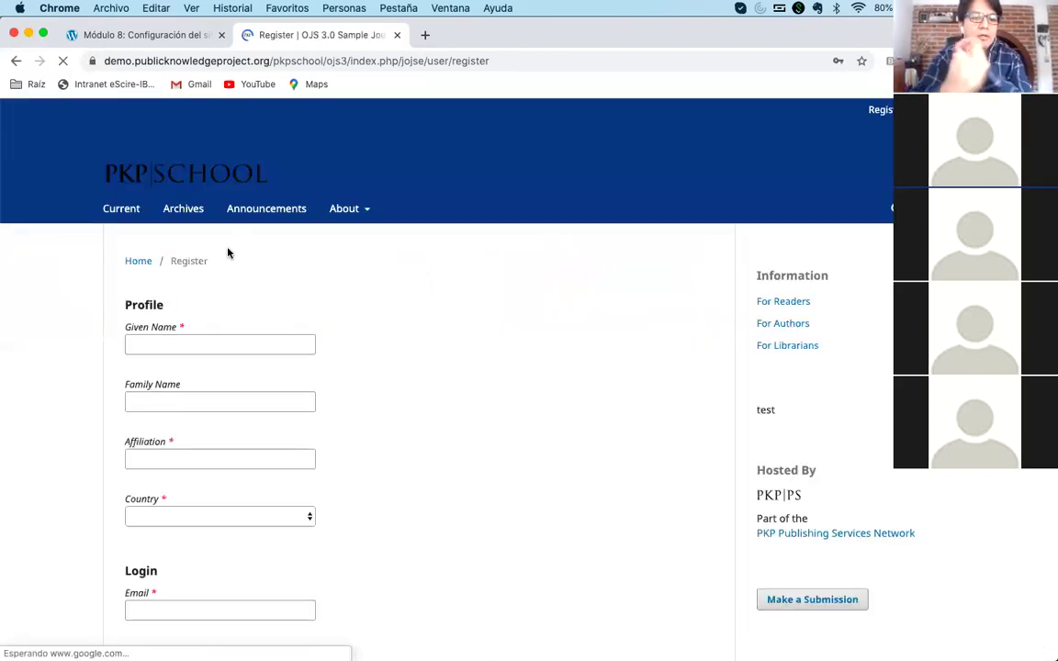
# - Look over the comments and the unit list on the Módulo 8 course page
pyautogui.click(134, 34)
pyautogui.scroll(-1, 586, 274)
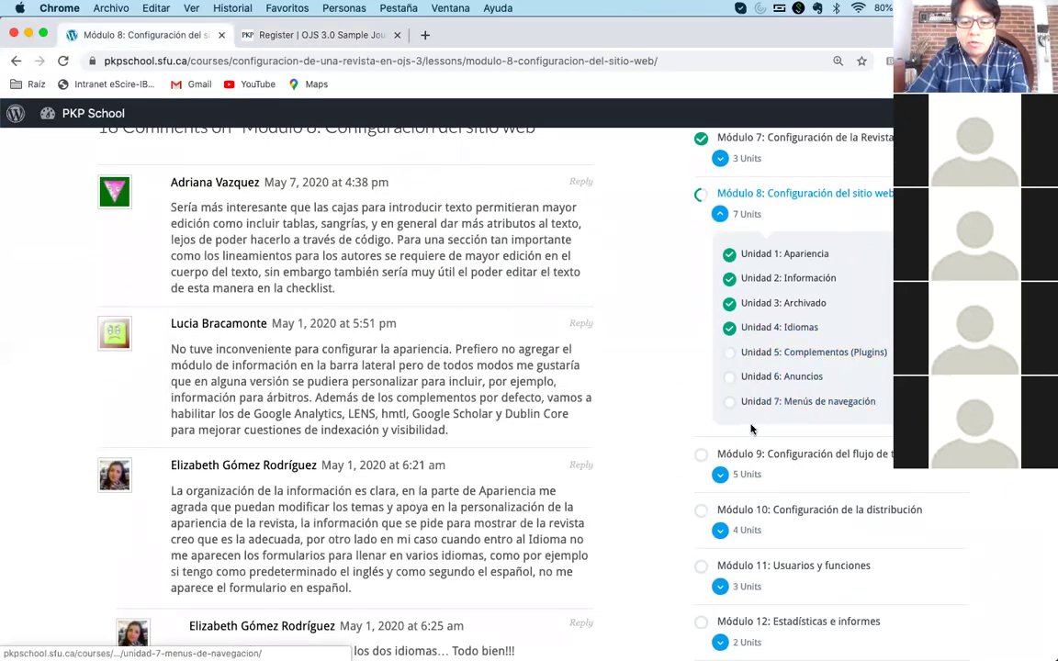
pyautogui.scroll(-1, 640, 409)
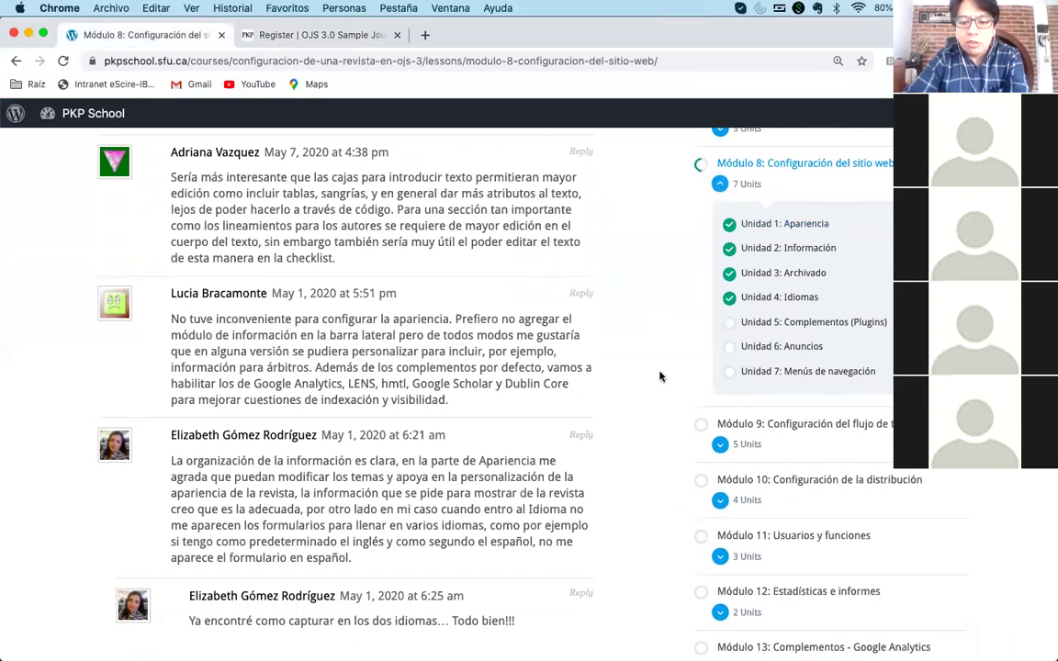
pyautogui.scroll(-3, 659, 376)
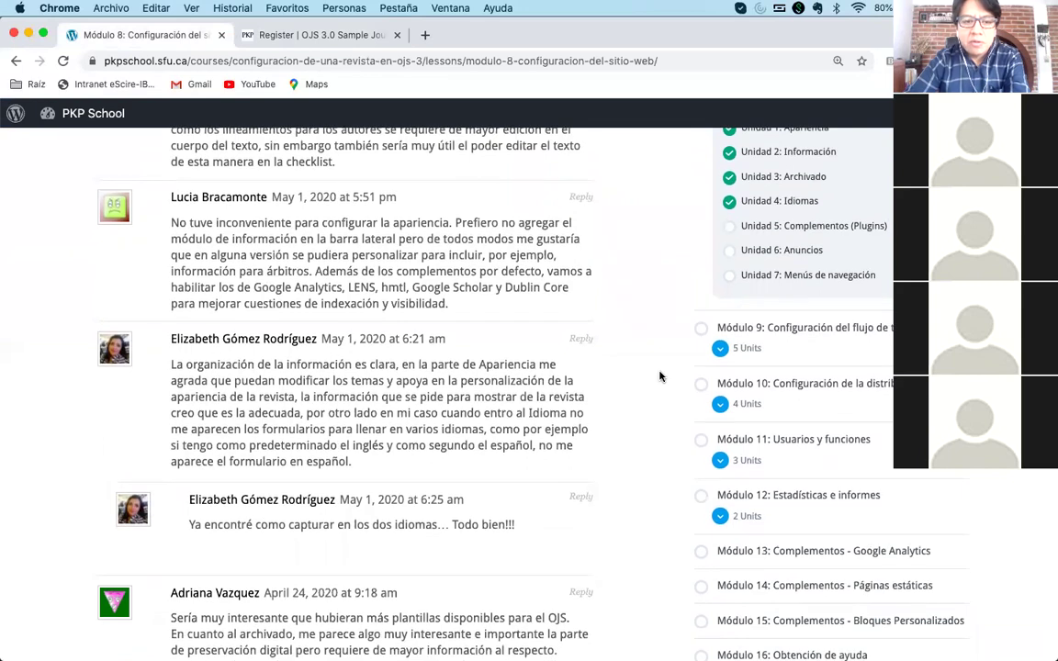
pyautogui.scroll(3, 659, 376)
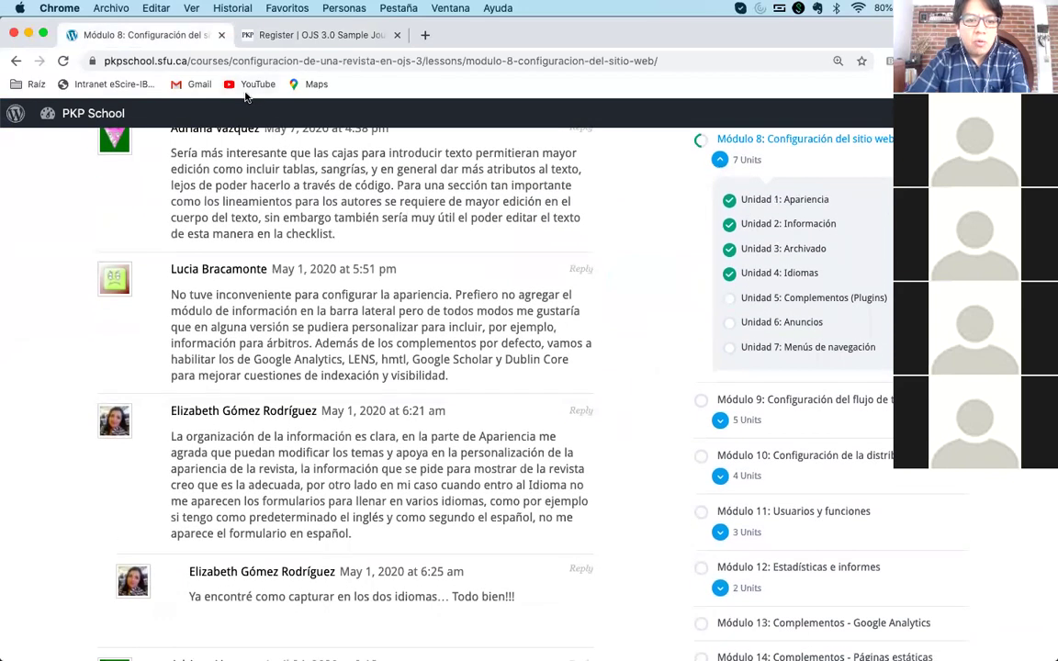
# - Shorten the registration page's address to demo.publicknowledgeproject.org/pkpschool/ojs3/ and load the PKP School journal list
pyautogui.click(281, 37)
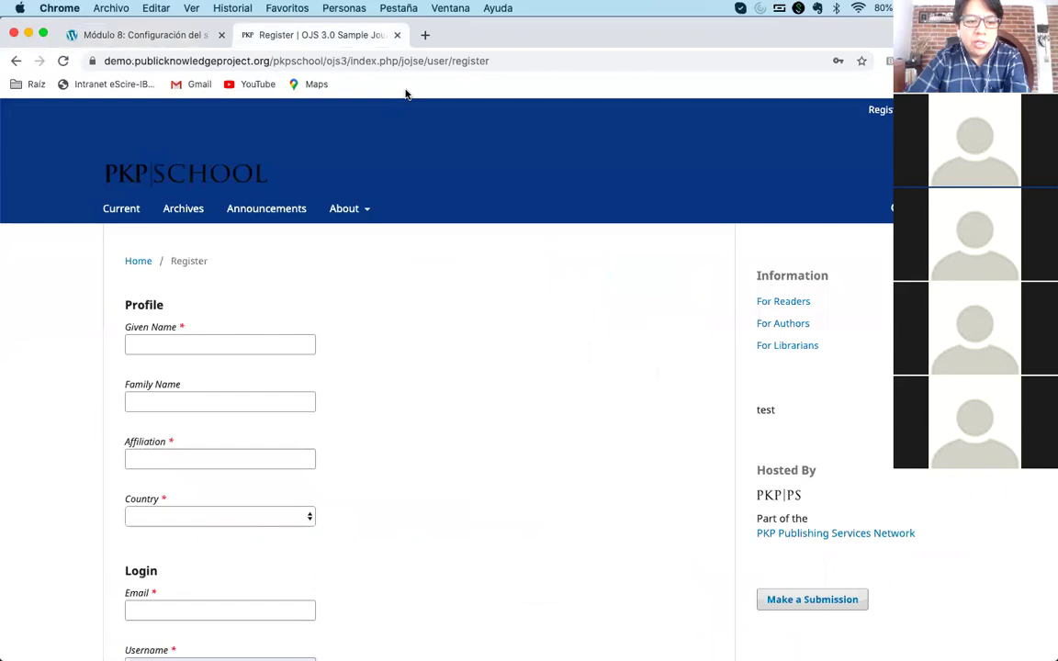
pyautogui.click(372, 61)
pyautogui.click(372, 60)
pyautogui.moveTo(385, 60); pyautogui.dragTo(552, 54)
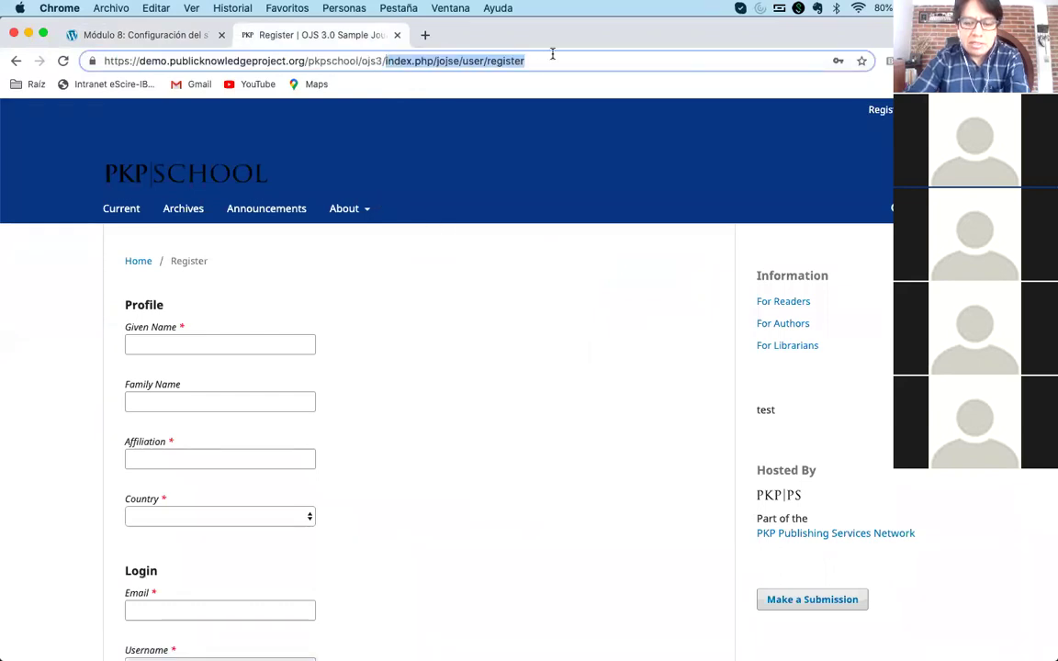
pyautogui.press('BackSpace')
pyautogui.press('Return')
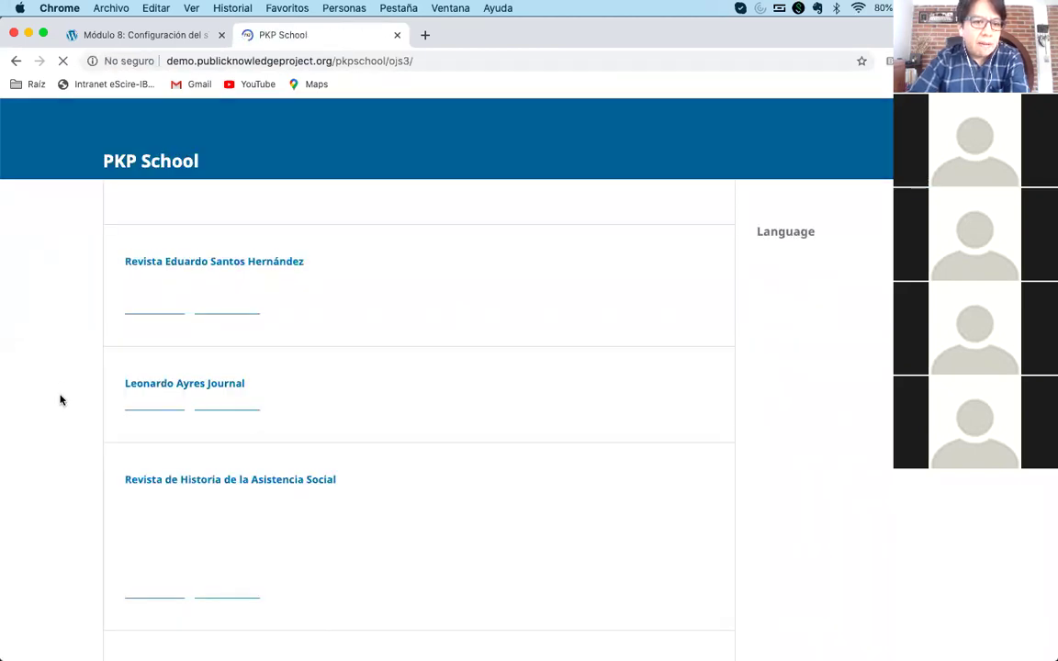
# - Find the owner's personal journal in the journal list by searching for the surname, and open it
pyautogui.scroll(-6, 554, 361)
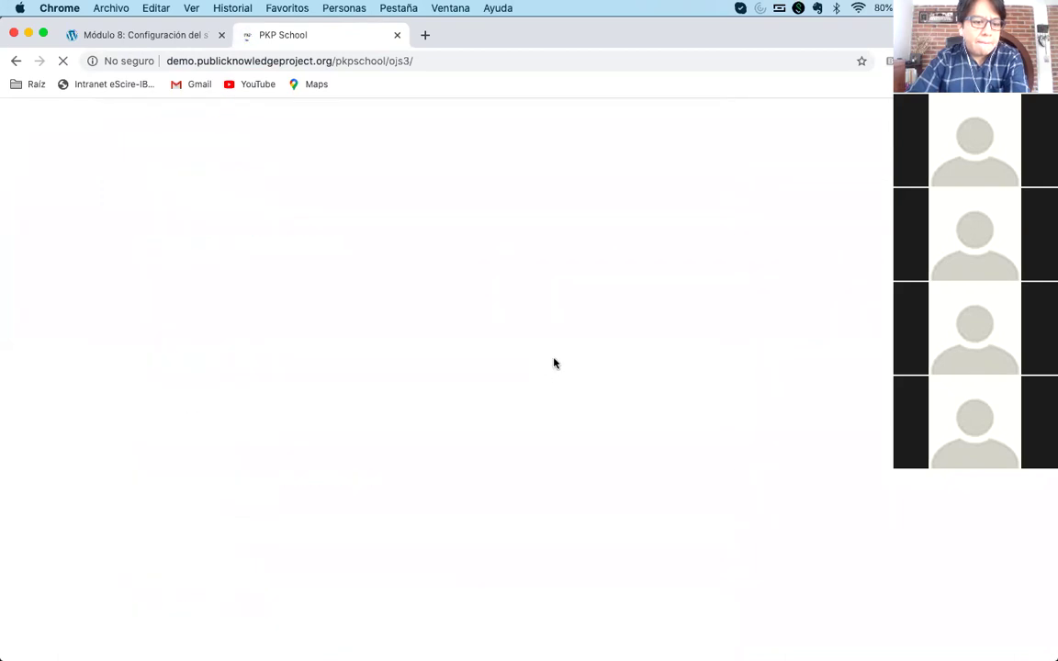
pyautogui.scroll(-4, 521, 377)
pyautogui.press('super+f')
pyautogui.write('Casique')
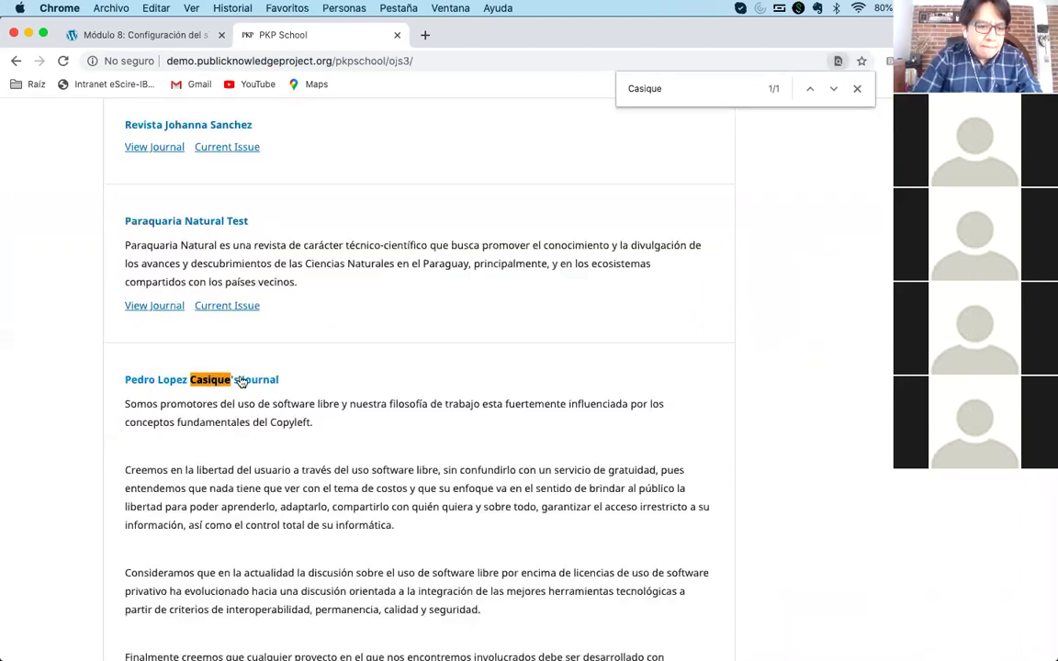
pyautogui.click(240, 381)
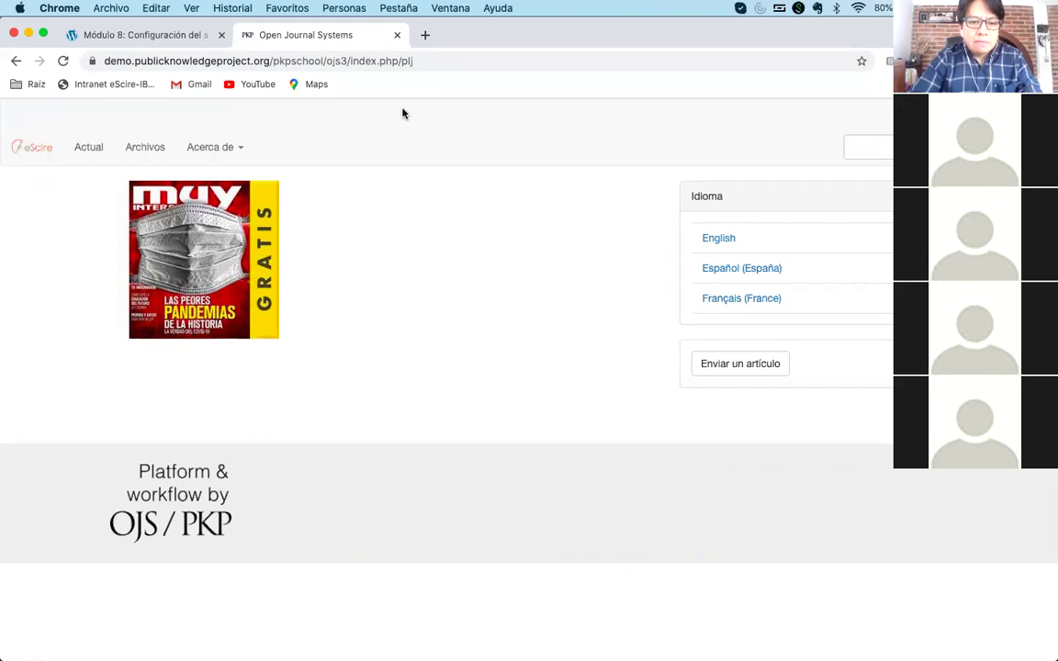
# - Open Unidad 5: Complementos (Plugins) of Módulo 8 in the course and review its objective, video, activity and discussion
pyautogui.click(166, 41)
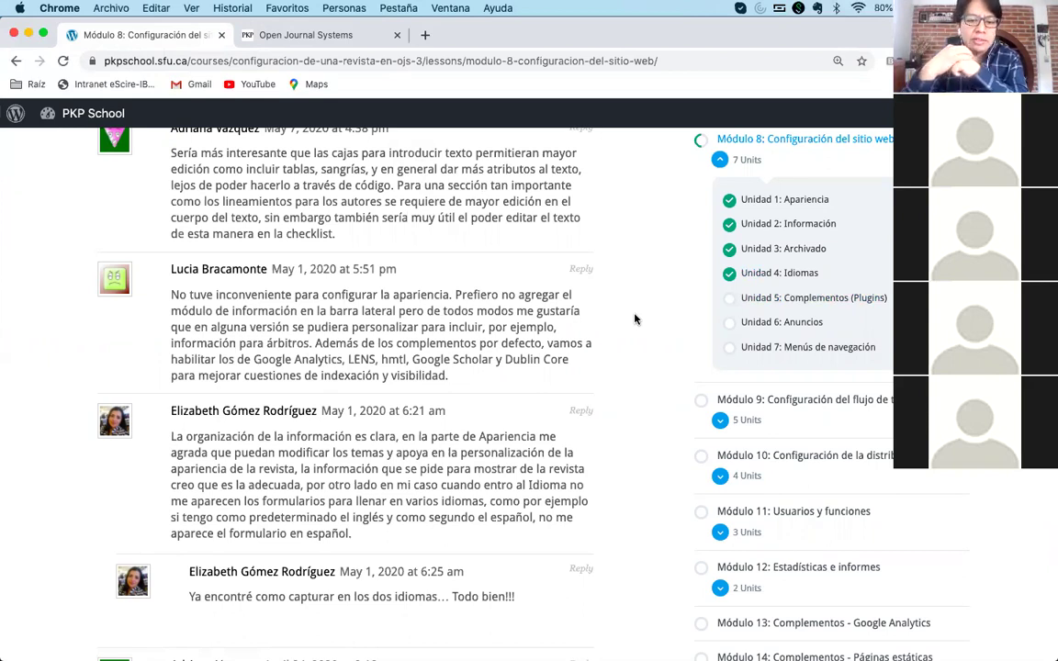
pyautogui.click(803, 299)
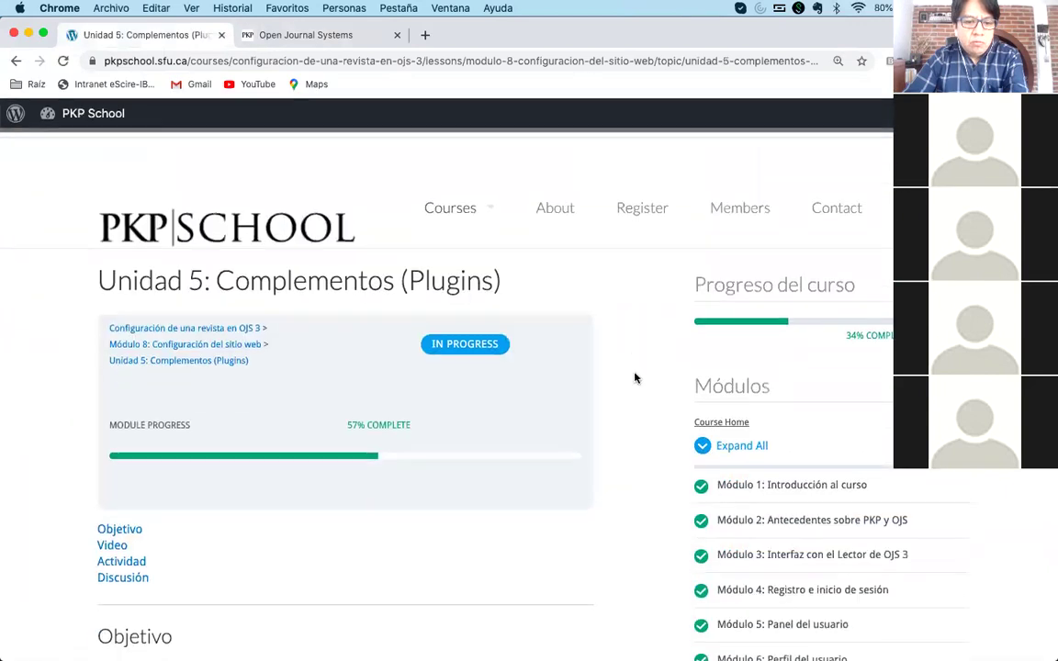
pyautogui.scroll(-5, 633, 377)
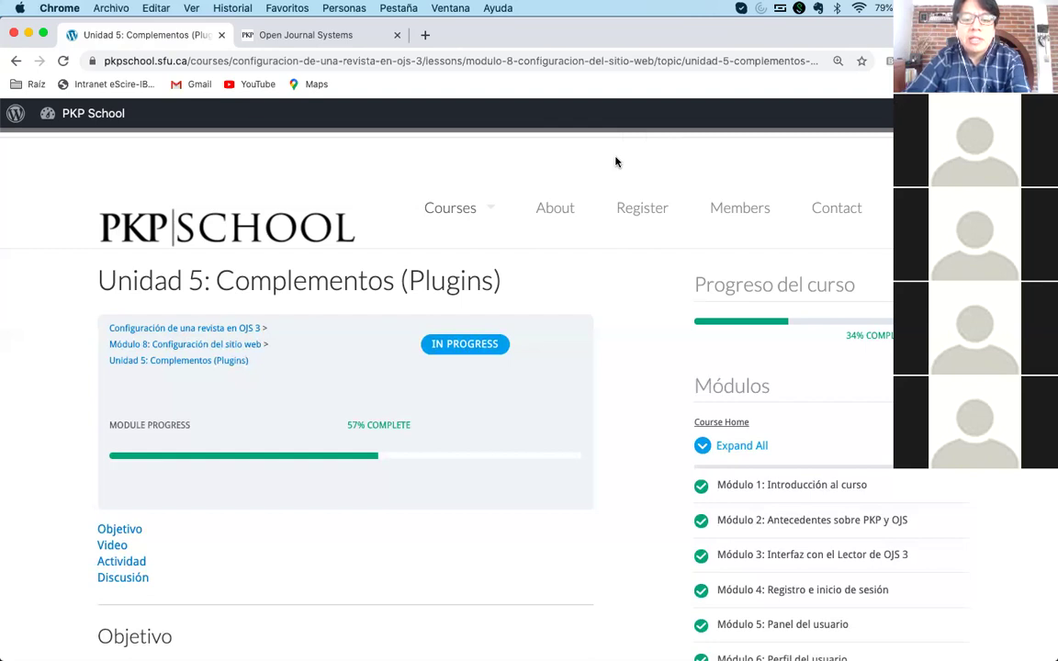
pyautogui.scroll(-3, 631, 330)
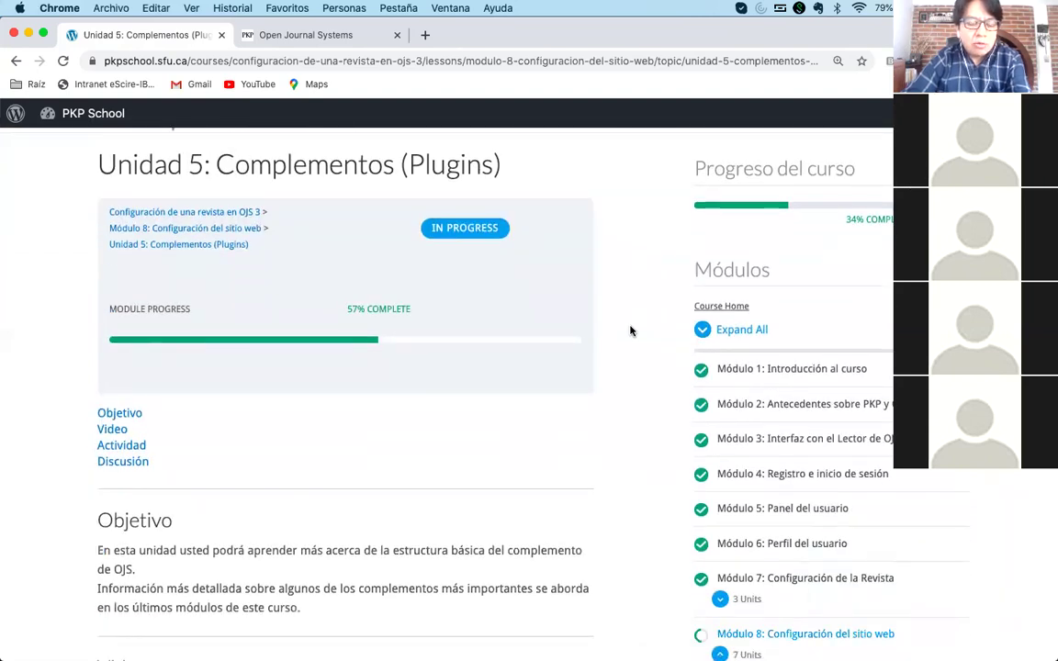
pyautogui.scroll(-4, 630, 330)
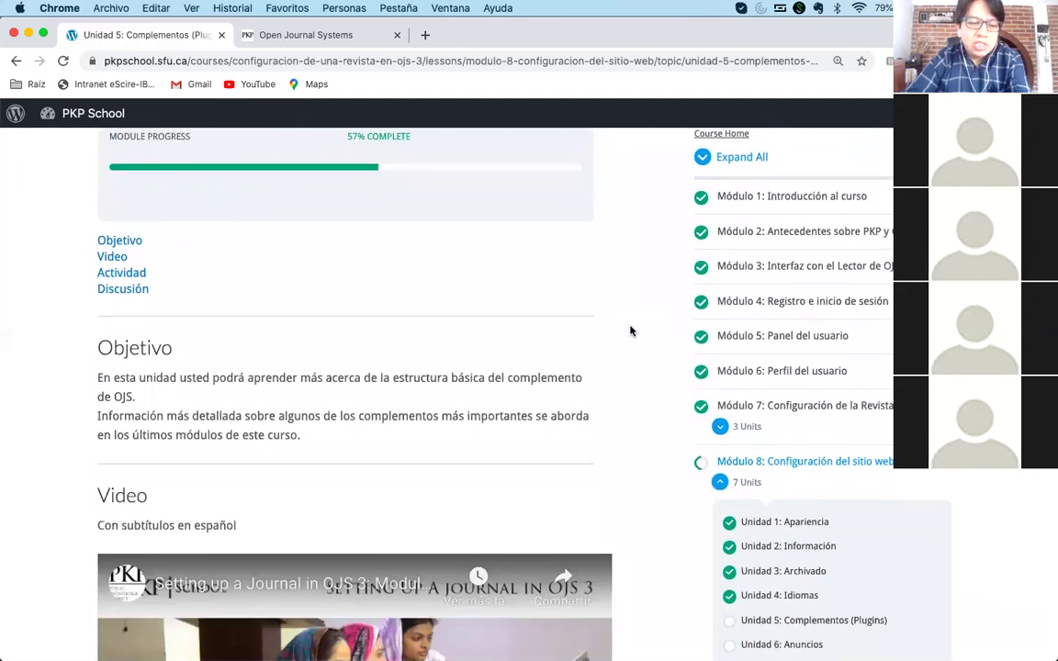
pyautogui.scroll(-5, 637, 330)
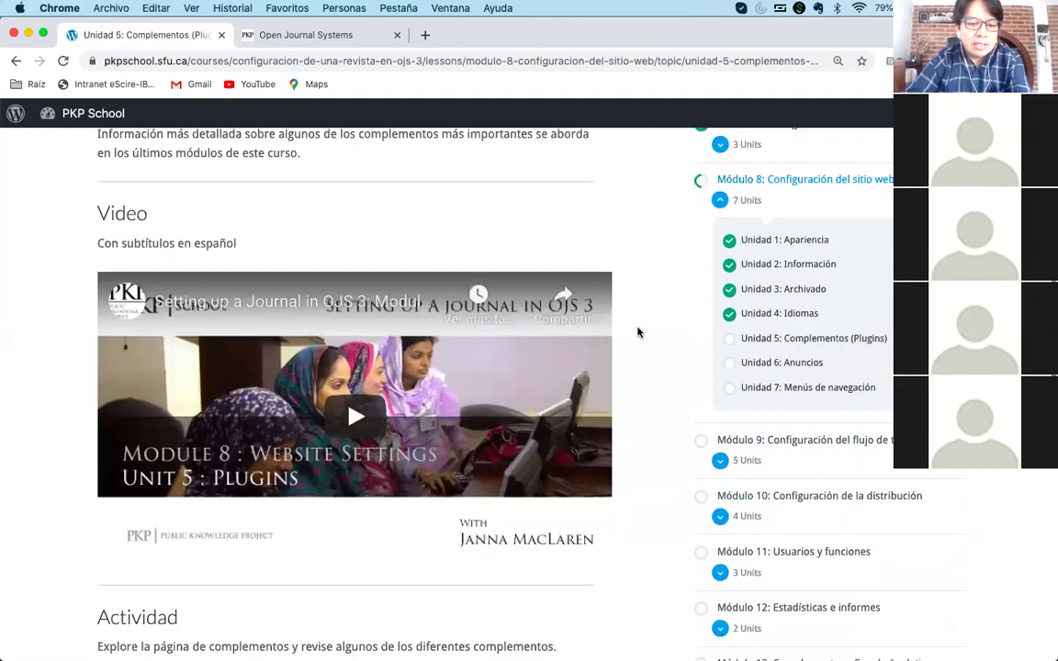
pyautogui.scroll(-3, 640, 336)
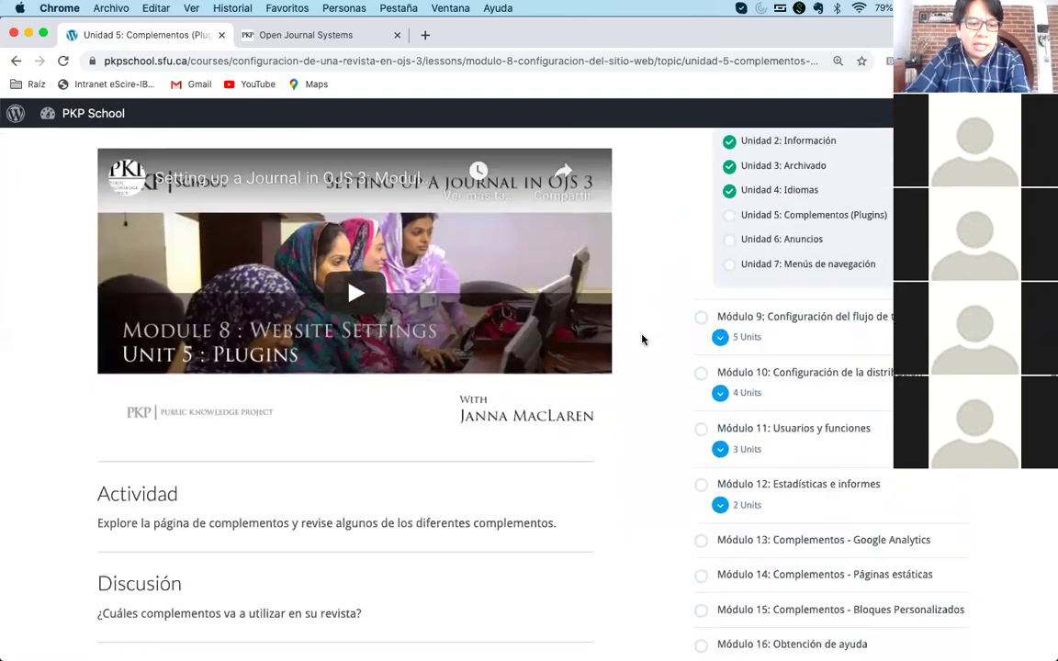
# - Return to the journal, try the saved admin account, check its profile and log out
pyautogui.click(300, 41)
pyautogui.click(974, 114)
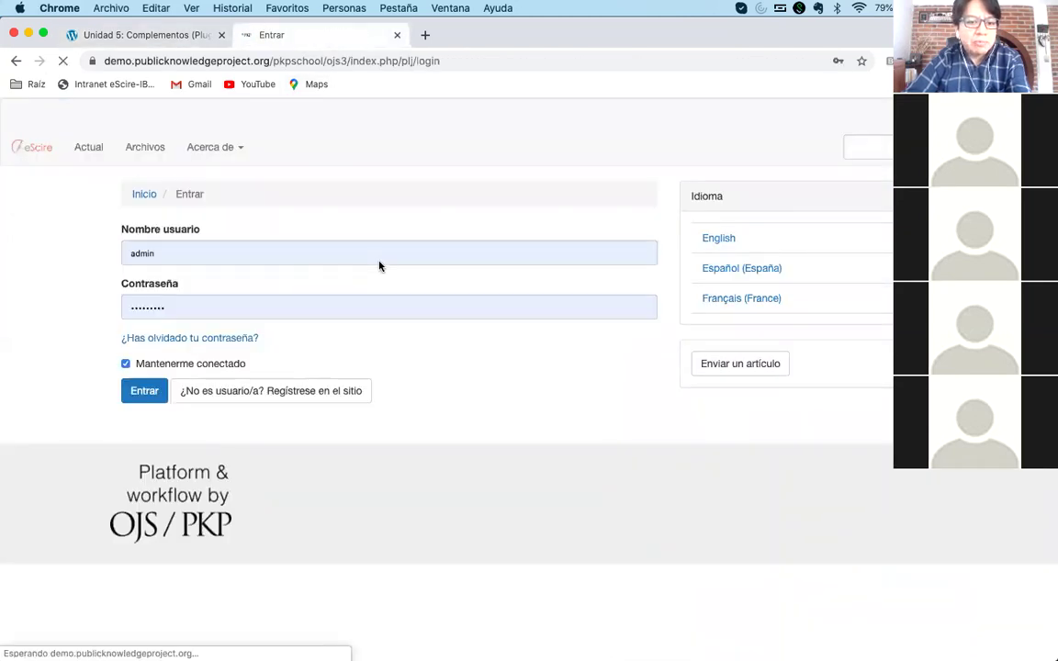
pyautogui.click(142, 391)
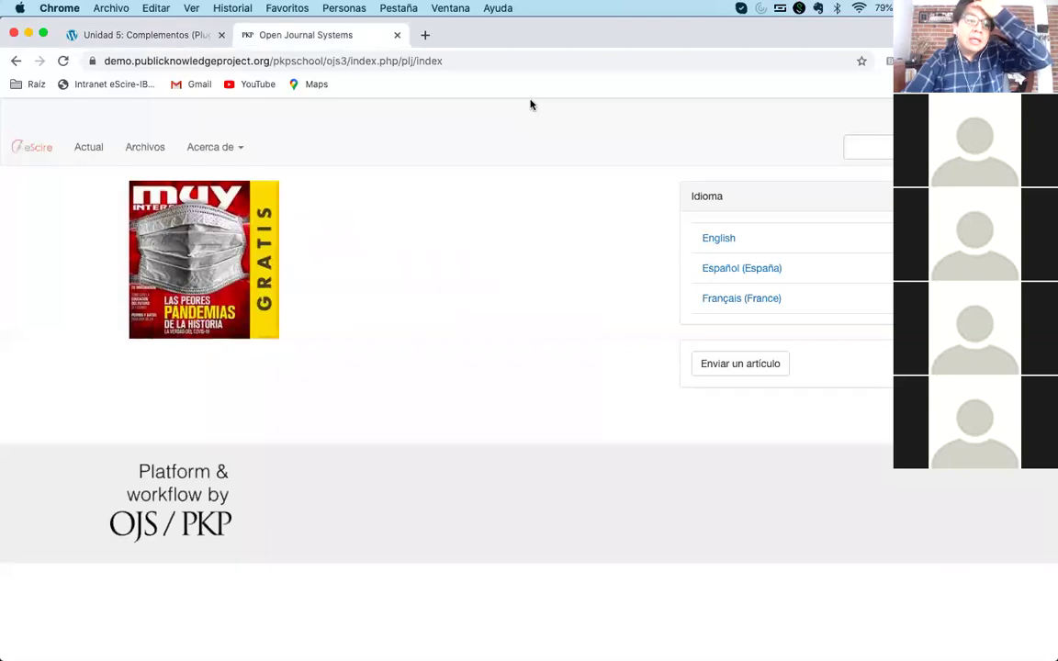
pyautogui.click(927, 138)
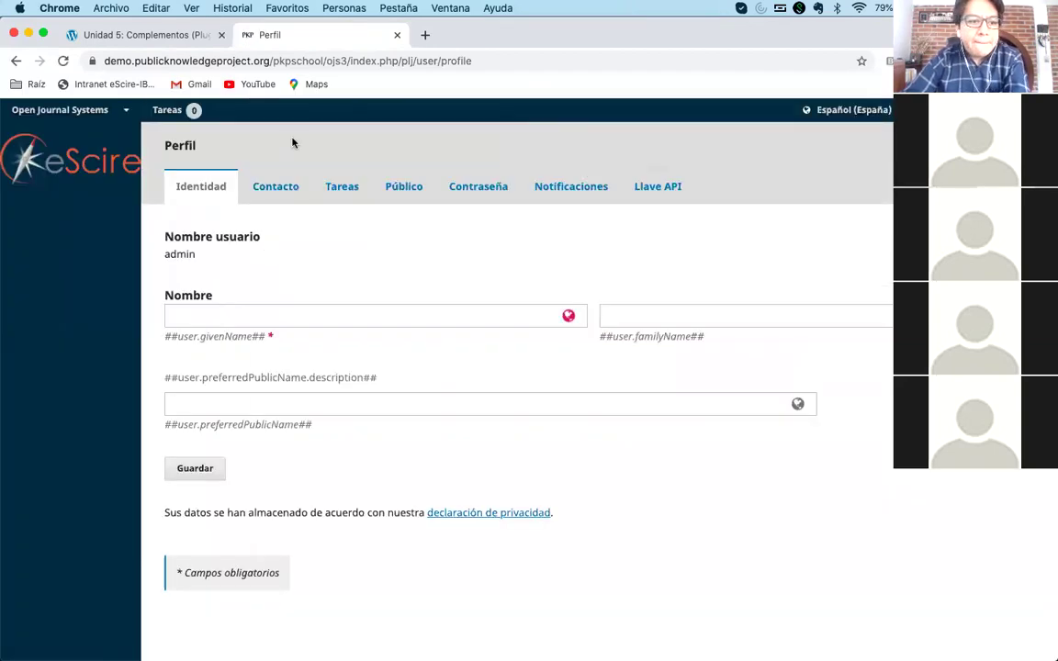
pyautogui.click(92, 109)
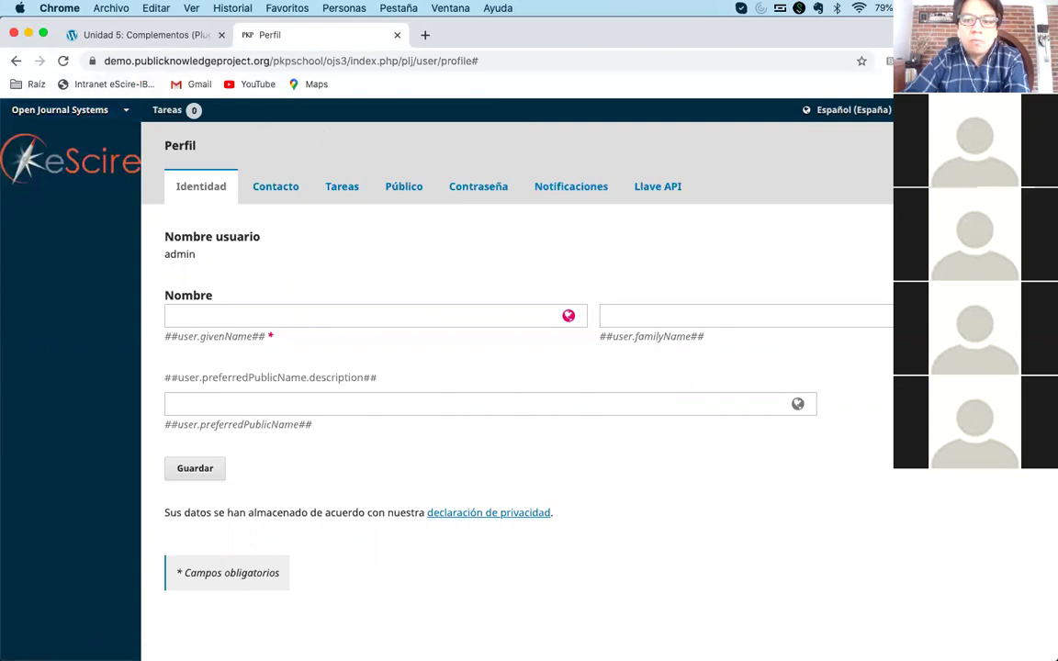
pyautogui.click(945, 170)
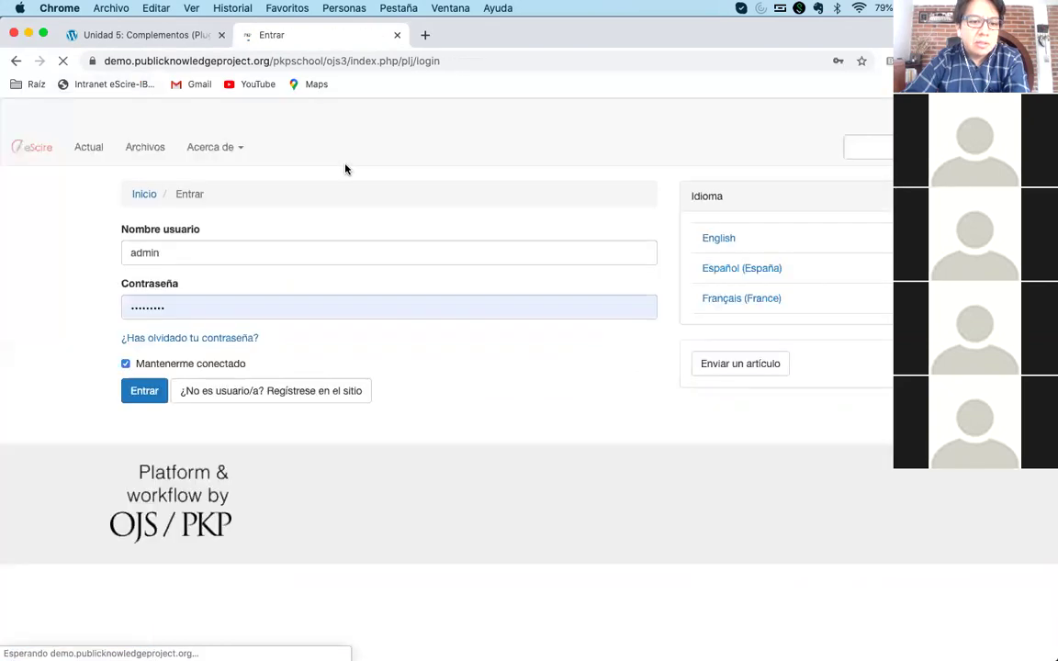
# - Try to reach the journal's management area with the saved escire account, and log out
pyautogui.doubleClick(231, 252)
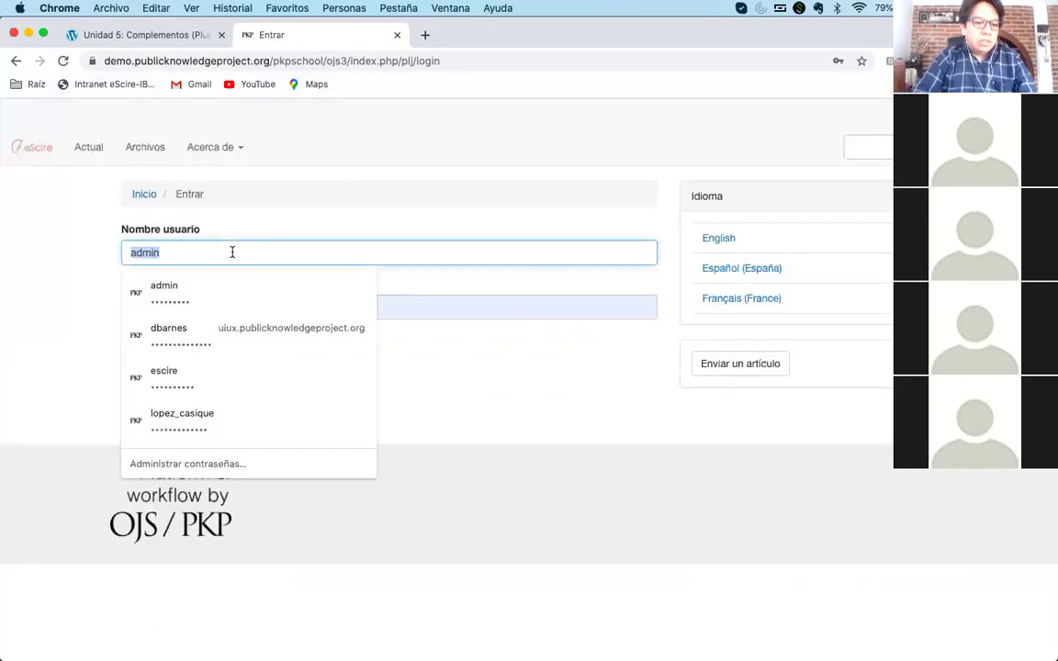
pyautogui.click(144, 389)
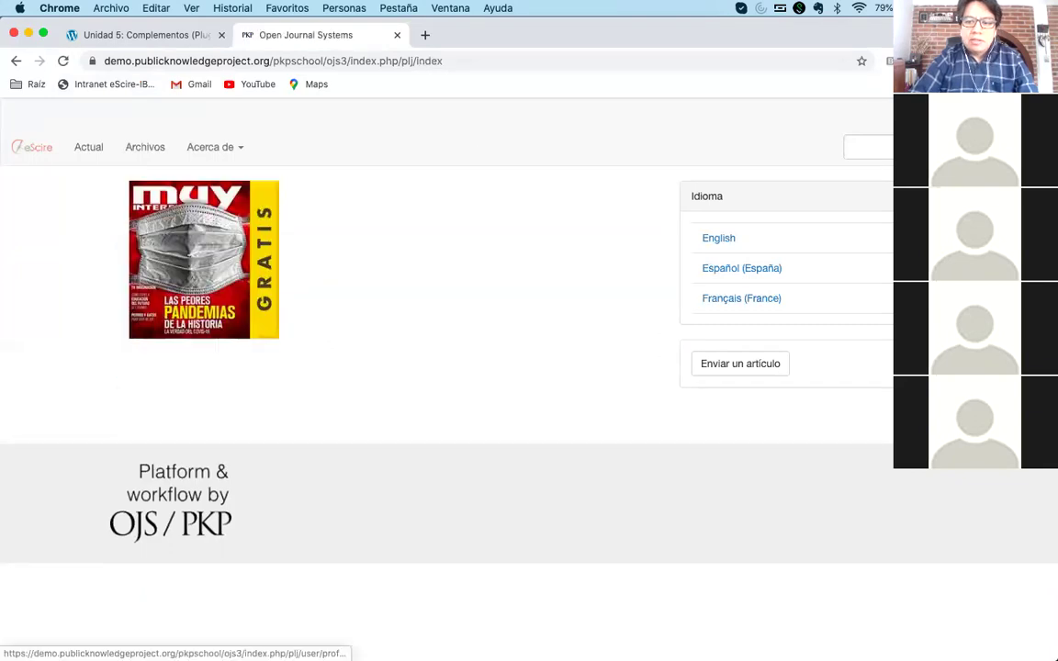
pyautogui.click(955, 184)
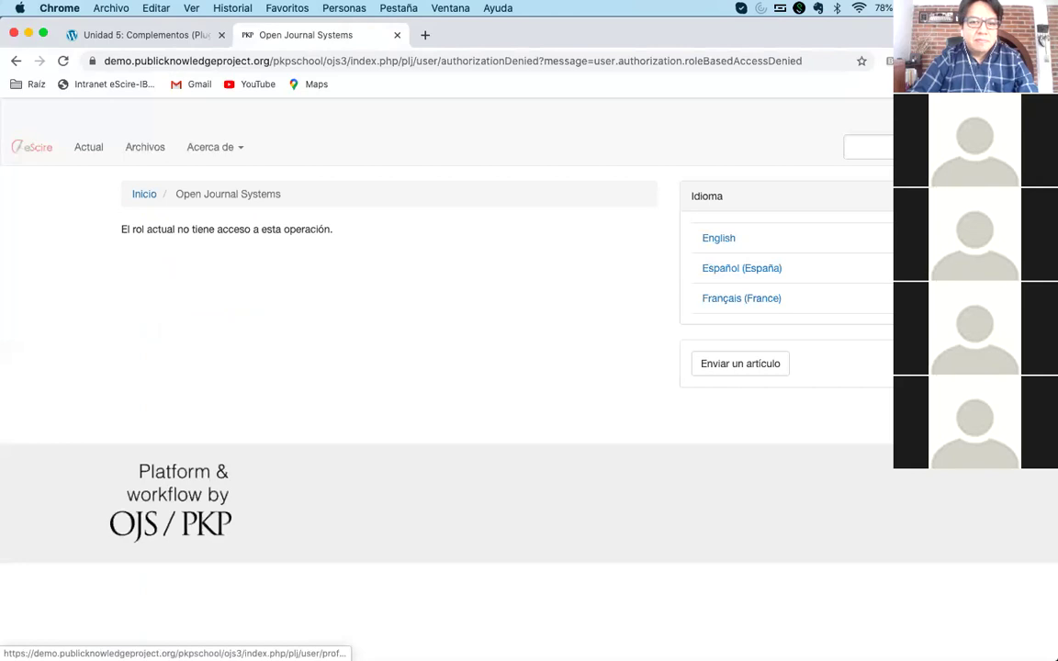
pyautogui.click(955, 211)
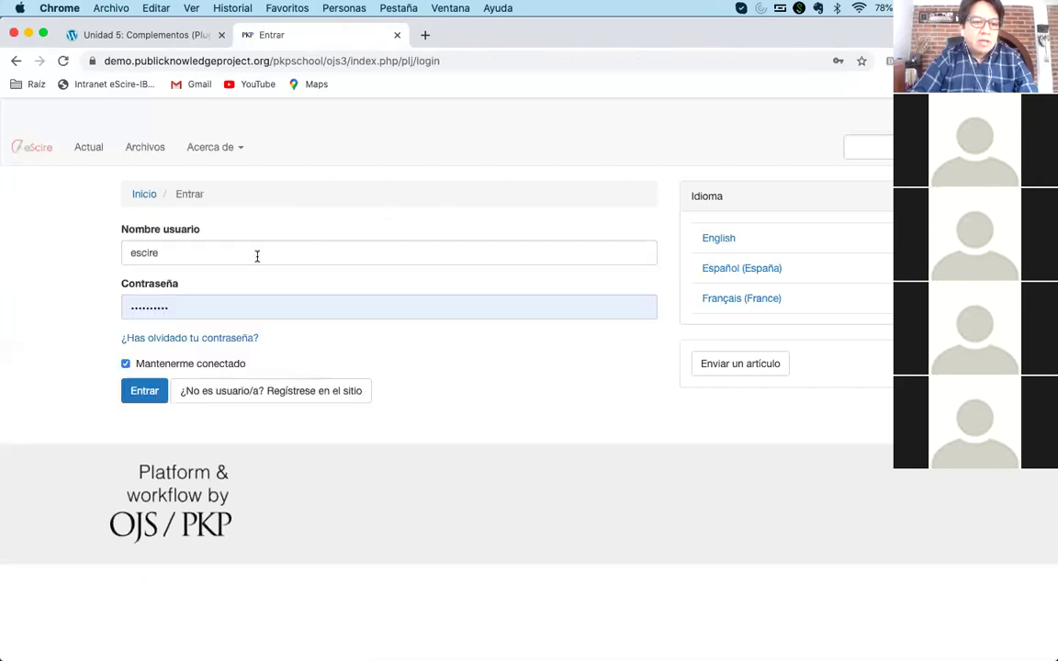
# - Log in to the journal with the journal owner's saved account
pyautogui.click(257, 255)
pyautogui.click(258, 256)
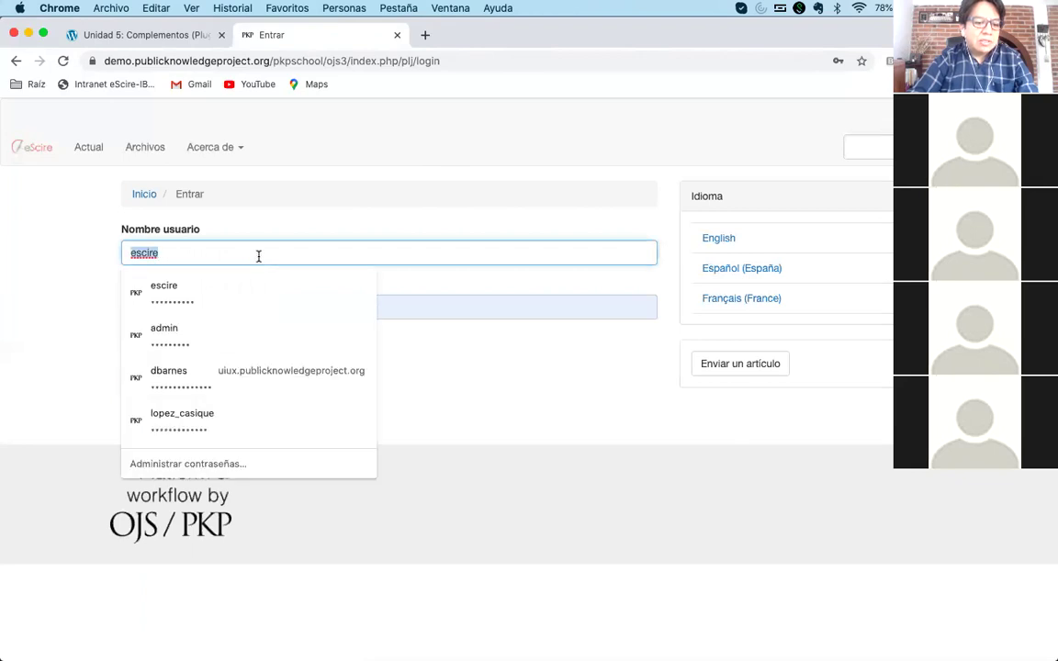
pyautogui.click(223, 409)
pyautogui.click(145, 390)
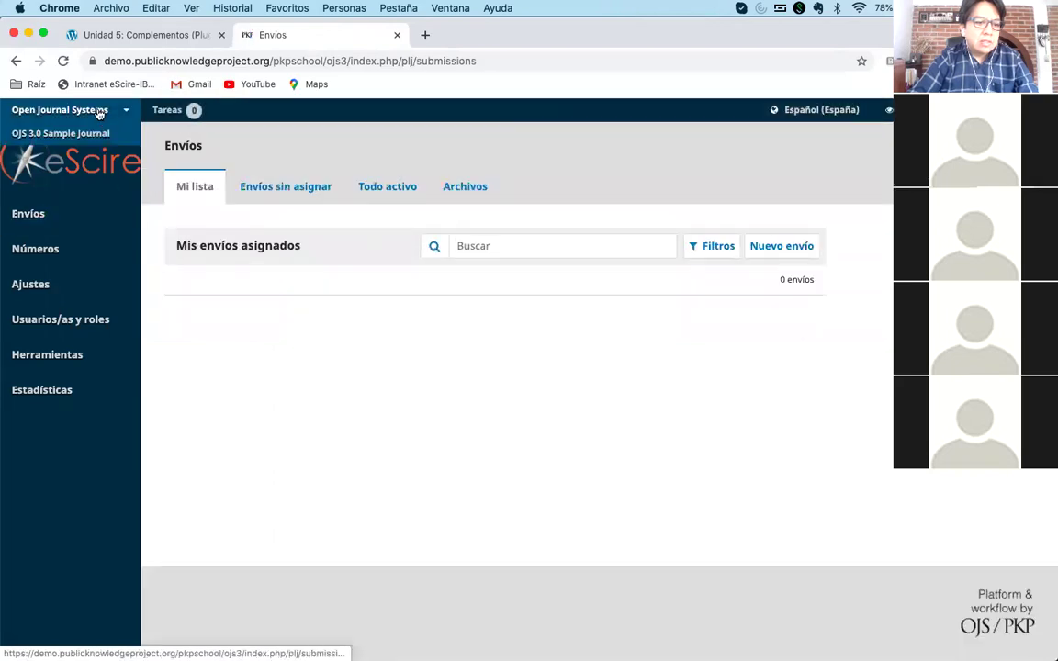
# - Switch to the OJS 3.0 Sample Journal and go back to the personal journal
pyautogui.click(81, 133)
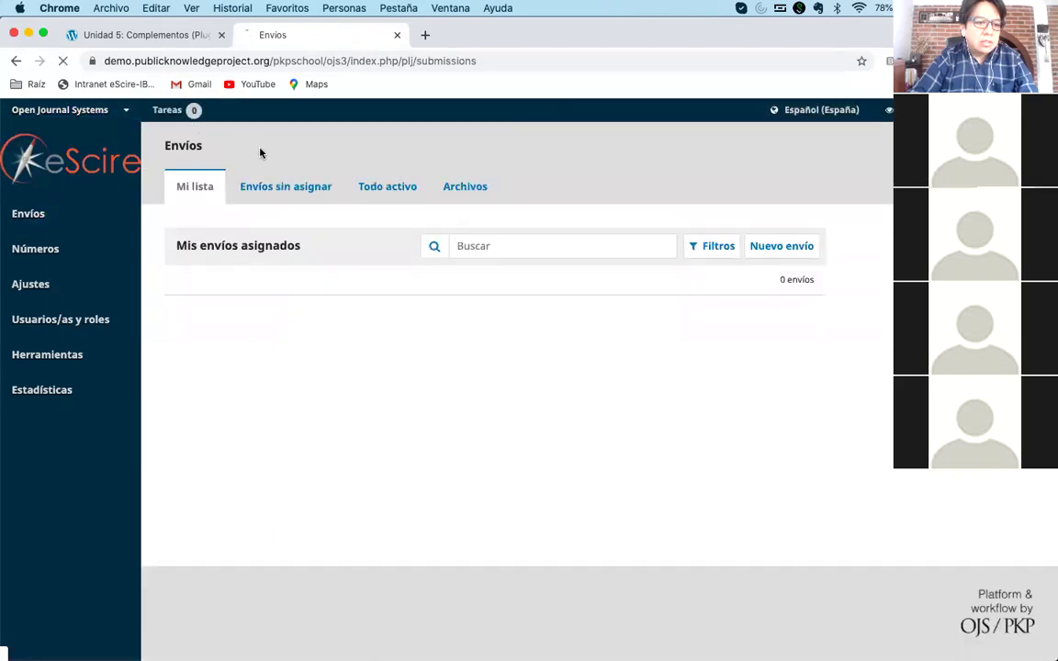
pyautogui.moveTo(61, 109)
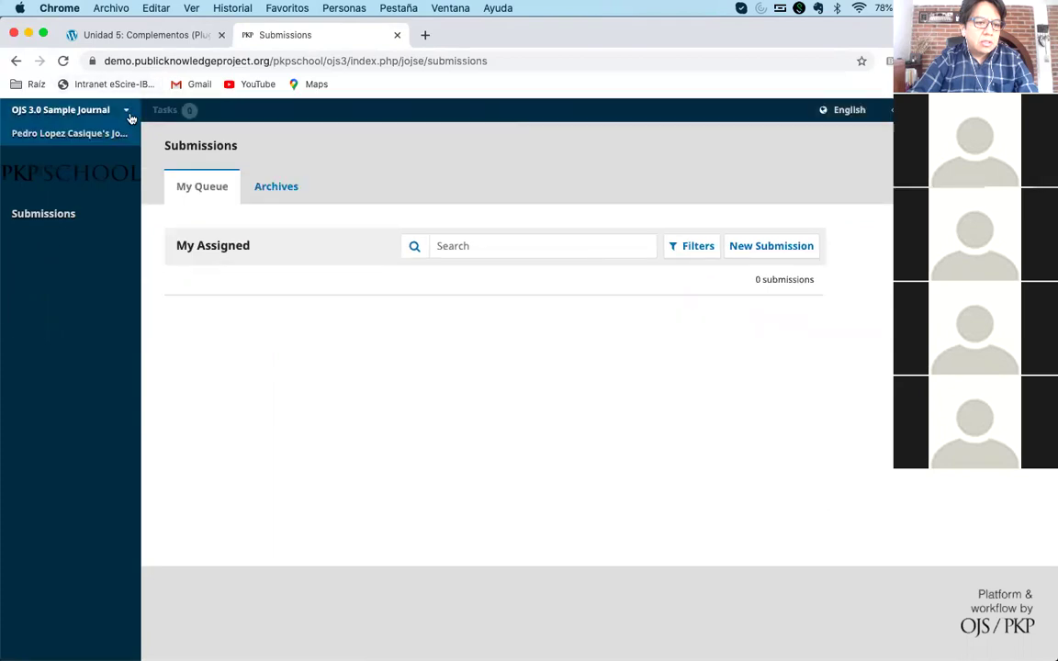
pyautogui.click(106, 135)
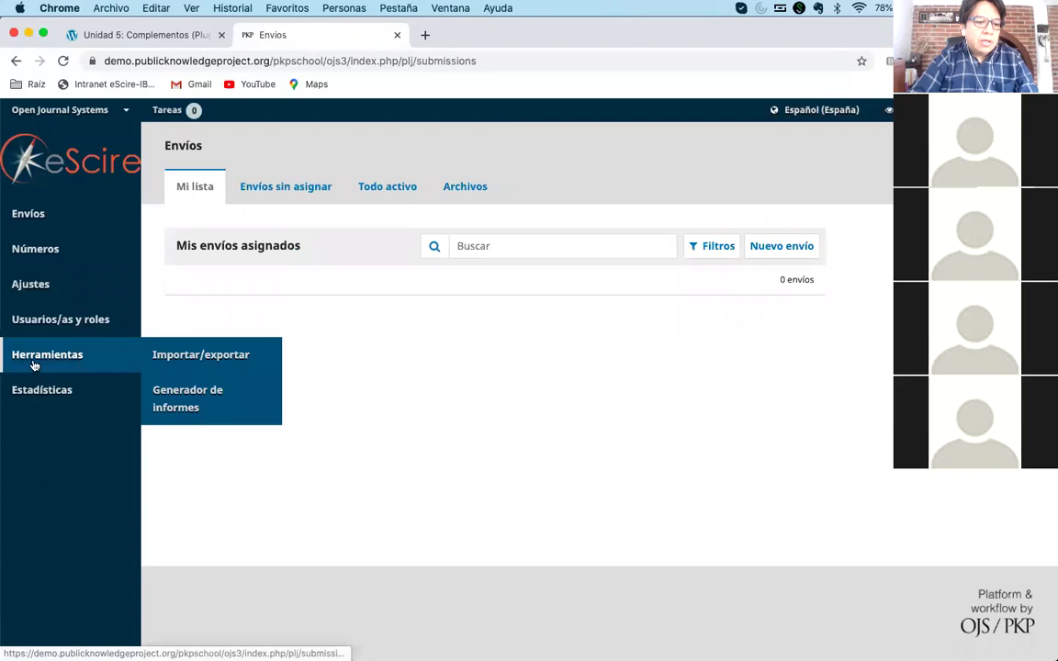
# - Open the installed plugins list (Módulos) in the journal's website settings
pyautogui.moveTo(120, 275)
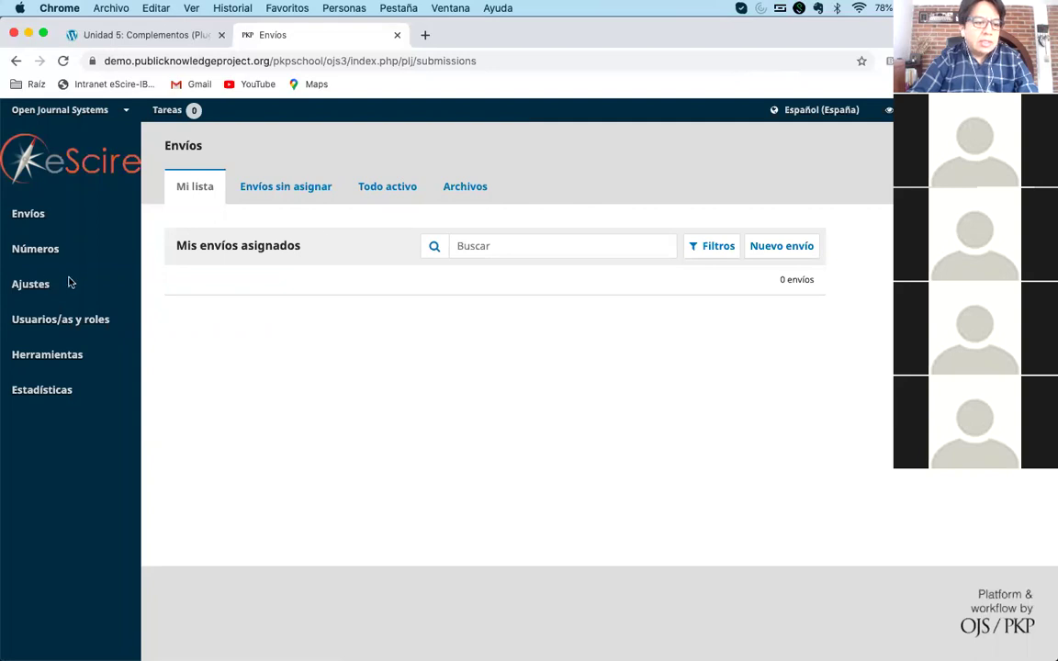
pyautogui.moveTo(35, 300)
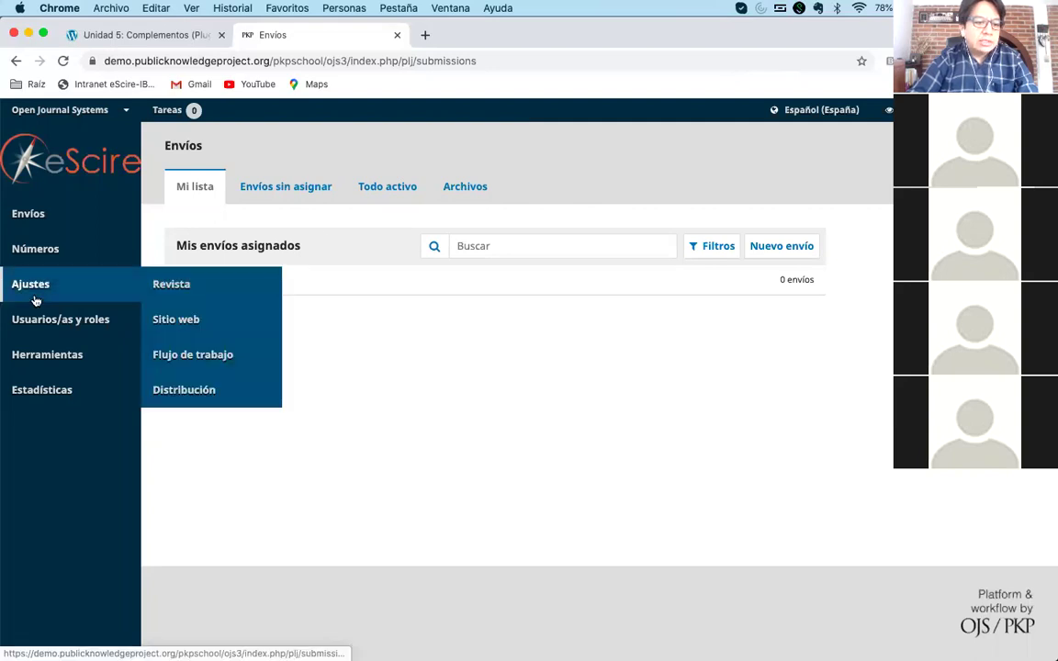
pyautogui.click(183, 319)
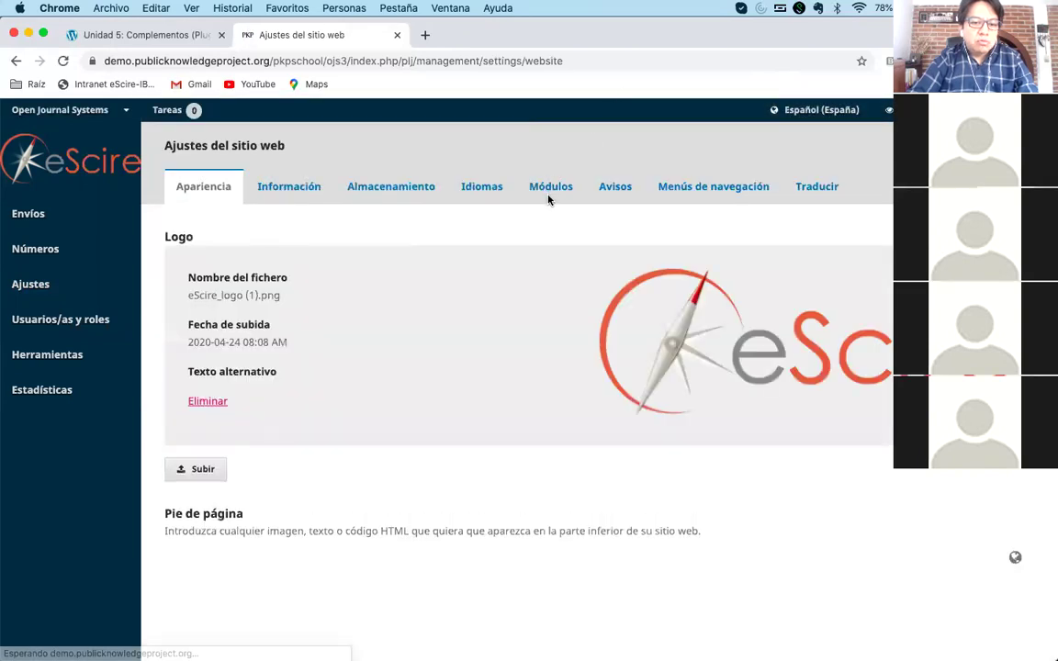
pyautogui.click(551, 190)
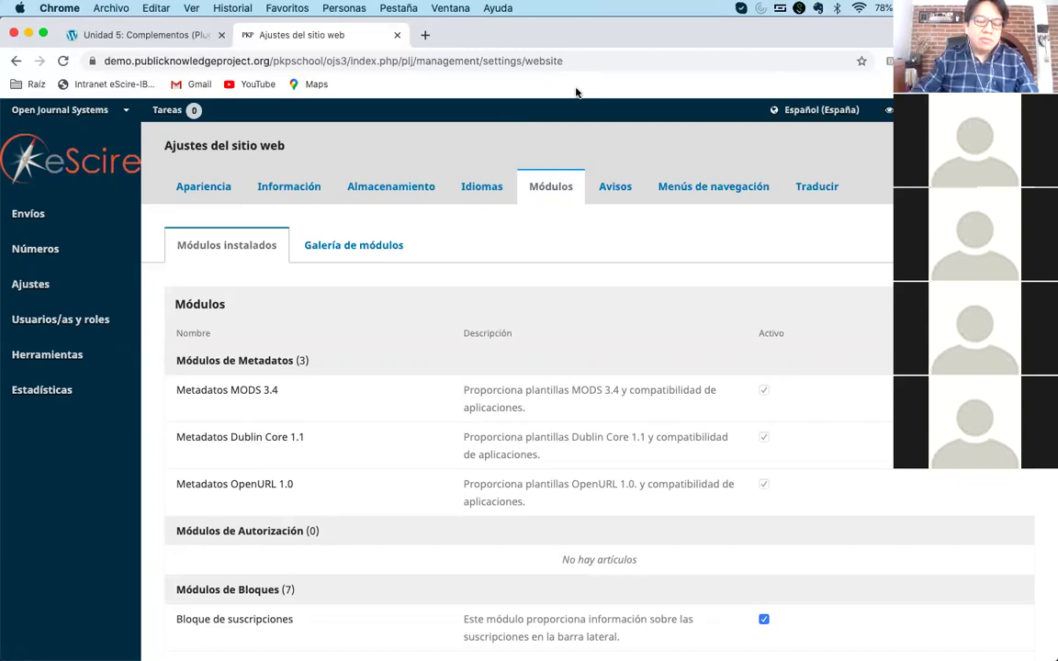
# - Review the installed plugins list from the metadata, block and gateway modules to the first generic modules (Módulos Genéricos)
pyautogui.scroll(-2, 434, 294)
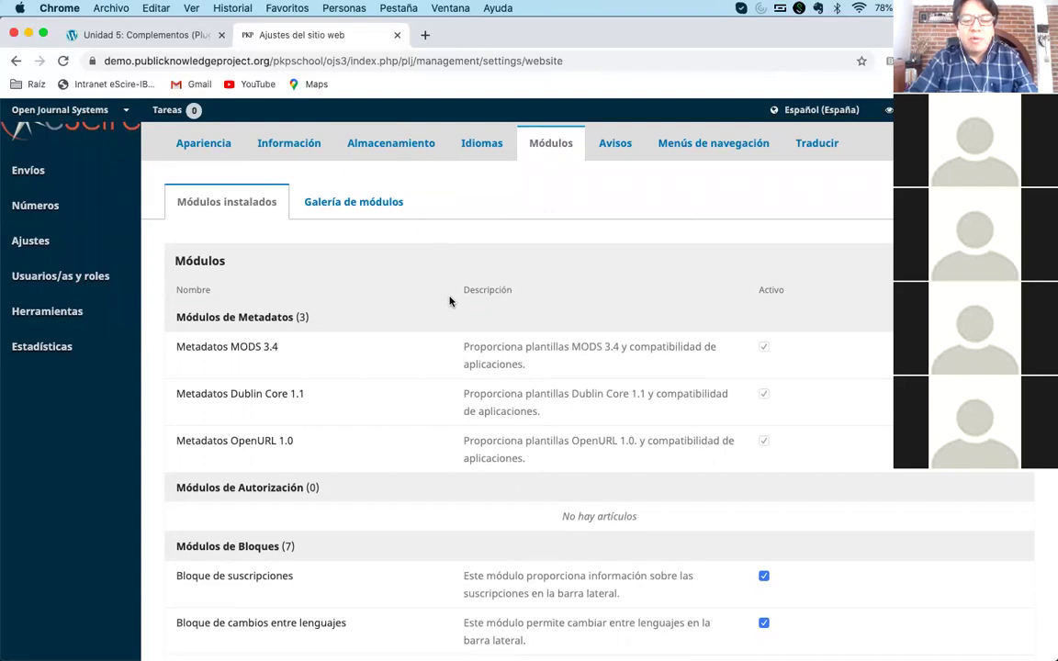
pyautogui.scroll(-1, 449, 301)
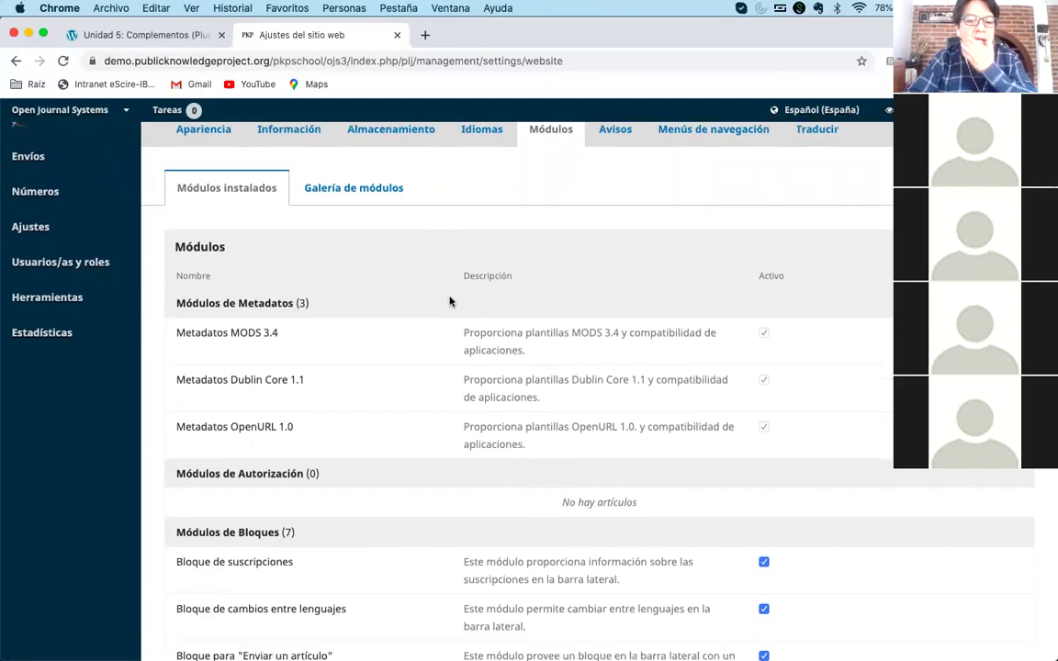
pyautogui.scroll(-3, 449, 301)
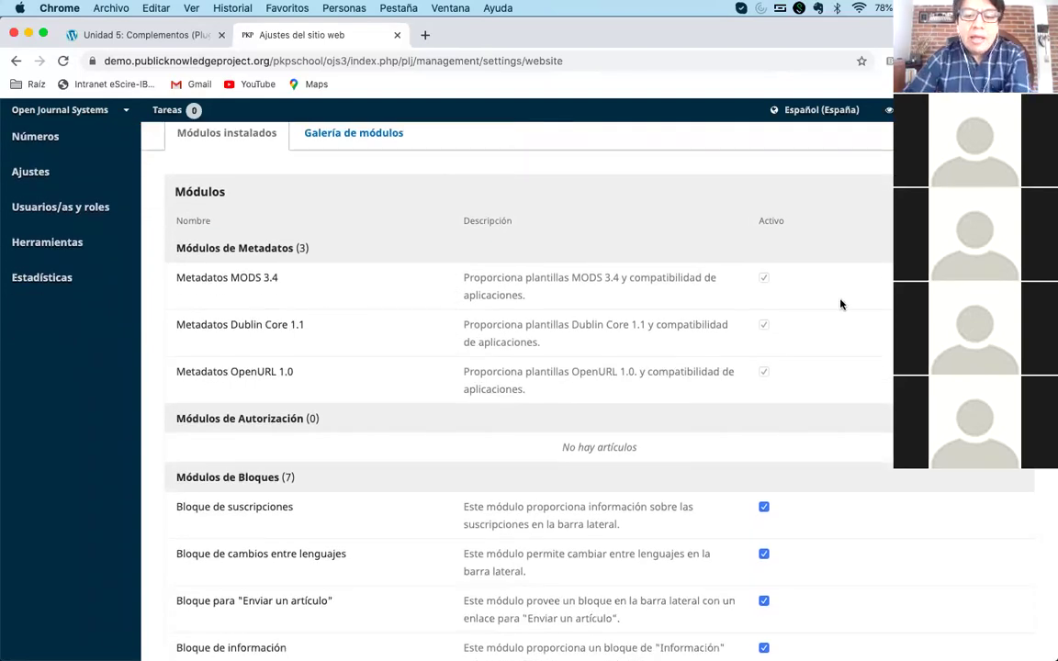
pyautogui.scroll(-3, 840, 304)
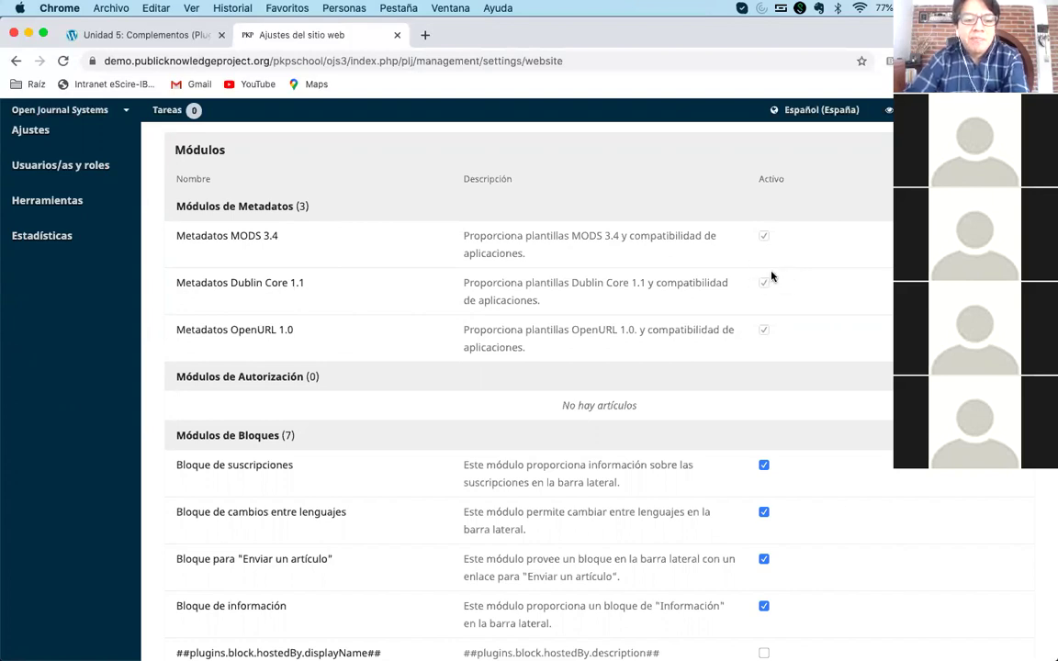
pyautogui.scroll(-5, 786, 306)
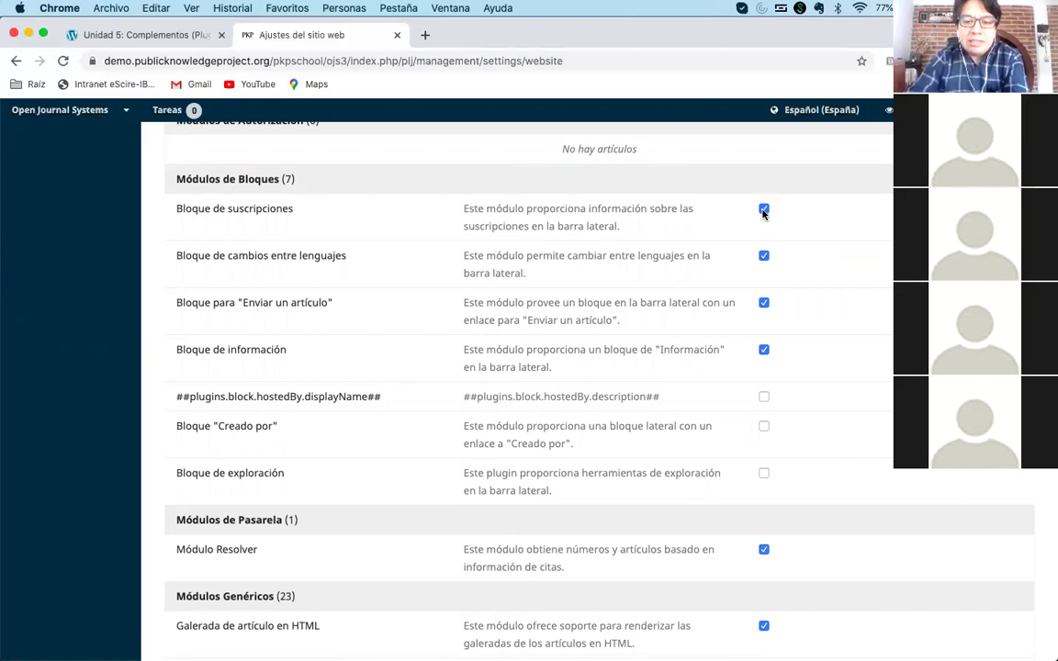
pyautogui.scroll(-3, 818, 309)
pyautogui.scroll(-1, 818, 309)
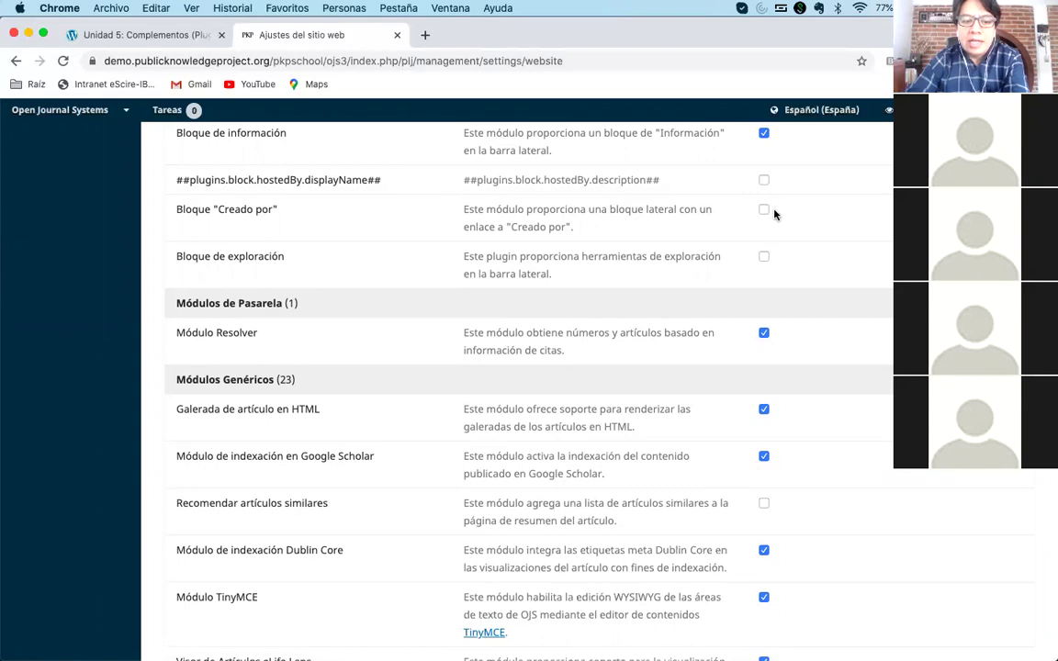
pyautogui.scroll(-2, 772, 260)
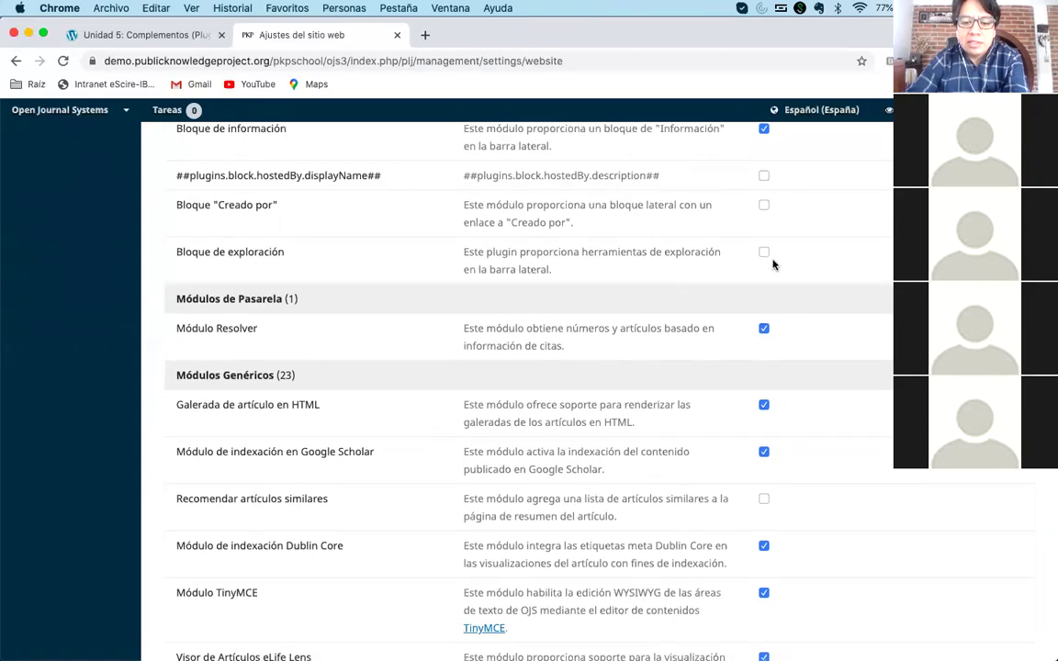
pyautogui.scroll(10, 772, 264)
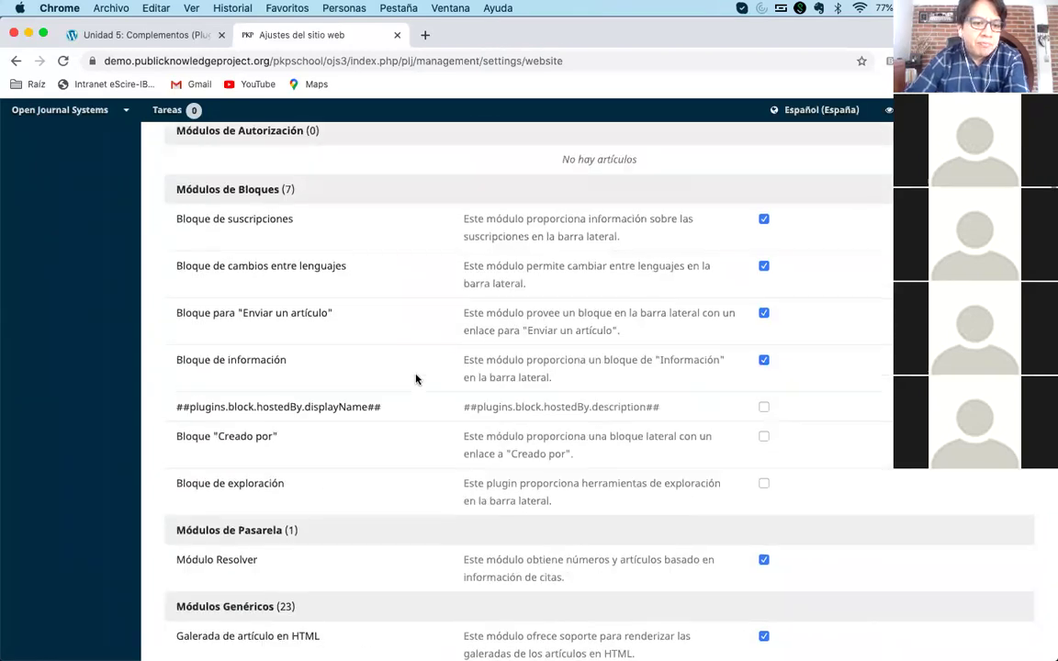
pyautogui.scroll(-4, 441, 377)
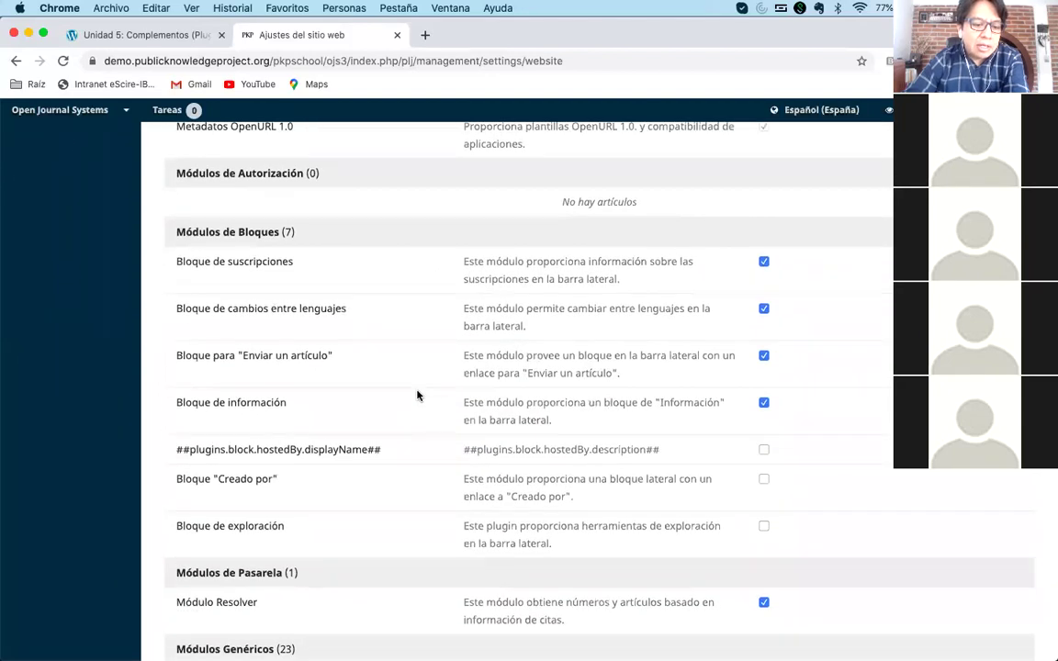
pyautogui.scroll(-2, 417, 395)
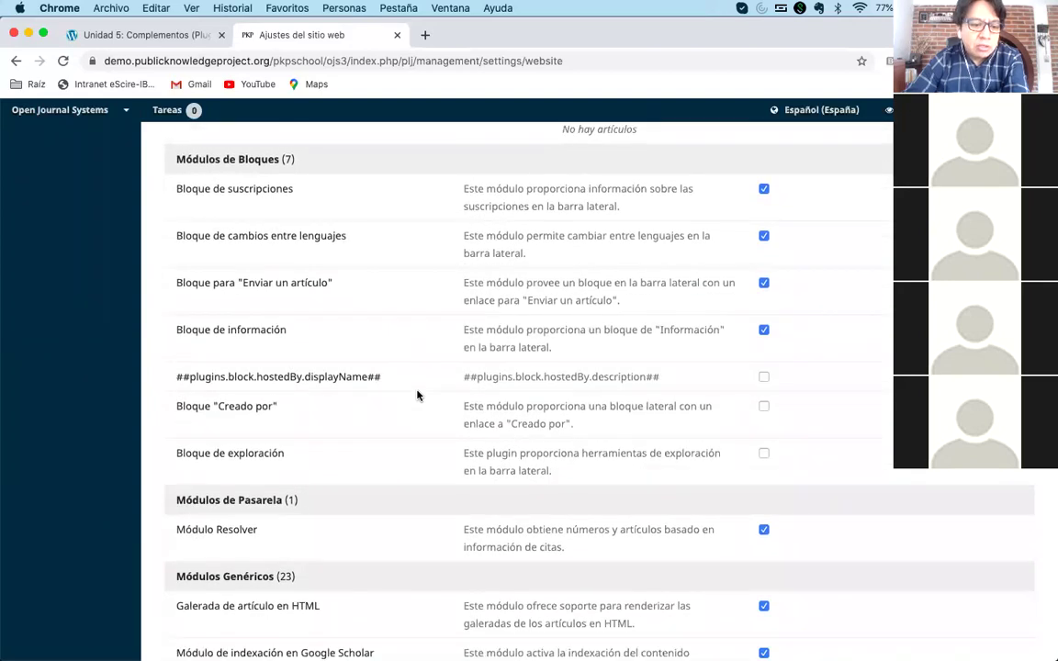
pyautogui.scroll(-5, 417, 395)
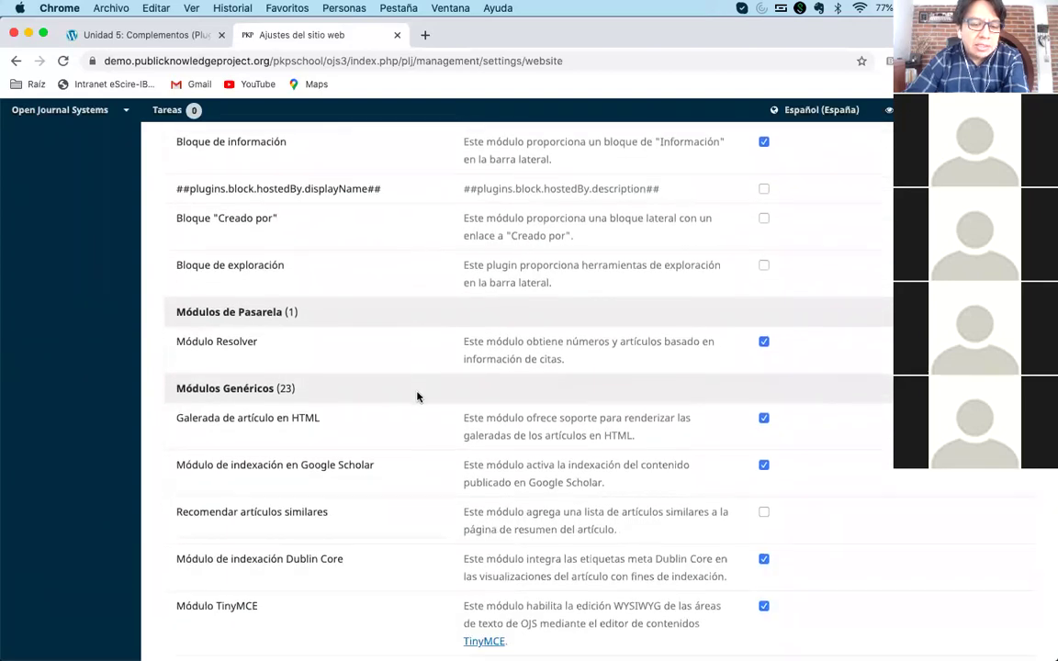
pyautogui.scroll(-4, 417, 396)
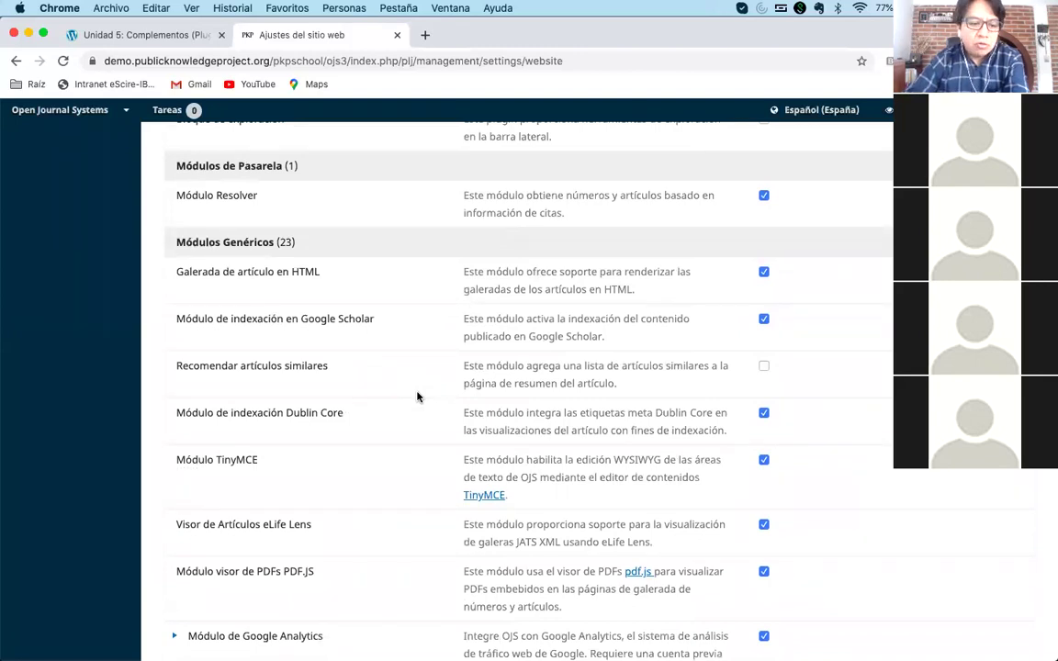
pyautogui.scroll(-1, 416, 396)
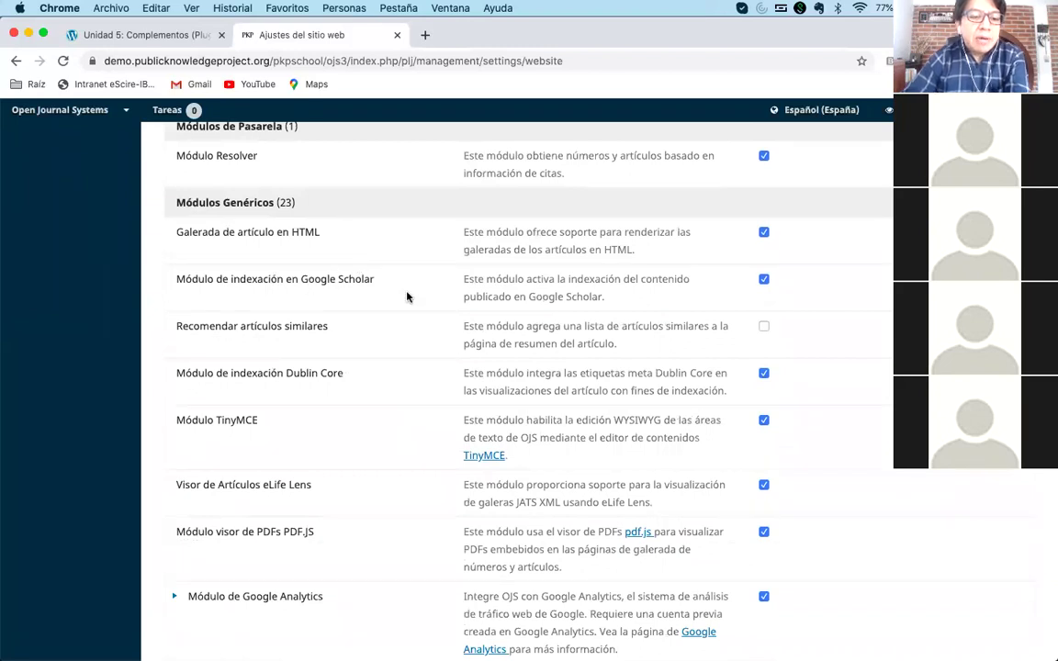
pyautogui.scroll(-1, 407, 297)
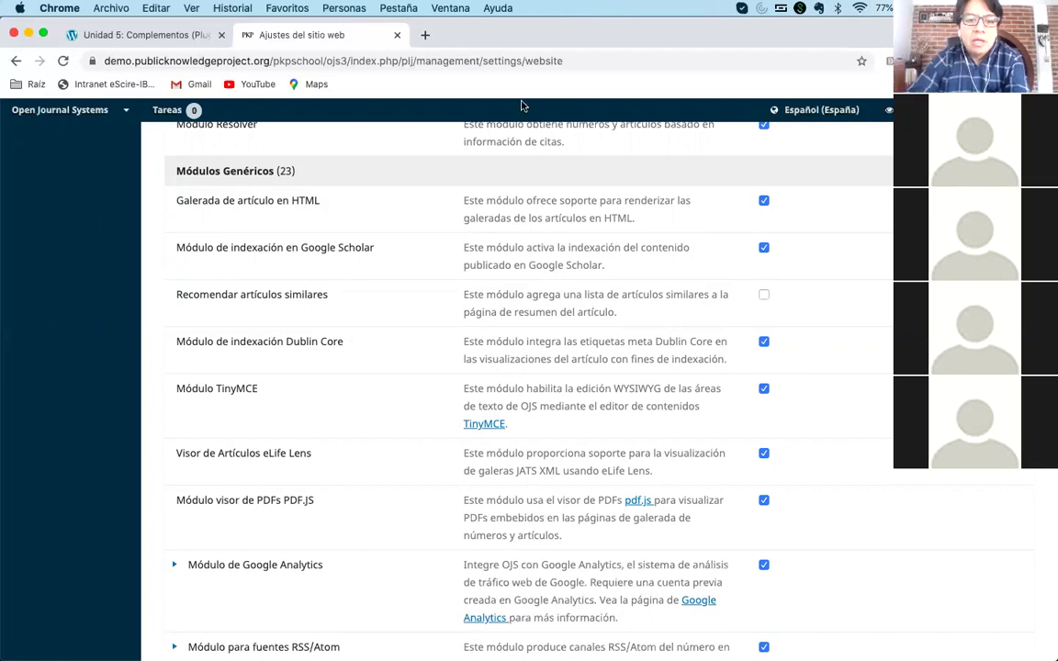
# - Load estudiossociologicos.colmex.mx in a new browser tab and open the article "Capitalismo académico en los intersticios de la universidad pública brasileña"
pyautogui.press('super+t')
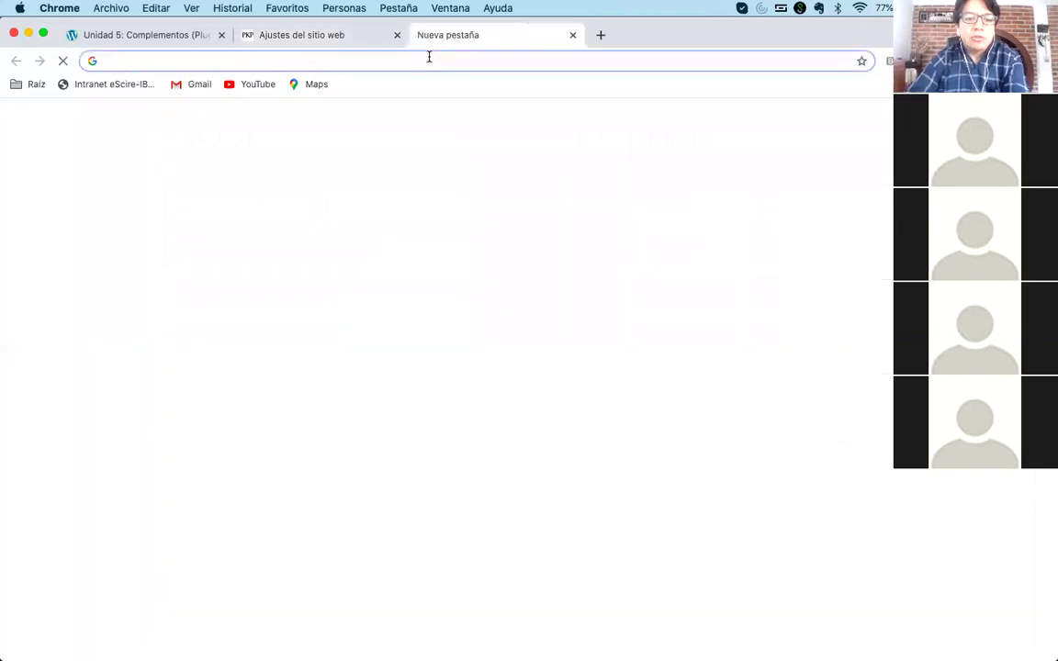
pyautogui.write('estudioss')
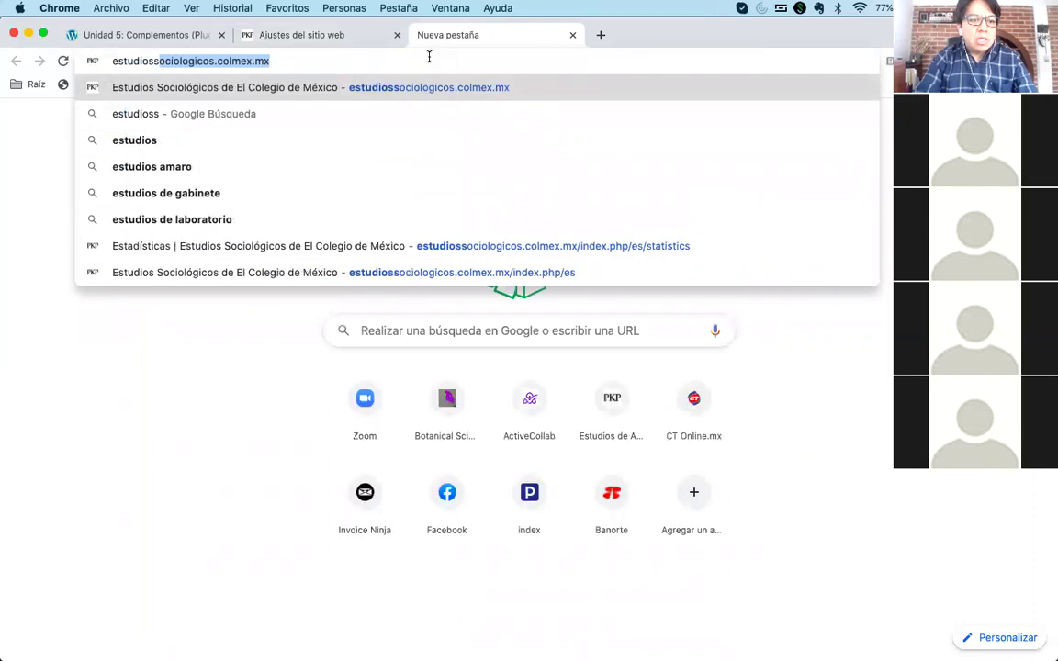
pyautogui.press('Return')
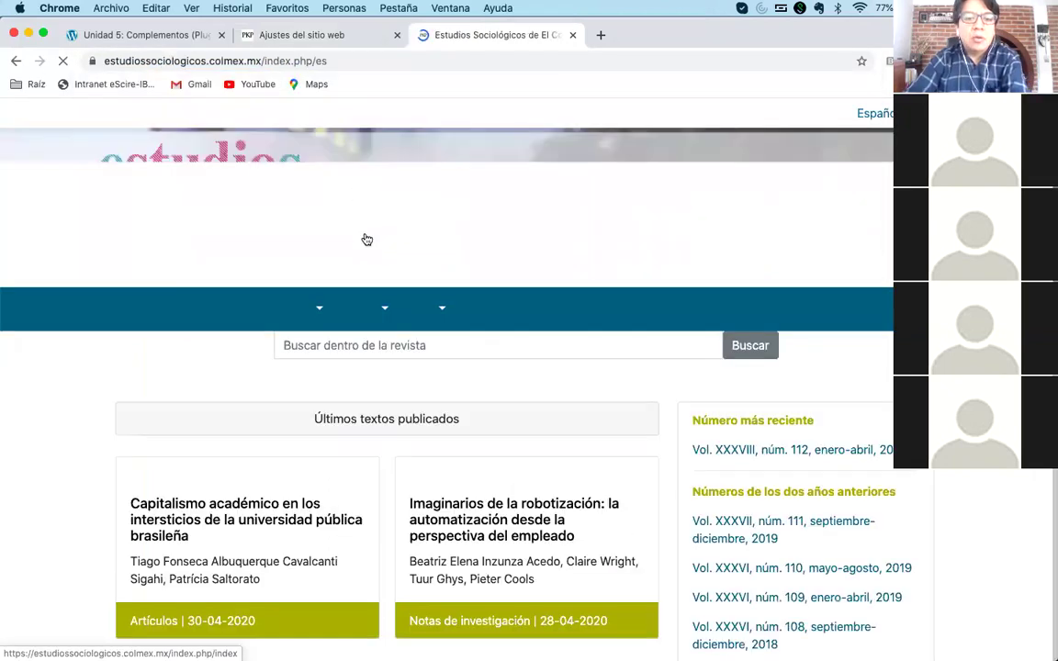
pyautogui.scroll(-5, 365, 239)
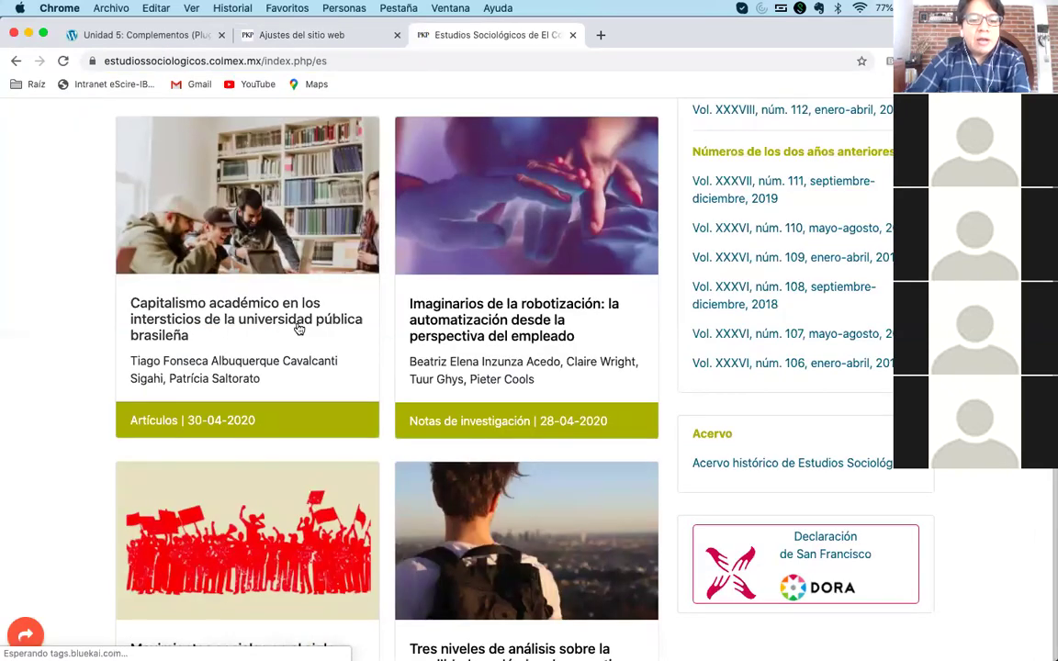
pyautogui.click(248, 308)
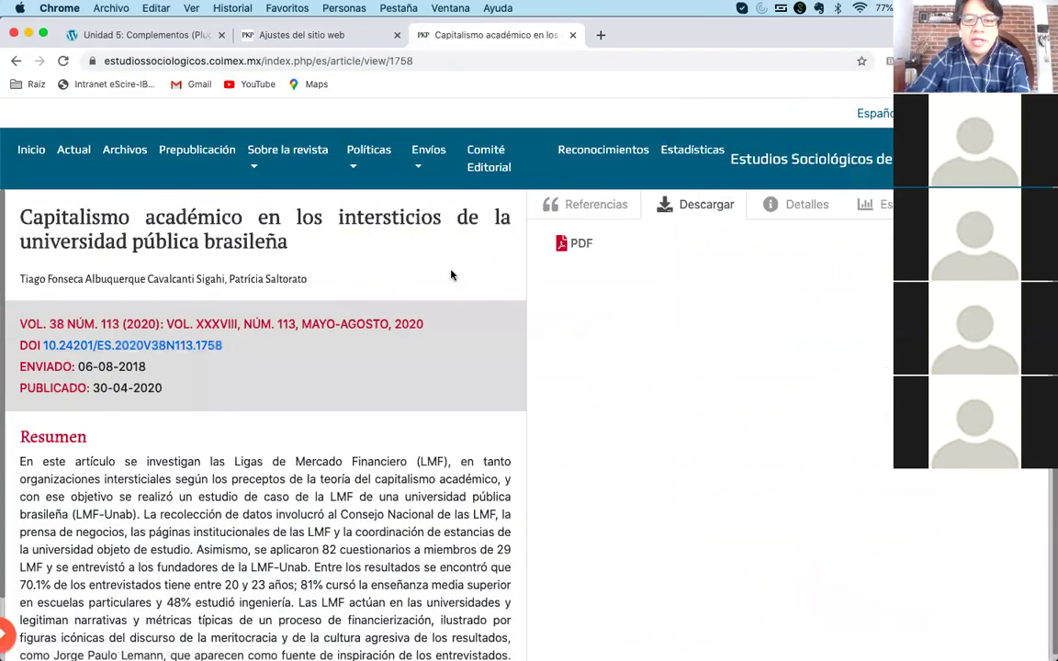
pyautogui.scroll(-2, 427, 376)
pyautogui.scroll(1, 428, 376)
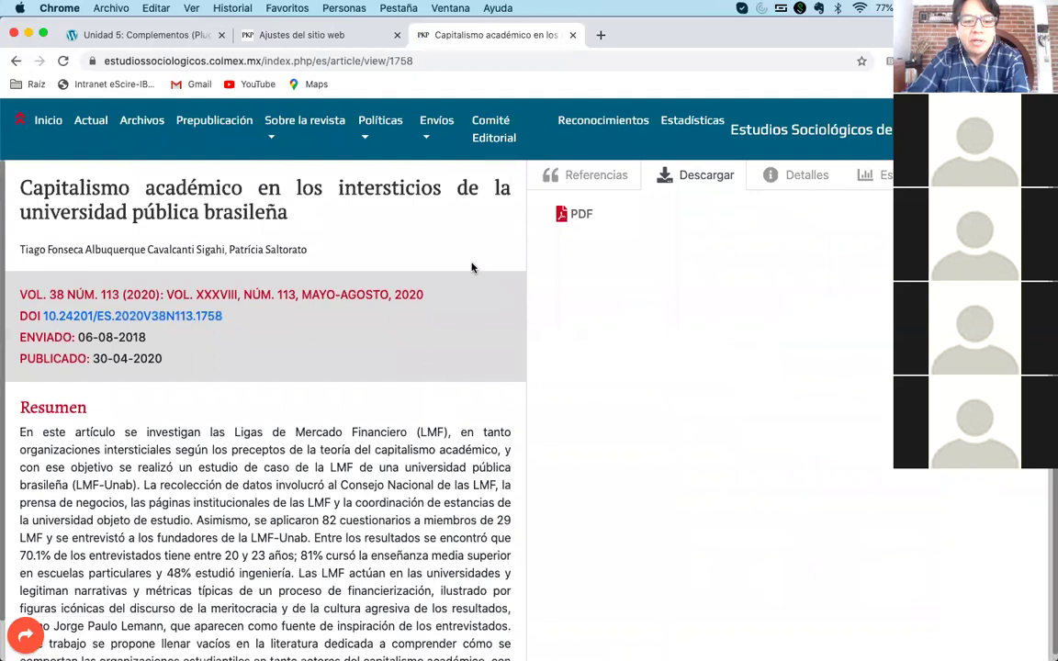
# - Show the article page's source code and enlarge it to 125 % at the Dublin Core meta tags
pyautogui.rightClick(411, 240)
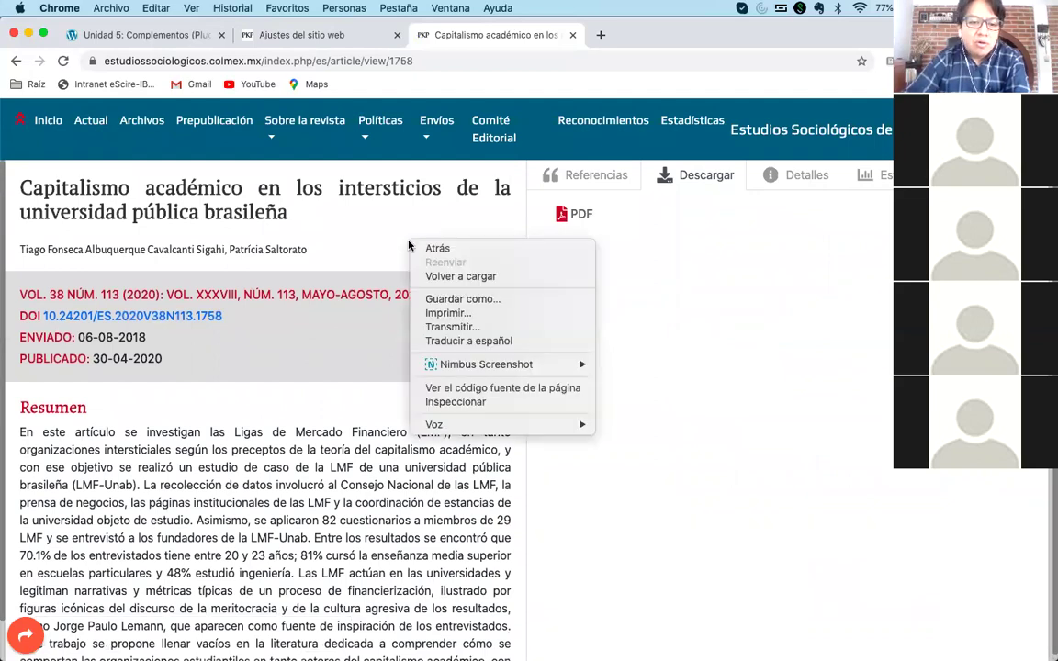
pyautogui.click(457, 388)
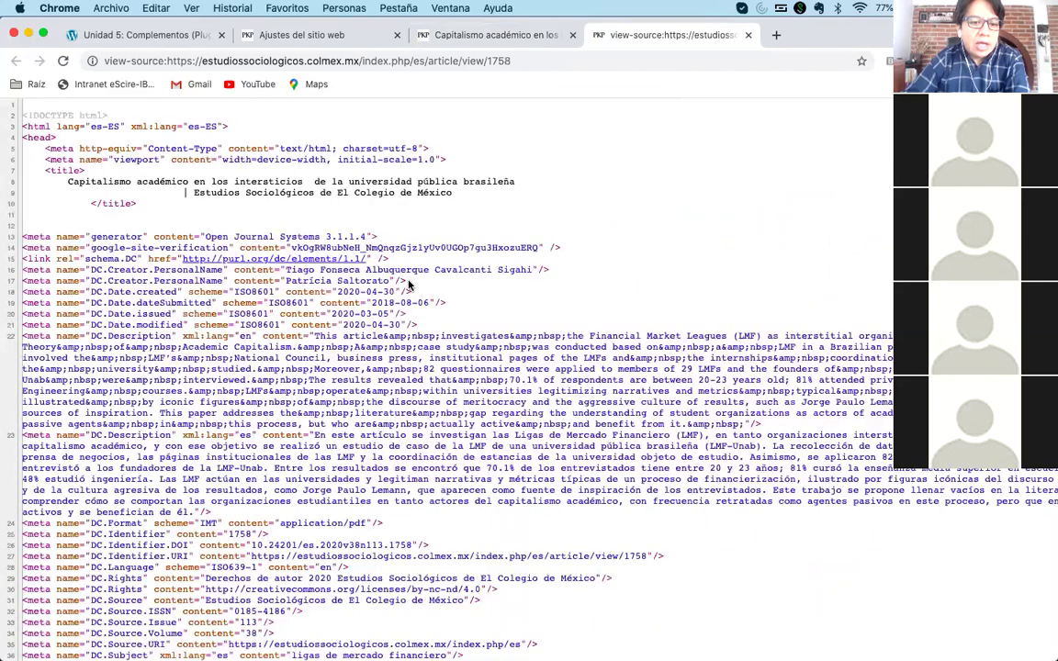
pyautogui.scroll(-2, 408, 285)
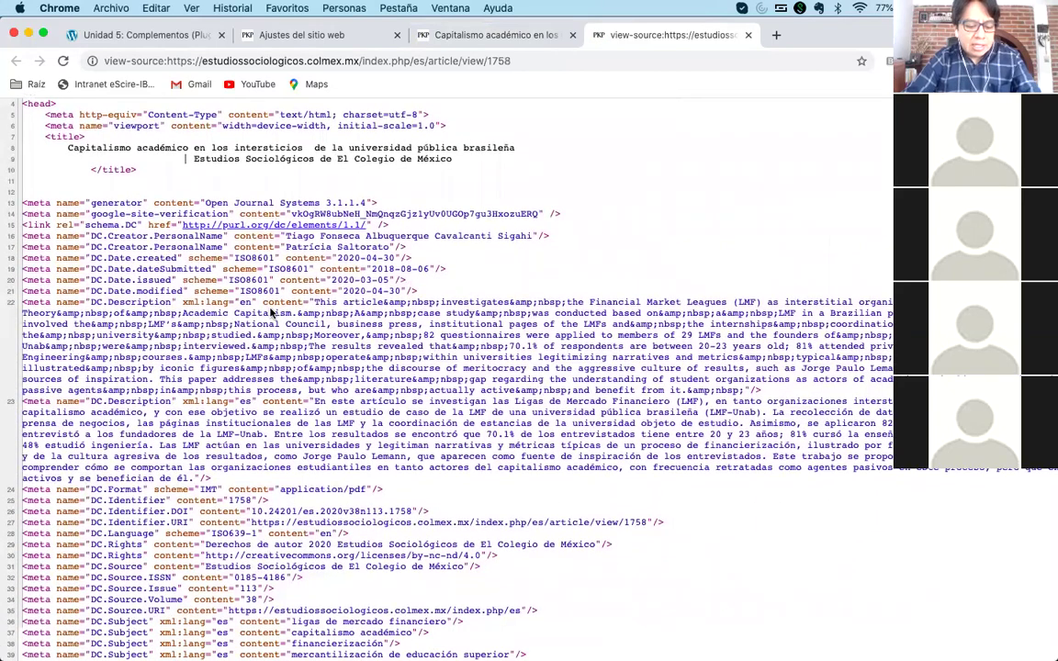
pyautogui.press('super+equal')
pyautogui.press('super+equal')
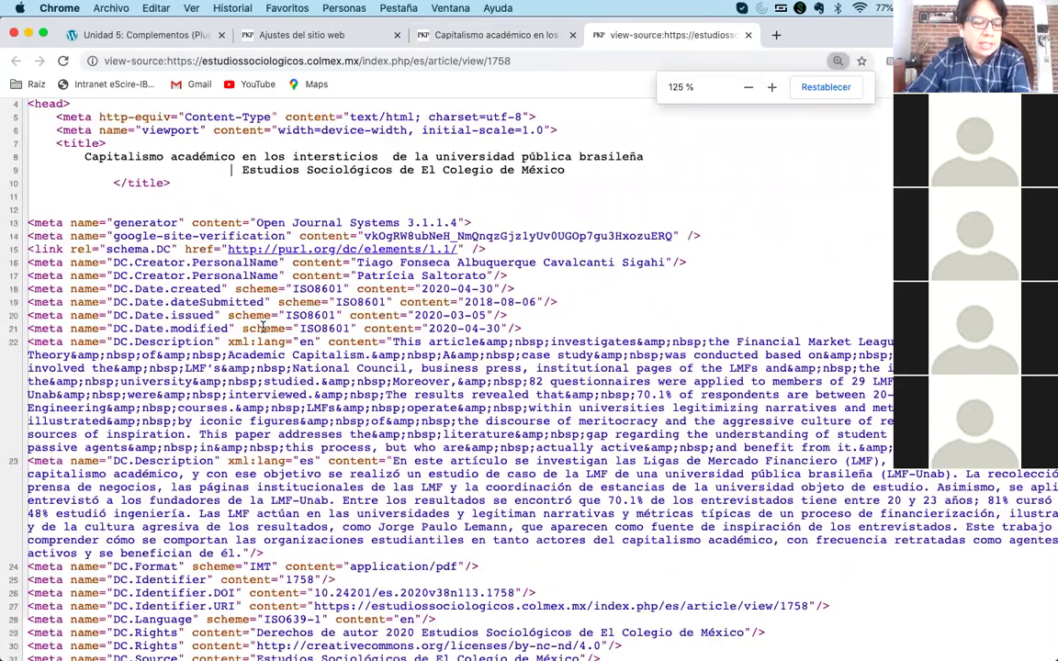
pyautogui.scroll(-1, 138, 266)
# - Examine the Dublin Core meta tags in the source, highlighting the DC.Creator and DC.Date entries and the ISO8601 scheme of DC.Date.created
pyautogui.moveTo(109, 221); pyautogui.dragTo(138, 292)
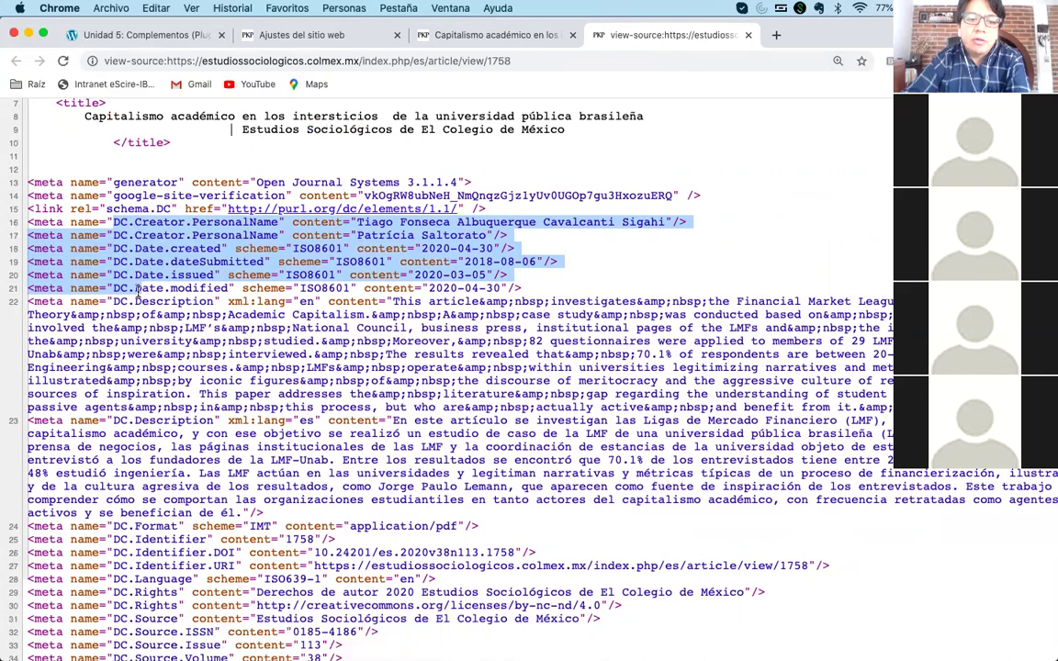
pyautogui.click(198, 271)
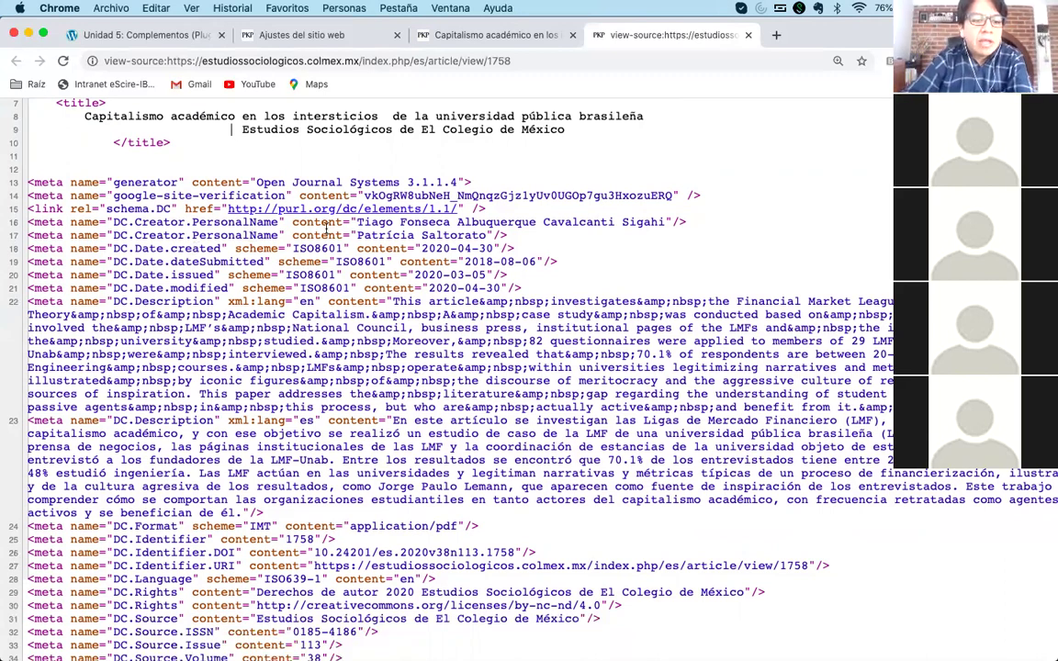
pyautogui.doubleClick(180, 249)
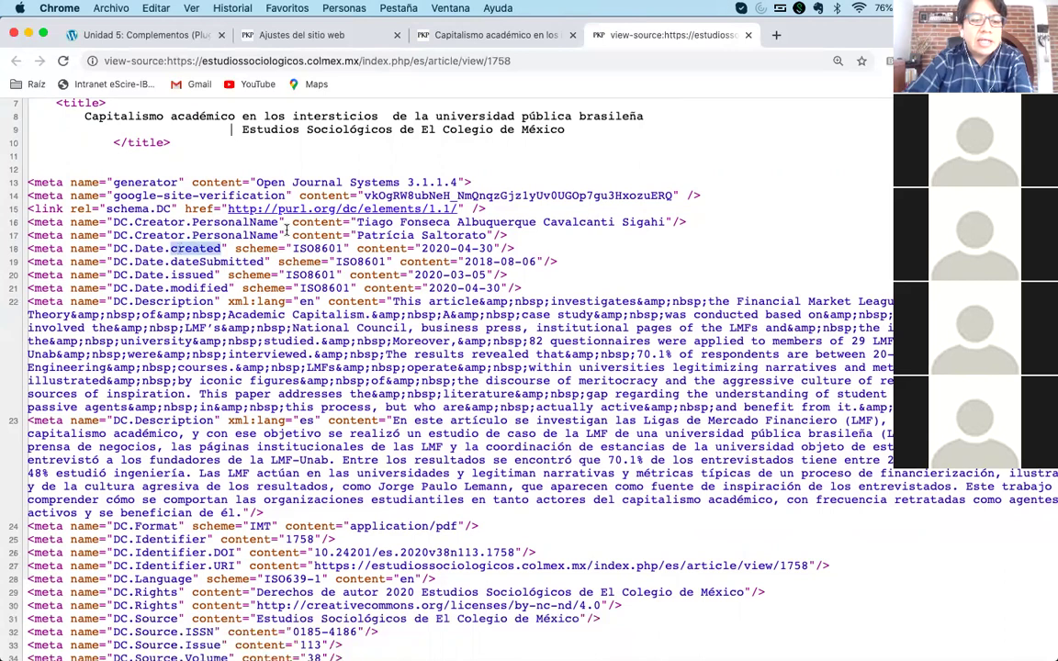
pyautogui.moveTo(422, 252); pyautogui.dragTo(459, 249)
pyautogui.click(315, 244)
pyautogui.doubleClick(315, 248)
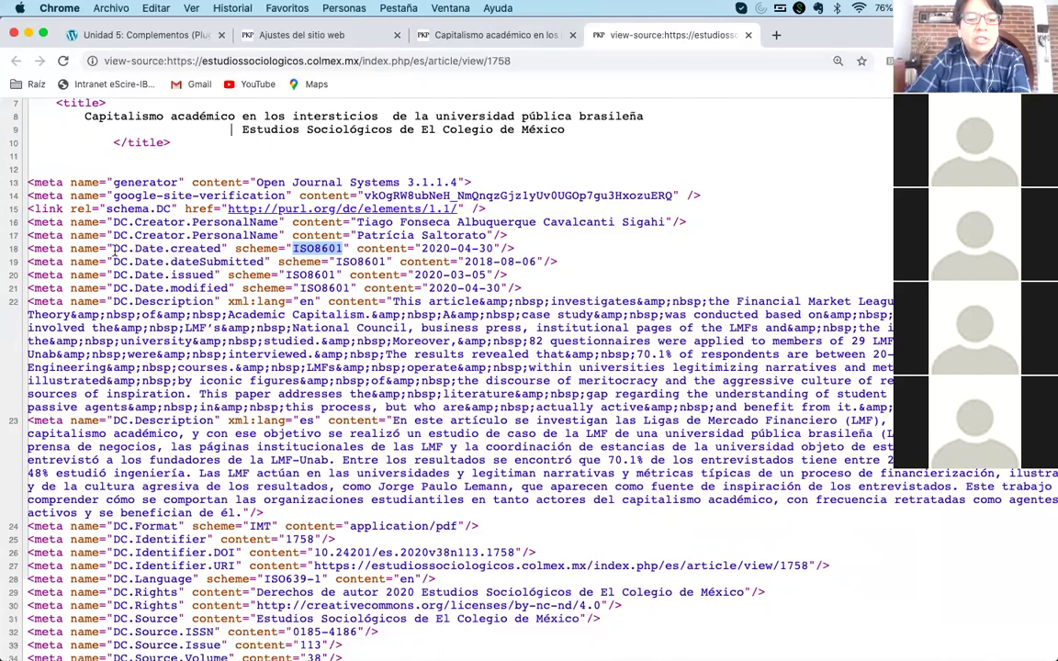
pyautogui.moveTo(112, 244); pyautogui.dragTo(222, 246)
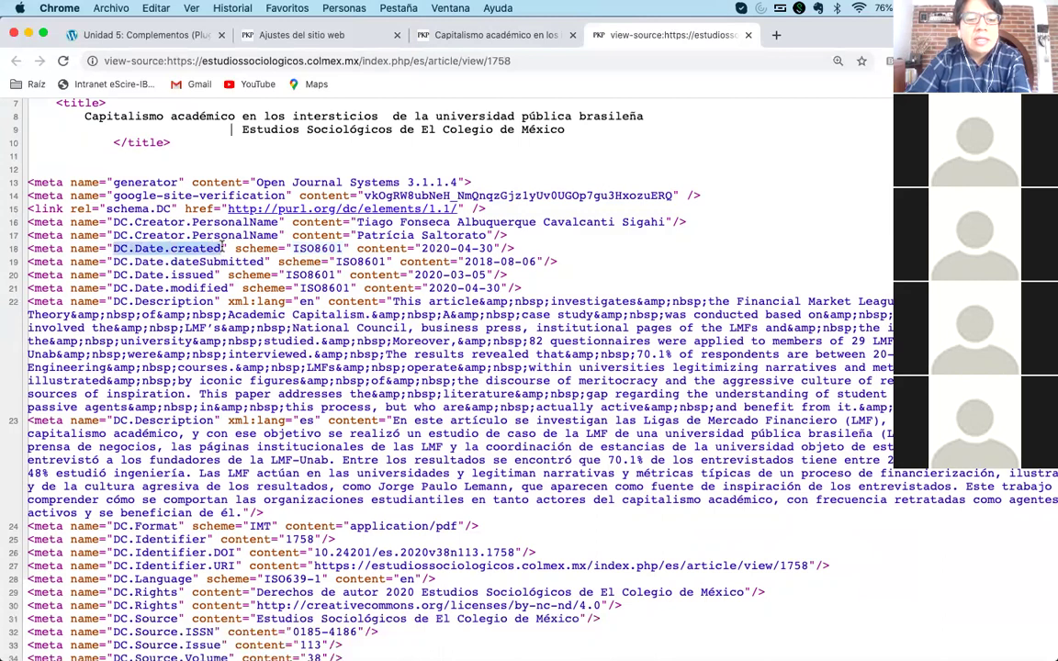
pyautogui.click(144, 242)
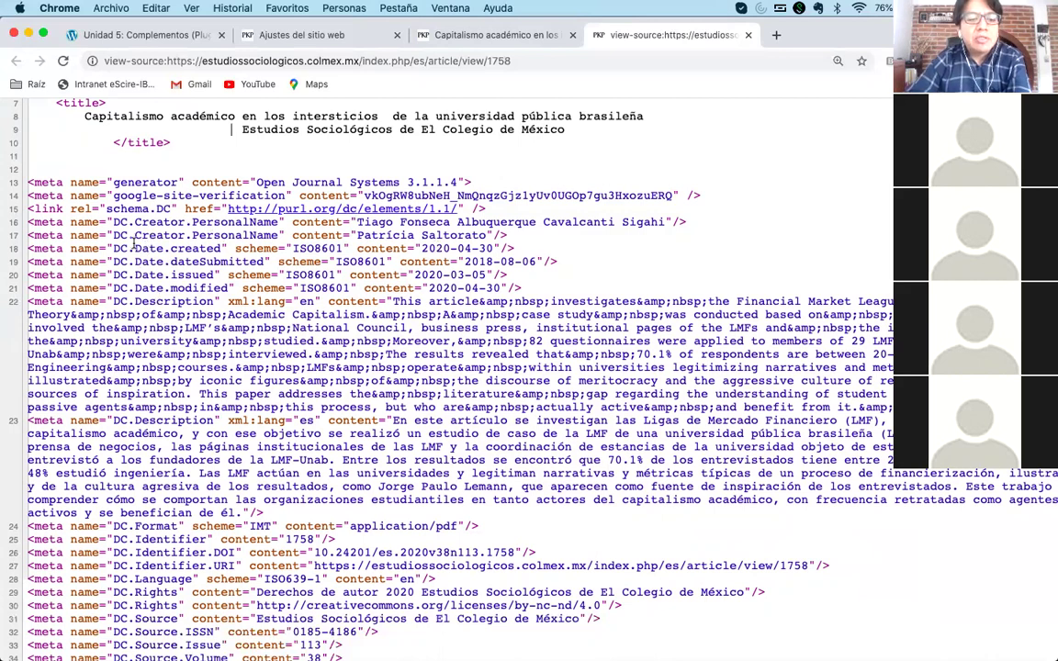
pyautogui.doubleClick(175, 262)
pyautogui.click(176, 255)
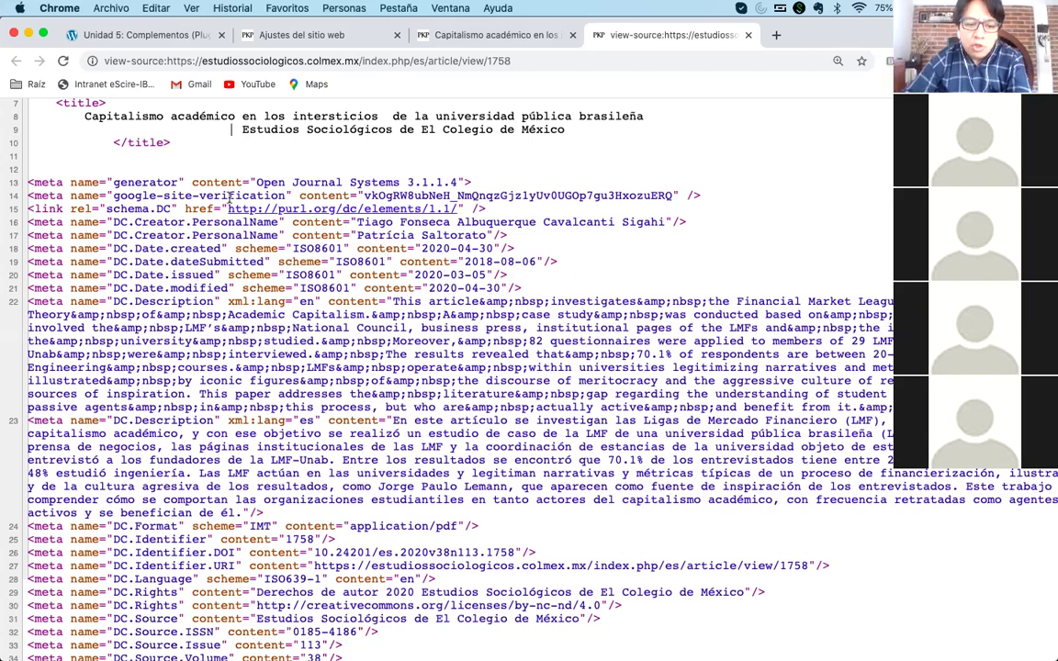
# - Return to the demo journal's plugins list and deactivate the Dublin Core indexing plugin (Módulo de indexación Dublin Core)
pyautogui.click(282, 34)
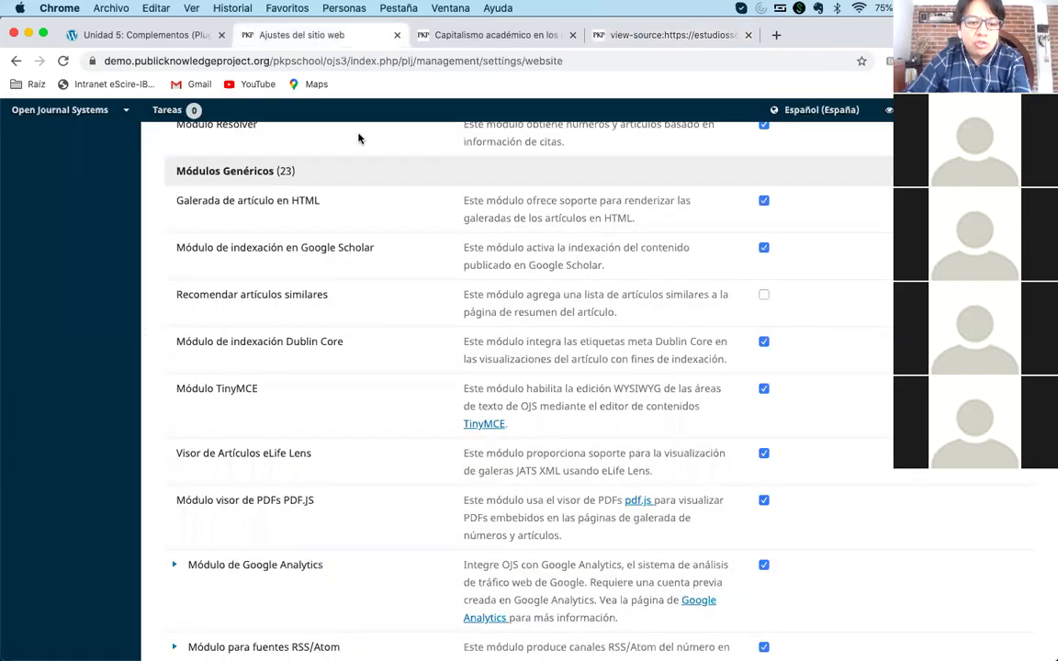
pyautogui.click(763, 343)
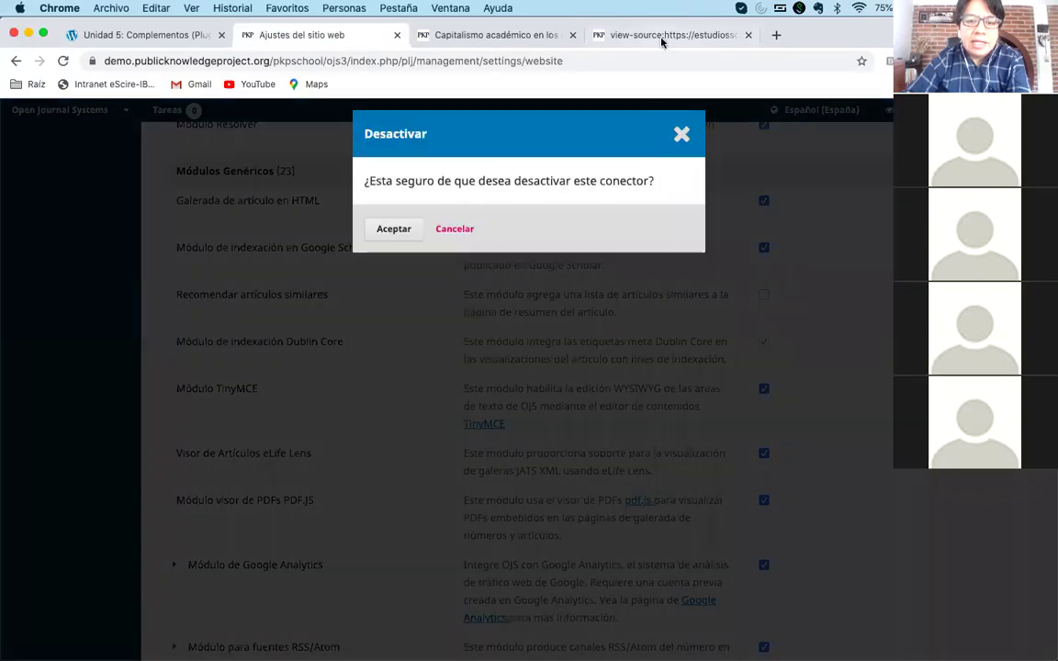
pyautogui.click(387, 235)
# - Revisit the article's source code with its Dublin Core tags, and go back to the published article page
pyautogui.click(606, 37)
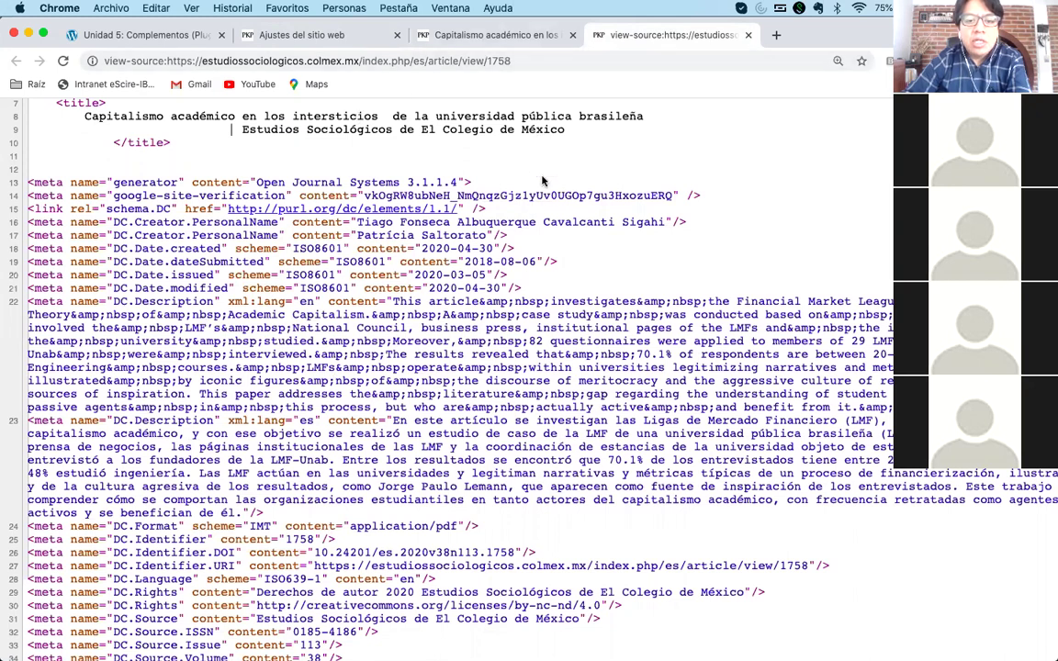
pyautogui.click(430, 37)
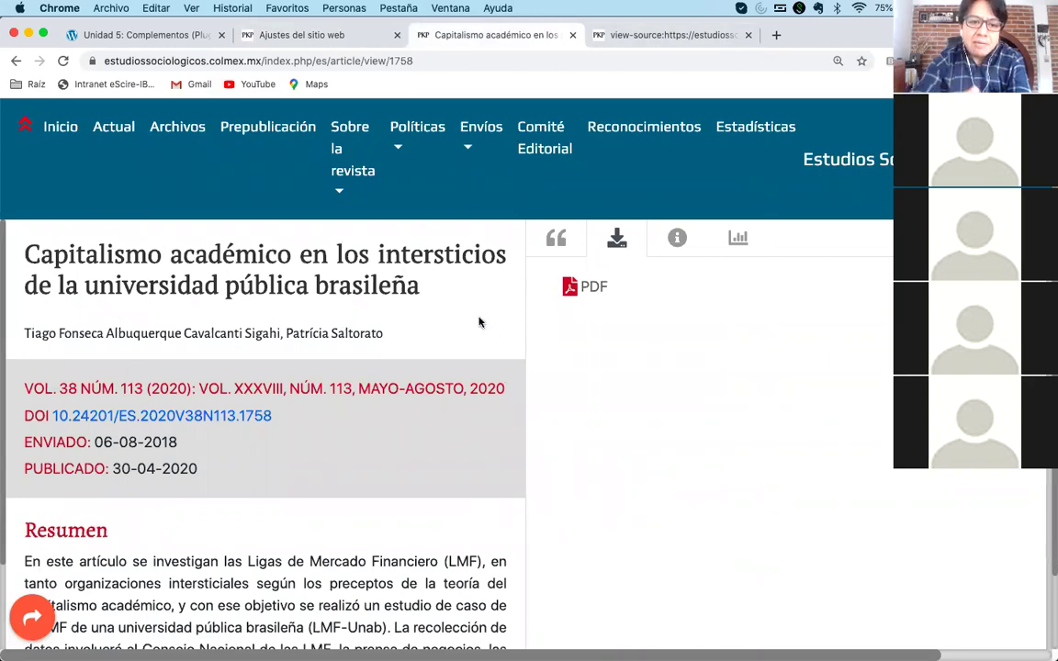
# - Reset the article page's zoom to 100 % and revisit its source code with the Dublin Core meta tags
pyautogui.press('super+minus')
pyautogui.press('super+minus')
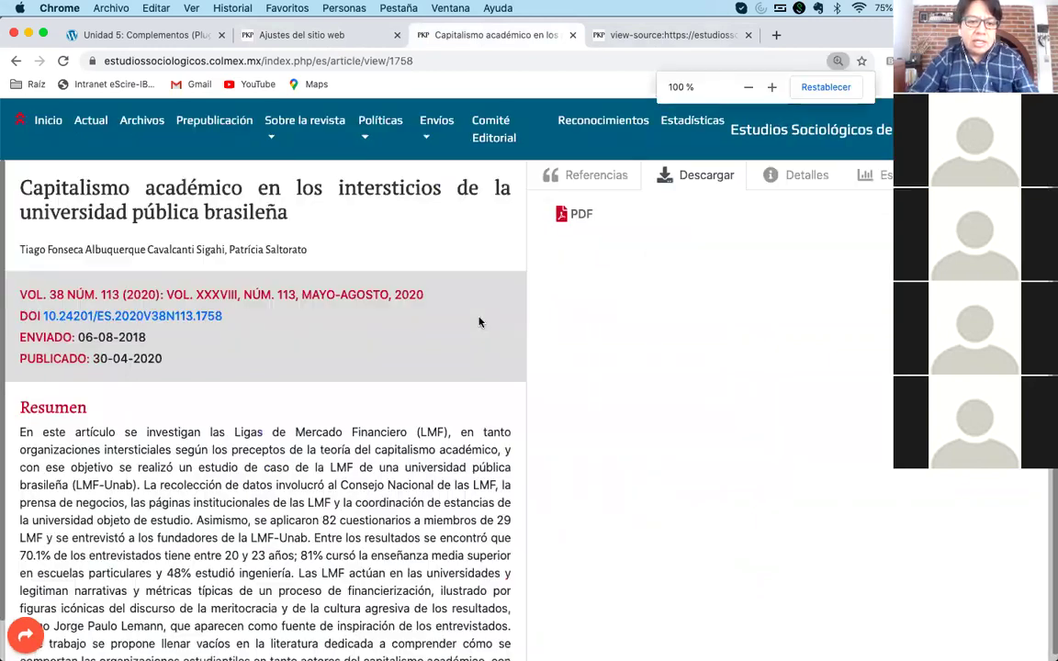
pyautogui.click(612, 35)
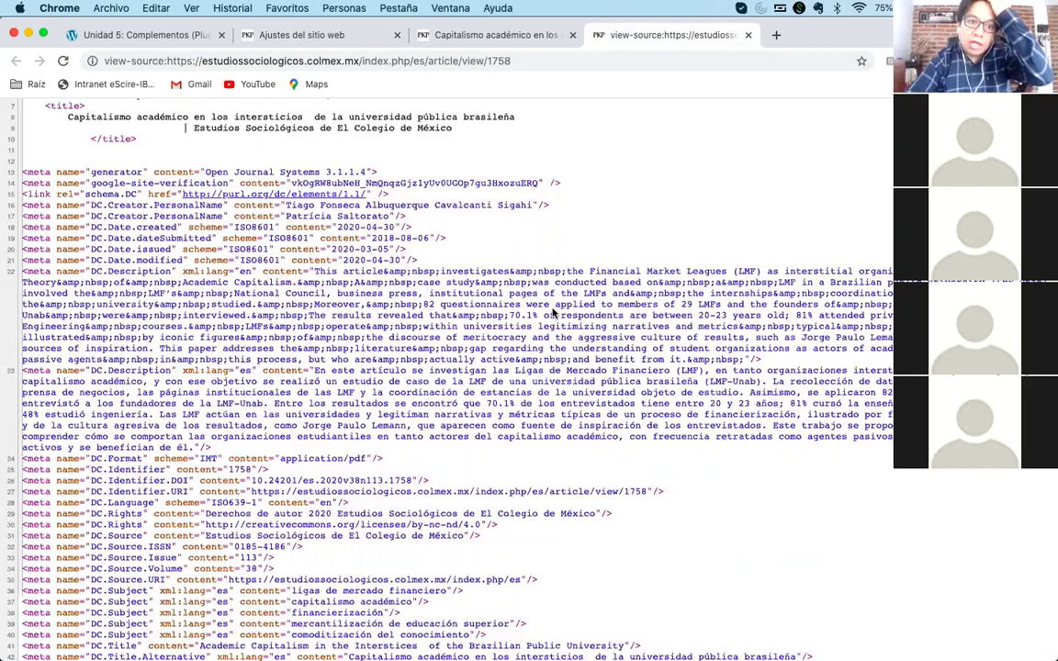
# - Reactivate the Dublin Core indexing plugin (Módulo de indexación Dublin Core) in the demo journal, and close the article's source code
pyautogui.click(296, 35)
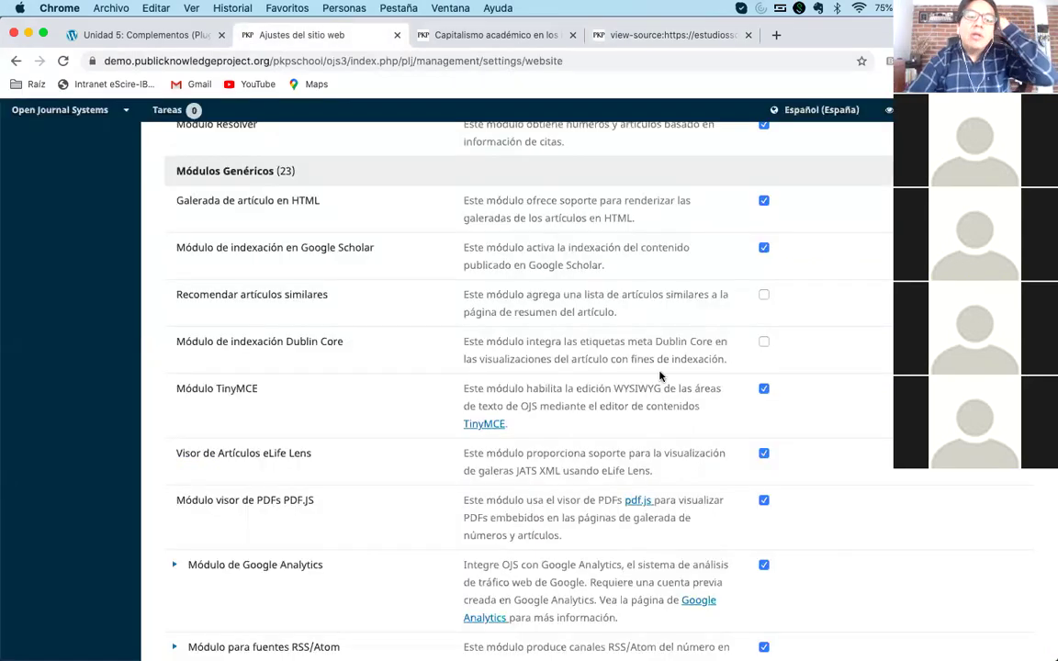
pyautogui.click(763, 343)
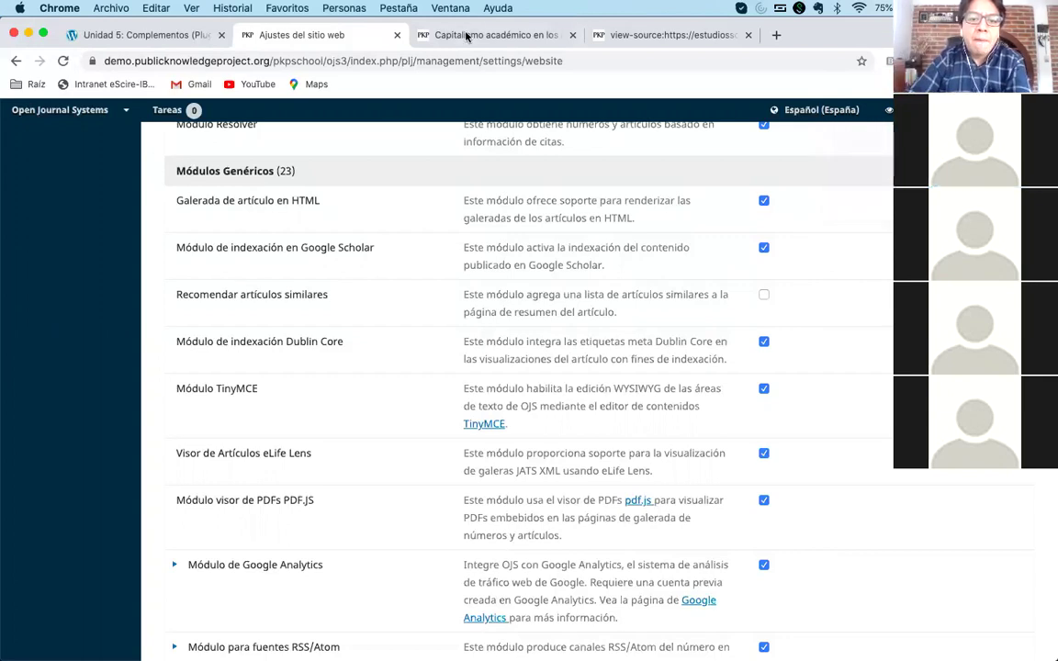
pyautogui.click(432, 36)
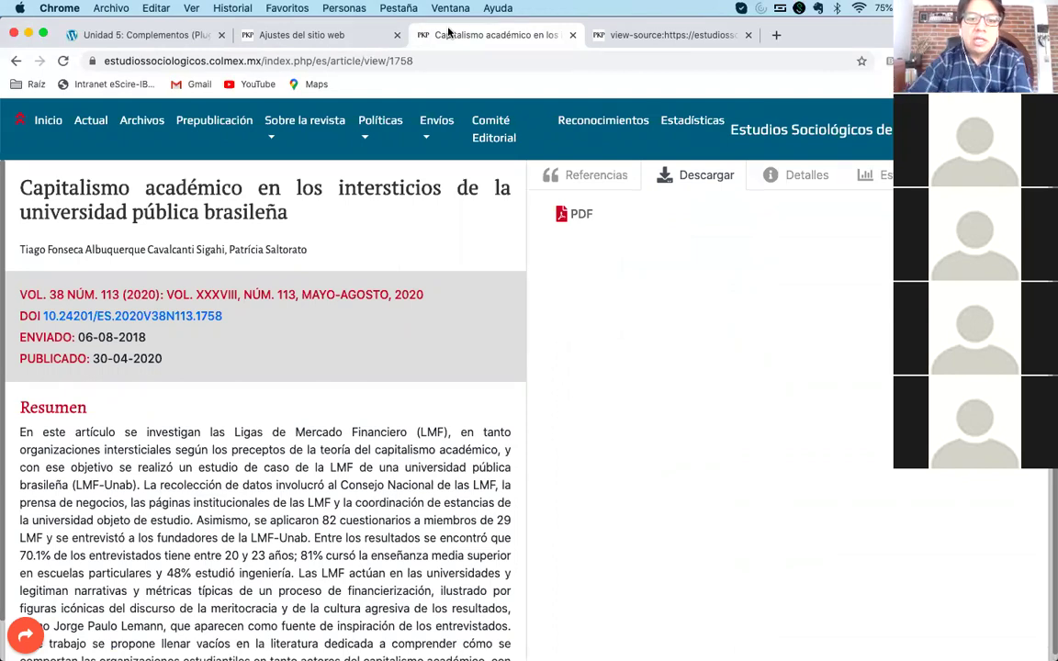
pyautogui.click(624, 34)
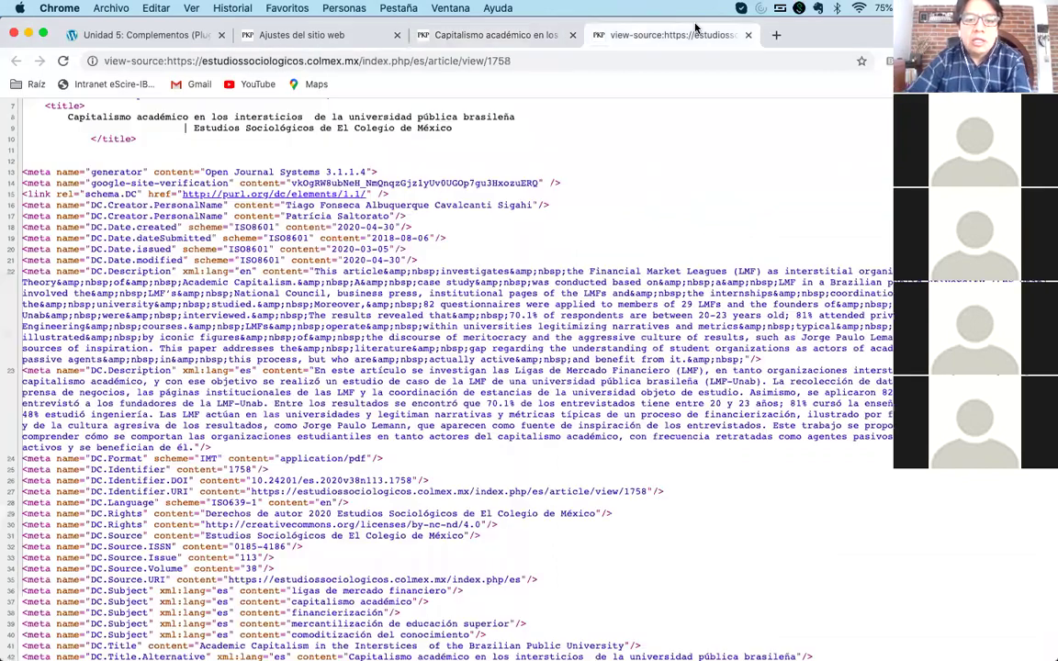
pyautogui.click(745, 35)
# - Return to the demo journal's plugins list and look through the generic plugins from Dublin Core down to OpenAIRE
pyautogui.click(312, 35)
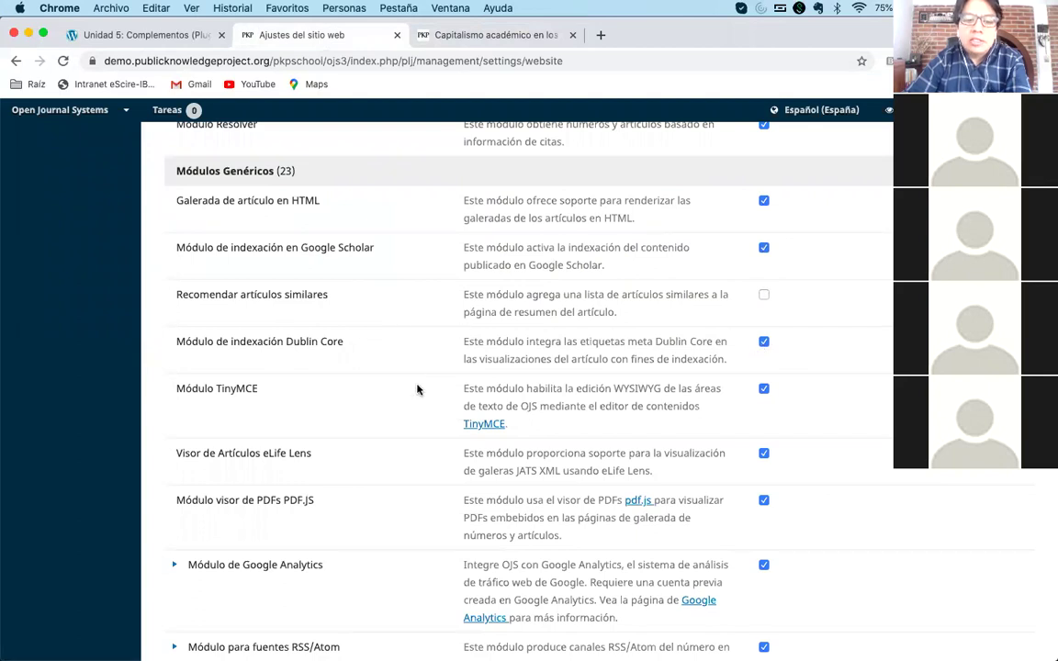
pyautogui.scroll(-1, 416, 389)
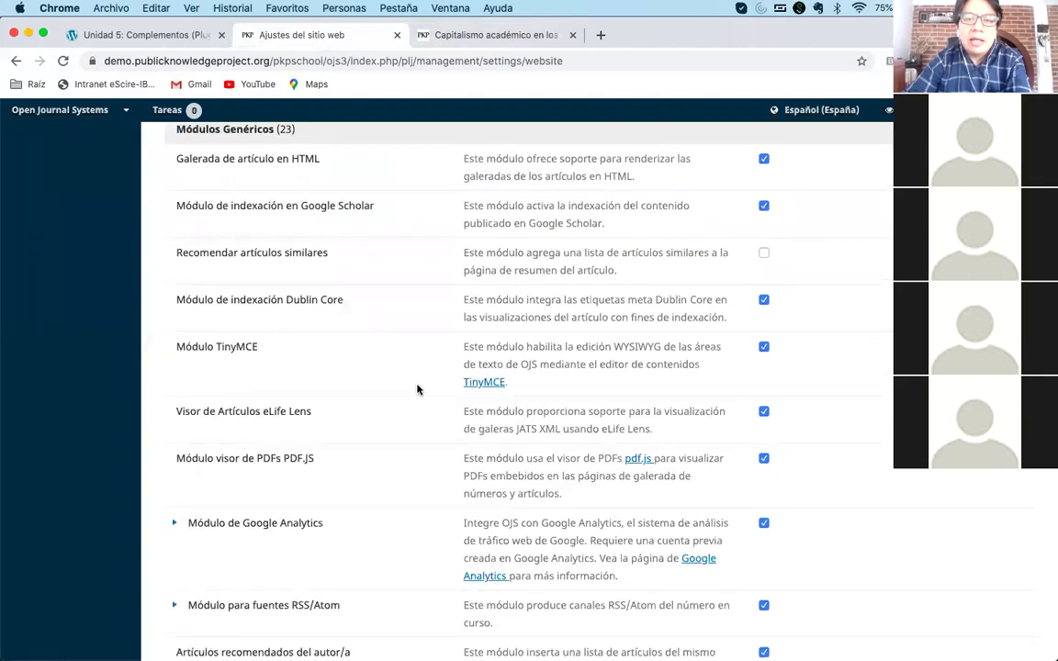
pyautogui.scroll(-3, 417, 389)
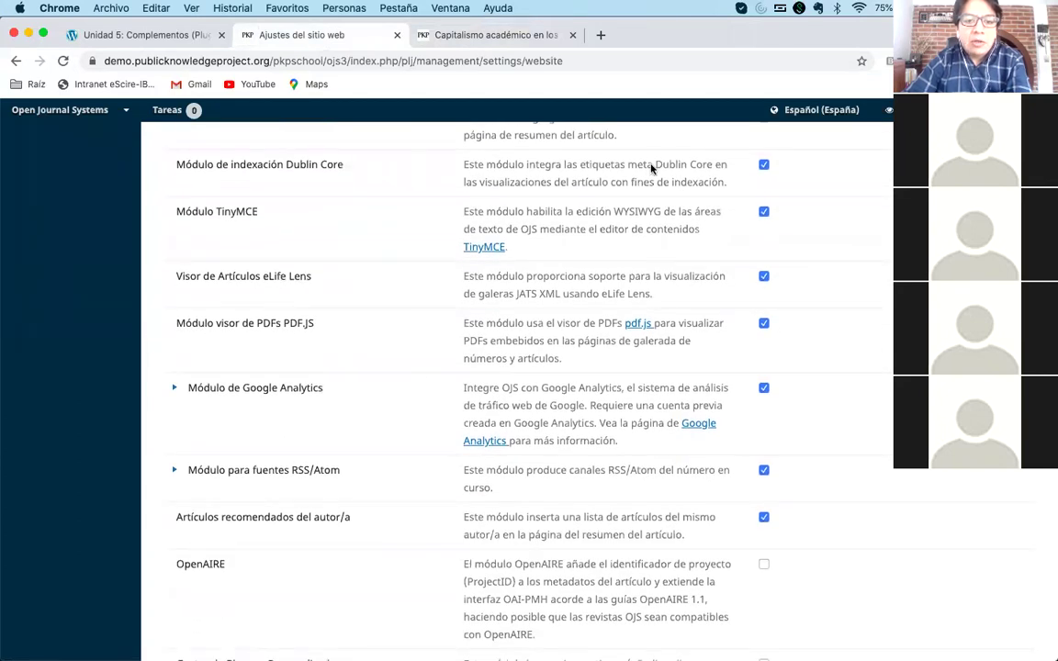
# - Load the Botanical Sciences journal site, botanicalsciences.com.mx, in a separate browser tab
pyautogui.click(494, 35)
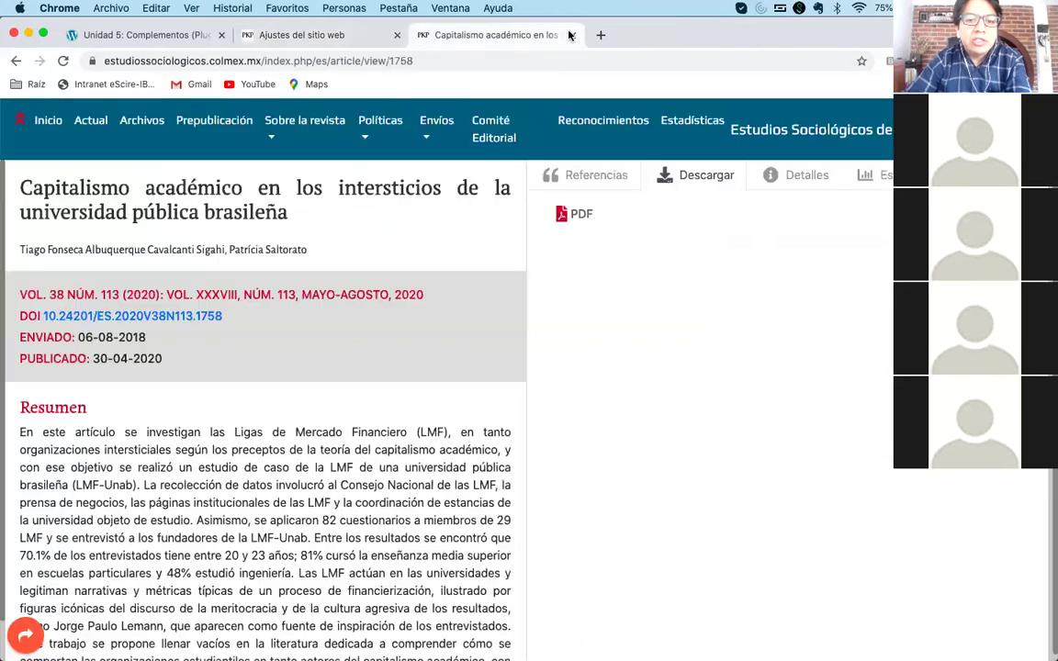
pyautogui.click(601, 35)
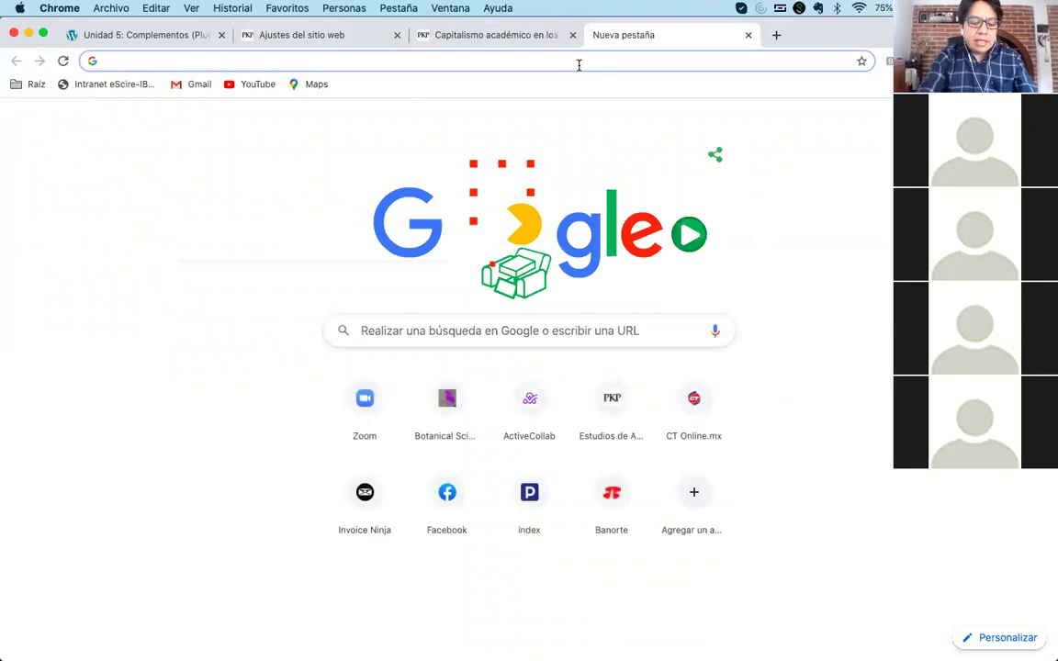
pyautogui.write('est')
pyautogui.press('BackSpace')
pyautogui.press('BackSpace')
pyautogui.press('BackSpace')
pyautogui.press('BackSpace')
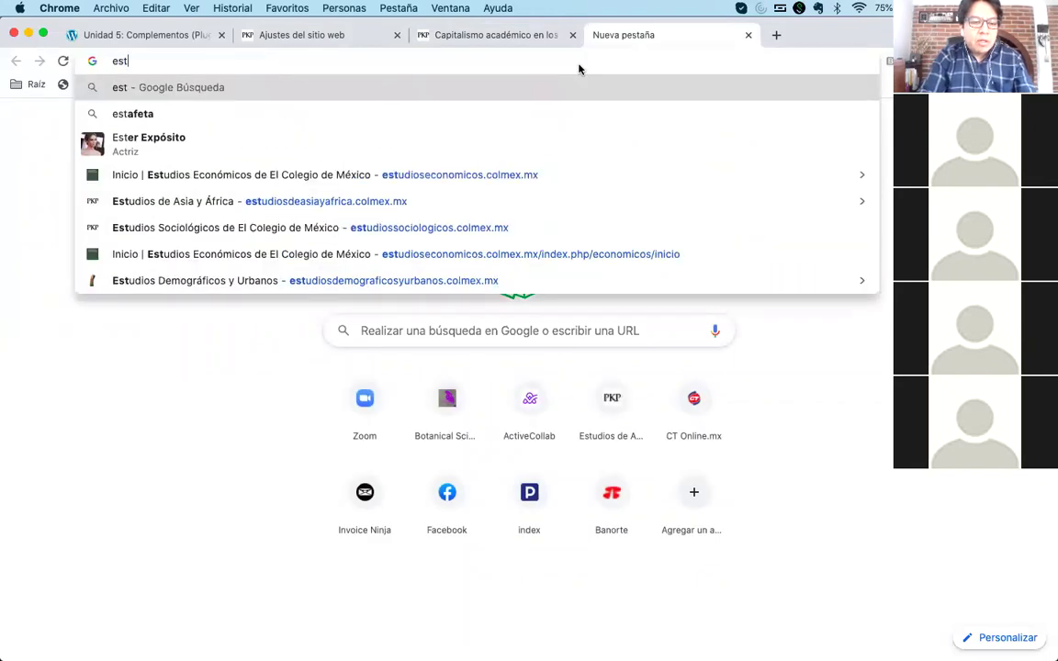
pyautogui.write('bota')
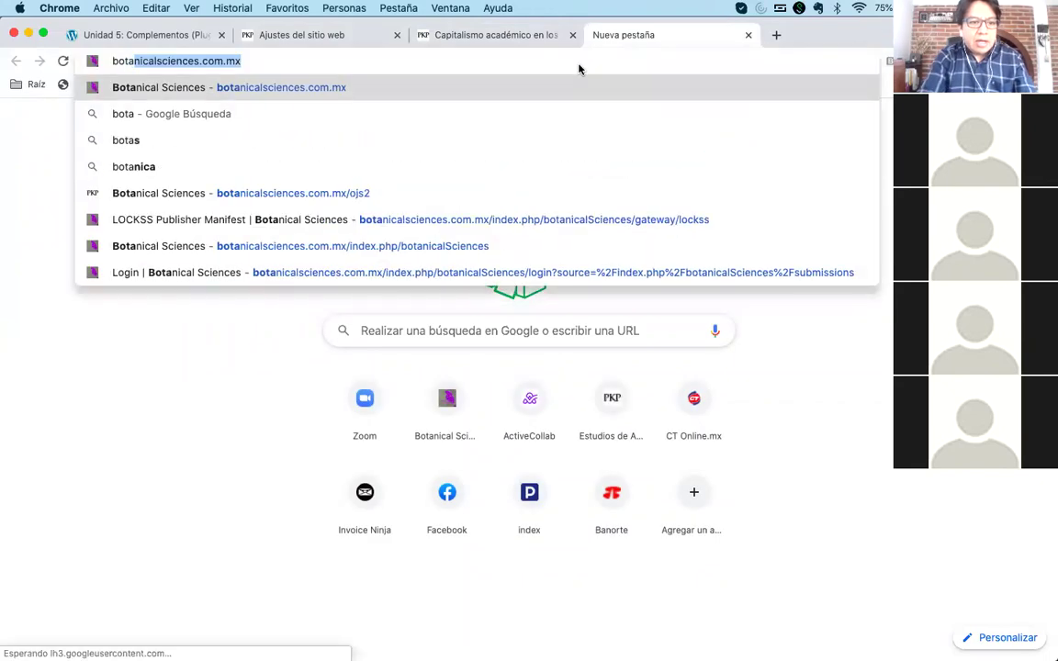
pyautogui.press('Return')
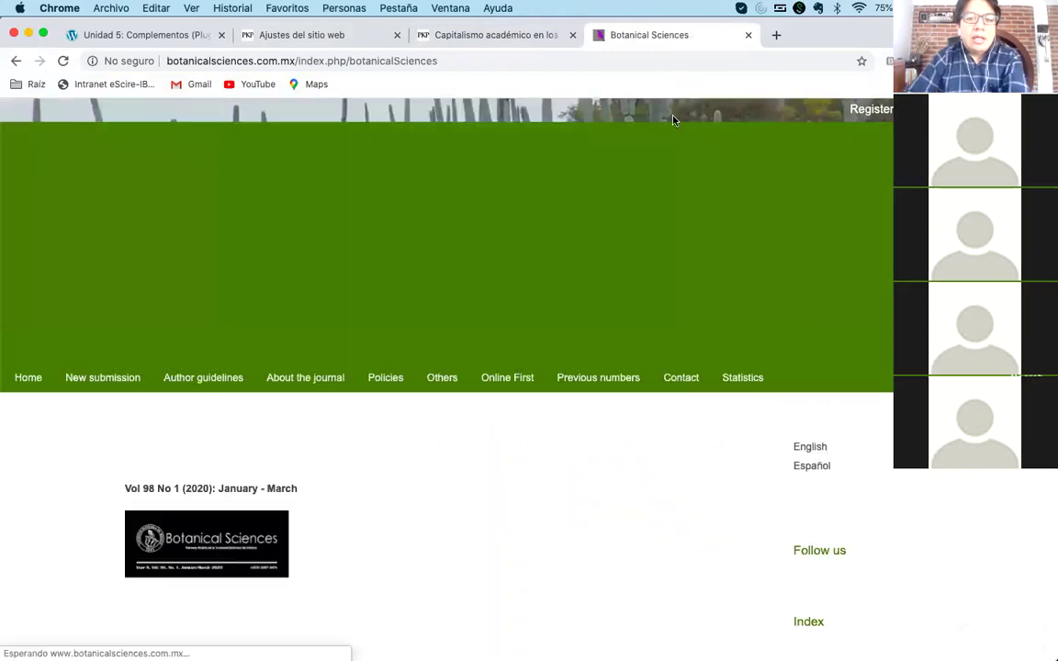
# - Try to view the HTML version of the current issue's article on succulent species of the natural monument Yagul, Oaxaca
pyautogui.scroll(-10, 490, 411)
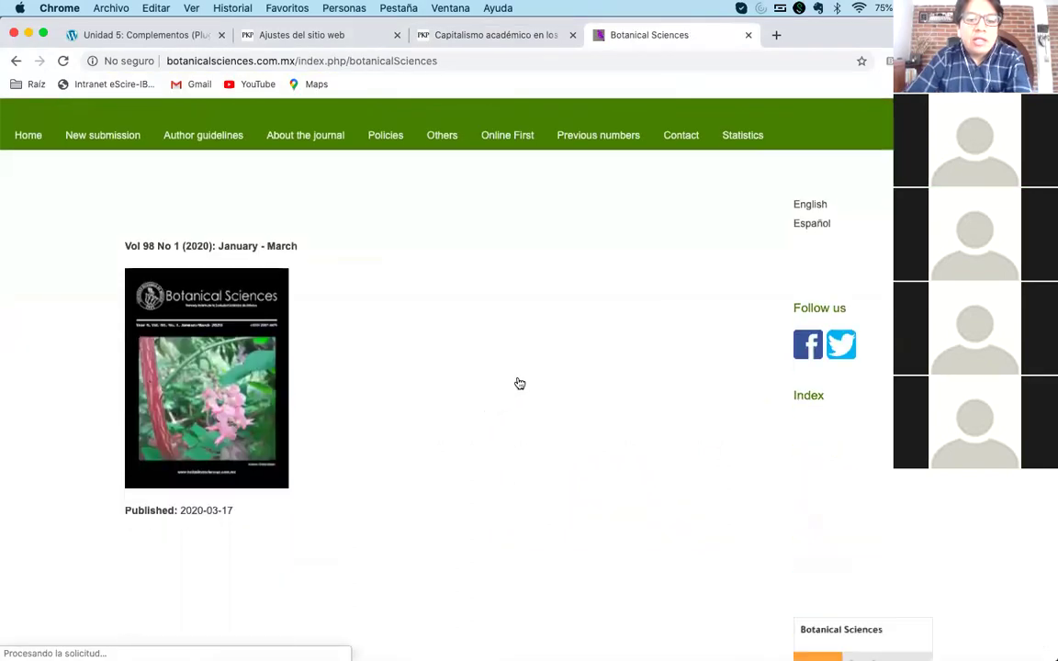
pyautogui.scroll(-5, 519, 381)
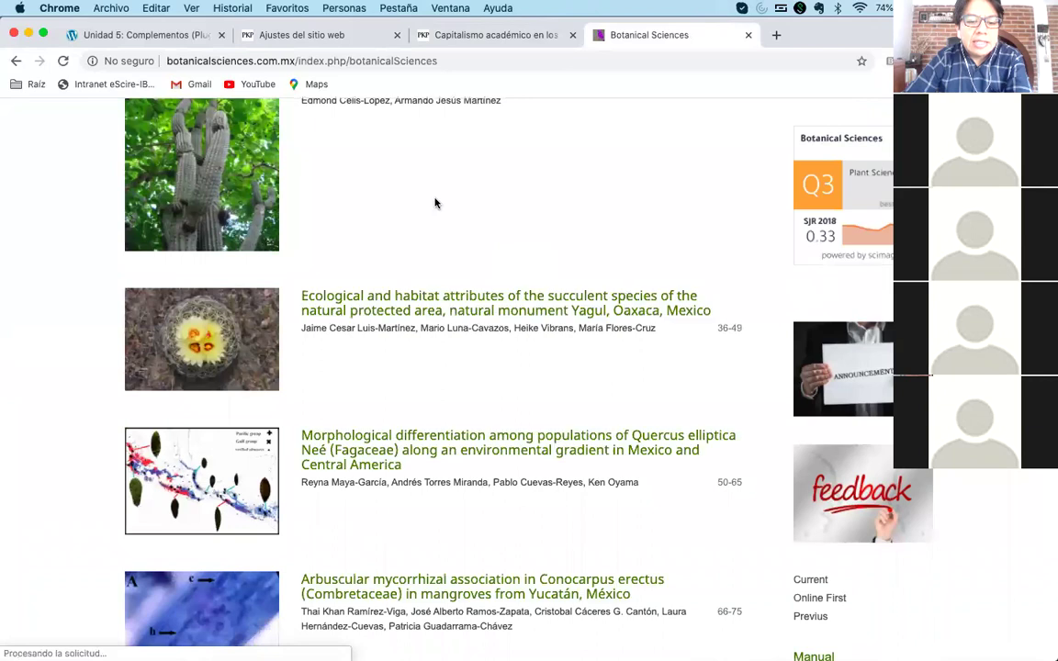
pyautogui.click(405, 294)
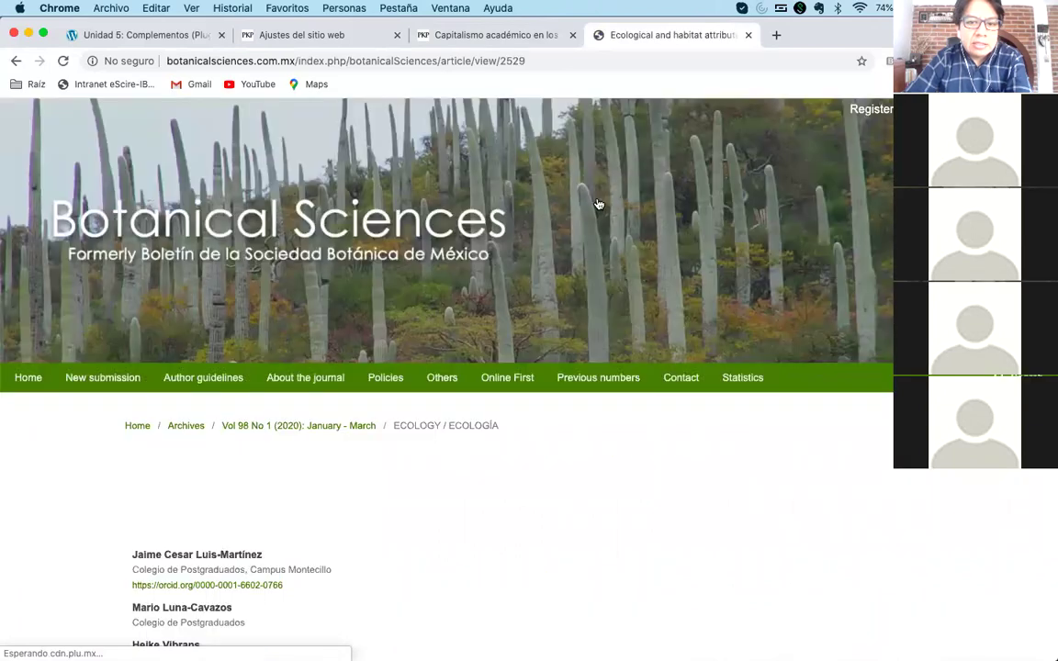
pyautogui.scroll(-4, 583, 329)
pyautogui.scroll(-1, 582, 329)
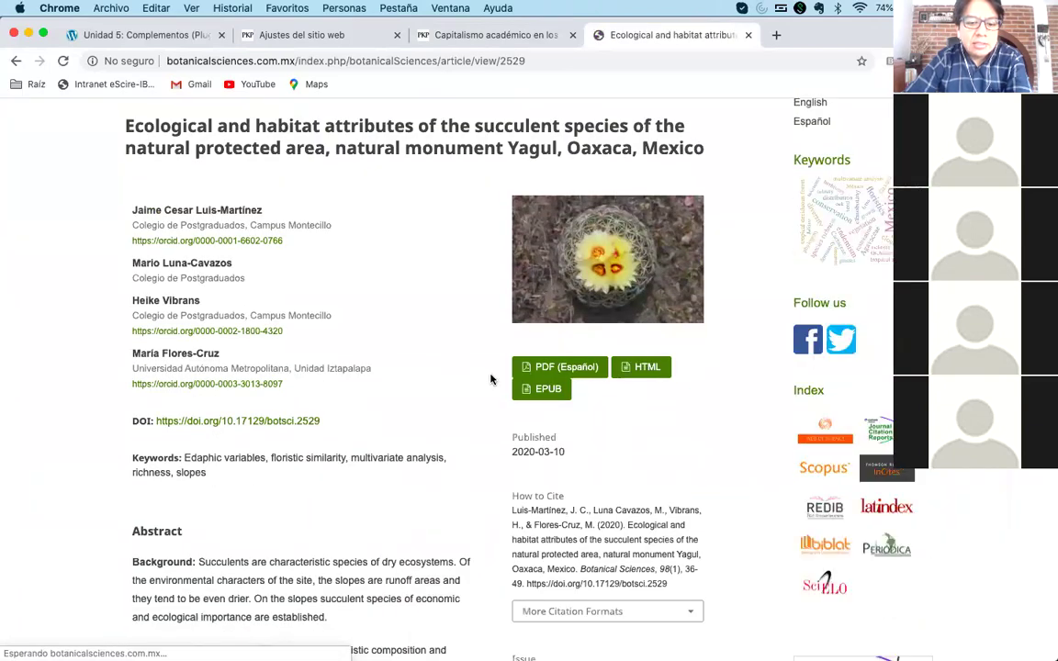
pyautogui.click(653, 366)
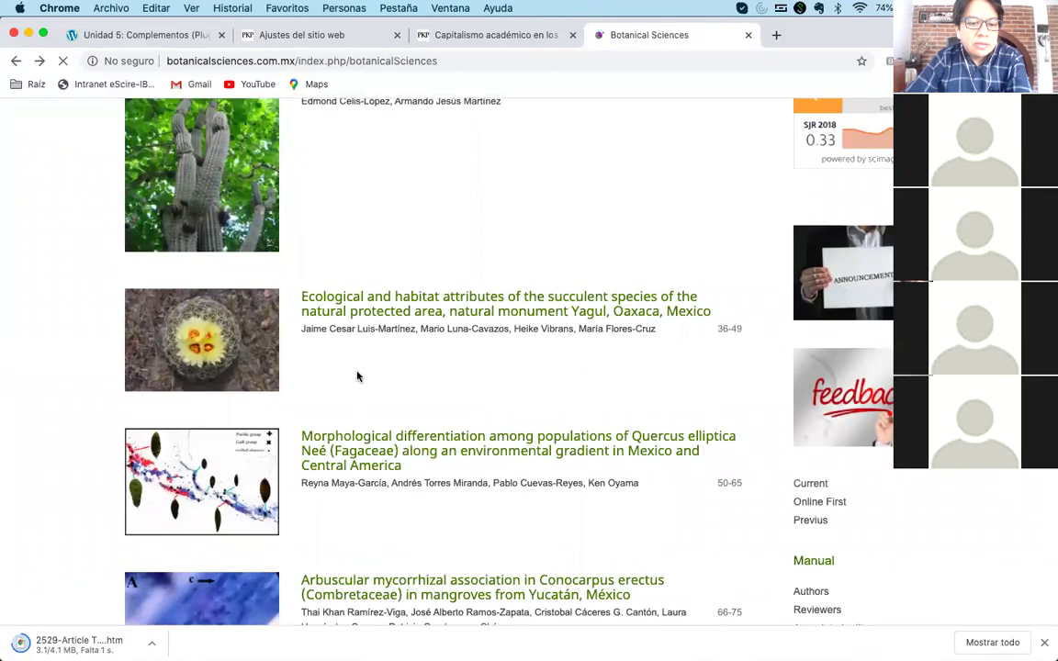
# - Browse the journal's previous numbers and open the issue Vol 97 No 2 (2019)
pyautogui.scroll(5, 358, 377)
pyautogui.scroll(8, 357, 377)
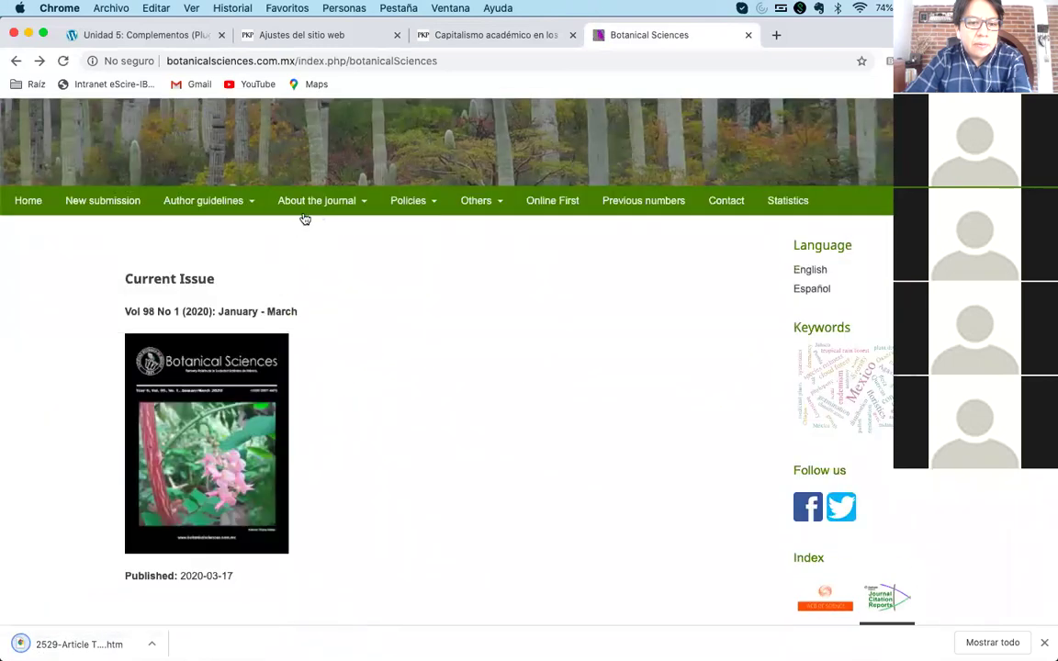
pyautogui.moveTo(234, 201)
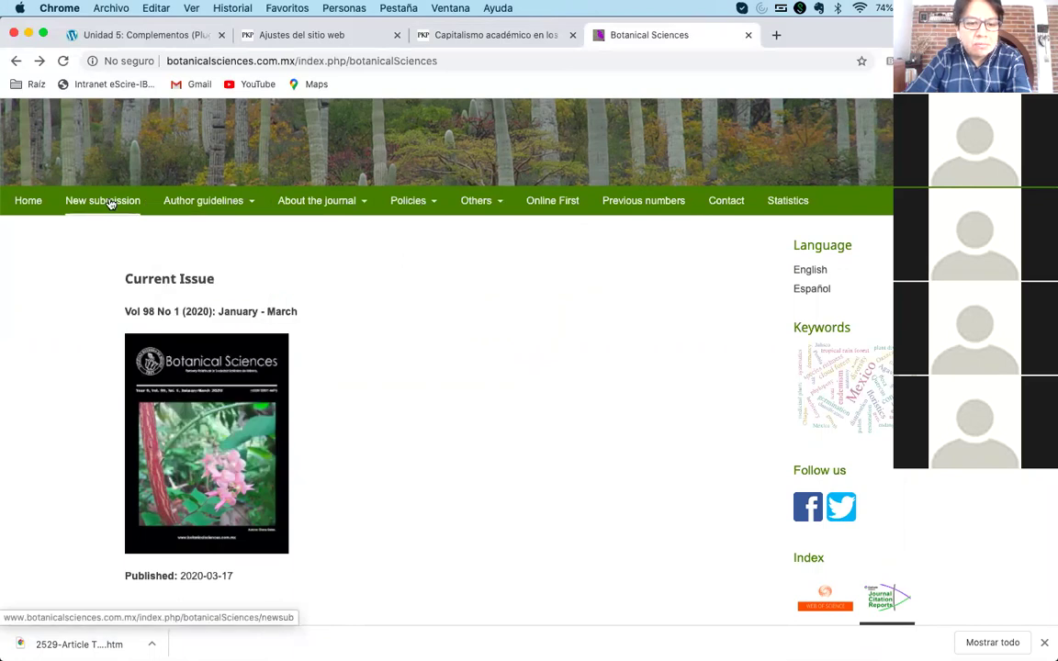
pyautogui.click(617, 201)
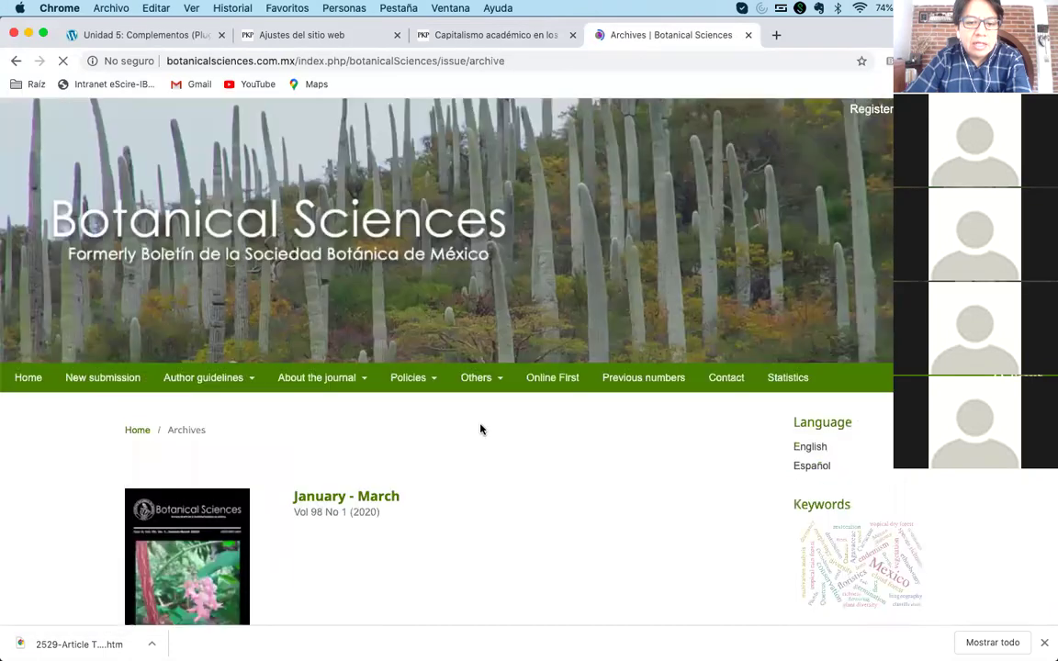
pyautogui.scroll(-15, 479, 427)
pyautogui.scroll(-5, 353, 364)
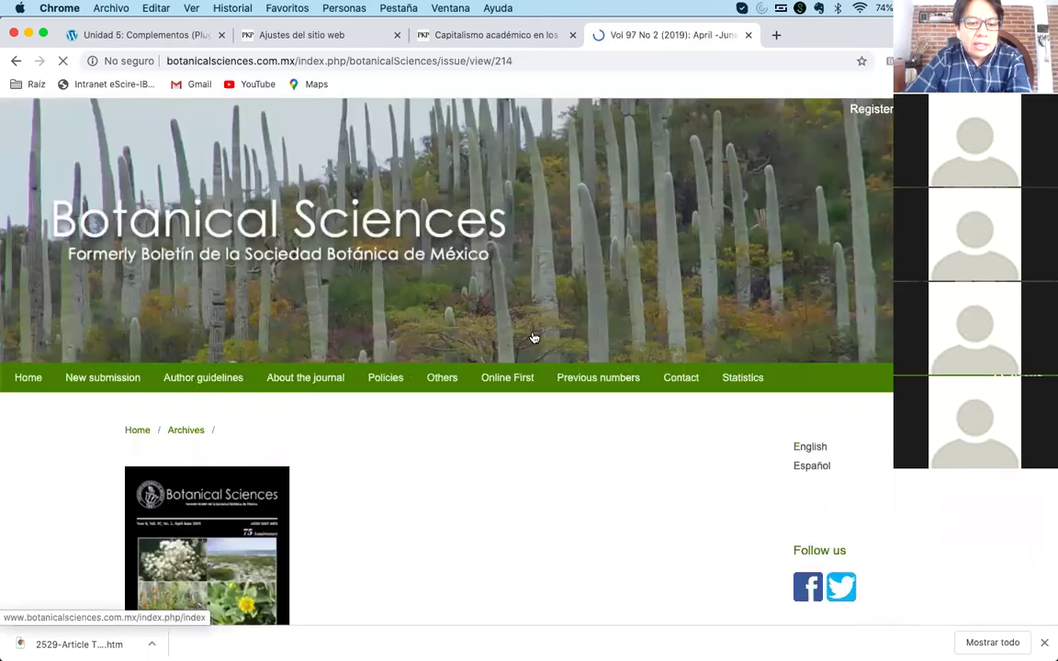
# - Open the article on agriculture and cattle raising in Zirándaro, Guerrero, from this issue and display its full text in the embedded article viewer
pyautogui.scroll(-10, 544, 418)
pyautogui.scroll(-5, 548, 418)
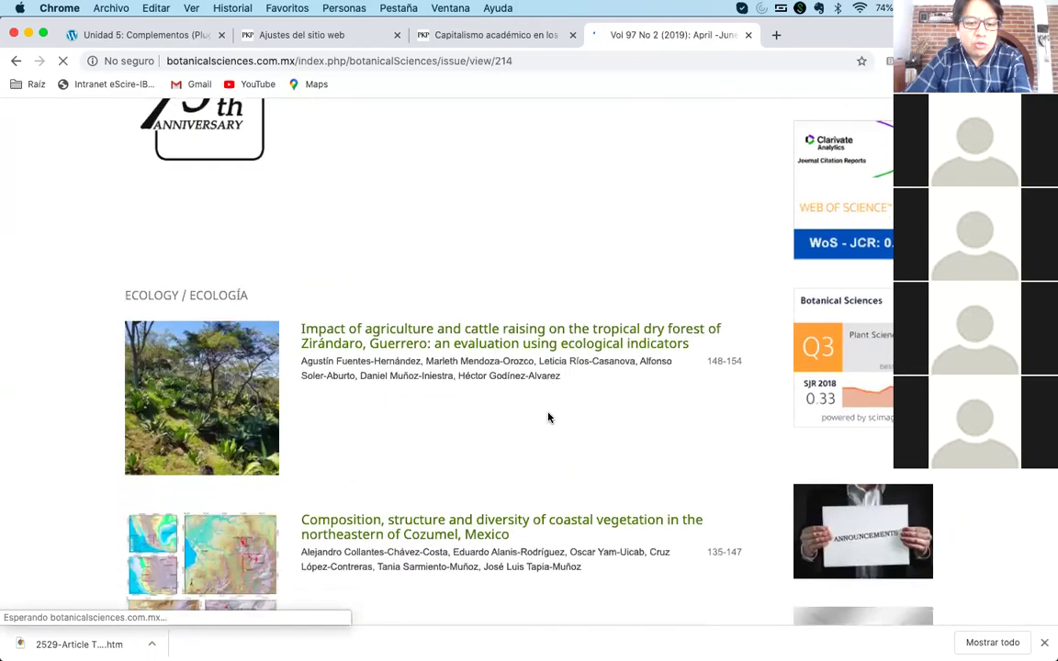
pyautogui.click(546, 336)
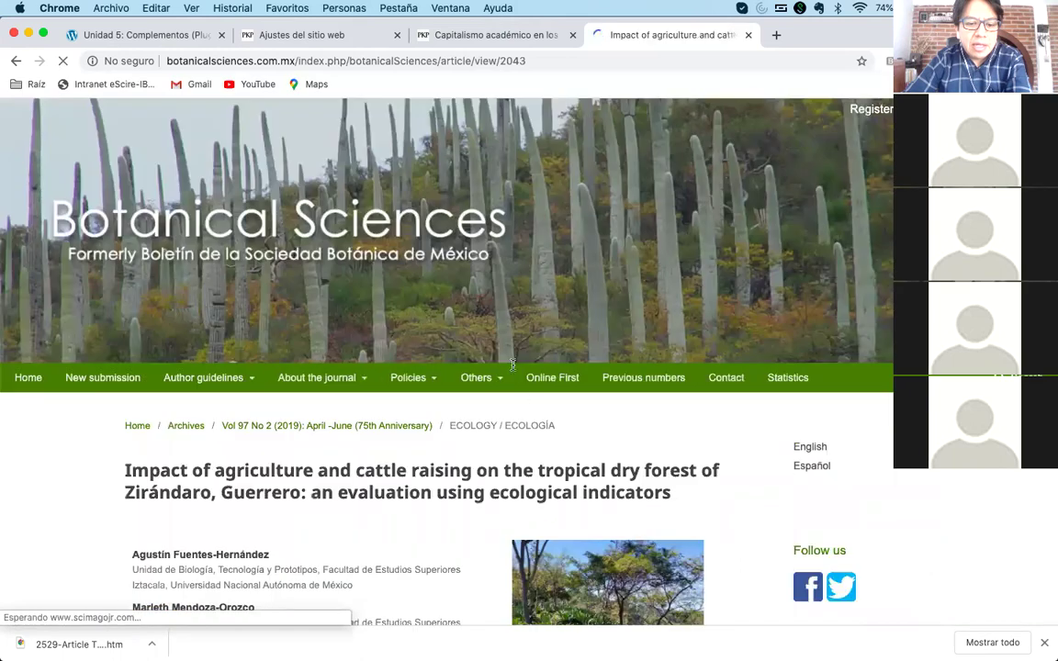
pyautogui.scroll(-5, 524, 396)
pyautogui.click(542, 402)
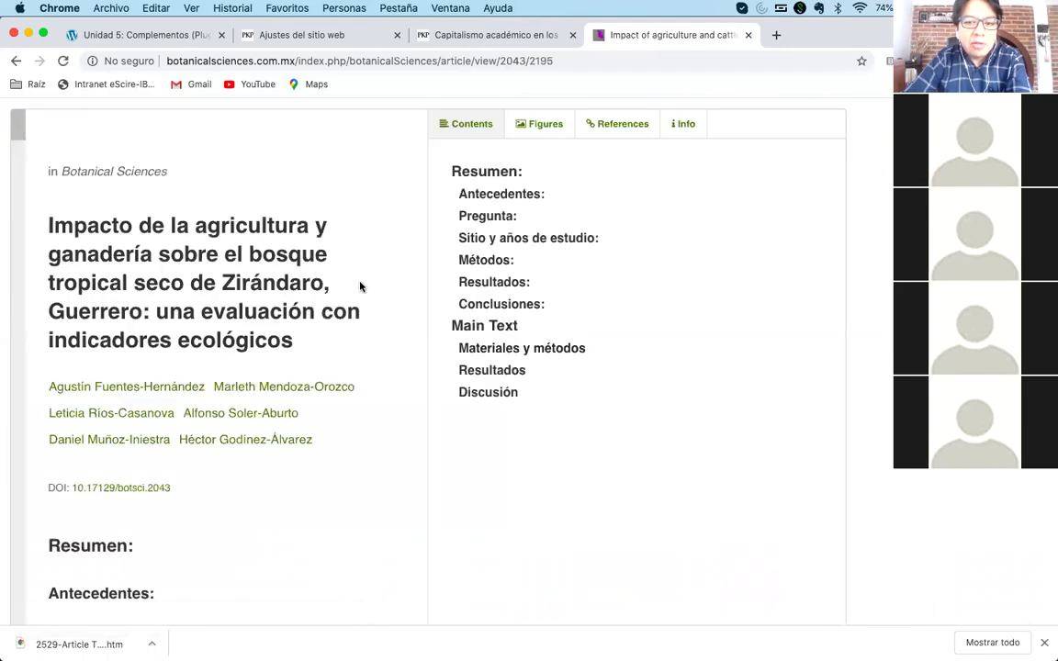
# - Examine the article's full text in the viewer, from the Resumen sections to the linked citations in the Main Text
pyautogui.scroll(-5, 359, 288)
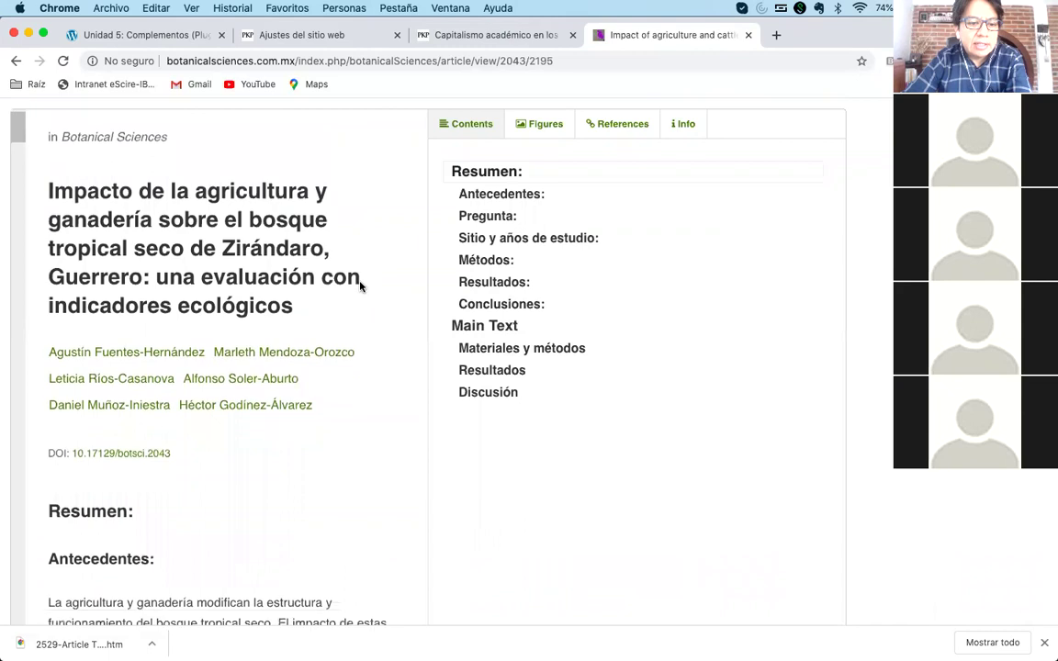
pyautogui.scroll(-4, 360, 287)
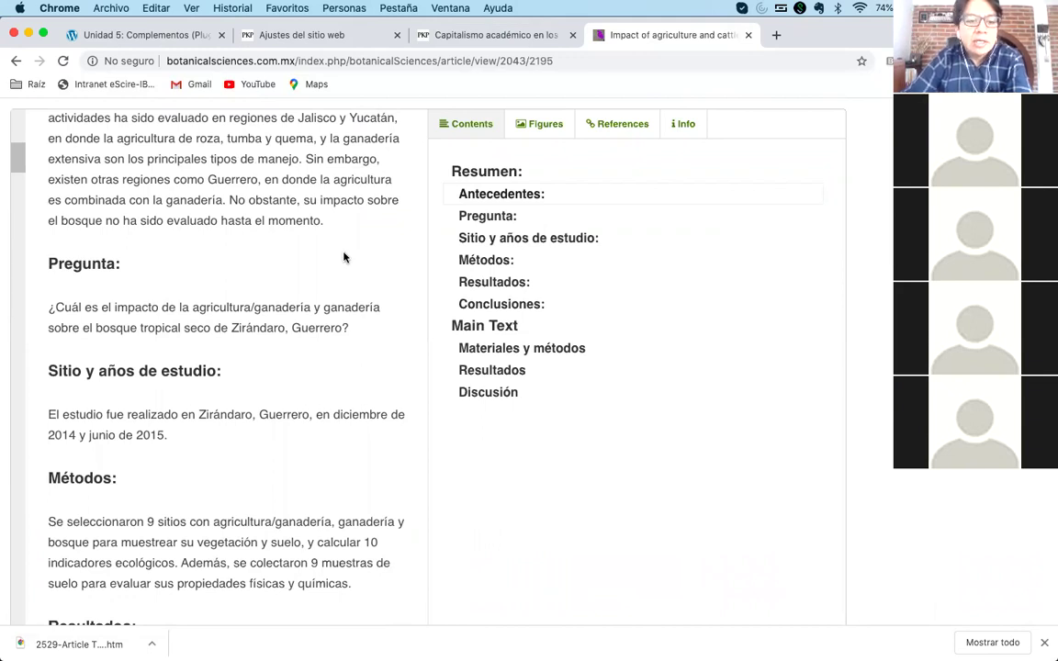
pyautogui.scroll(-4, 348, 257)
pyautogui.scroll(-5, 303, 266)
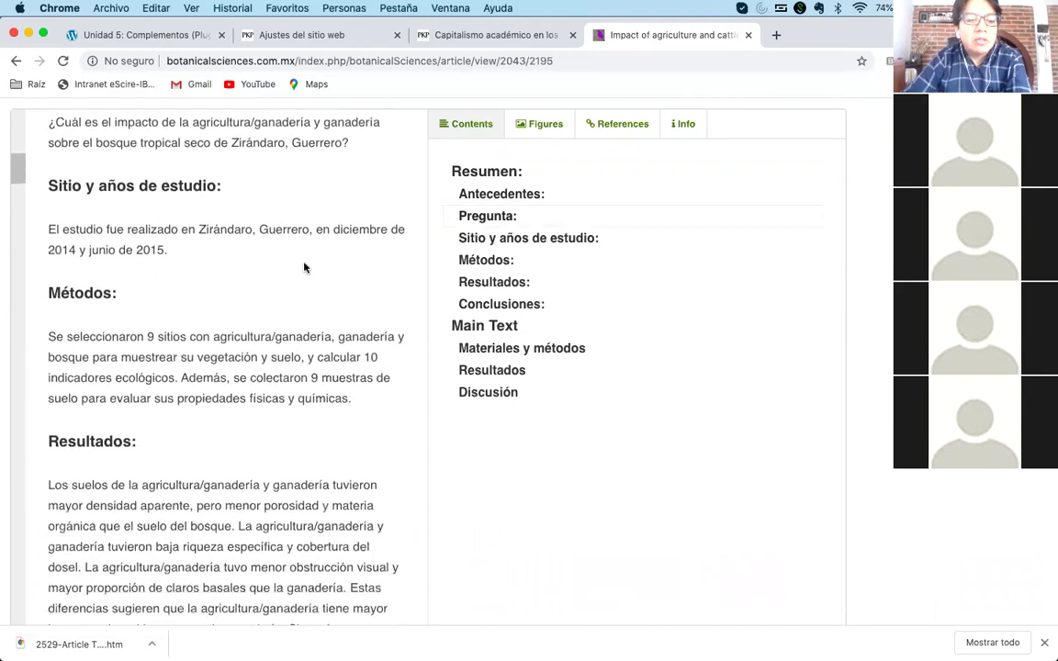
pyautogui.scroll(-20, 332, 312)
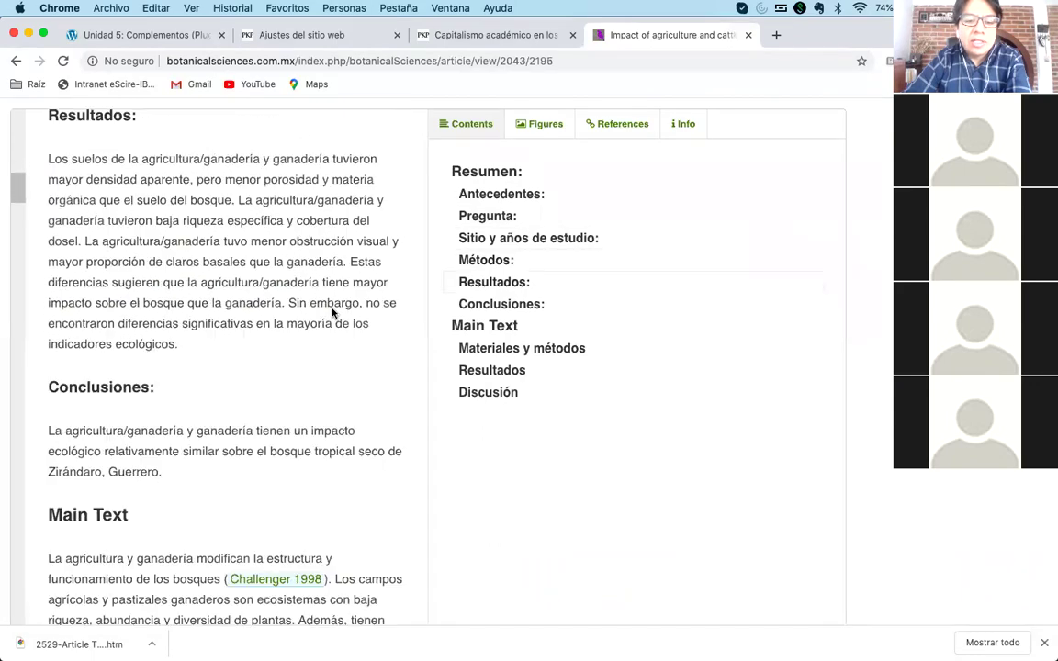
pyautogui.scroll(-12, 333, 308)
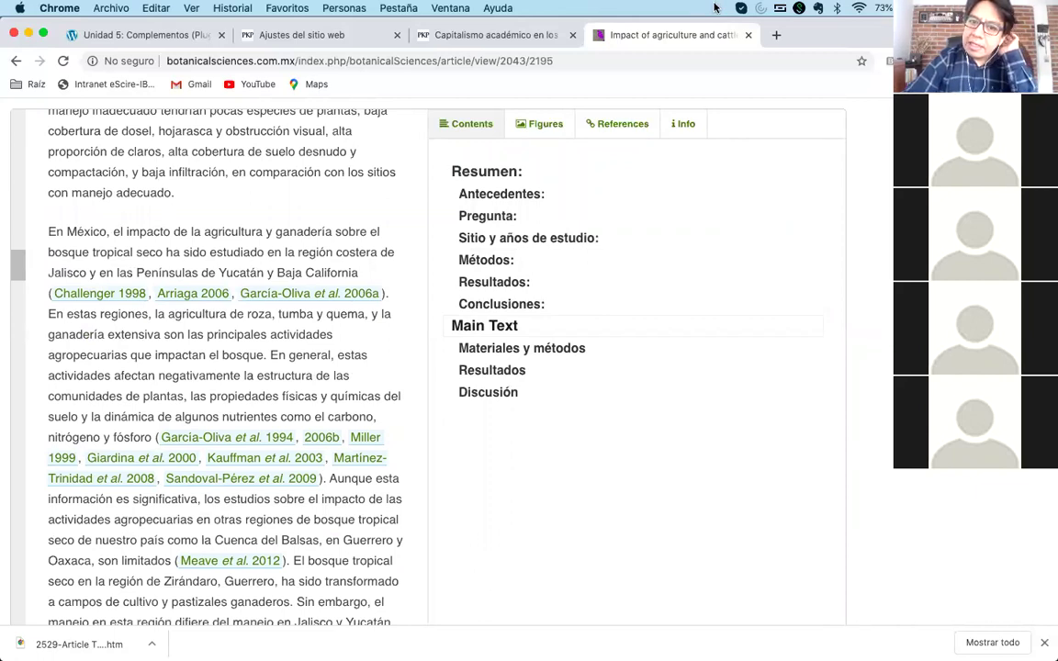
# - Load the Historia Mexicana journal site, historiamexicana.colmex.mx, in another browser tab and view its home page
pyautogui.press('super+t')
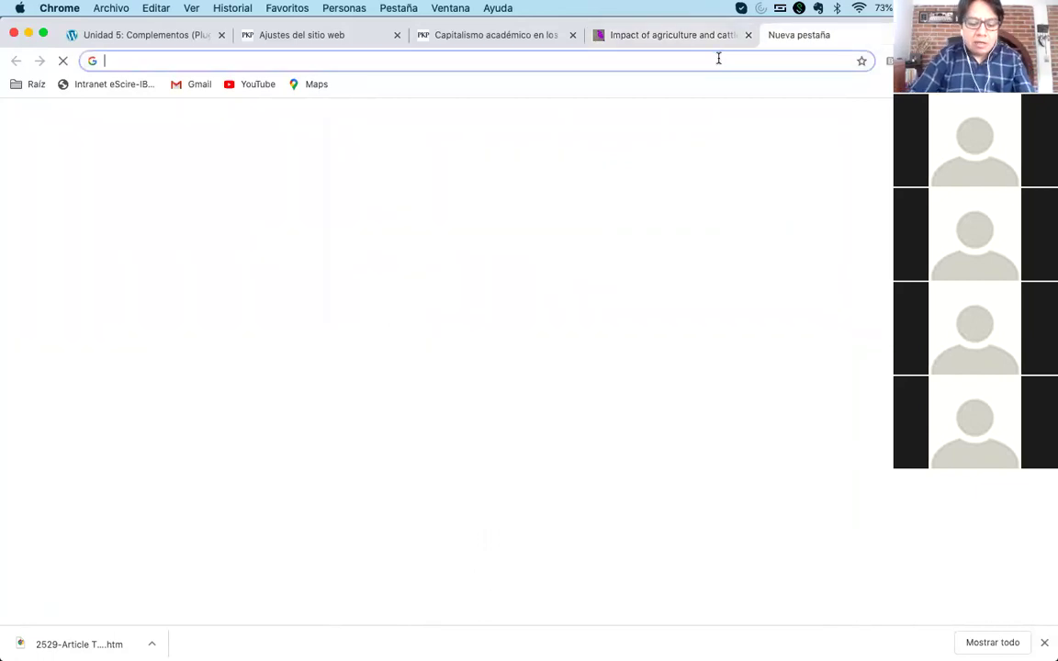
pyautogui.write('his')
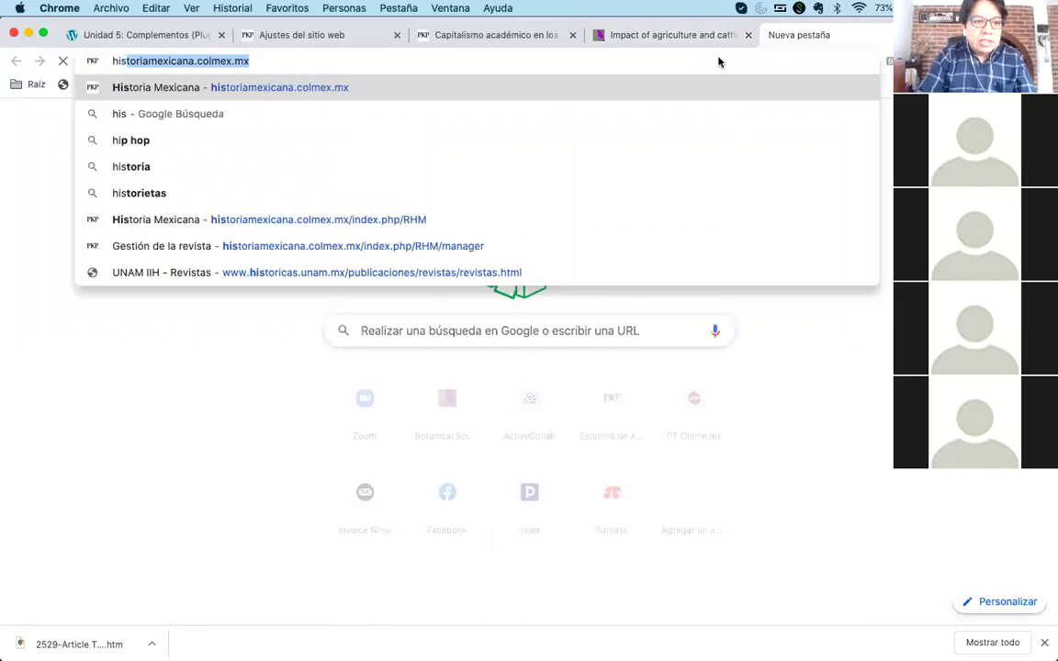
pyautogui.press('Return')
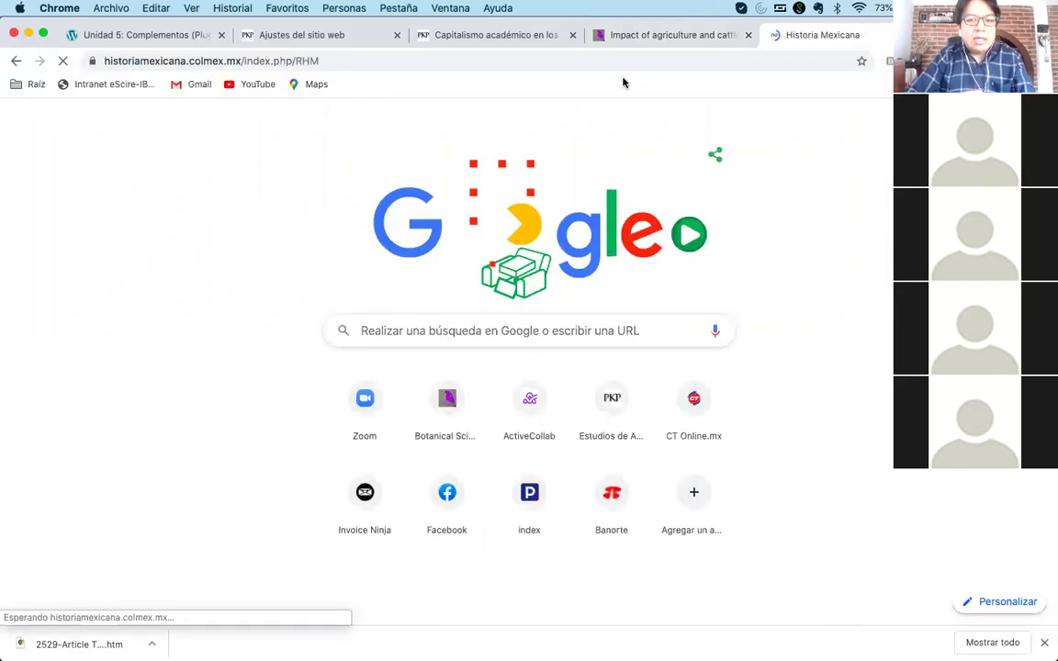
pyautogui.scroll(-15, 548, 431)
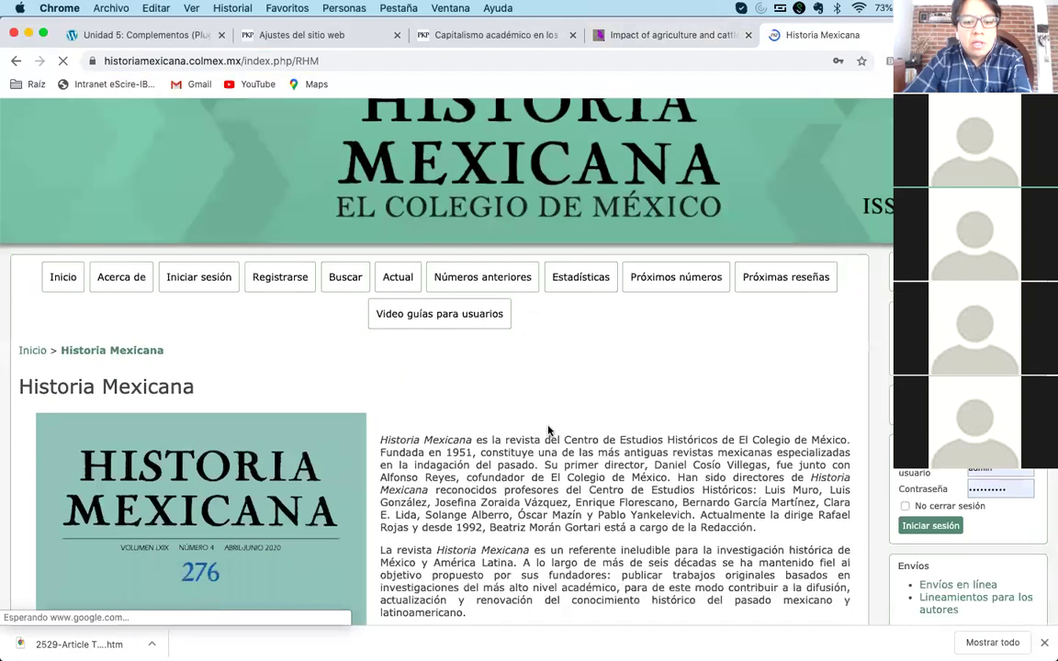
# - Open the journal's current issue and display the XML version of the article on the ideological construction of the Restauración en Nueva España
pyautogui.scroll(15, 548, 432)
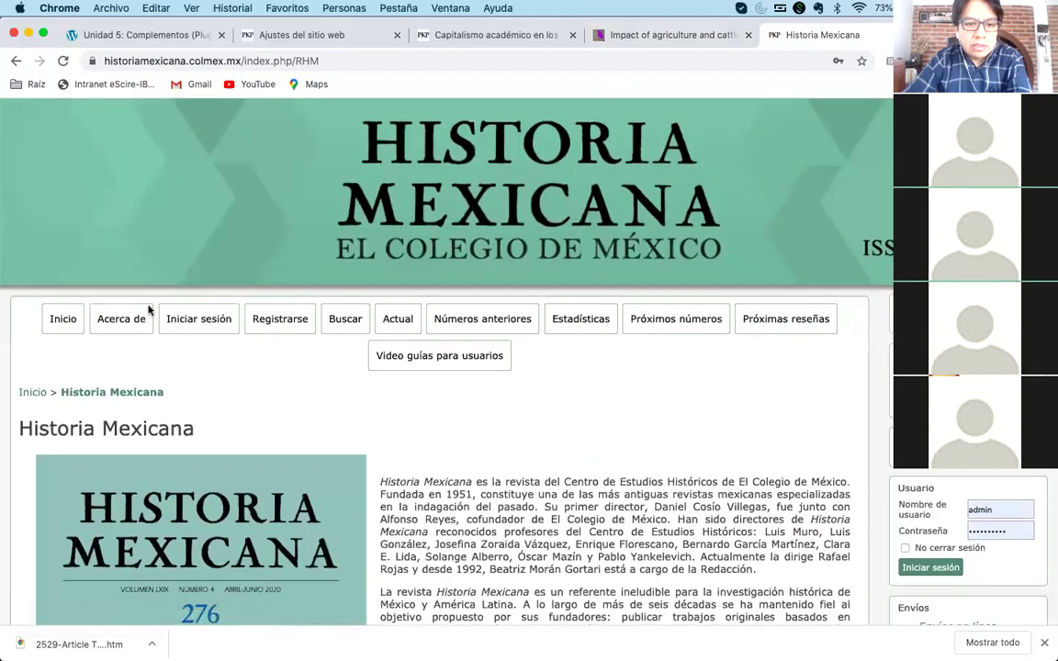
pyautogui.click(399, 319)
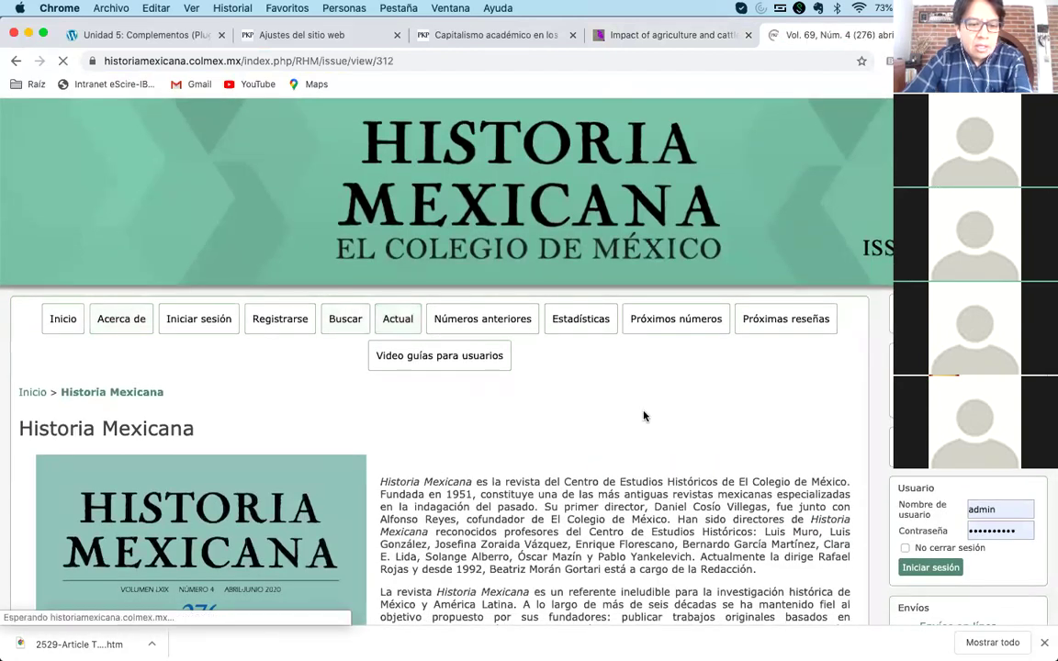
pyautogui.scroll(-3, 643, 416)
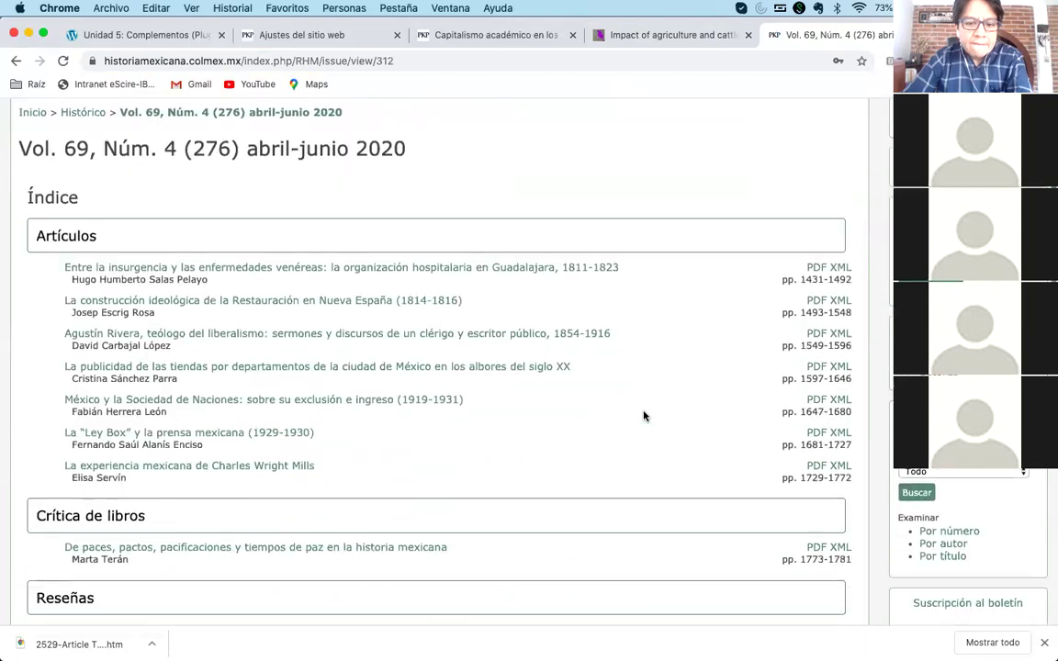
pyautogui.click(841, 300)
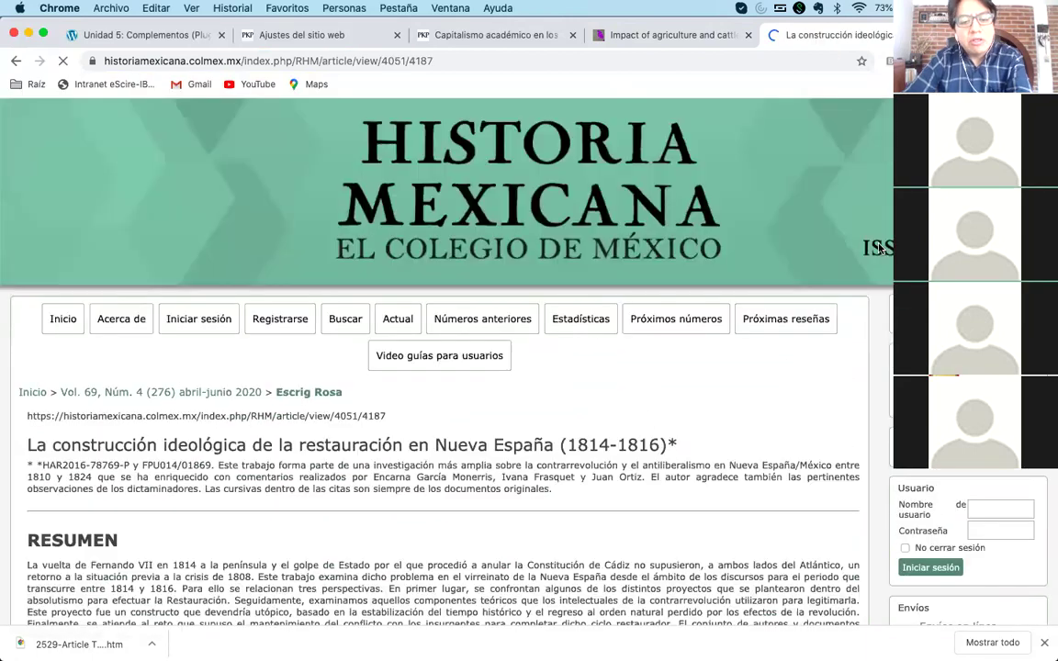
# - Examine the article's XML full text, from the Resumen and Introducción through the body sections with numbered note references
pyautogui.scroll(-5, 613, 287)
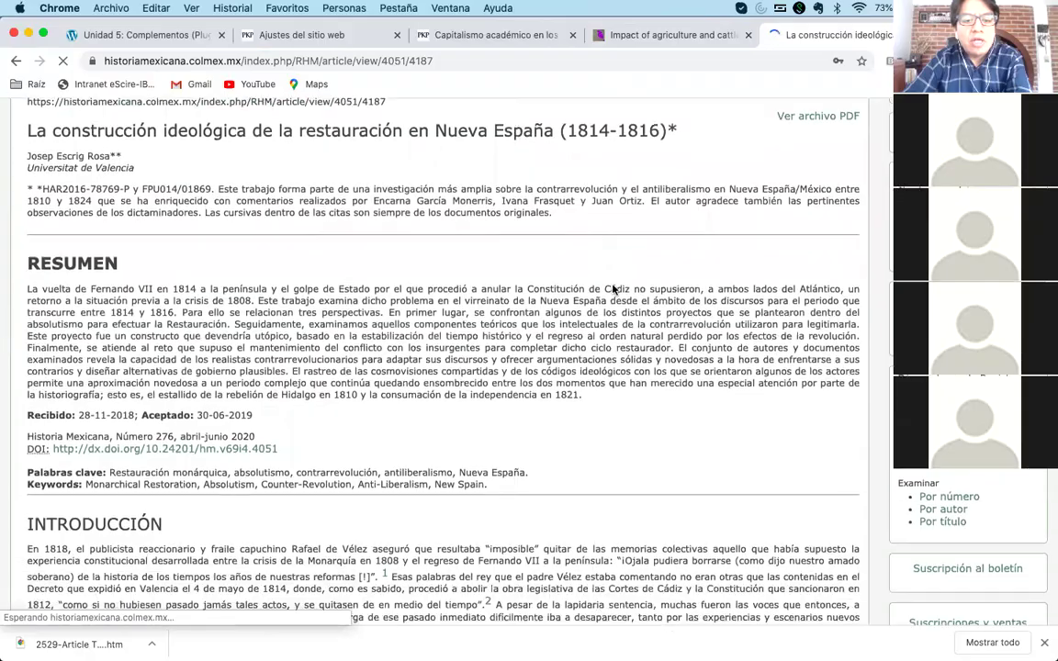
pyautogui.scroll(-8, 613, 286)
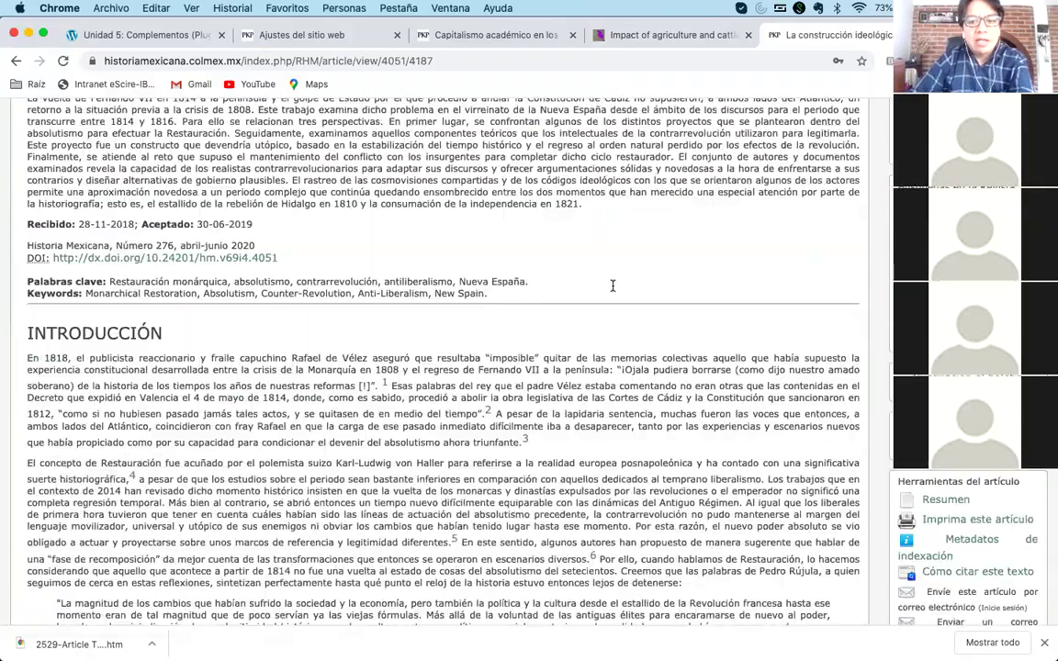
pyautogui.scroll(-15, 613, 287)
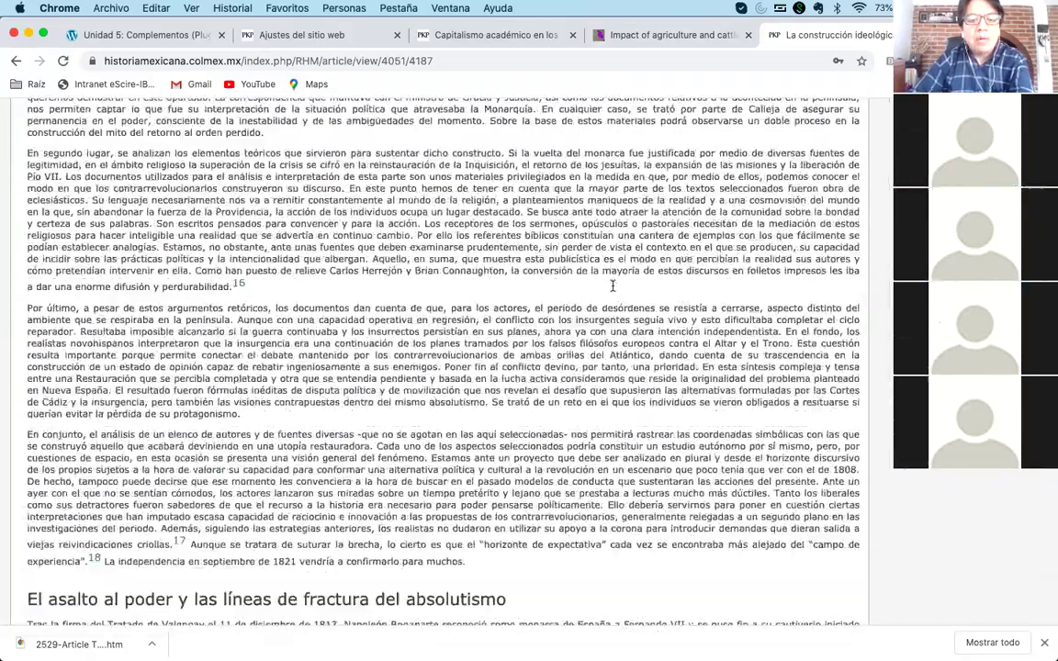
pyautogui.scroll(-5, 613, 288)
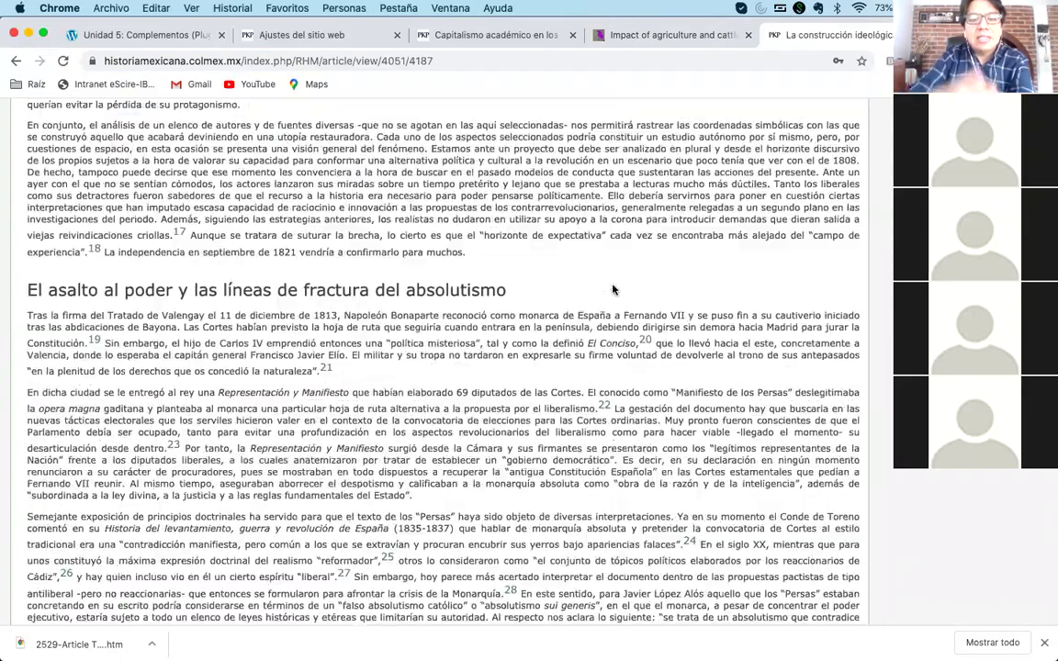
pyautogui.scroll(-5, 613, 287)
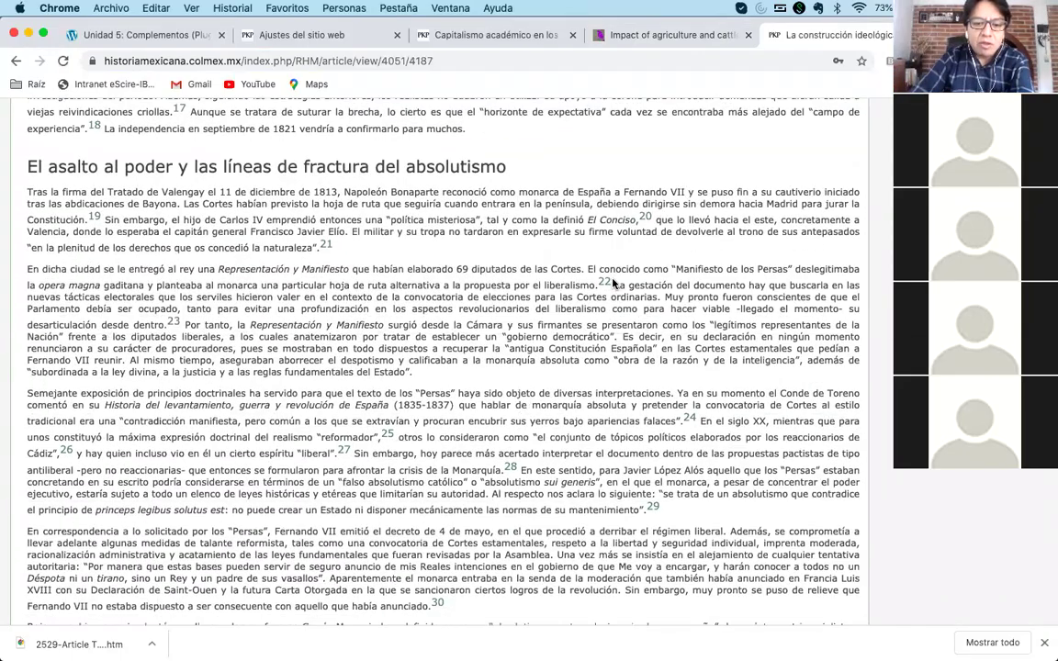
pyautogui.scroll(-8, 613, 284)
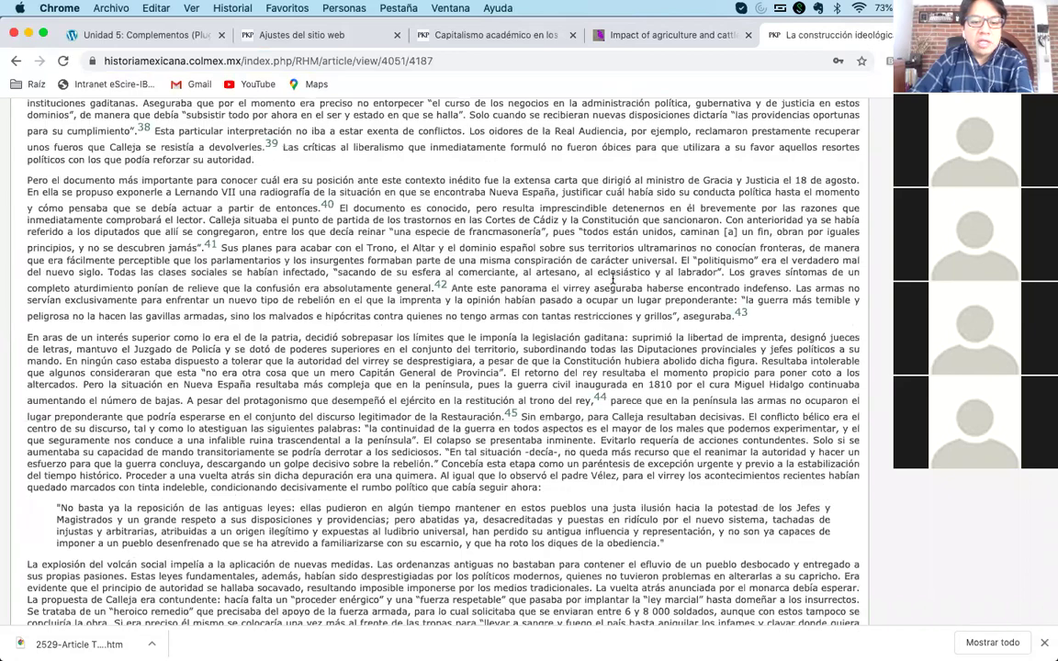
pyautogui.scroll(-7, 612, 279)
# - Return to the Botanical Sciences article and go through its Antecedentes, Sitio y años de estudio, Métodos, Resultados and Conclusiones sections from the contents list
pyautogui.click(656, 35)
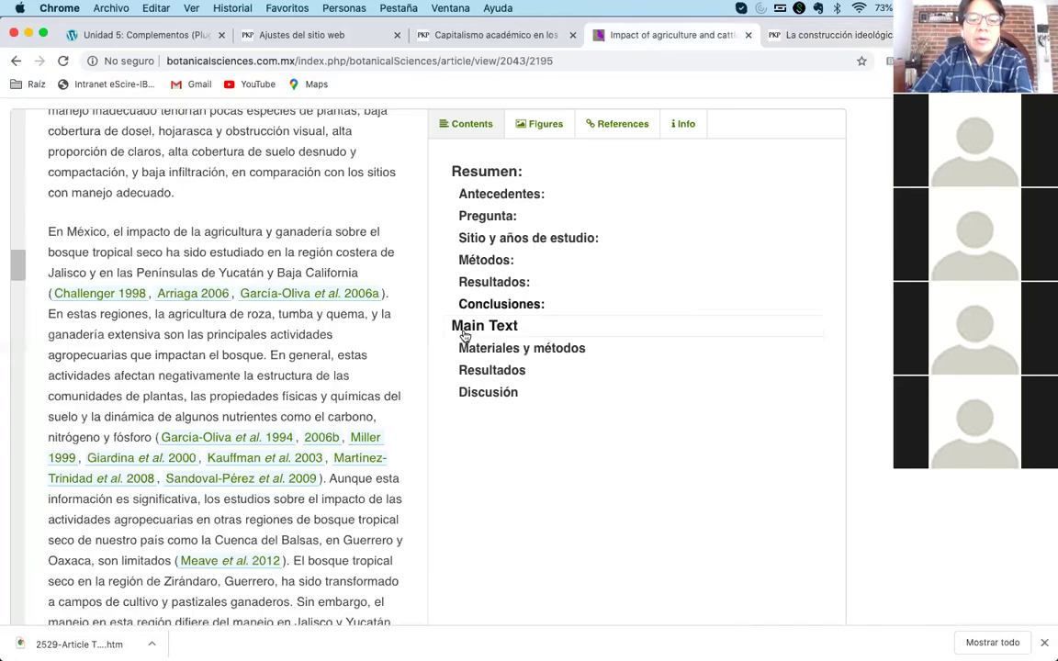
pyautogui.click(482, 195)
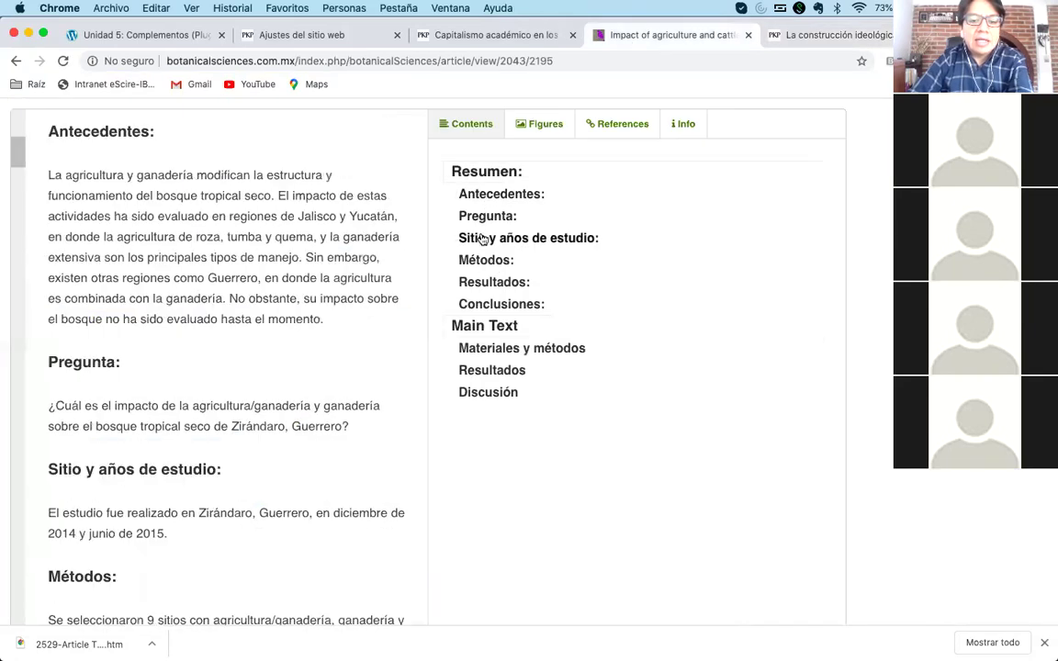
pyautogui.click(482, 240)
pyautogui.click(482, 261)
pyautogui.click(482, 283)
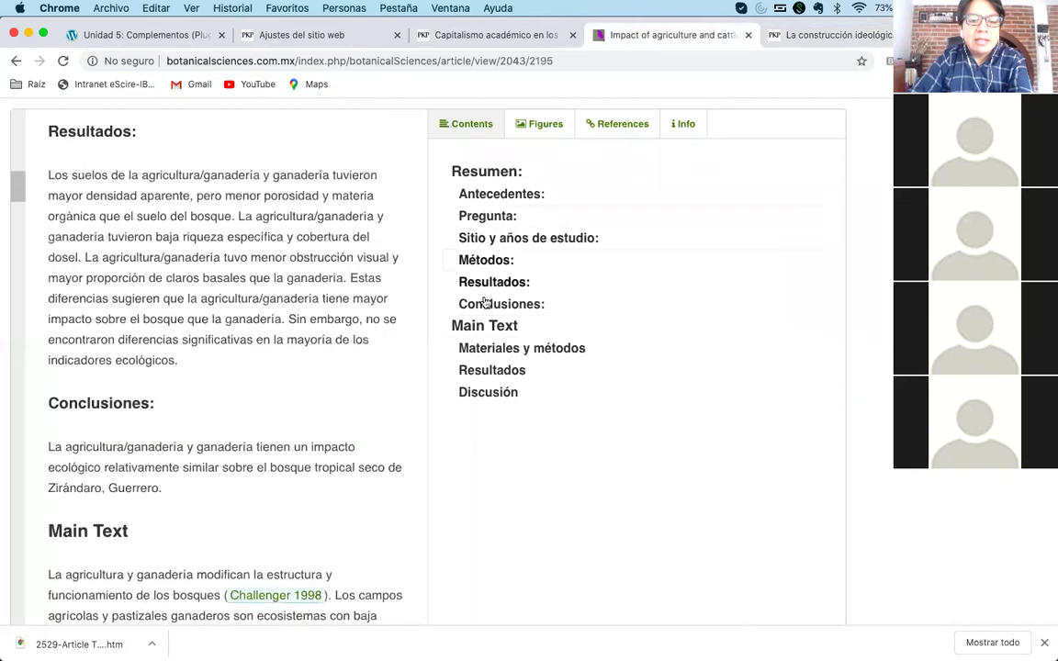
pyautogui.click(482, 306)
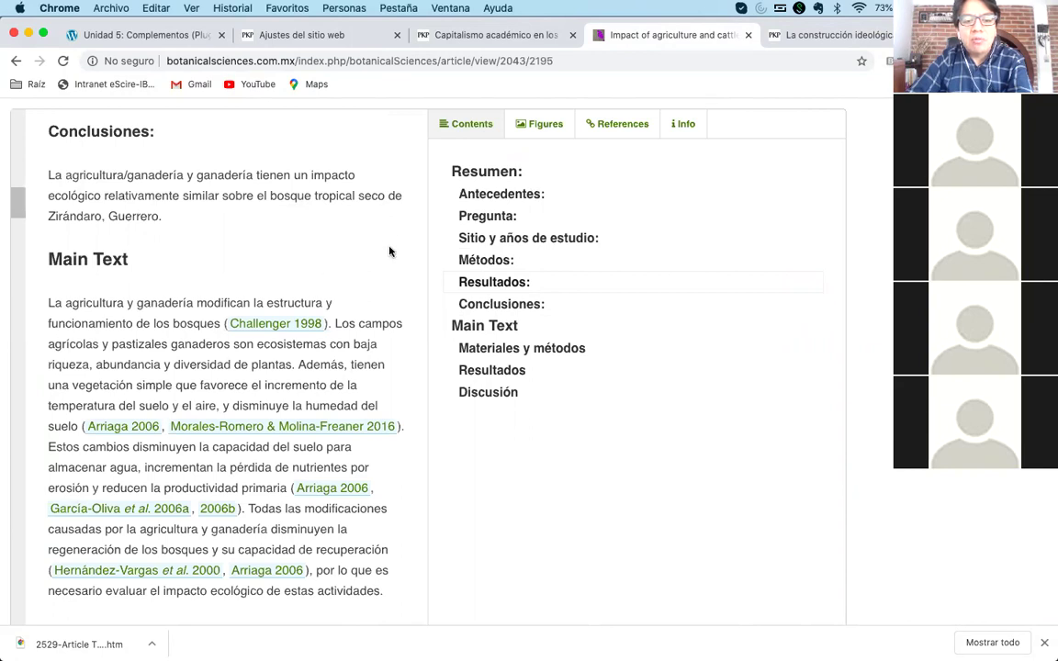
# - Display the article's figures and tables, and bring up its list of references in the viewer
pyautogui.scroll(-2, 389, 265)
pyautogui.click(543, 123)
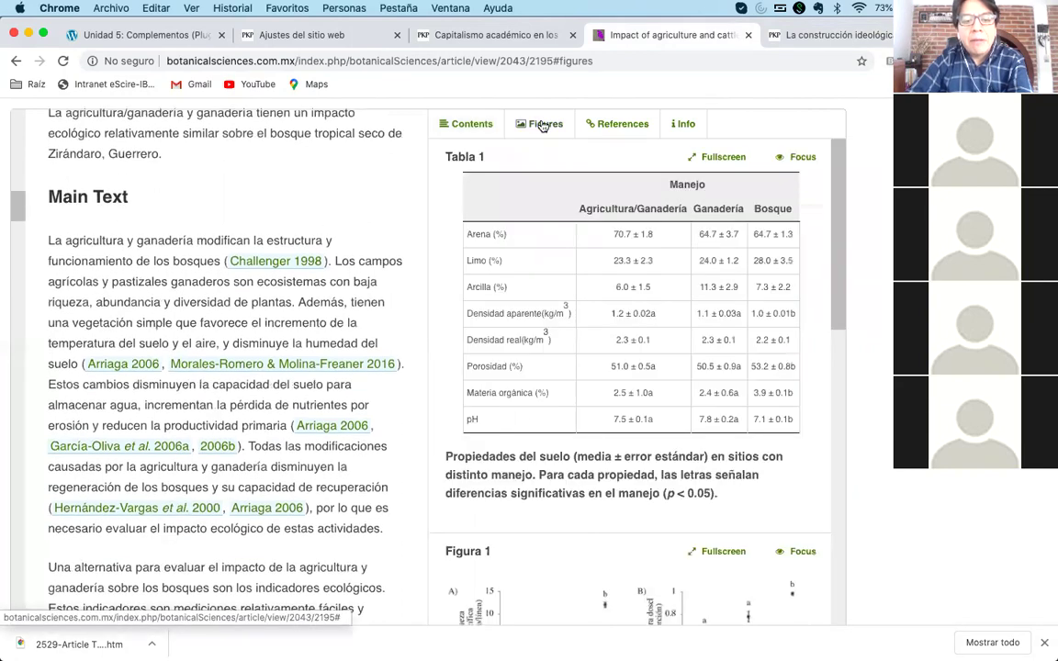
pyautogui.click(612, 124)
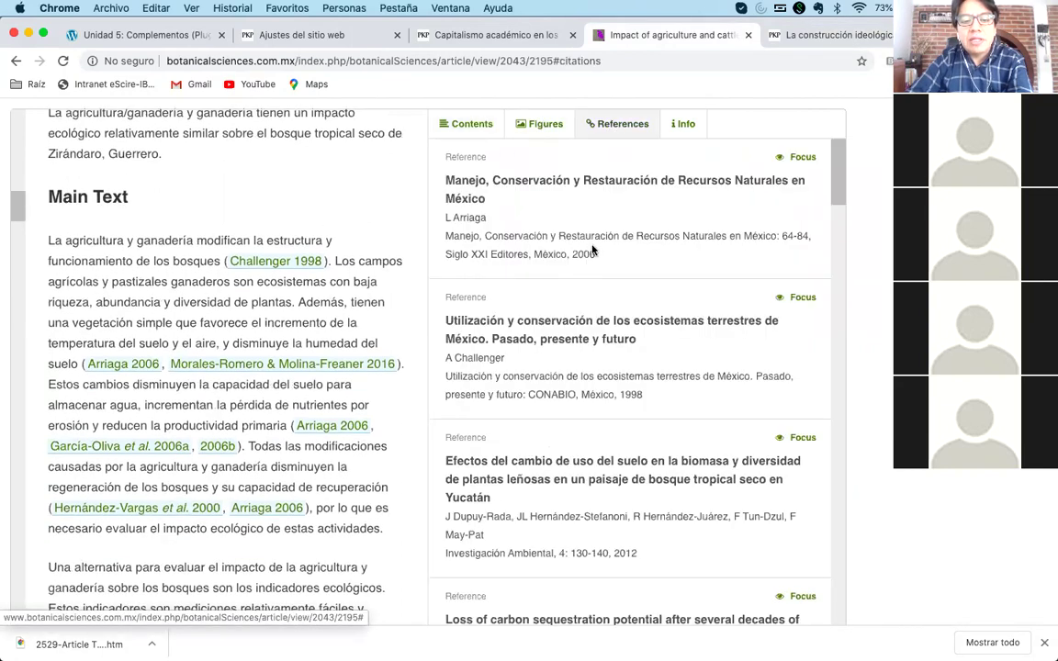
pyautogui.scroll(-2, 592, 246)
pyautogui.scroll(2, 591, 246)
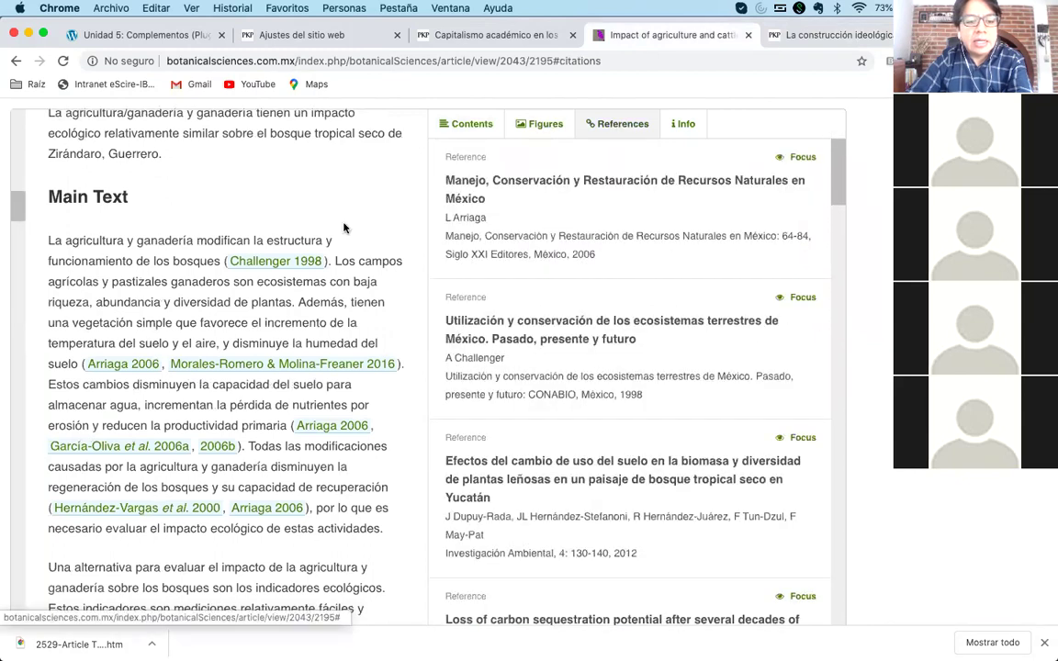
# - Look up the references behind the Main Text's first linked citation and its 2016 citation, and read on through the linked paragraphs
pyautogui.click(269, 264)
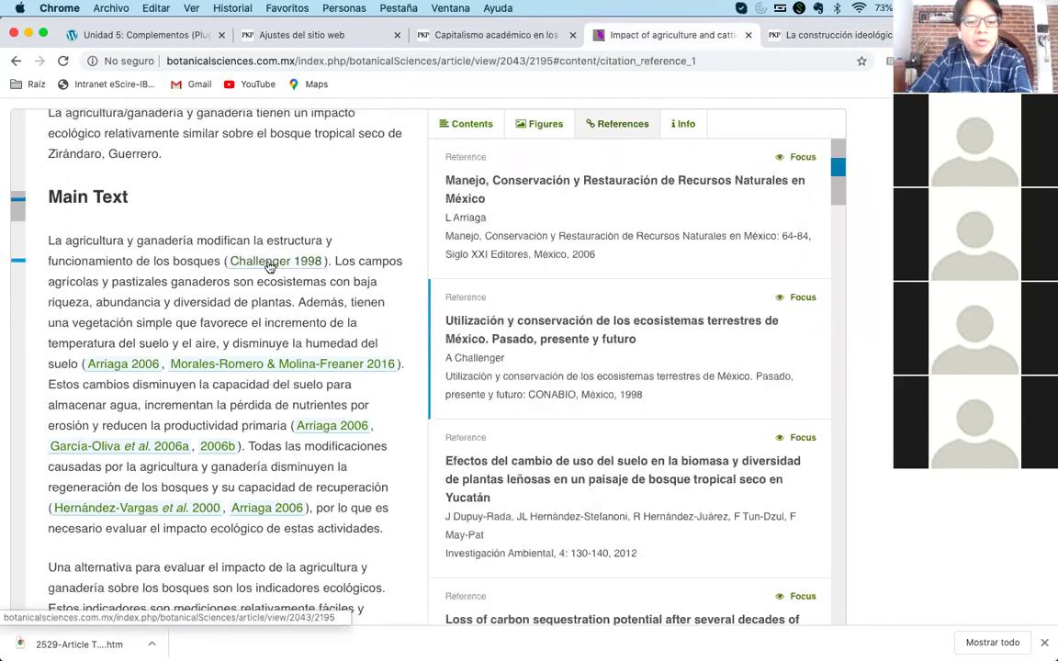
pyautogui.click(236, 366)
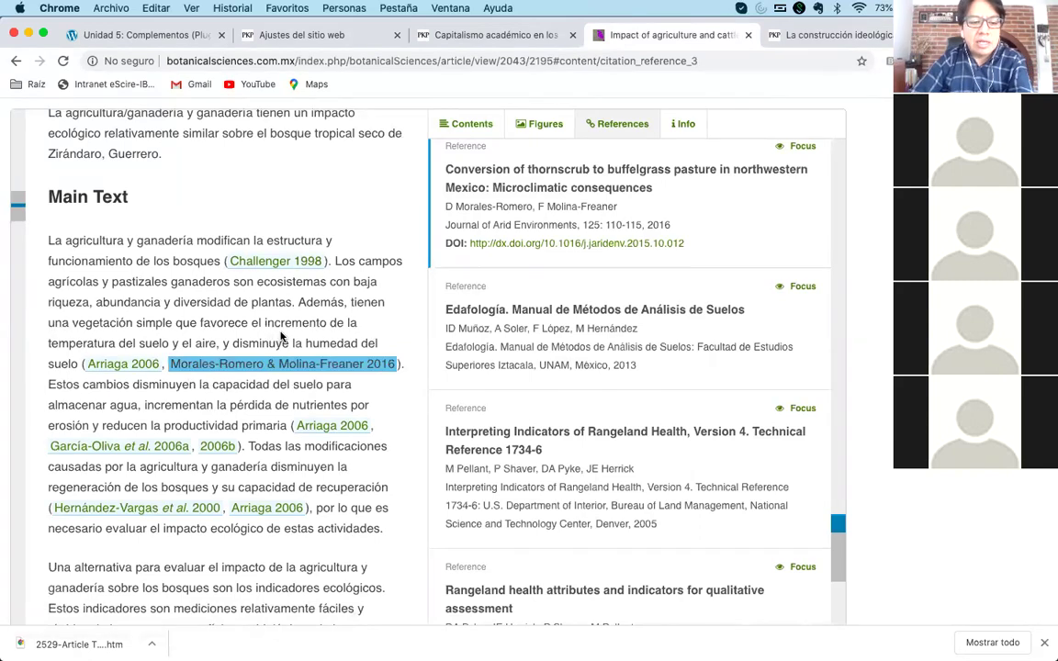
pyautogui.scroll(-10, 281, 336)
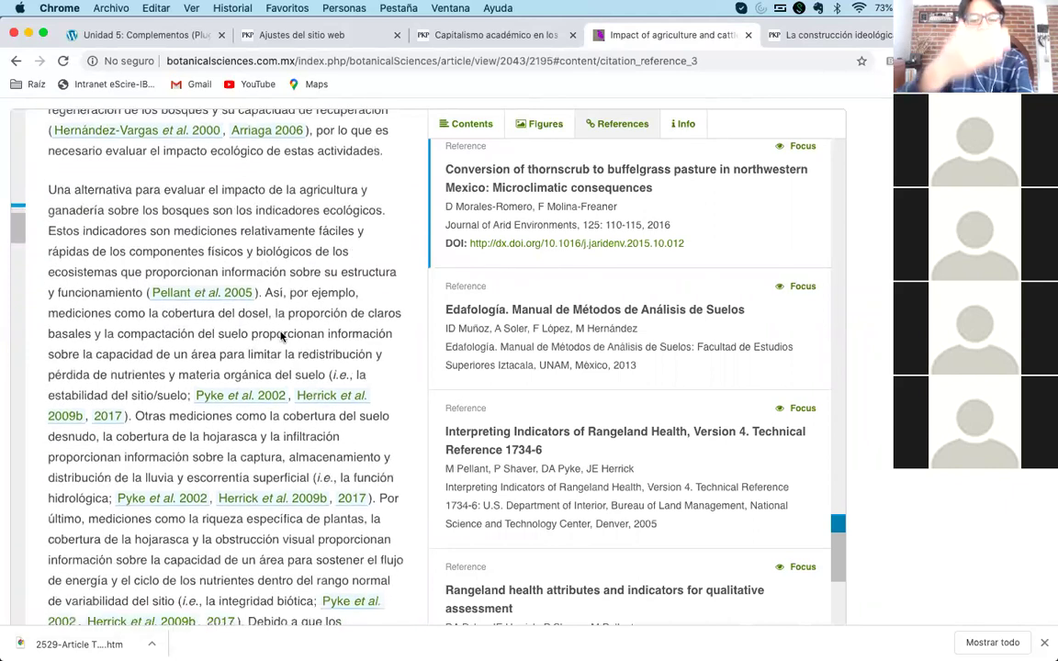
pyautogui.scroll(-1, 281, 336)
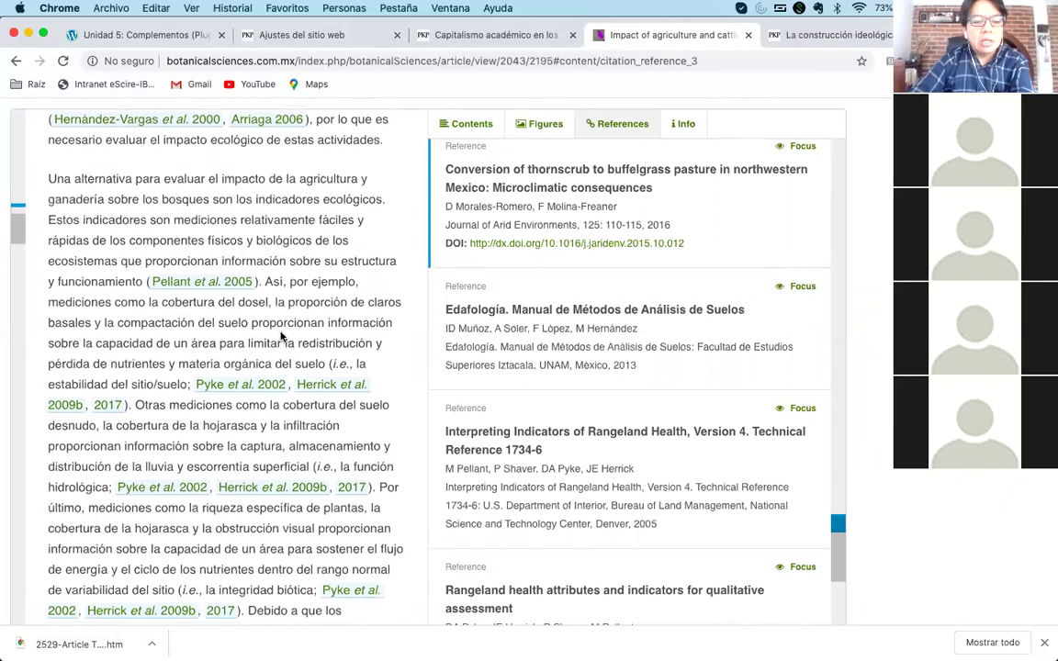
pyautogui.scroll(-20, 280, 336)
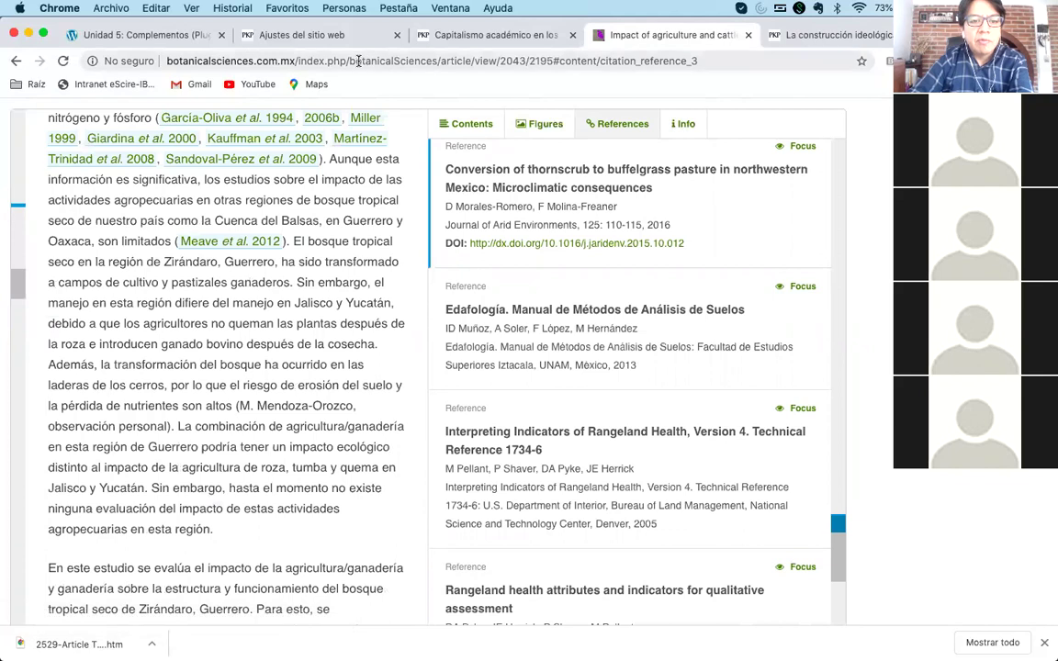
# - Return to the demo journal's plugin list and expand the Módulo de Google Analytics entry to reveal its Ajustes option
pyautogui.click(277, 34)
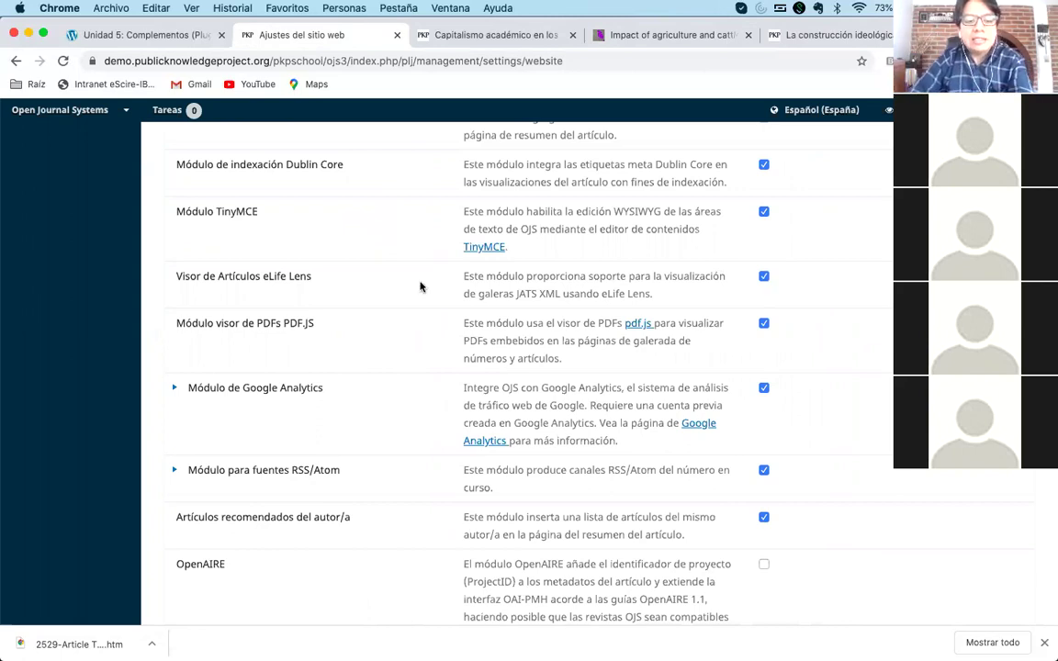
pyautogui.scroll(-1, 423, 324)
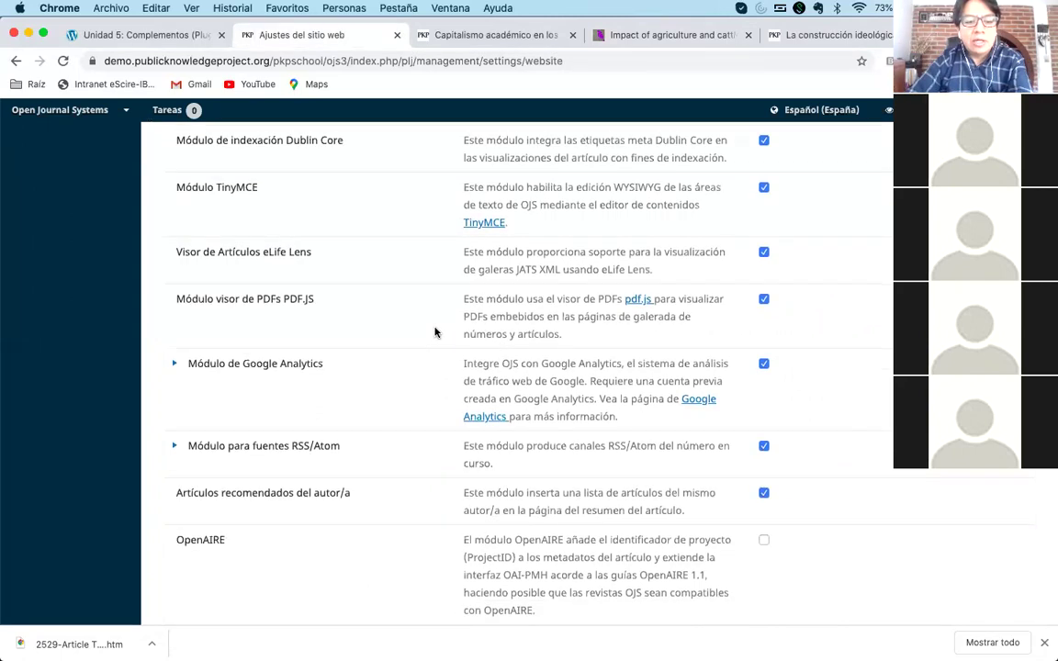
pyautogui.scroll(-1, 436, 332)
pyautogui.scroll(-3, 433, 331)
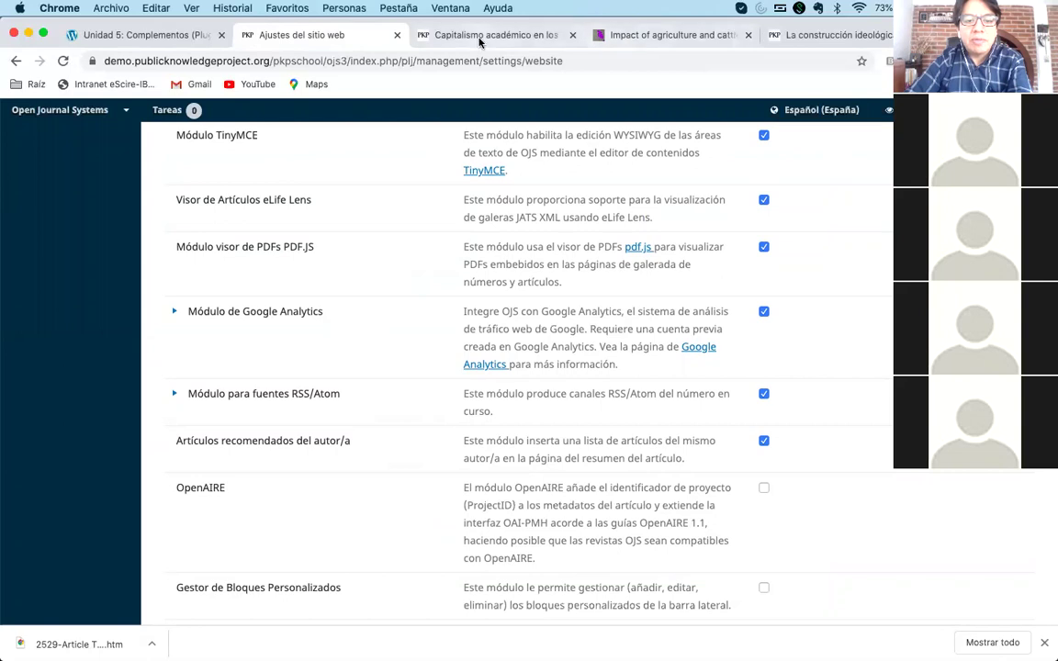
pyautogui.scroll(-3, 431, 281)
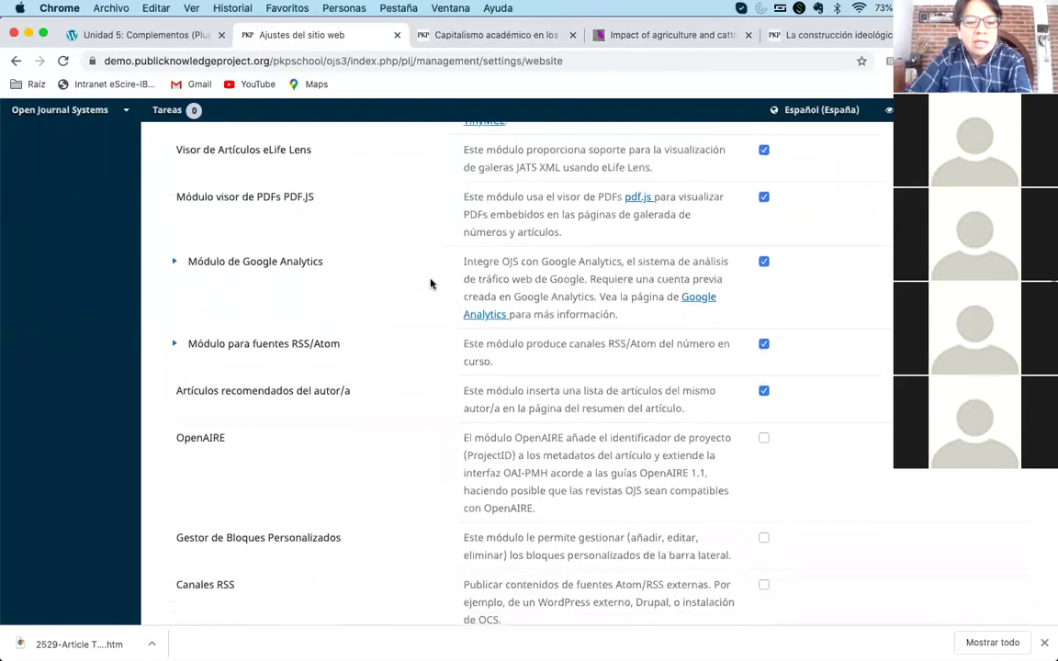
pyautogui.click(174, 263)
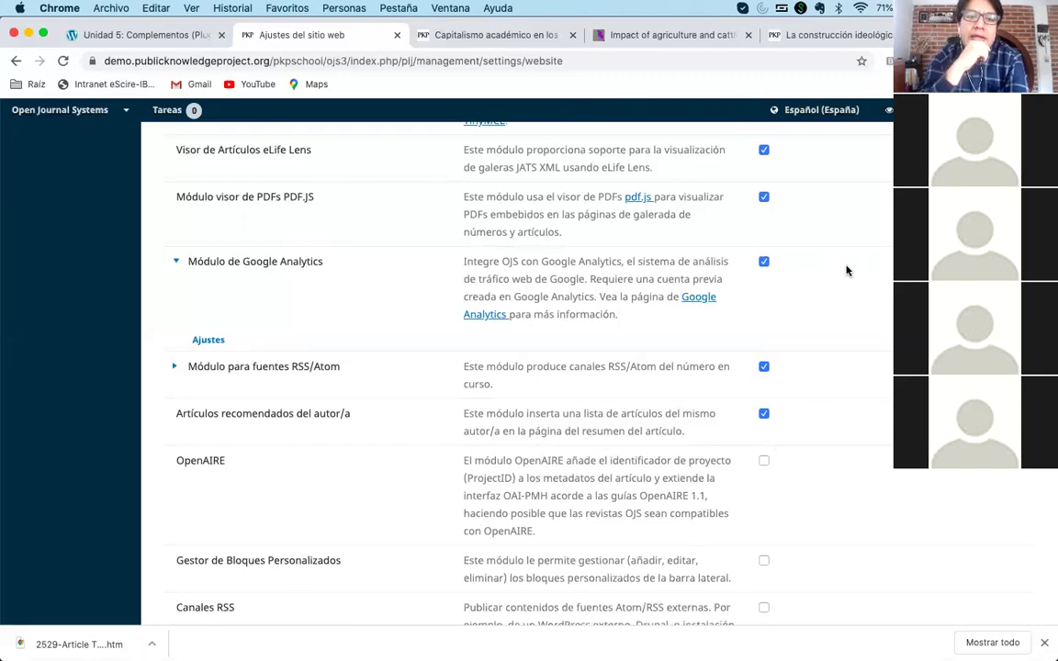
# - Point out the domain part, demo.publicknowledgeproject.org, in the demo journal's web address
pyautogui.click(422, 62)
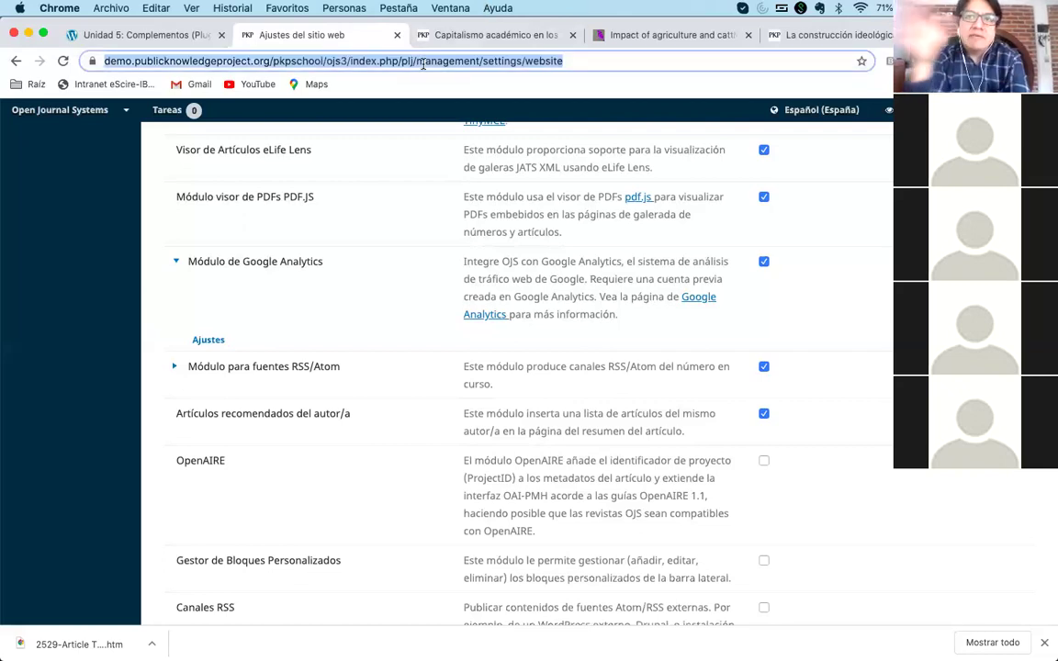
pyautogui.click(285, 61)
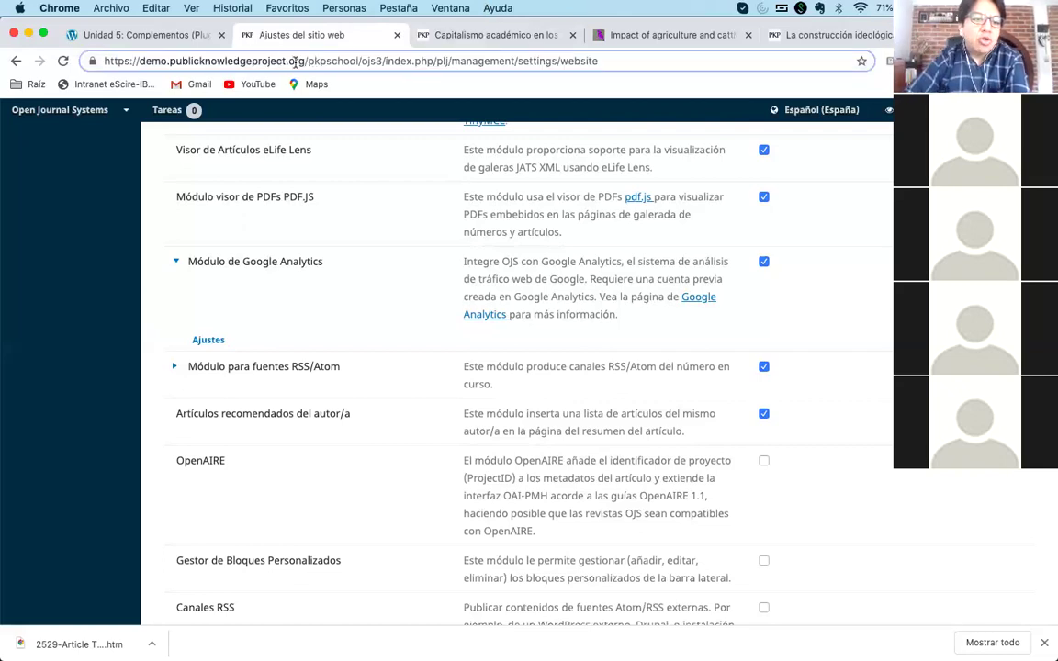
pyautogui.moveTo(304, 61); pyautogui.dragTo(152, 62)
pyautogui.click(248, 62)
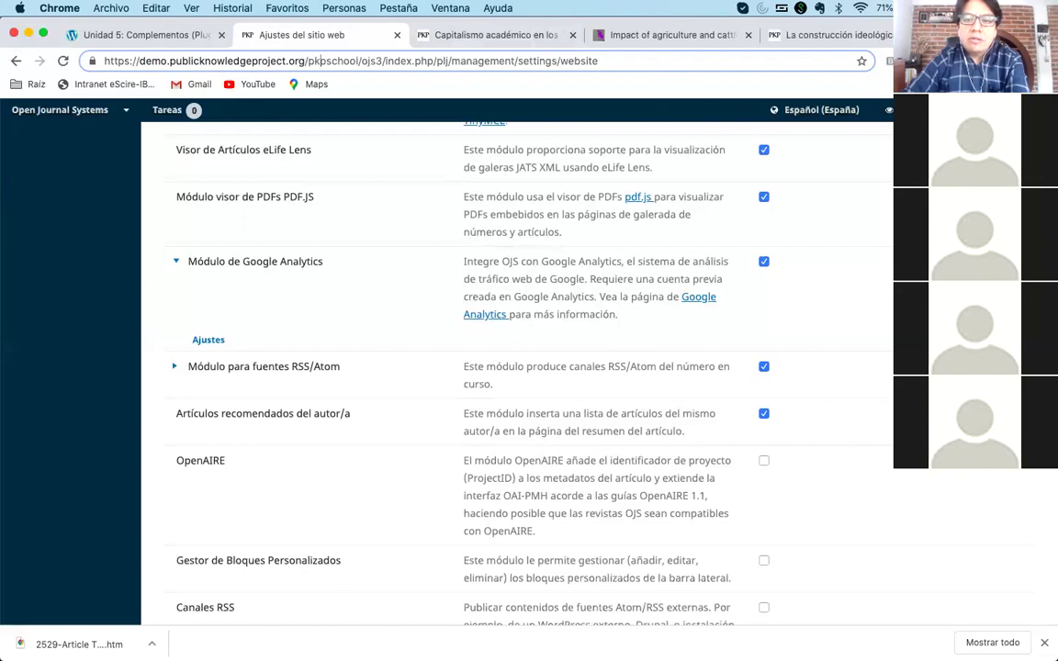
# - Search the web for "unsimon bolivar colombia" in a new browser tab
pyautogui.press('super+t')
pyautogui.write('un')
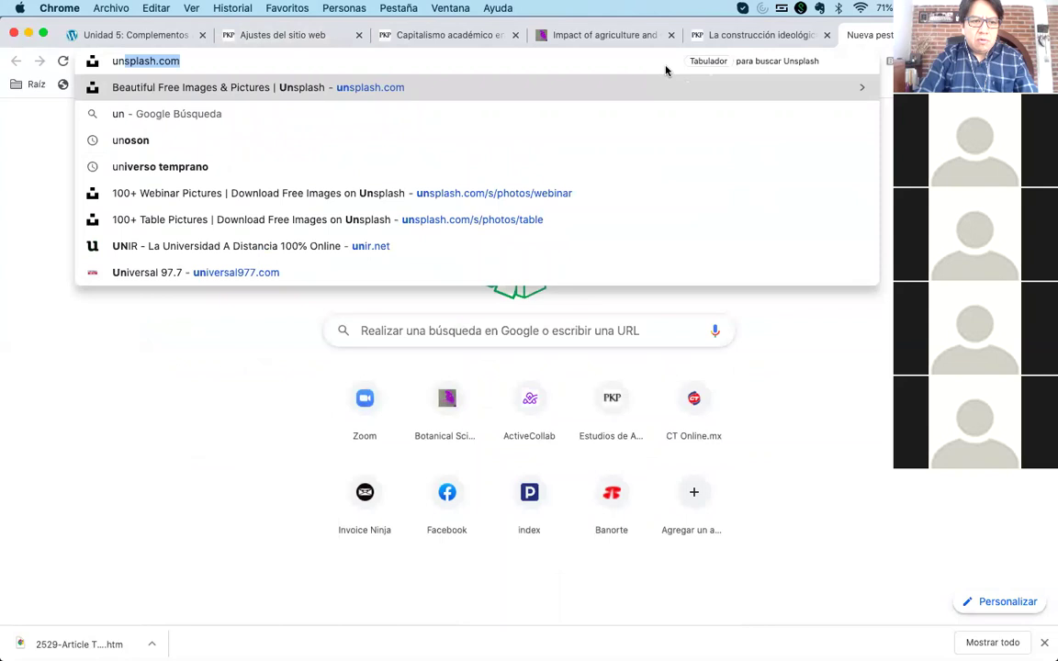
pyautogui.write('sl')
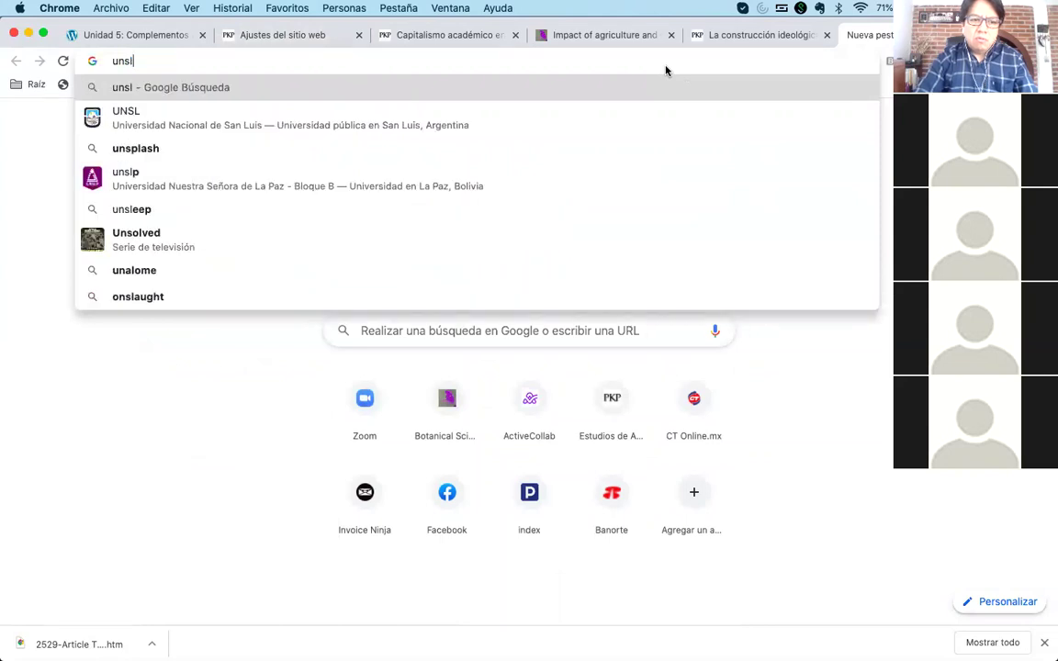
pyautogui.press('BackSpace')
pyautogui.press('BackSpace')
pyautogui.press('BackSpace')
pyautogui.press('BackSpace')
pyautogui.write('u')
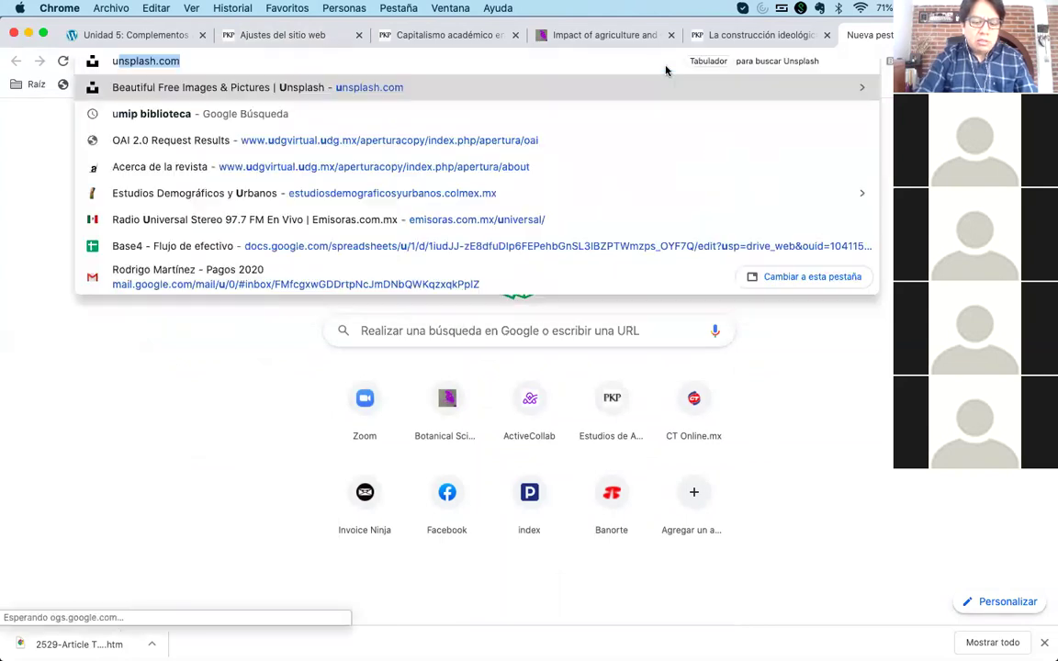
pyautogui.write('nison')
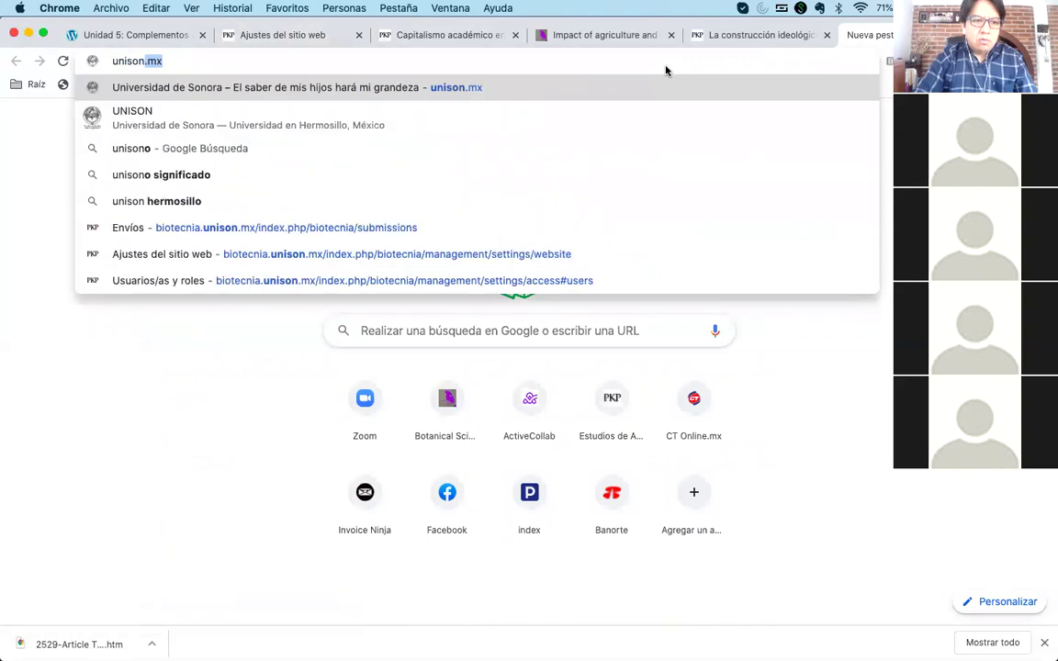
pyautogui.press('BackSpace')
pyautogui.press('BackSpace')
pyautogui.press('BackSpace')
pyautogui.press('BackSpace')
pyautogui.press('BackSpace')
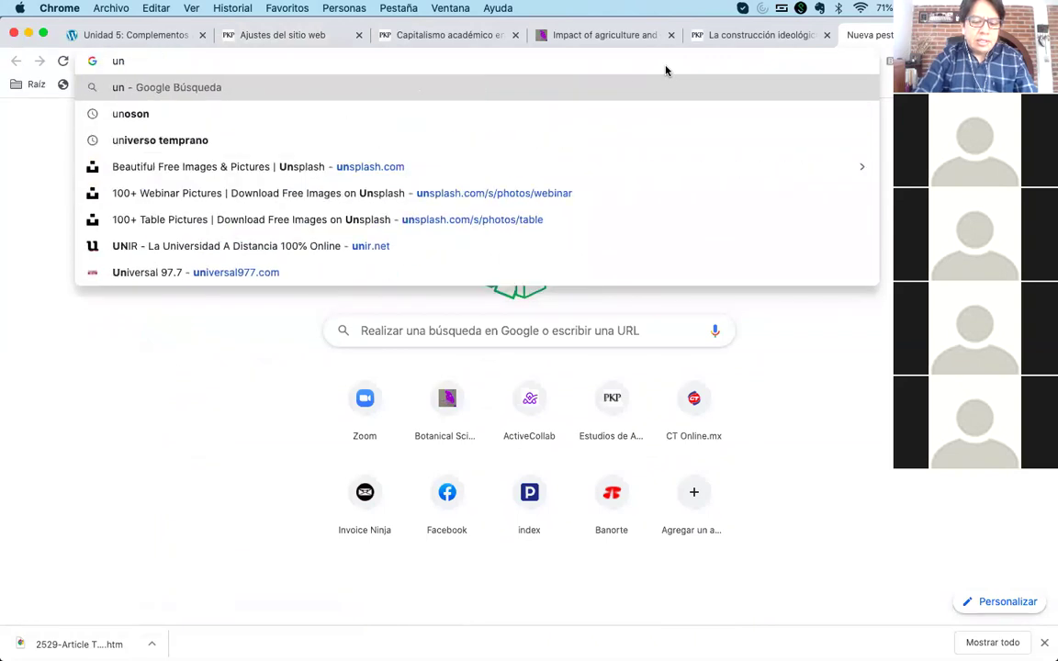
pyautogui.write('simon boliva')
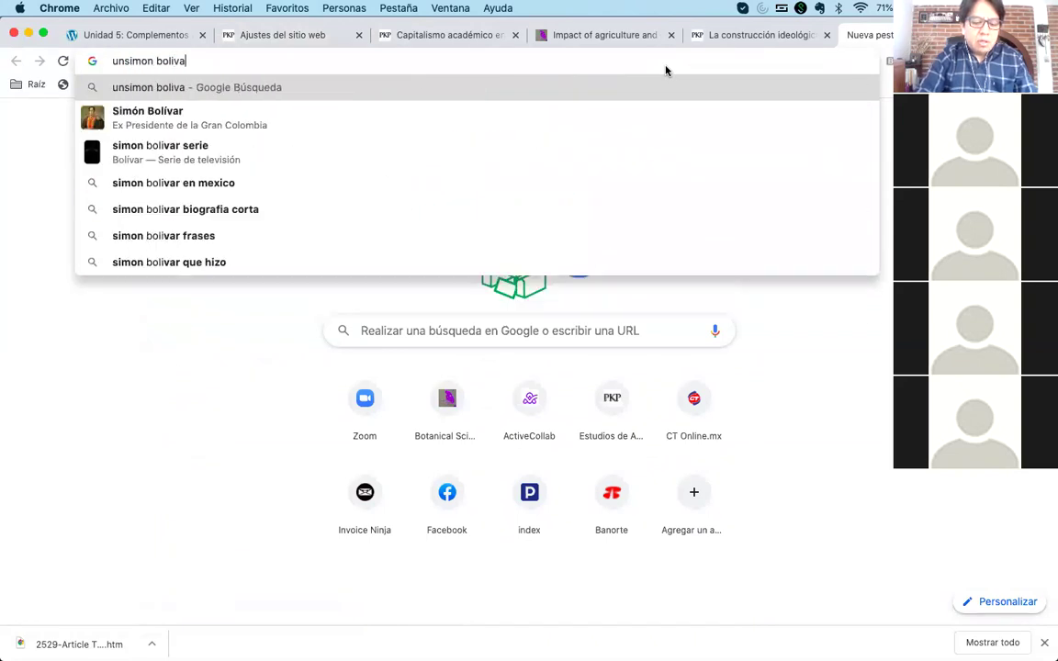
pyautogui.write('r colombia')
pyautogui.press('Return')
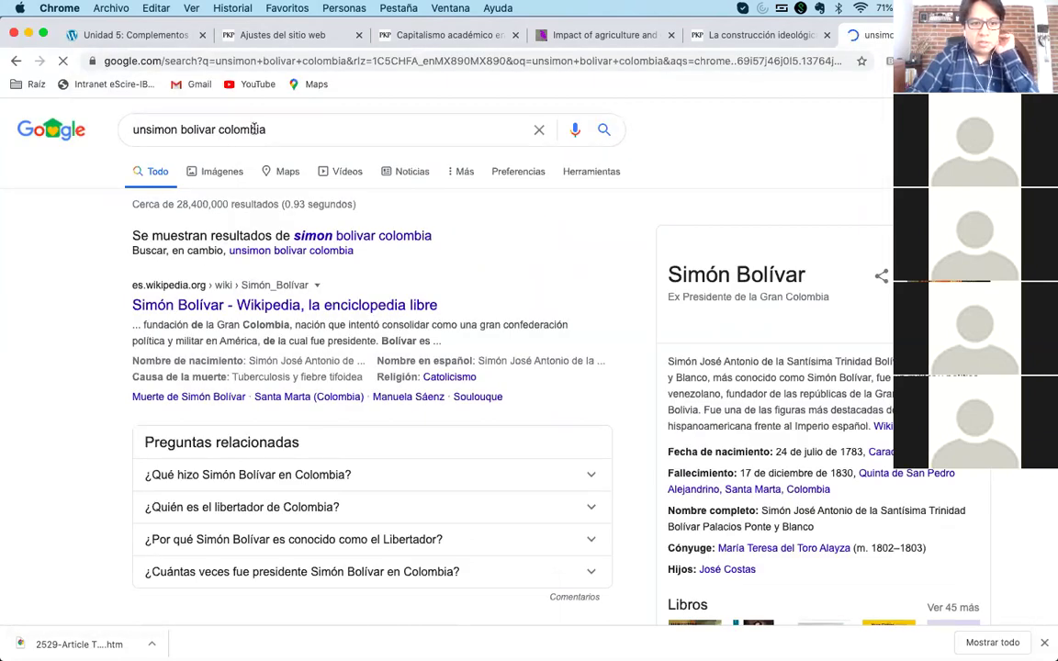
pyautogui.click(262, 124)
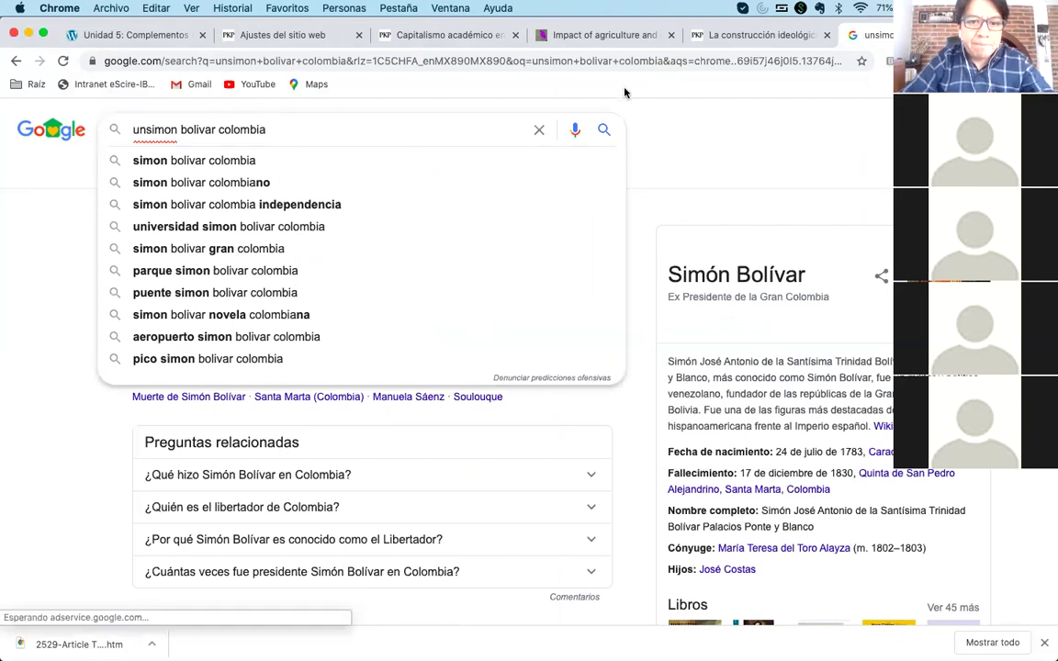
pyautogui.click(275, 37)
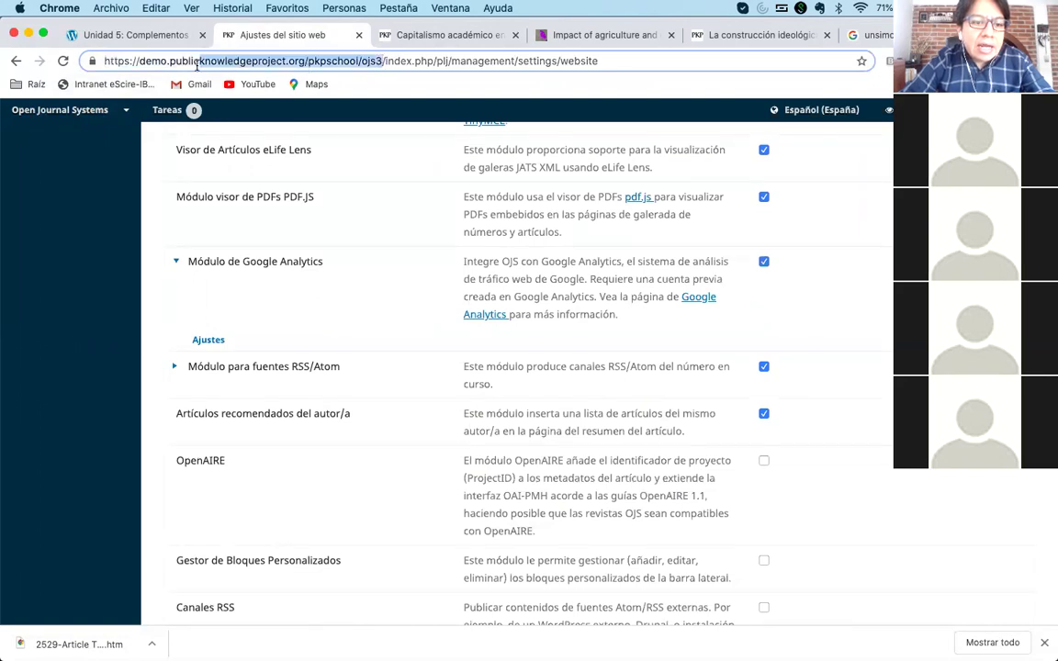
pyautogui.moveTo(100, 64); pyautogui.dragTo(374, 63)
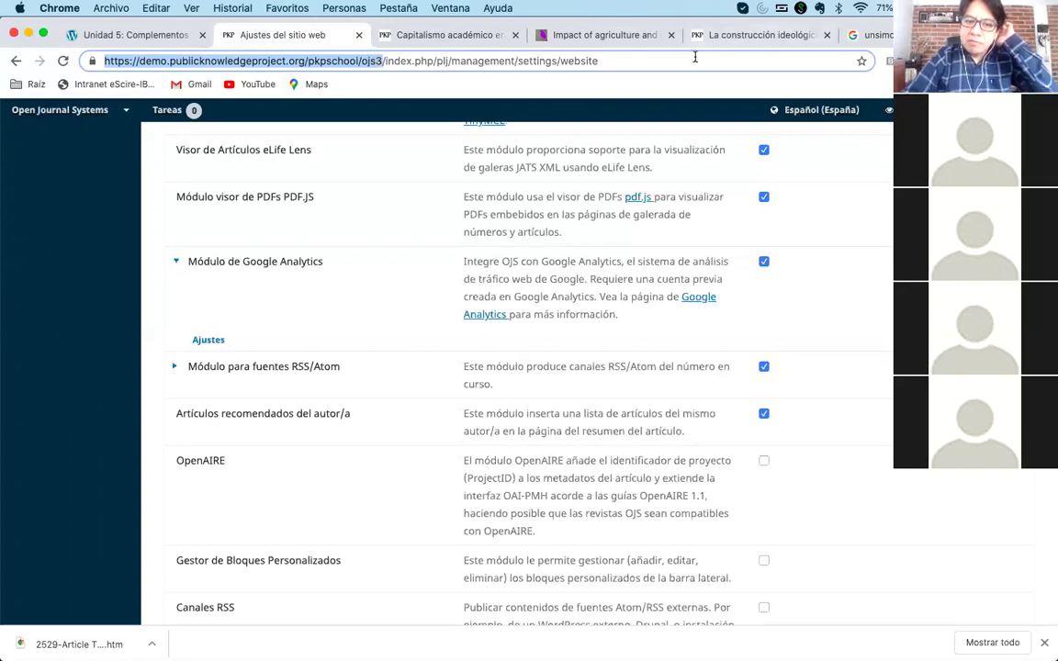
# - Replace the web search page with the Universidad Autónoma de Zacatecas journals portal at revistas.uaz.edu.mx
pyautogui.press('super+9')
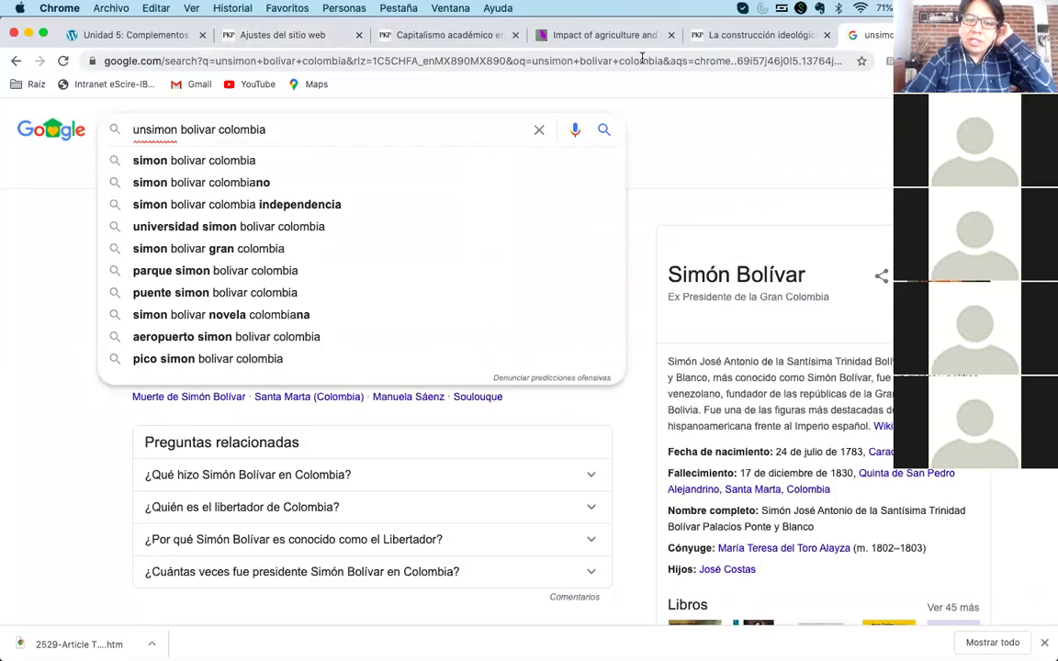
pyautogui.click(640, 59)
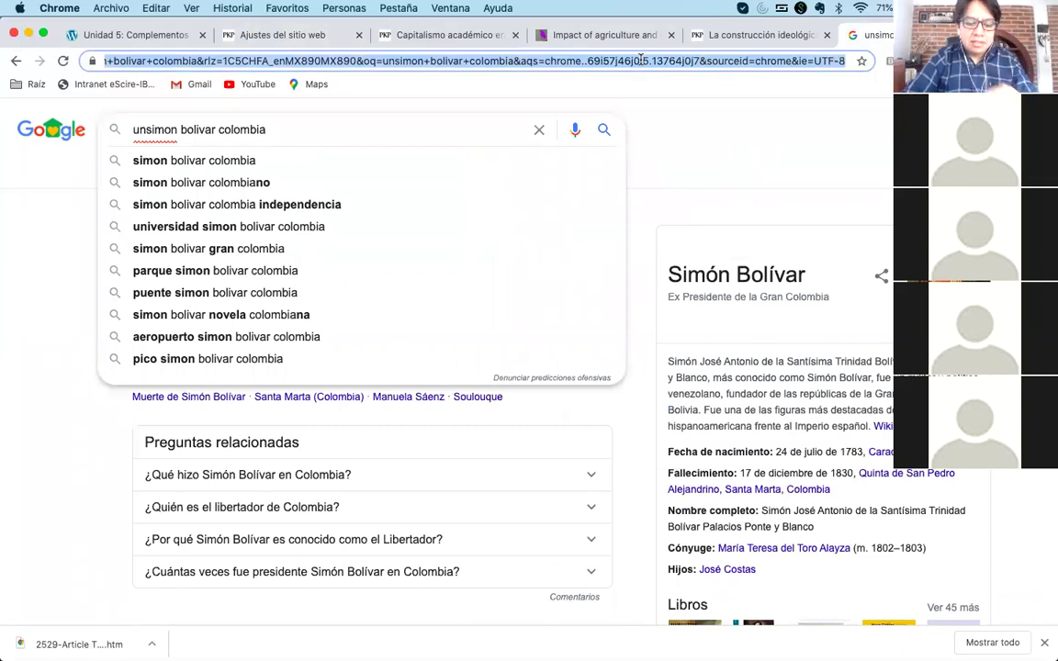
pyautogui.write('revi')
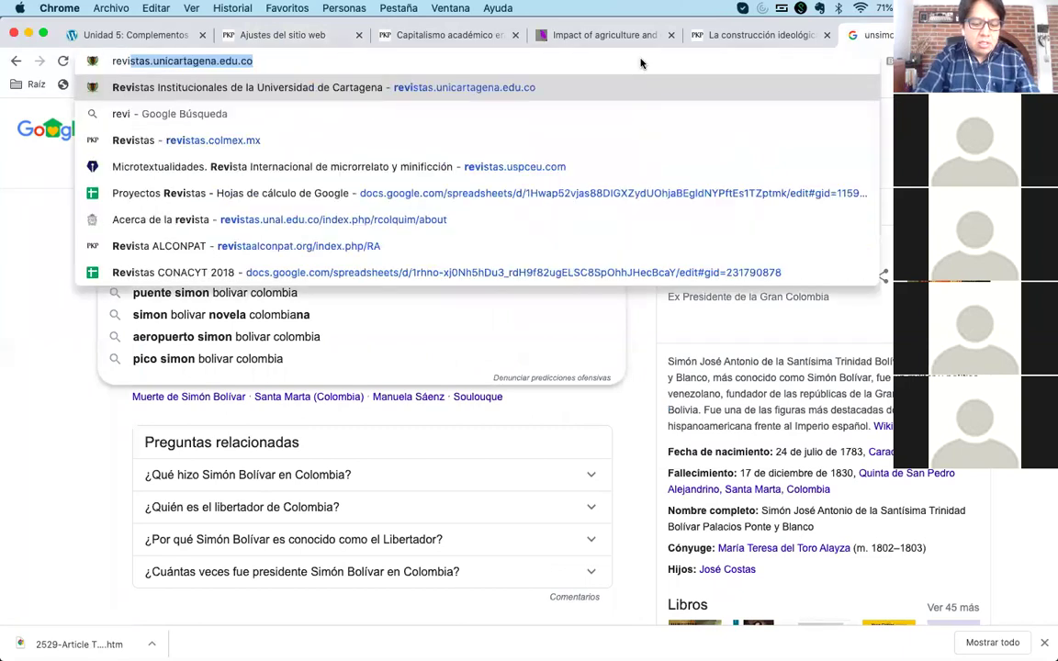
pyautogui.write('sta.uaz.edu.mx')
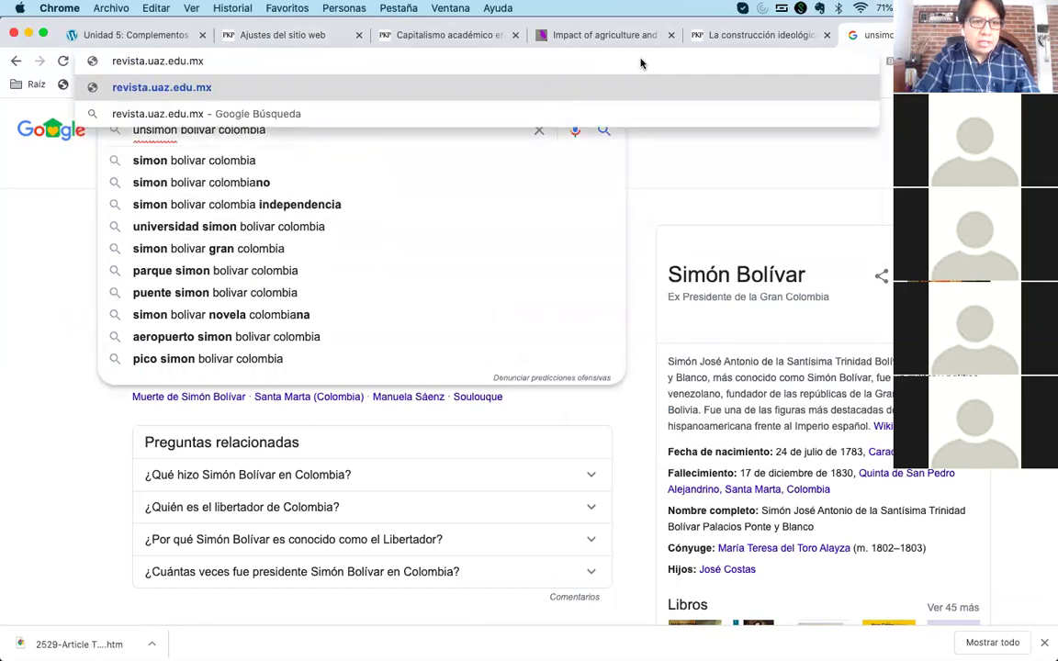
pyautogui.press('Return')
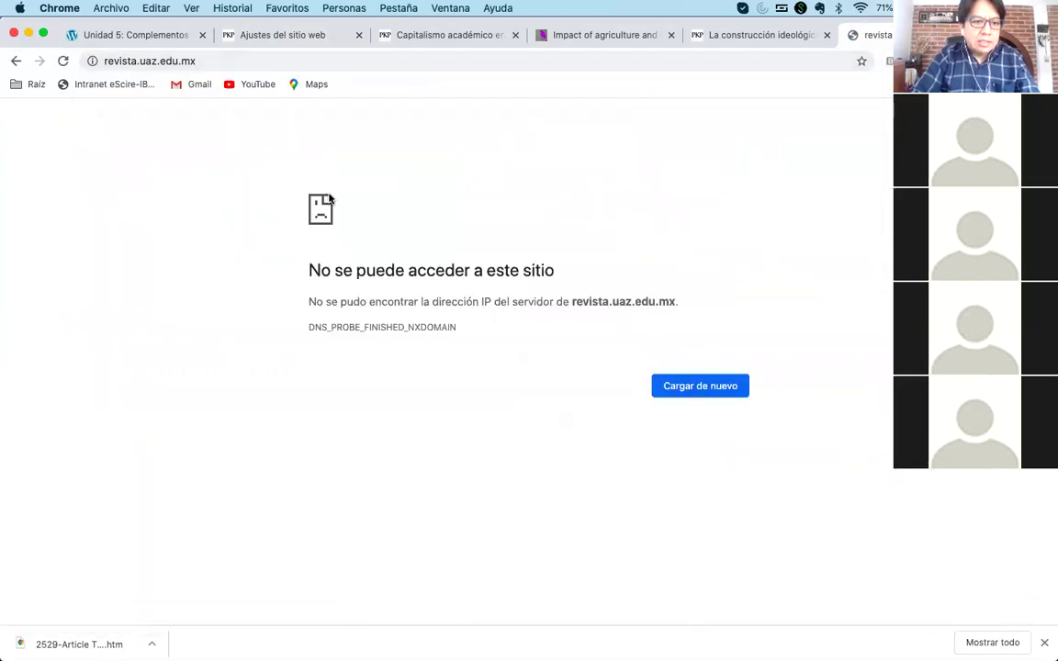
pyautogui.click(296, 61)
pyautogui.click(297, 61)
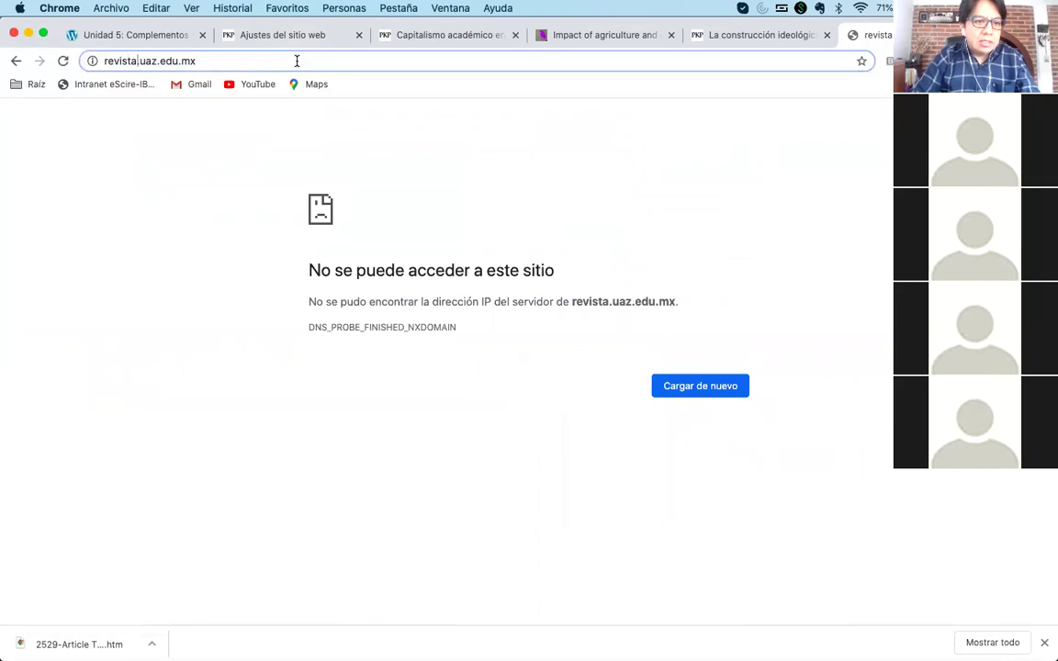
pyautogui.write('s')
pyautogui.press('Return')
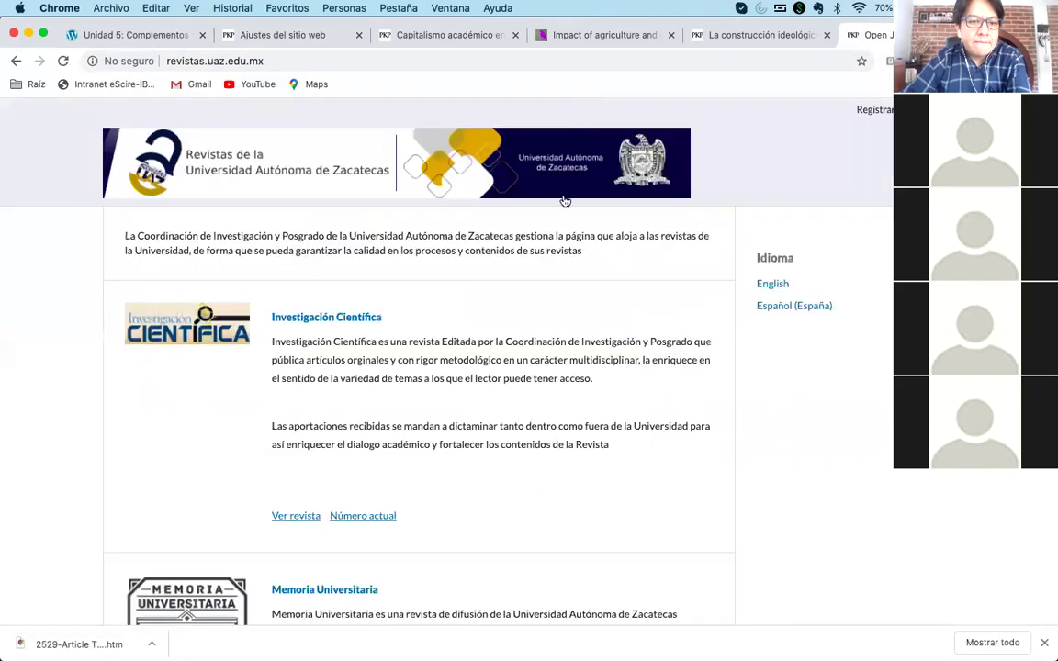
# - Open the portal's Investigación Científica, Memoria Universitaria and IBN SINA journals, each in its own new tab
pyautogui.scroll(-1, 530, 303)
pyautogui.scroll(-2, 530, 303)
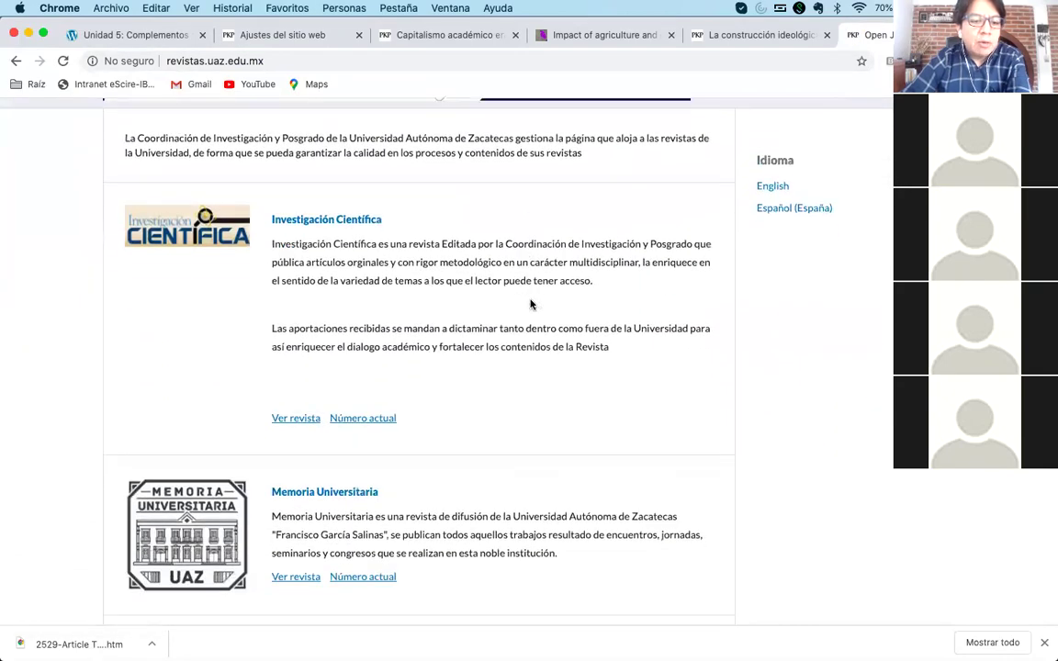
pyautogui.scroll(-1, 354, 318)
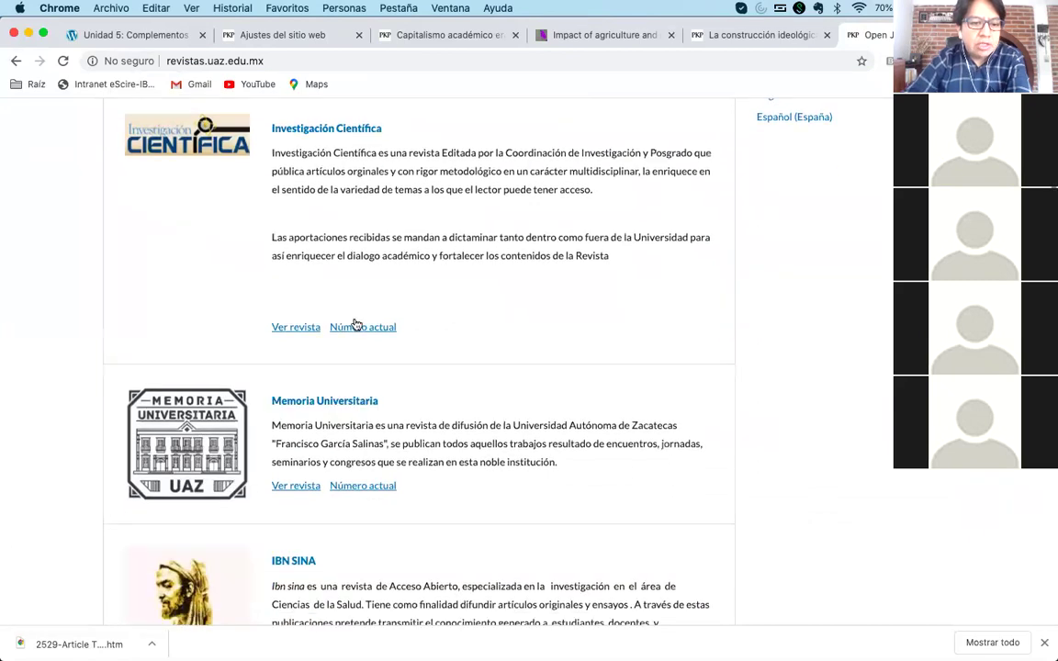
pyautogui.rightClick(294, 328)
pyautogui.click(330, 338)
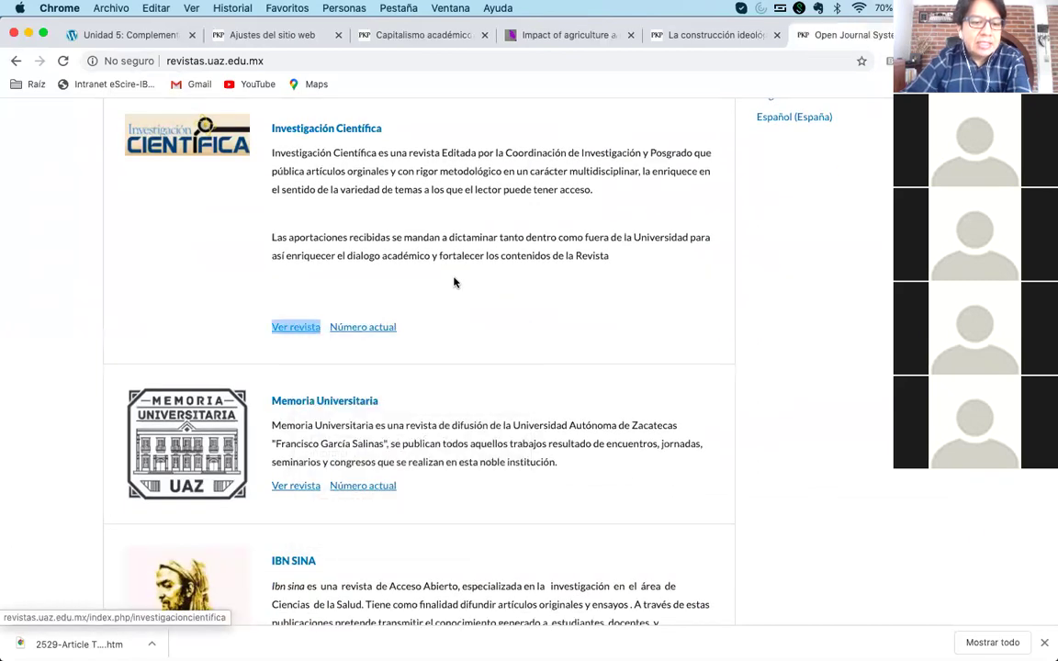
pyautogui.scroll(-4, 454, 280)
pyautogui.rightClick(287, 280)
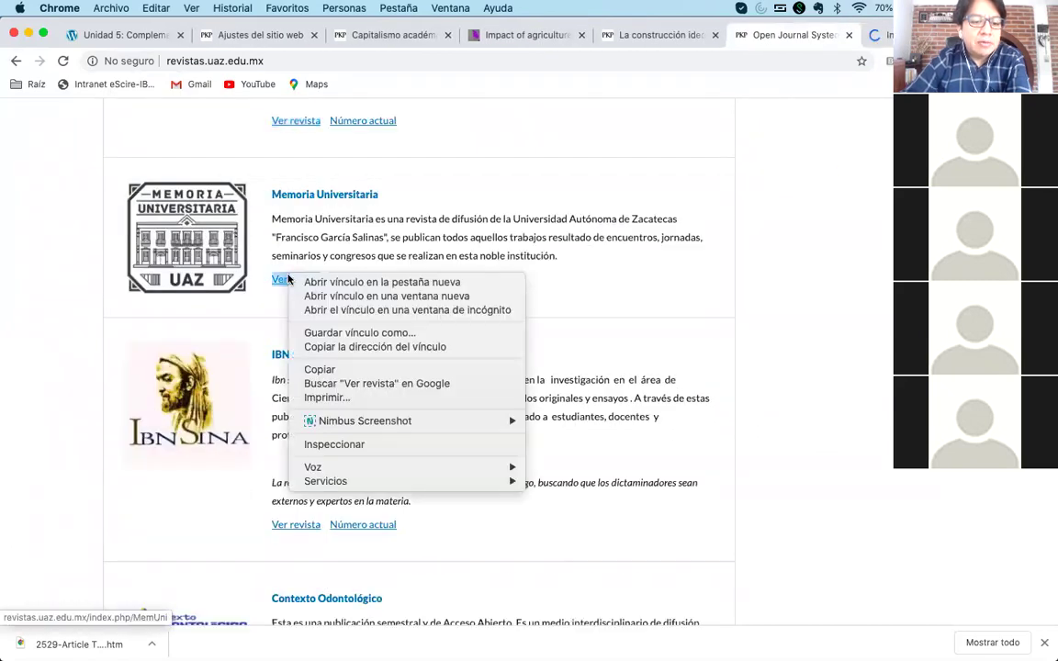
pyautogui.click(432, 255)
pyautogui.scroll(-3, 441, 257)
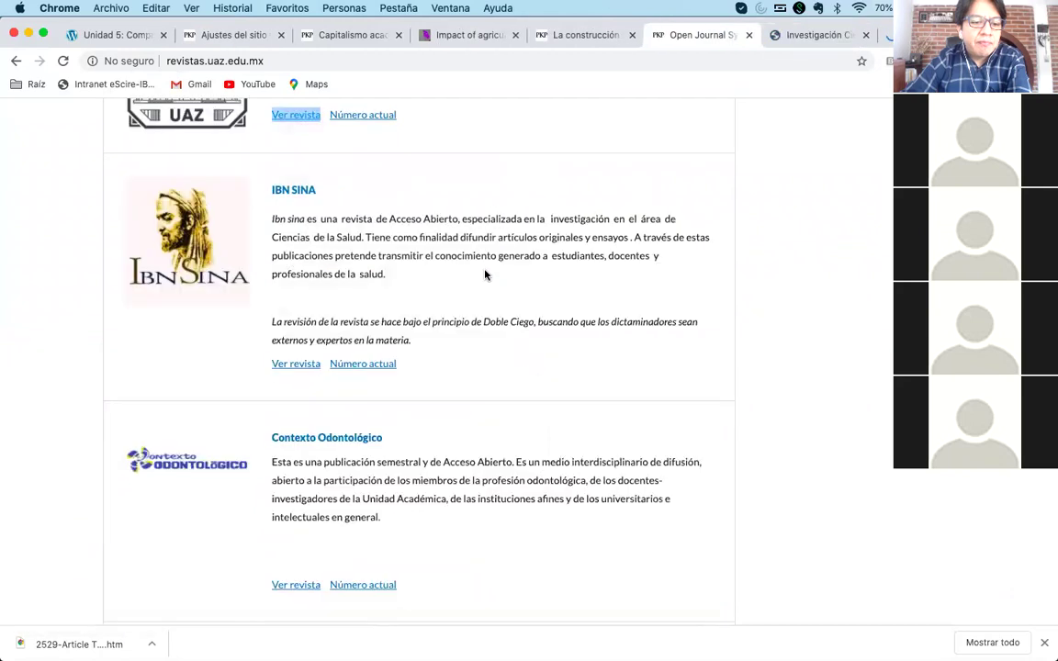
pyautogui.rightClick(286, 360)
pyautogui.click(306, 374)
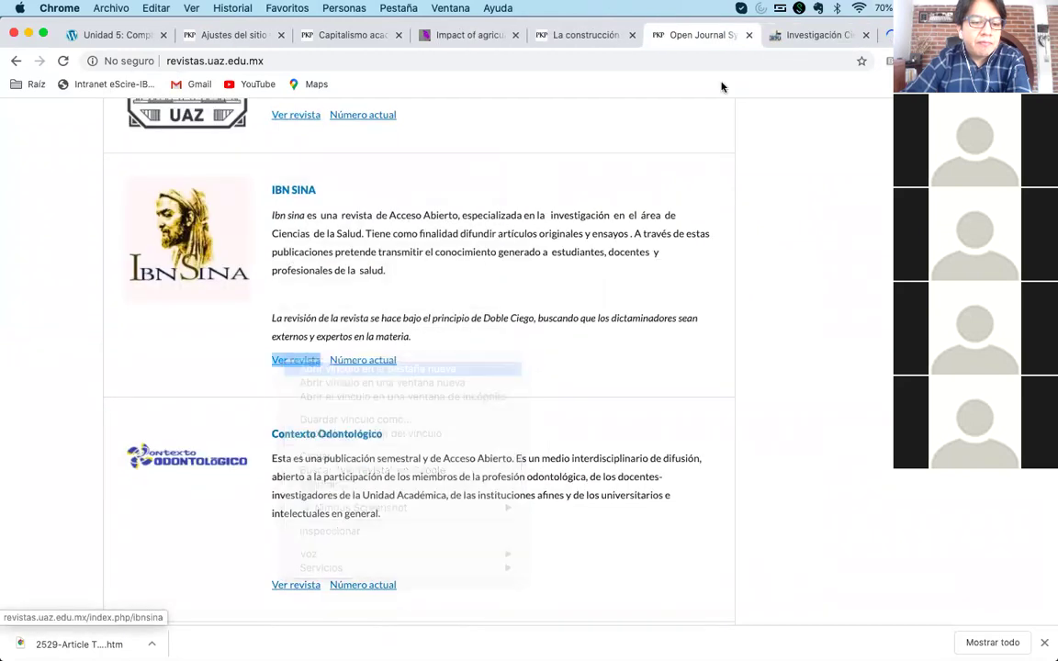
# - Compare the web addresses of the three opened journals, pointing out the investigacioncientifica and ibnsina journal paths
pyautogui.click(748, 37)
pyautogui.click(445, 61)
pyautogui.doubleClick(360, 61)
pyautogui.click(820, 35)
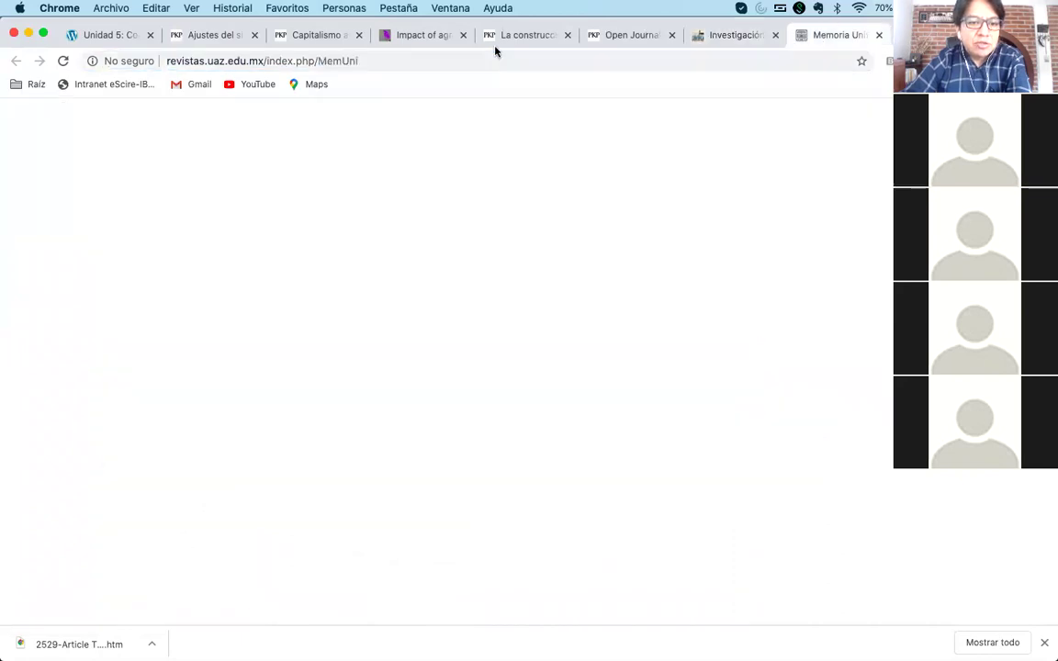
pyautogui.click(345, 63)
pyautogui.doubleClick(186, 61)
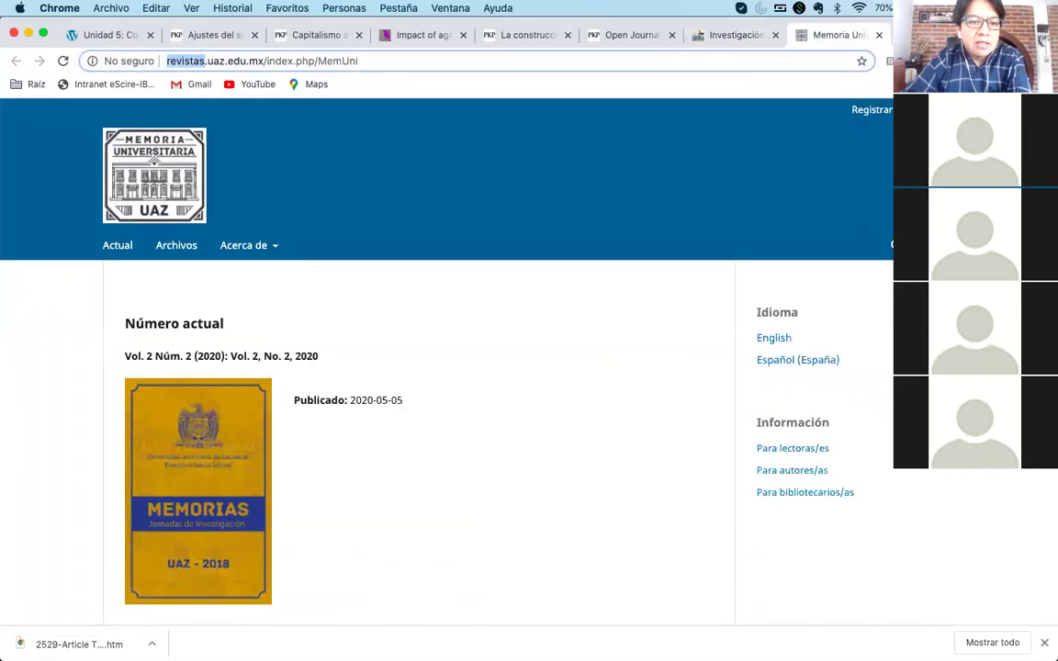
pyautogui.click(321, 37)
pyautogui.doubleClick(338, 60)
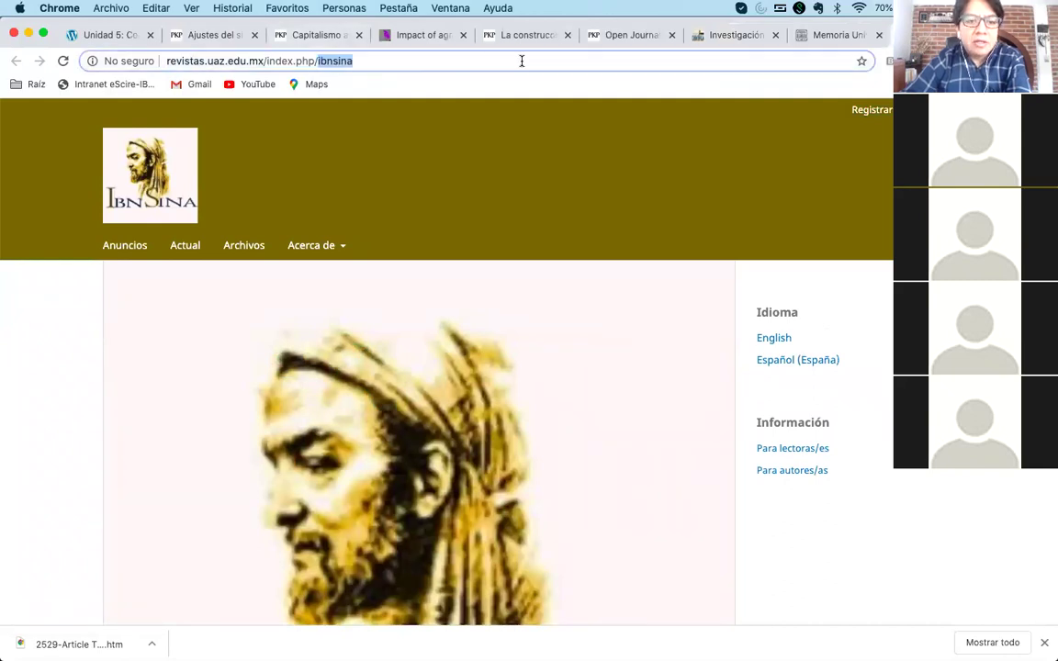
pyautogui.press('super+a')
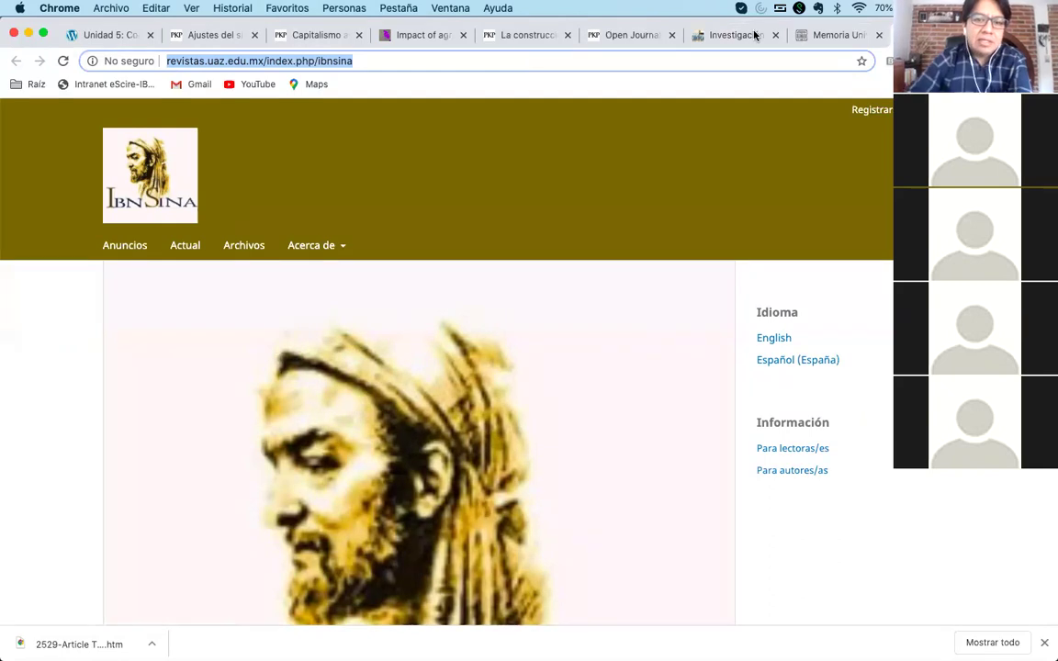
# - Contrast Memoria Universitaria's own MemUni path with the shared domain revistas.uaz.edu.mx in its full web address
pyautogui.hotkey('ctrl', 'Tab')
pyautogui.click(355, 61)
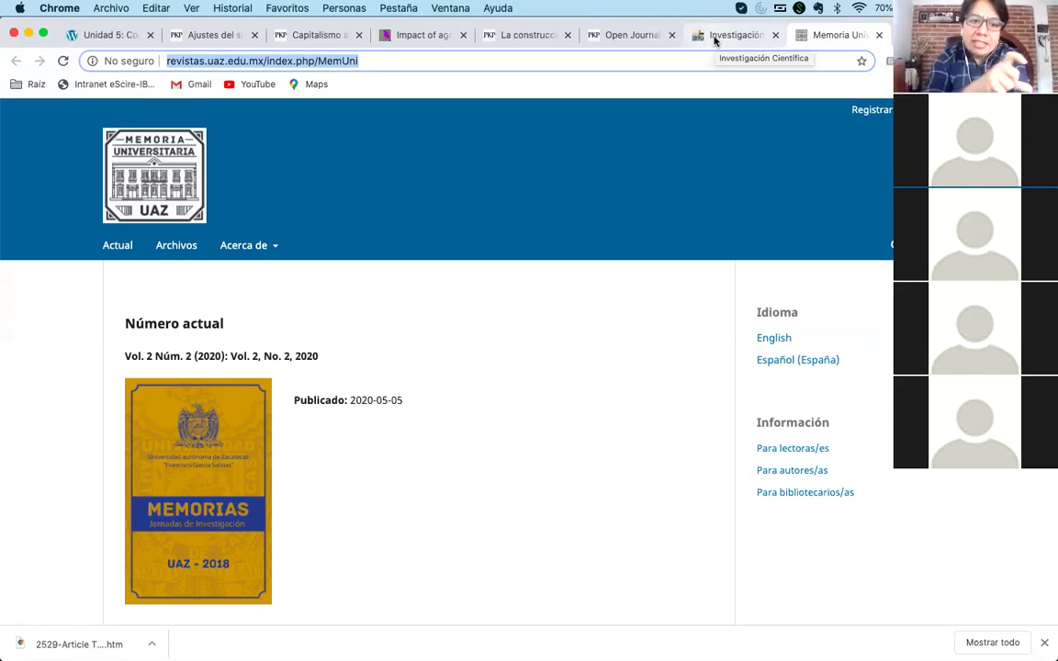
pyautogui.click(381, 62)
pyautogui.doubleClick(338, 62)
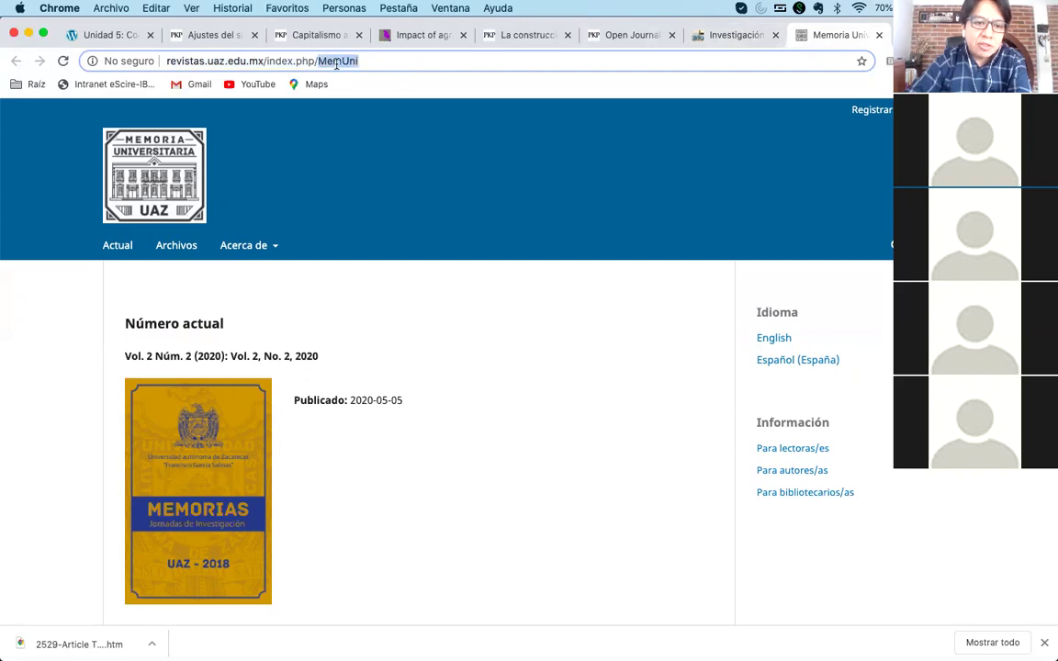
pyautogui.moveTo(264, 62); pyautogui.dragTo(157, 63)
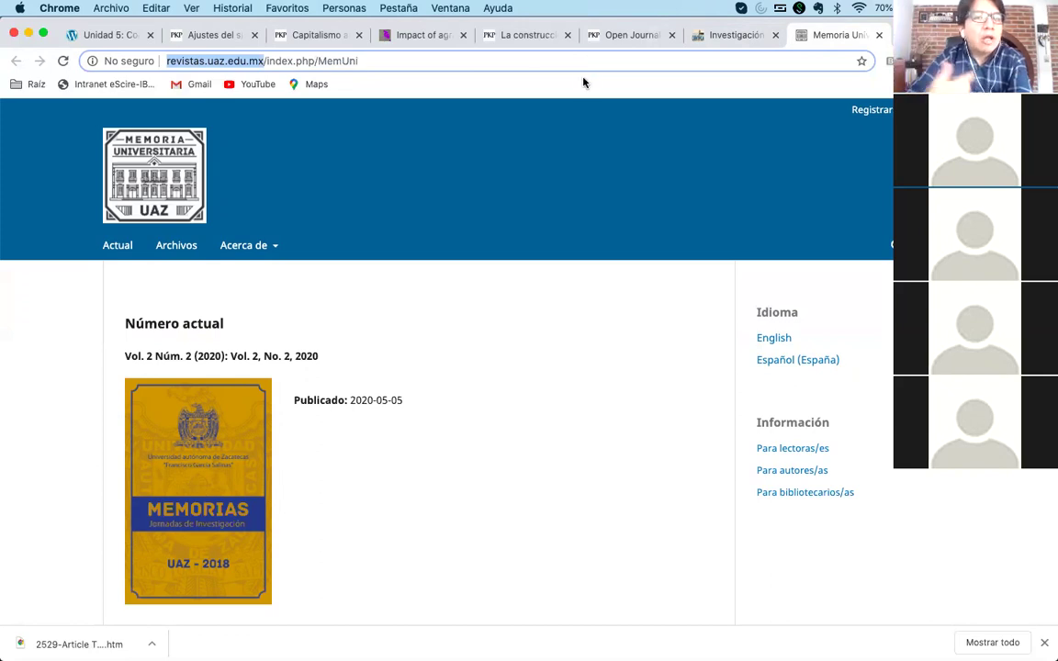
pyautogui.tripleClick(397, 61)
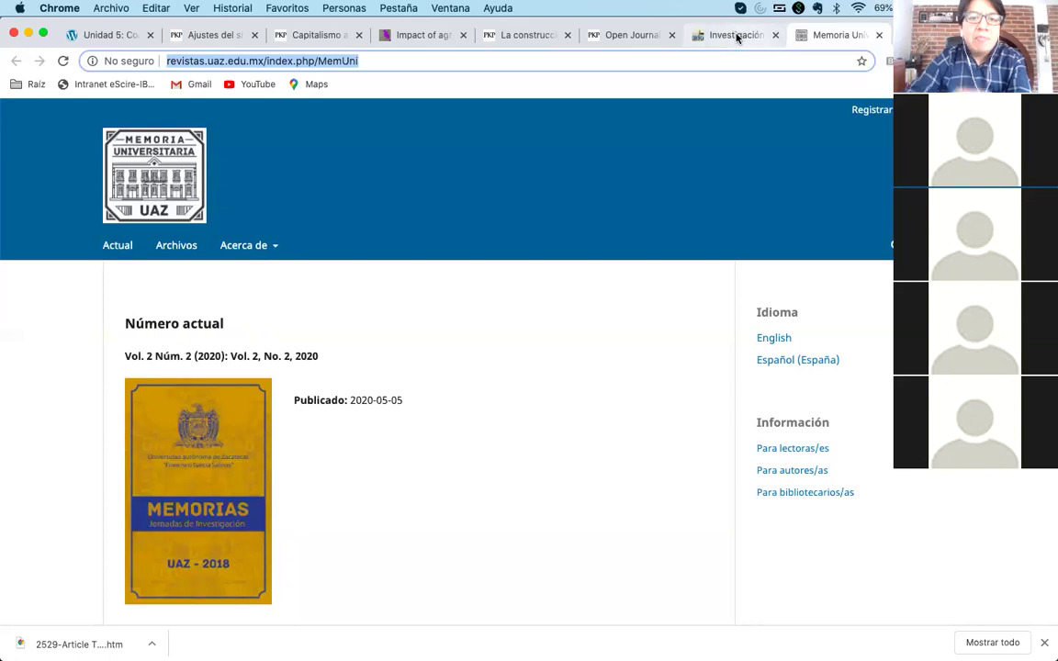
# - Open the Módulo de Google Analytics settings in the demo journal and highlight the Número de cuenta value
pyautogui.click(196, 35)
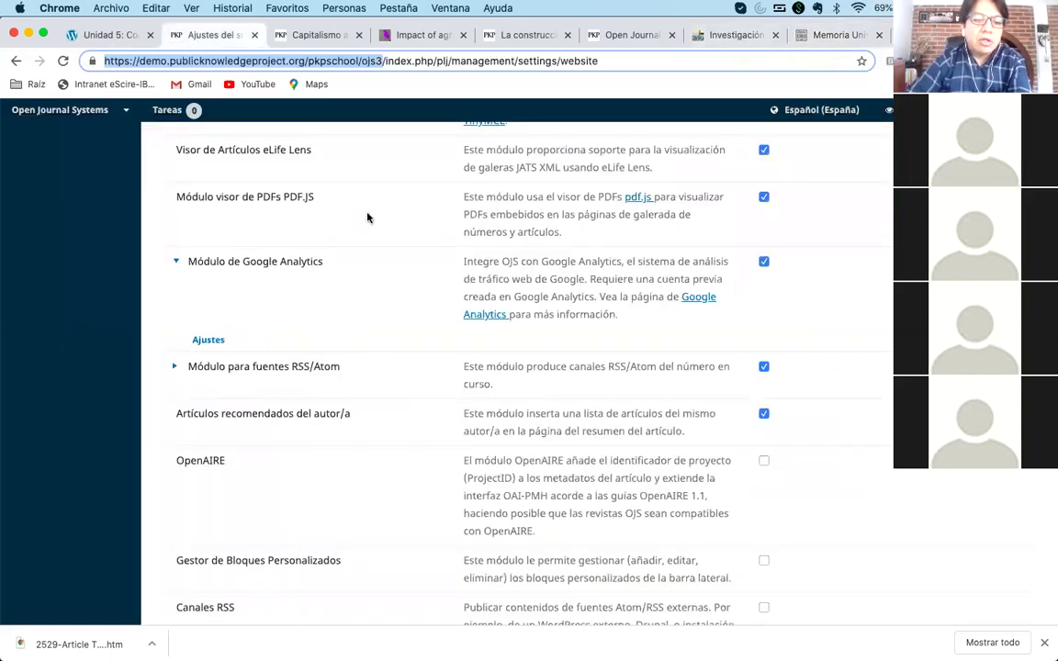
pyautogui.click(207, 339)
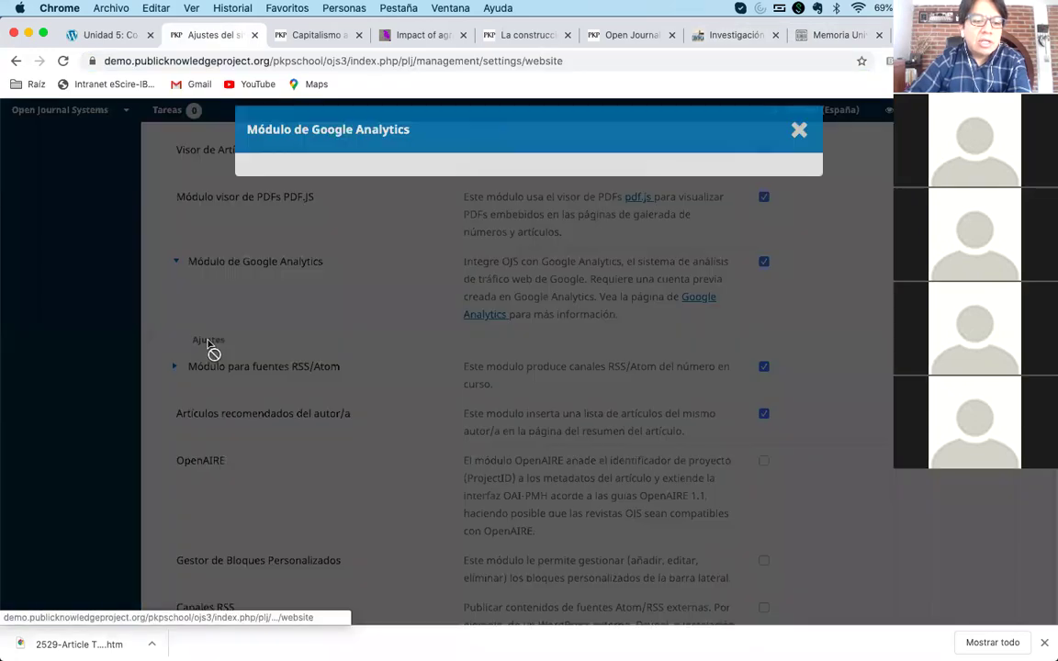
pyautogui.tripleClick(390, 239)
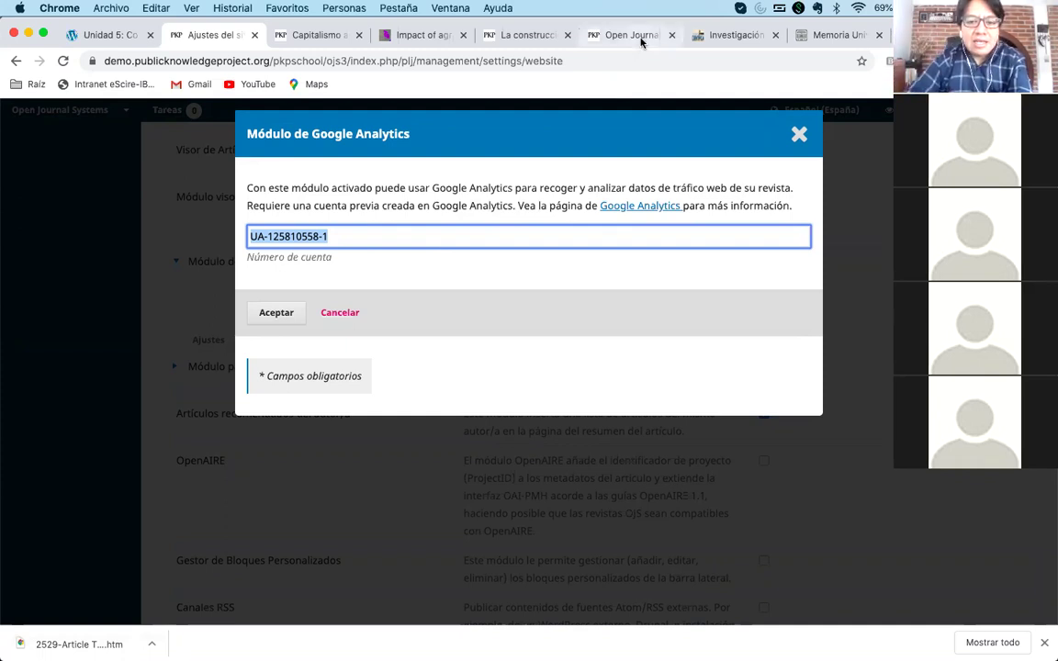
# - Compare the web addresses of the Investigación Científica and Memoria Universitaria journals, and dismiss the demo journal's Google Analytics settings without saving
pyautogui.click(720, 35)
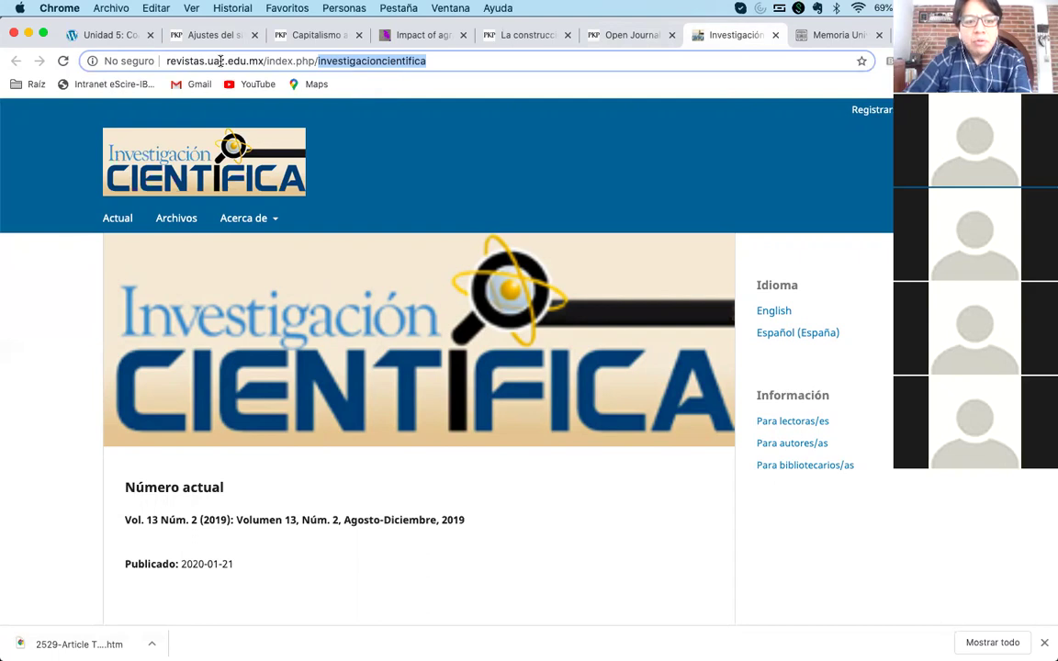
pyautogui.click(831, 35)
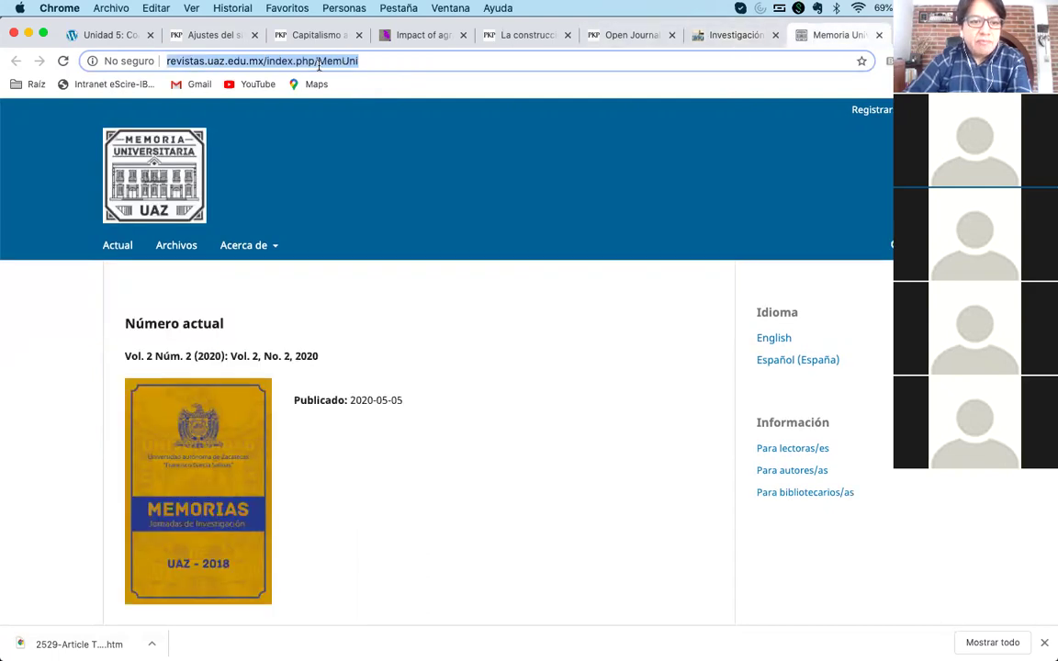
pyautogui.click(318, 62)
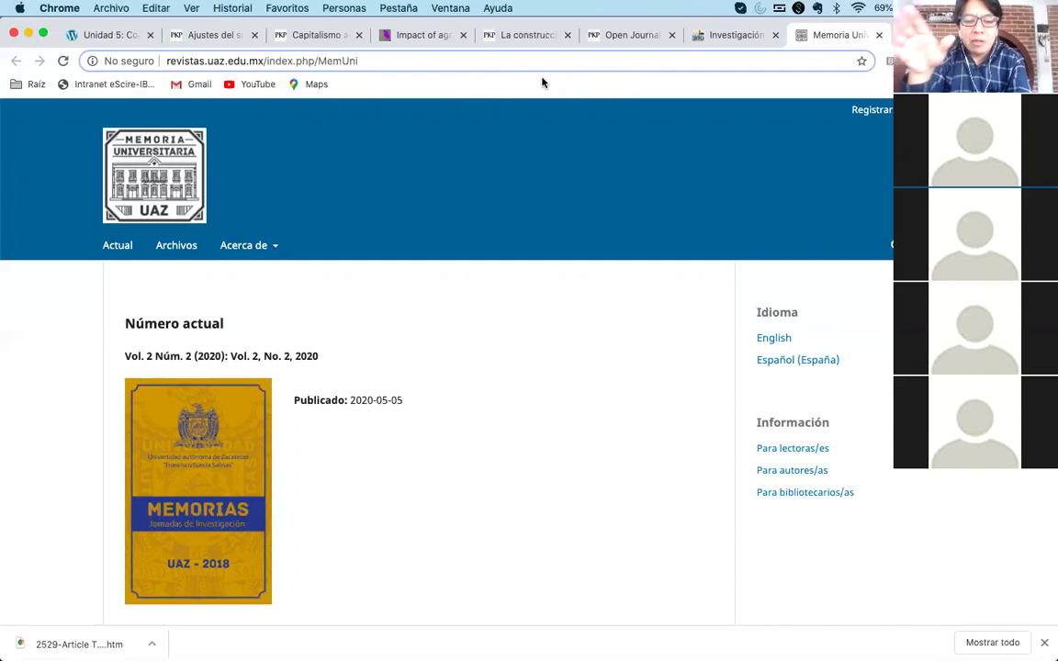
pyautogui.click(213, 37)
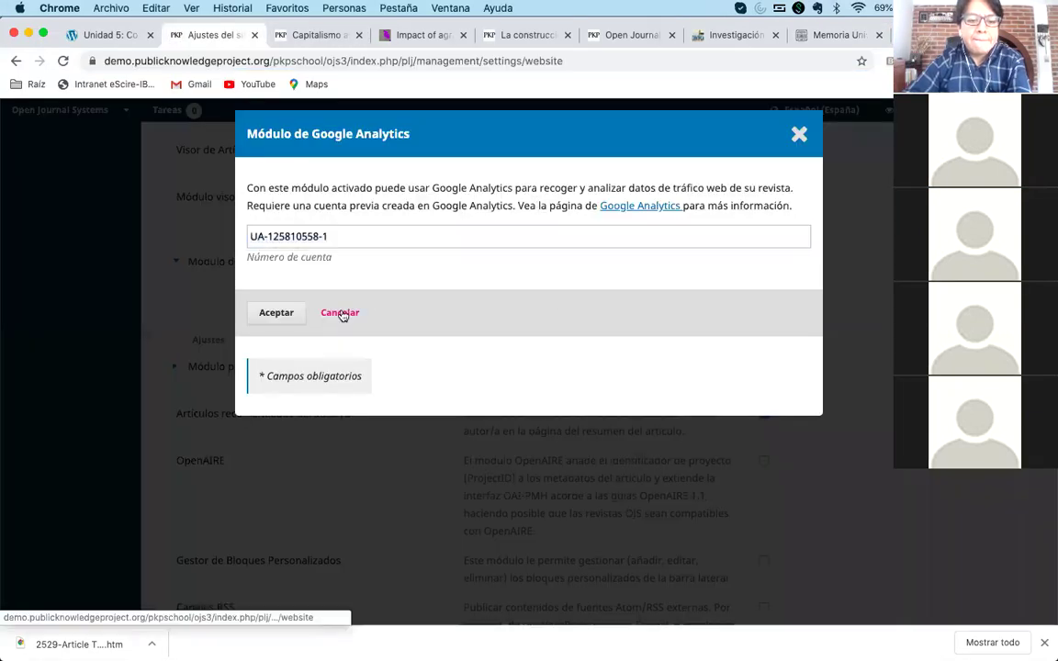
pyautogui.click(341, 312)
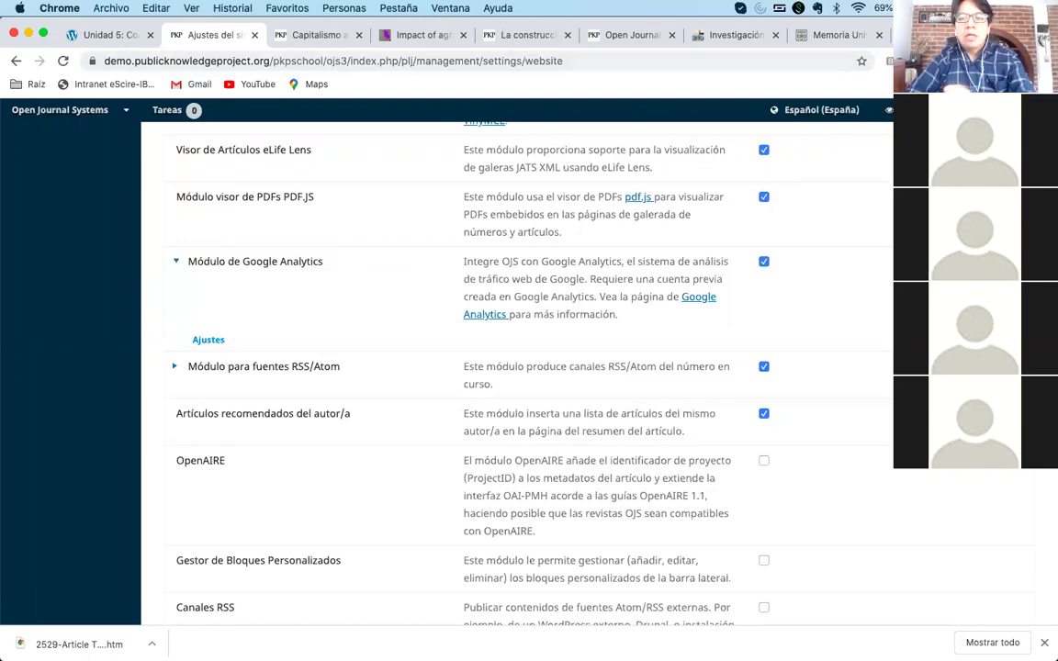
# - Find Revista IUS by searching "revista ius" in a new tab, and open the journal's Métricas de usuario page
pyautogui.click(634, 38)
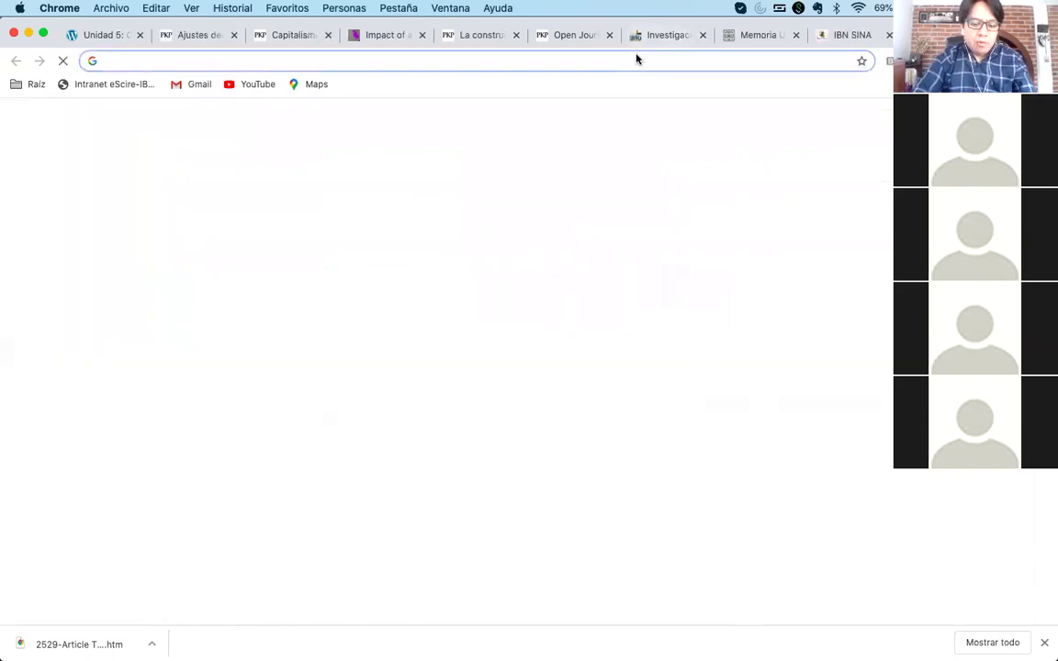
pyautogui.write('revista ius')
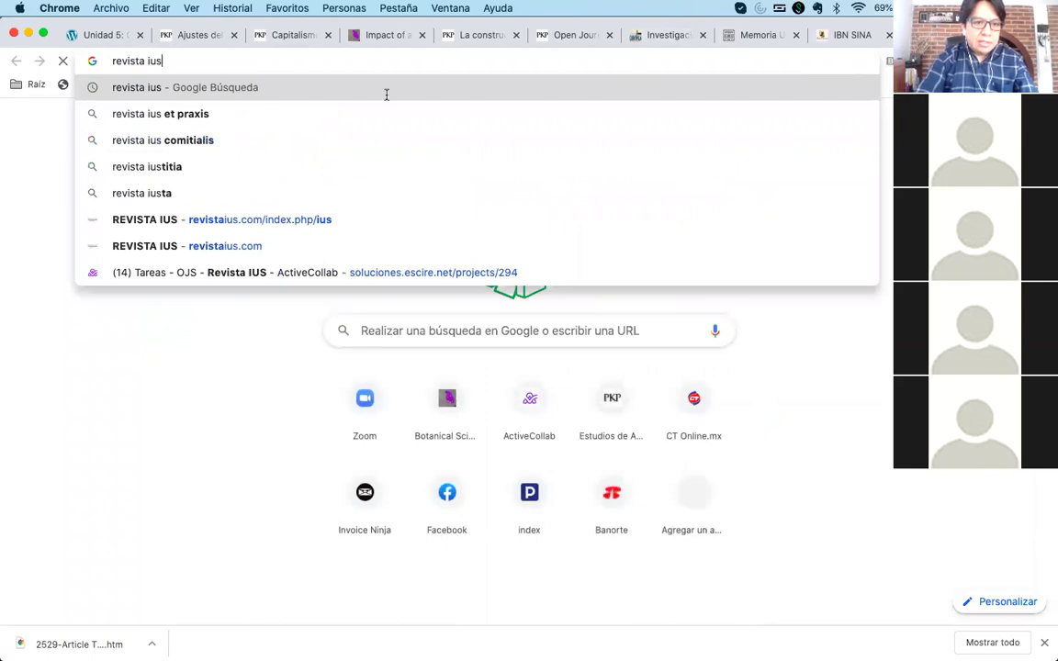
pyautogui.press('Return')
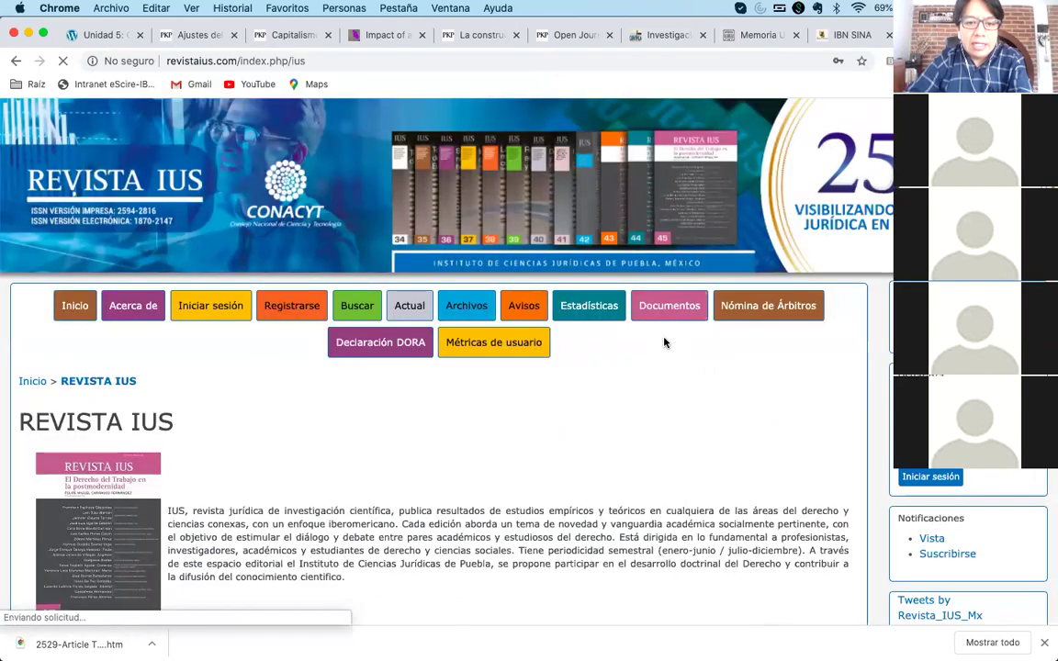
pyautogui.click(503, 344)
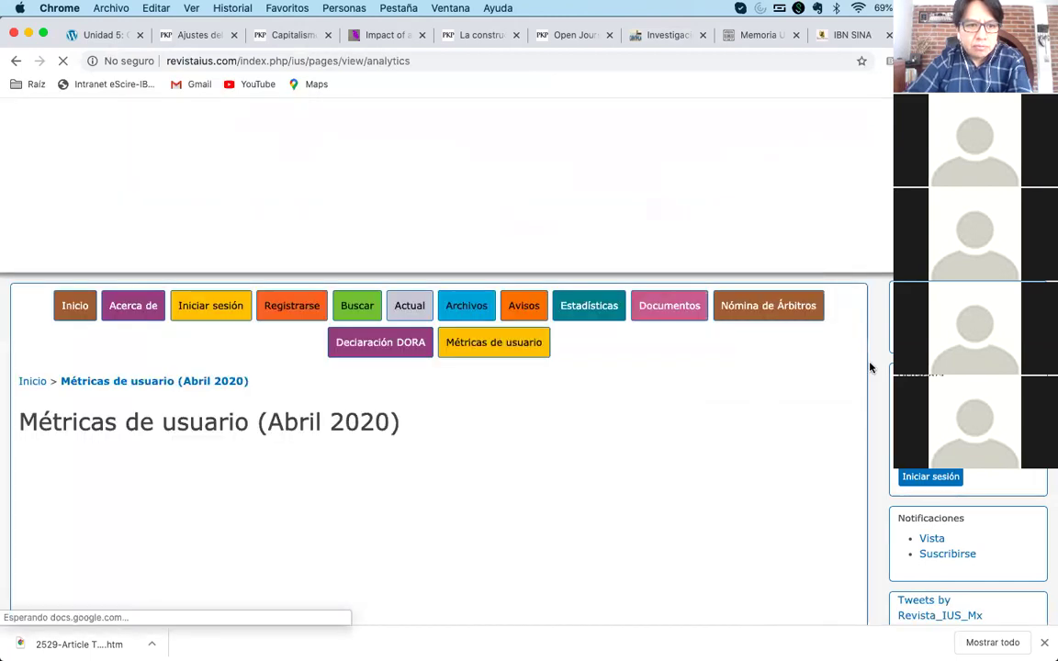
# - Examine the Palabras clave más buscadas, Tiempo promedio en la página and Motores de Búsqueda charts of Revista IUS
pyautogui.scroll(-3, 870, 367)
pyautogui.scroll(-1, 870, 368)
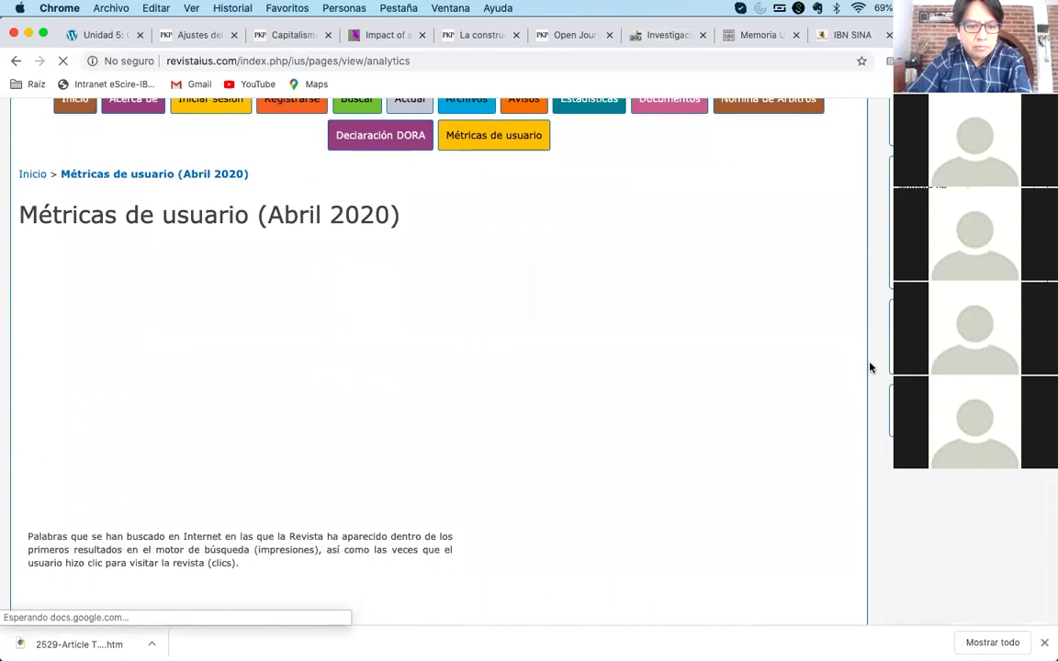
pyautogui.scroll(-1, 870, 368)
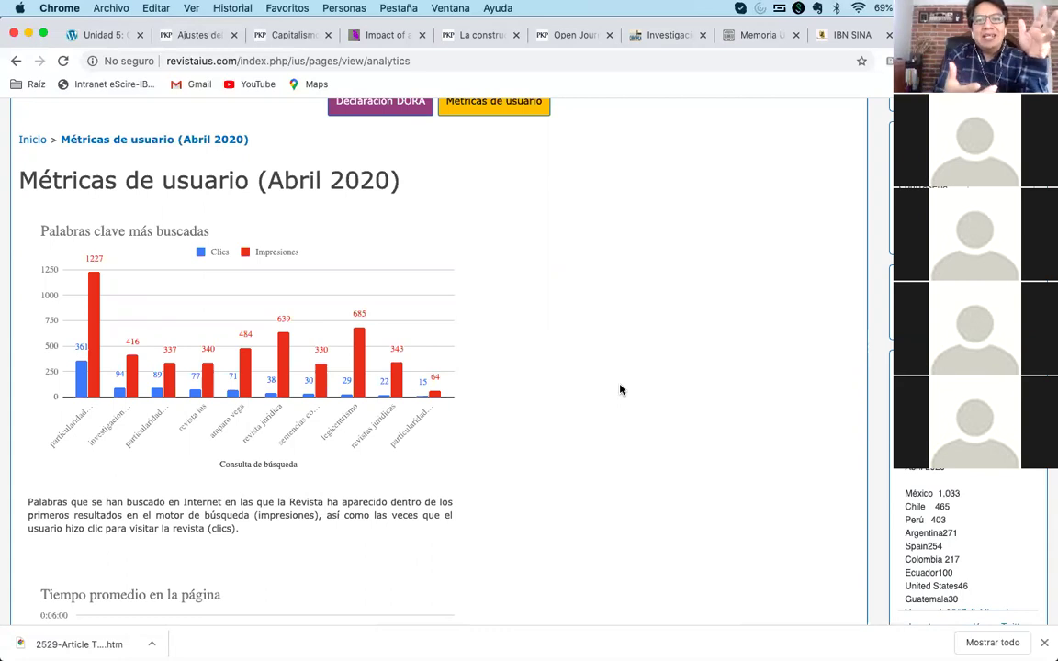
pyautogui.scroll(-1, 620, 390)
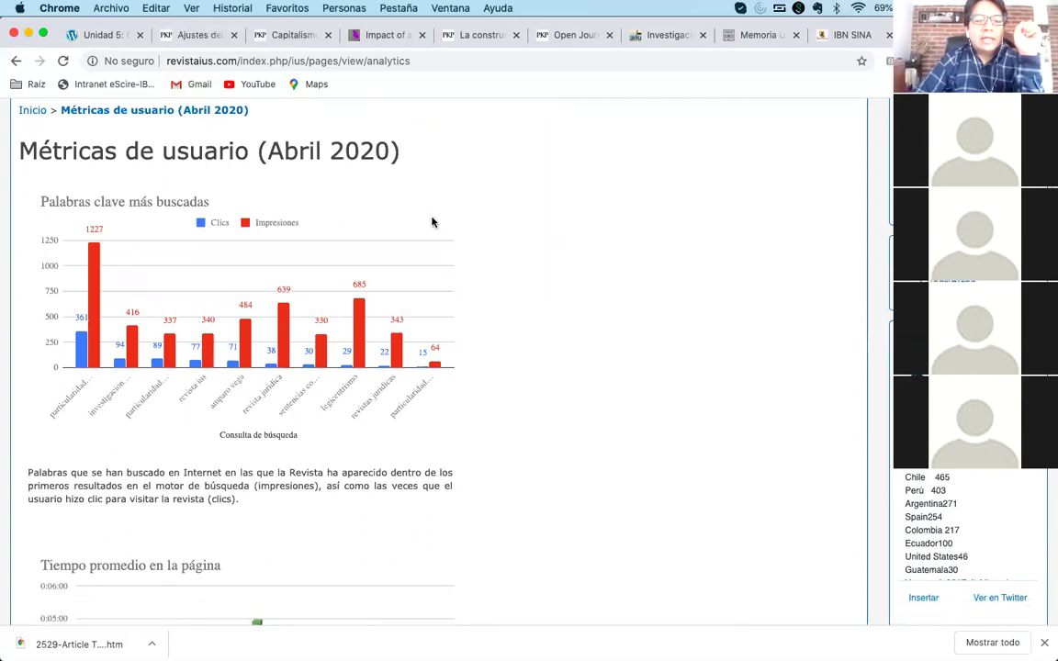
pyautogui.scroll(-5, 515, 307)
pyautogui.scroll(-2, 515, 308)
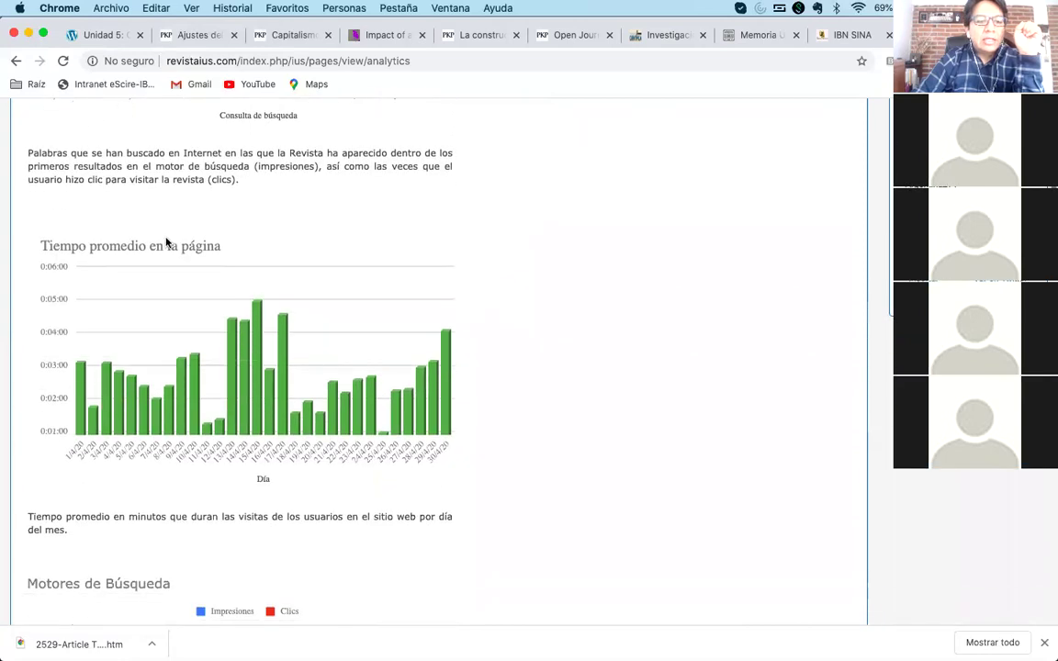
pyautogui.scroll(-6, 553, 285)
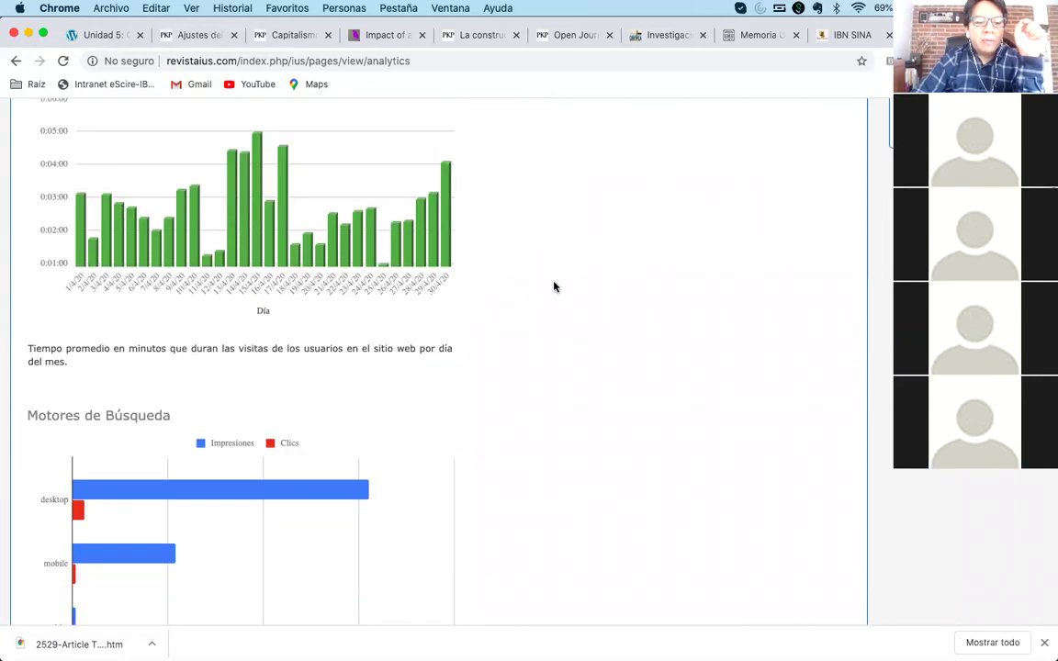
pyautogui.scroll(-3, 294, 312)
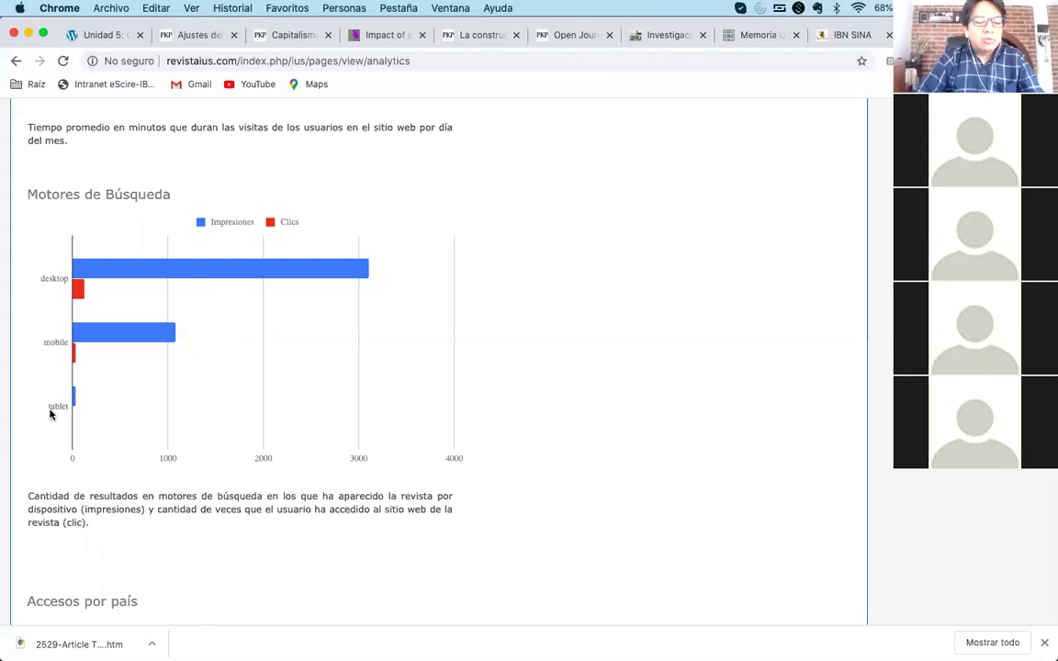
# - Review the Accesos por país map and the Visitas al Sitio Web charts of new and returning users
pyautogui.scroll(-5, 52, 437)
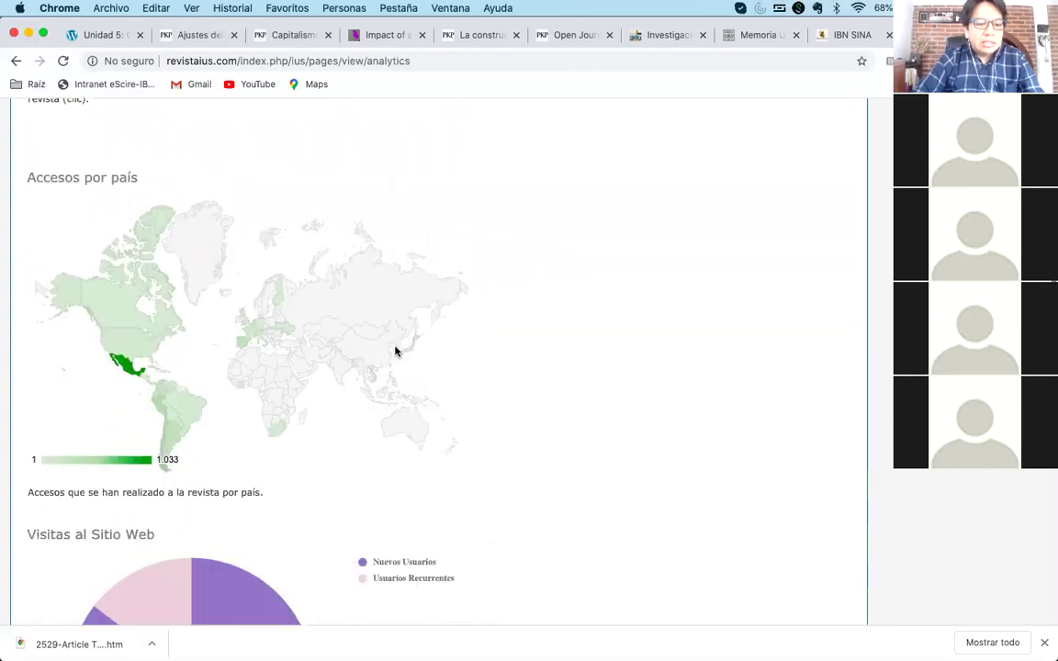
pyautogui.scroll(-5, 395, 352)
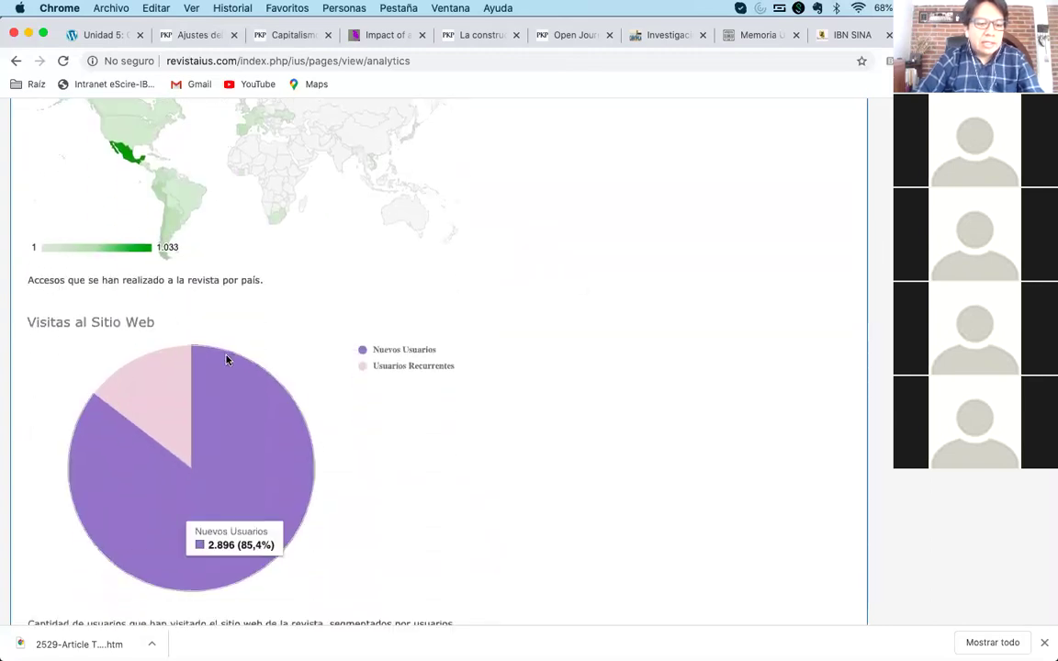
pyautogui.scroll(-10, 227, 359)
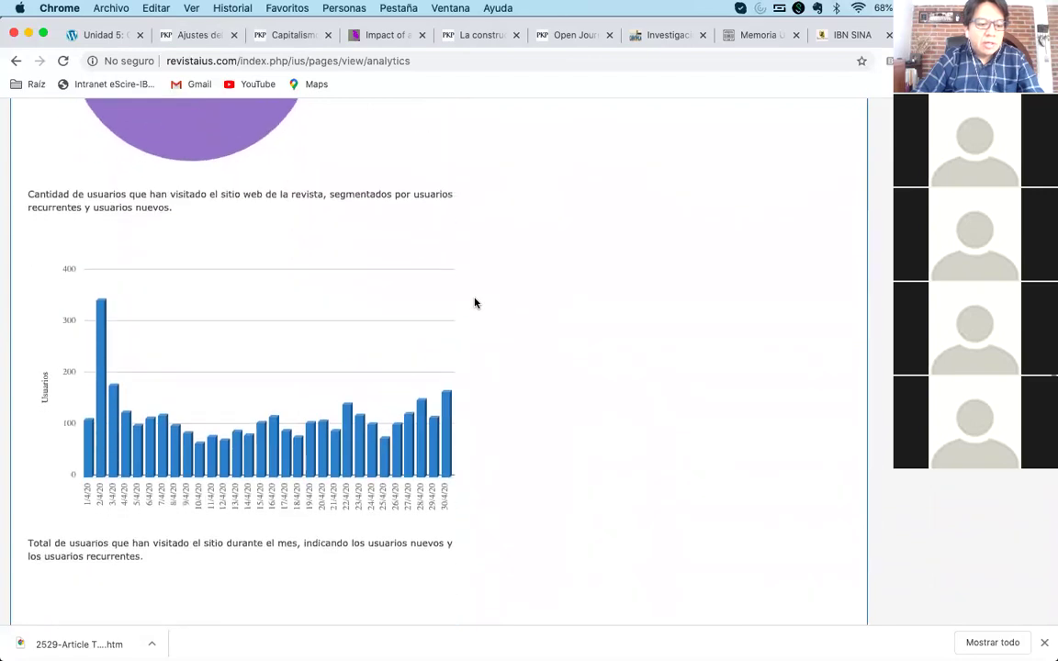
pyautogui.scroll(-2, 475, 303)
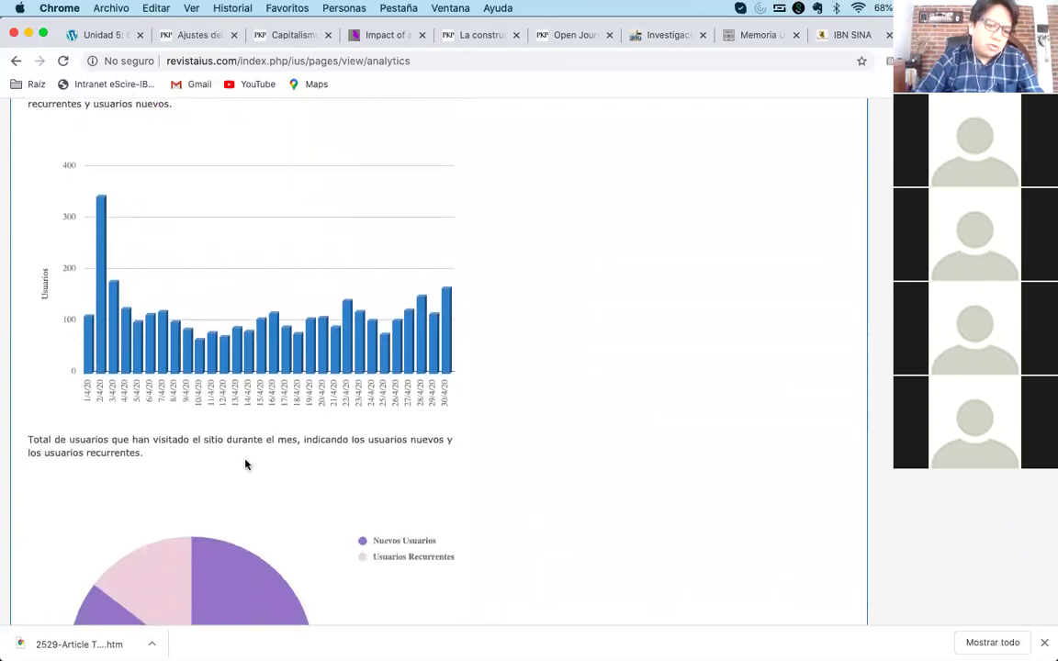
pyautogui.scroll(-11, 455, 430)
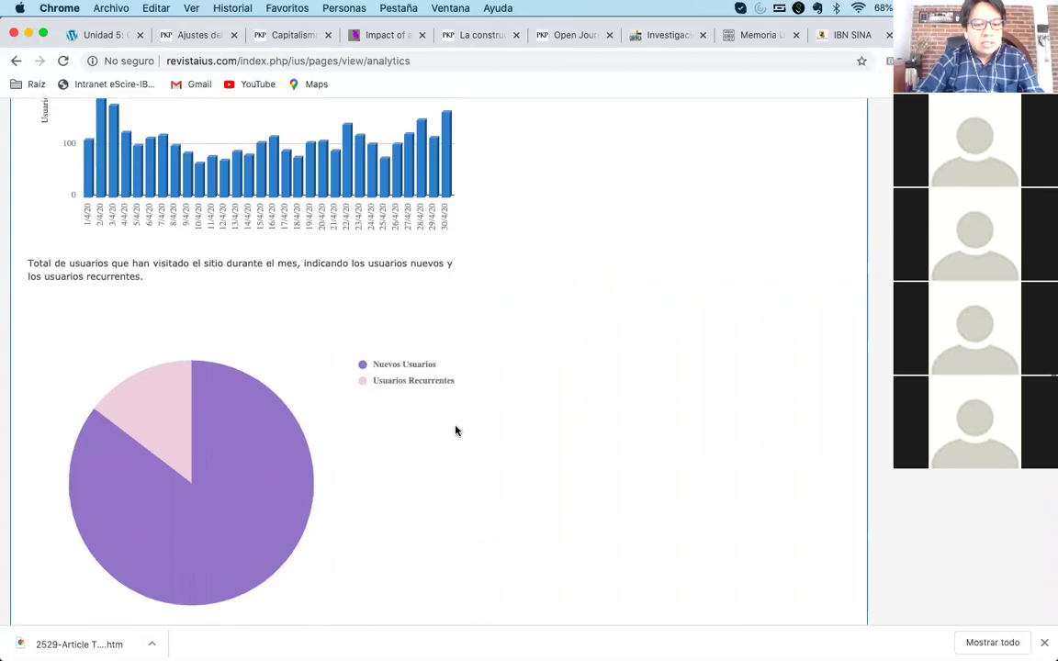
# - Examine the Navegadores más usados, Dispositivos móviles más usados and Origen de las visitas charts, then return to the Accesos por país map
pyautogui.scroll(-2, 492, 415)
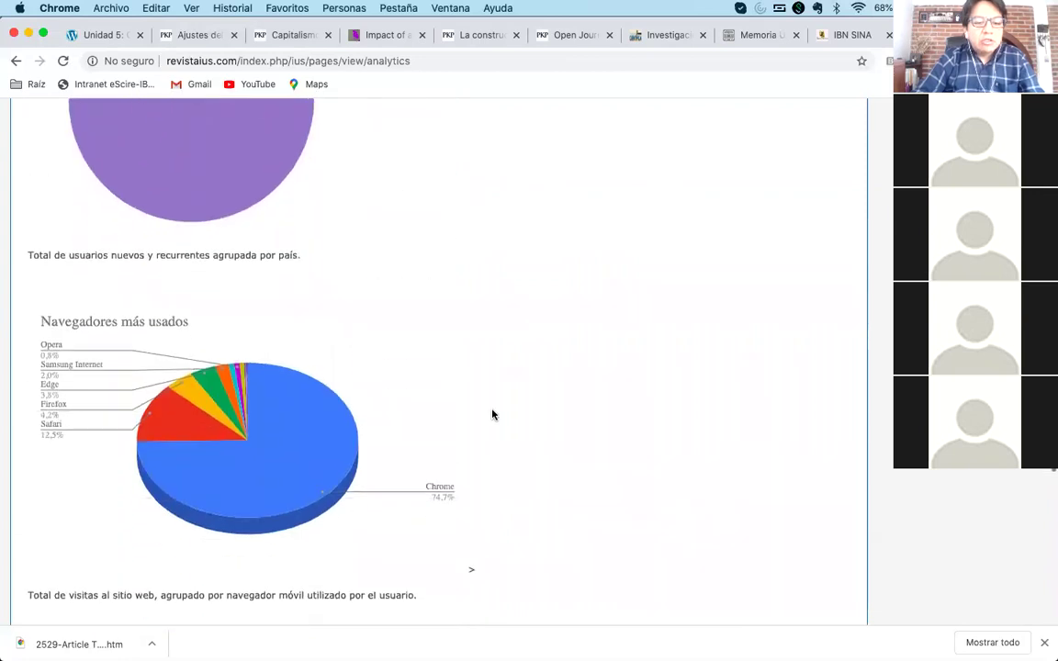
pyautogui.scroll(-5, 492, 415)
pyautogui.scroll(-10, 492, 415)
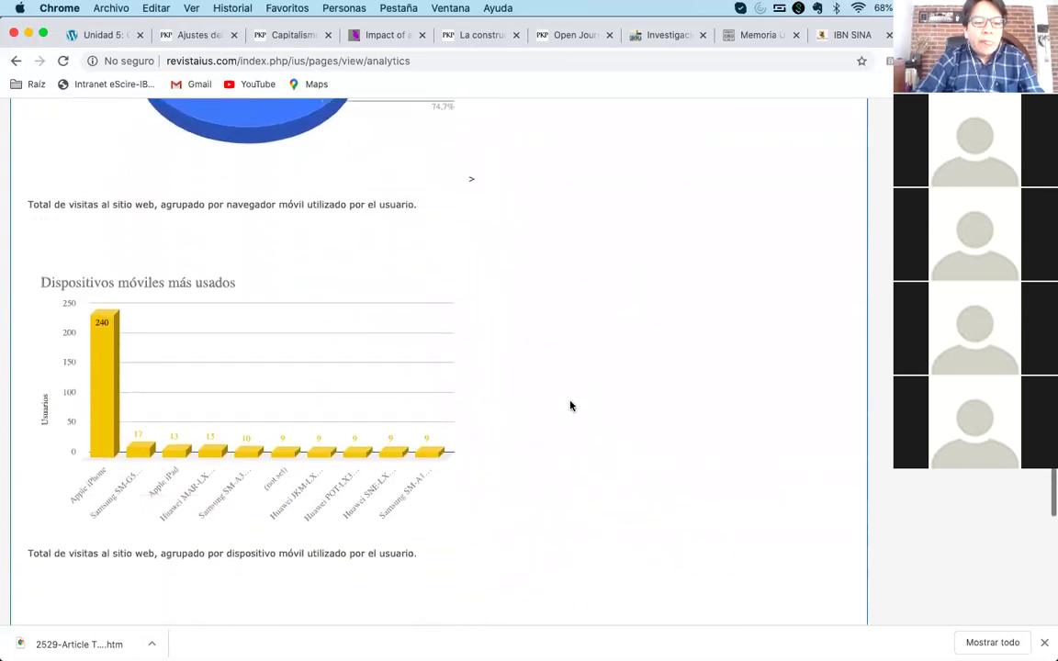
pyautogui.scroll(-6, 569, 406)
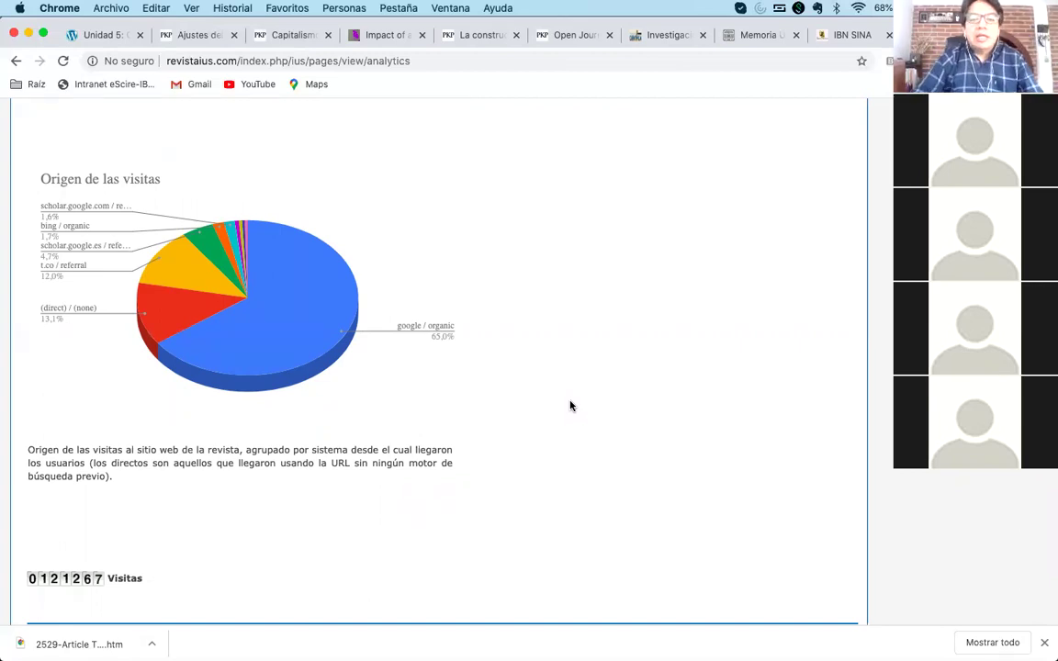
pyautogui.scroll(-3, 570, 405)
pyautogui.scroll(4, 569, 406)
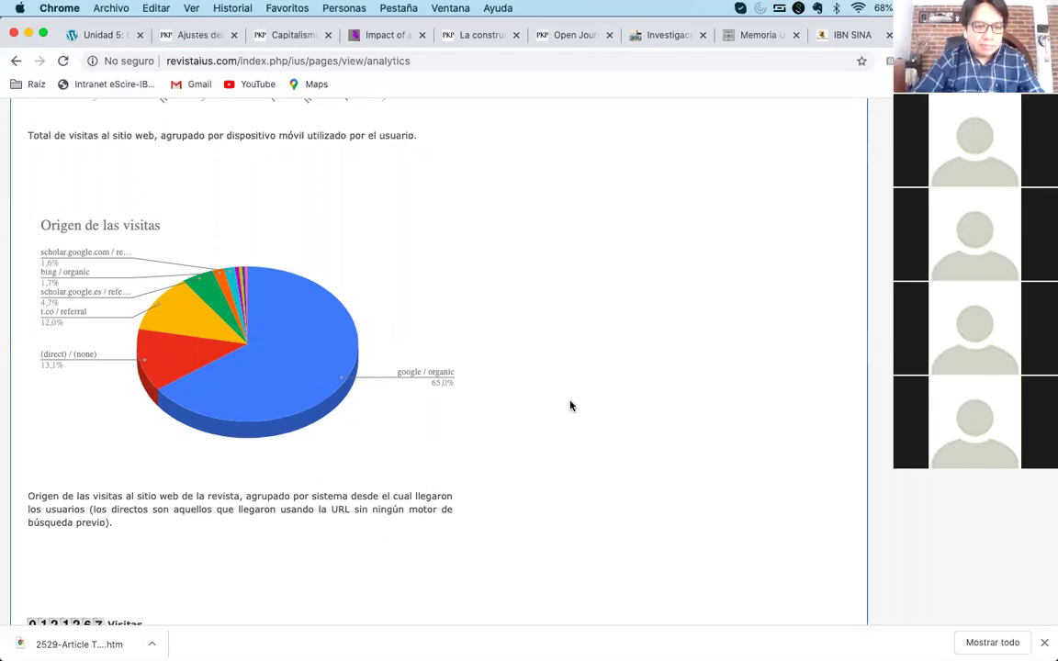
pyautogui.scroll(15, 569, 406)
pyautogui.scroll(12, 569, 406)
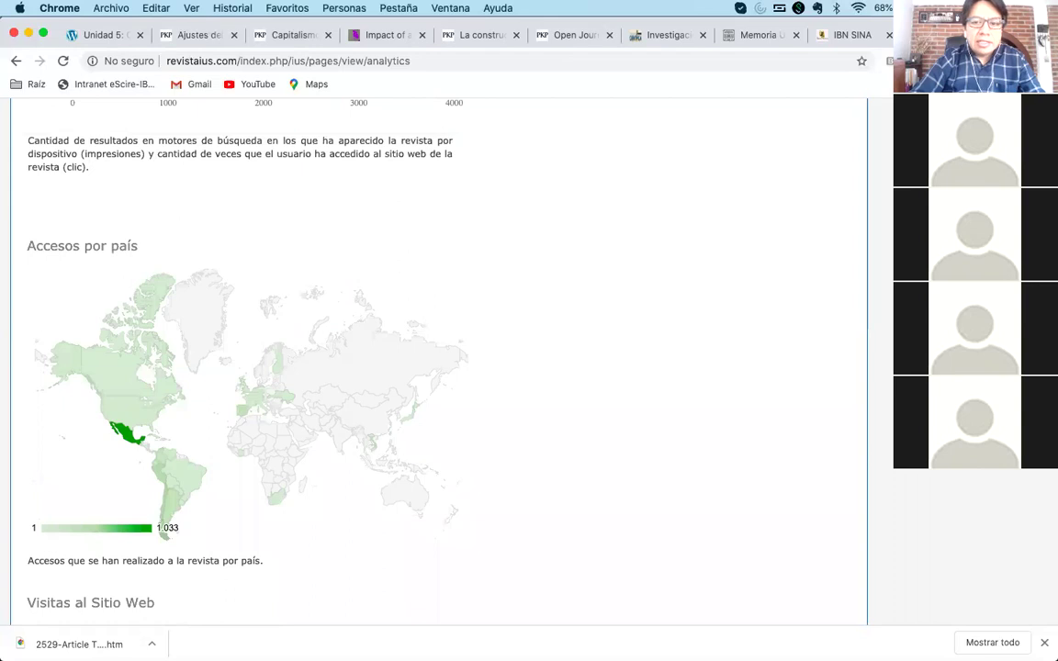
# - Search Google for "google data studio" in a new tab and open the Data Studio site from datastudio.google.com
pyautogui.press('super+t')
pyautogui.write('g')
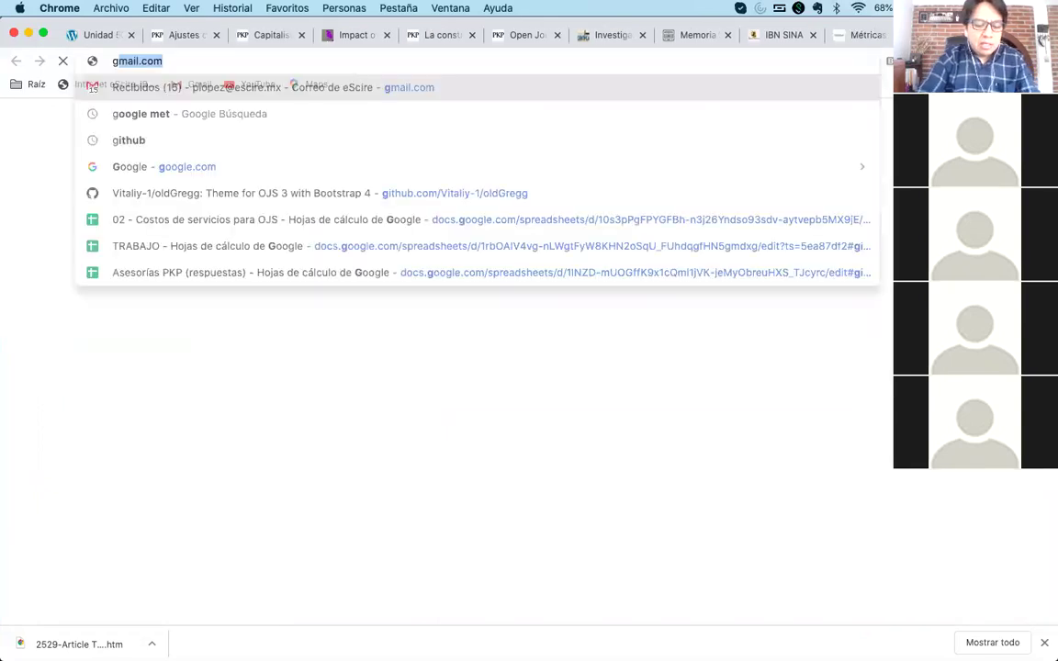
pyautogui.write('oogo')
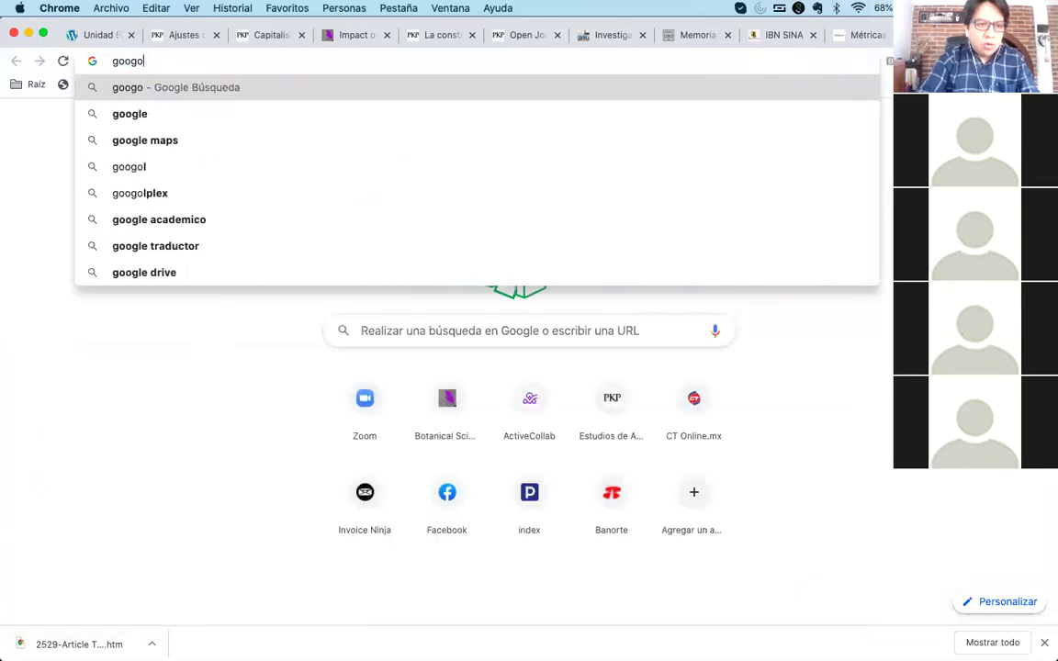
pyautogui.press('BackSpace')
pyautogui.write('le data')
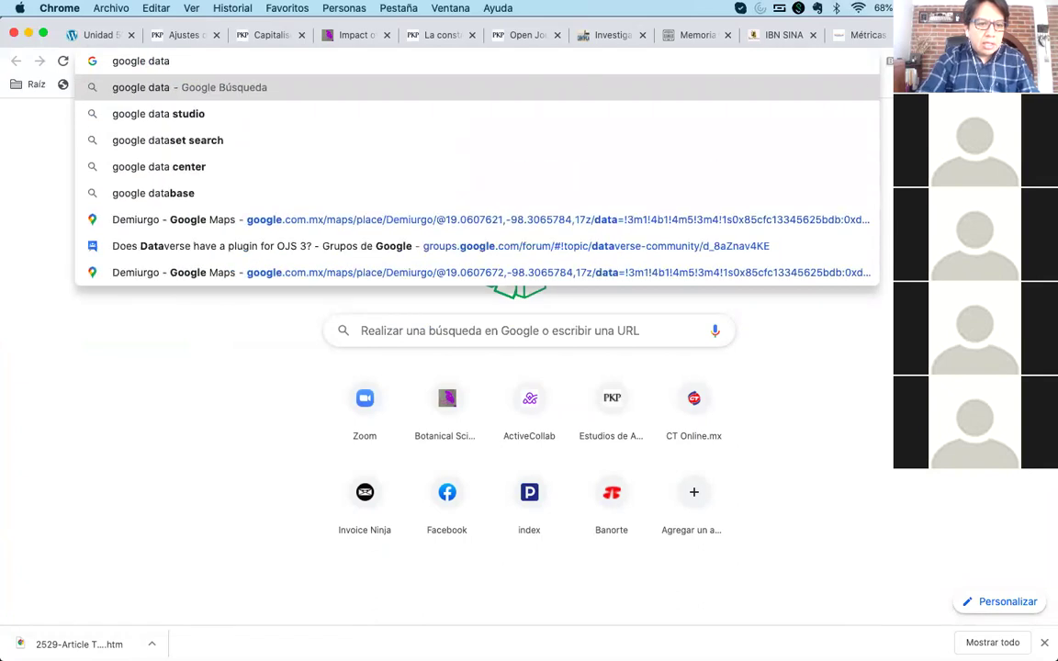
pyautogui.press('Down')
pyautogui.press('Return')
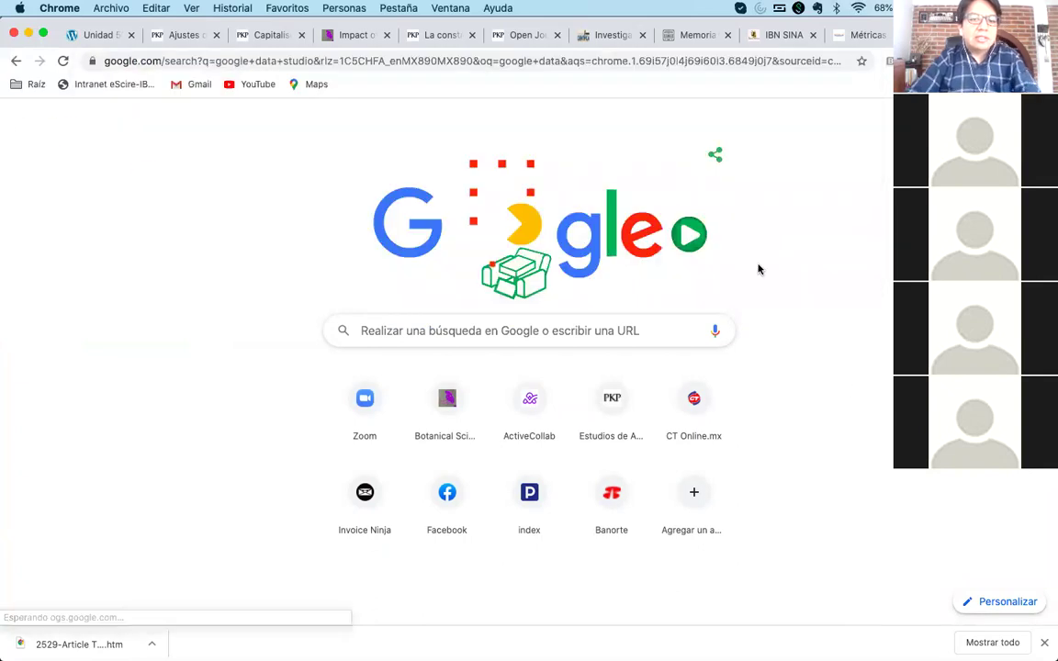
pyautogui.scroll(-3, 609, 300)
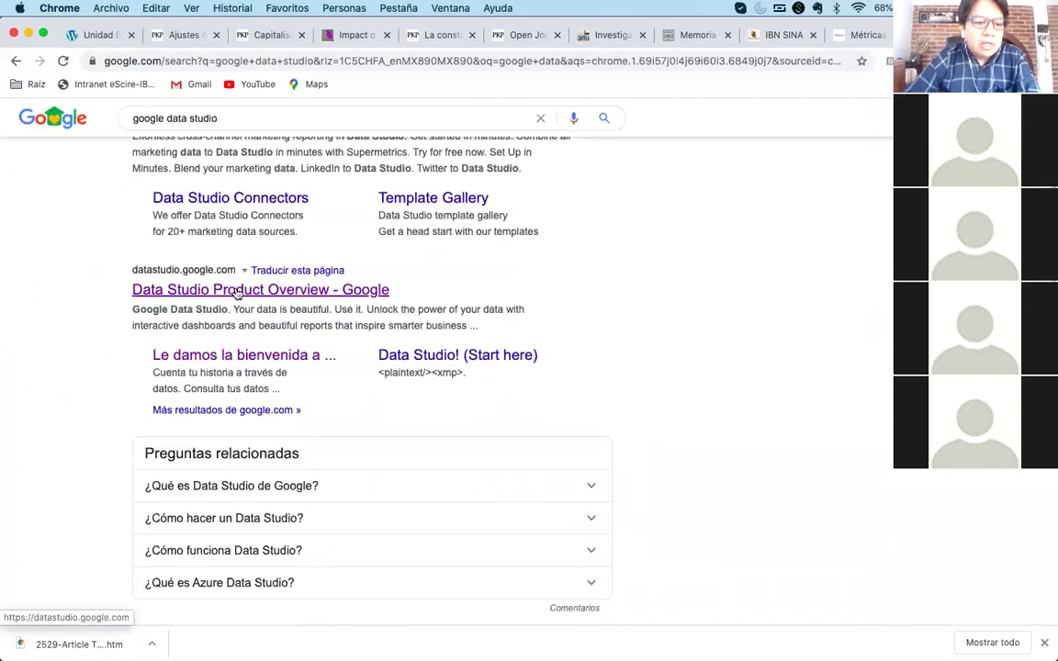
pyautogui.click(235, 291)
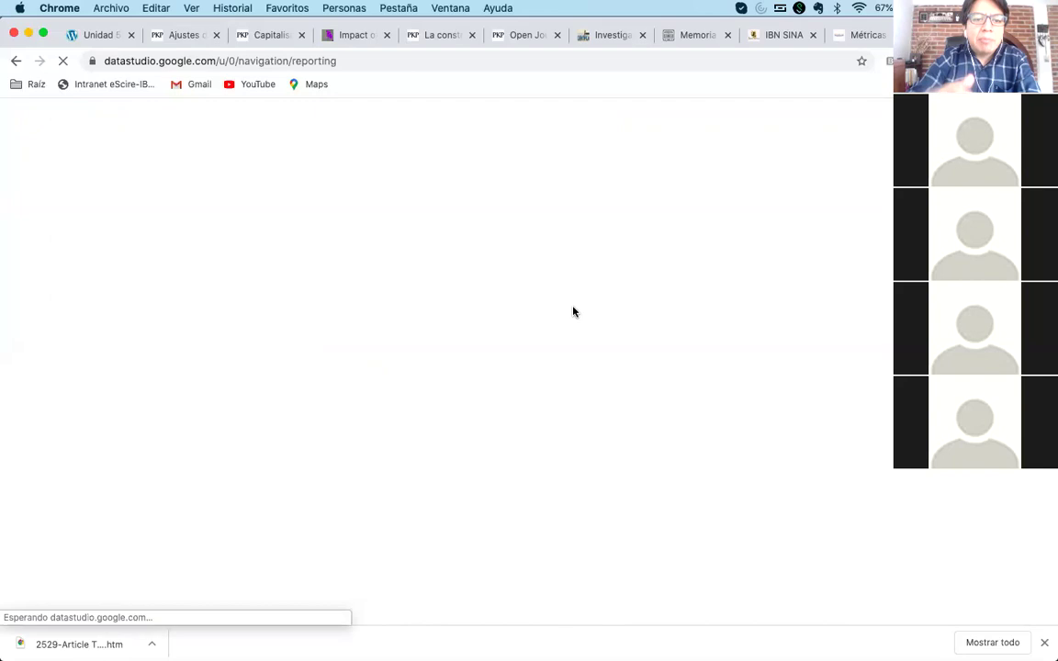
# - Compare the Revista IUS metrics page with the Data Studio reports home, and revisit the Tiempo promedio en la página chart
pyautogui.click(857, 36)
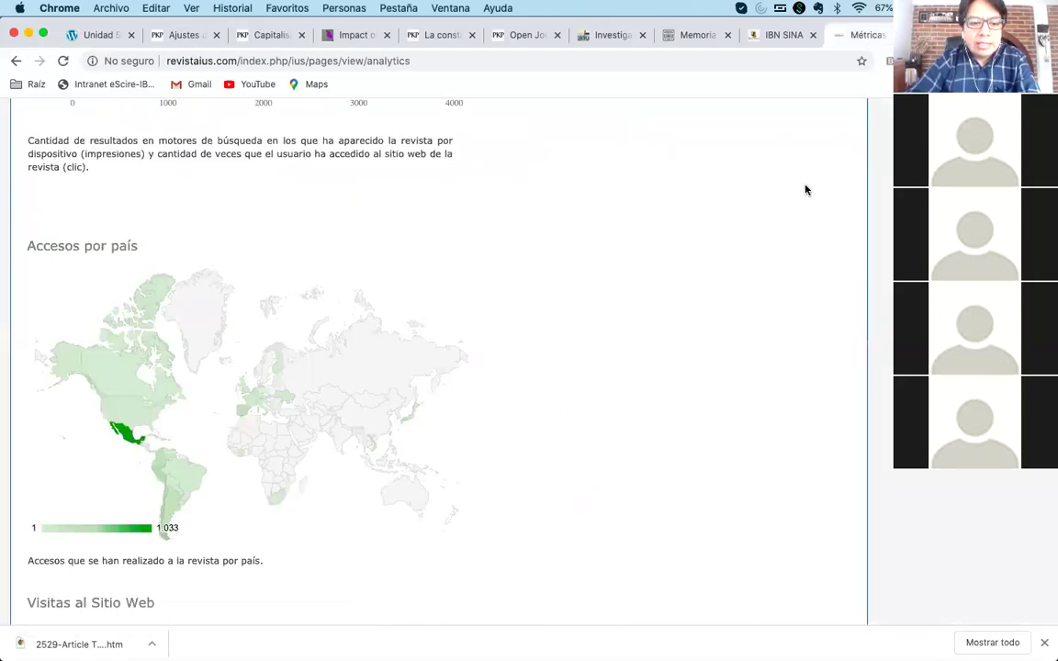
pyautogui.click(918, 35)
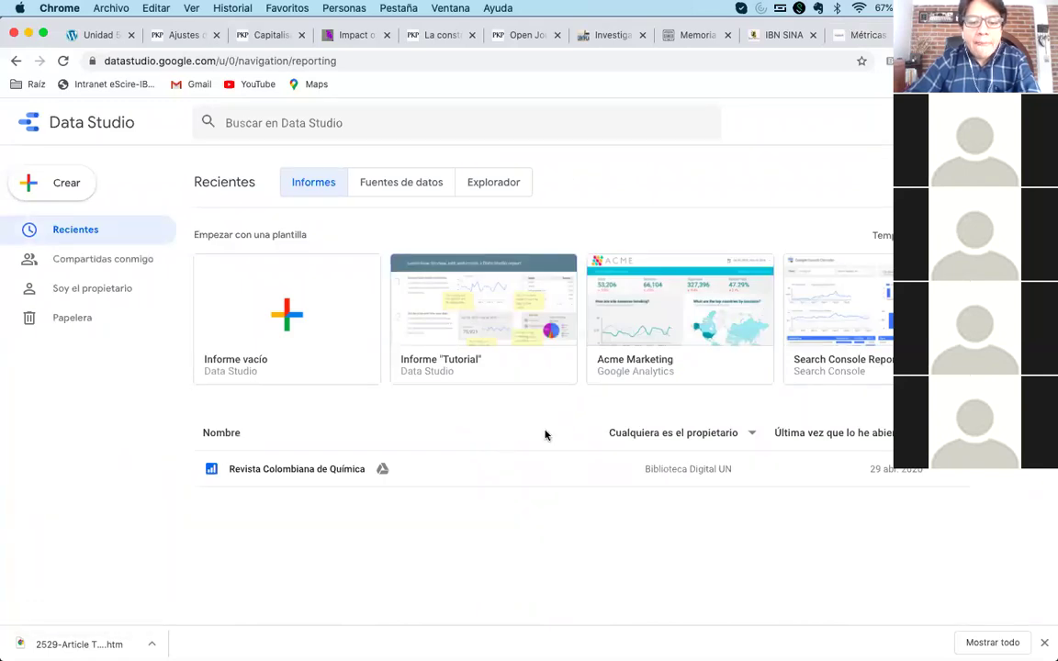
pyautogui.click(854, 35)
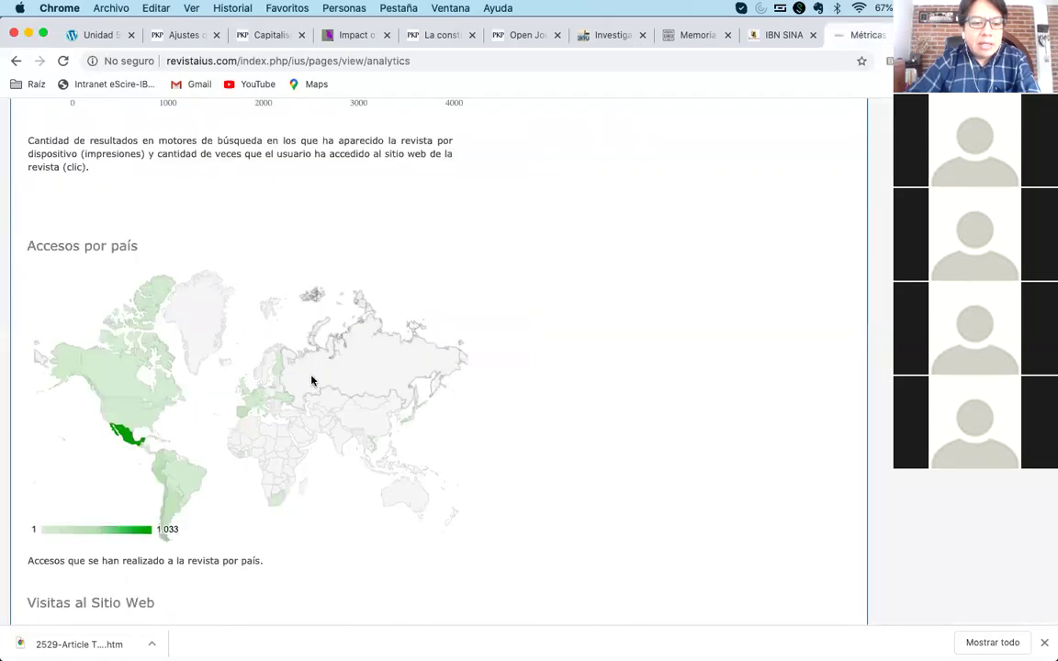
pyautogui.scroll(10, 311, 380)
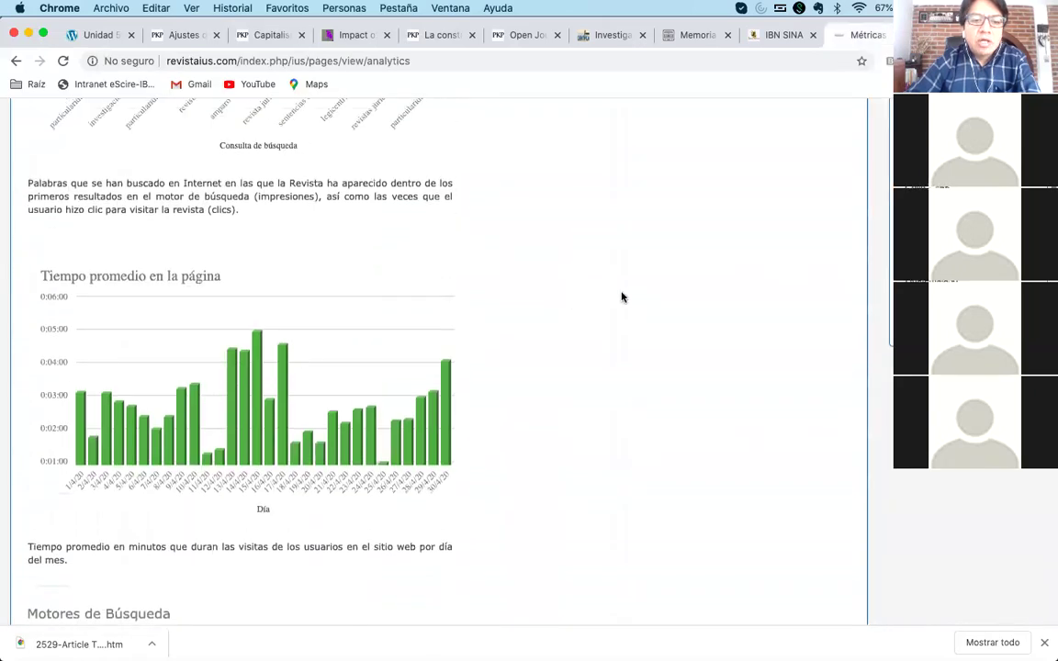
# - Compare the Revista IUS user metrics charts for Abril 2020 with the Data Studio reports home, down to the Visitas al Sitio Web chart
pyautogui.scroll(3, 620, 296)
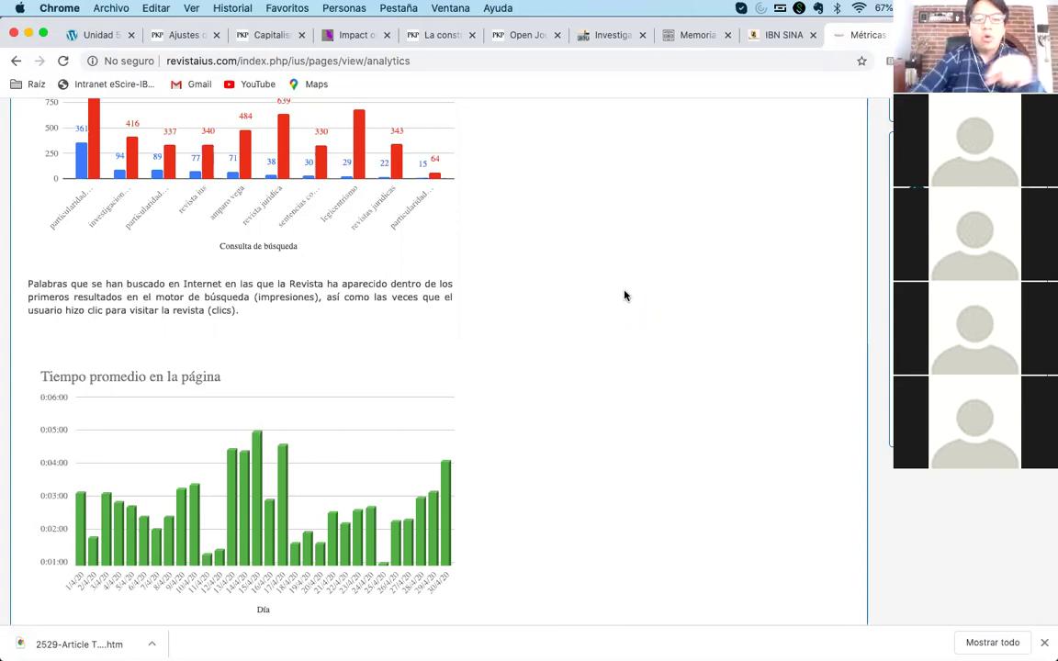
pyautogui.scroll(10, 625, 296)
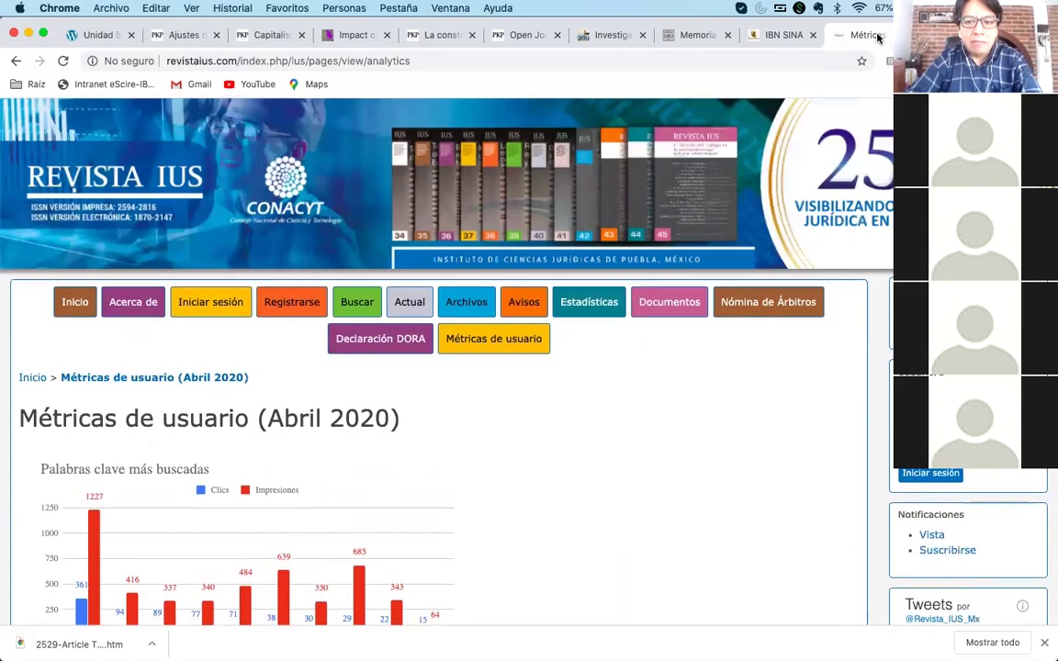
pyautogui.click(918, 35)
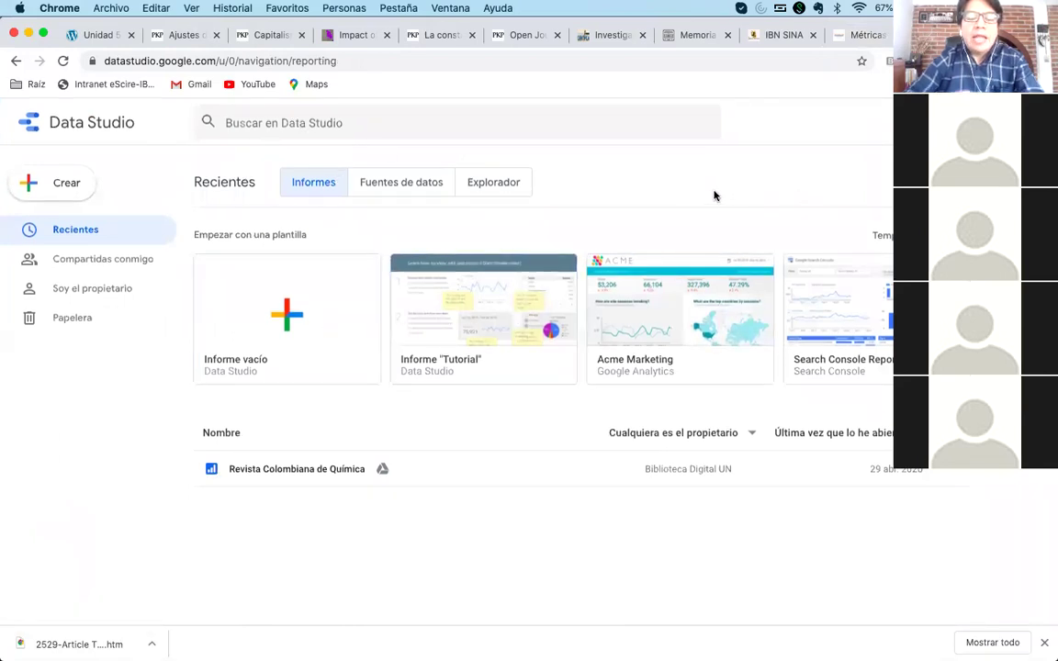
pyautogui.click(845, 35)
pyautogui.scroll(-10, 592, 392)
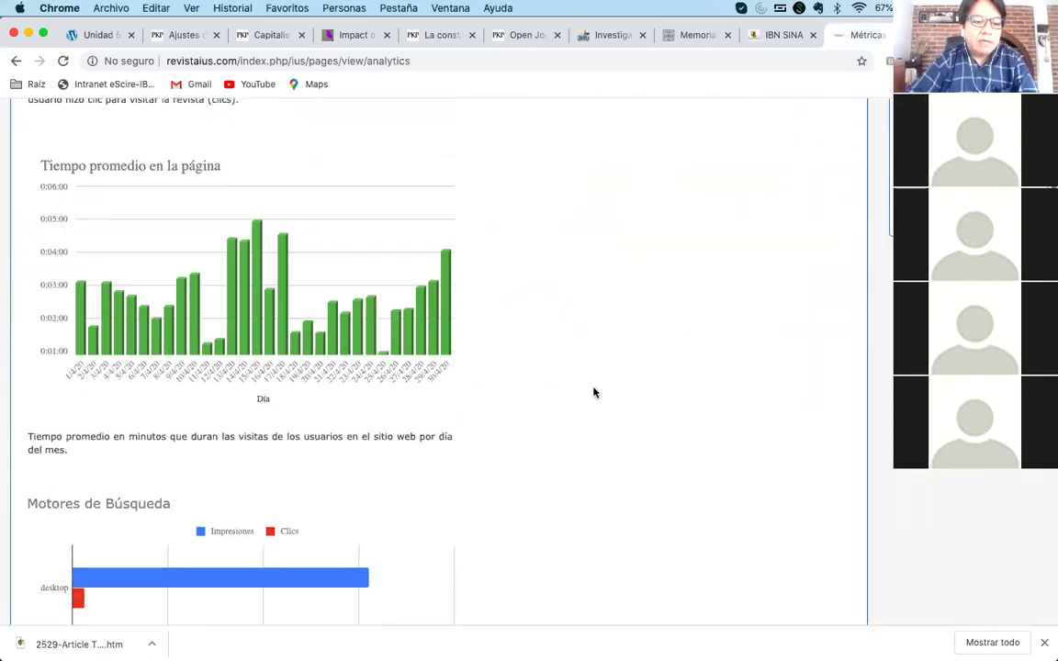
pyautogui.scroll(-10, 592, 392)
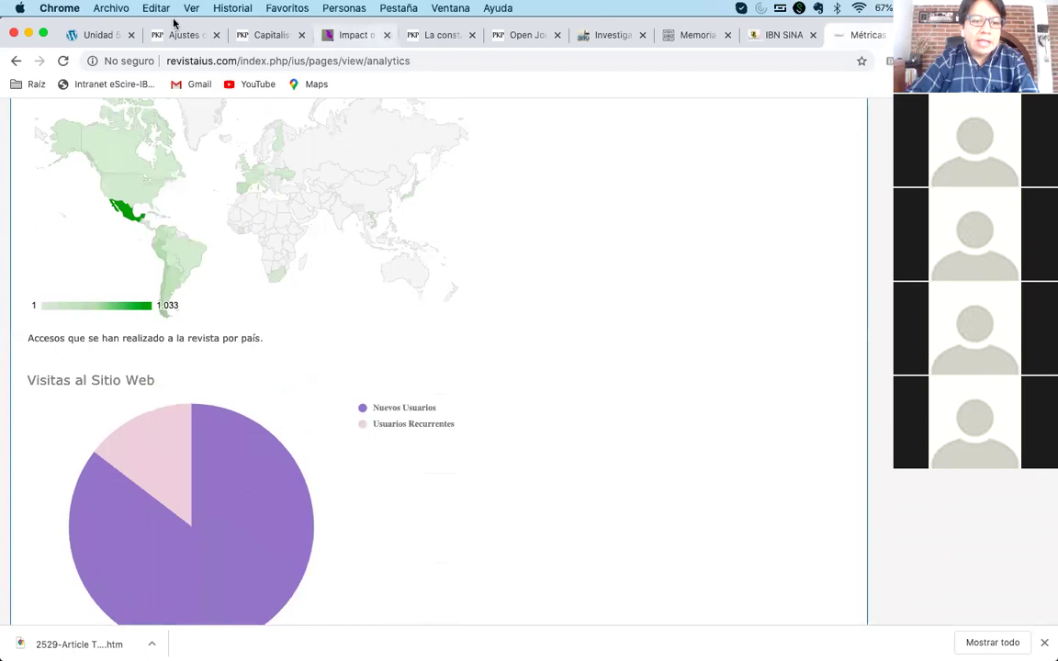
# - Return to the demo journal's plugin list and review the RSS/Atom feeds and Artículos recomendados del autor/a modules
pyautogui.click(179, 35)
pyautogui.scroll(-1, 556, 290)
pyautogui.scroll(-3, 555, 289)
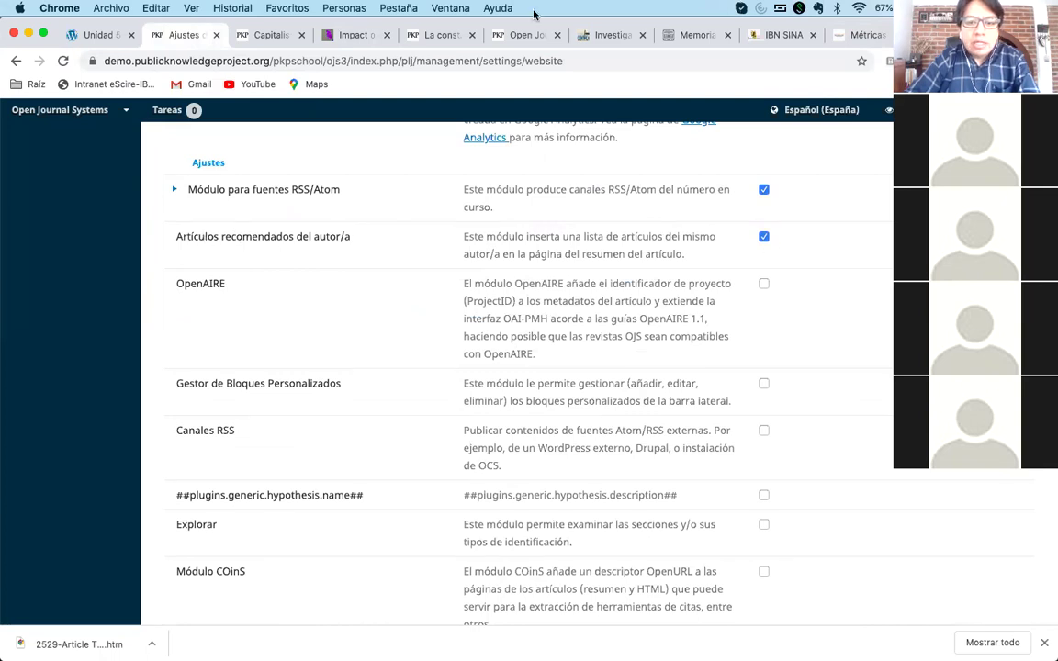
# - Load the Botanical Sciences journal home page by shortening the open article's address to index.php/botanicalSciences/
pyautogui.click(351, 35)
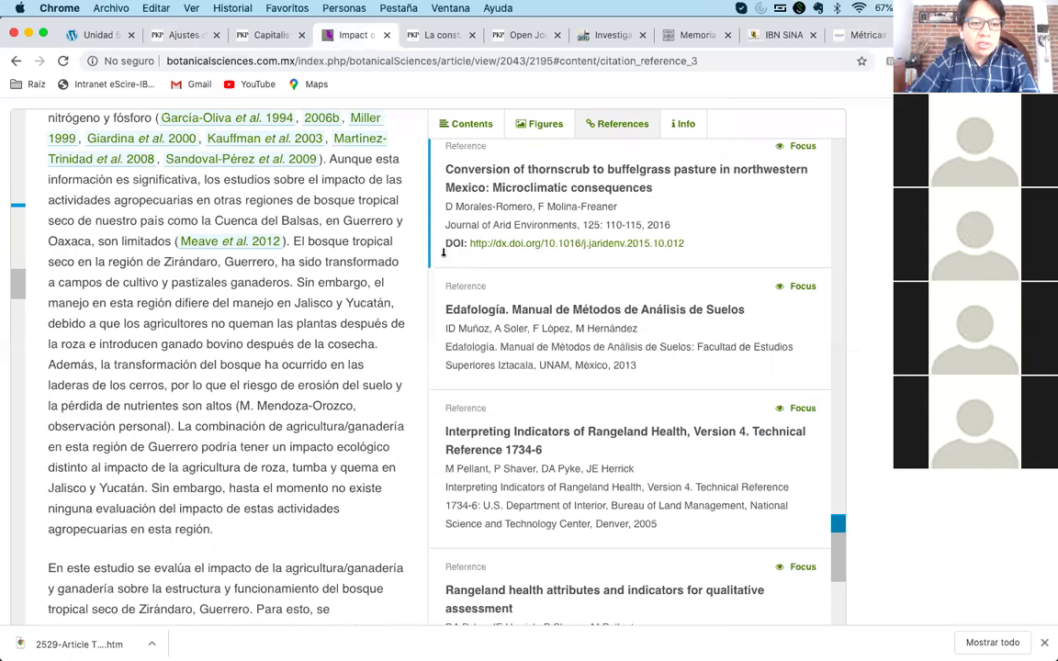
pyautogui.click(341, 60)
pyautogui.click(343, 60)
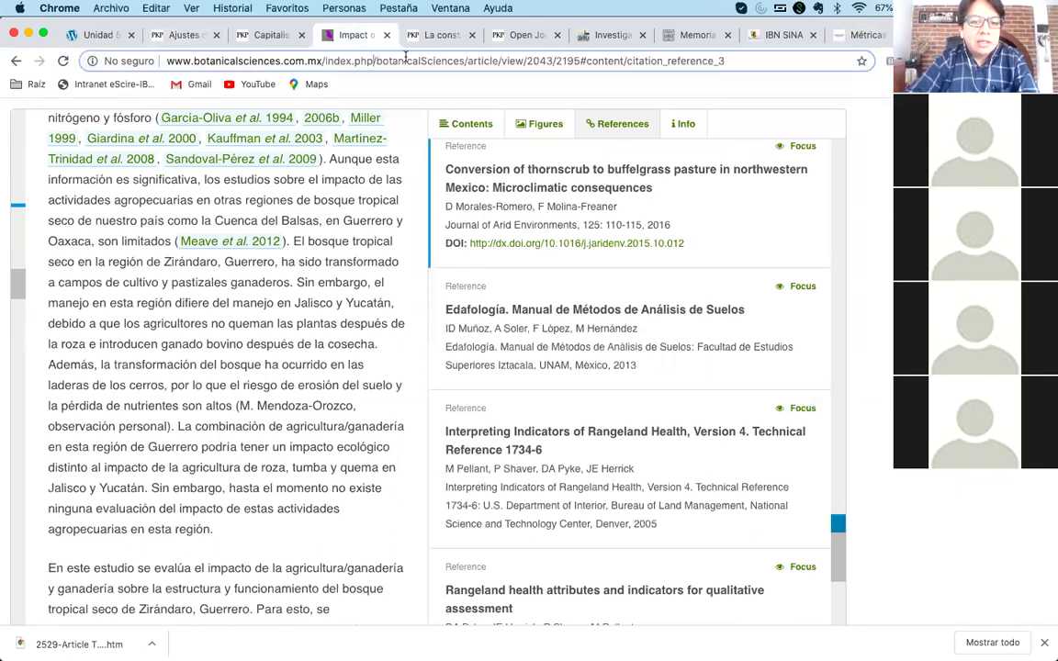
pyautogui.moveTo(466, 61); pyautogui.dragTo(739, 91)
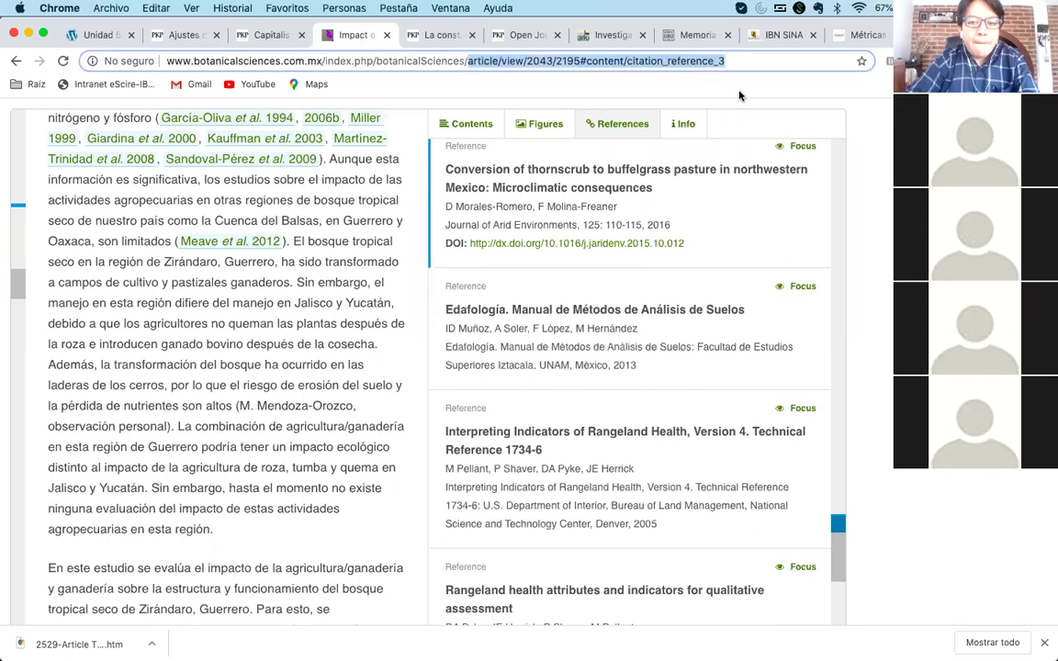
pyautogui.press('BackSpace')
pyautogui.press('Return')
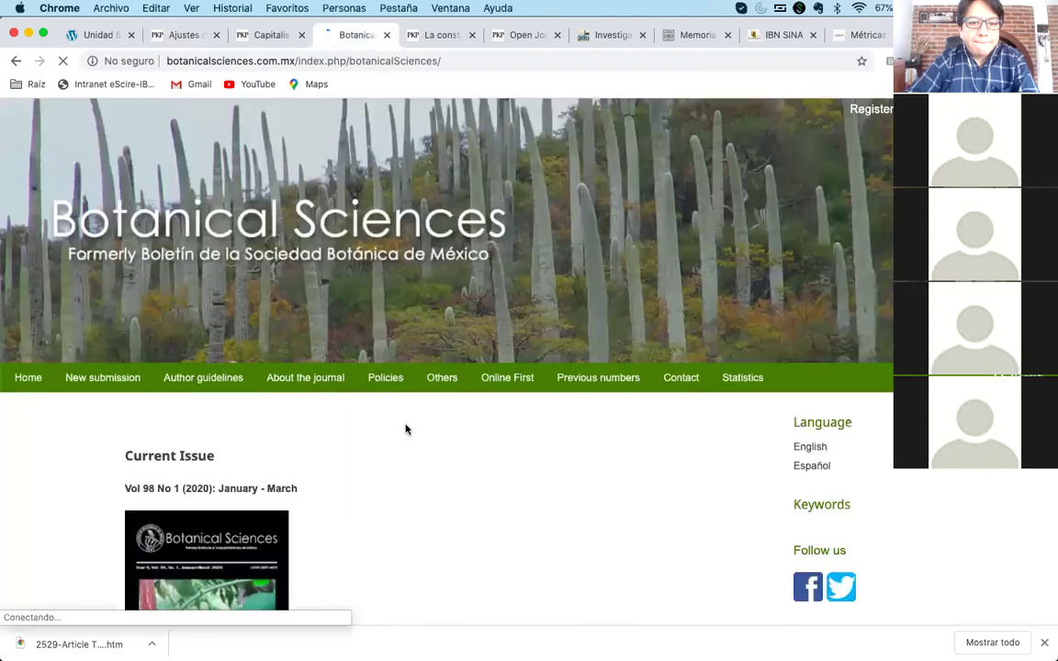
# - Browse the current issue's articles and open the one on landrace diversity of domesticated squashes and gourds in Peru
pyautogui.scroll(-10, 460, 441)
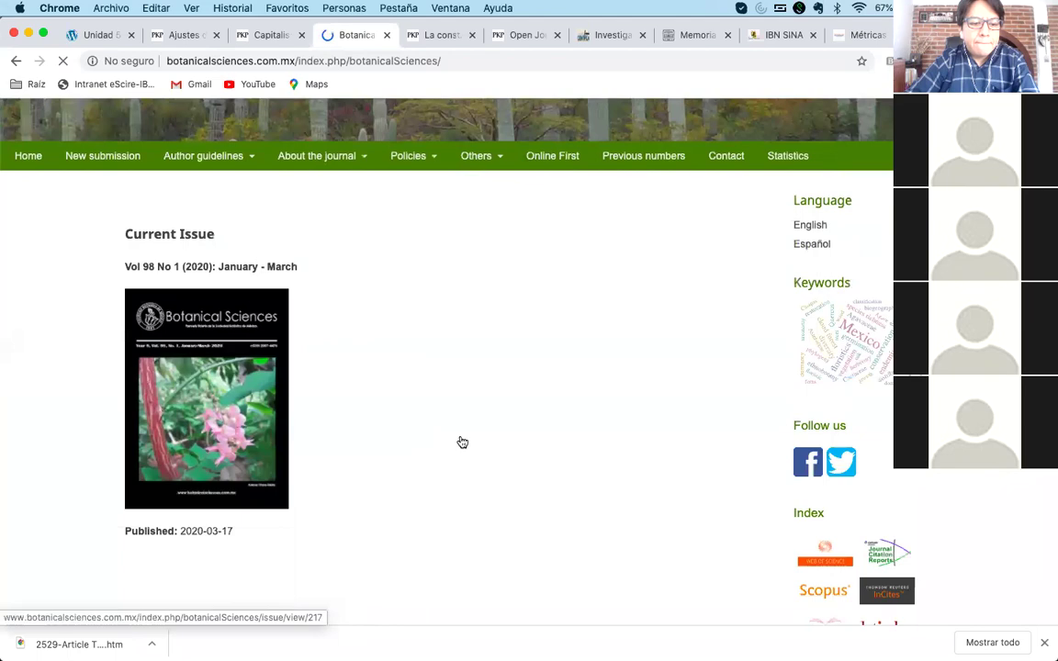
pyautogui.scroll(-10, 460, 441)
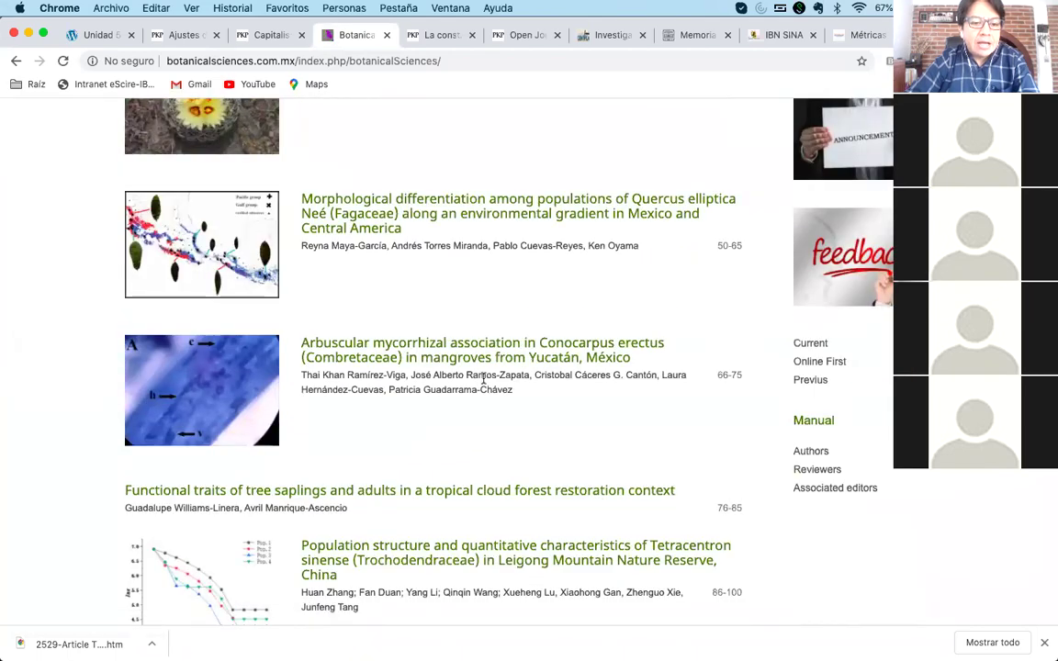
pyautogui.scroll(-6, 477, 404)
pyautogui.scroll(-2, 484, 381)
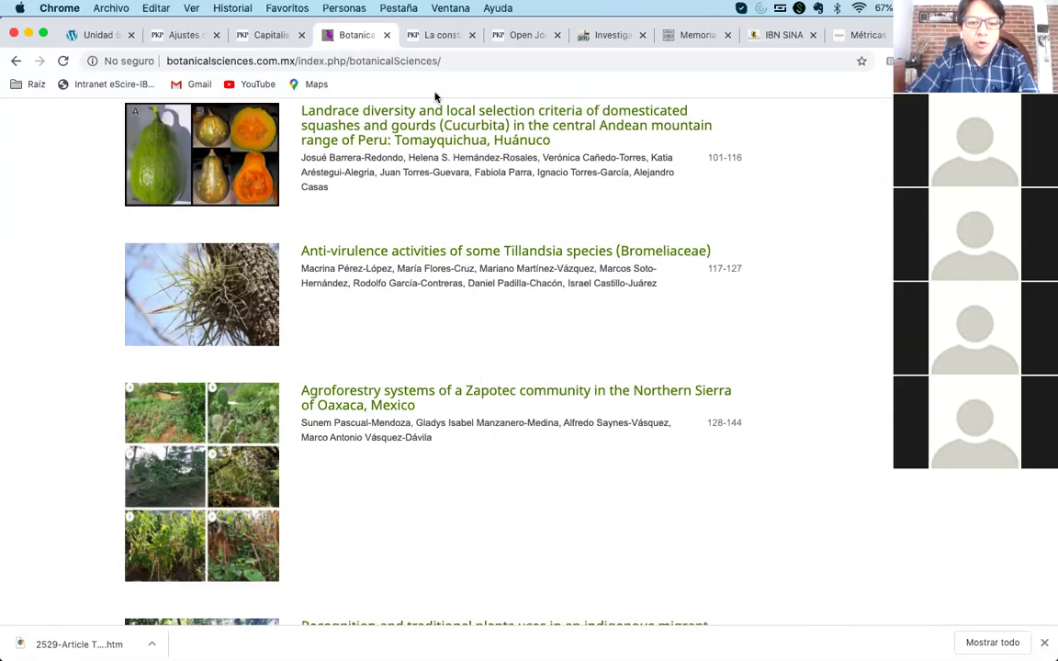
pyautogui.click(374, 111)
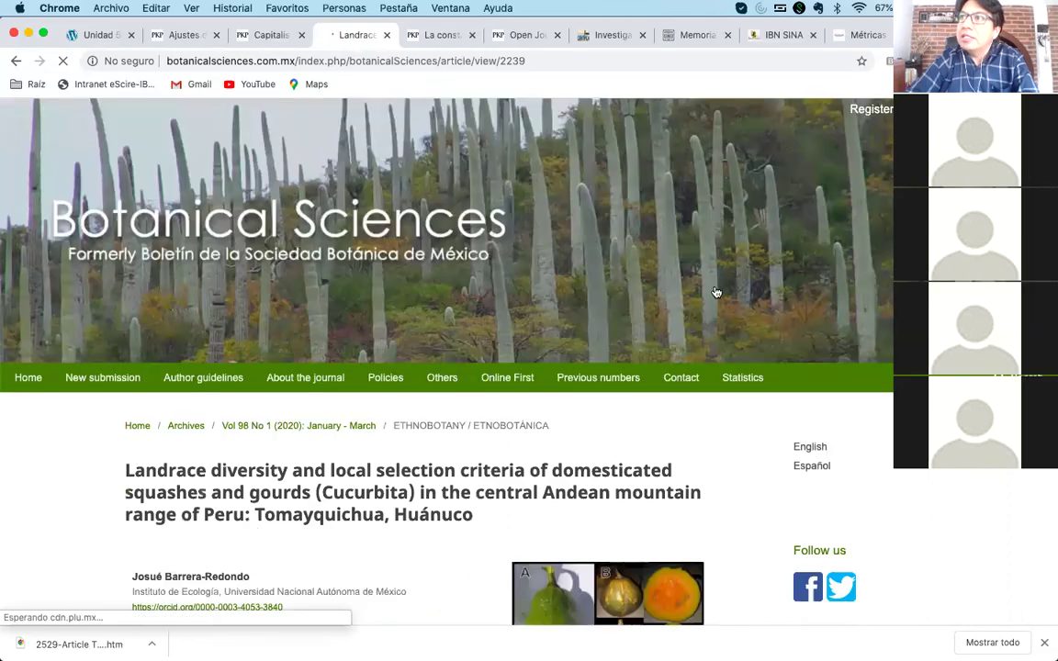
# - Examine the squash article's abstract, metrics and references for recommended articles by the same author, checking against the plugin list
pyautogui.scroll(-7, 561, 361)
pyautogui.scroll(-8, 437, 358)
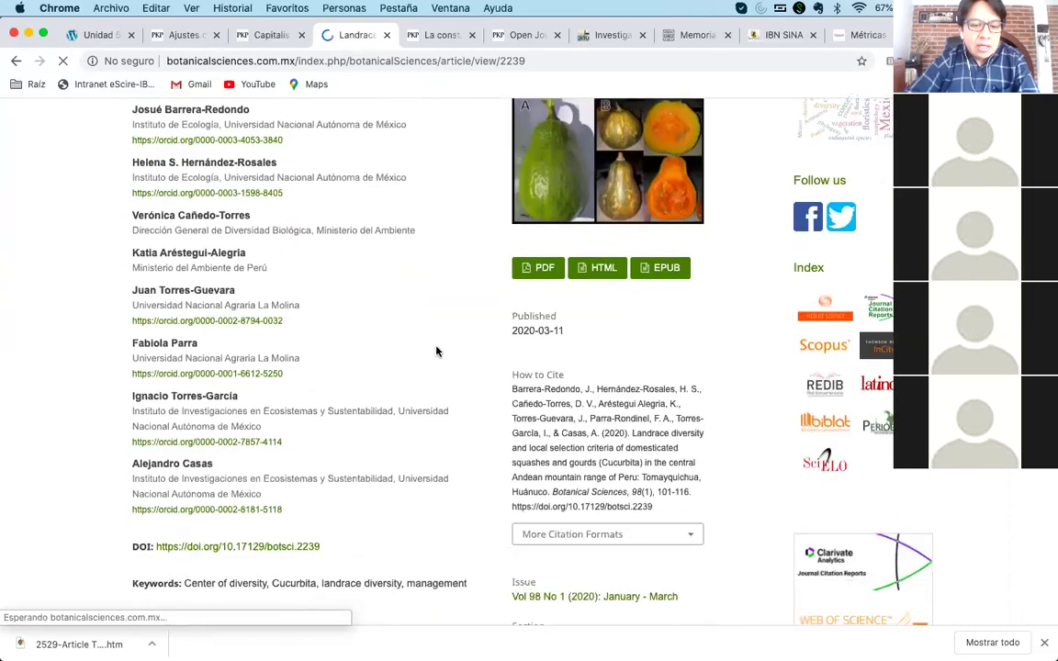
pyautogui.scroll(-4, 437, 352)
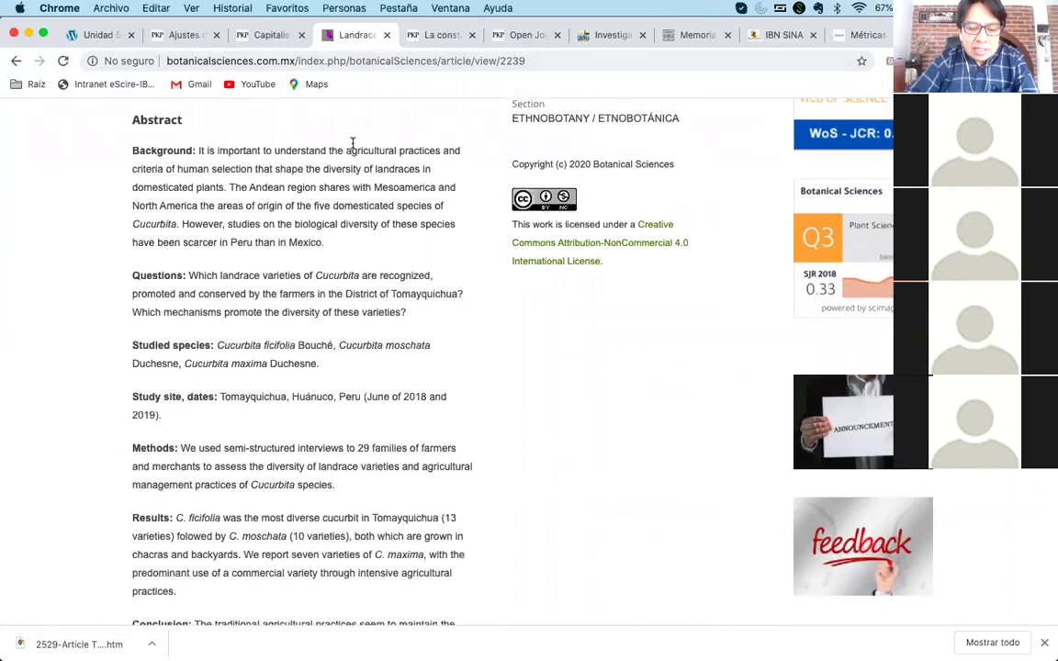
pyautogui.press('super+2')
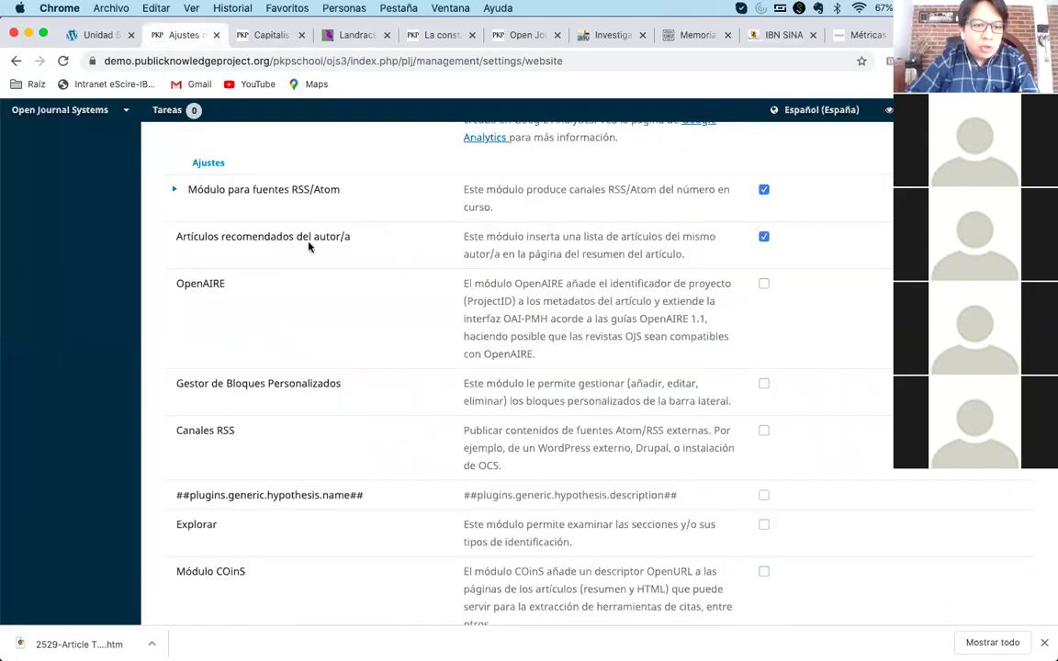
pyautogui.click(350, 37)
pyautogui.scroll(-10, 427, 338)
pyautogui.scroll(-15, 427, 335)
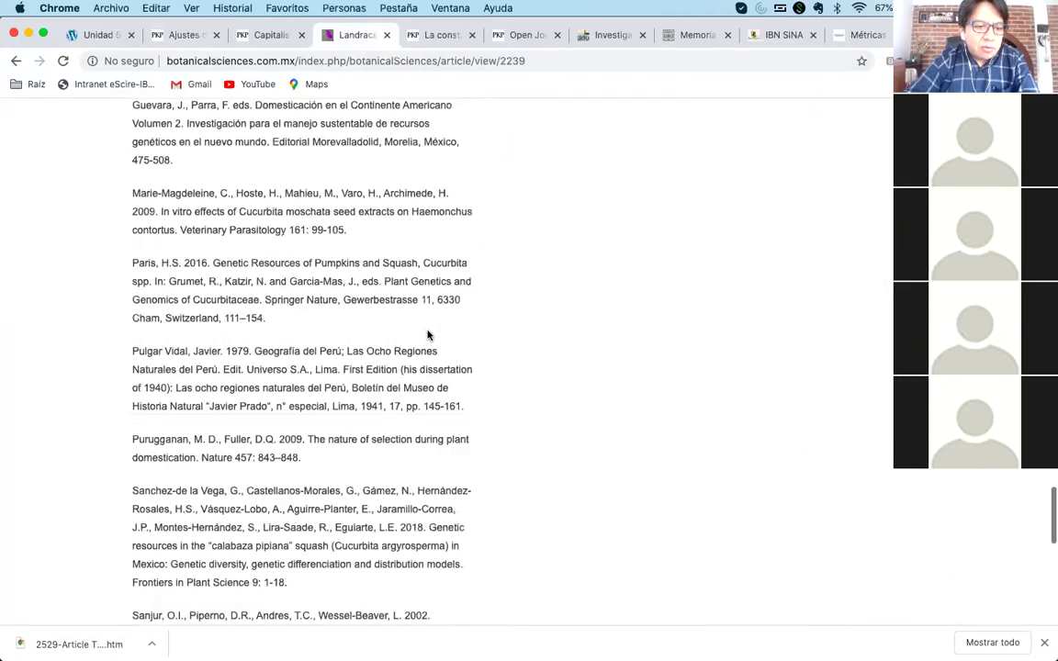
pyautogui.scroll(-8, 427, 335)
pyautogui.scroll(20, 427, 335)
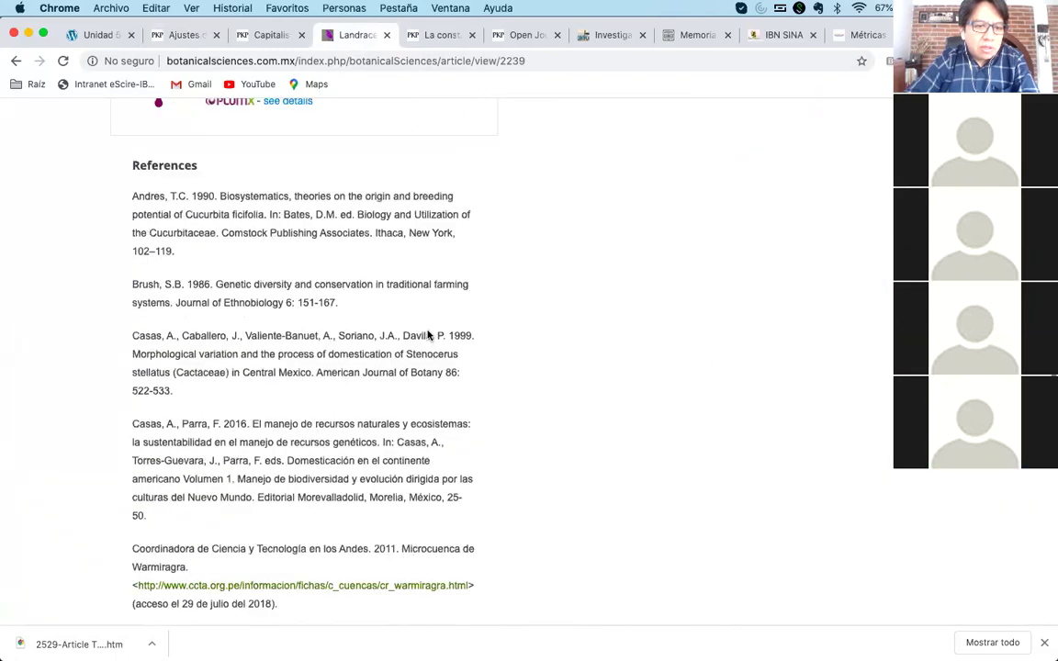
pyautogui.scroll(10, 427, 336)
# - Recheck the Artículos recomendados del autor/a plugin entry, and inspect the squash article from its author list to the page footer
pyautogui.click(181, 34)
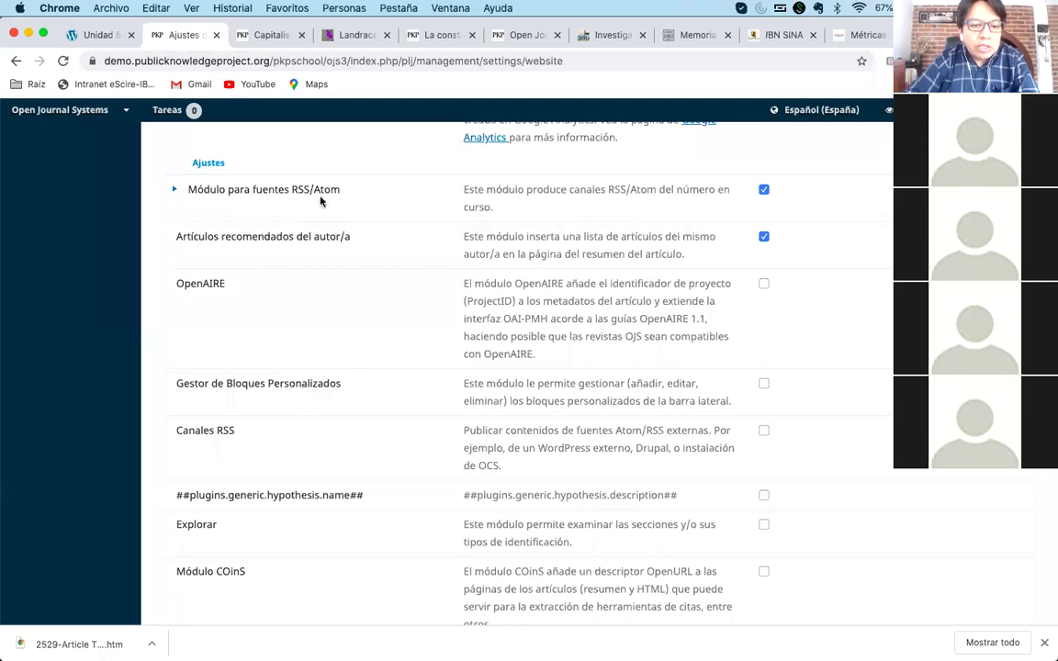
pyautogui.click(356, 35)
pyautogui.scroll(-5, 375, 245)
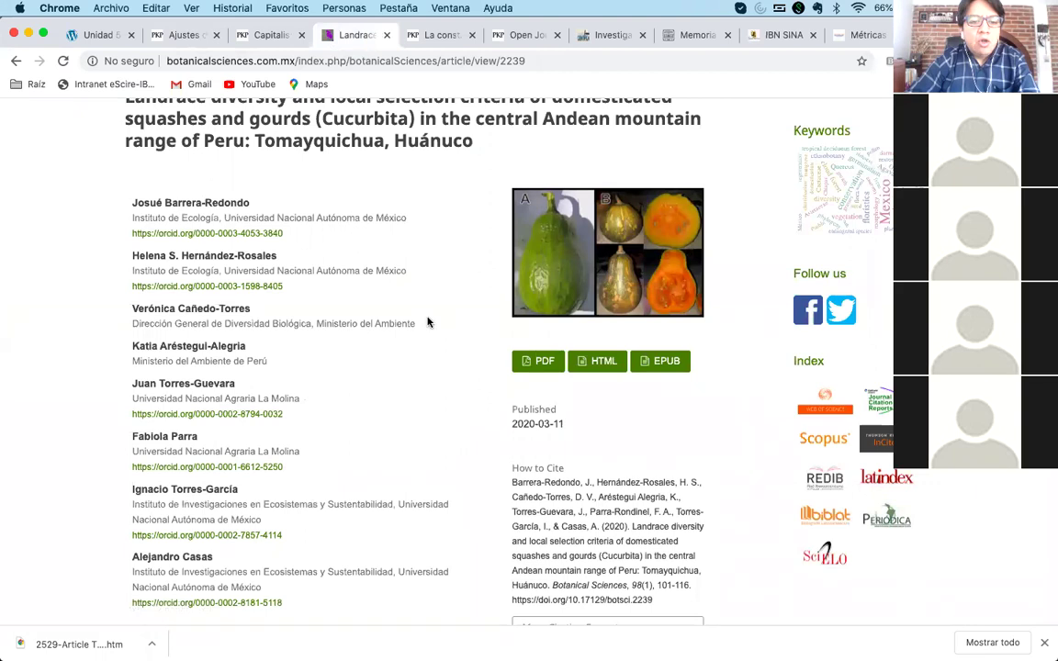
pyautogui.scroll(-1, 427, 401)
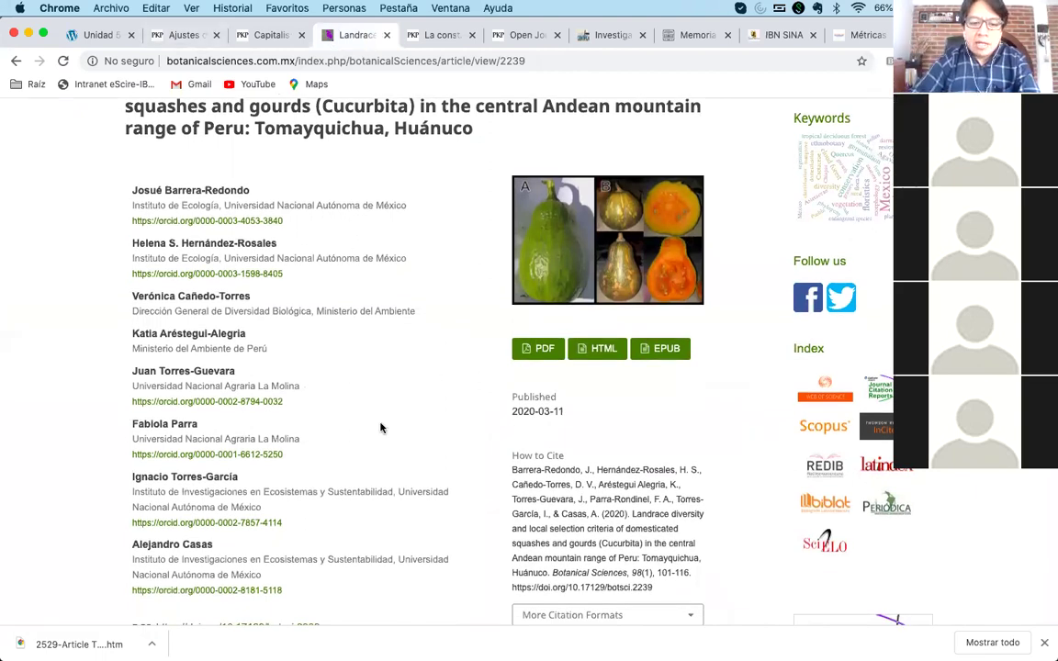
pyautogui.scroll(-5, 380, 425)
pyautogui.scroll(-20, 380, 425)
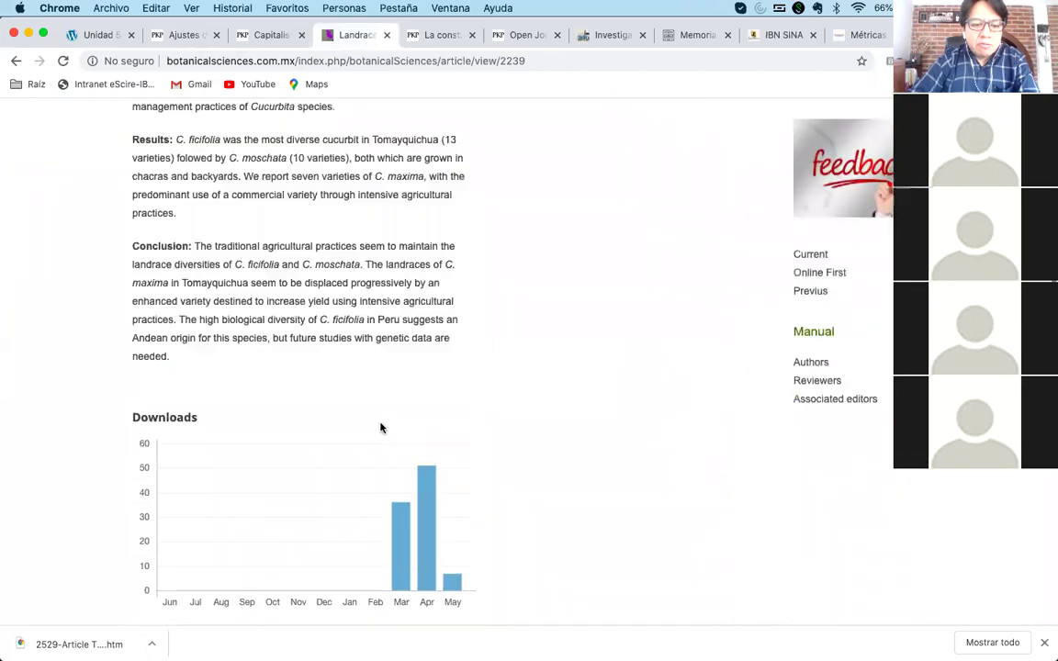
pyautogui.scroll(-20, 380, 425)
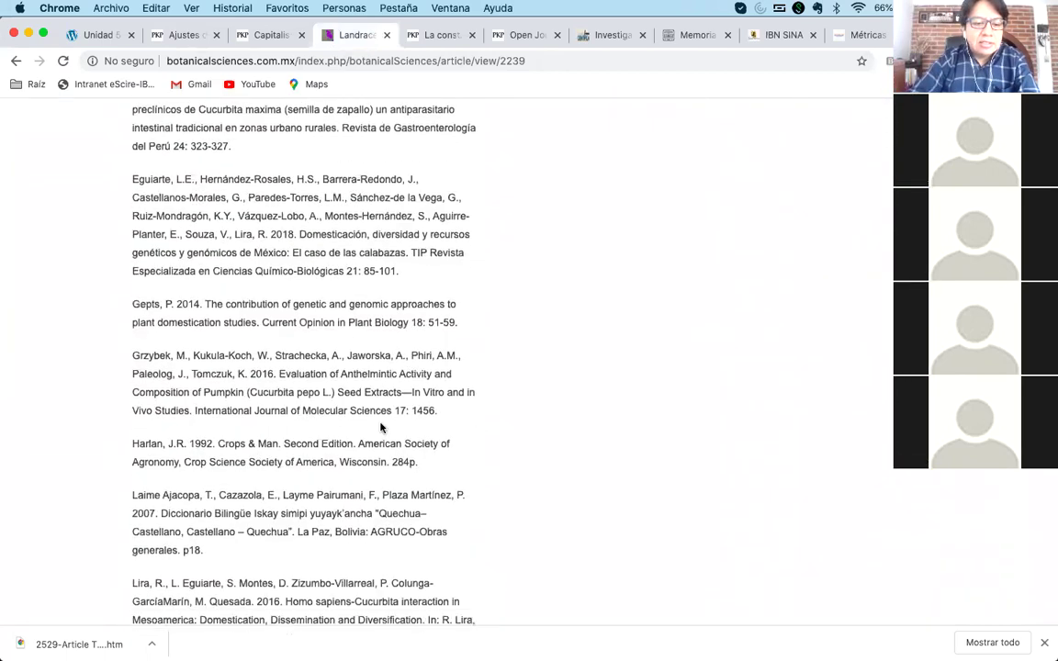
pyautogui.scroll(-10, 380, 427)
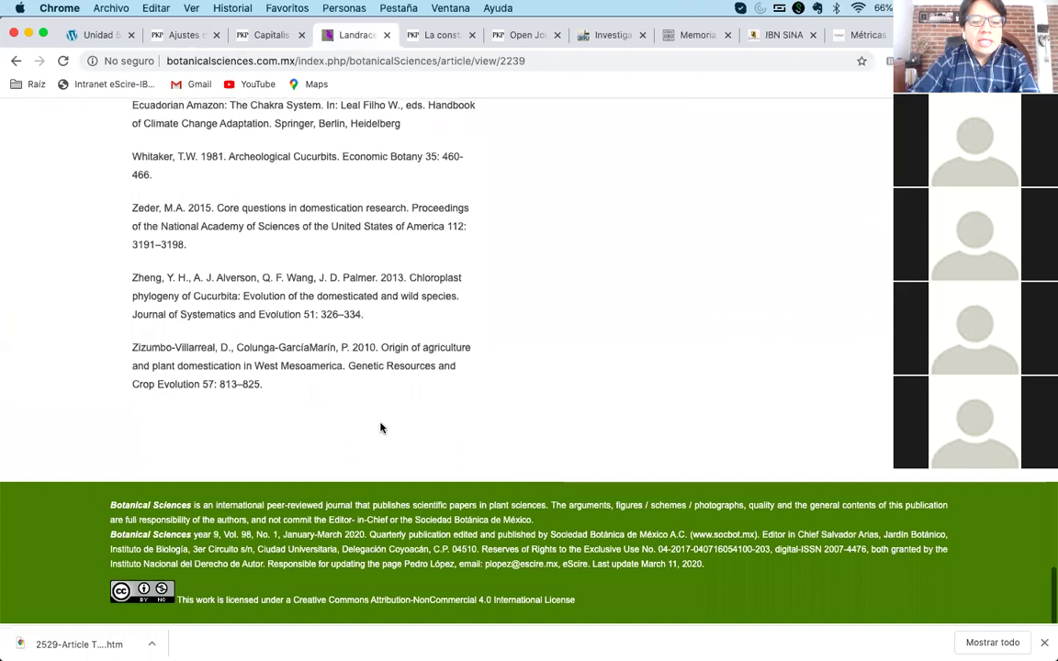
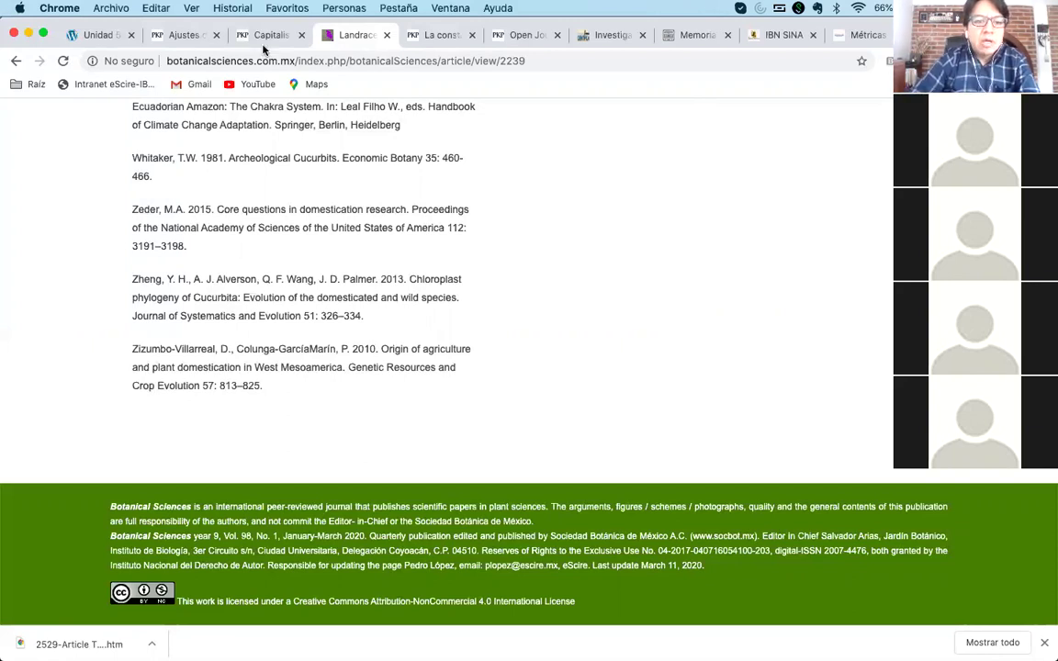
# - Go back to the Botanical Sciences issue and open the article "A few islands of preliminary research among a sea of unknown"
pyautogui.scroll(6, 261, 264)
pyautogui.scroll(15, 261, 266)
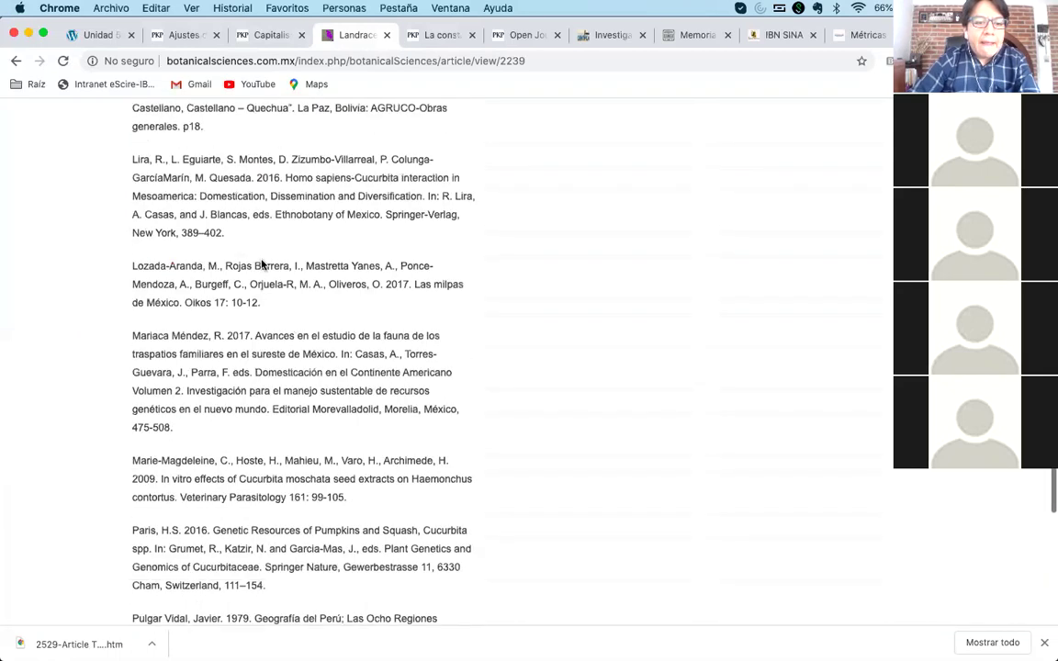
pyautogui.click(13, 60)
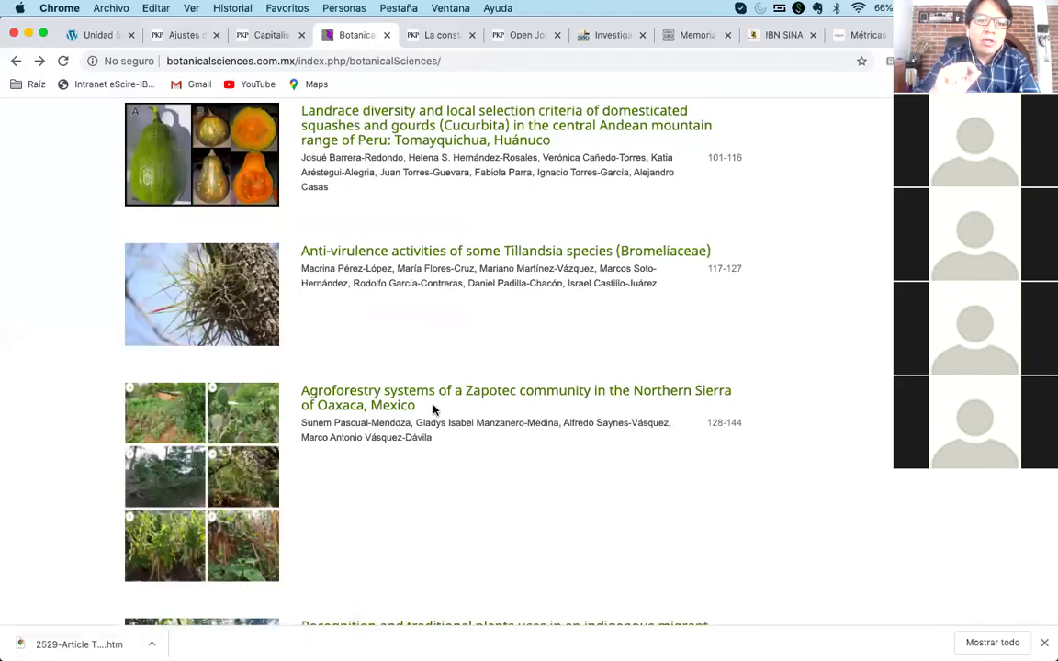
pyautogui.scroll(-2, 478, 395)
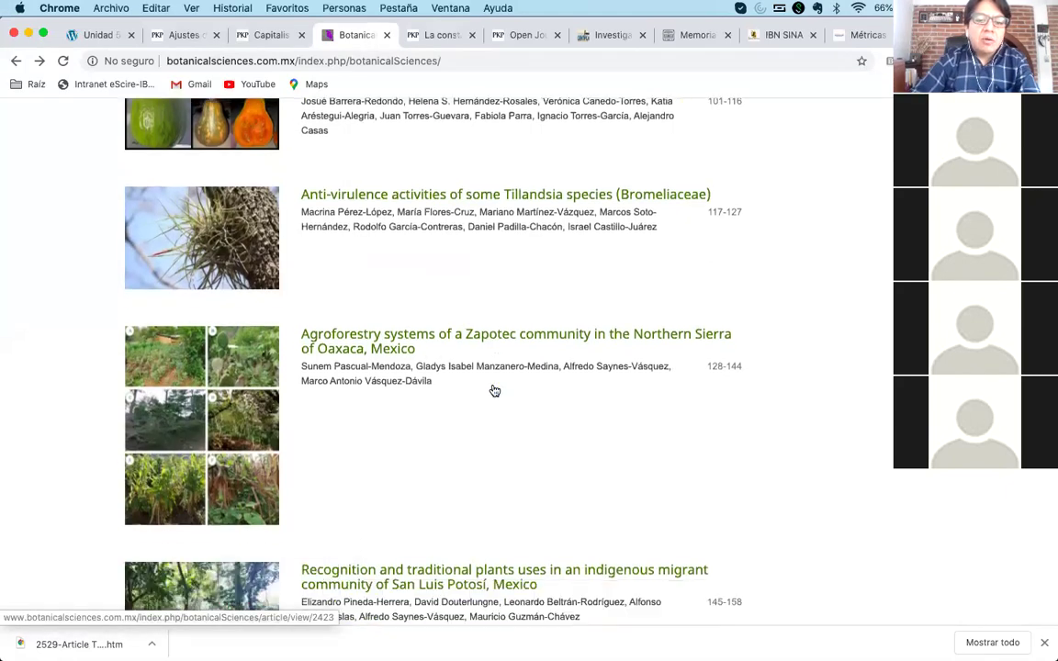
pyautogui.scroll(-15, 493, 390)
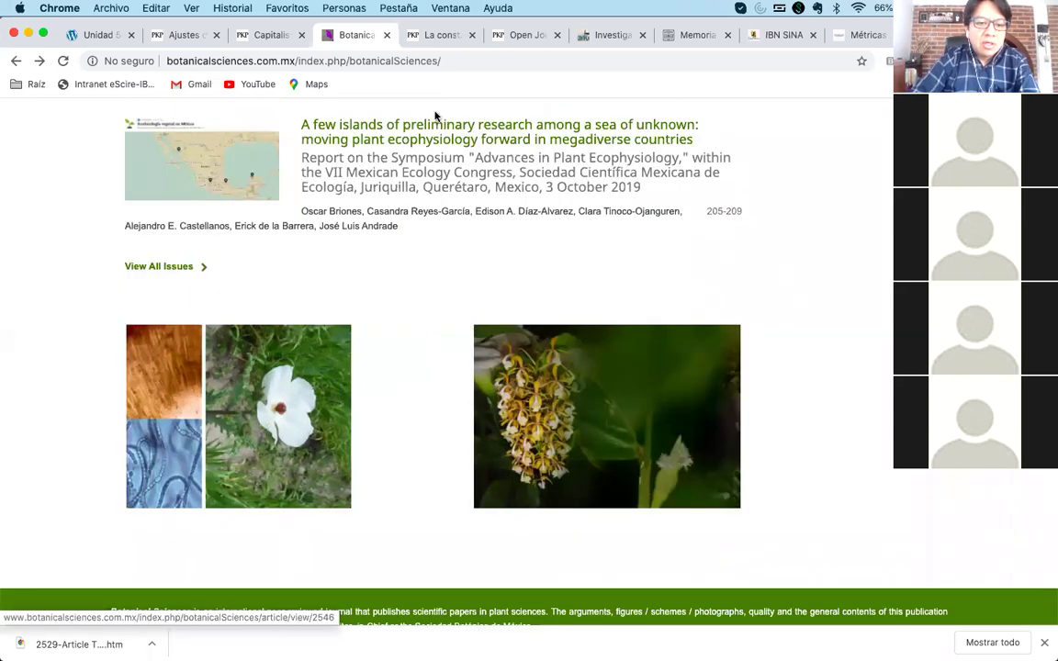
pyautogui.click(420, 135)
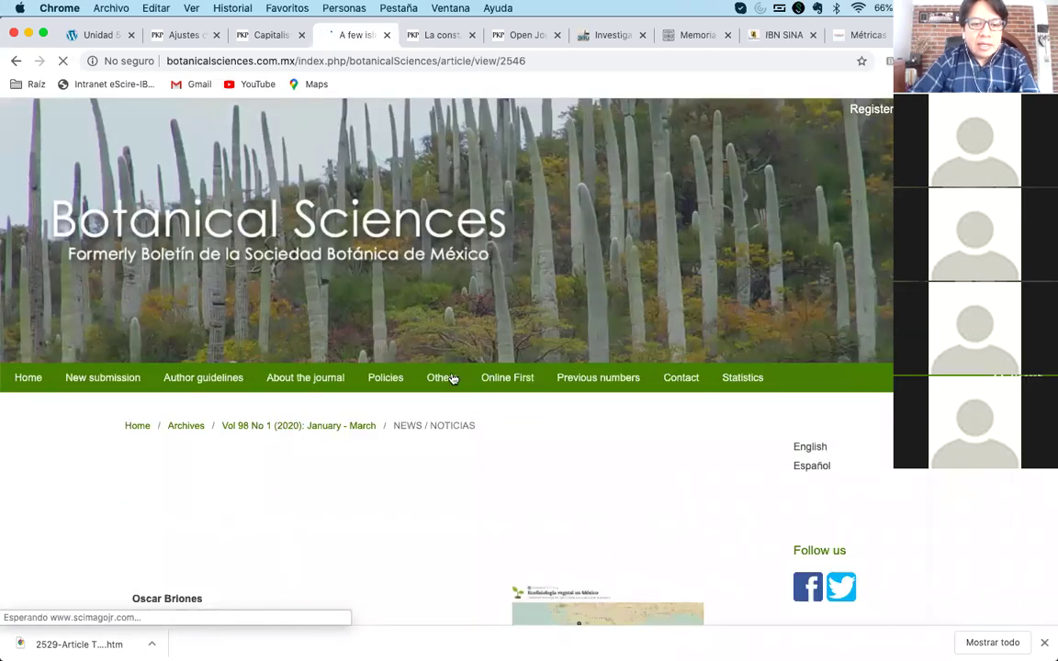
# - Examine the article's Downloads chart, author biographies and the related article link above the References
pyautogui.scroll(-8, 451, 382)
pyautogui.scroll(-12, 451, 382)
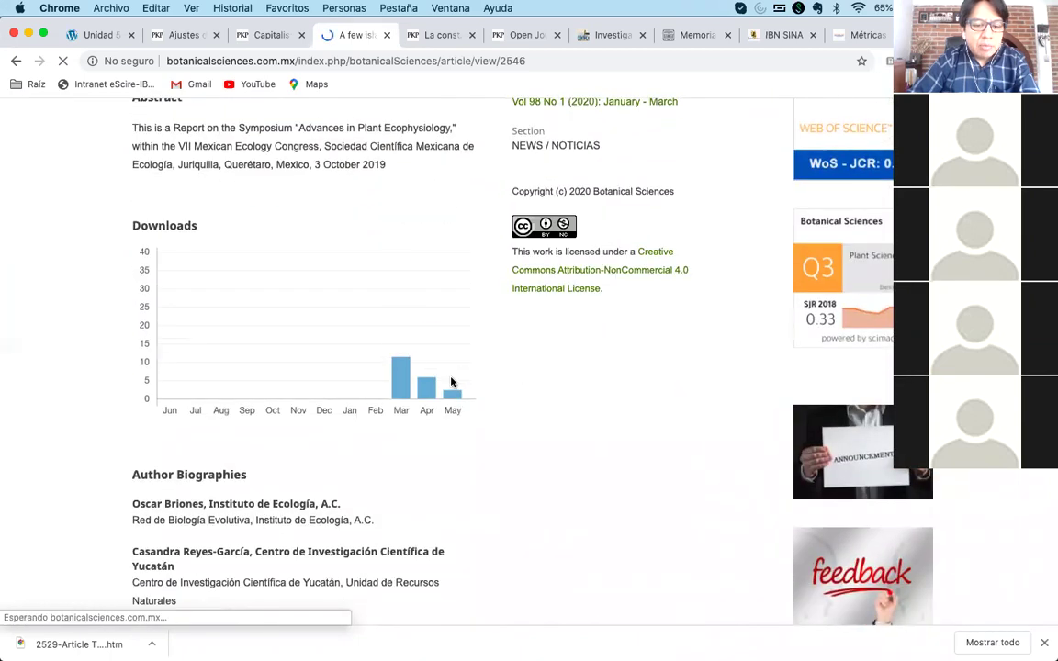
pyautogui.scroll(-1, 451, 382)
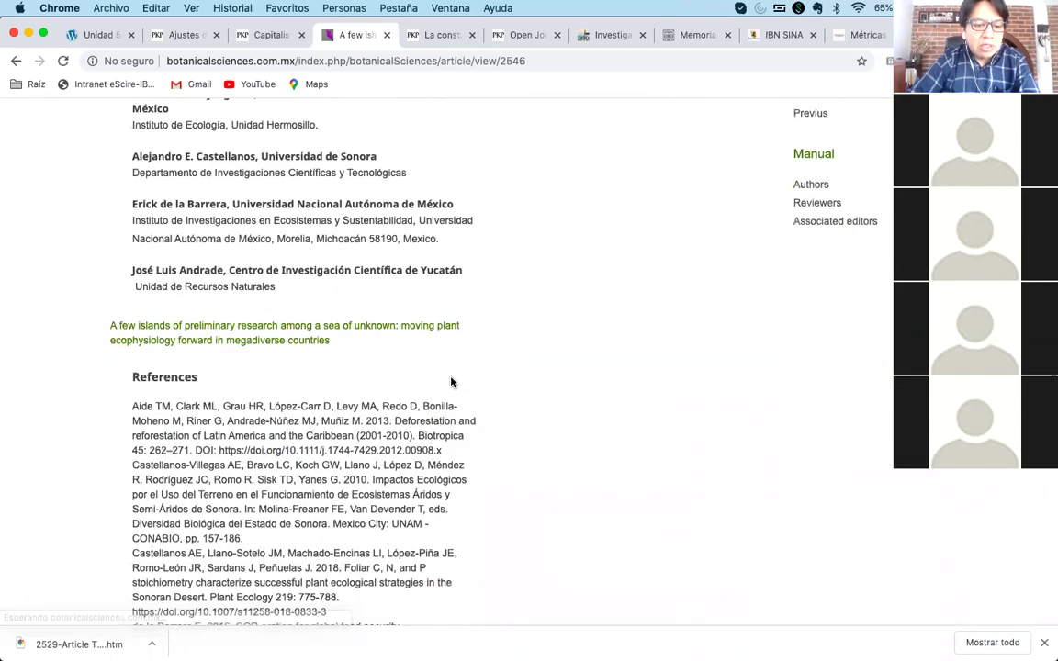
pyautogui.scroll(-20, 450, 381)
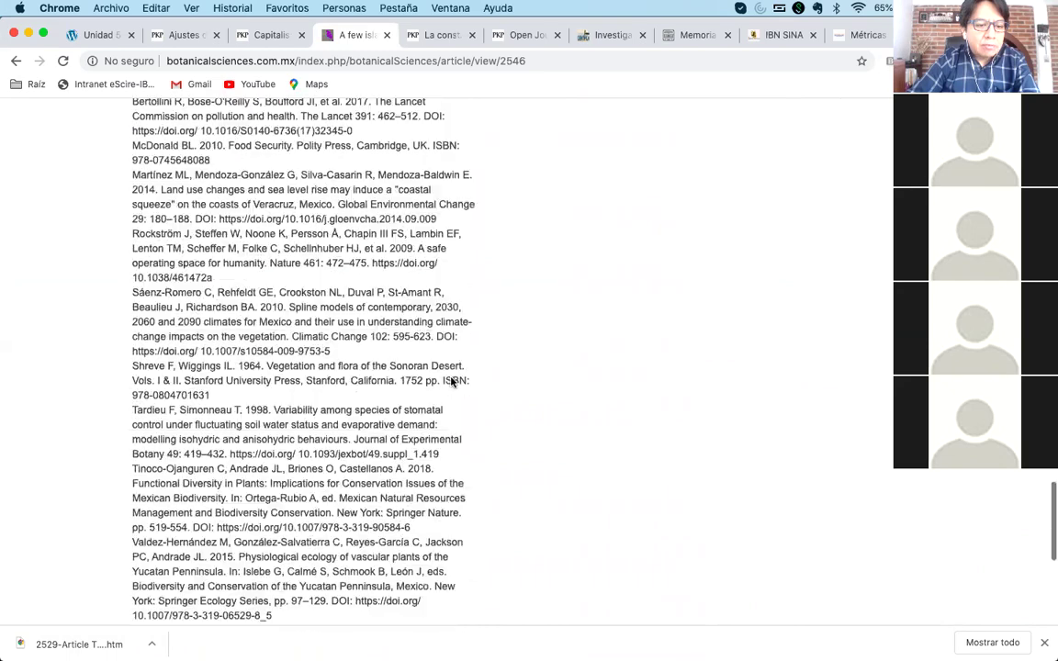
pyautogui.scroll(20, 450, 382)
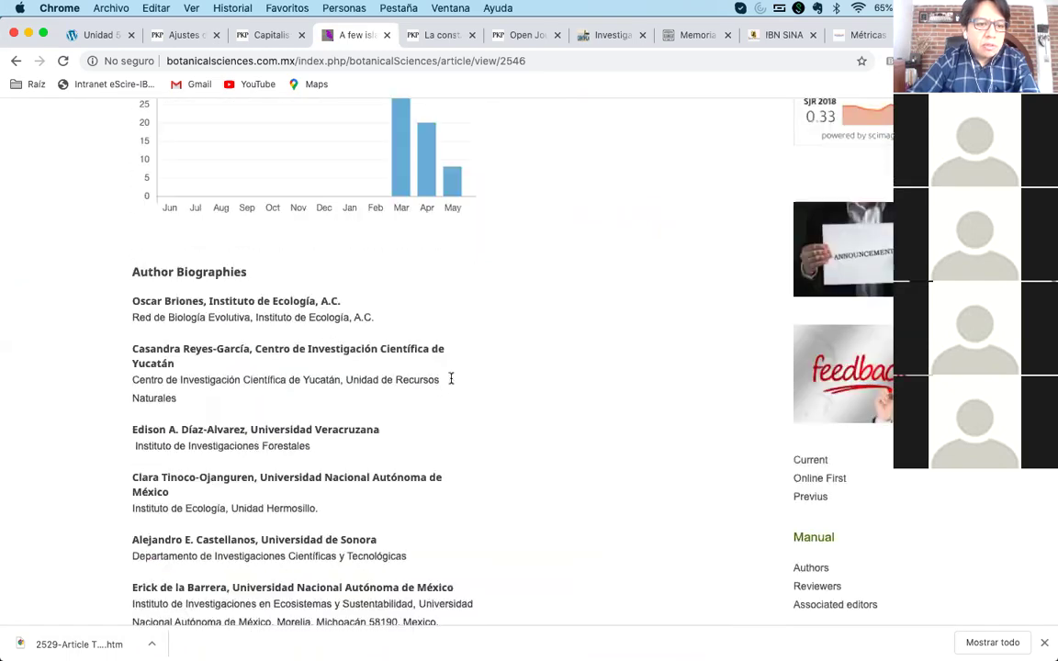
# - From the Botanical Sciences archive, open the January - March 2019 issue and its article "Almacén de carbono en biomasa aérea de plantaciones experimentales"
pyautogui.click(15, 59)
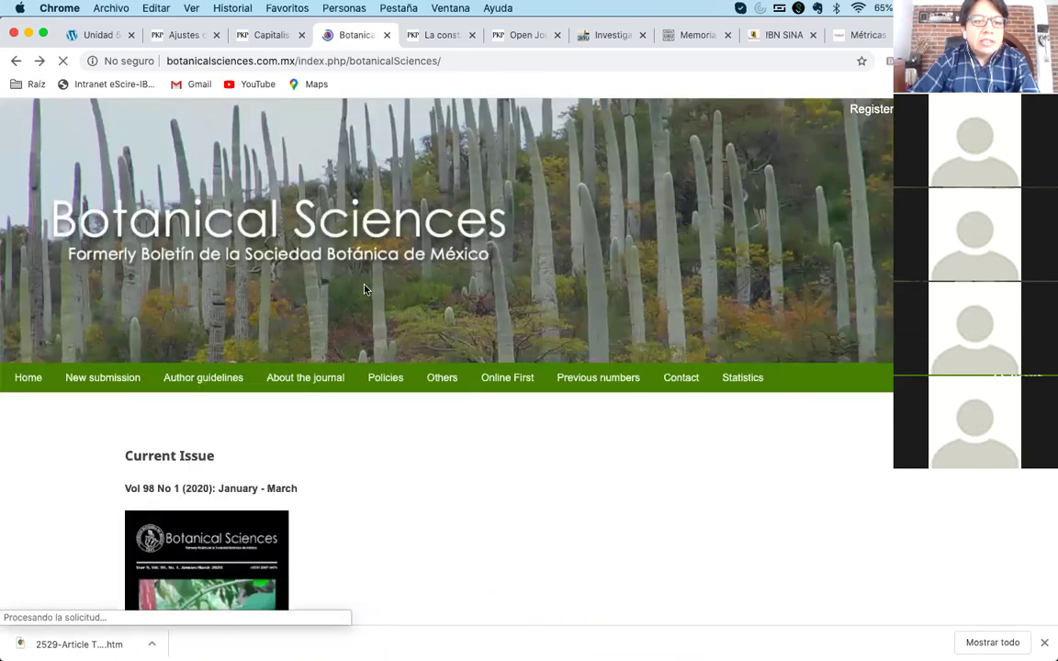
pyautogui.scroll(6, 76, 301)
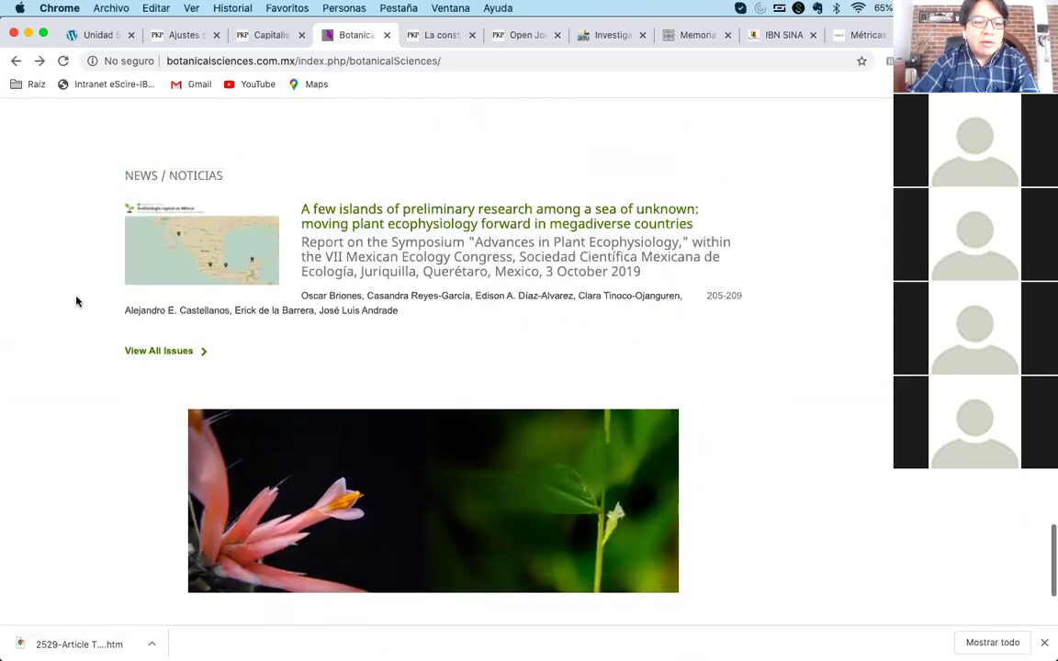
pyautogui.scroll(15, 76, 301)
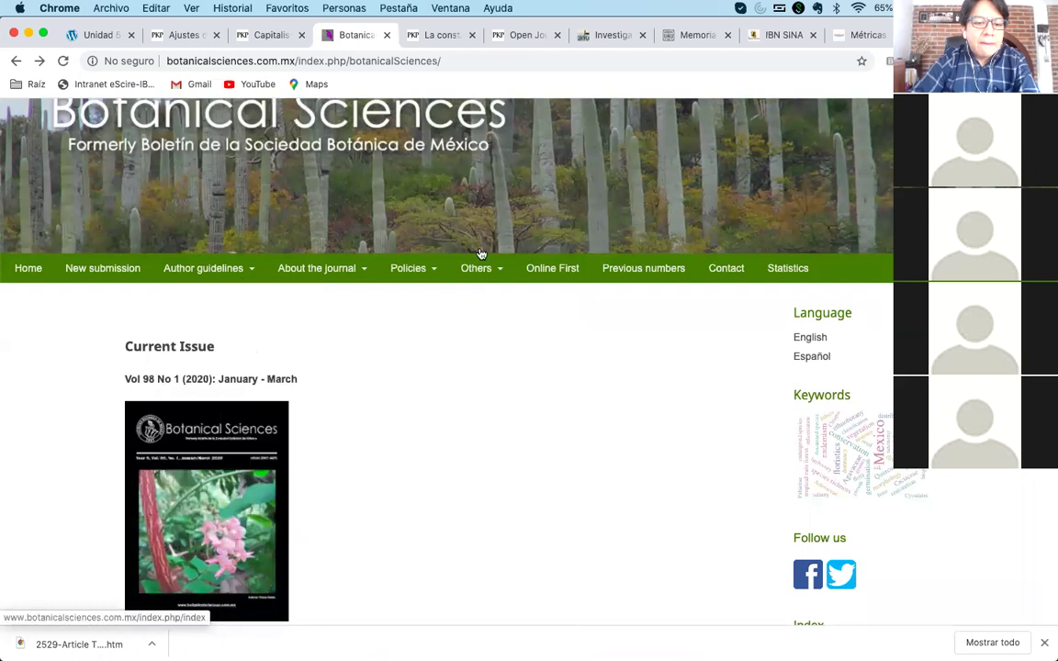
pyautogui.click(618, 267)
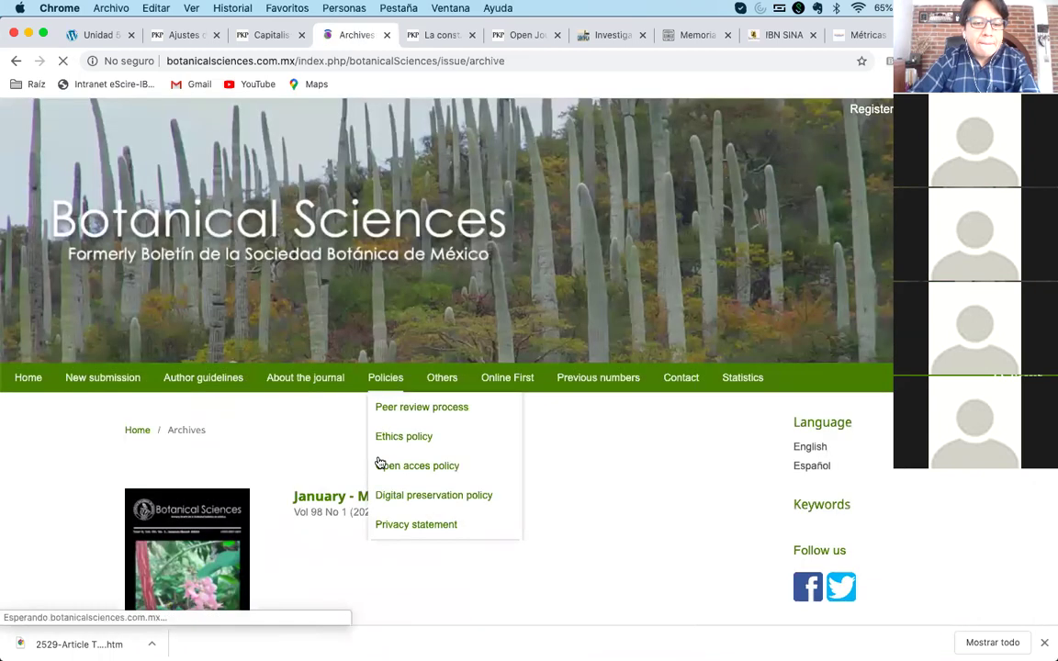
pyautogui.scroll(-12, 378, 461)
pyautogui.click(424, 344)
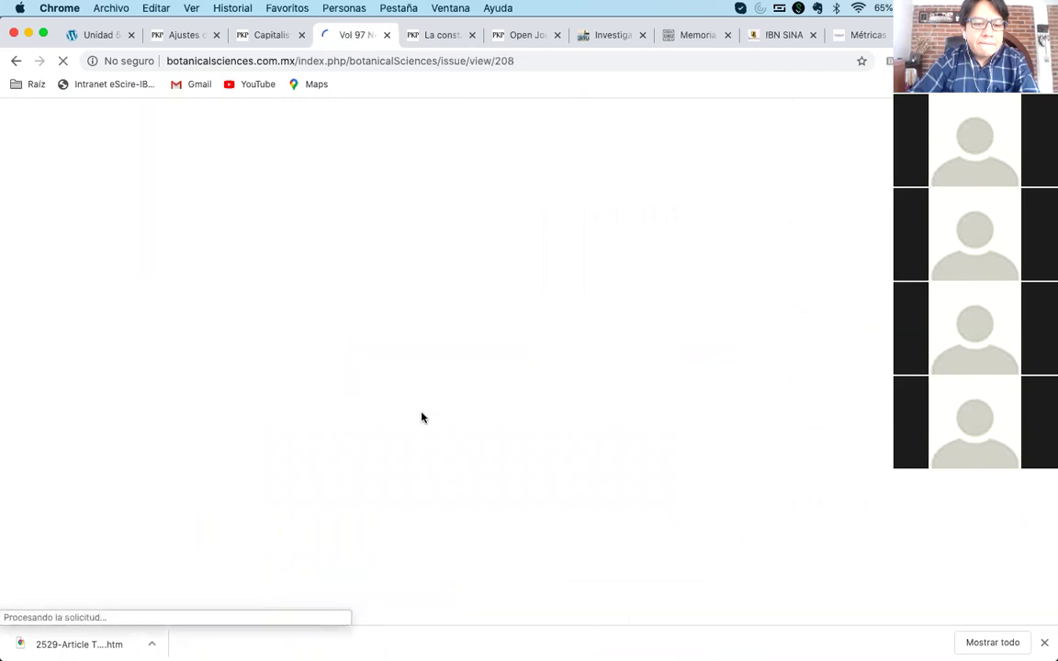
pyautogui.scroll(-15, 421, 417)
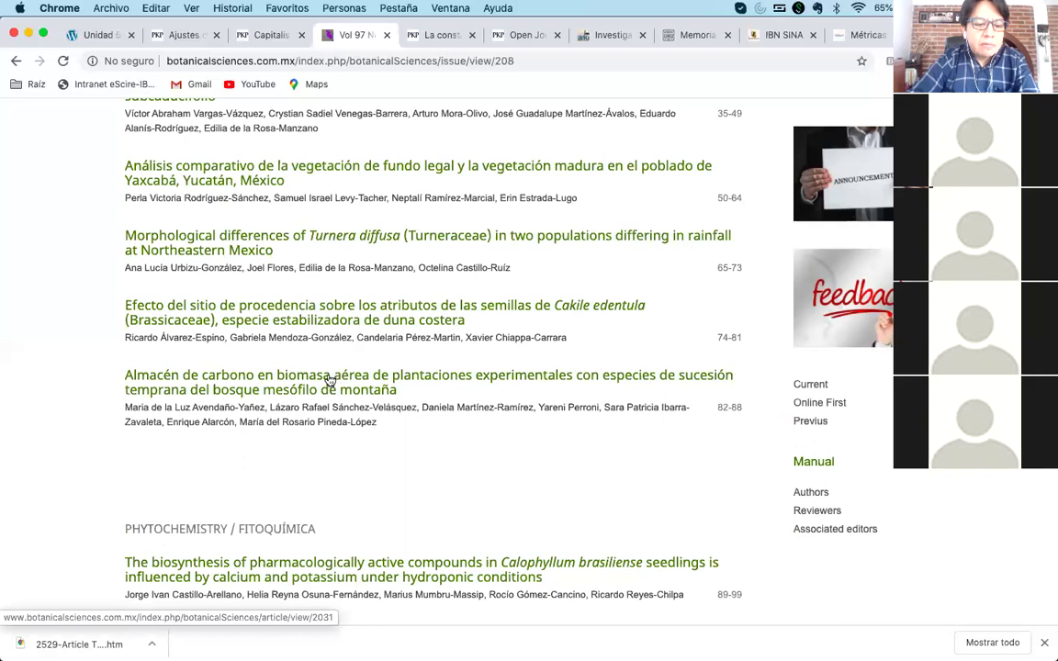
pyautogui.click(404, 388)
# - Examine the article's Downloads chart, related article link, References and abstract for recommended articles by the same author
pyautogui.scroll(-10, 444, 408)
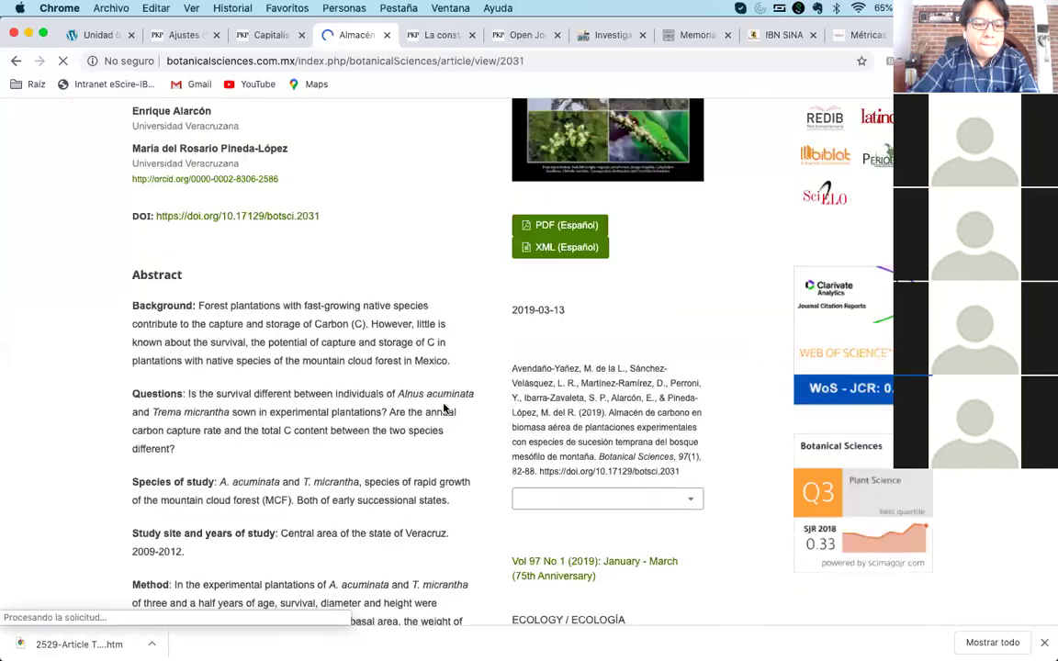
pyautogui.scroll(-15, 444, 409)
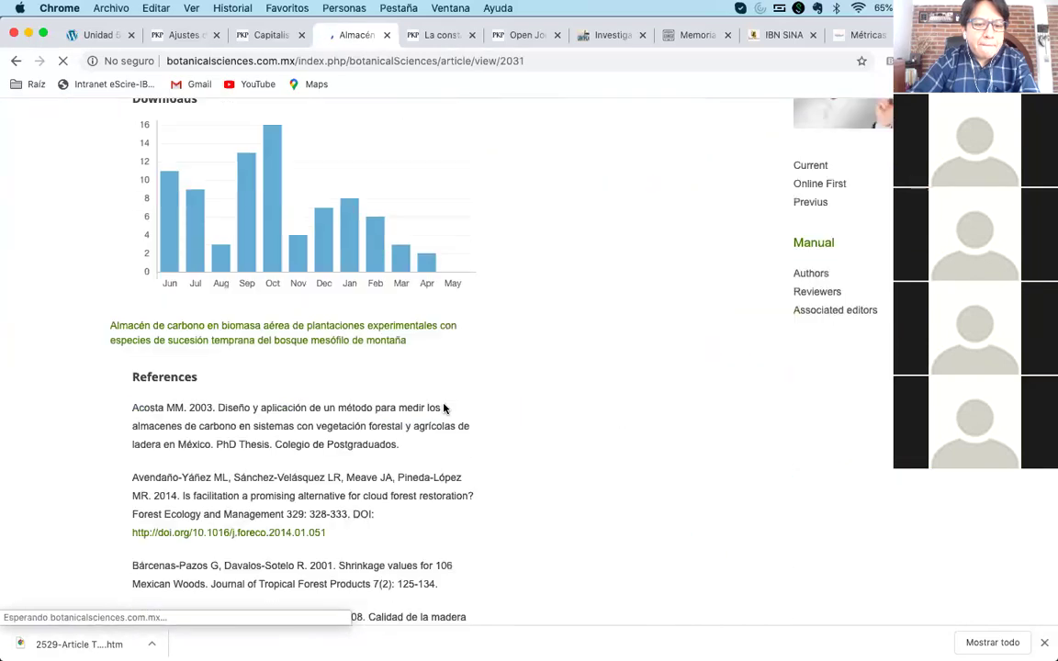
pyautogui.scroll(-15, 443, 408)
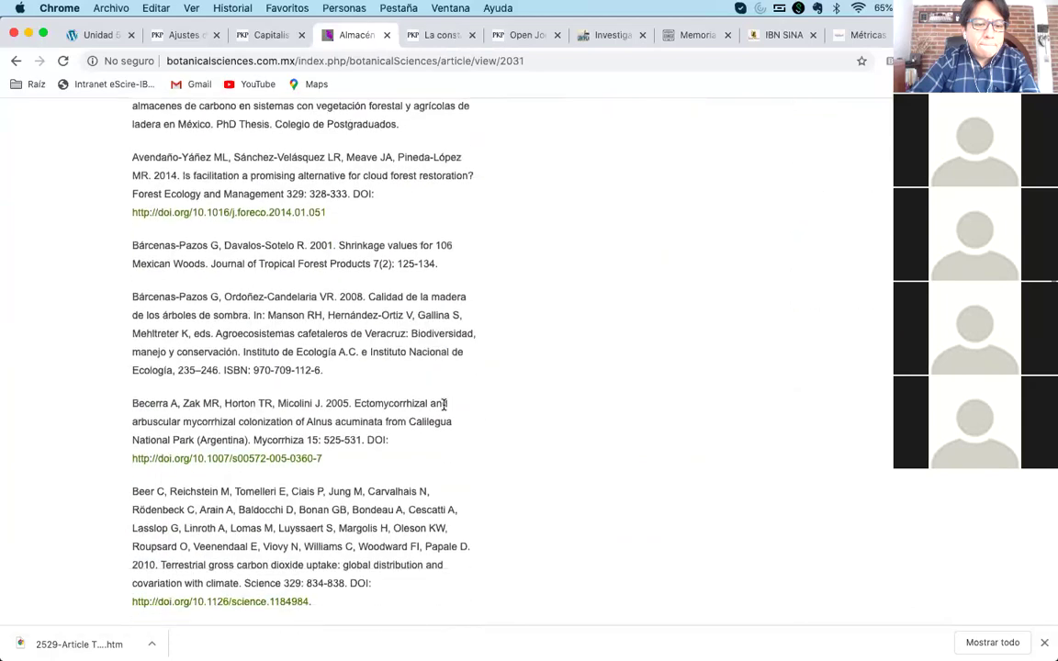
pyautogui.scroll(-20, 475, 422)
pyautogui.scroll(10, 475, 421)
pyautogui.scroll(20, 475, 421)
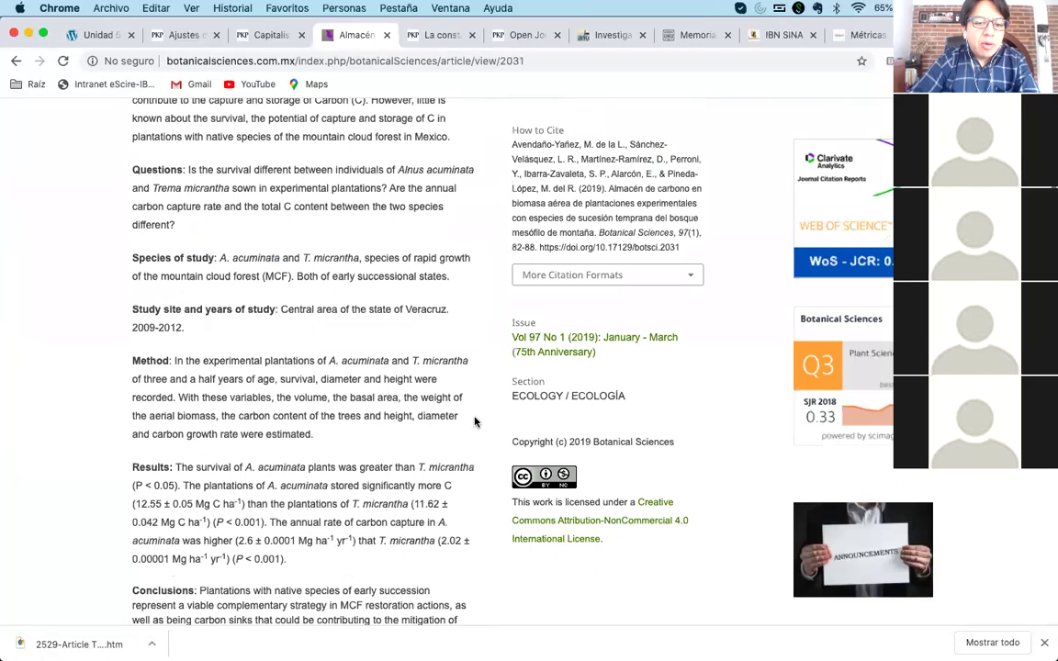
pyautogui.scroll(-3, 474, 421)
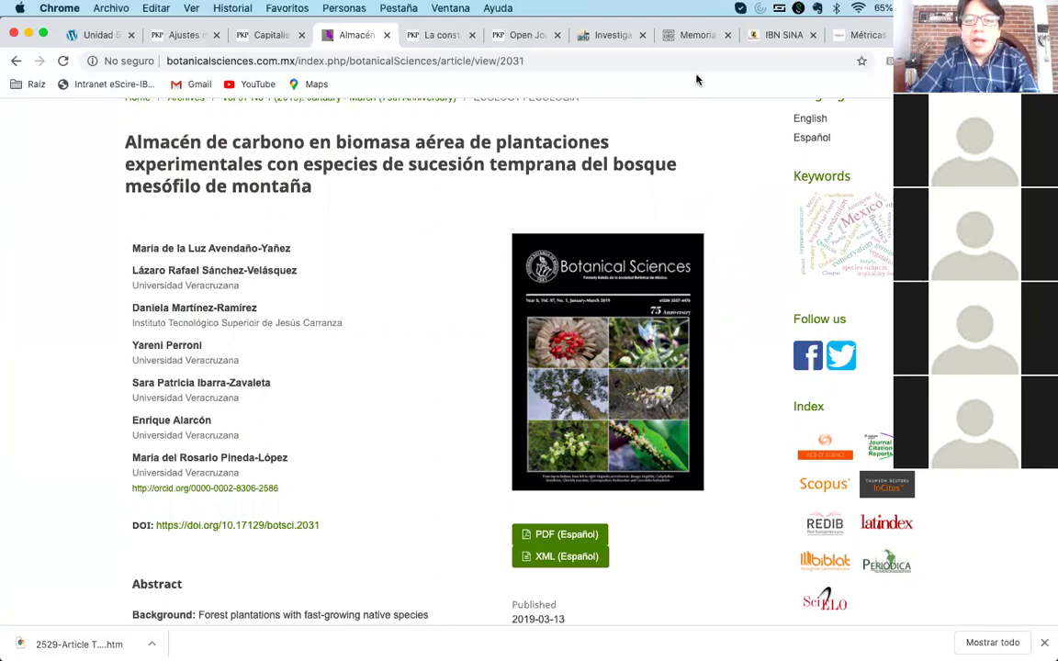
# - Look over the Memoria Universitaria current issue and the UAZ portal's journal list, and return to the Botanical Sciences article
pyautogui.click(680, 41)
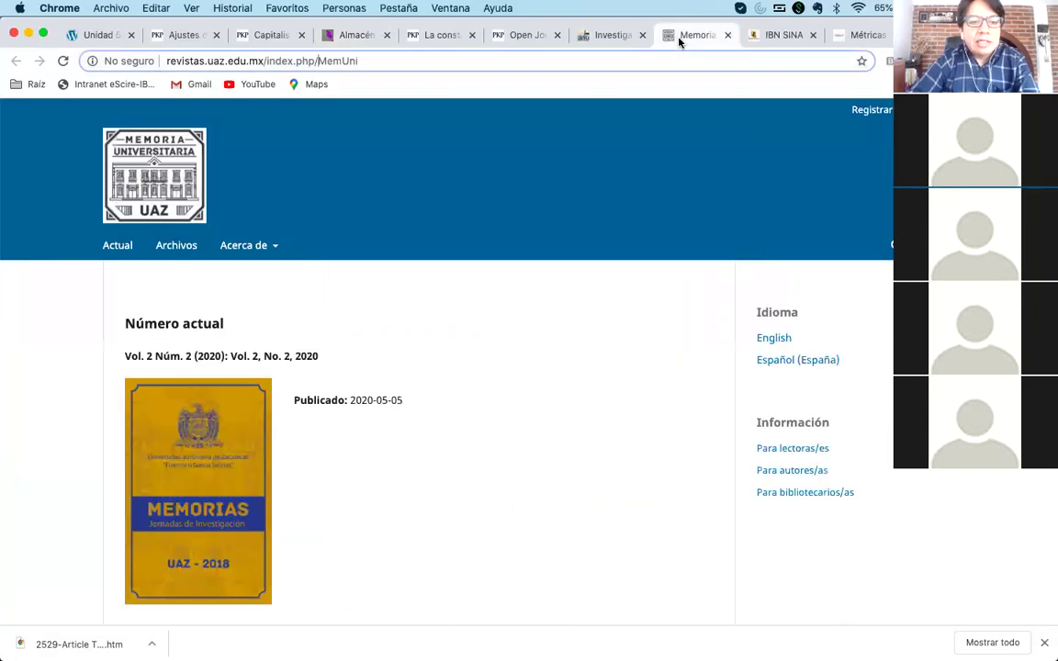
pyautogui.scroll(-2, 420, 415)
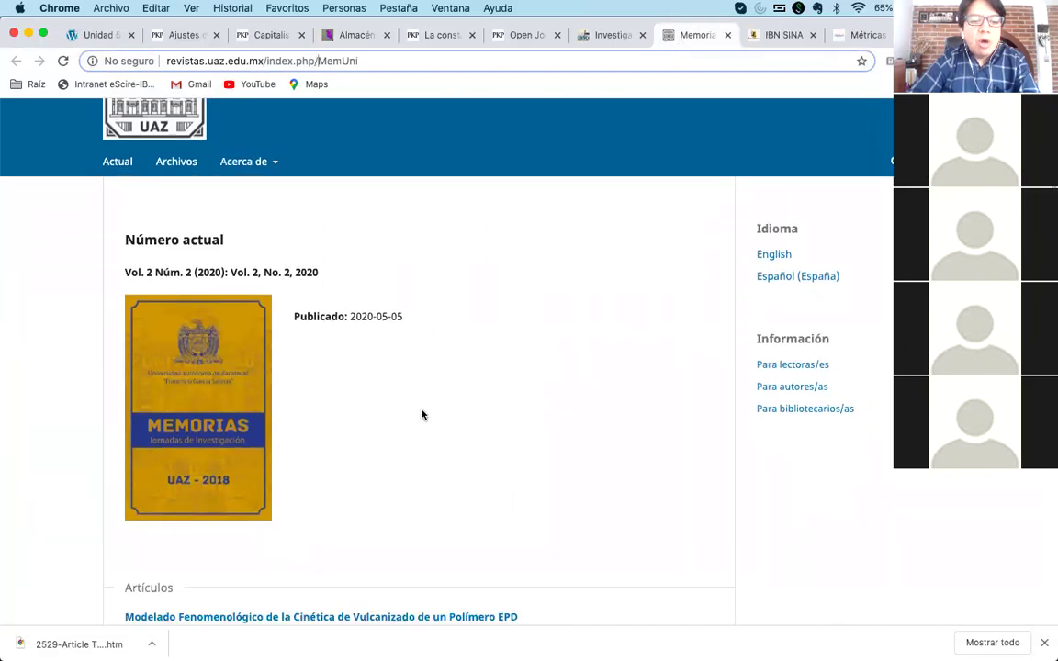
pyautogui.scroll(-1, 432, 386)
pyautogui.scroll(-1, 432, 386)
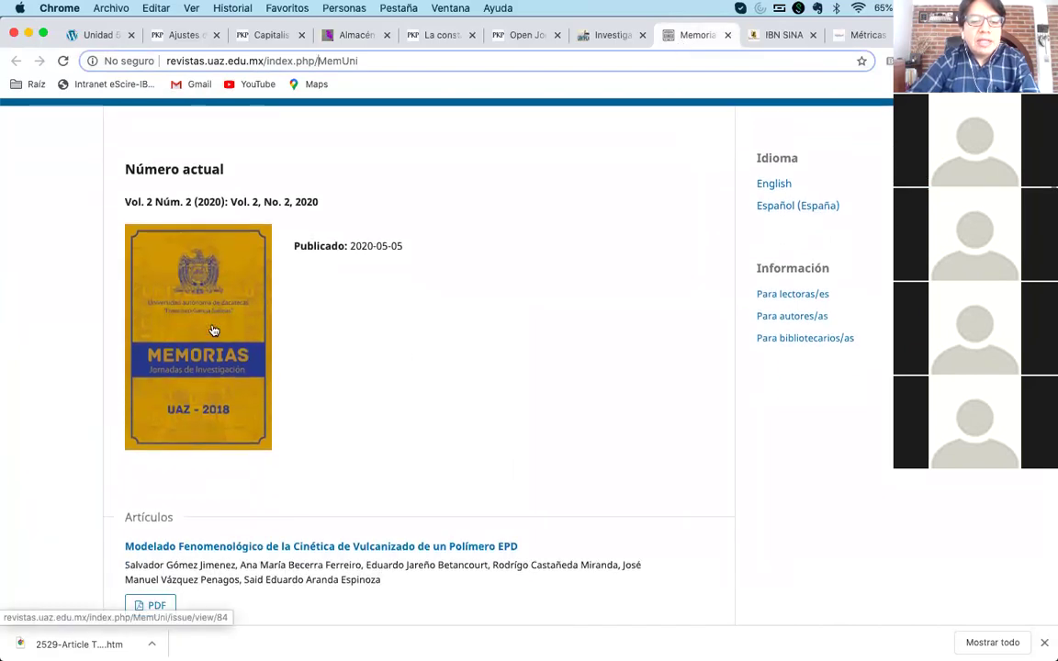
pyautogui.click(595, 37)
pyautogui.click(517, 35)
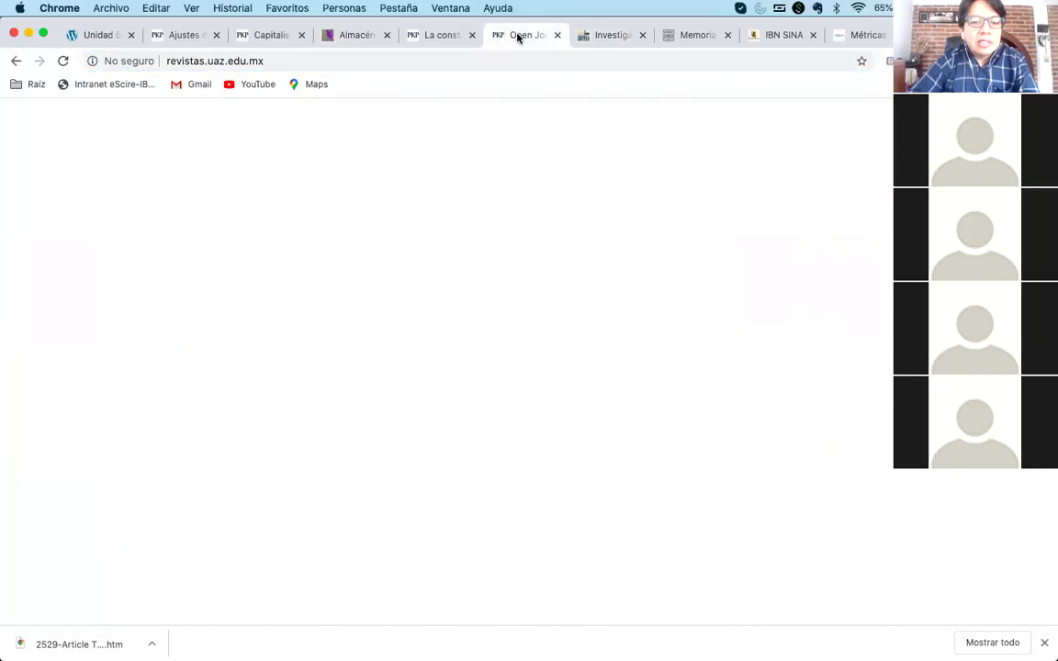
pyautogui.scroll(-5, 160, 230)
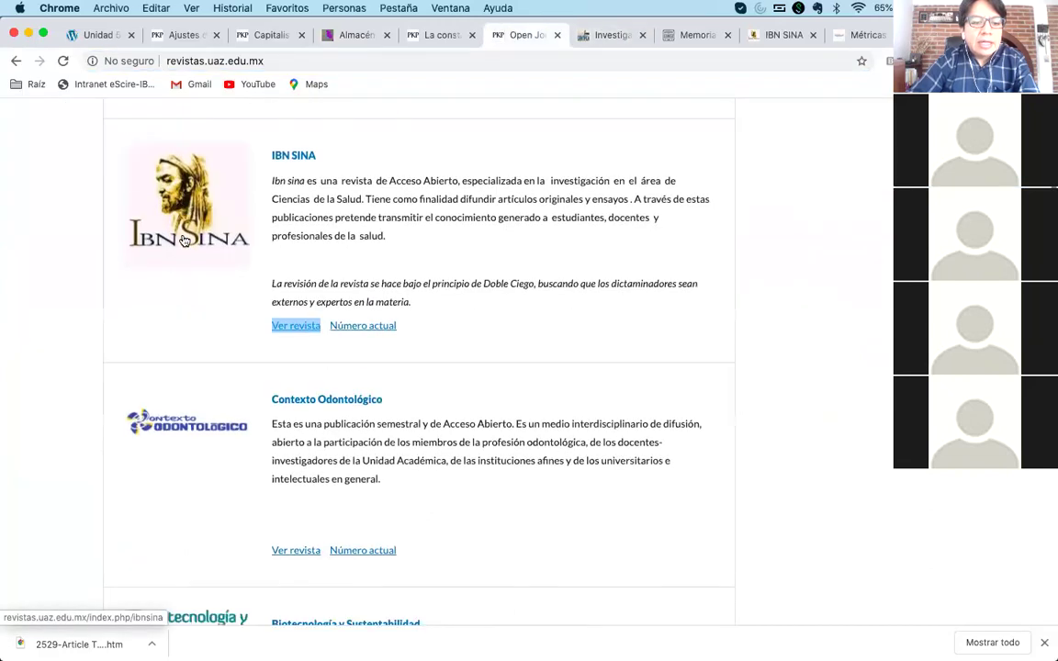
pyautogui.scroll(3, 184, 404)
pyautogui.click(516, 265)
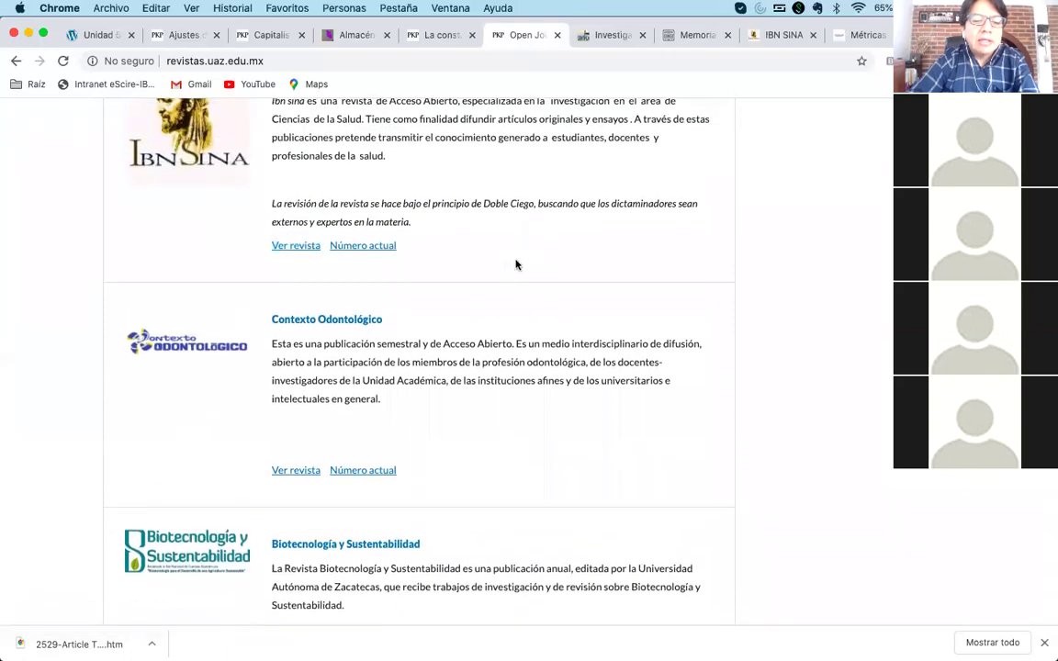
pyautogui.scroll(4, 516, 265)
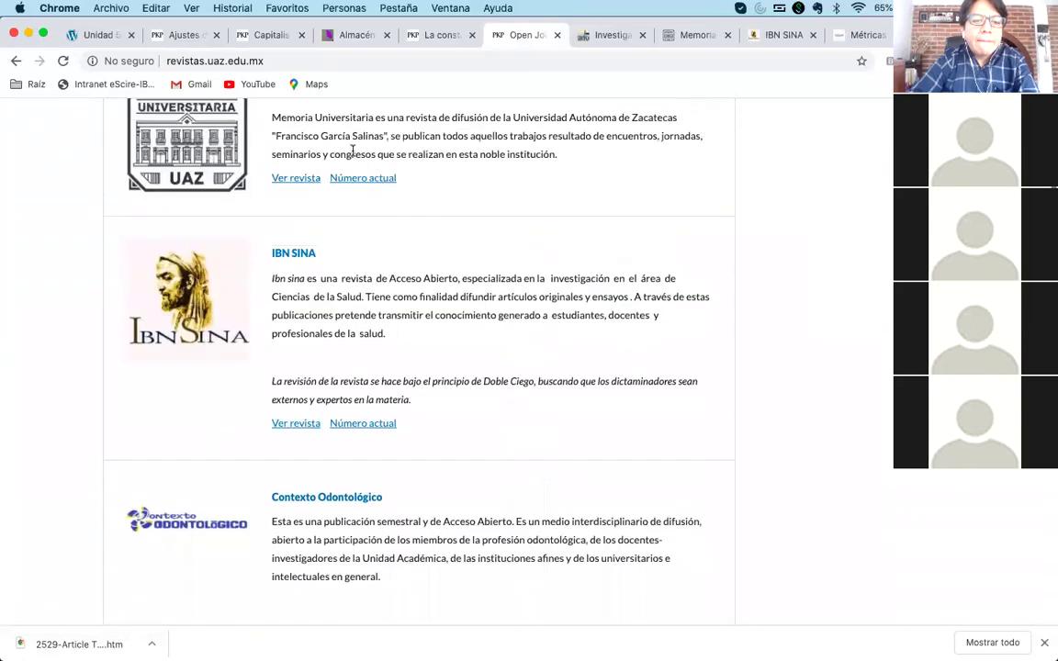
pyautogui.click(351, 37)
pyautogui.scroll(-3, 365, 256)
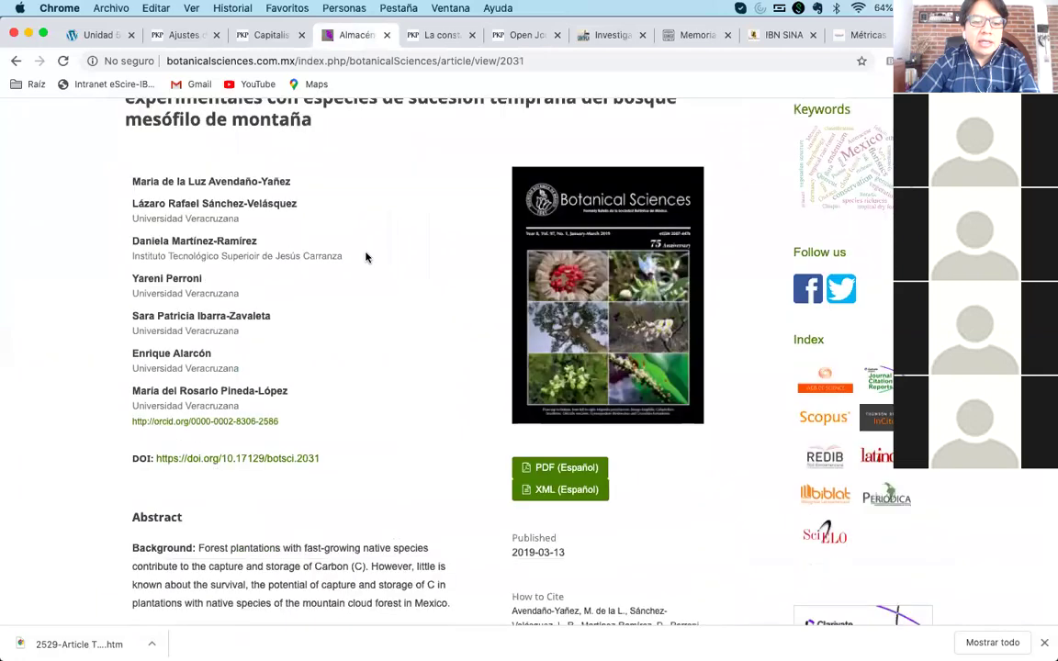
# - Enable the Lenguaje de estilos de cita plugin in the demo journal's plugin list
pyautogui.click(184, 35)
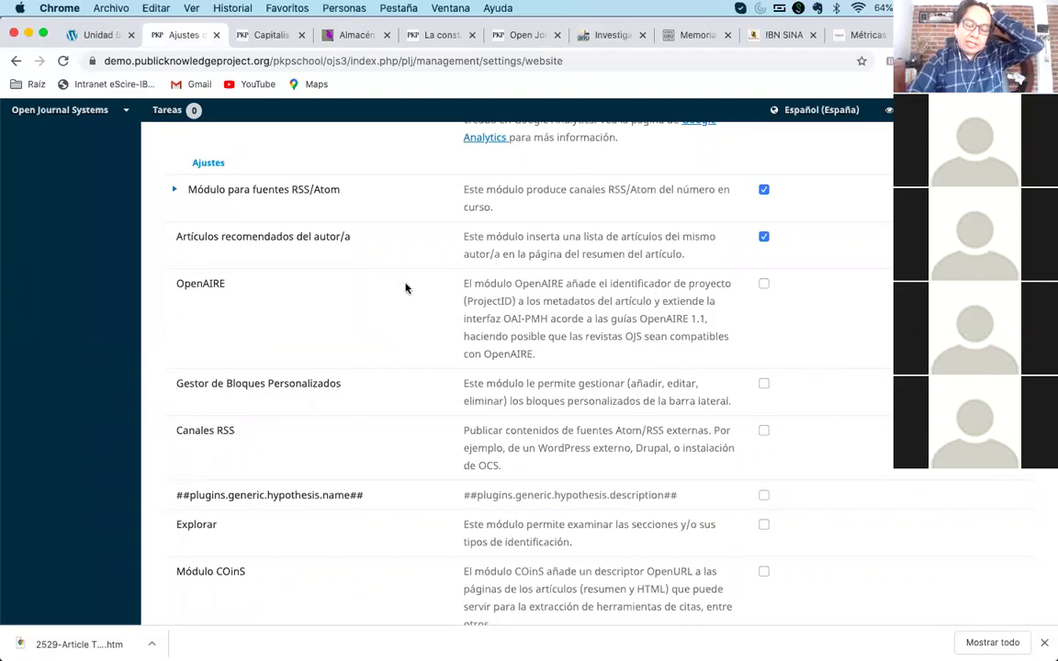
pyautogui.scroll(-2, 405, 288)
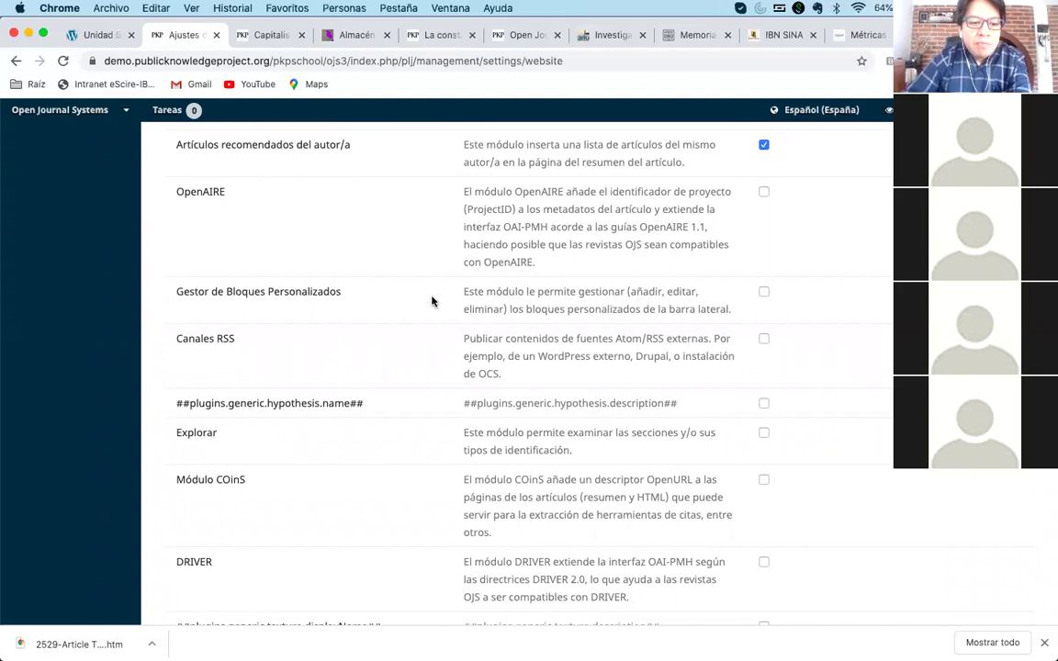
pyautogui.scroll(-5, 432, 301)
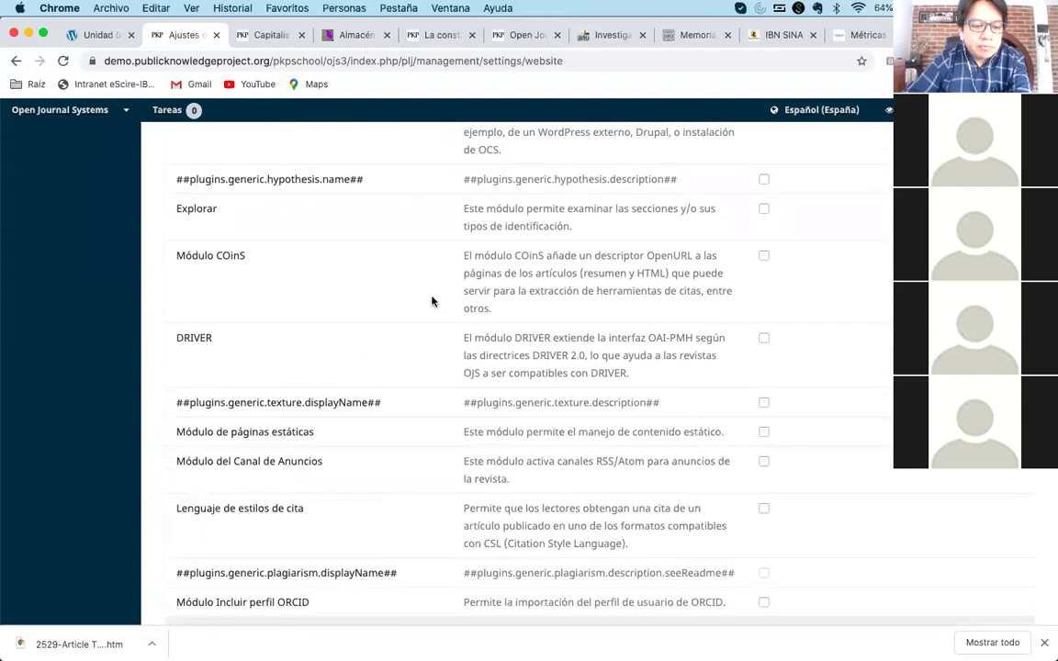
pyautogui.scroll(-4, 431, 301)
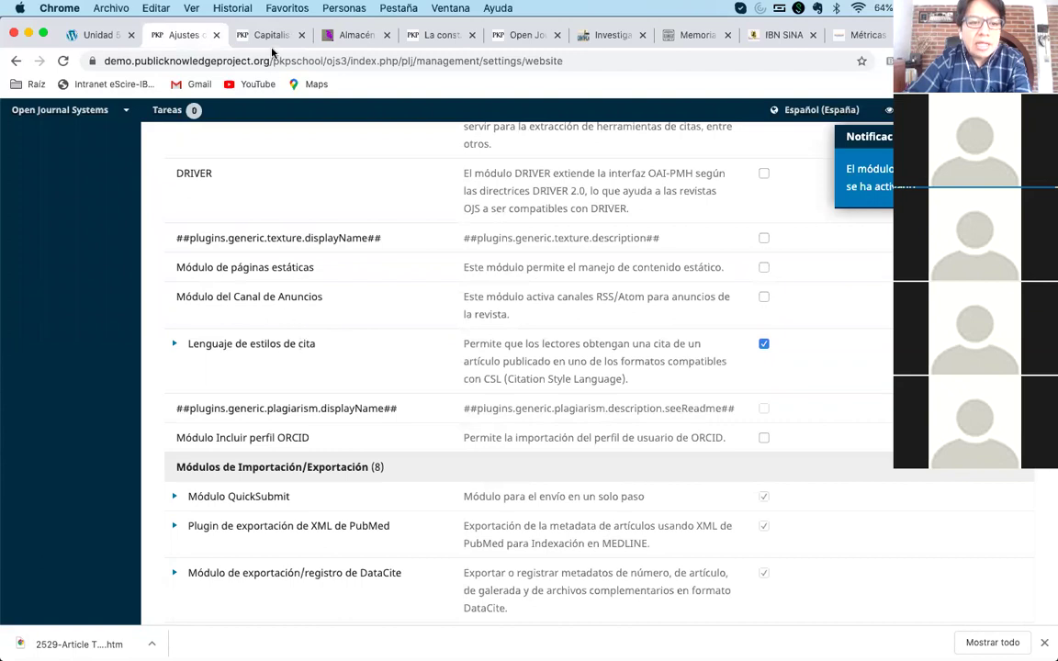
# - In the Botanical Sciences article, display the How to Cite reference in APA format and switch it to Chicago
pyautogui.click(337, 37)
pyautogui.scroll(-5, 390, 277)
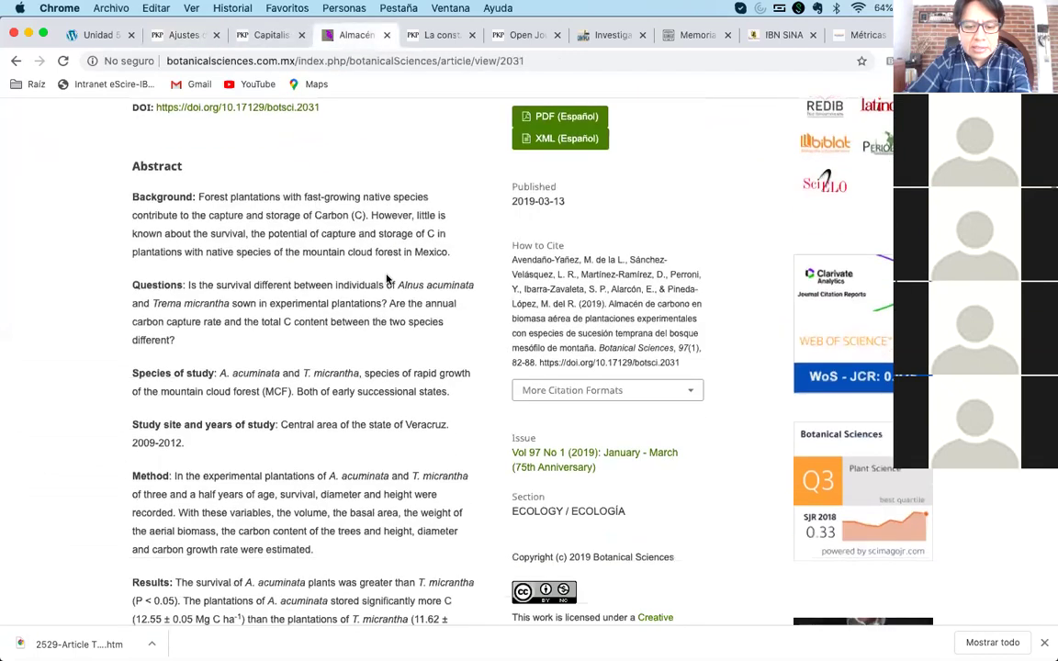
pyautogui.scroll(-2, 587, 321)
pyautogui.click(691, 306)
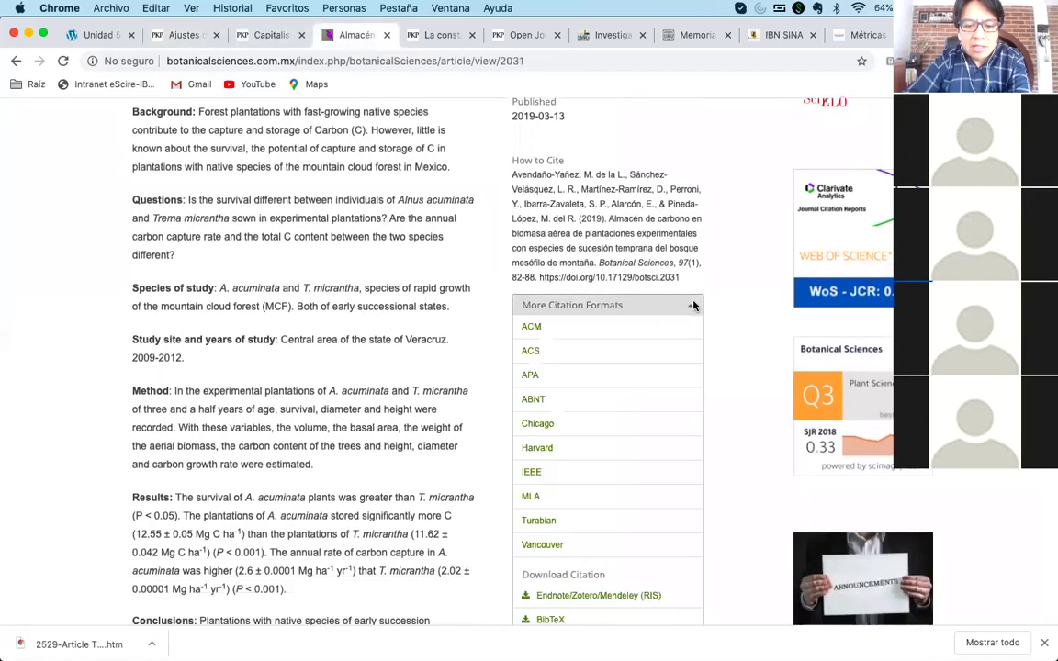
pyautogui.scroll(-2, 674, 321)
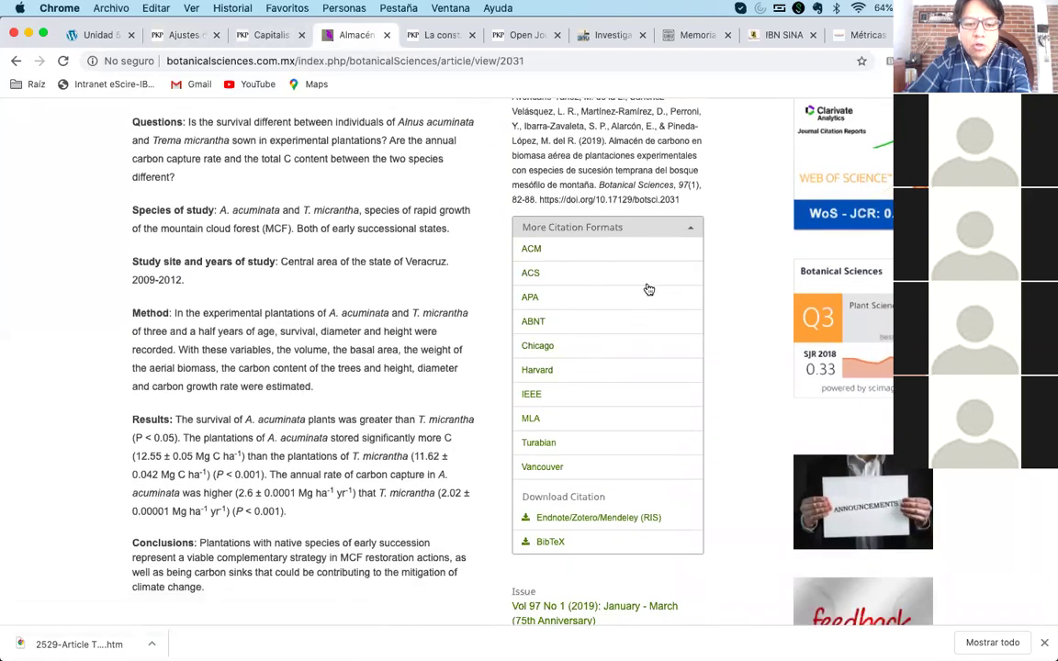
pyautogui.click(560, 300)
pyautogui.scroll(2, 496, 299)
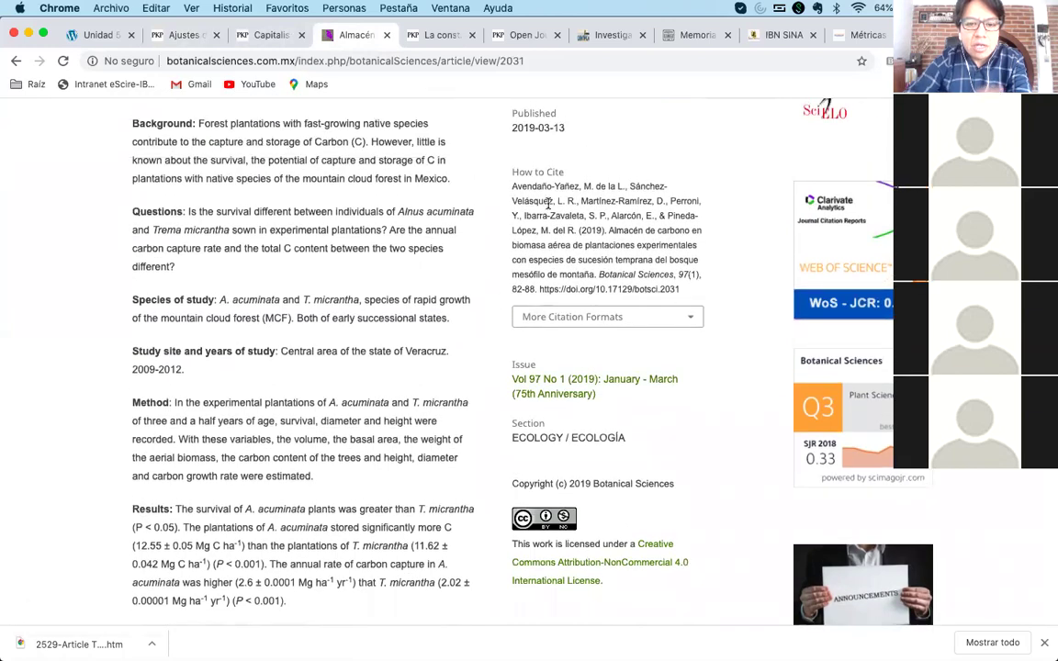
pyautogui.click(665, 319)
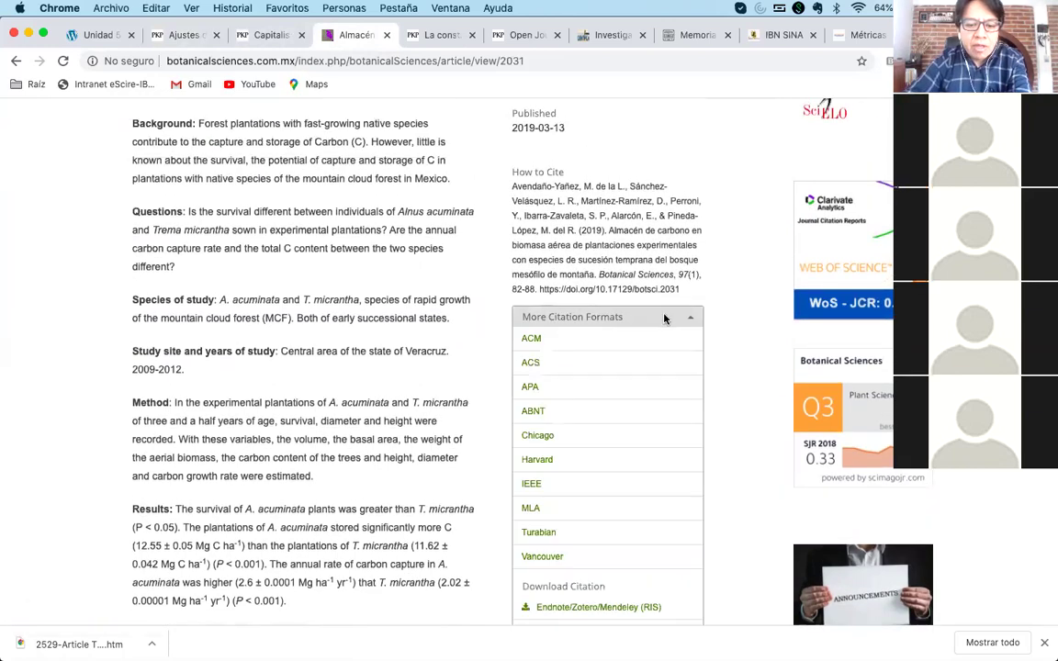
pyautogui.click(604, 437)
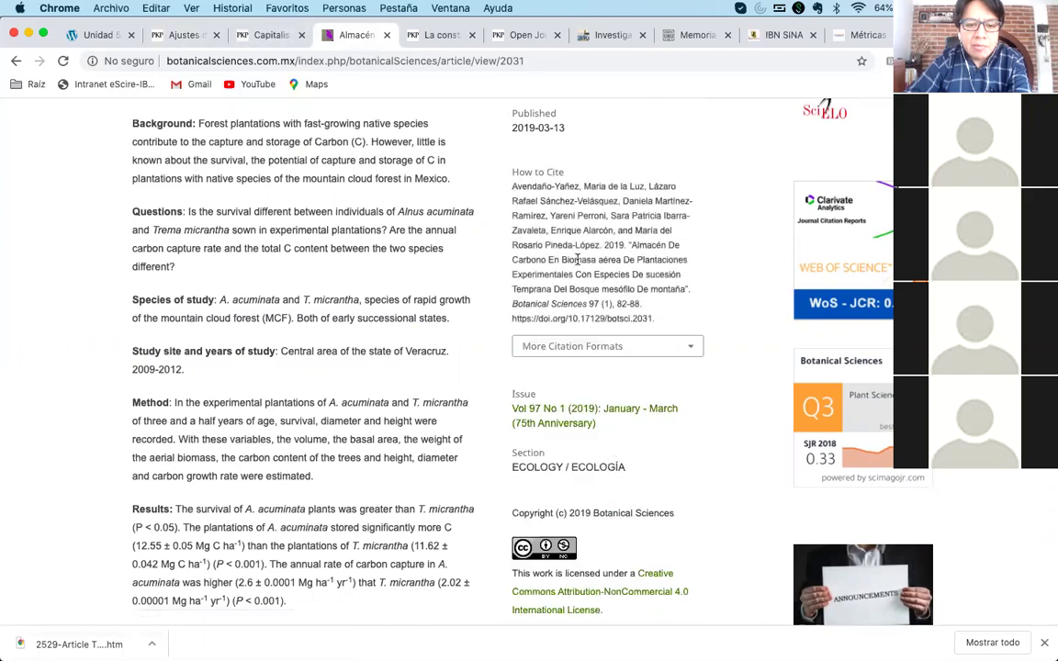
# - Expand the article's More Citation Formats and examine the available styles and the RIS and BibTeX citation downloads
pyautogui.click(616, 354)
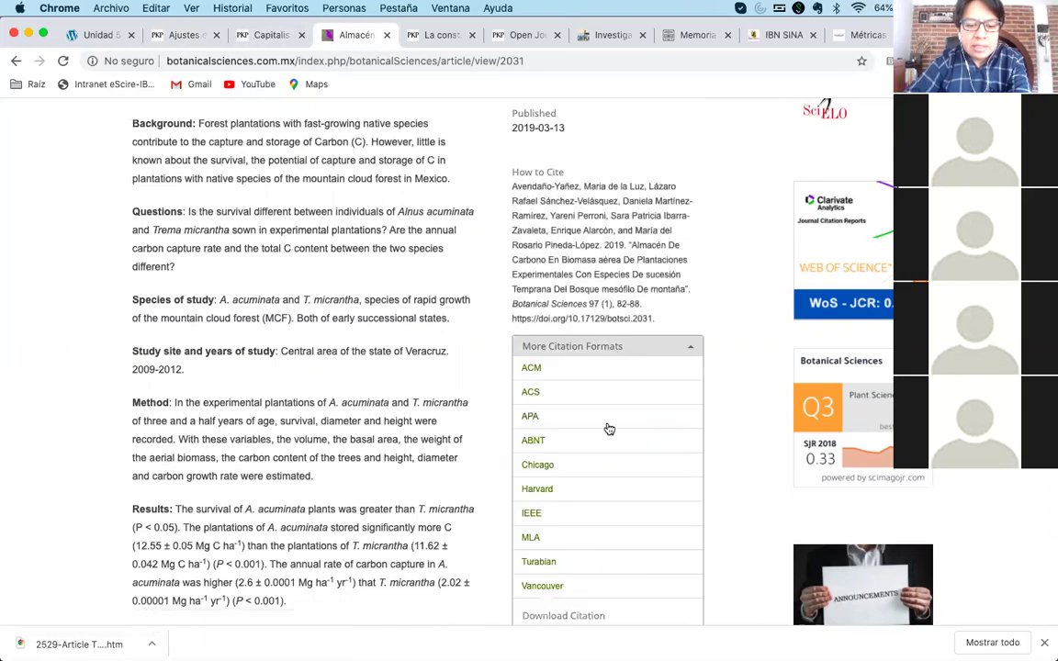
pyautogui.scroll(-3, 607, 431)
pyautogui.scroll(-1, 609, 433)
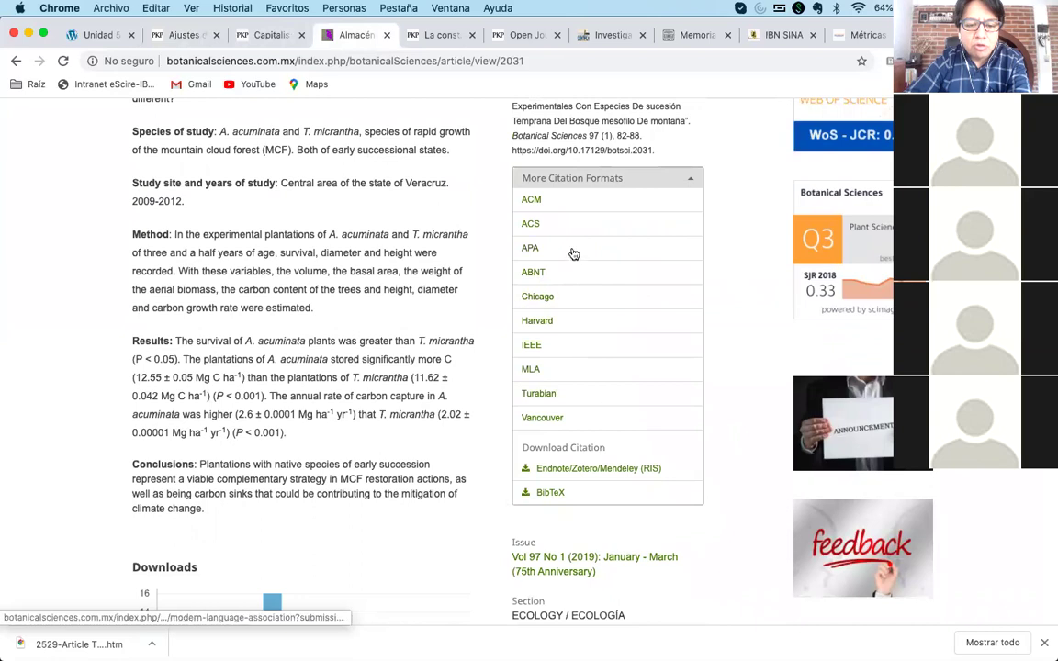
pyautogui.scroll(-1, 606, 352)
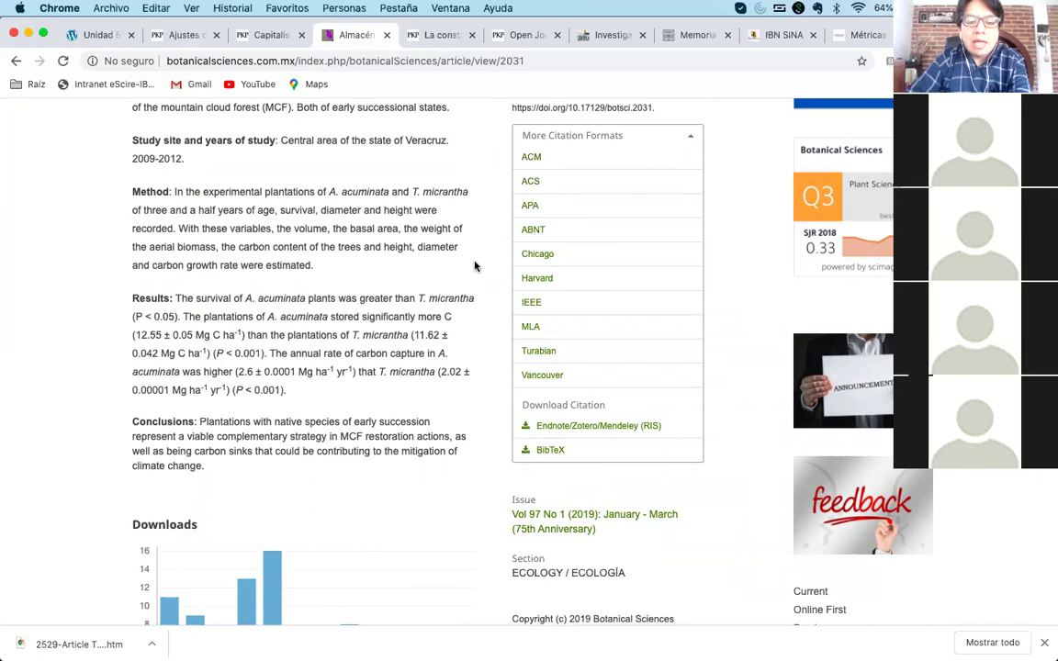
pyautogui.scroll(5, 475, 267)
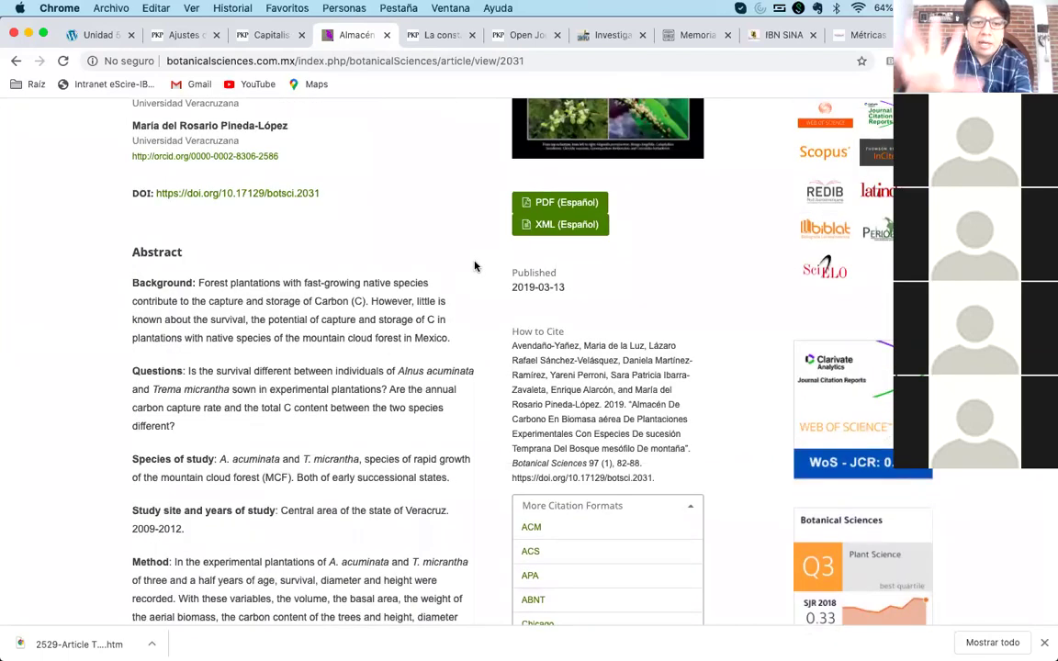
pyautogui.scroll(-3, 475, 267)
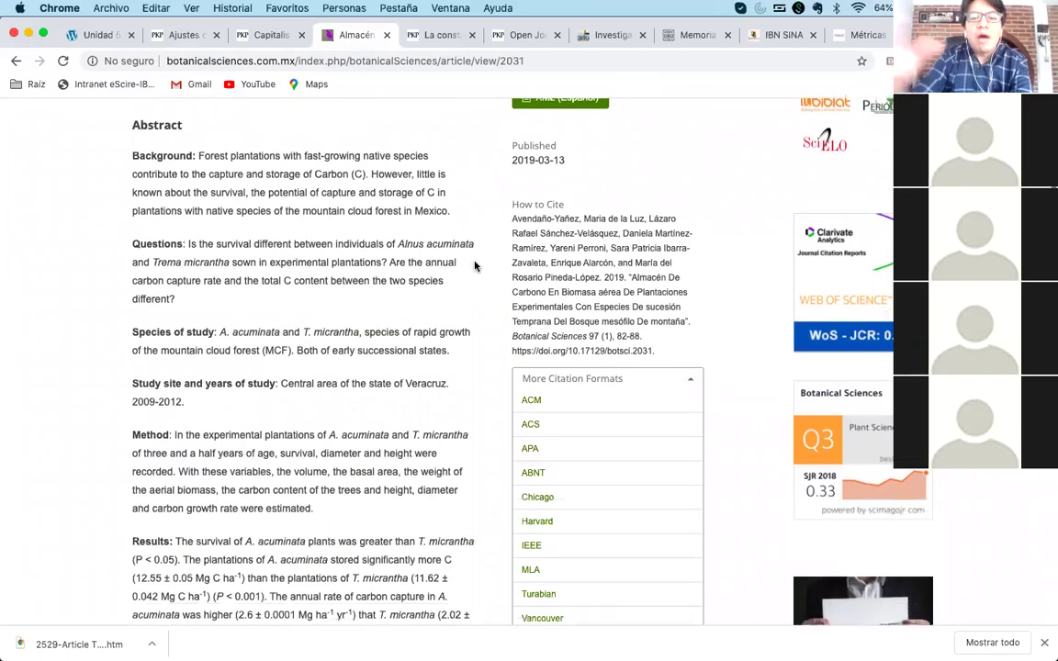
pyautogui.scroll(-1, 475, 266)
pyautogui.scroll(-2, 475, 266)
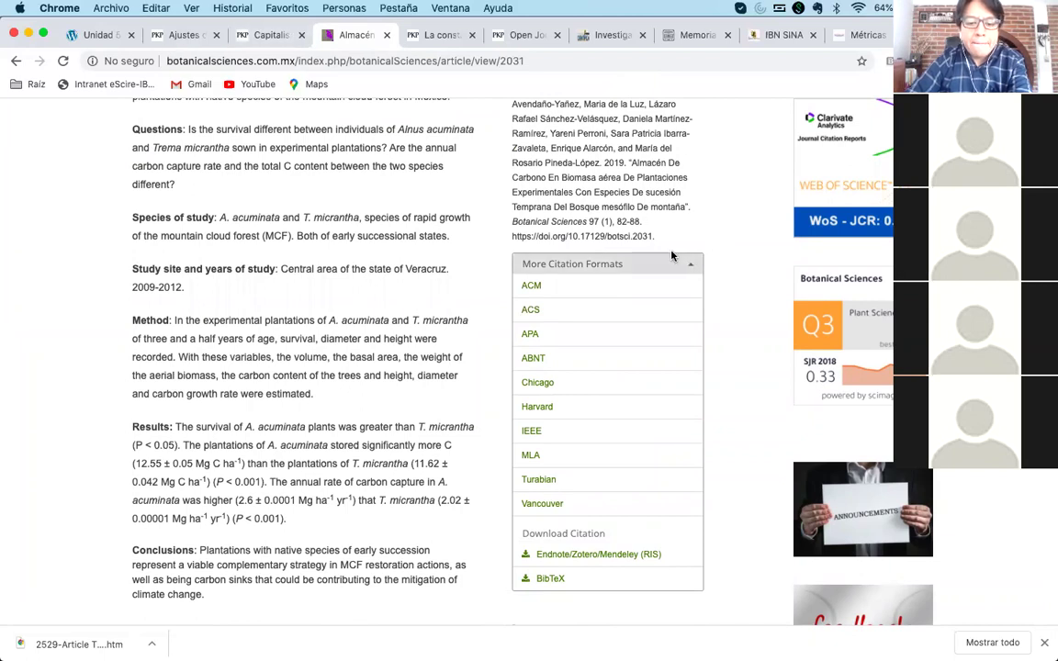
# - Switch the article's How to Cite reference to ACS format and reopen the list of additional citation formats
pyautogui.scroll(-2, 721, 250)
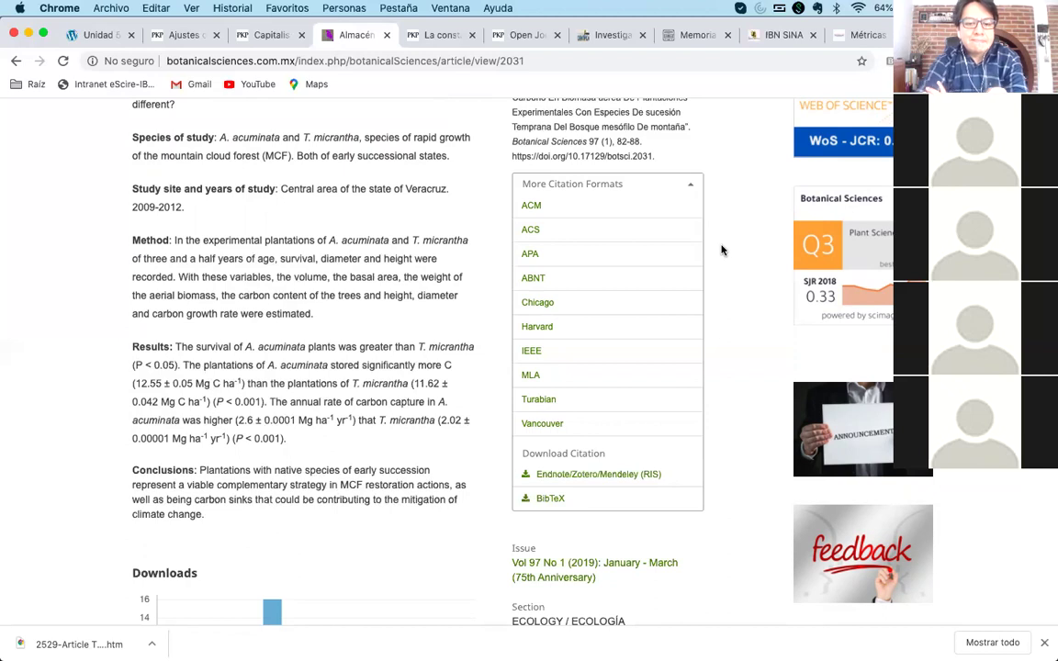
pyautogui.click(532, 229)
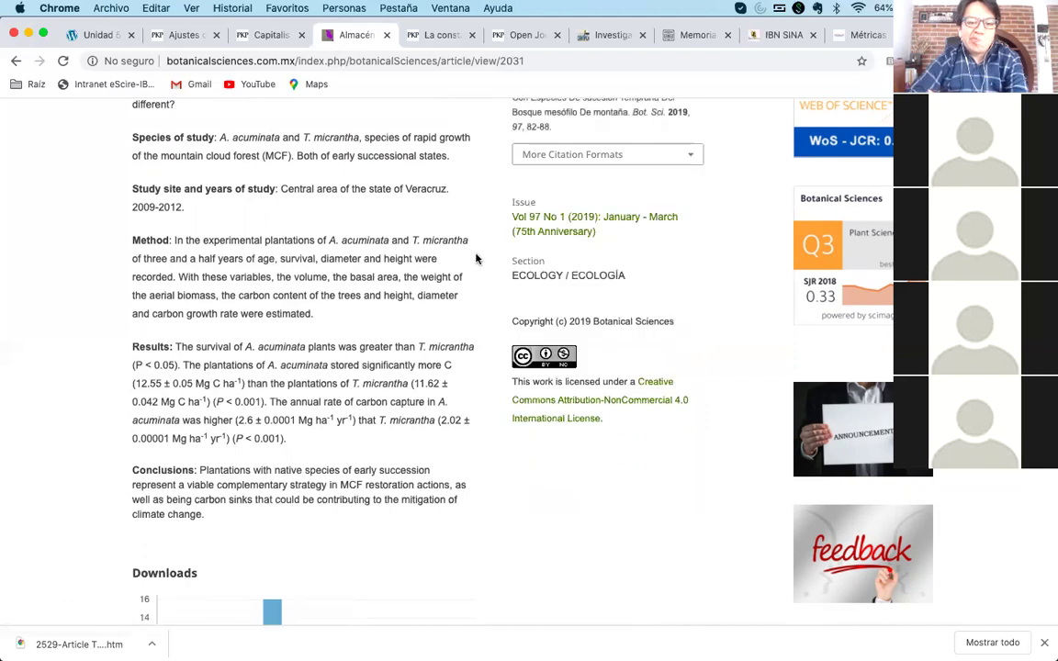
pyautogui.scroll(3, 476, 259)
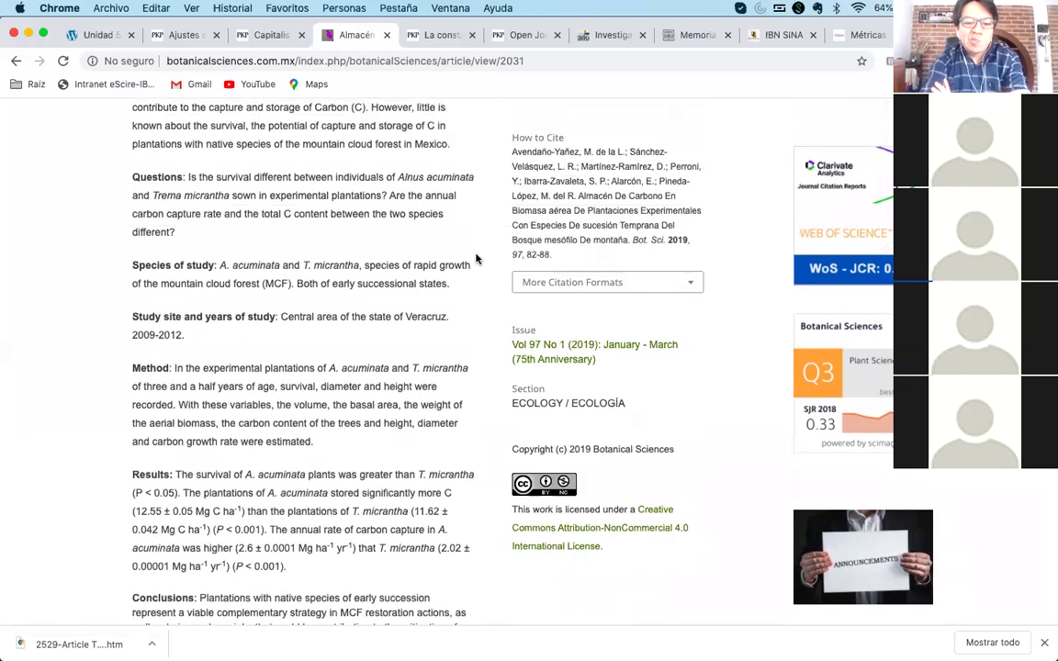
pyautogui.click(690, 282)
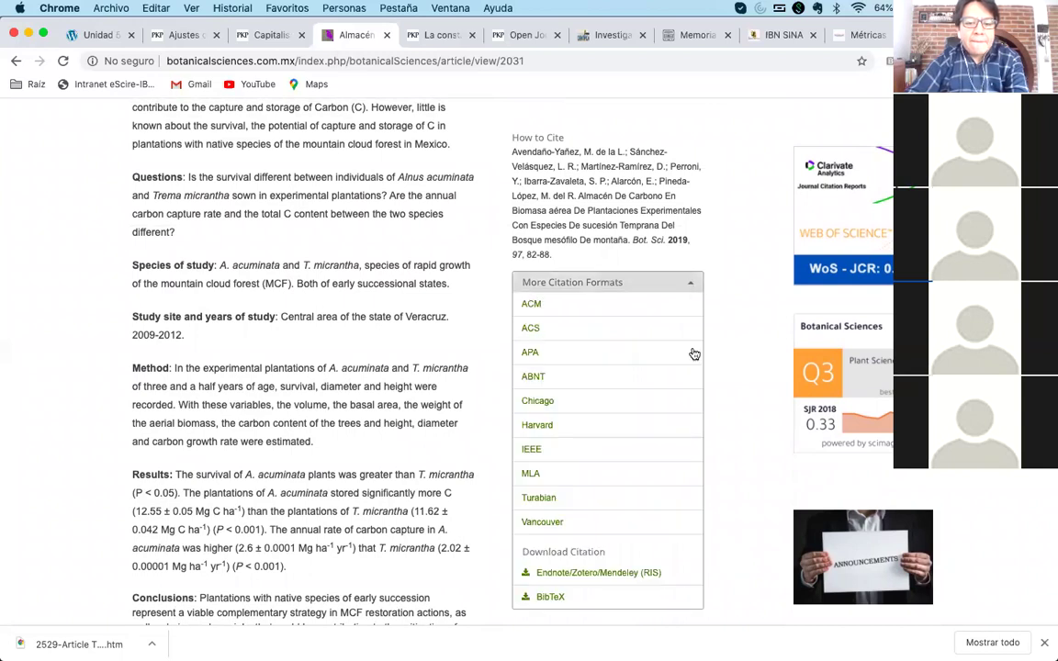
pyautogui.scroll(-3, 694, 353)
pyautogui.scroll(1, 694, 353)
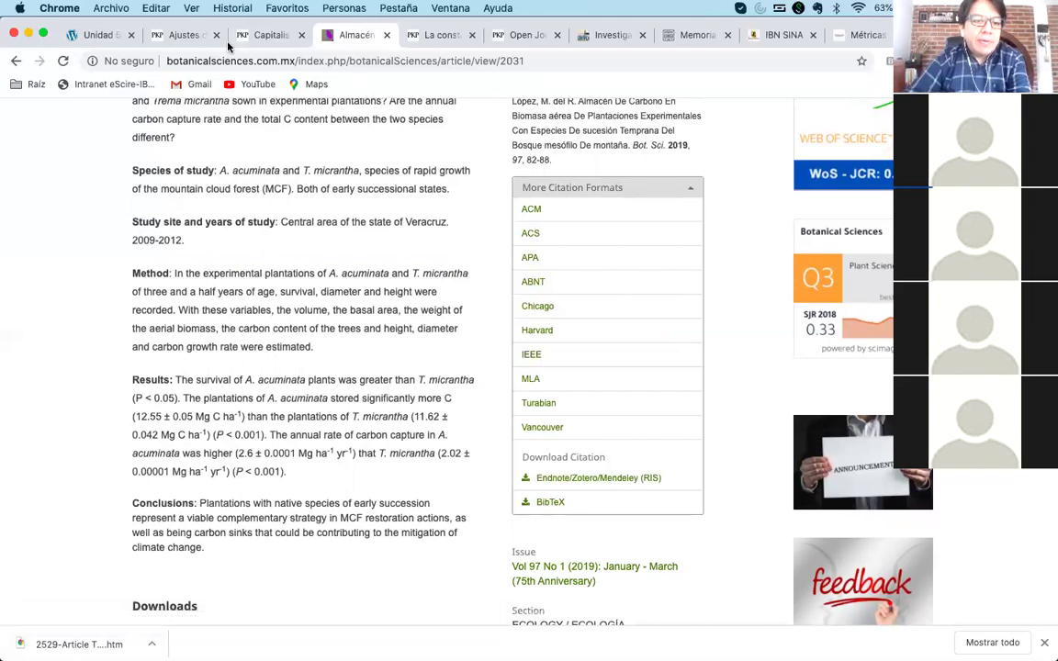
# - Open the Lenguaje de estilos de cita plugin's settings in the demo journal and examine the primary and additional citation format options
pyautogui.click(184, 36)
pyautogui.scroll(-2, 280, 312)
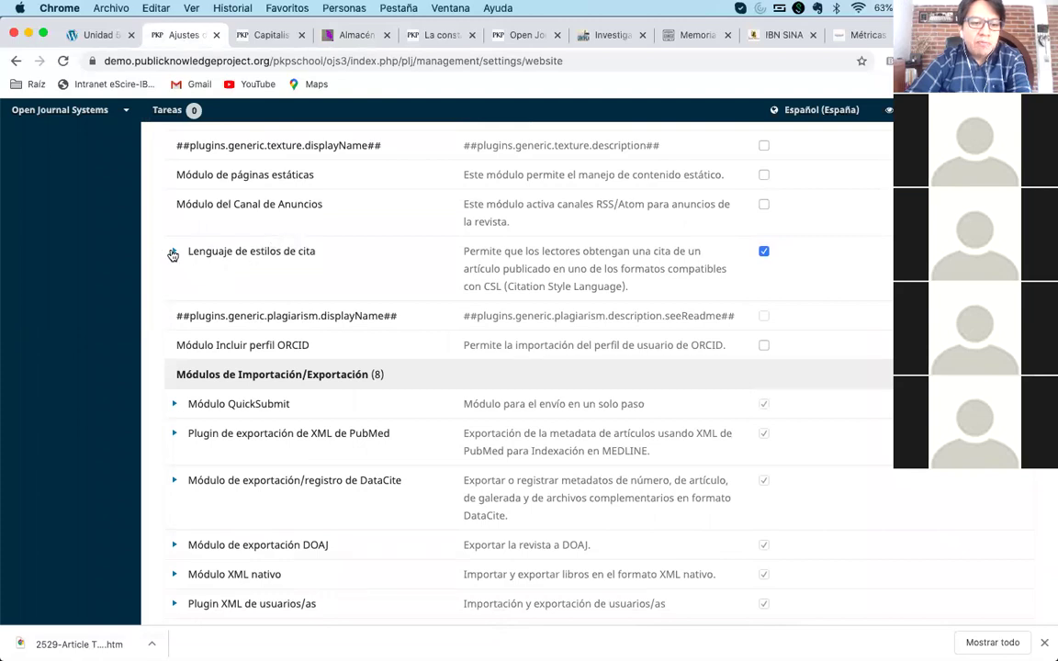
pyautogui.click(173, 253)
pyautogui.click(206, 310)
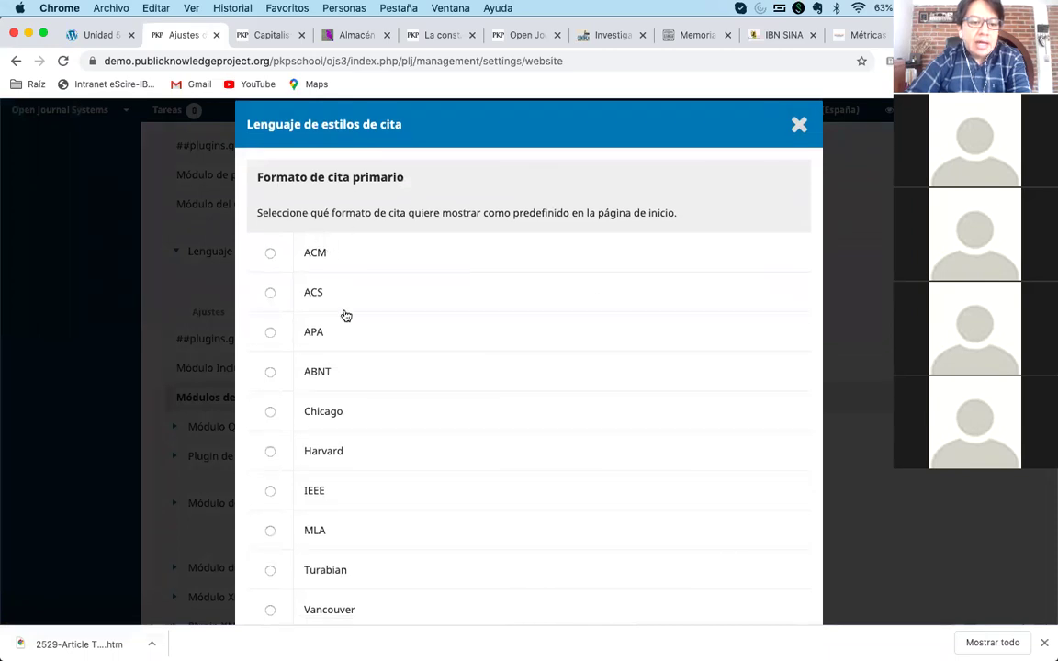
pyautogui.scroll(-1, 345, 315)
pyautogui.scroll(-5, 345, 315)
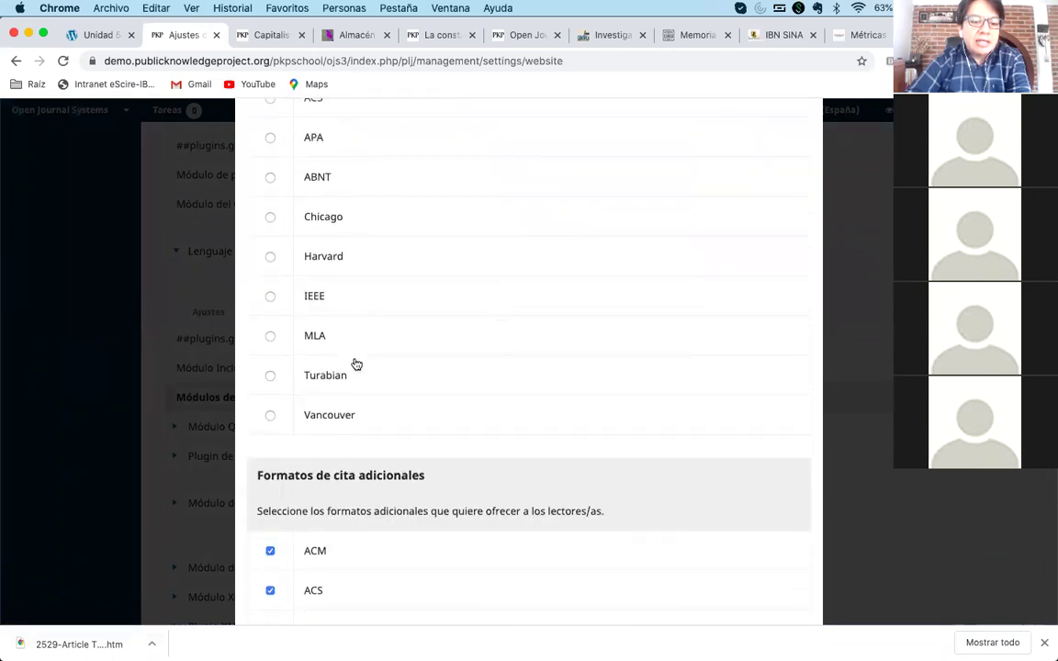
pyautogui.scroll(-9, 356, 365)
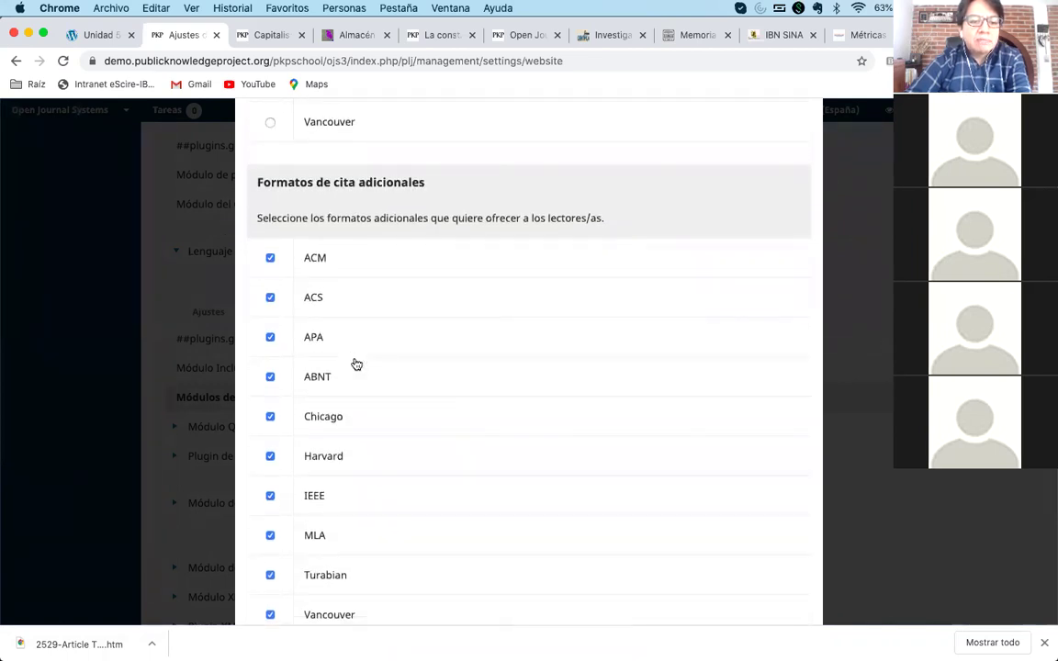
pyautogui.scroll(2, 363, 344)
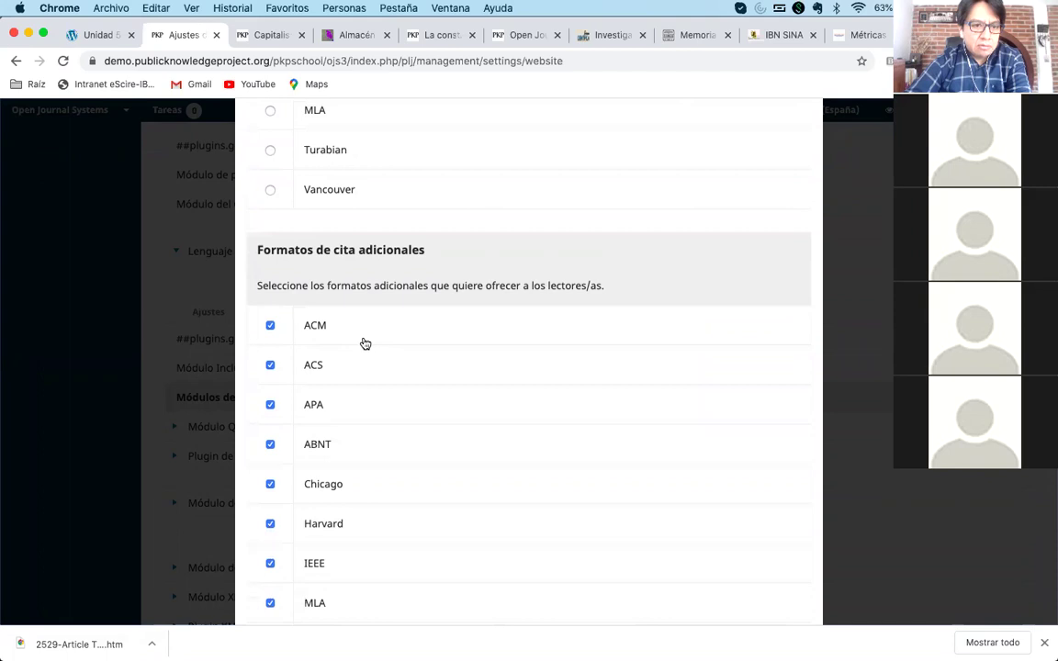
pyautogui.scroll(6, 365, 344)
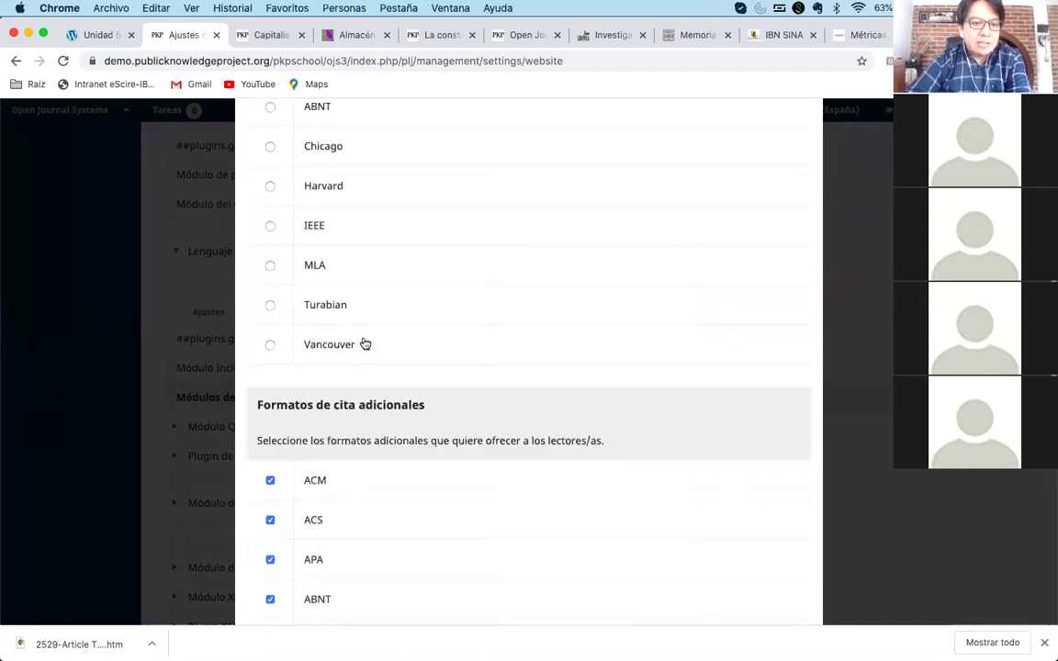
pyautogui.scroll(4, 418, 333)
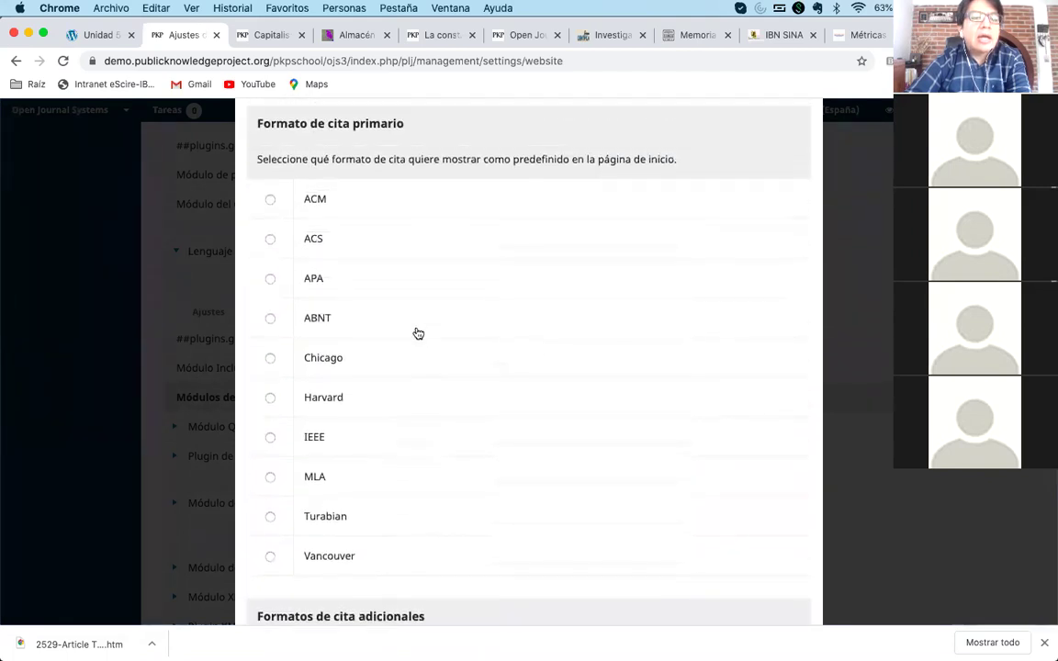
# - Review the plugin's additional and downloadable citation formats, and close the settings without saving
pyautogui.scroll(-14, 417, 333)
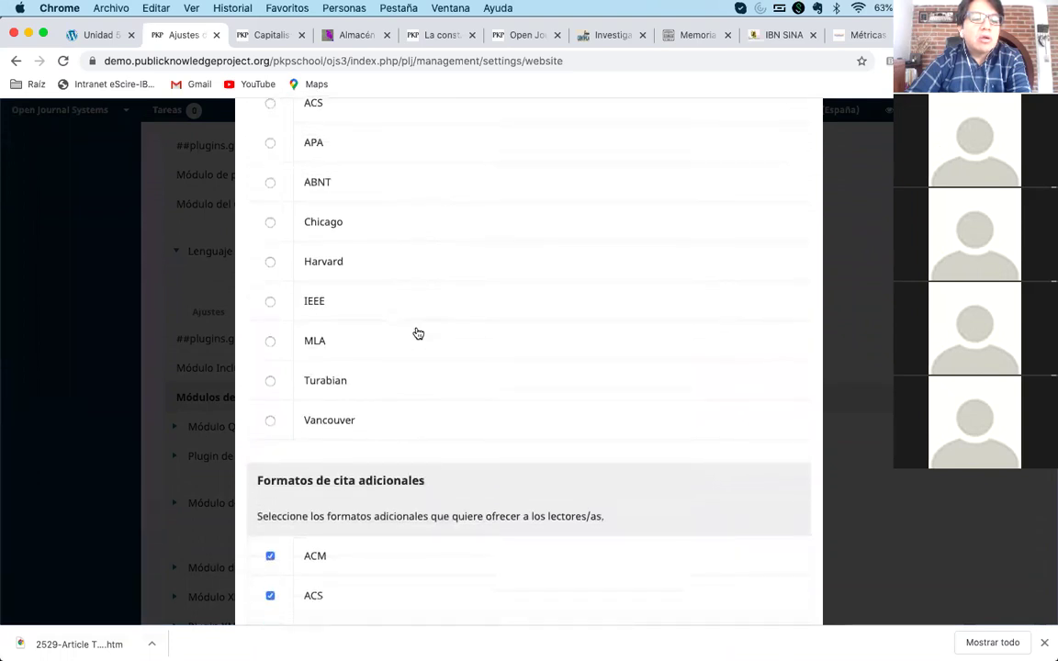
pyautogui.scroll(-2, 418, 333)
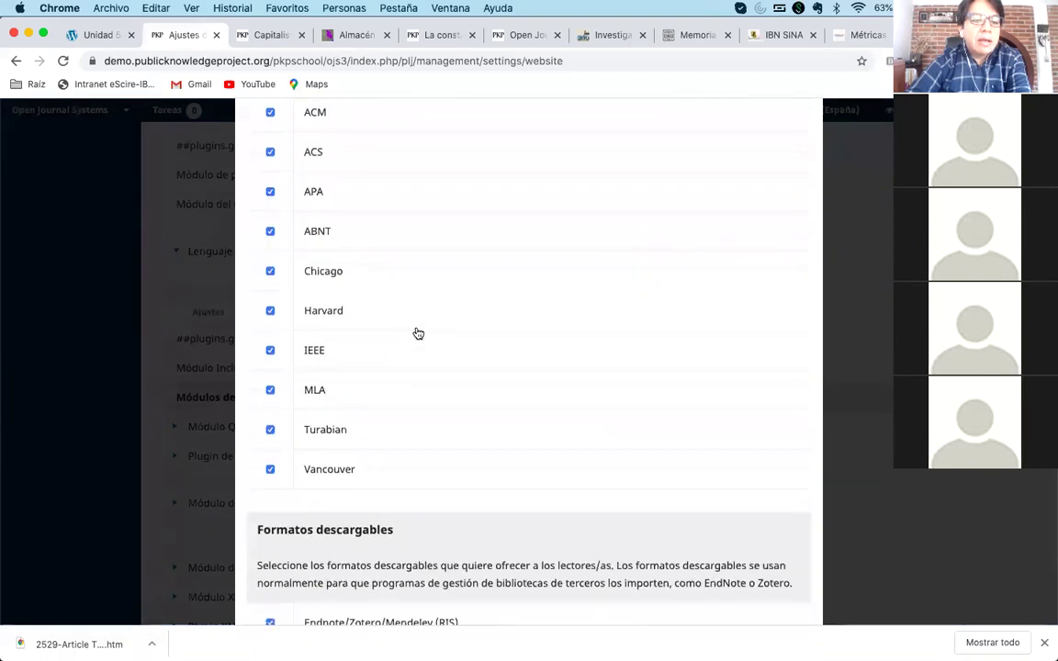
pyautogui.scroll(-4, 417, 334)
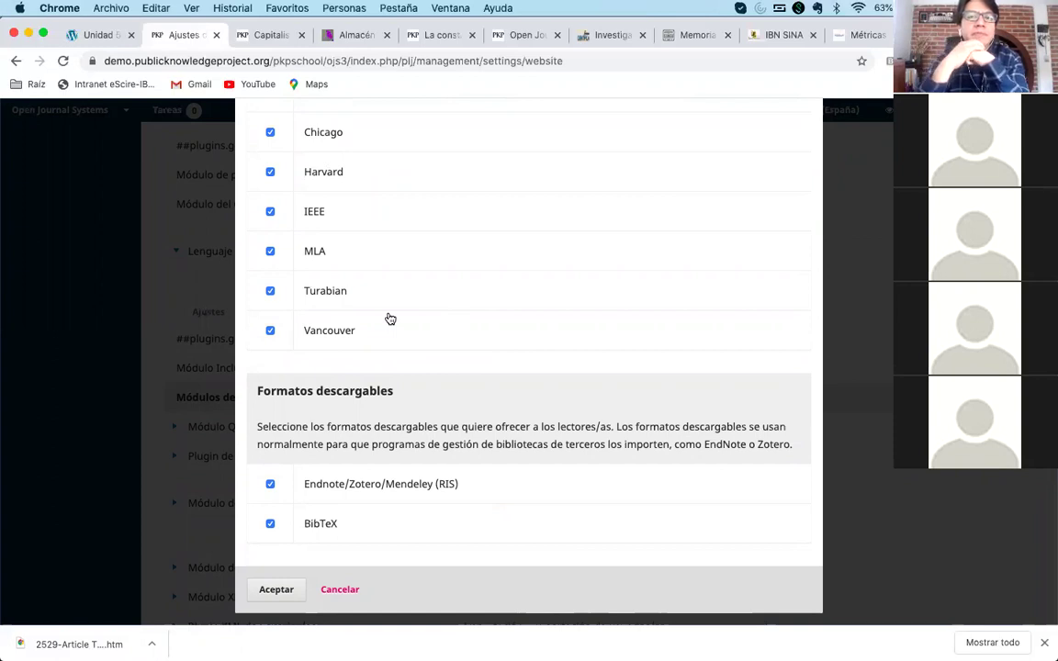
pyautogui.scroll(5, 390, 318)
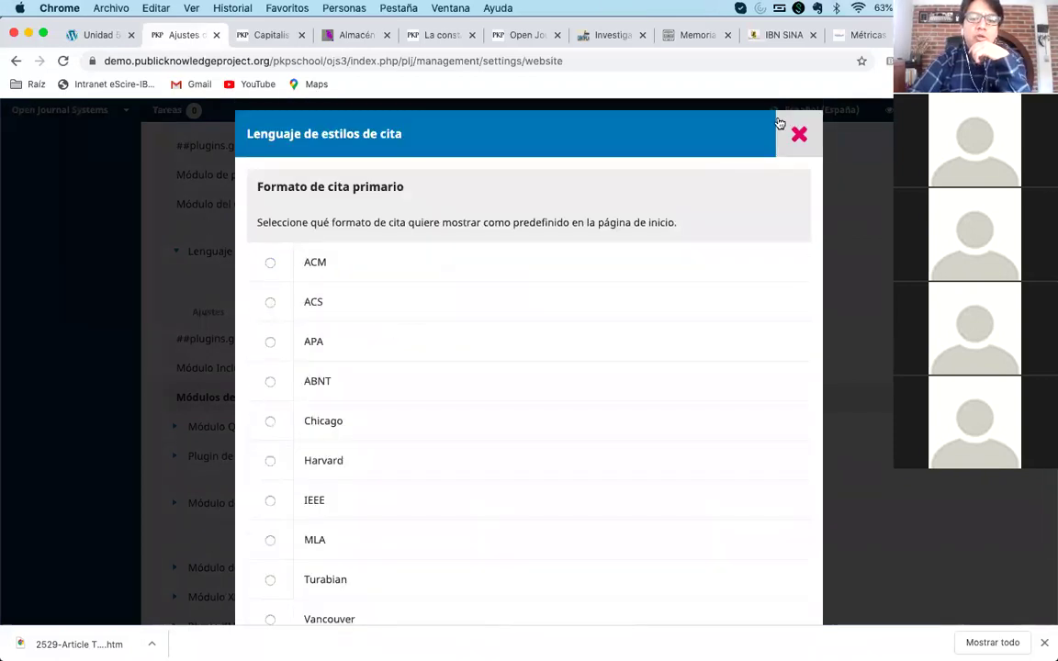
pyautogui.click(799, 137)
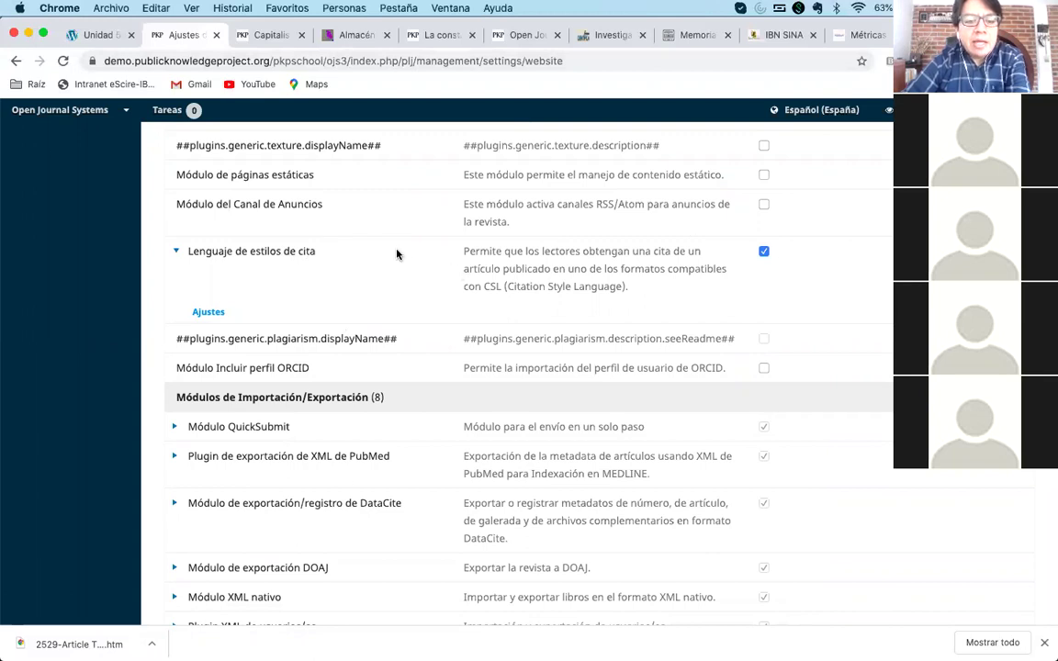
# - Look again at the Botanical Sciences article's citation formats and return to the demo journal's plugin list
pyautogui.click(241, 35)
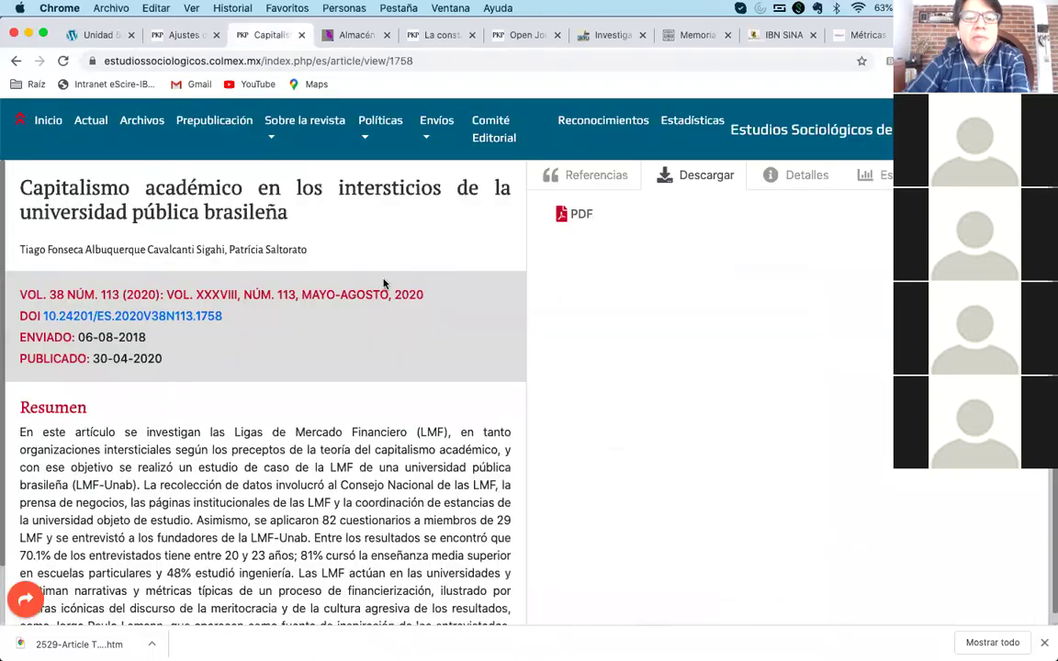
pyautogui.click(334, 35)
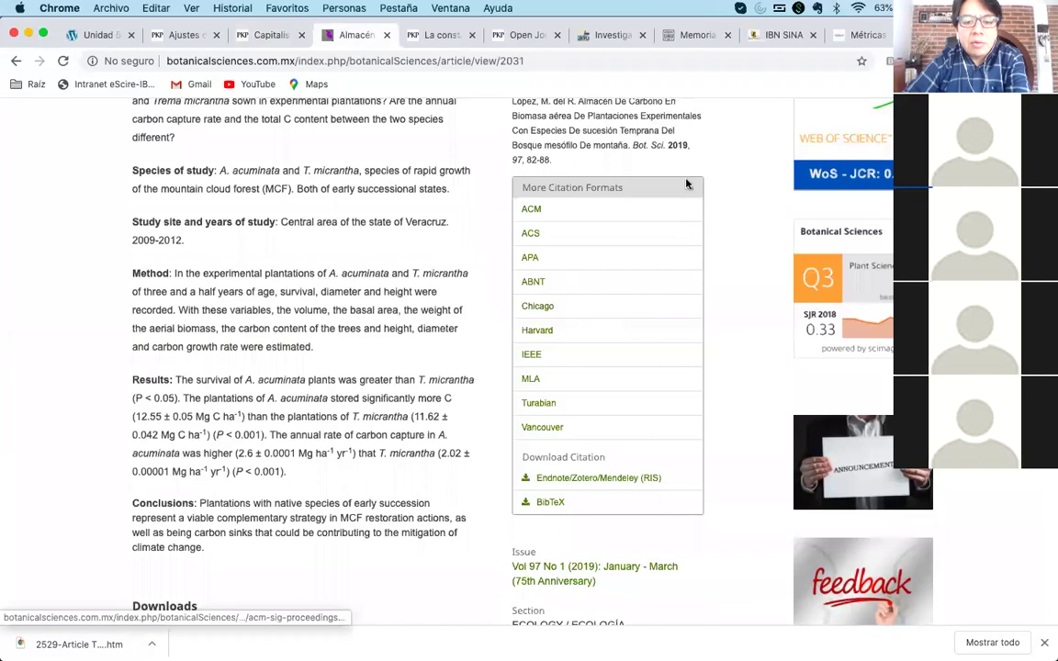
pyautogui.click(177, 35)
# - Examine the import/export, OAI metadata format, payment and public identifier modules in the plugin list
pyautogui.scroll(-1, 453, 359)
pyautogui.scroll(-1, 454, 359)
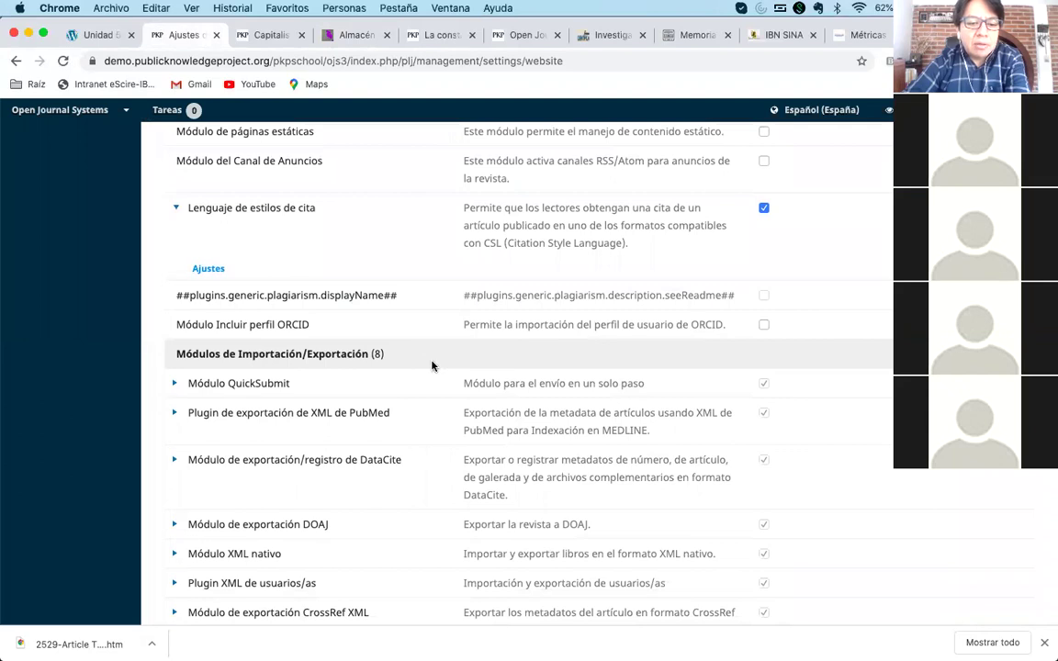
pyautogui.scroll(-4, 431, 366)
pyautogui.scroll(-4, 432, 365)
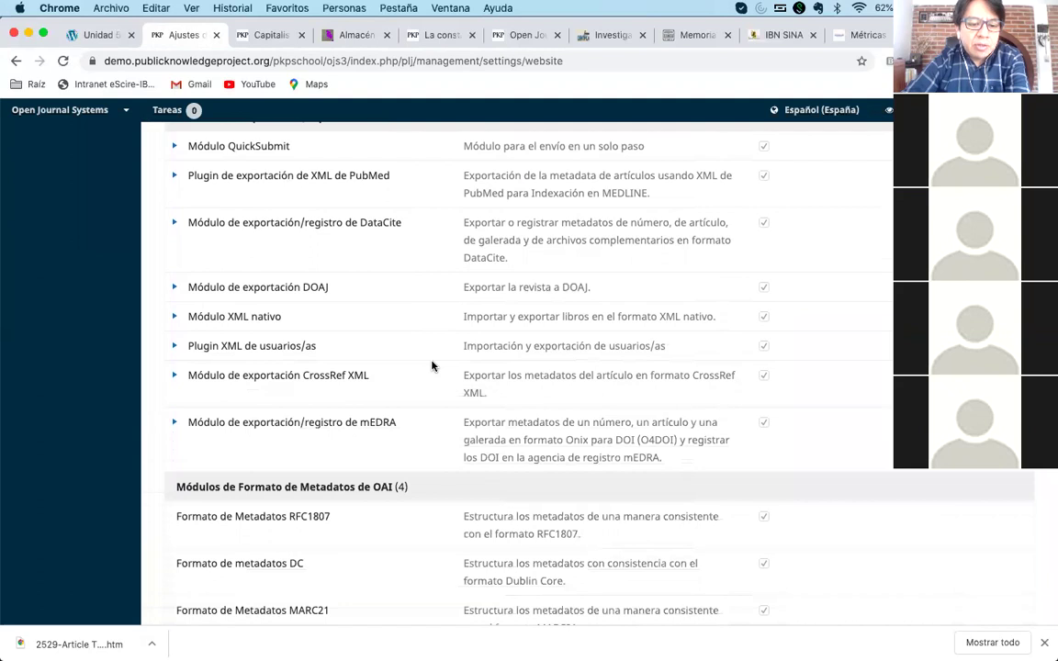
pyautogui.scroll(-8, 431, 365)
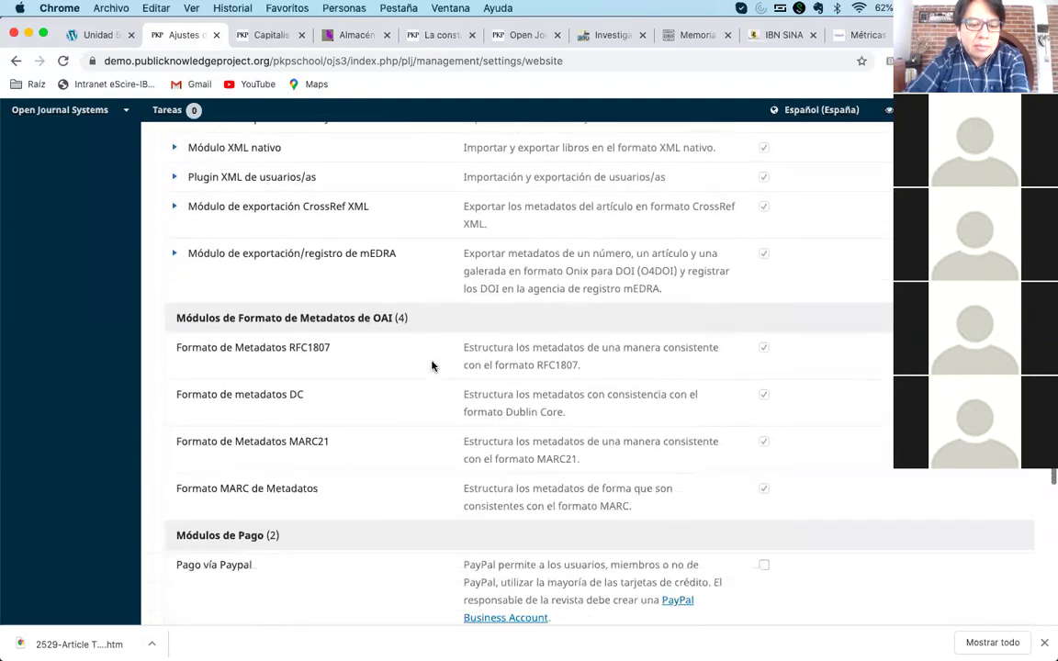
pyautogui.scroll(-6, 431, 365)
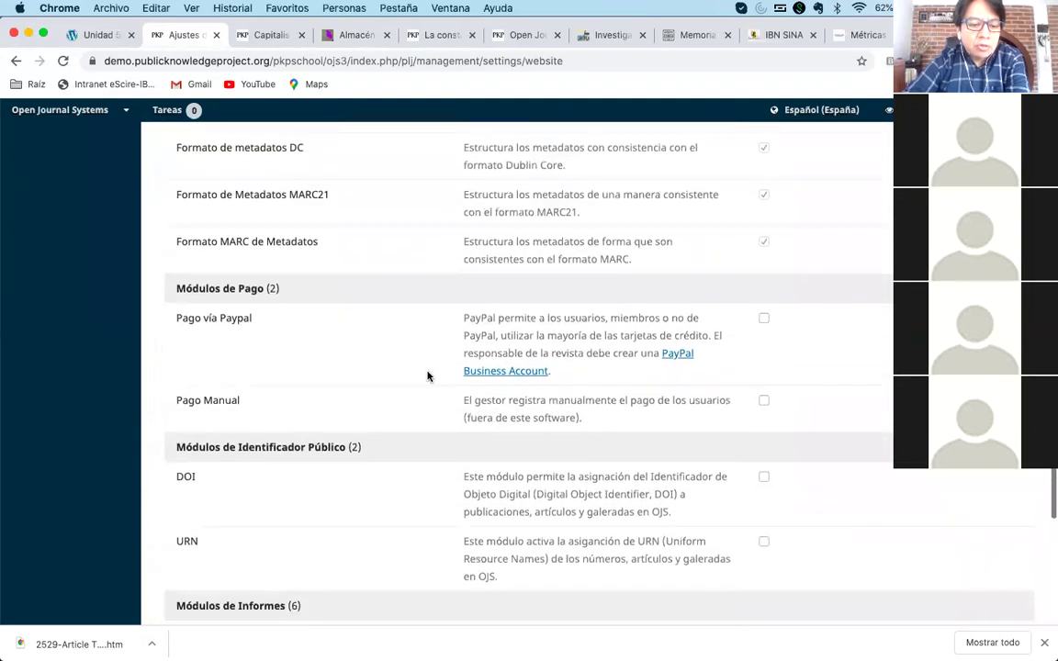
pyautogui.scroll(8, 426, 375)
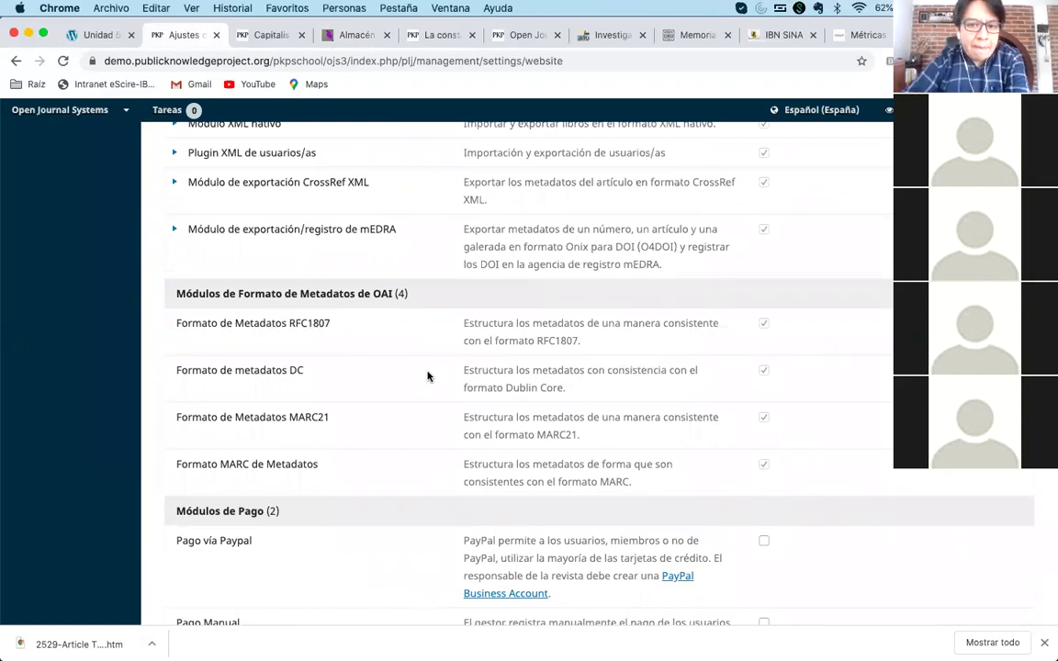
pyautogui.scroll(-1, 454, 341)
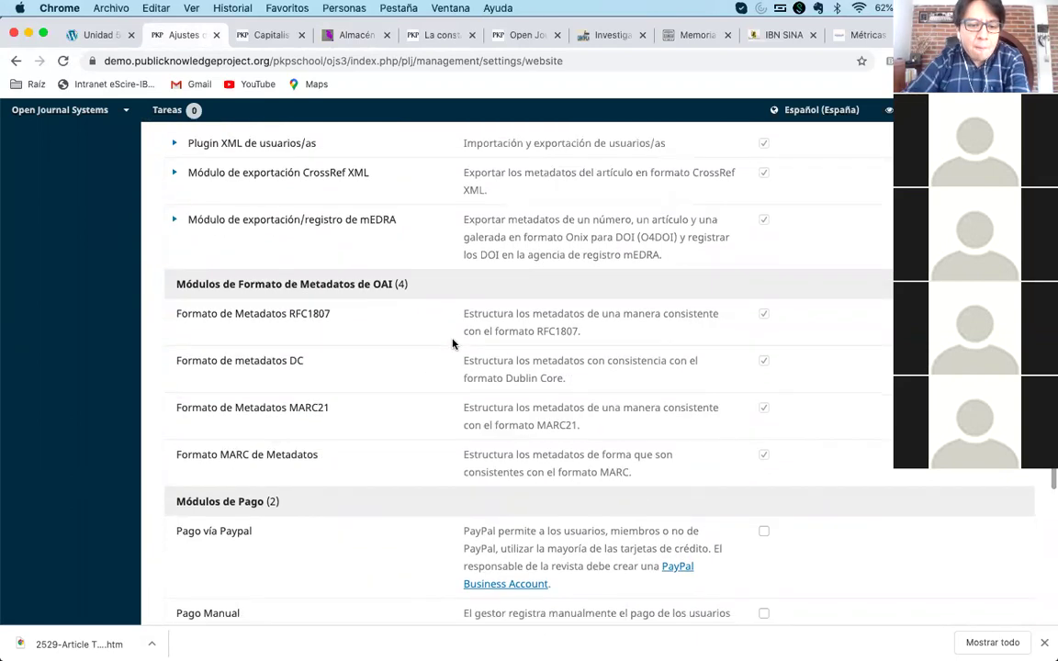
# - Look through the installed modules from the beginning and search the page for "ithen"
pyautogui.click(809, 112)
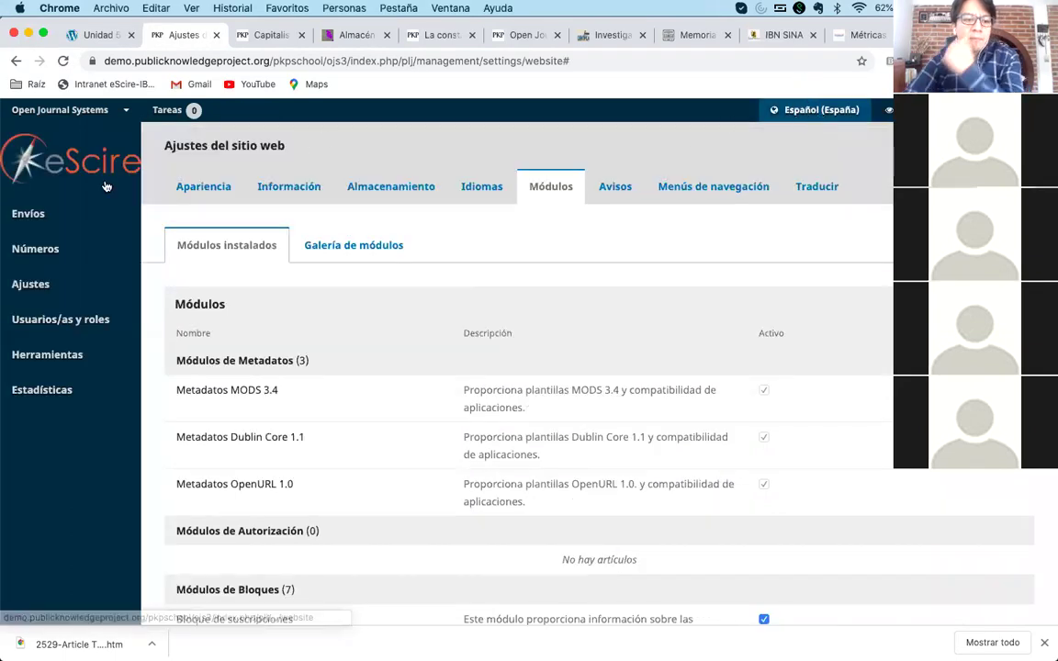
pyautogui.scroll(-5, 406, 427)
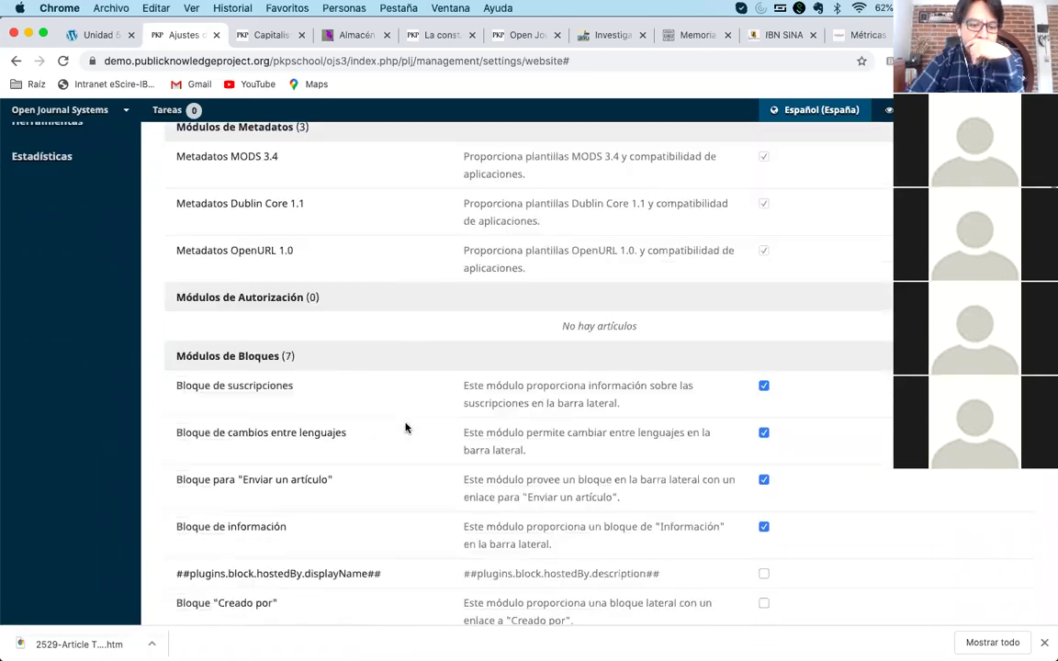
pyautogui.scroll(-5, 405, 427)
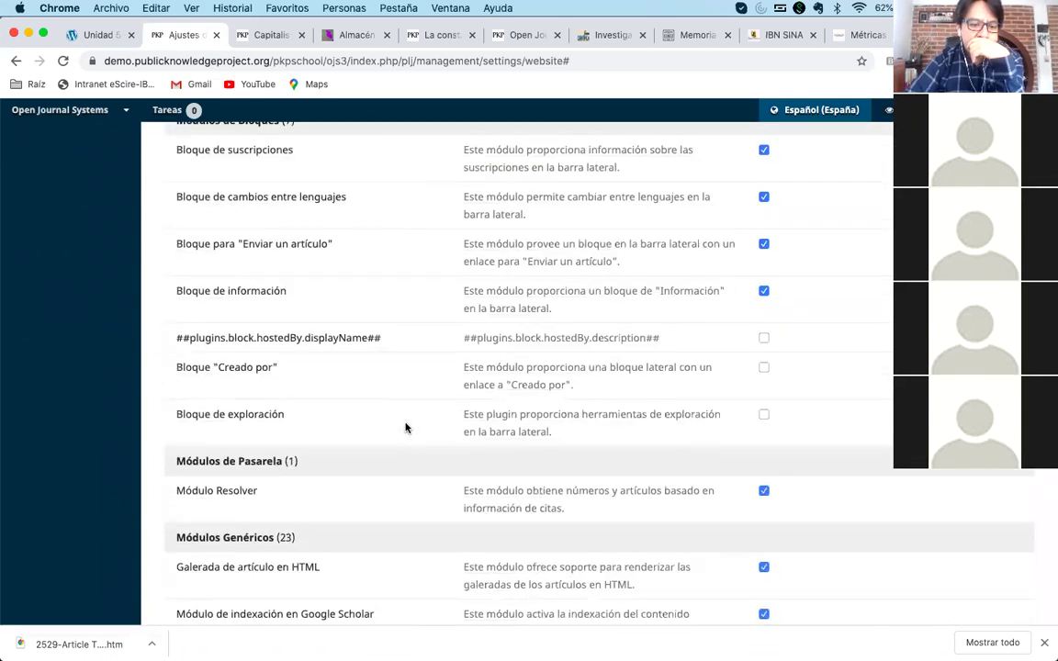
pyautogui.scroll(-10, 406, 427)
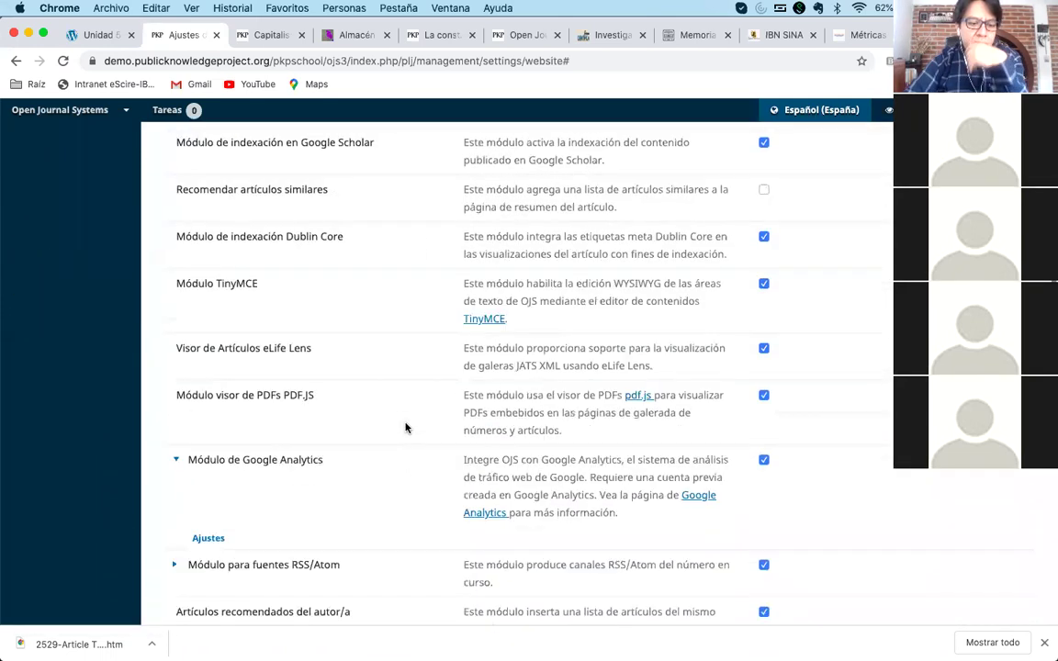
pyautogui.scroll(-4, 405, 427)
pyautogui.press('super+f')
pyautogui.write('ithen')
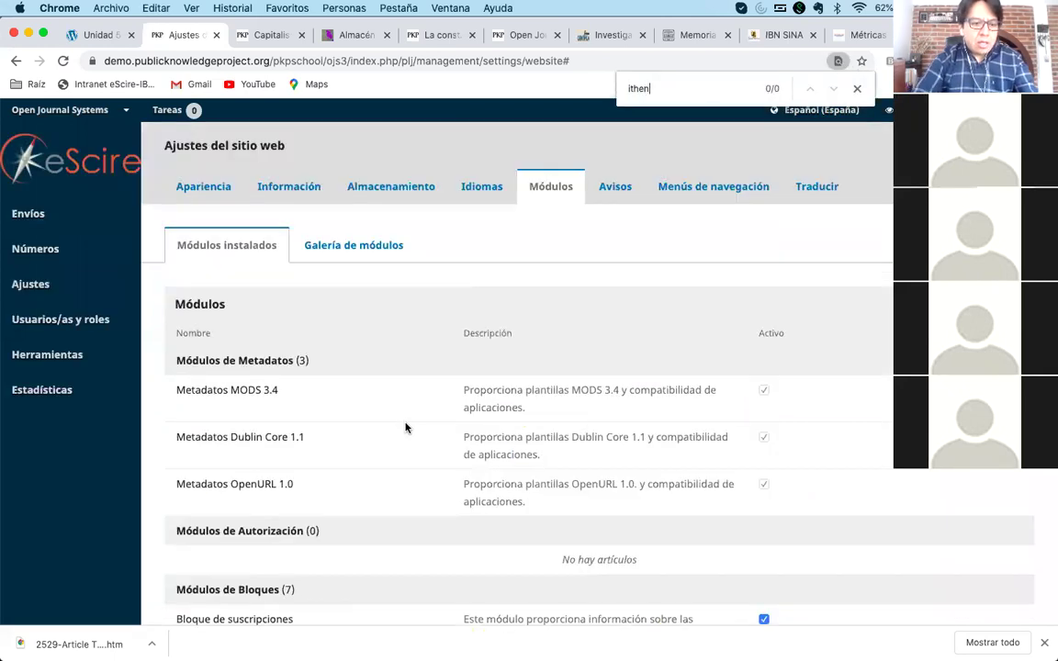
# - Open the module gallery, view the iThenticate plugin's details, and close them
pyautogui.click(350, 246)
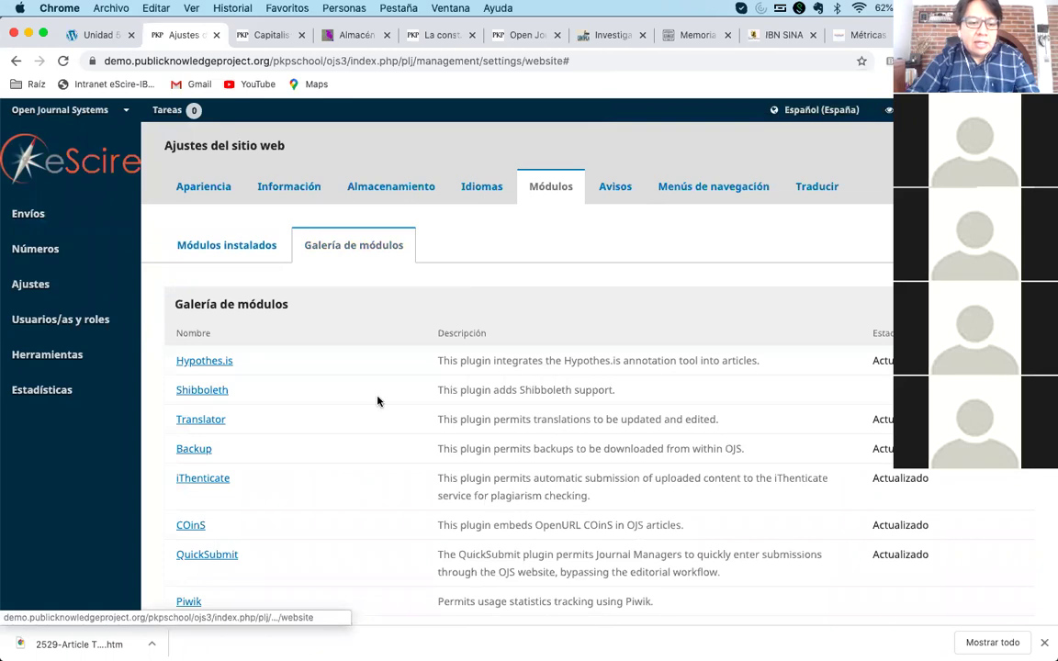
pyautogui.scroll(-3, 376, 401)
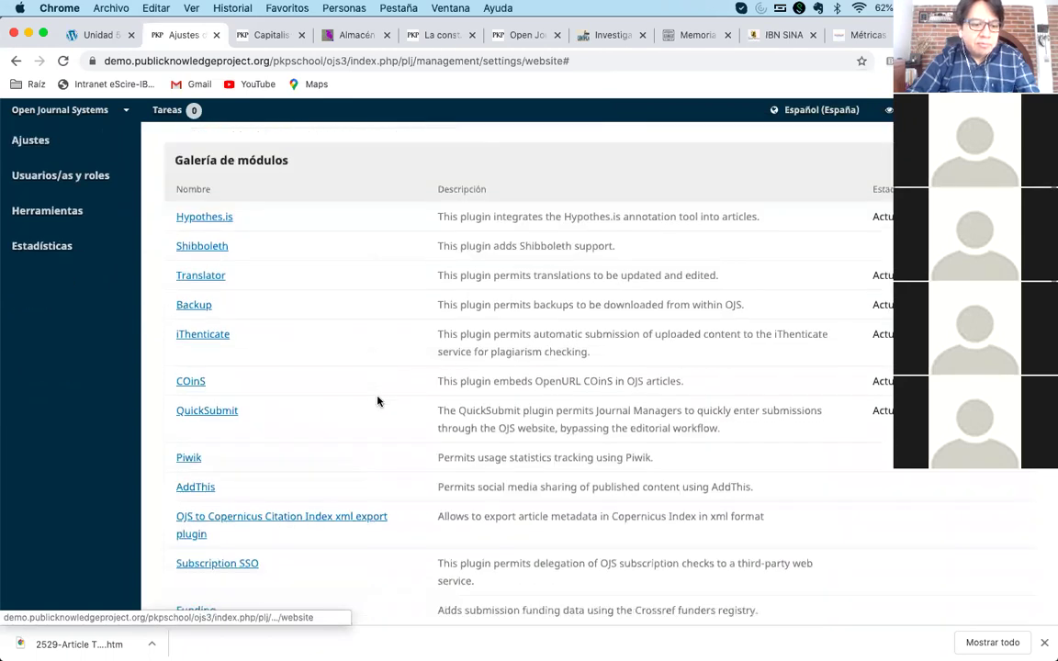
pyautogui.click(199, 336)
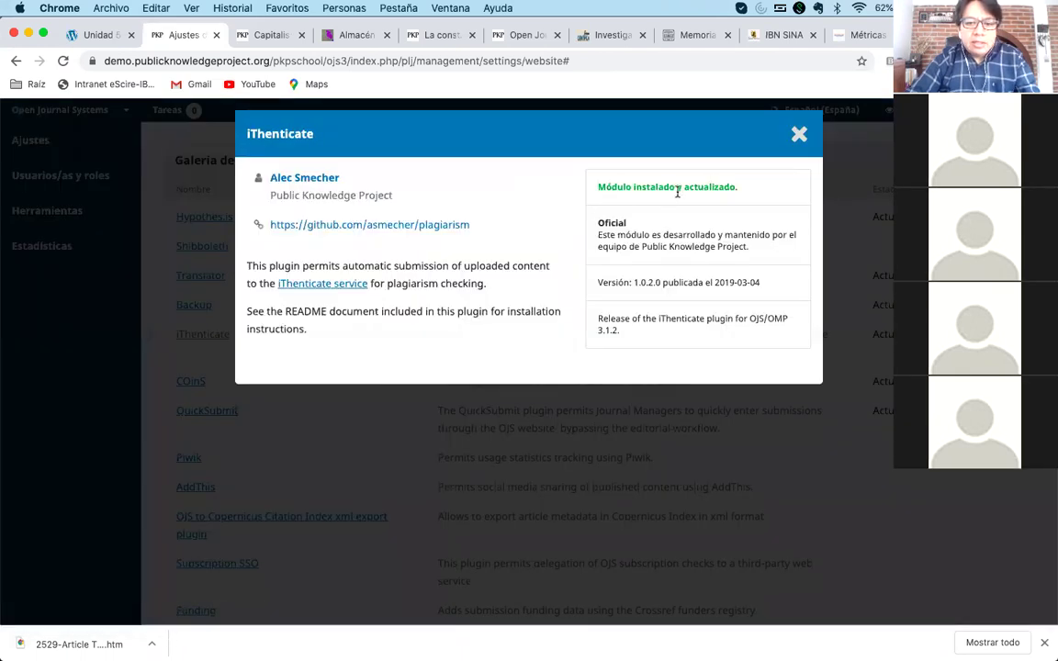
pyautogui.click(798, 134)
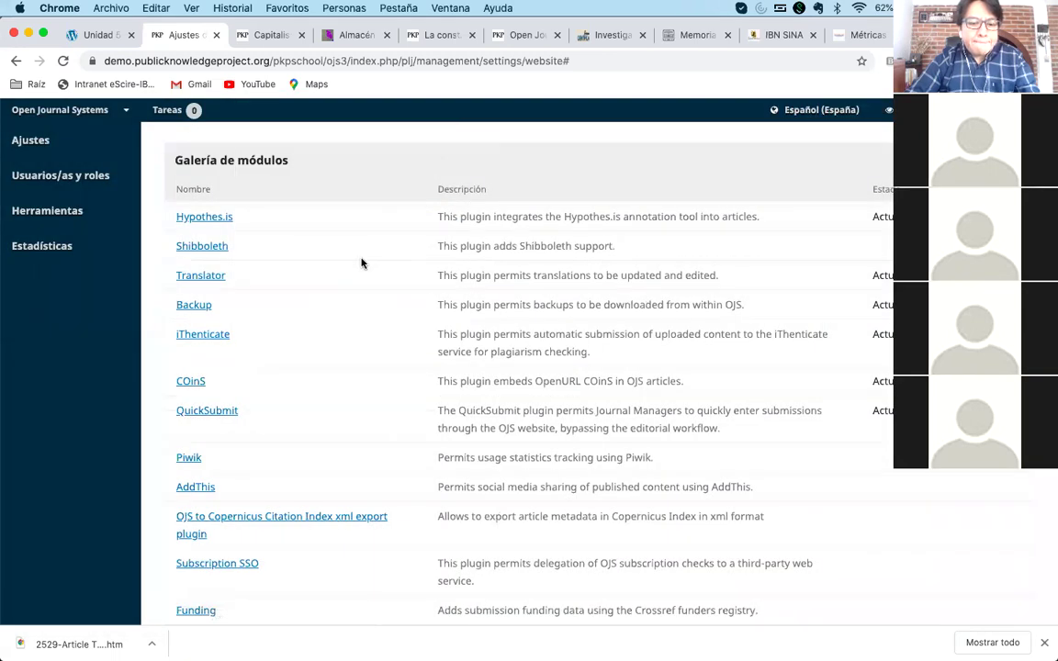
pyautogui.scroll(5, 360, 264)
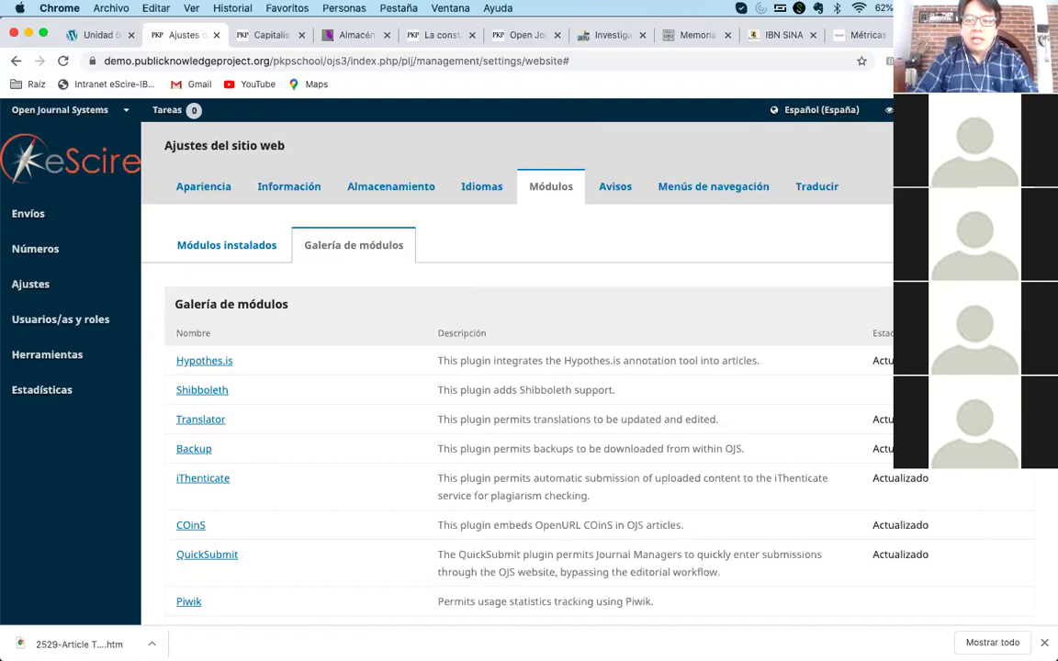
# - Search Google for "ojs 3 ithenticate" in a new browser tab
pyautogui.press('super+t')
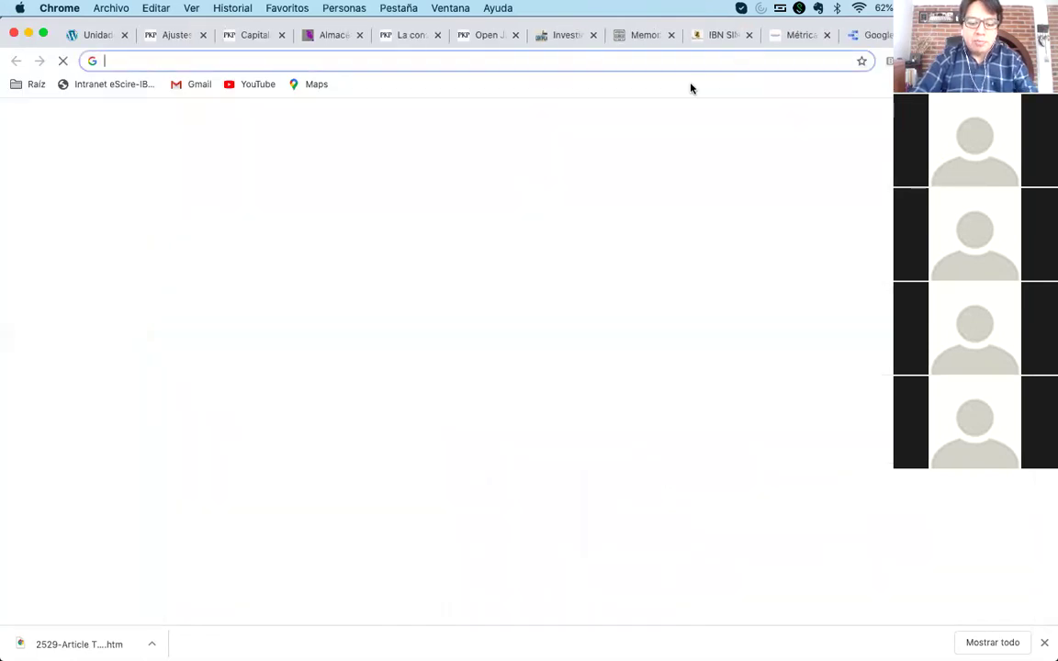
pyautogui.write('ojs 3 ithenti')
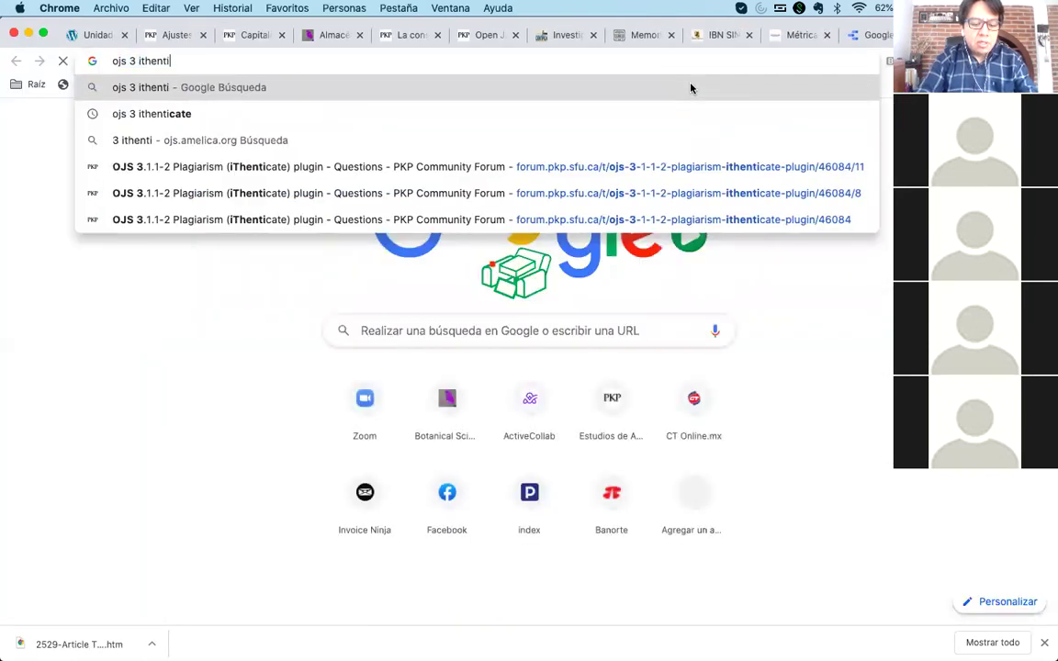
pyautogui.write('cate')
pyautogui.press('Return')
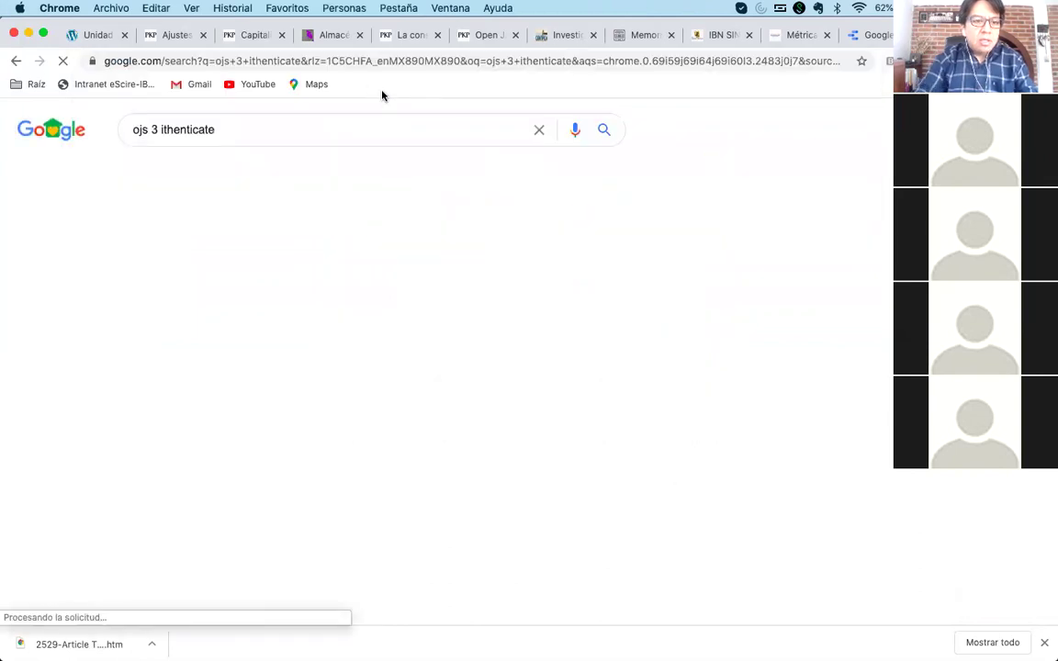
# - Open the PKP article on iThenticate support for OJS 3/OMP from the search results and read its introduction and Plugin Gallery instructions
pyautogui.click(283, 290)
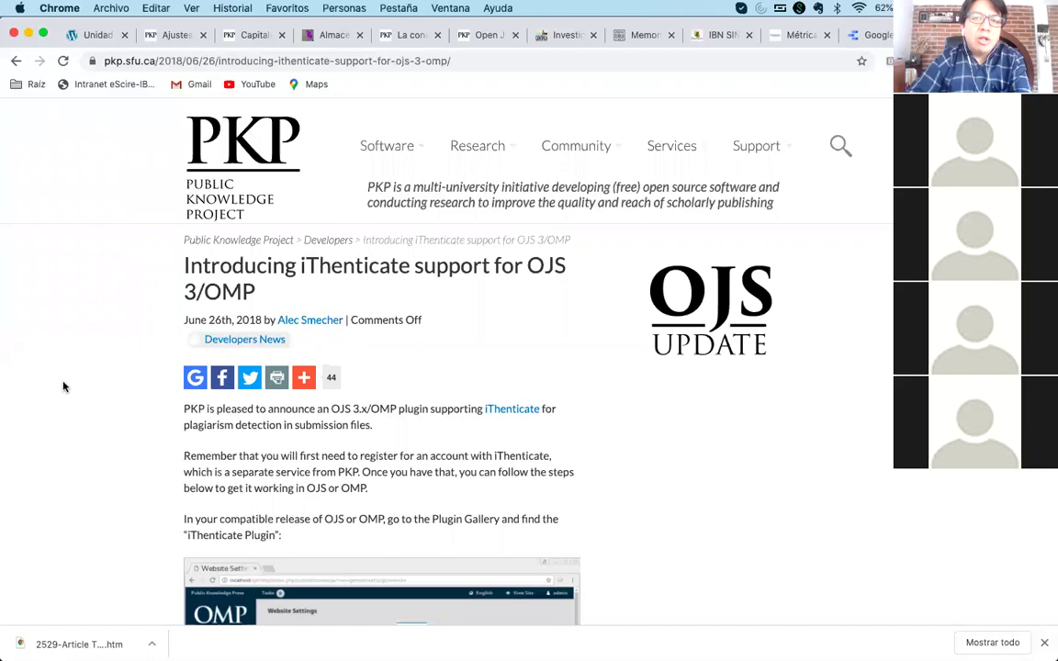
pyautogui.scroll(-2, 82, 388)
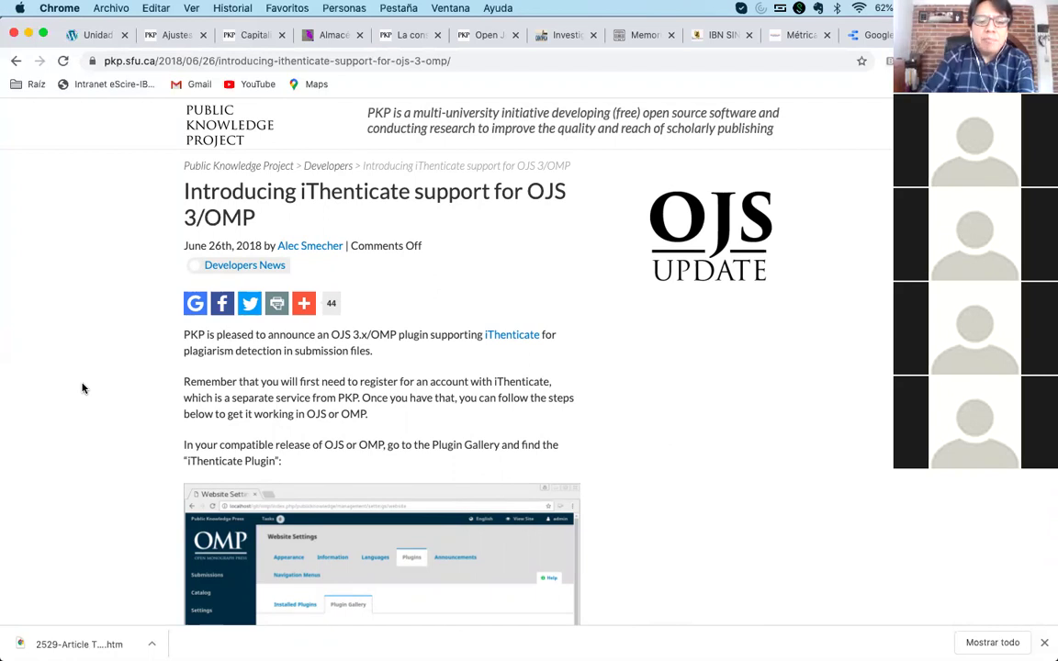
pyautogui.scroll(-2, 82, 389)
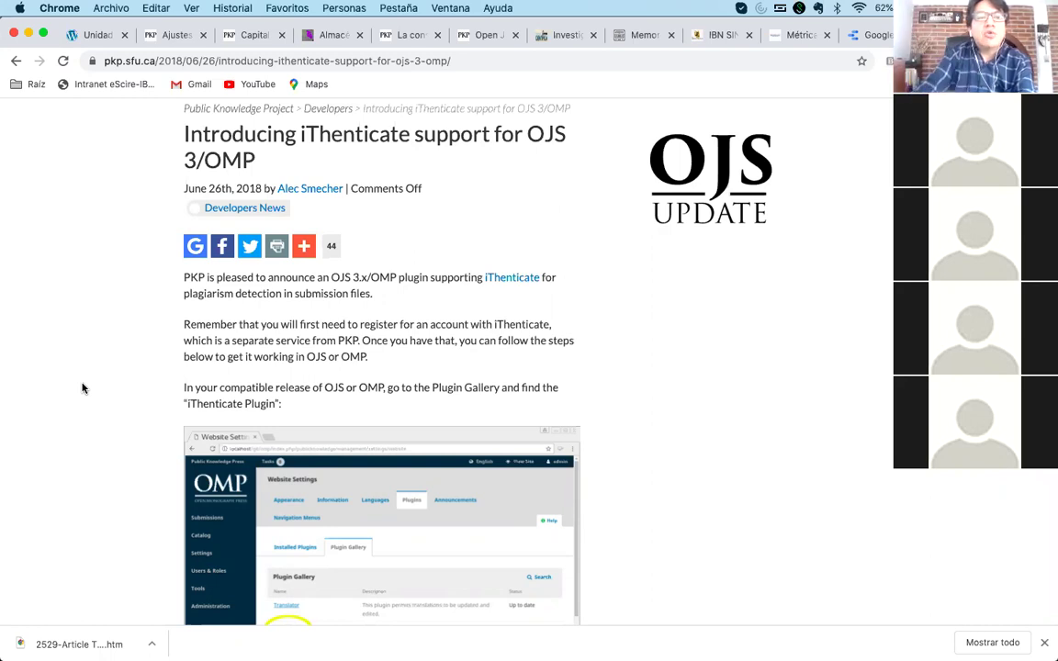
pyautogui.scroll(-1, 82, 389)
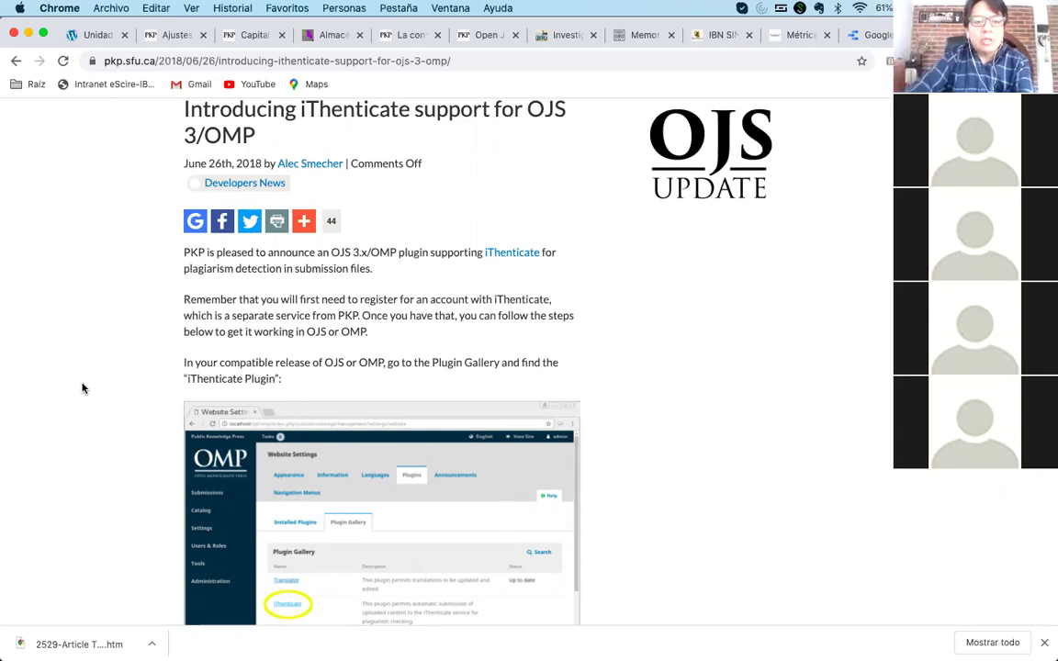
pyautogui.scroll(-5, 85, 389)
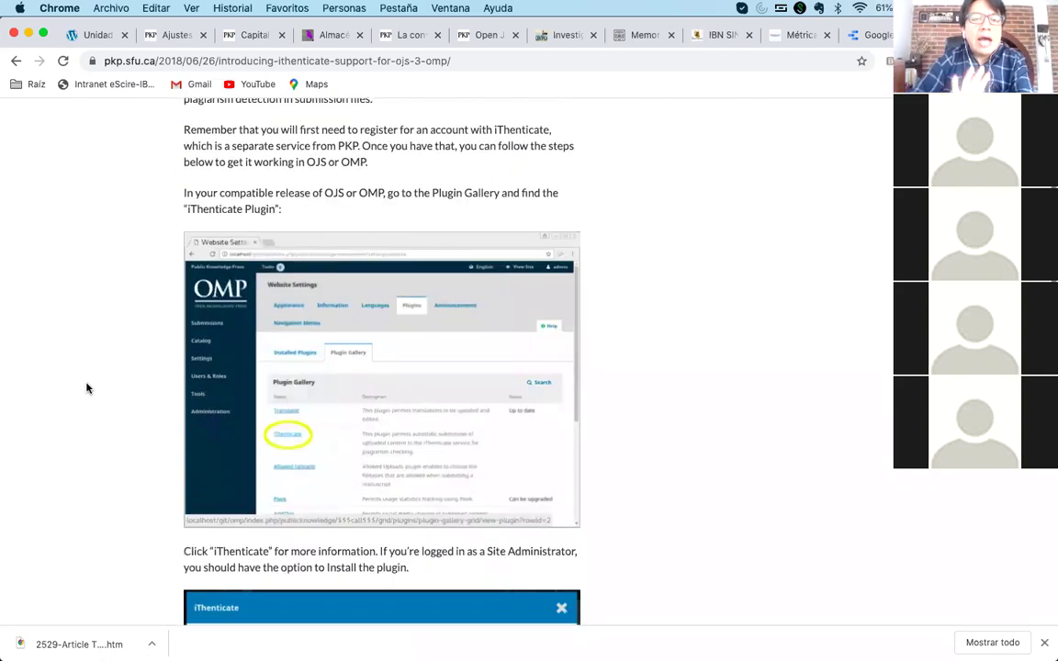
pyautogui.scroll(-2, 87, 388)
pyautogui.scroll(2, 87, 388)
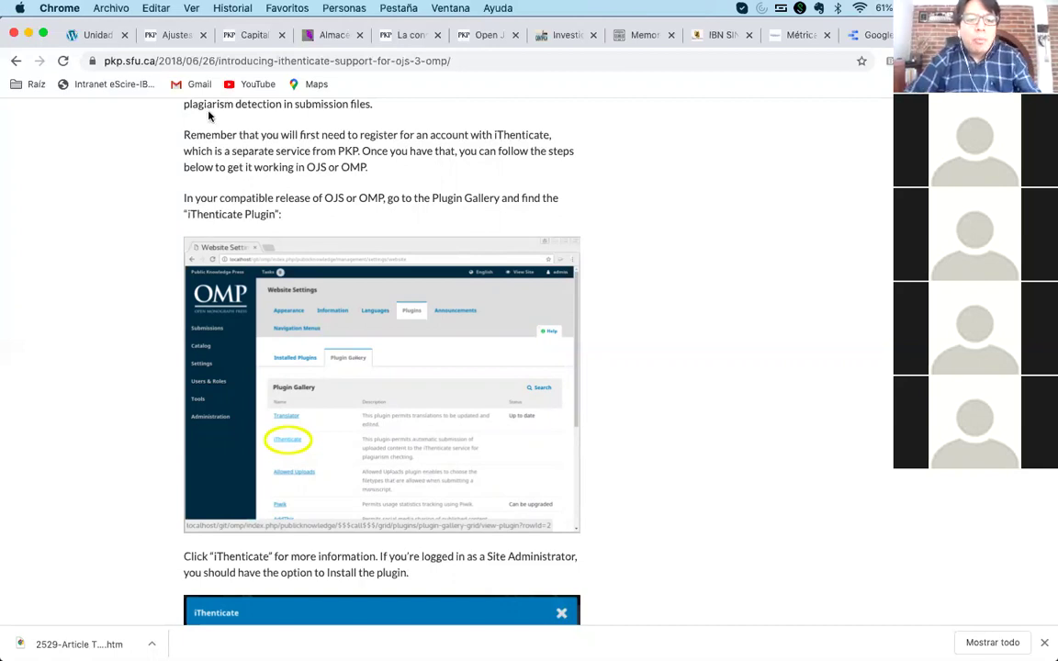
# - Check the iThenticate entry in the OJS demo site's module gallery, and return to the PKP article
pyautogui.click(169, 36)
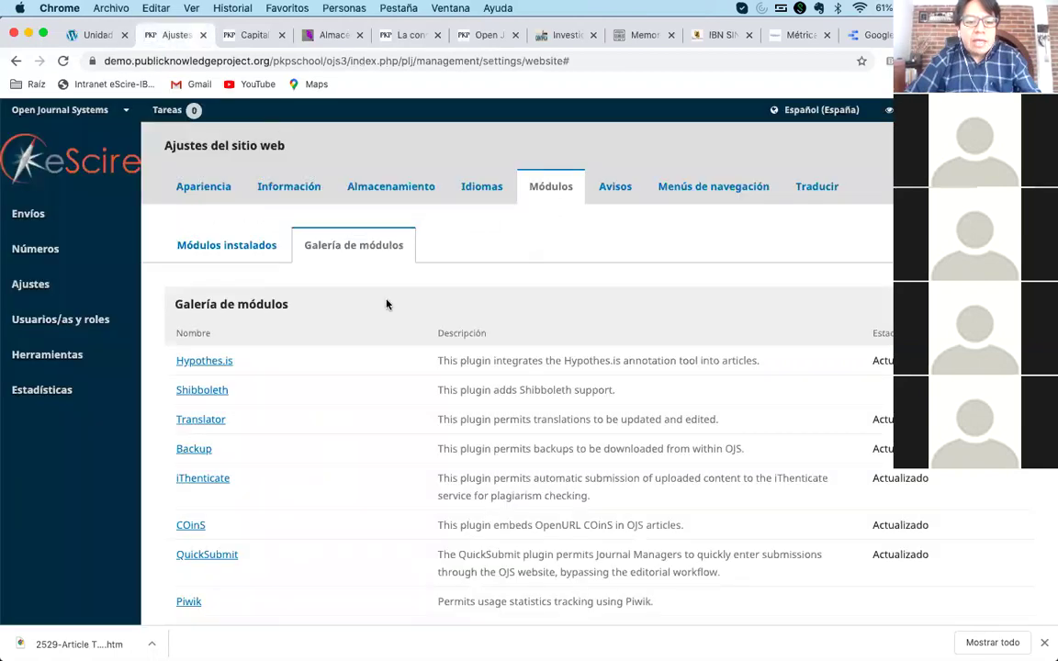
pyautogui.scroll(-2, 321, 371)
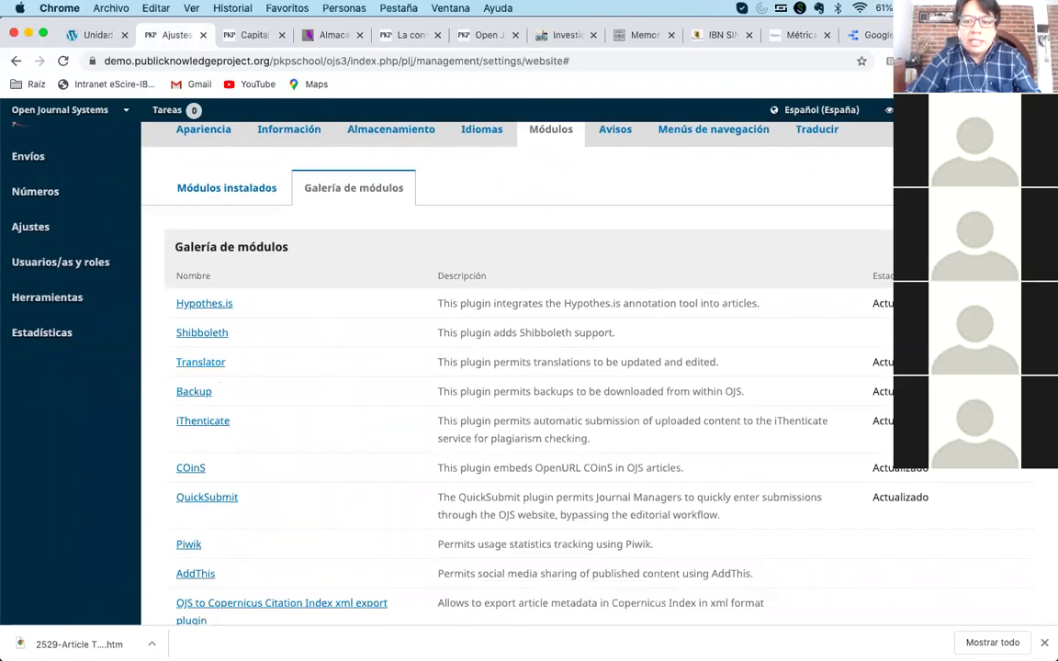
pyautogui.press('super+9')
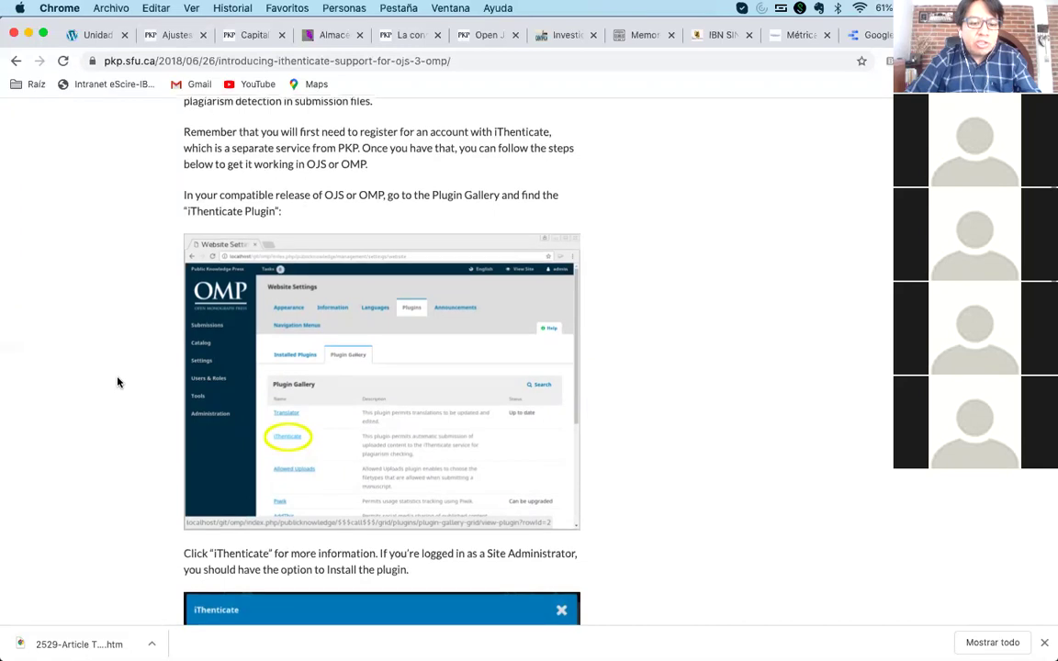
# - Examine the article's config.inc.php settings for the iThenticate plugin, highlighting the whole block, the username line and the password line
pyautogui.scroll(-5, 117, 382)
pyautogui.scroll(-10, 118, 382)
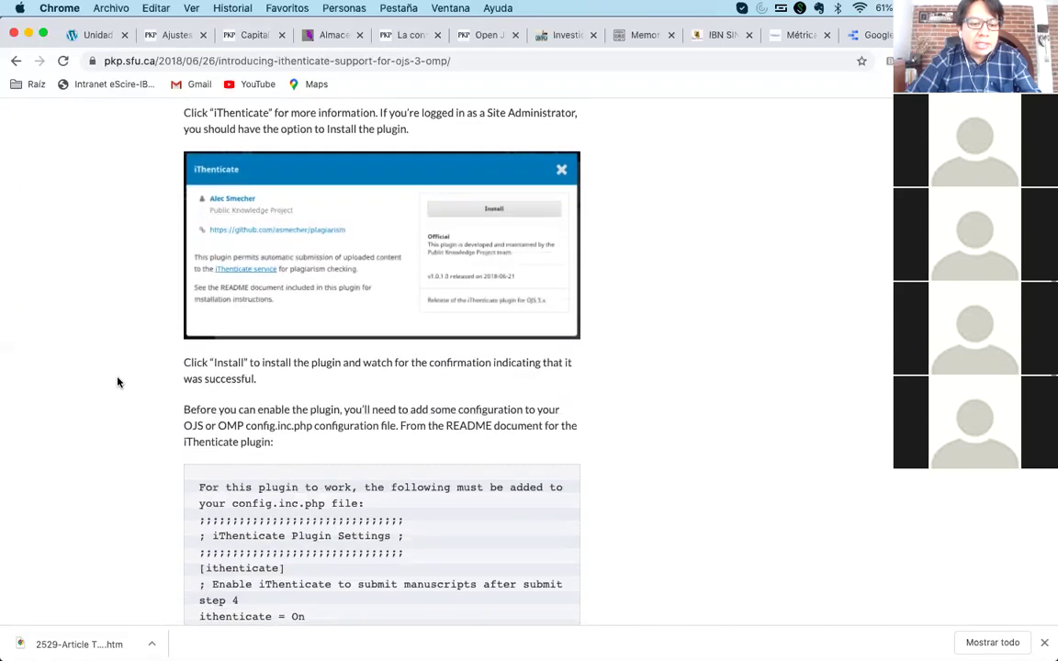
pyautogui.scroll(-2, 117, 382)
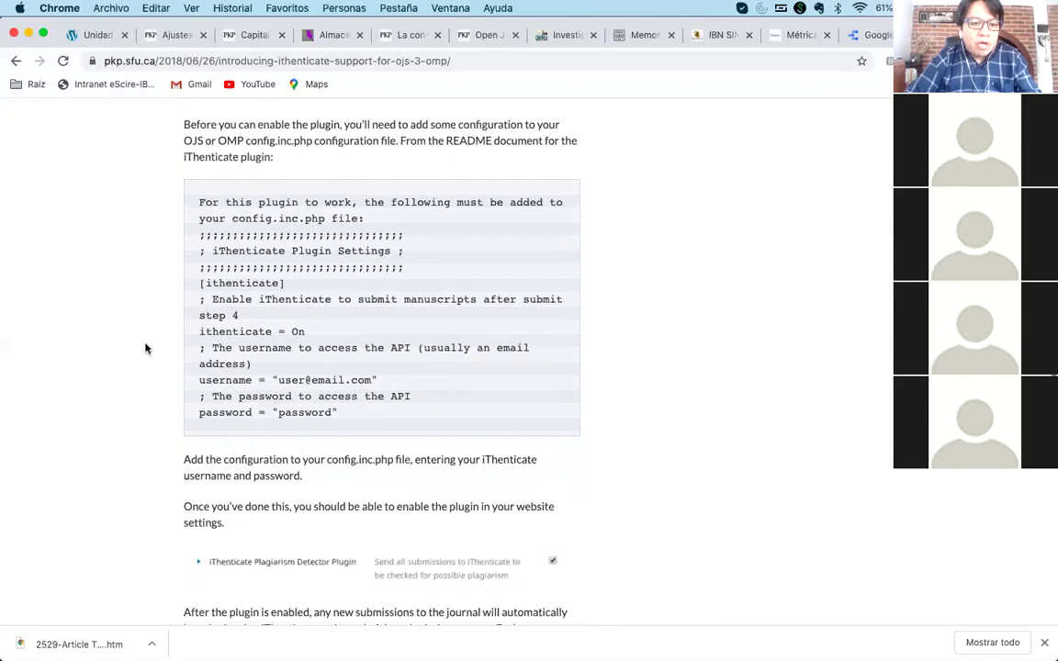
pyautogui.moveTo(198, 201); pyautogui.dragTo(367, 412)
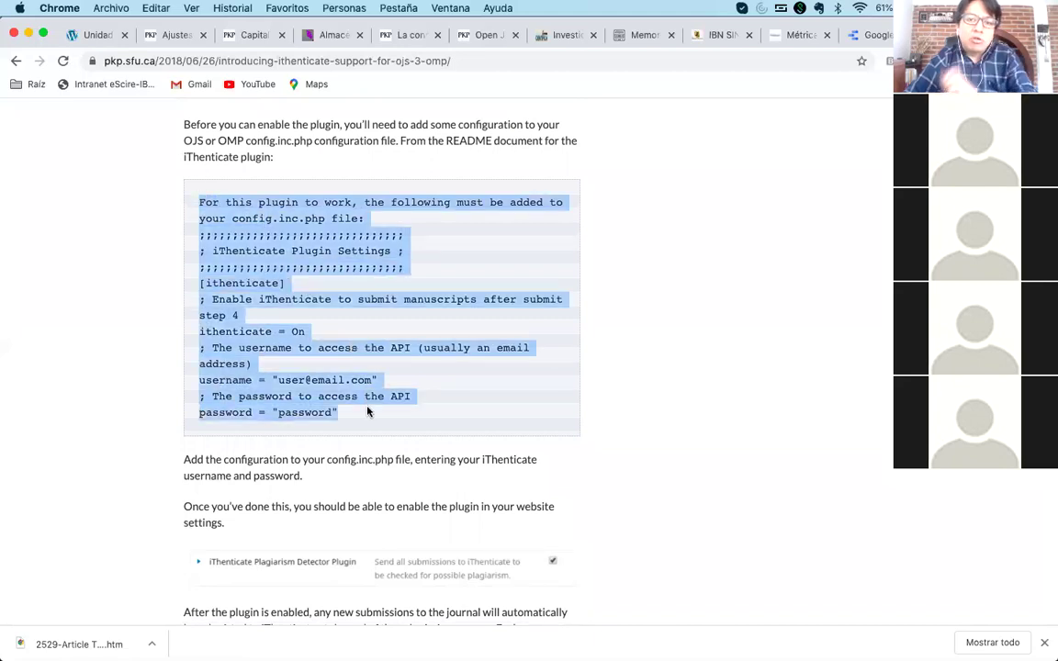
pyautogui.click(368, 411)
pyautogui.moveTo(201, 380); pyautogui.dragTo(399, 378)
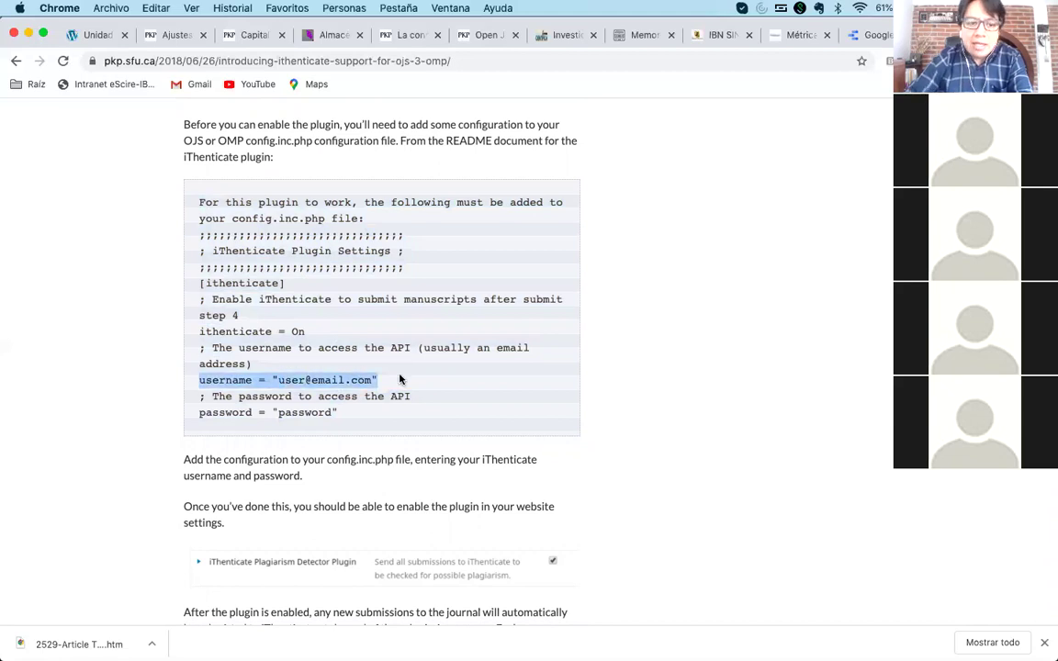
pyautogui.moveTo(206, 412); pyautogui.dragTo(330, 413)
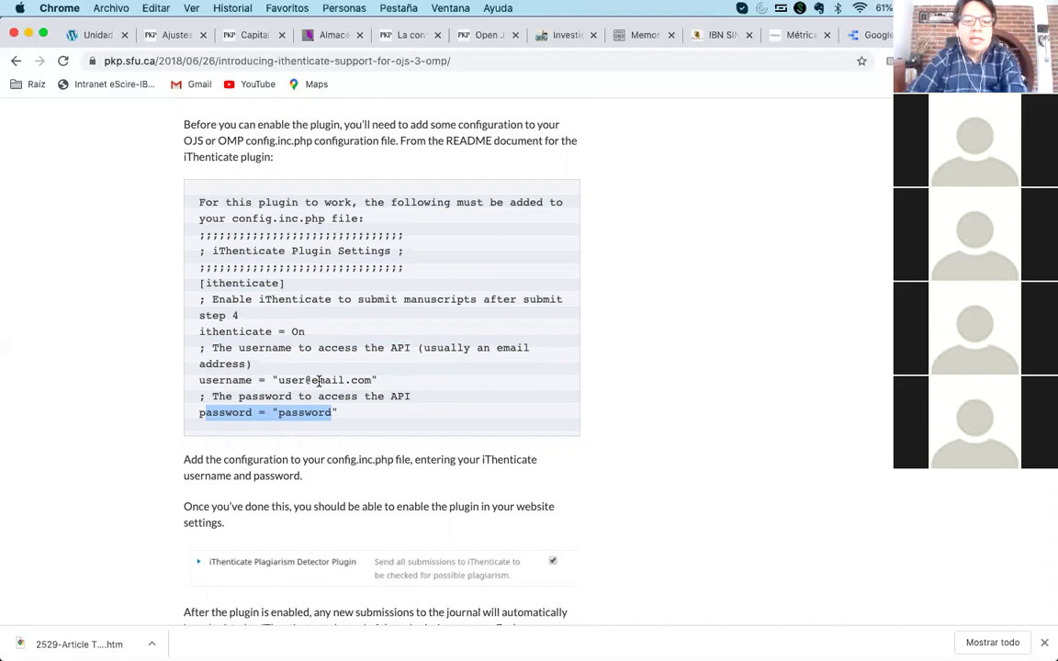
# - Revisit the OJS module gallery, and return to the article to read how the plugin is enabled and how submissions reach iThenticate
pyautogui.click(169, 35)
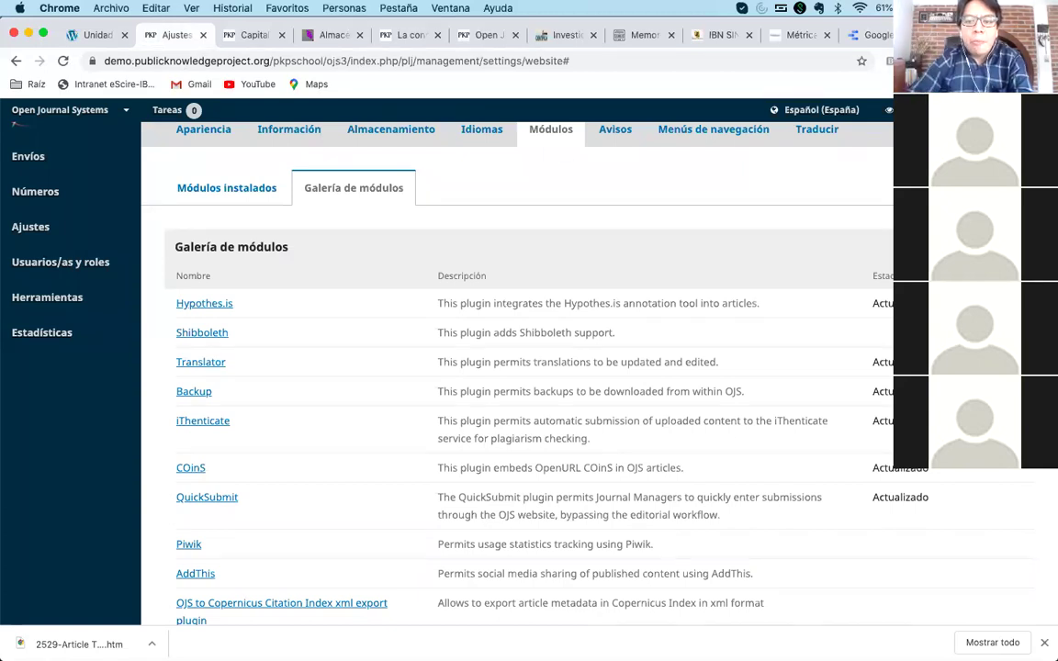
pyautogui.hotkey('ctrl', 'shift', 'Tab')
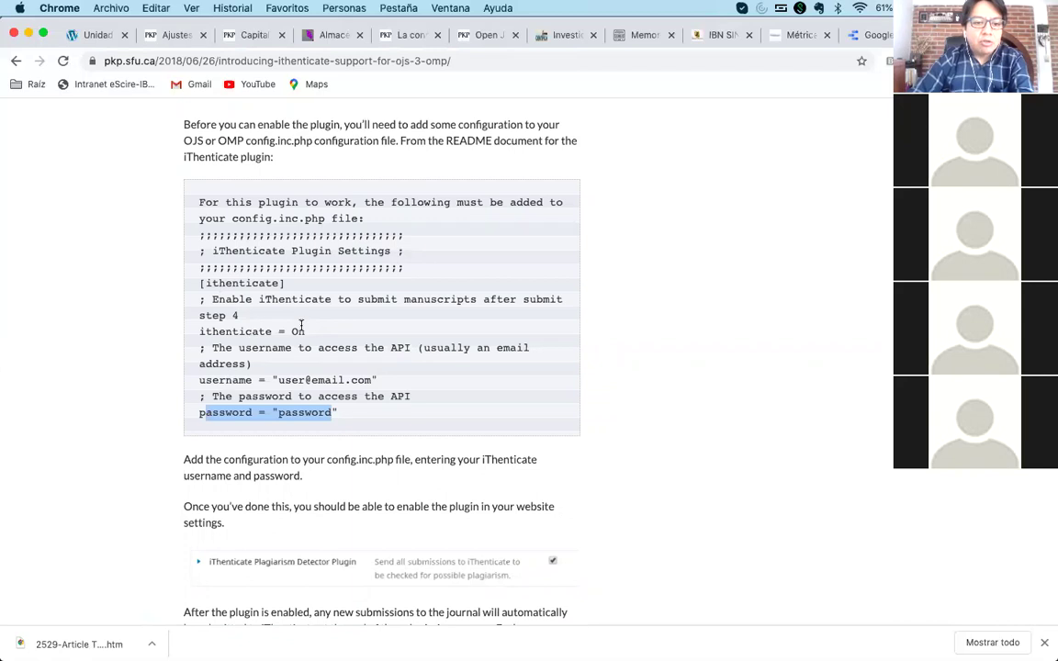
pyautogui.scroll(4, 300, 326)
pyautogui.scroll(-2, 296, 291)
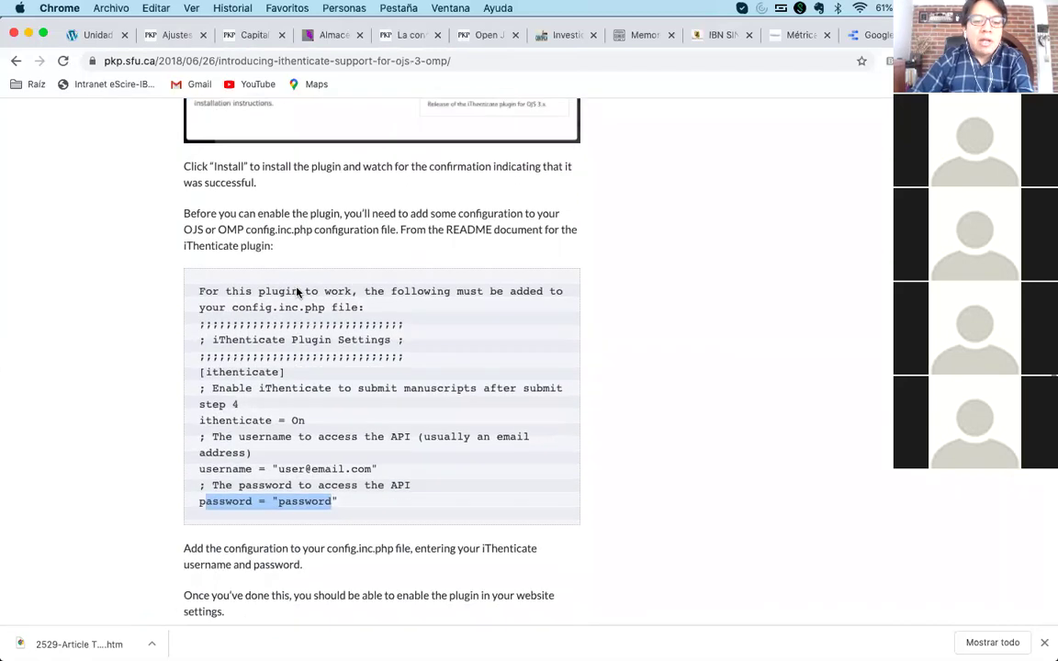
pyautogui.scroll(-10, 297, 291)
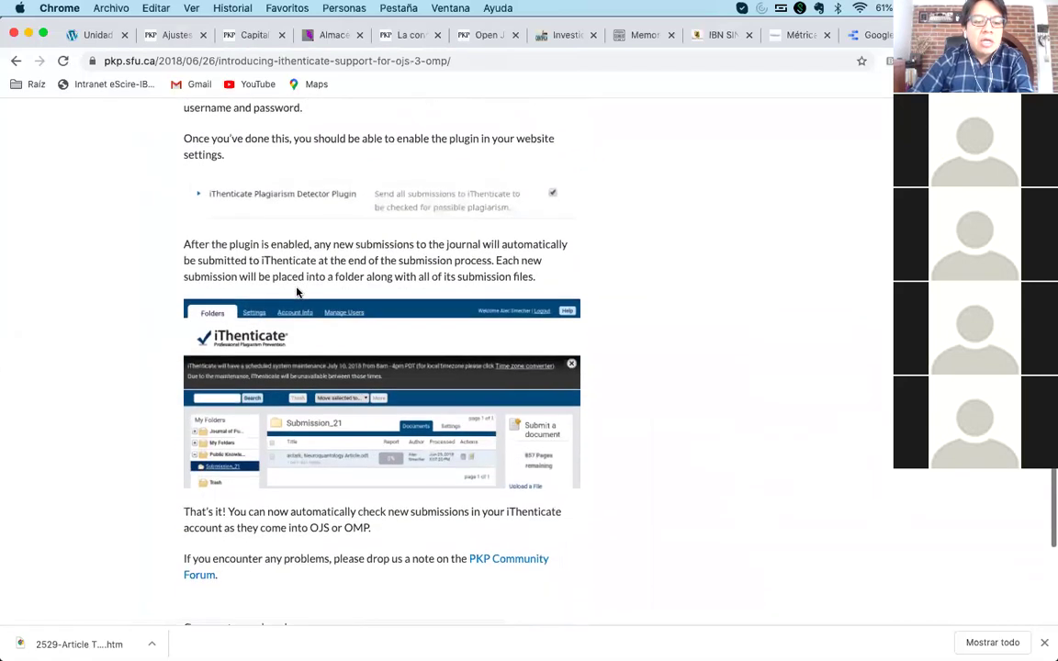
pyautogui.scroll(-1, 297, 291)
pyautogui.scroll(-1, 335, 244)
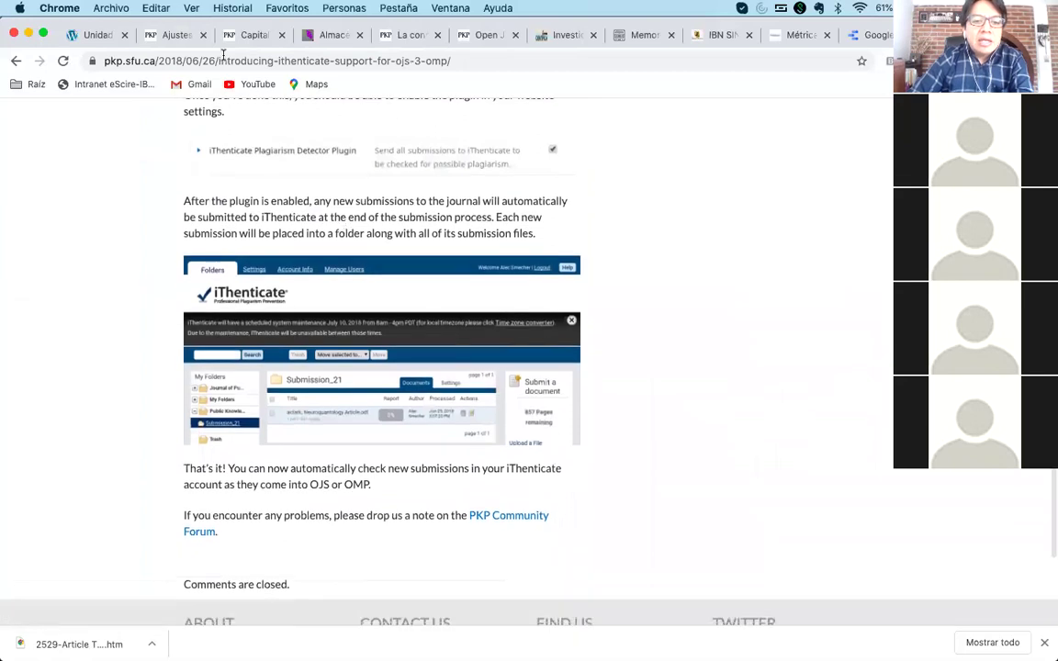
# - Review the iThenticate article again from its closing section back to the introduction, and re-examine the plugin installation instructions
pyautogui.click(142, 34)
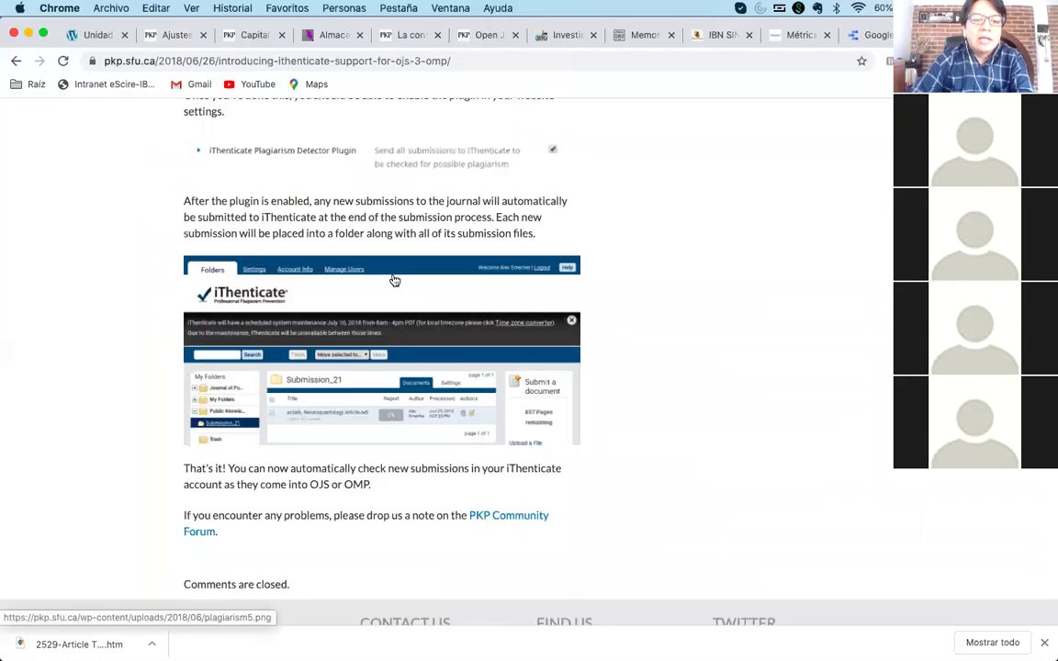
pyautogui.scroll(-5, 393, 313)
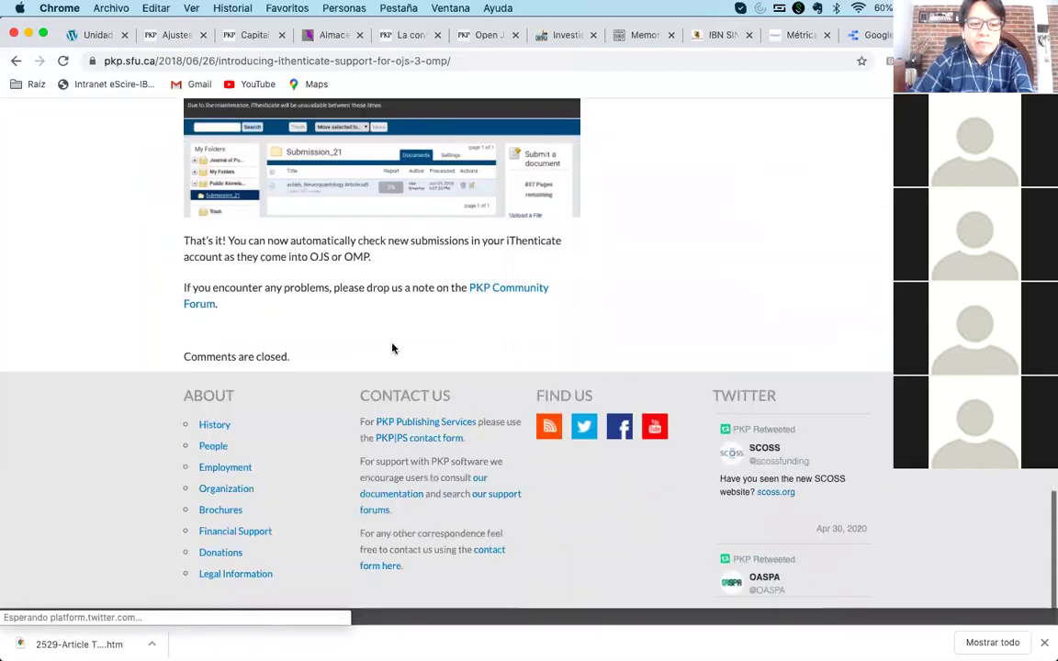
pyautogui.scroll(2, 394, 347)
pyautogui.scroll(3, 350, 307)
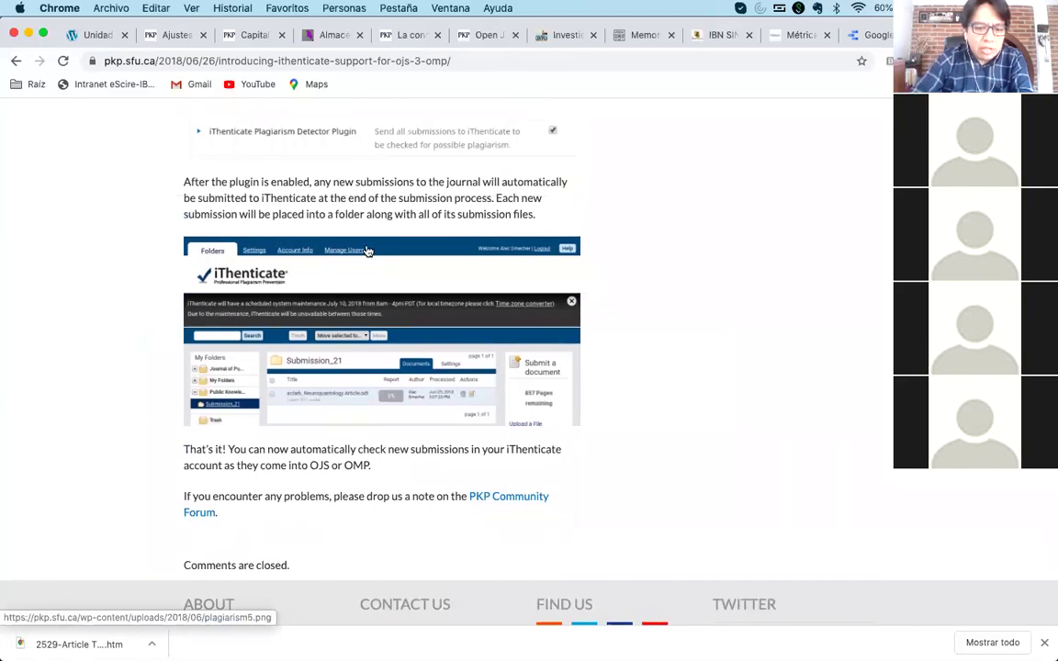
pyautogui.scroll(1, 366, 251)
pyautogui.scroll(5, 366, 251)
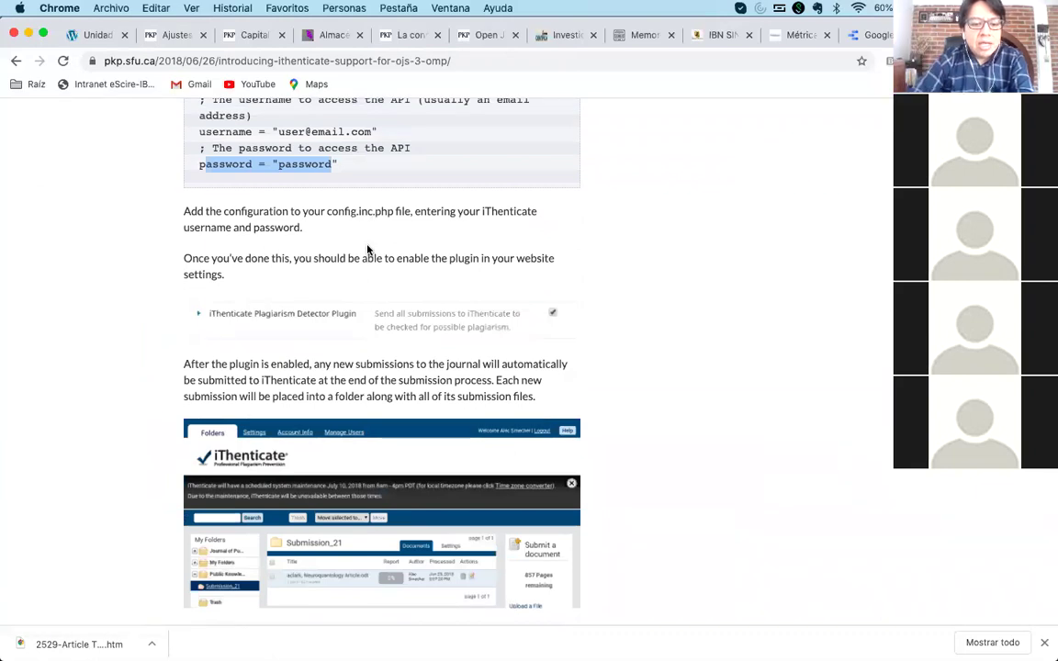
pyautogui.scroll(10, 366, 248)
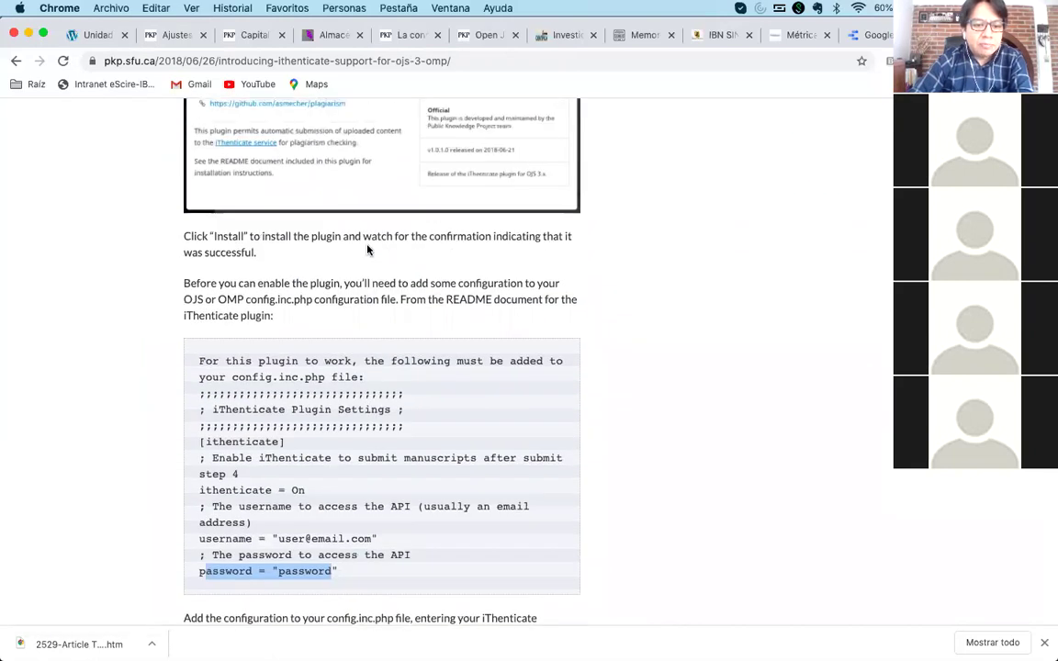
pyautogui.scroll(8, 366, 249)
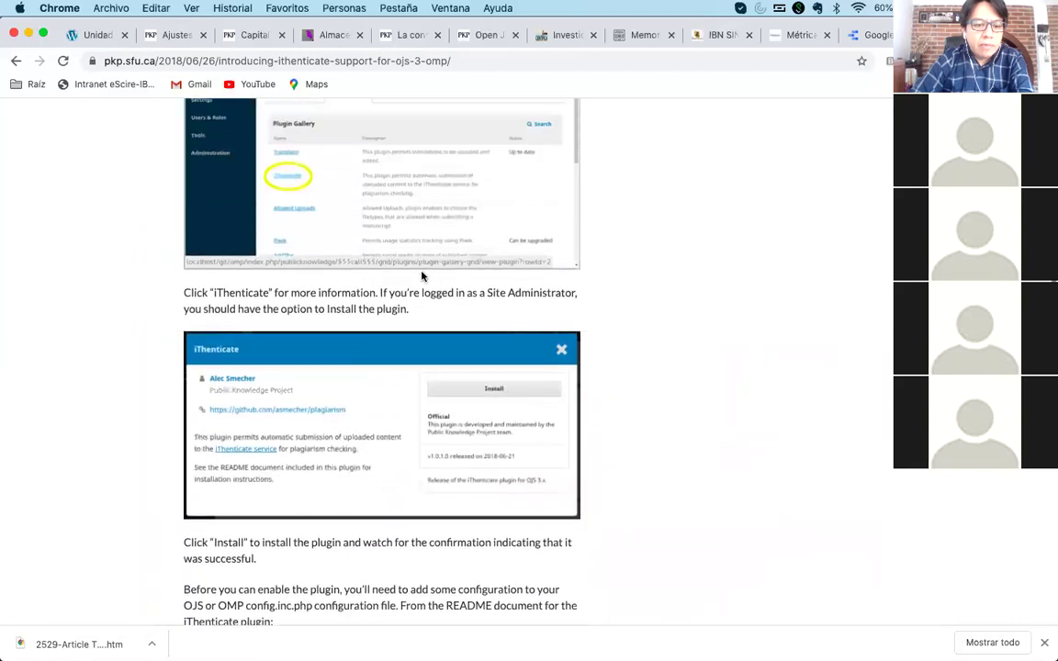
pyautogui.scroll(10, 459, 307)
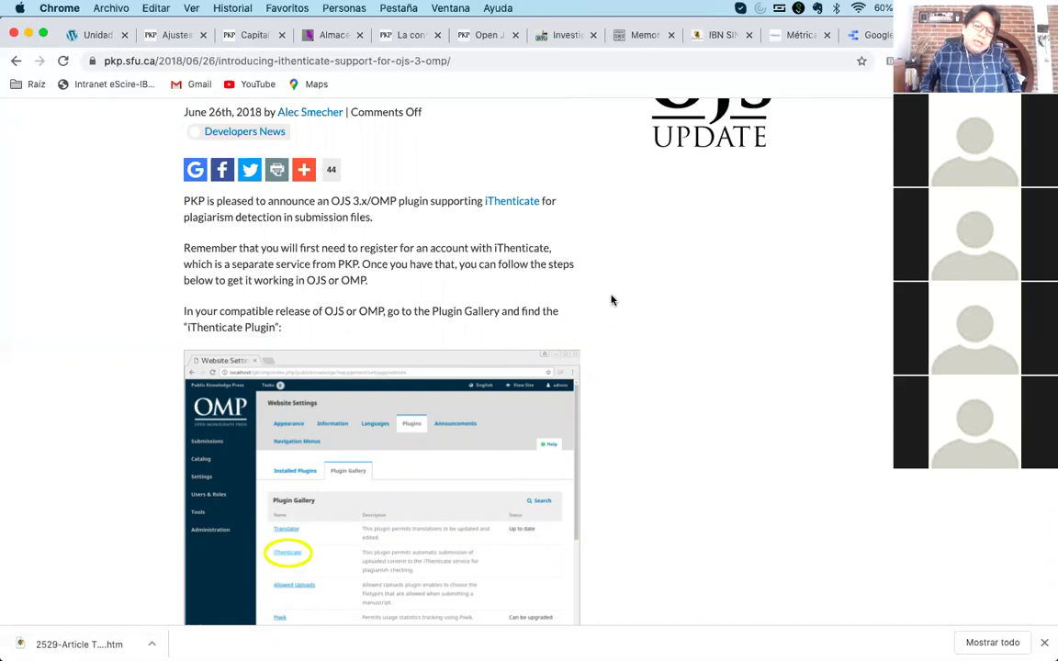
pyautogui.scroll(3, 611, 300)
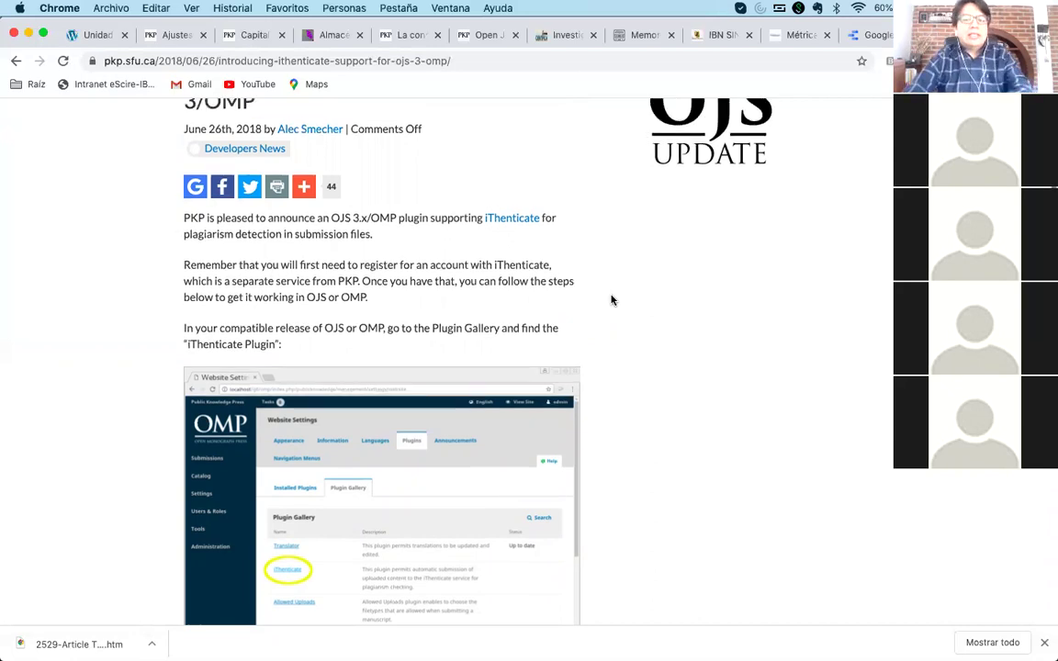
pyautogui.scroll(1, 615, 253)
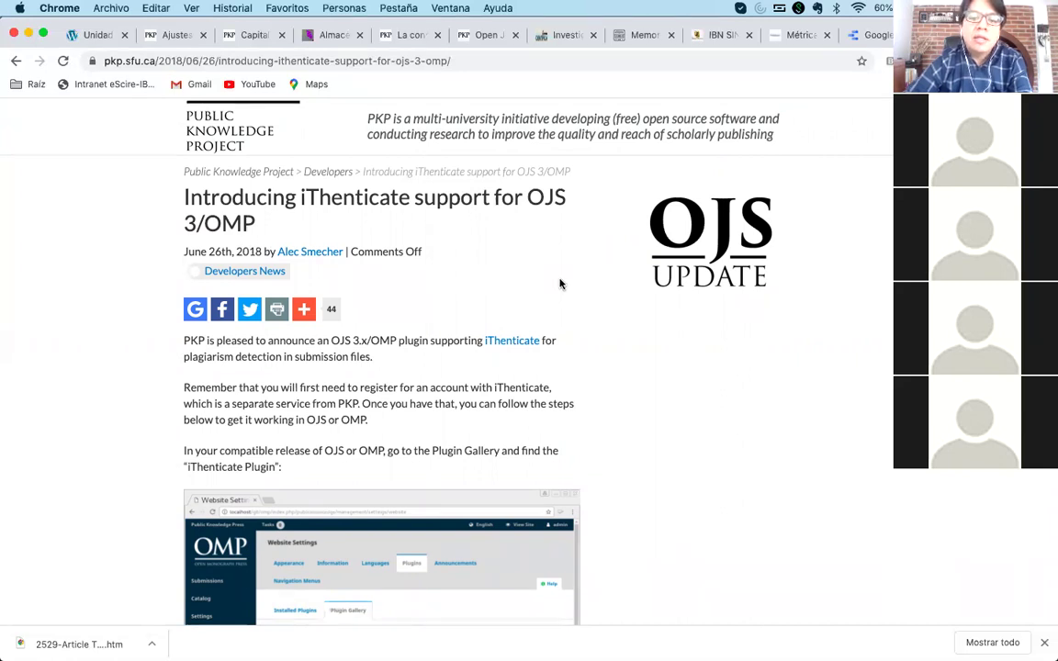
pyautogui.scroll(-2, 591, 350)
pyautogui.scroll(-8, 590, 350)
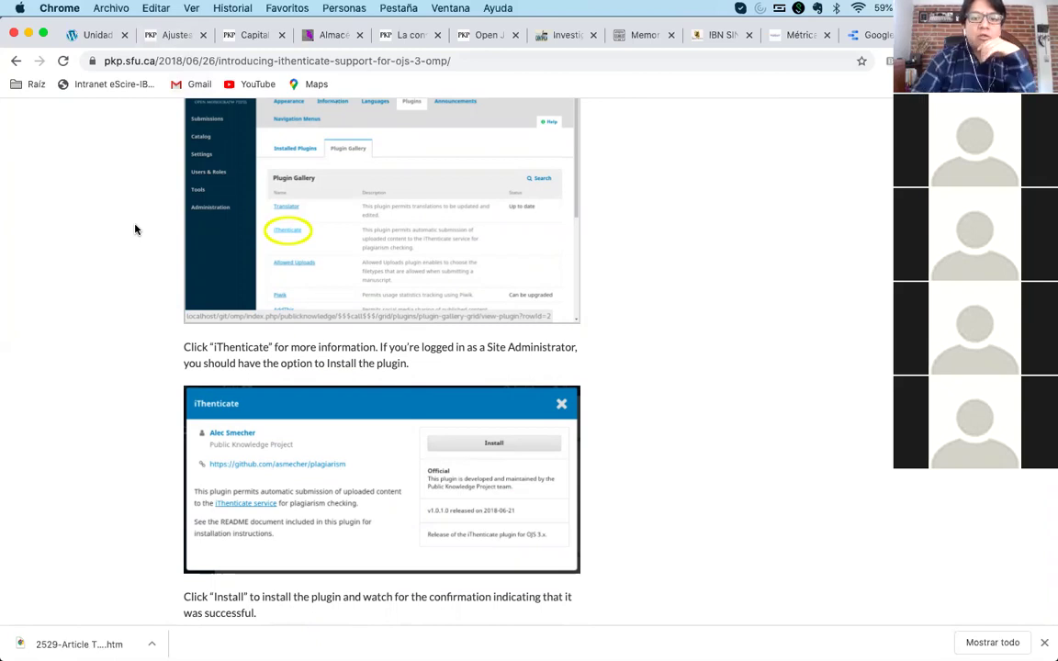
# - Open twitter.com in a new browser tab
pyautogui.press('super+t')
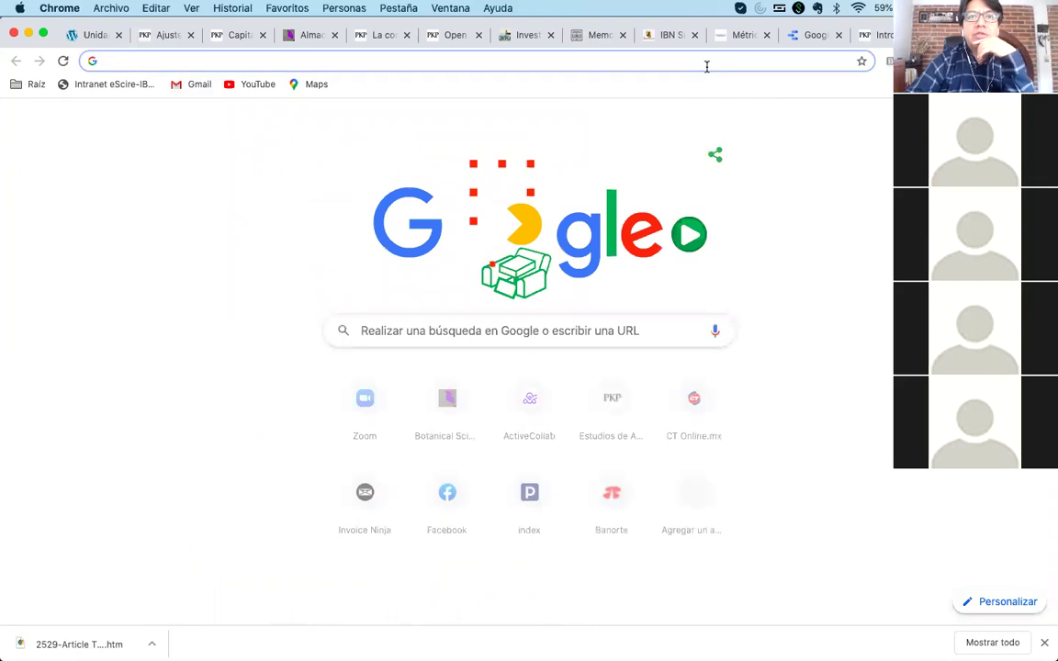
pyautogui.write('twitter.com')
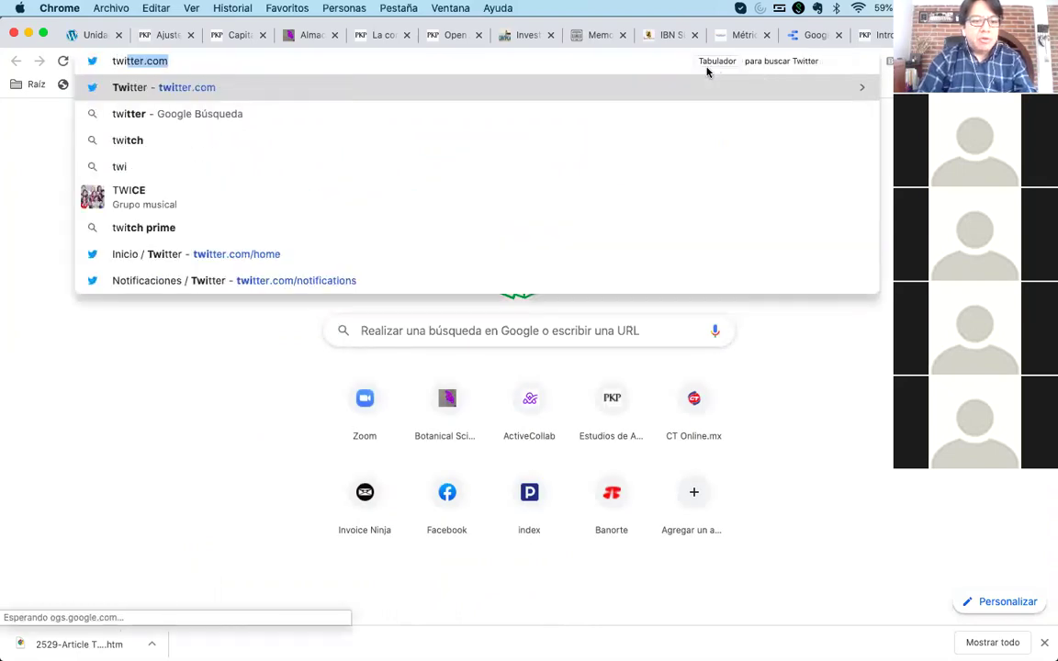
pyautogui.press('Return')
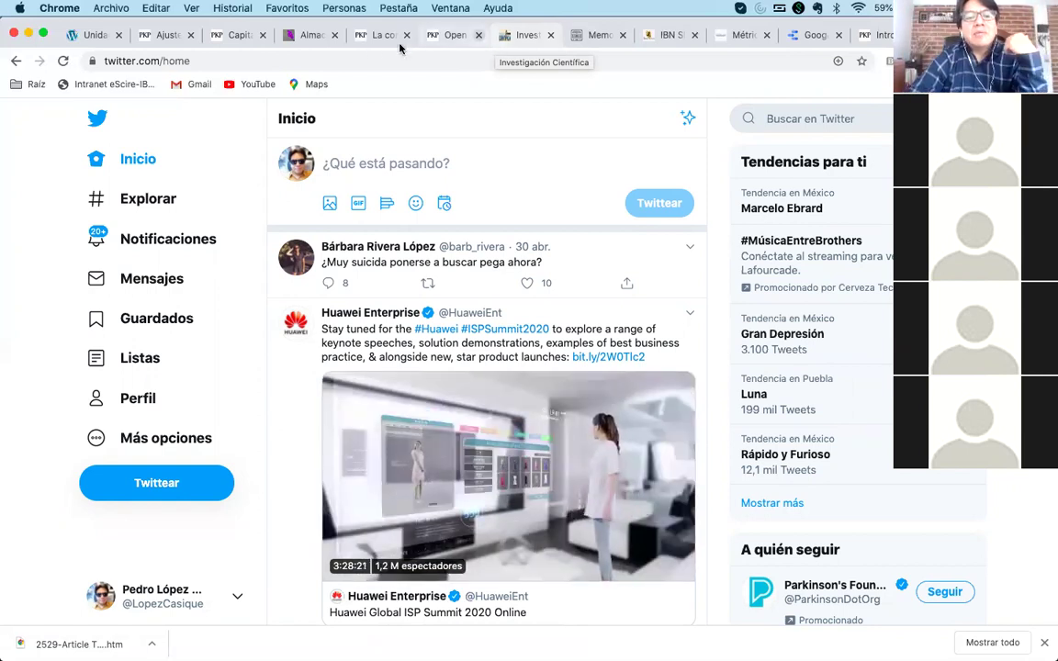
# - View the open Historia Mexicana article, and return to the beginning of the PKP article on iThenticate support
pyautogui.click(372, 37)
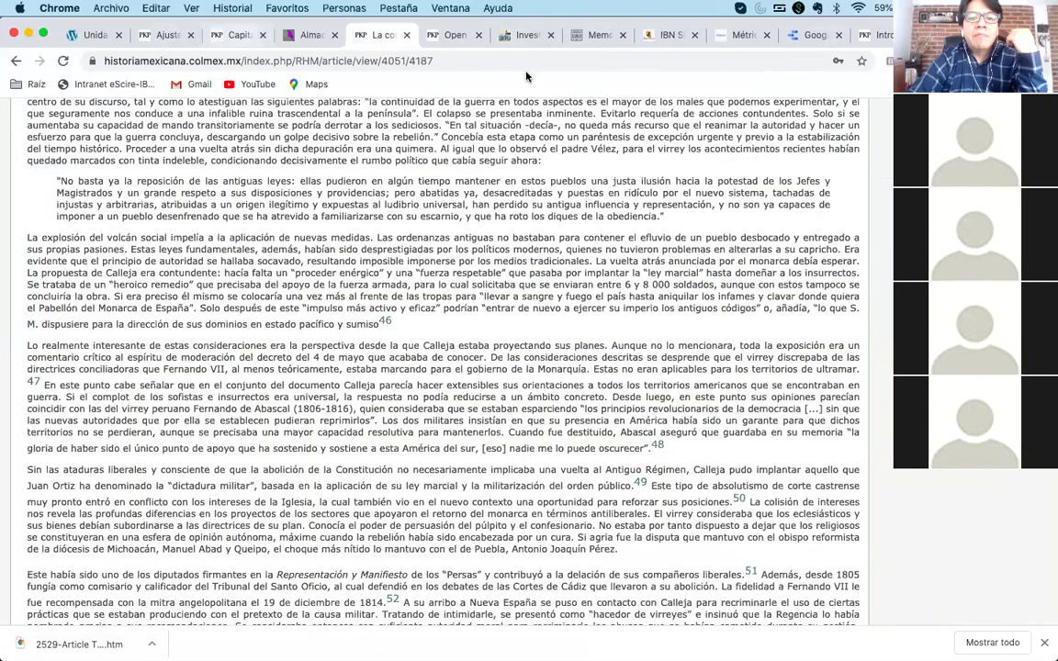
pyautogui.click(878, 37)
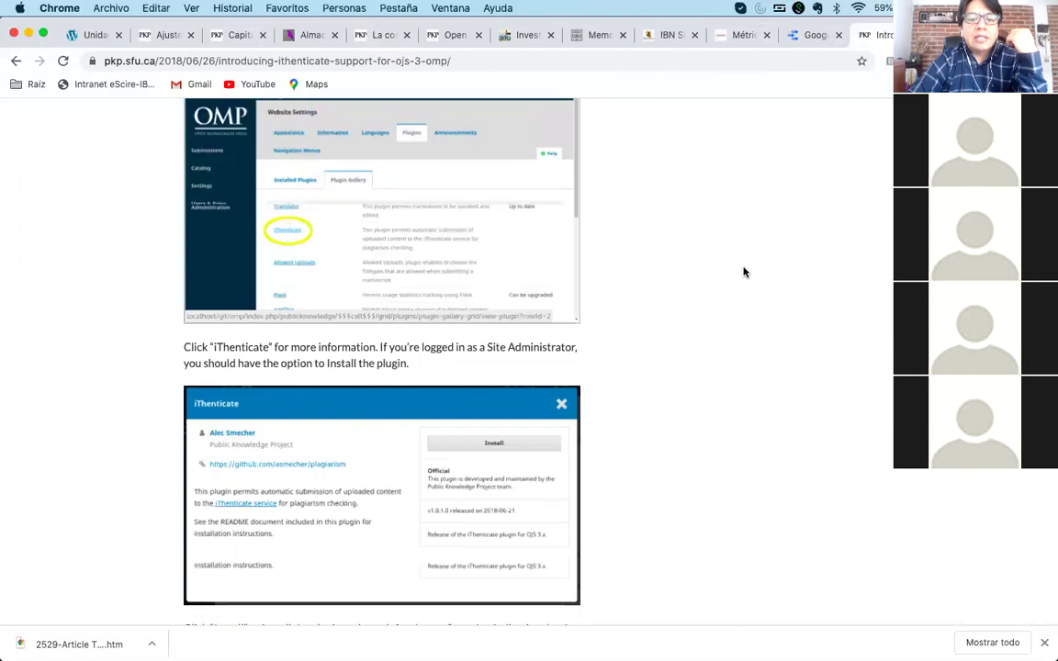
pyautogui.scroll(10, 744, 272)
pyautogui.scroll(-1, 593, 312)
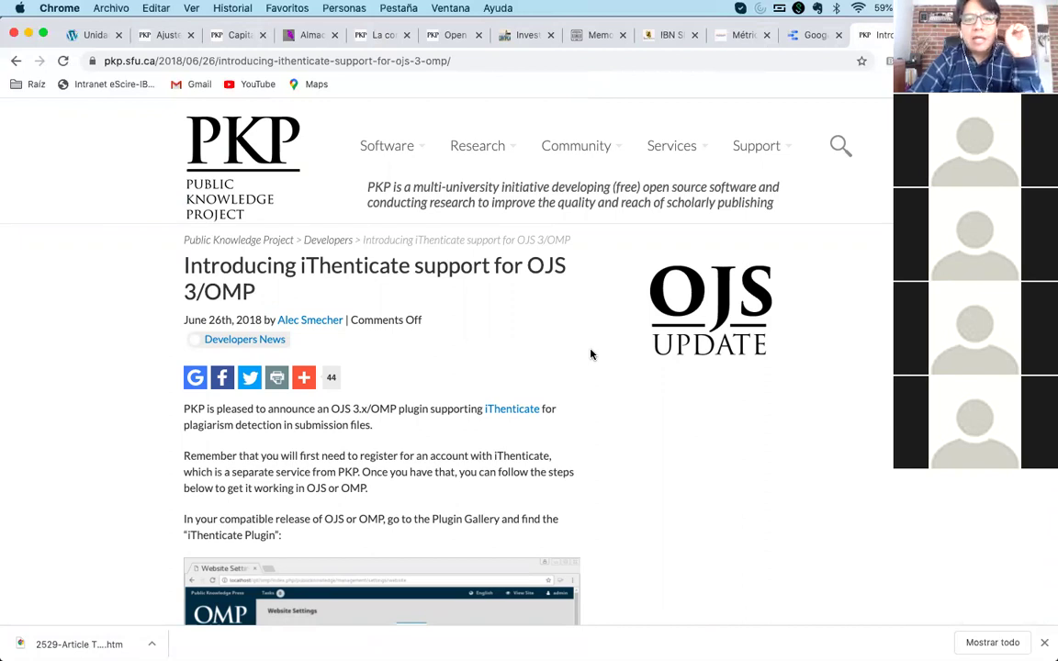
pyautogui.scroll(-5, 590, 354)
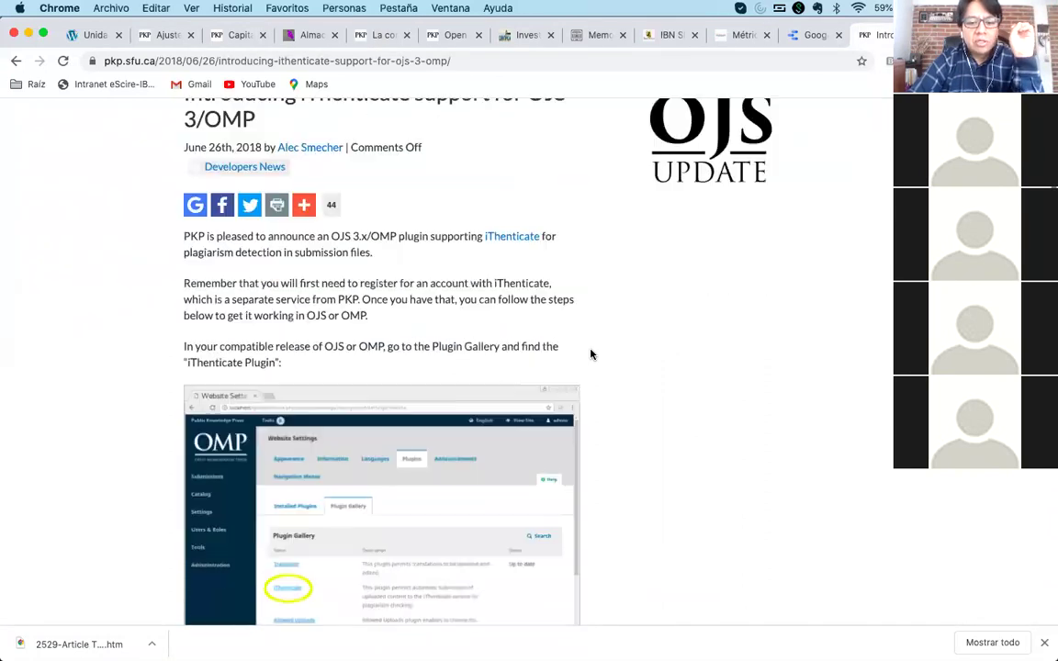
pyautogui.scroll(3, 597, 339)
pyautogui.scroll(3, 602, 312)
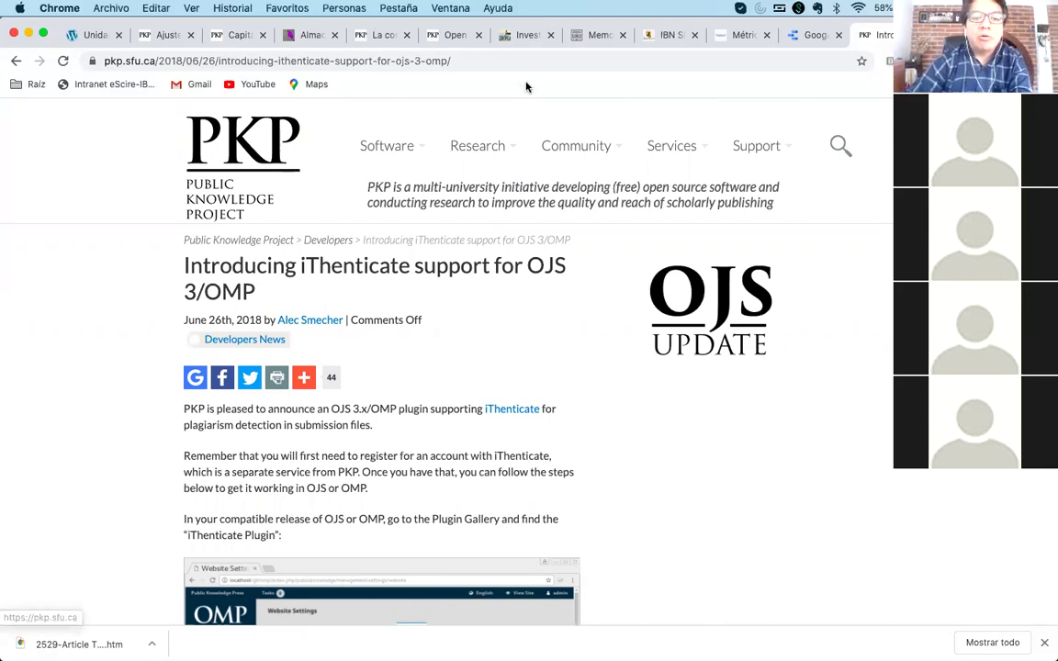
# - Browse the plugin list of the module gallery in the demo journal's website settings, down to its end and back
pyautogui.click(166, 36)
pyautogui.scroll(-15, 385, 399)
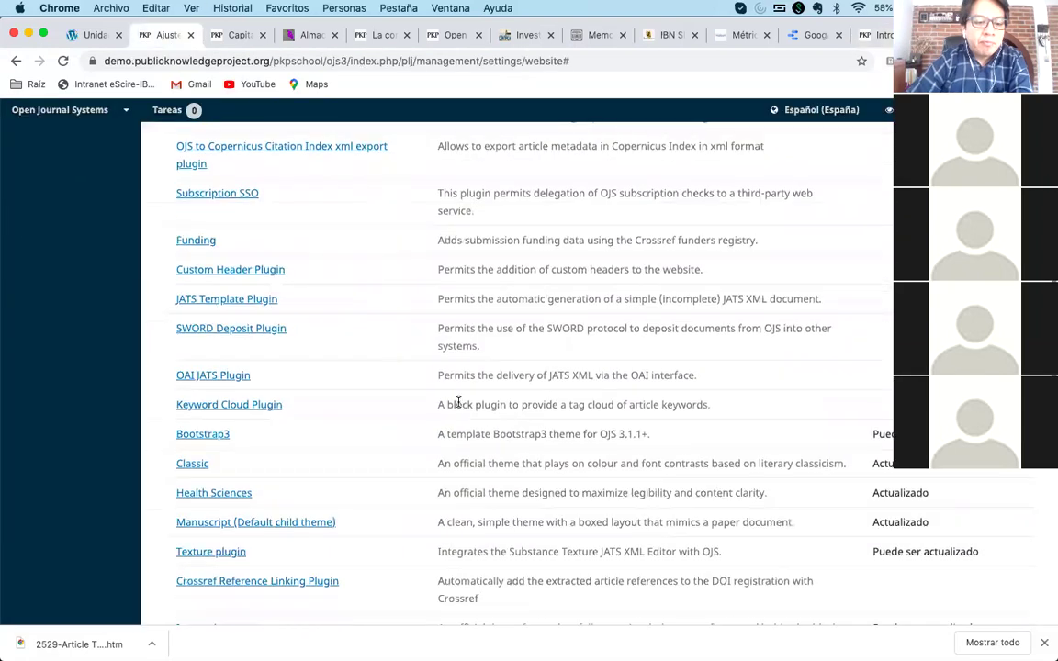
pyautogui.scroll(-10, 457, 403)
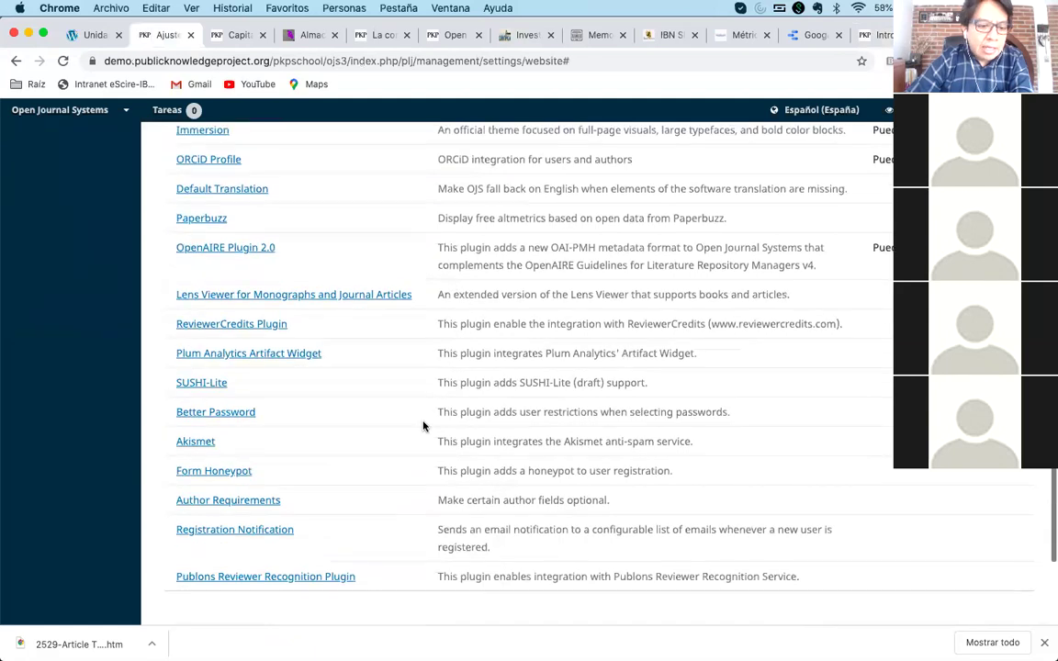
pyautogui.scroll(5, 423, 426)
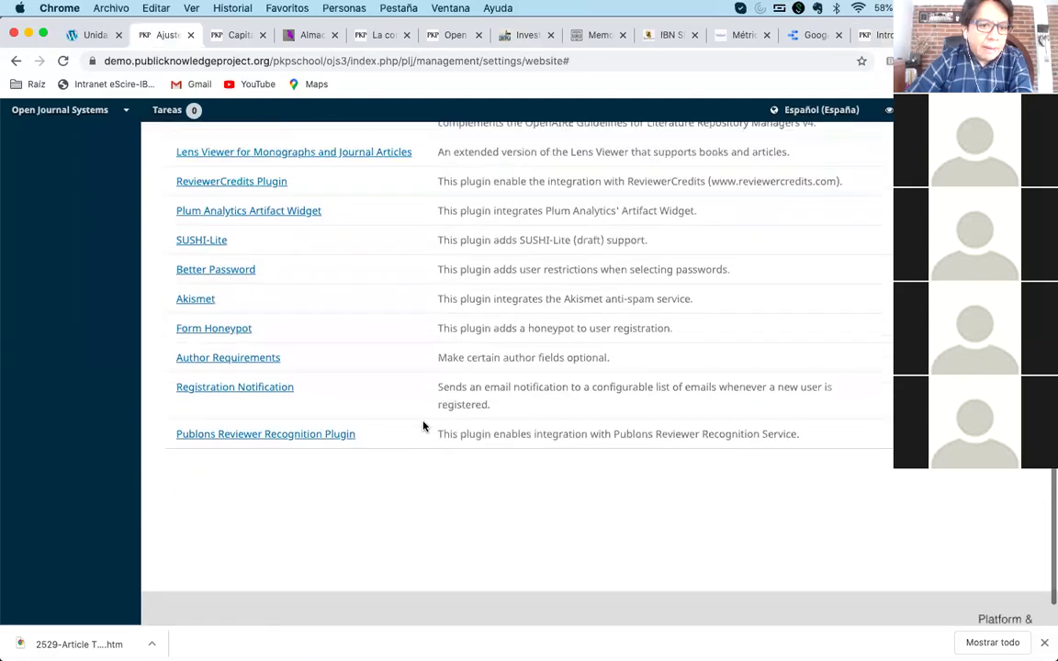
pyautogui.scroll(4, 423, 426)
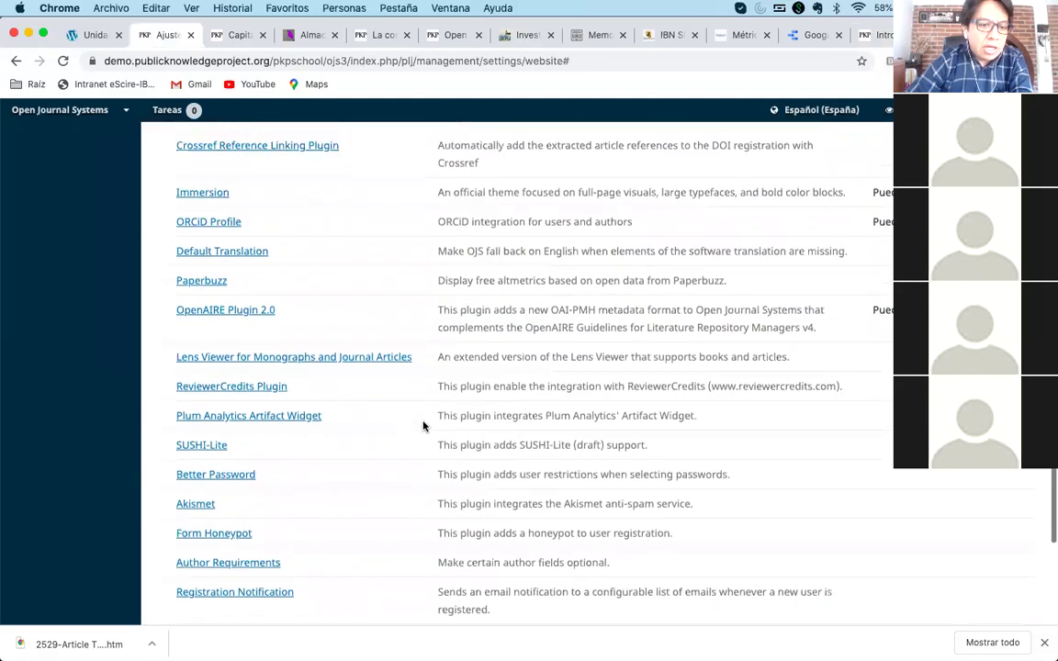
pyautogui.scroll(4, 424, 426)
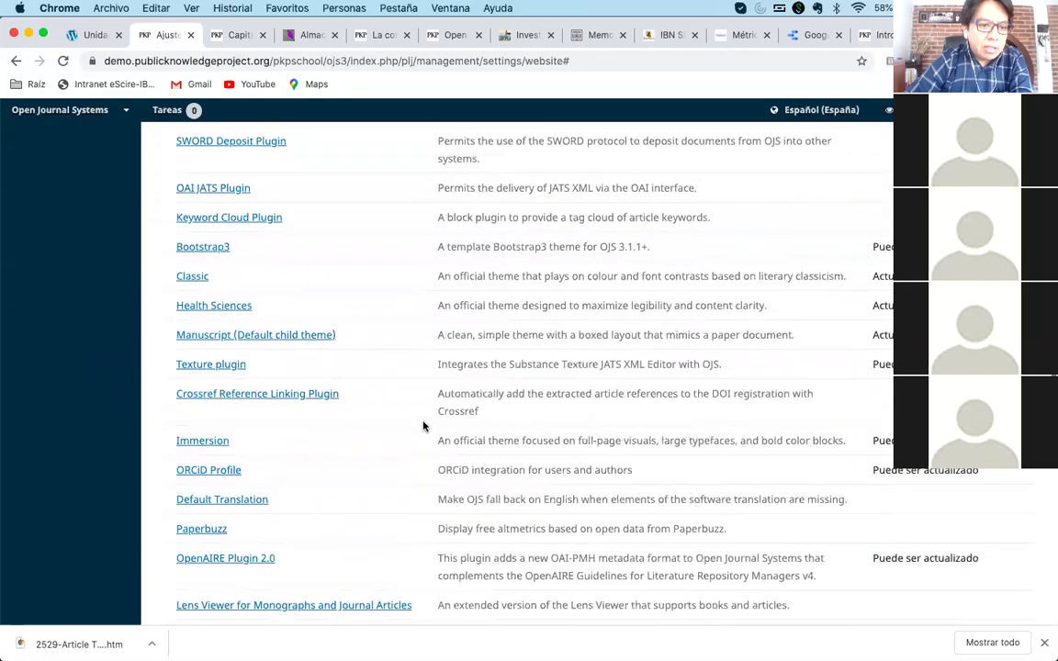
pyautogui.scroll(2, 423, 426)
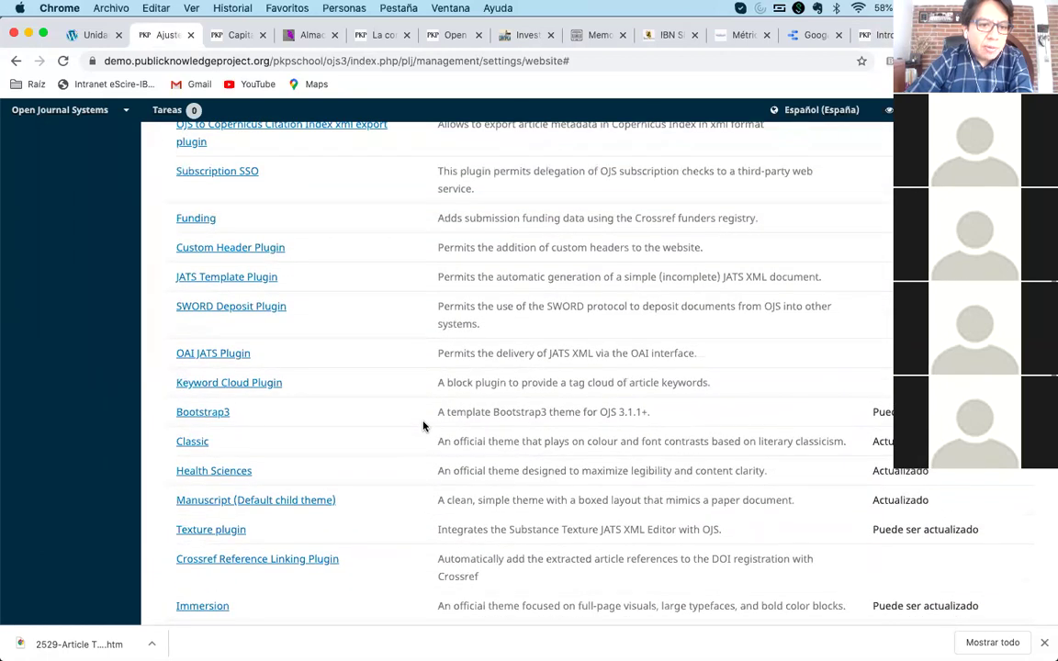
# - Close the unneeded browser tabs, keeping only the PKP School unit, the demo journal's website settings and the revistas.uaz.edu.mx portal
pyautogui.click(84, 35)
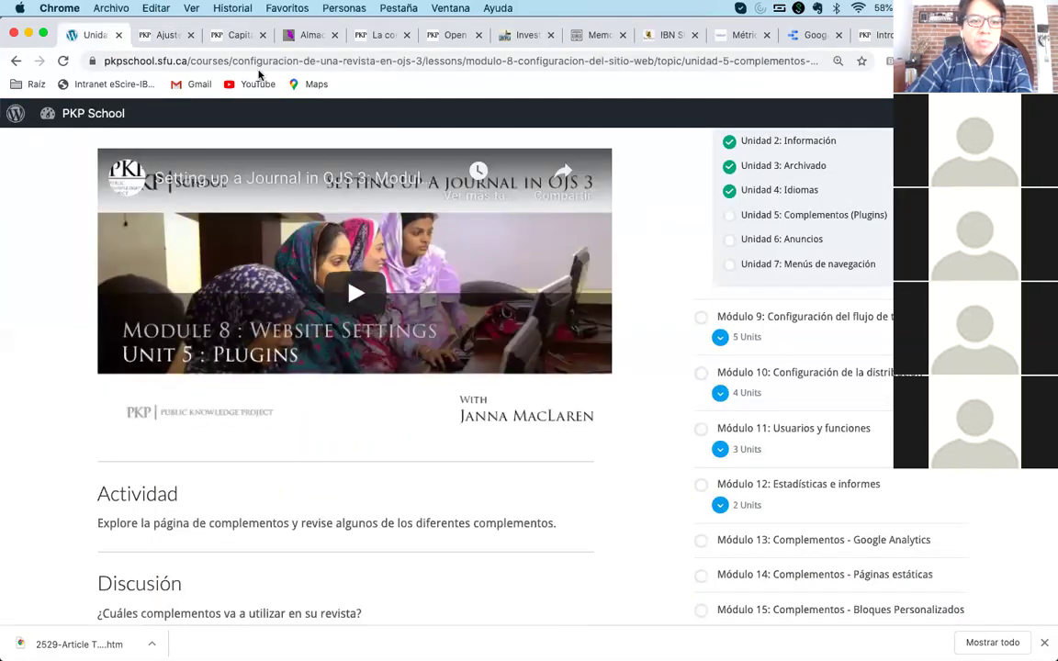
pyautogui.click(378, 40)
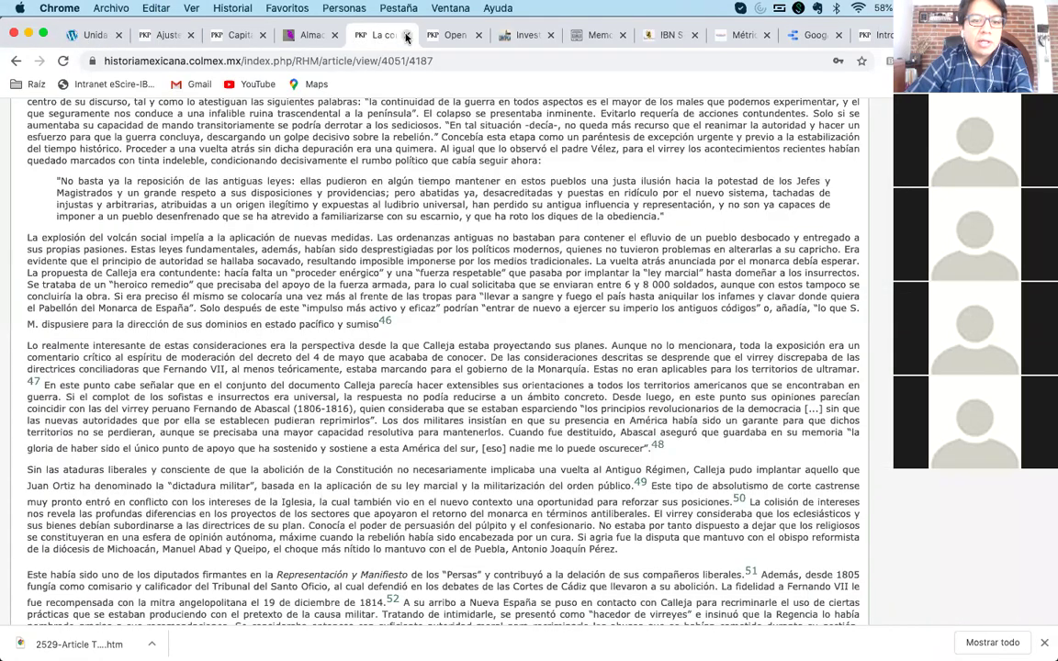
pyautogui.click(406, 36)
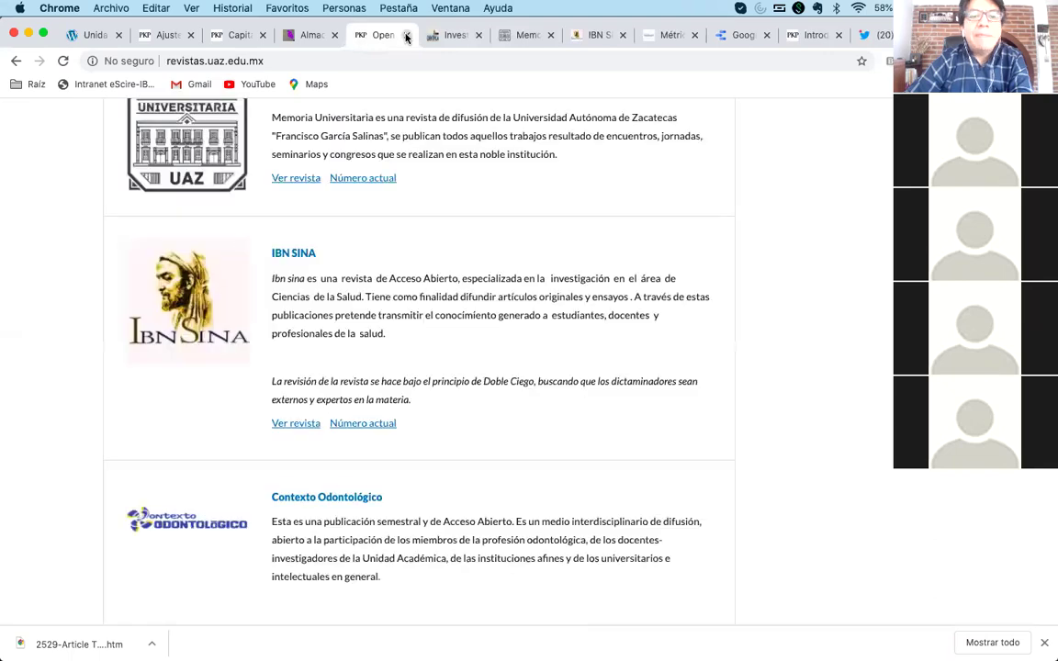
pyautogui.click(459, 37)
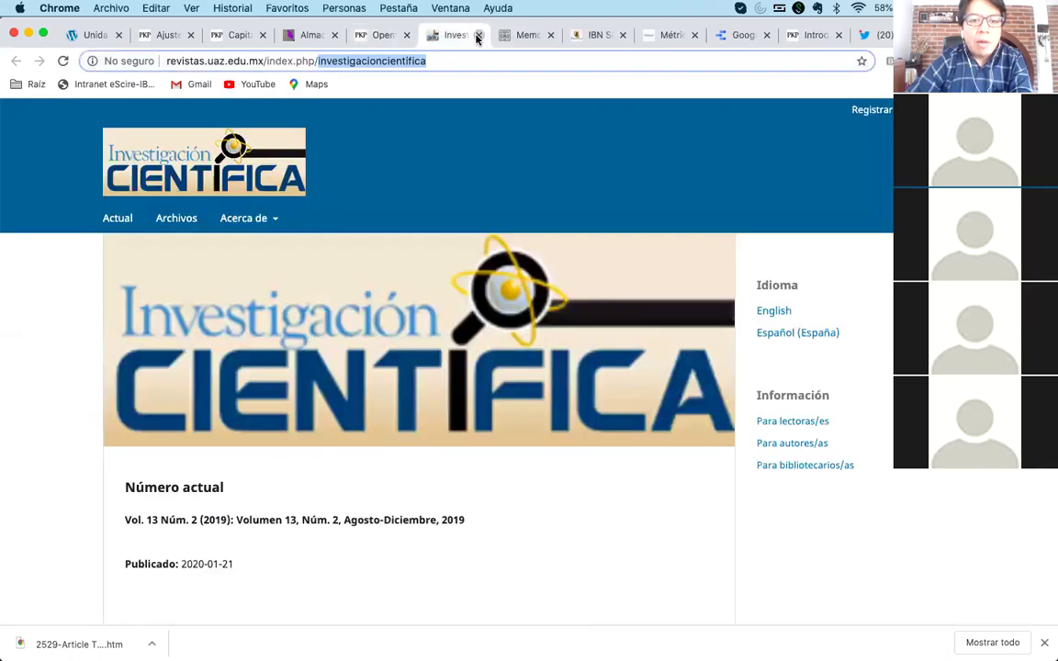
pyautogui.click(477, 36)
pyautogui.click(477, 36)
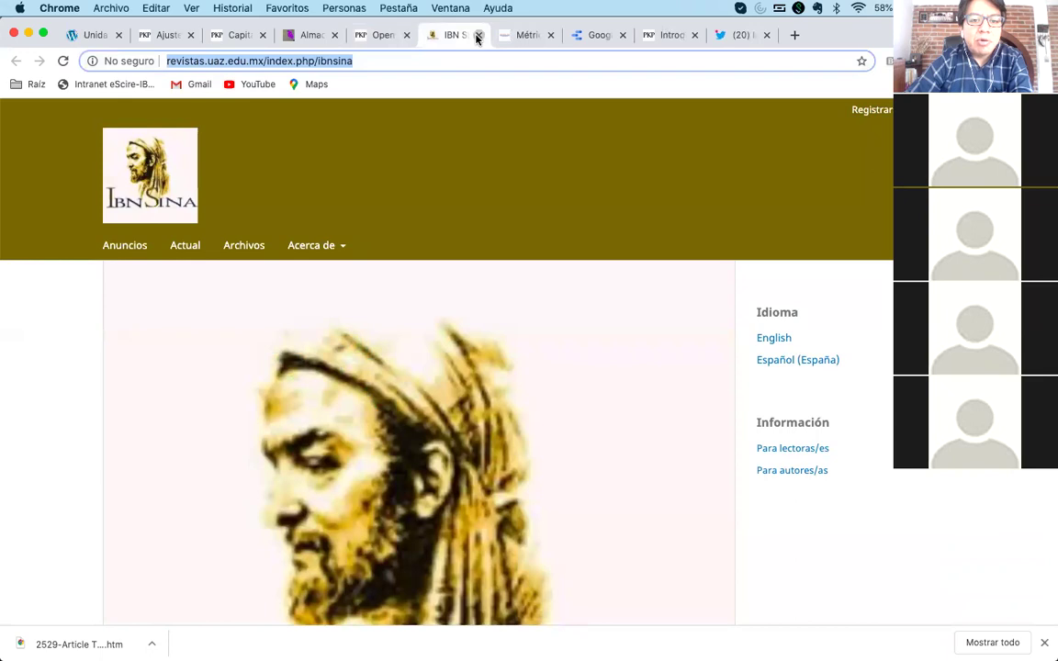
pyautogui.click(477, 36)
pyautogui.click(477, 36)
pyautogui.click(477, 36)
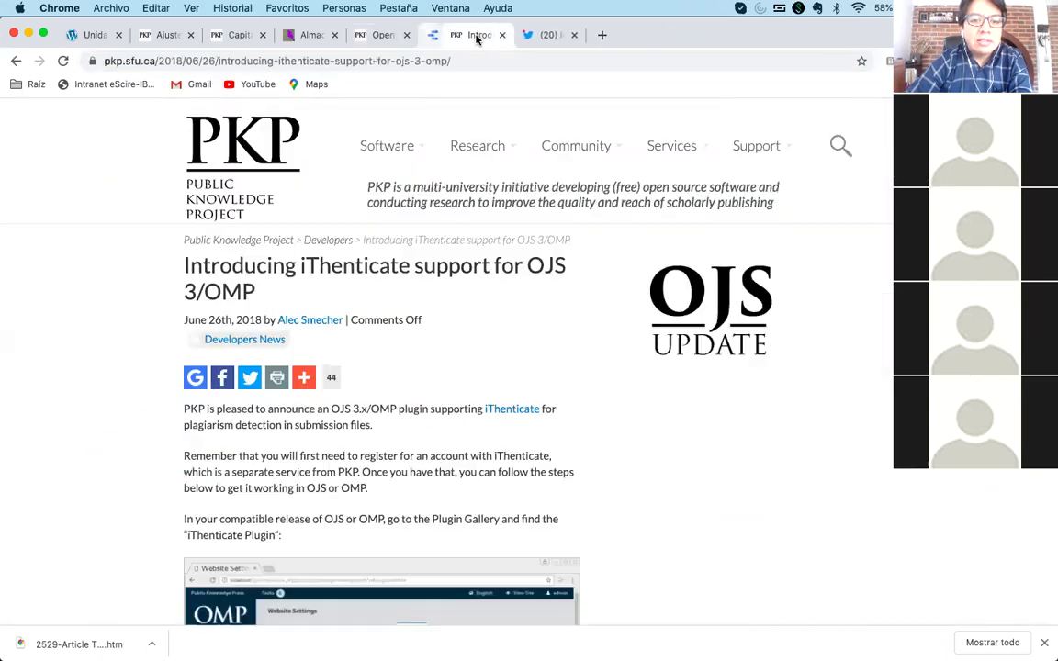
pyautogui.click(477, 36)
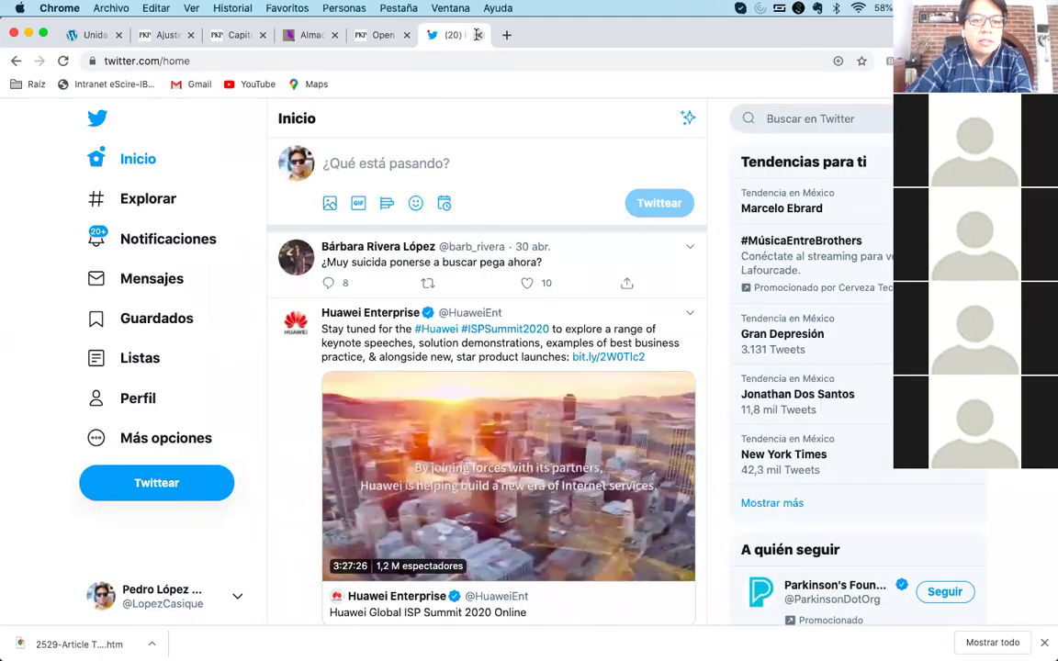
pyautogui.click(477, 36)
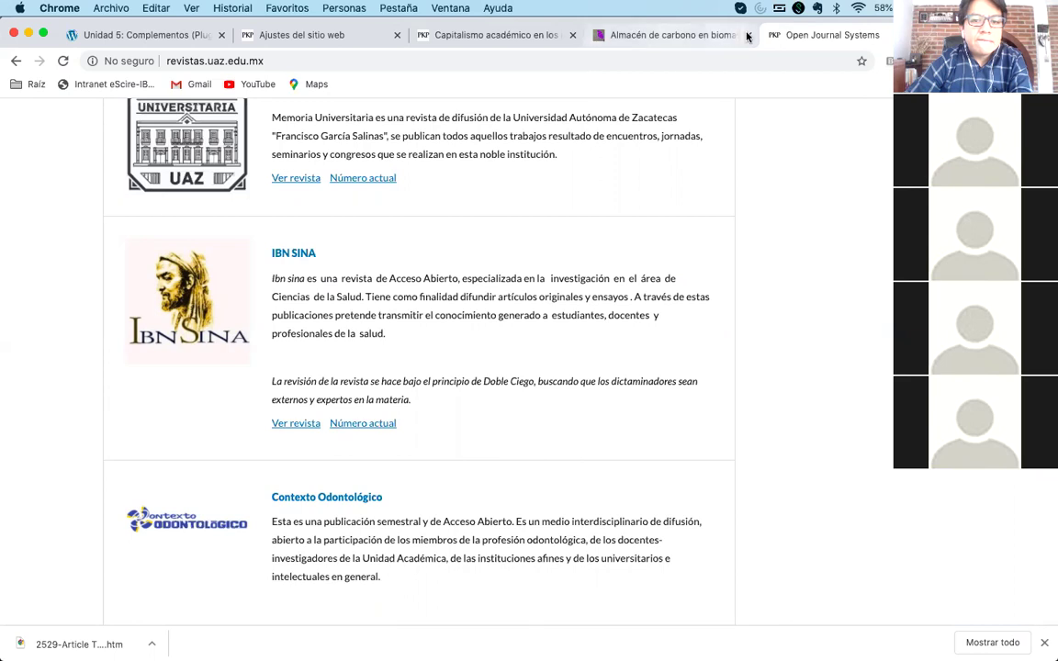
pyautogui.click(487, 34)
pyautogui.click(571, 35)
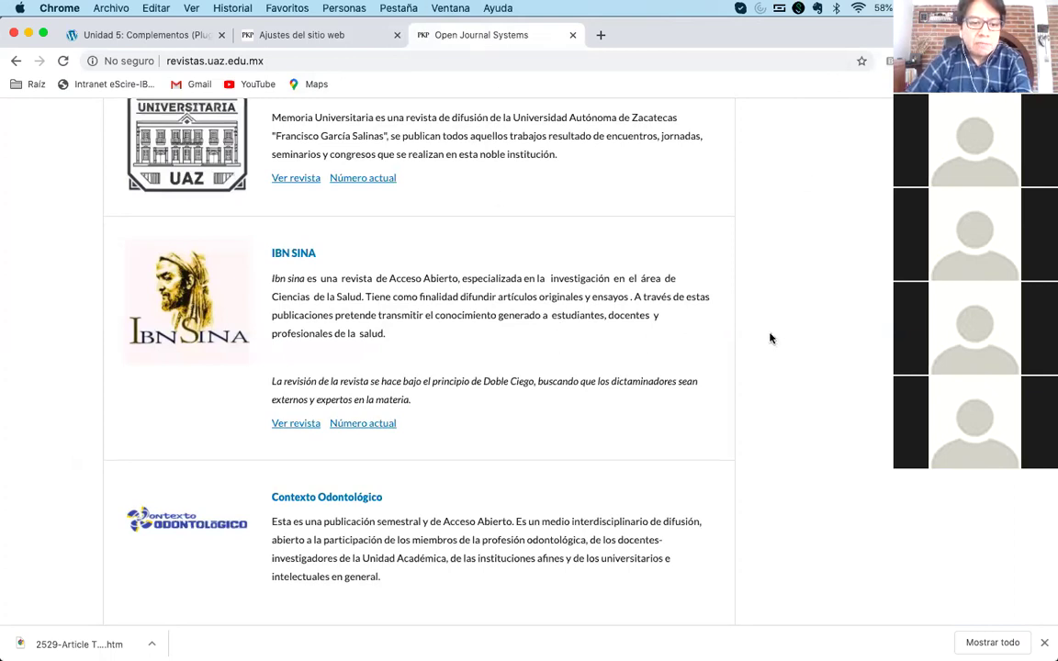
pyautogui.scroll(3, 770, 338)
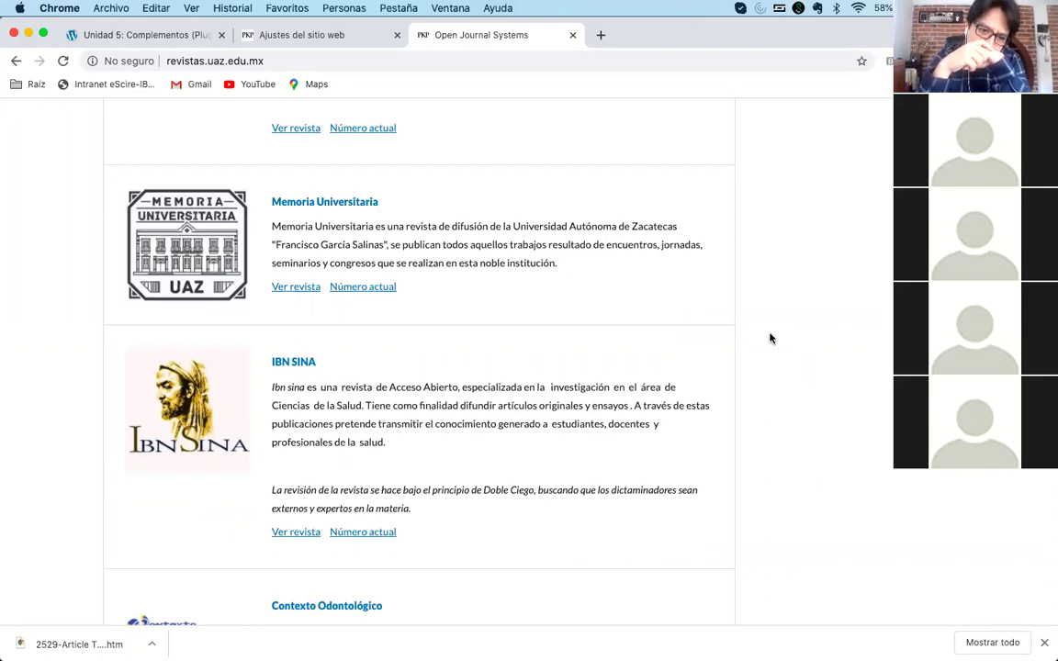
# - Open the Biotecnia journal's statistics page, biotecnia.unison.mx/index.php/biotecnia/statistics, in a new browser tab
pyautogui.click(600, 35)
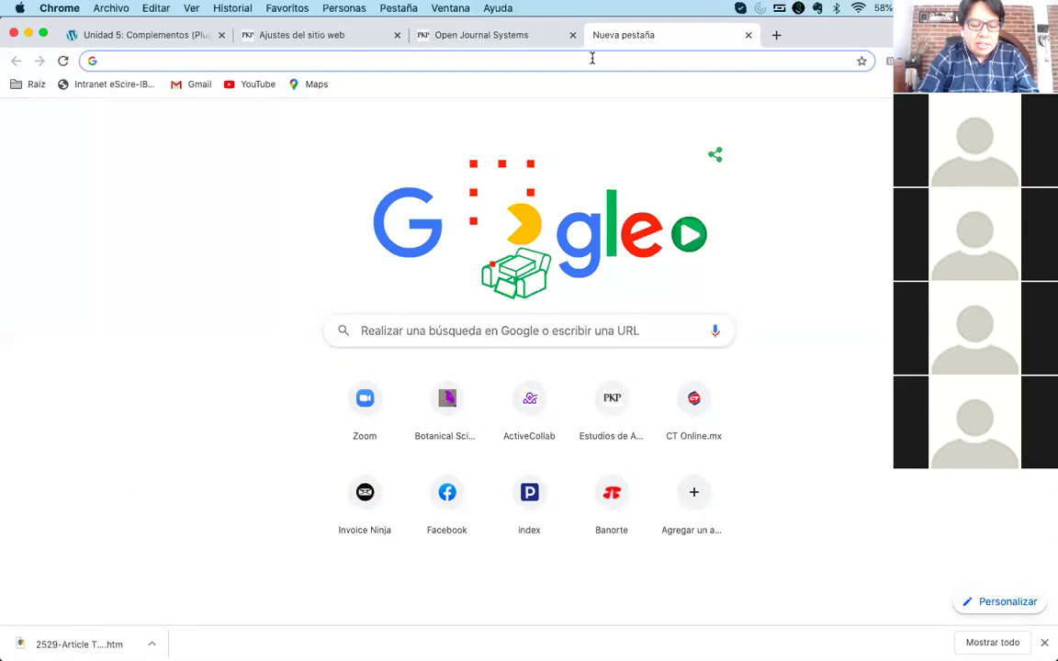
pyautogui.write('biotecnia.unison.mx/index.php/biotecnia/submissions')
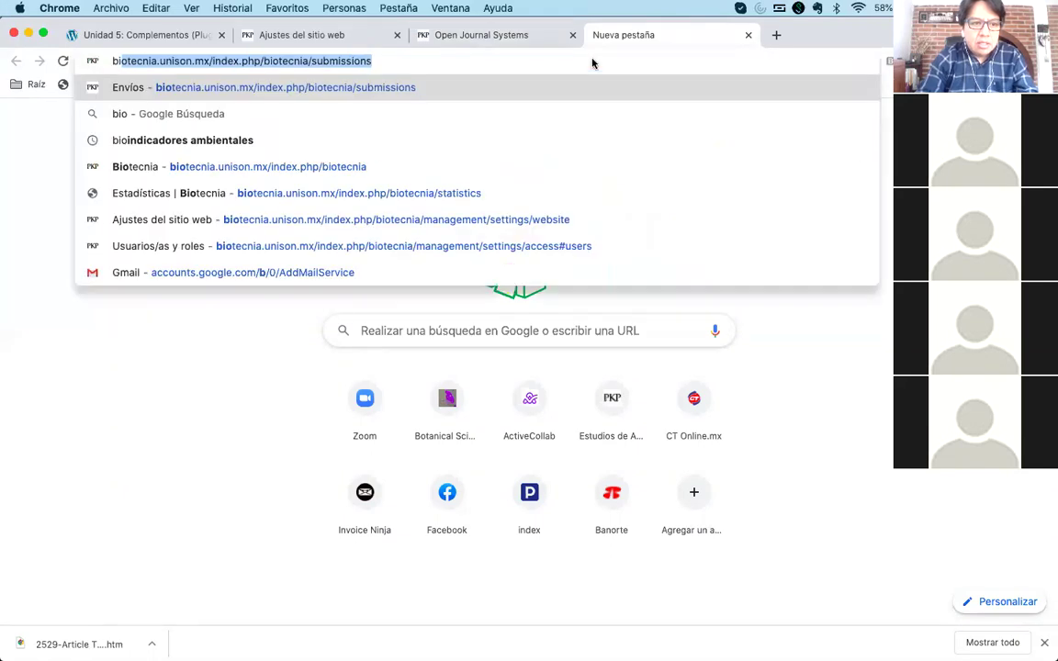
pyautogui.press('Down')
pyautogui.press('Down')
pyautogui.press('Down')
pyautogui.press('Down')
pyautogui.press('Down')
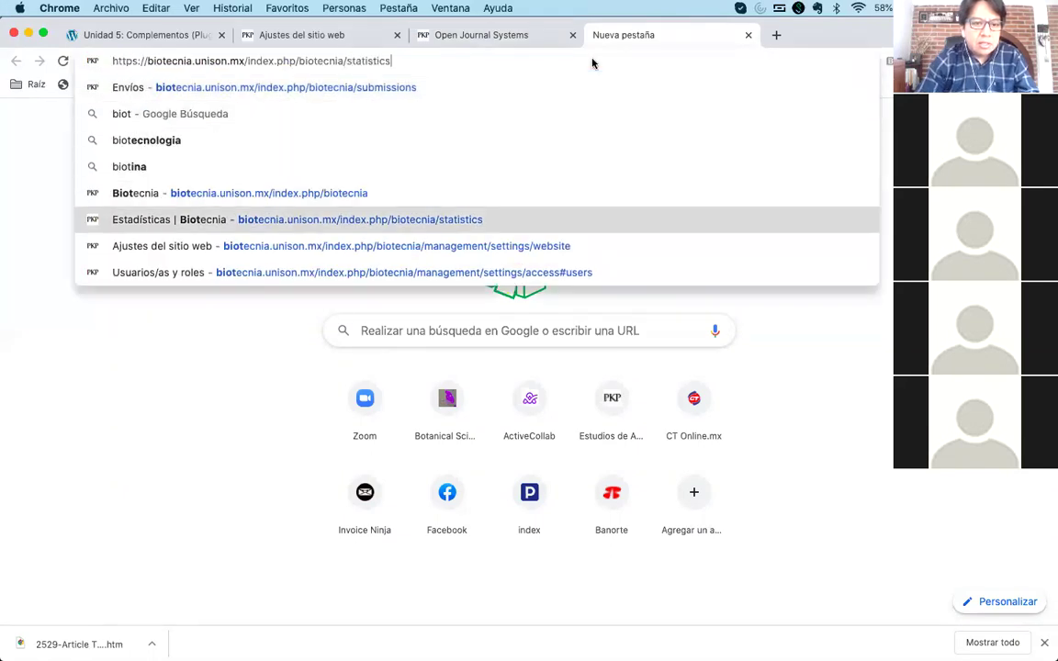
pyautogui.press('Return')
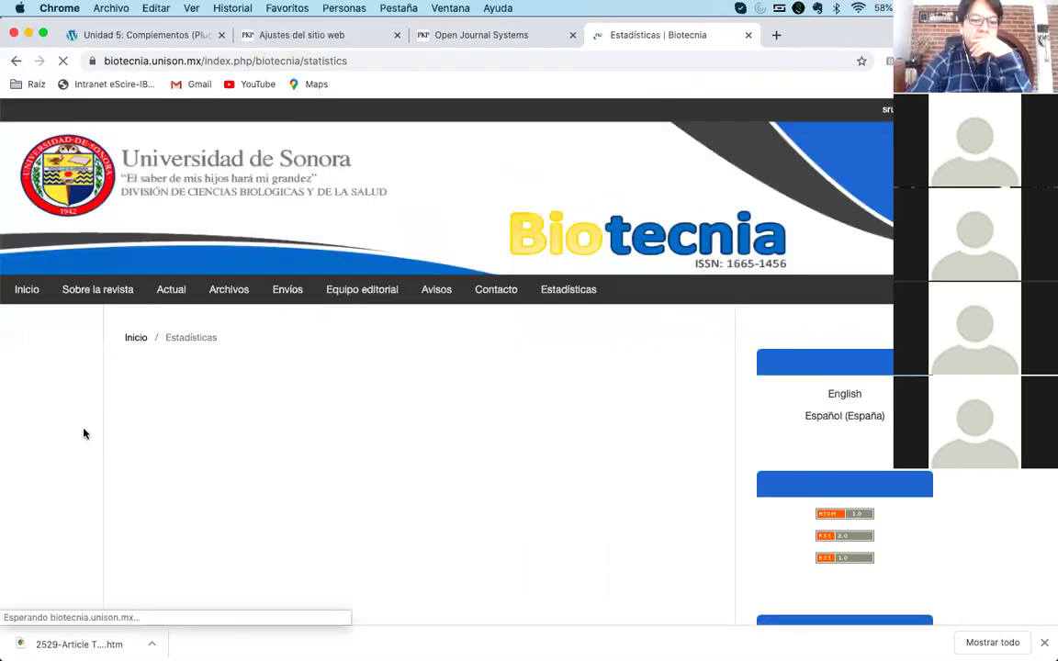
# - Examine Biotecnia's monthly chart of visits and downloads for 2020, and its article rankings by downloads and by abstract visits
pyautogui.scroll(-3, 79, 448)
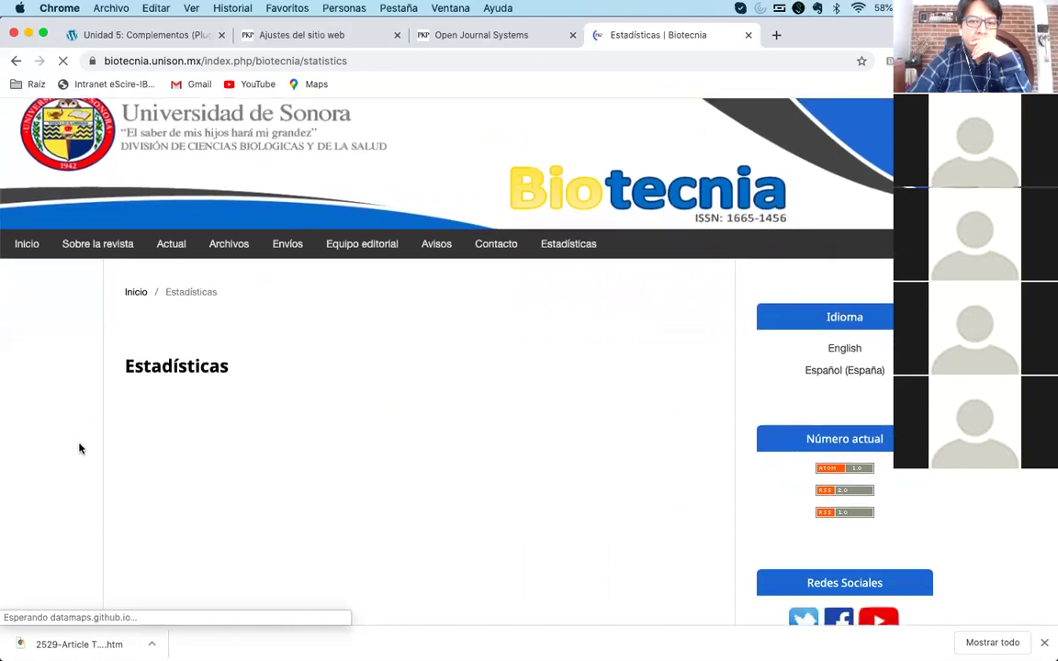
pyautogui.scroll(-5, 79, 448)
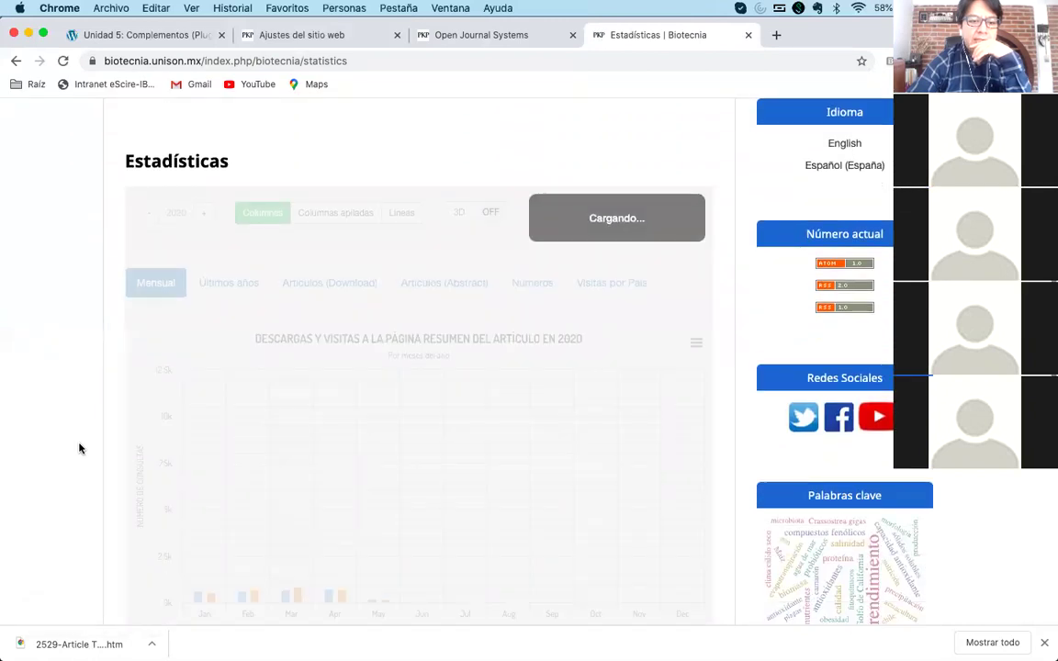
pyautogui.scroll(-1, 79, 448)
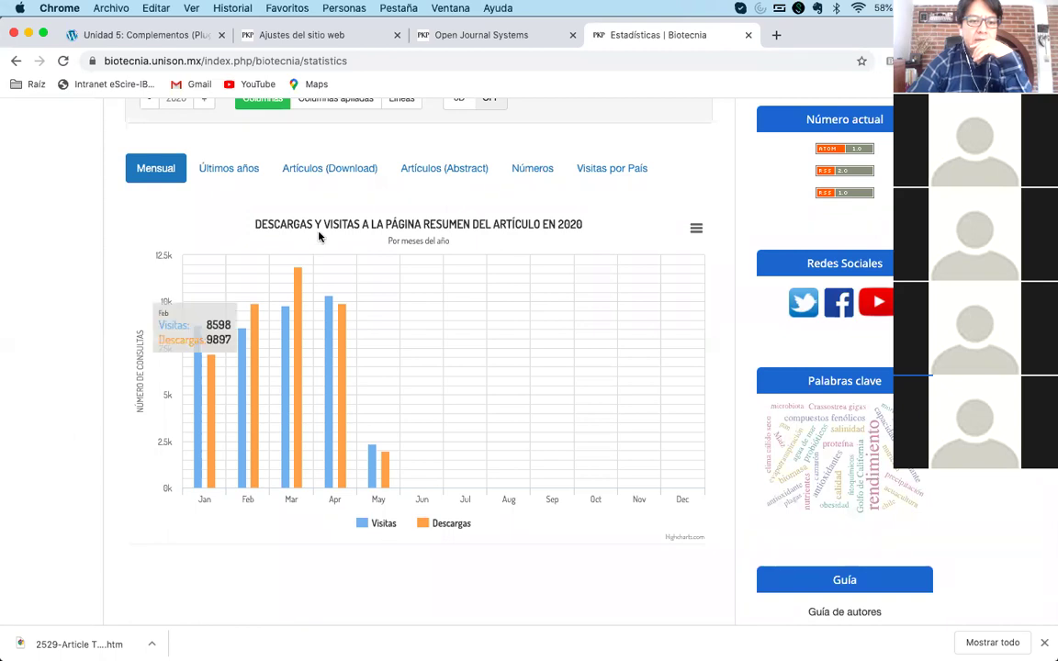
pyautogui.click(342, 169)
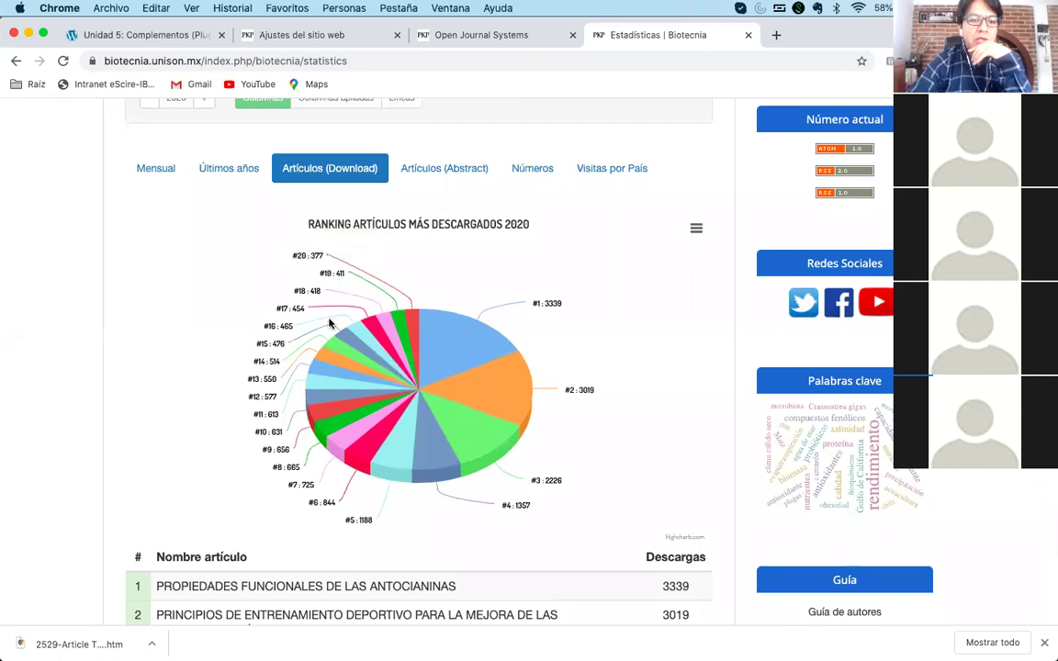
pyautogui.scroll(2, 328, 323)
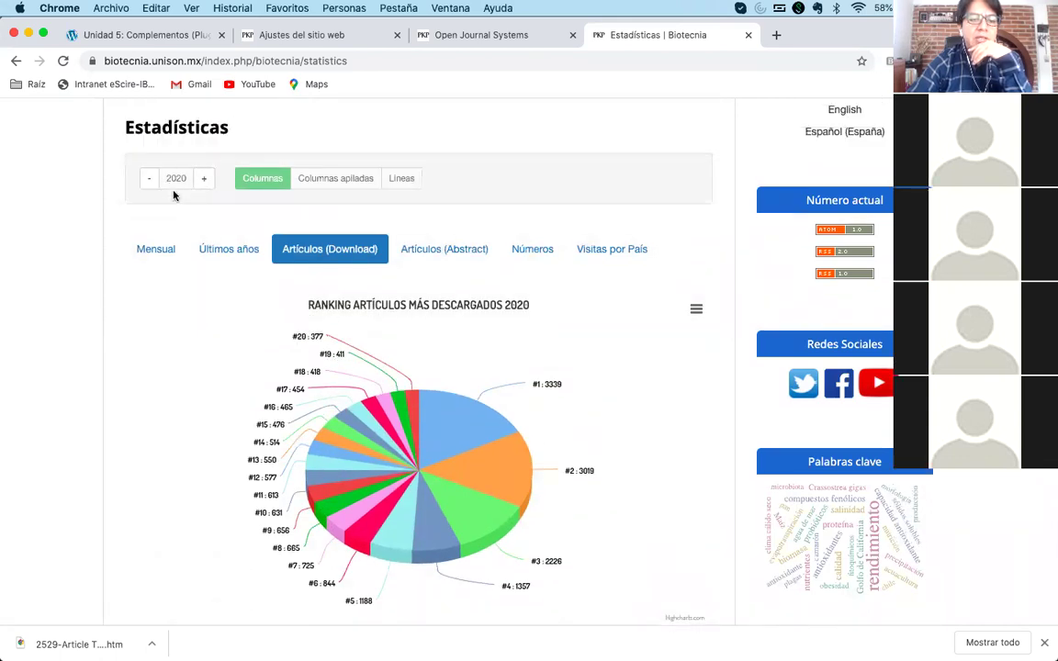
pyautogui.click(439, 249)
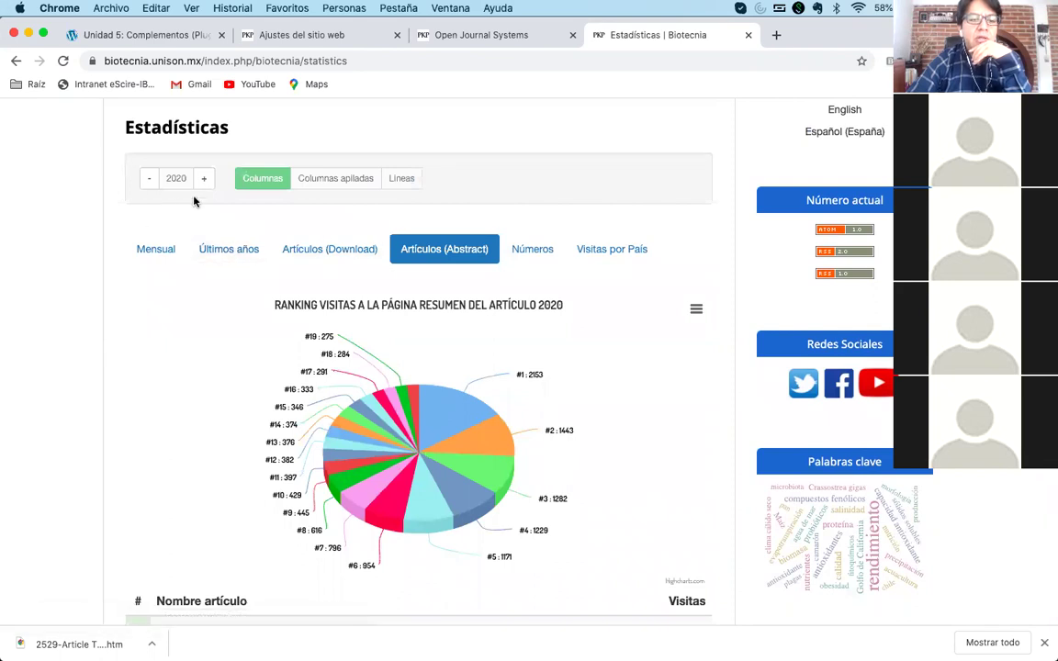
# - Revisit the monthly statistics, and examine the chart of visits and downloads over the last years, including the 2018 figures
pyautogui.click(156, 249)
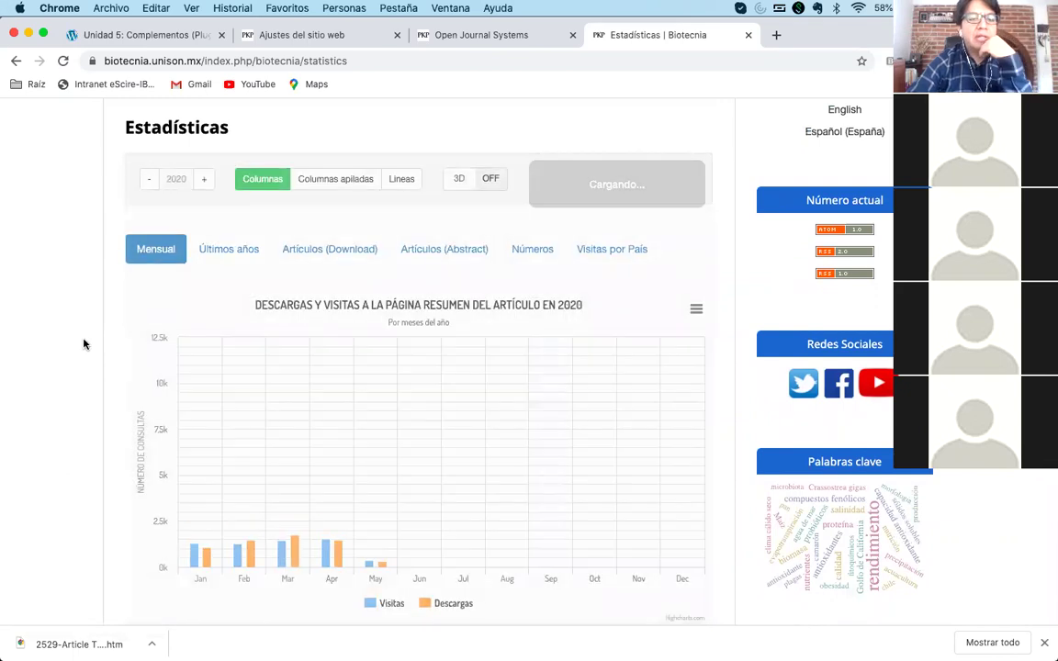
pyautogui.scroll(-3, 82, 344)
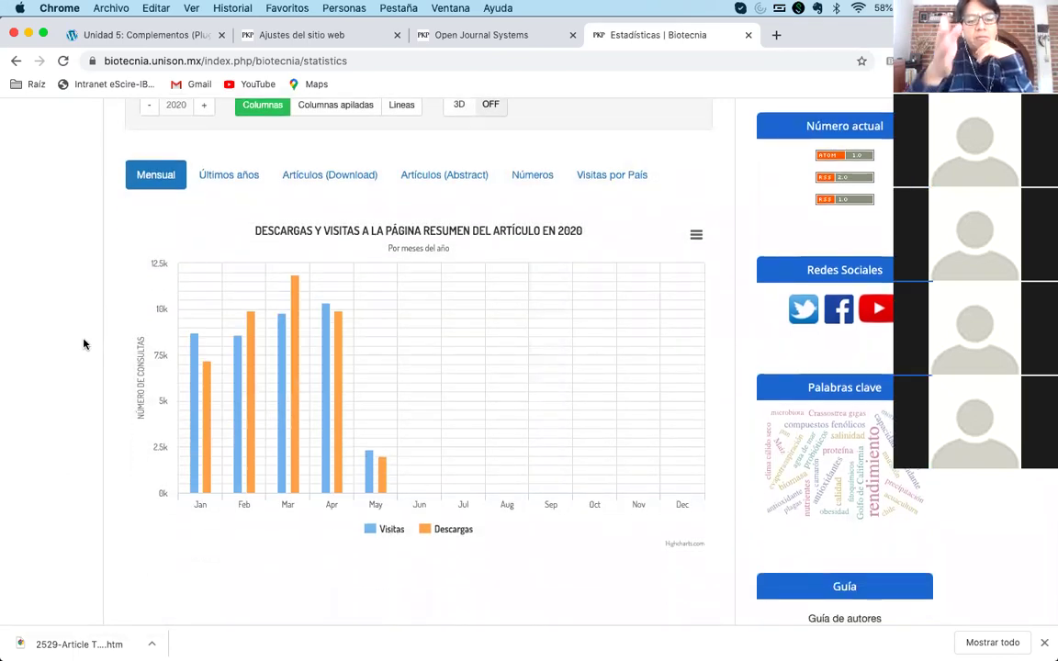
pyautogui.scroll(1, 83, 344)
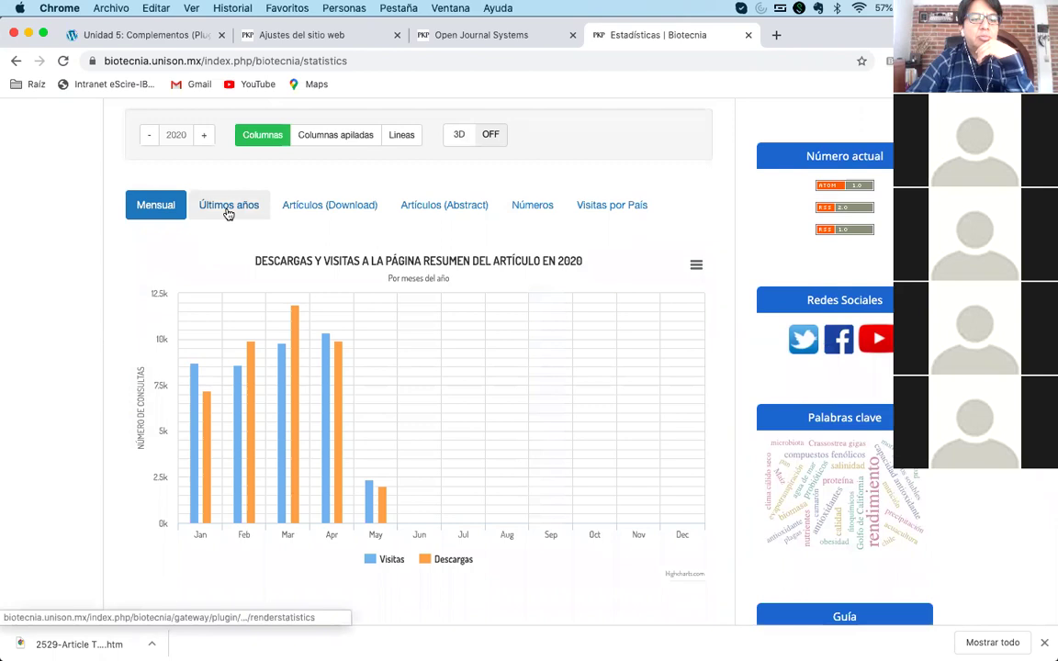
pyautogui.click(228, 207)
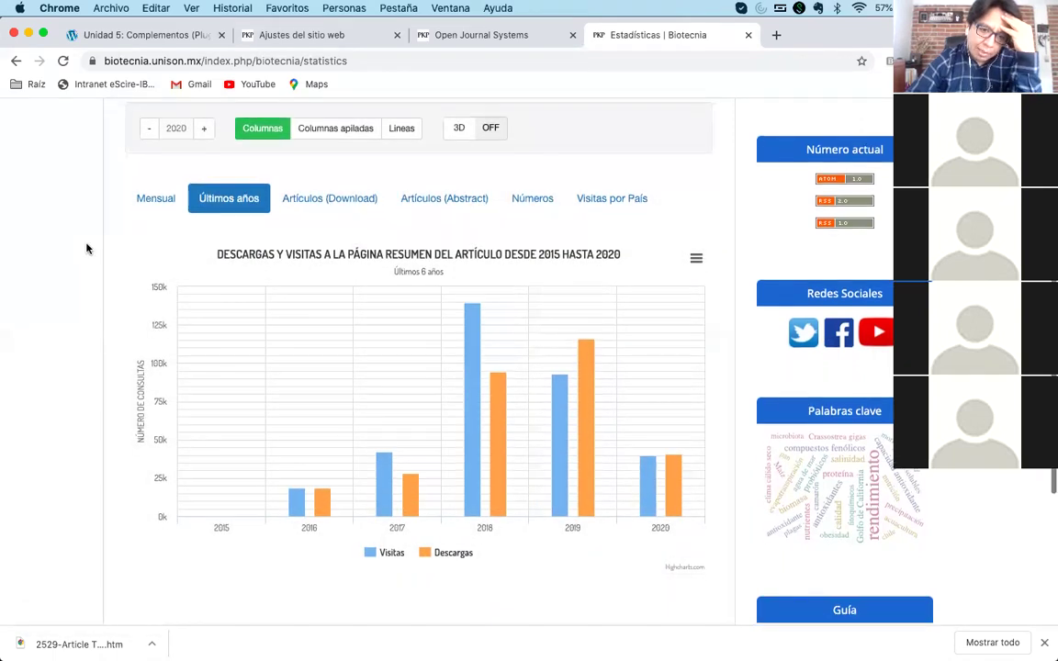
pyautogui.scroll(-1, 87, 248)
pyautogui.moveTo(306, 441)
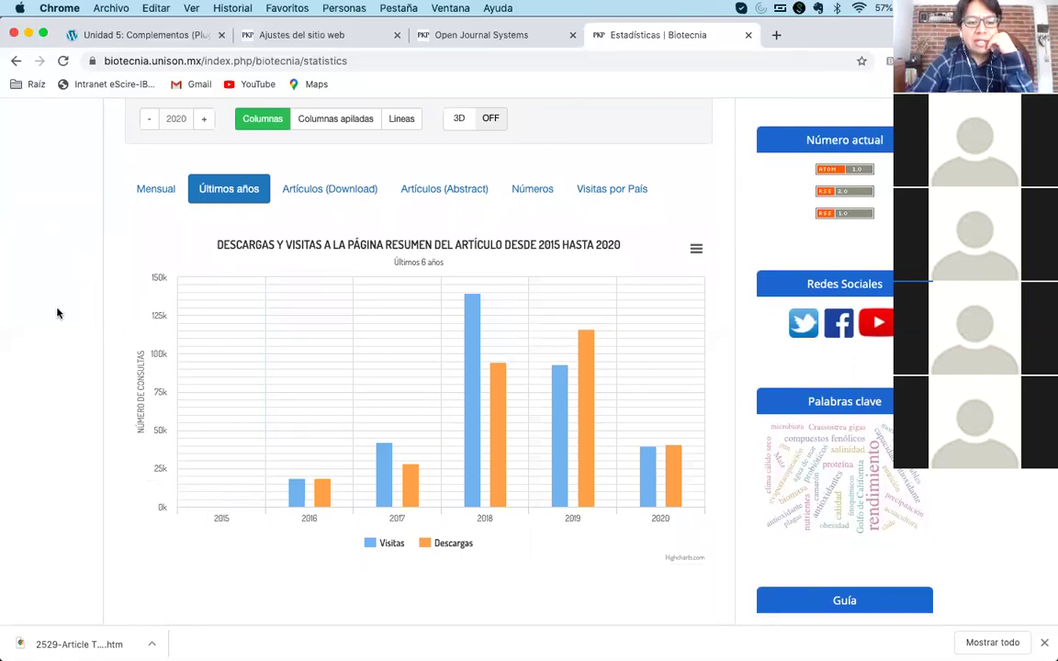
pyautogui.moveTo(520, 330)
pyautogui.scroll(1, 459, 285)
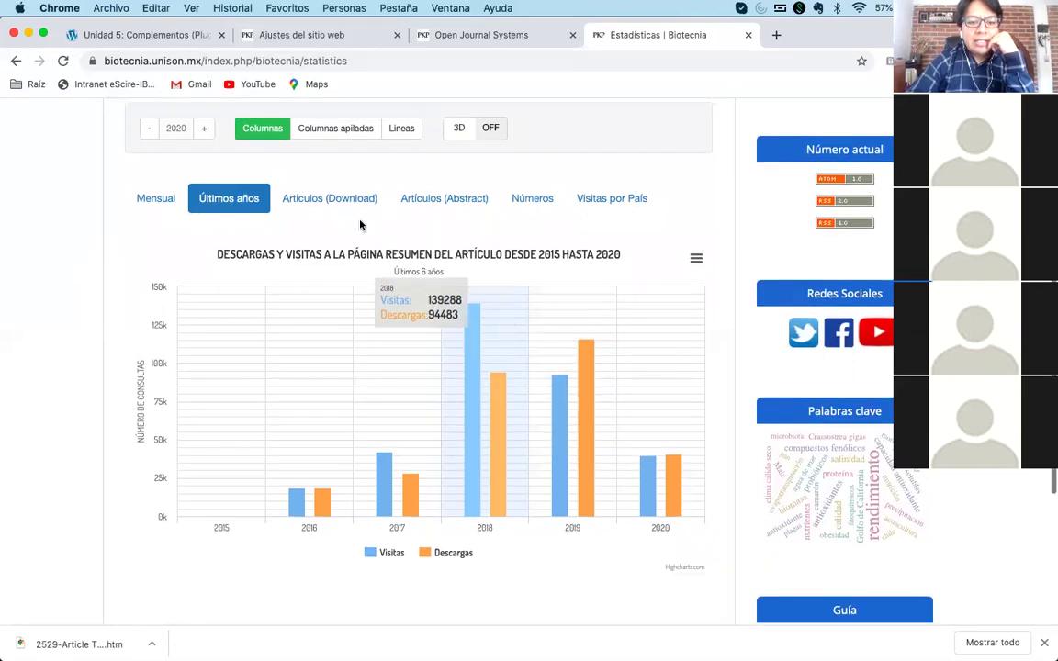
pyautogui.scroll(3, 385, 230)
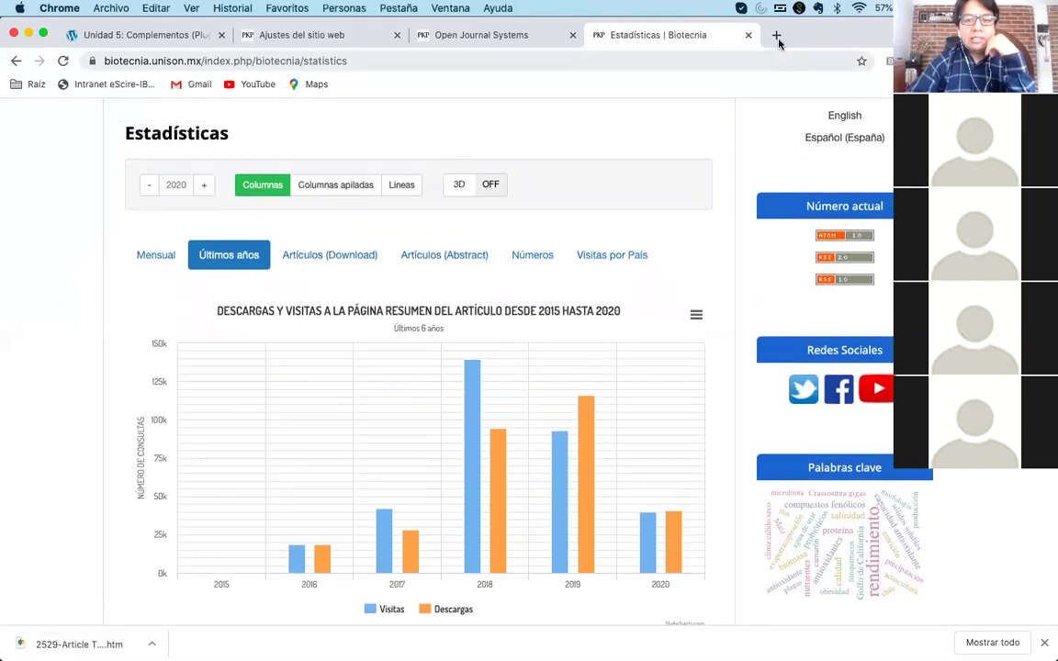
# - Look up "ojs statistics" in a new browser tab and open the suggested GitHub repository of the statistics charts plugin for OJS
pyautogui.click(776, 37)
pyautogui.write('o')
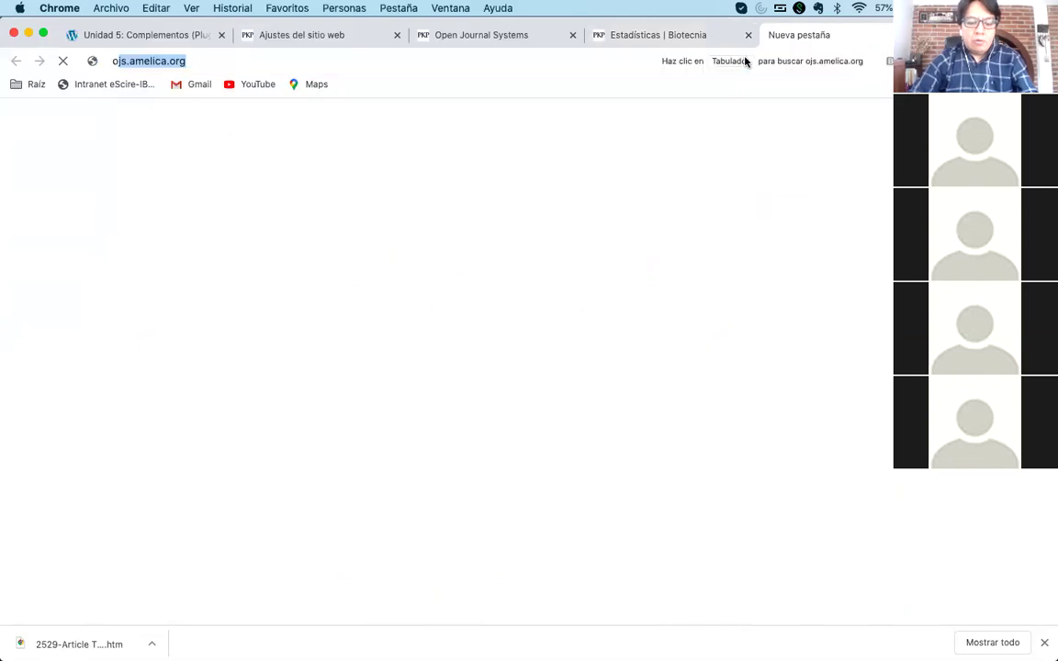
pyautogui.write('js st')
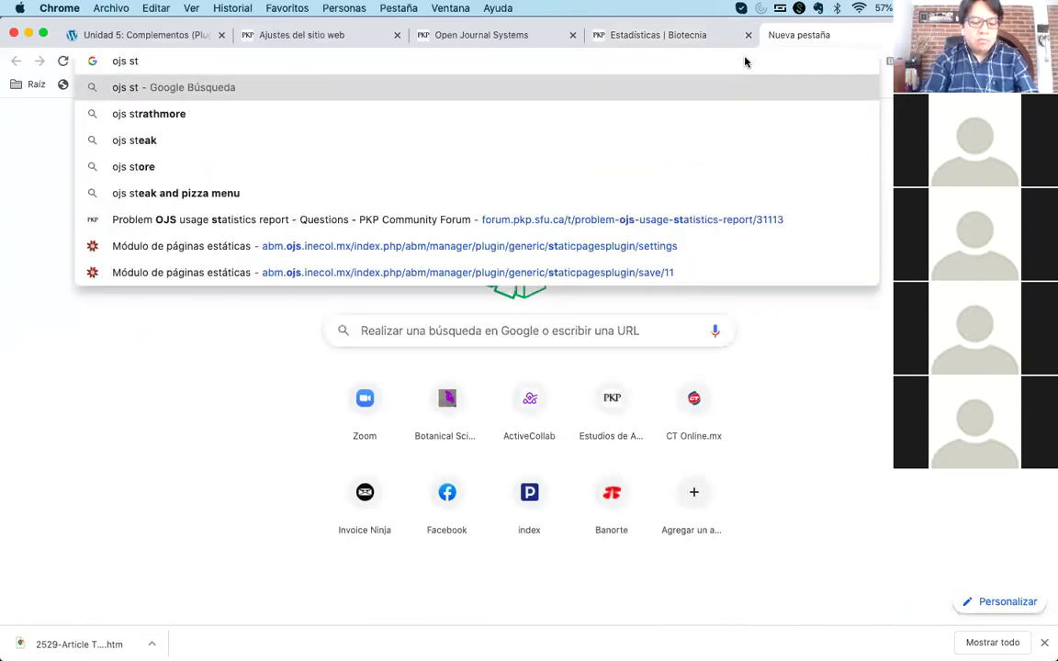
pyautogui.write('at')
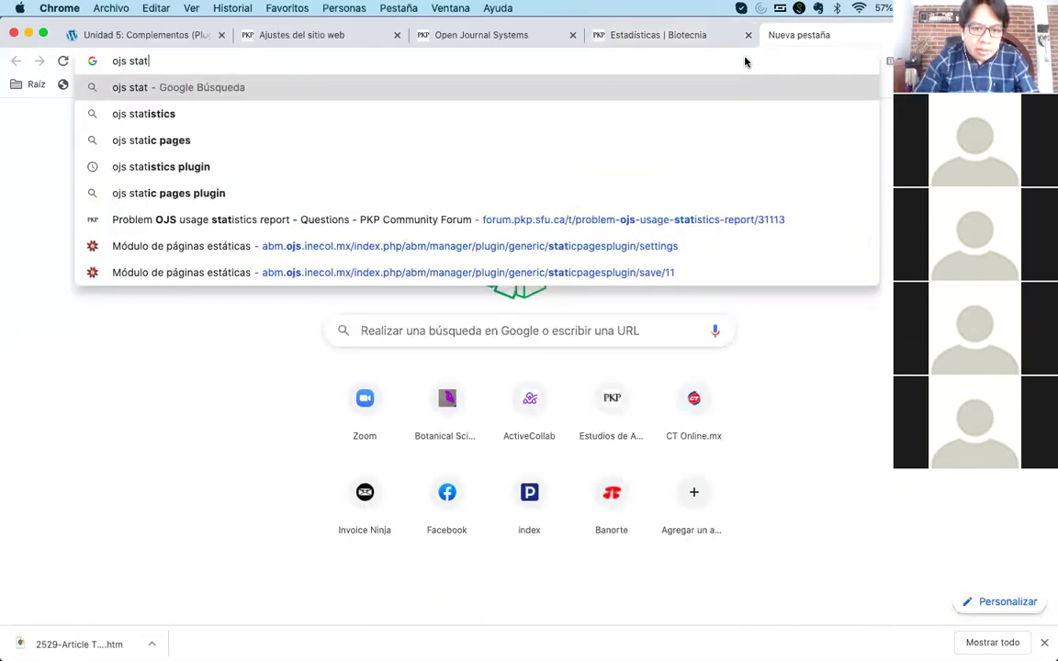
pyautogui.press('Down')
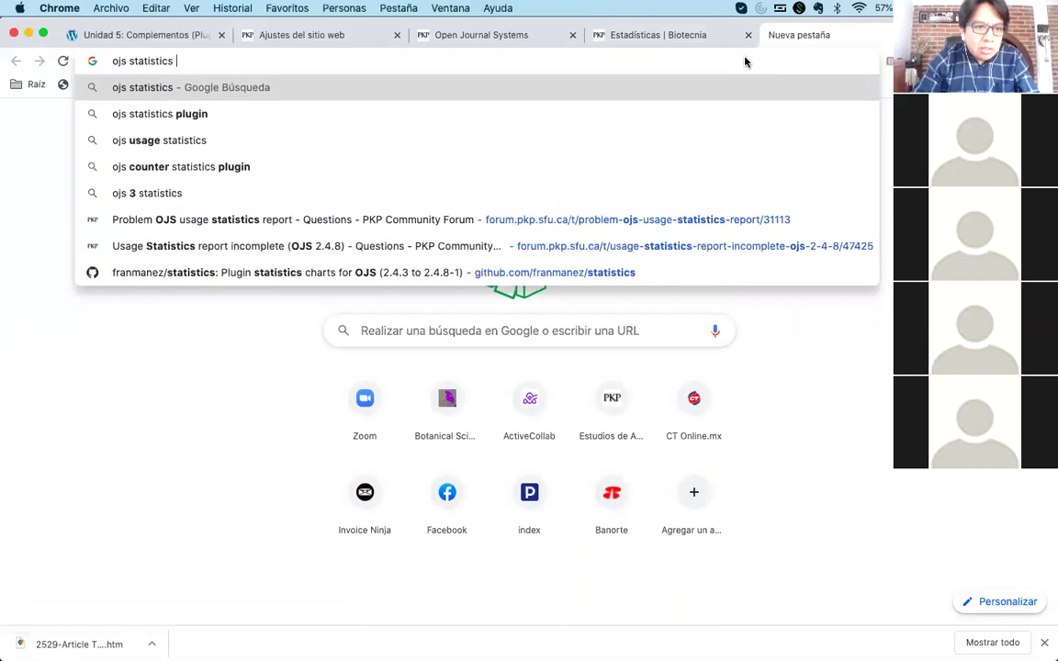
pyautogui.press('Down')
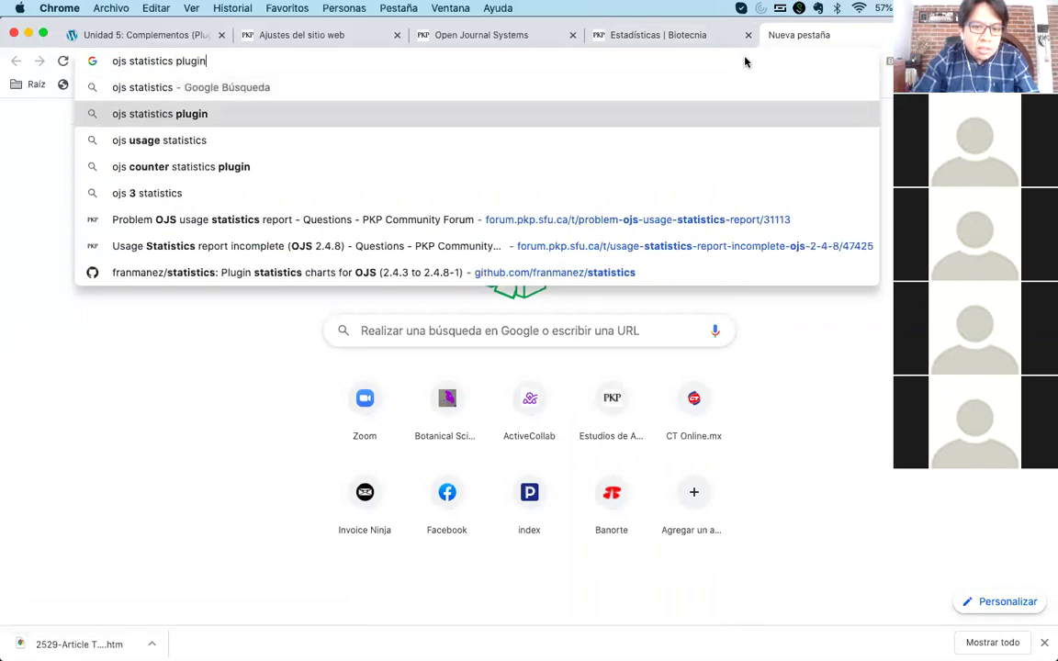
pyautogui.press('Down')
pyautogui.press('Down')
pyautogui.press('Down')
pyautogui.press('Down')
pyautogui.press('Down')
pyautogui.press('Down')
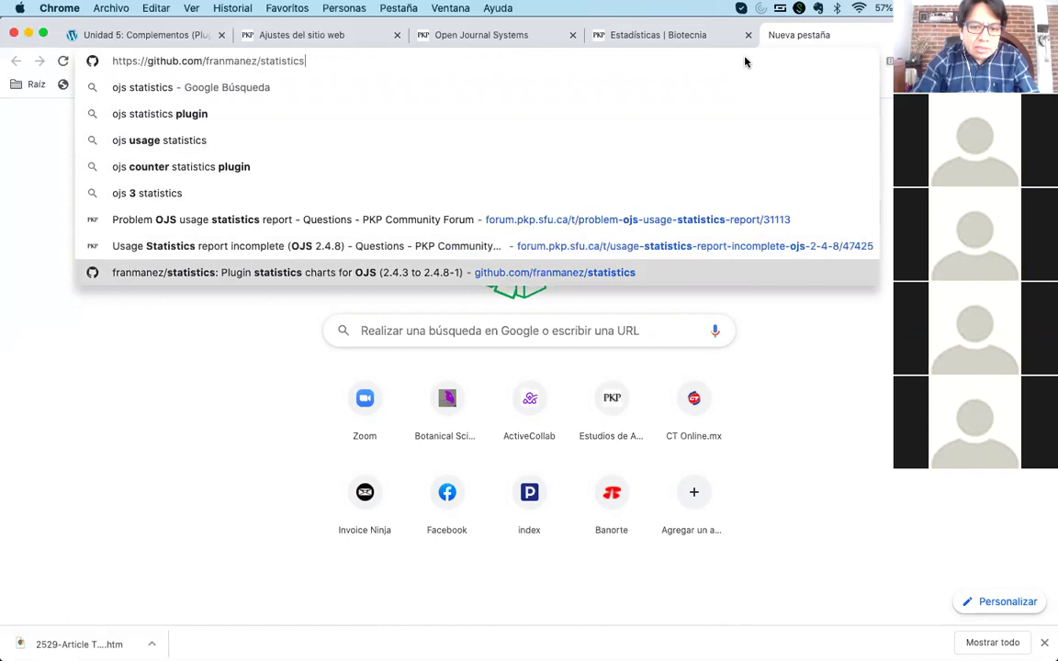
pyautogui.press('Return')
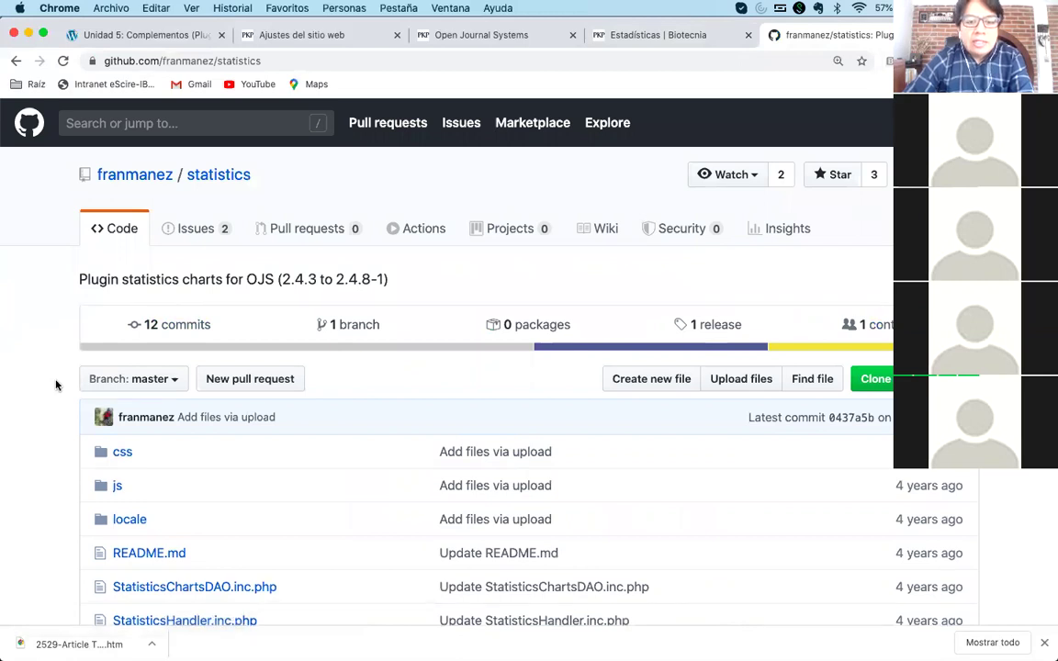
# - Examine the statistics plugin repository's file list, README description, supported OJS versions, and download and installation instructions
pyautogui.scroll(-5, 55, 384)
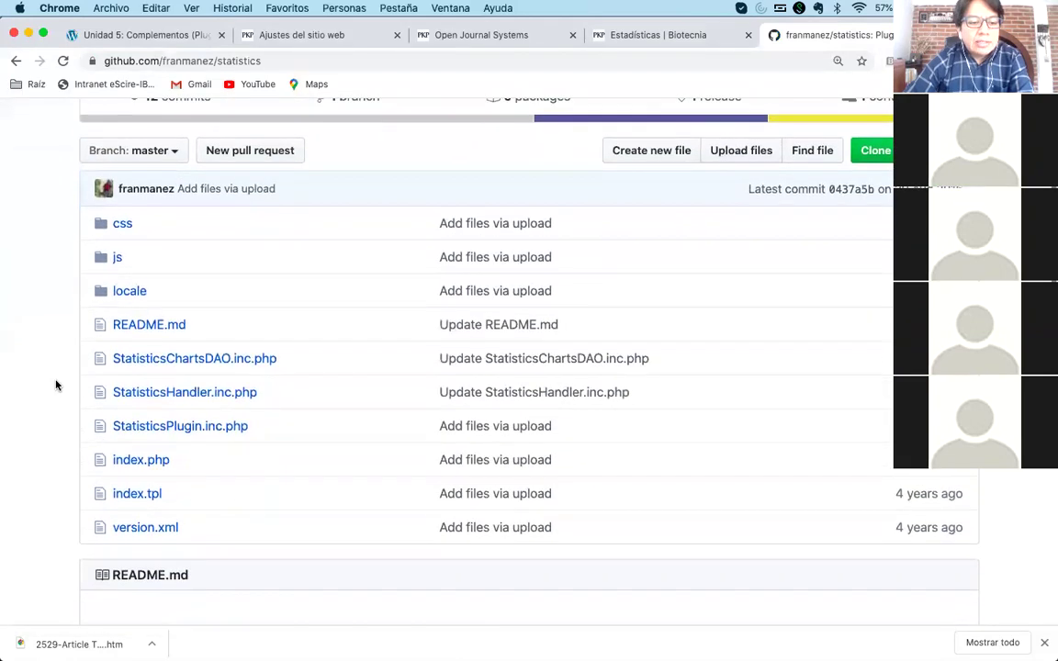
pyautogui.scroll(-1, 73, 381)
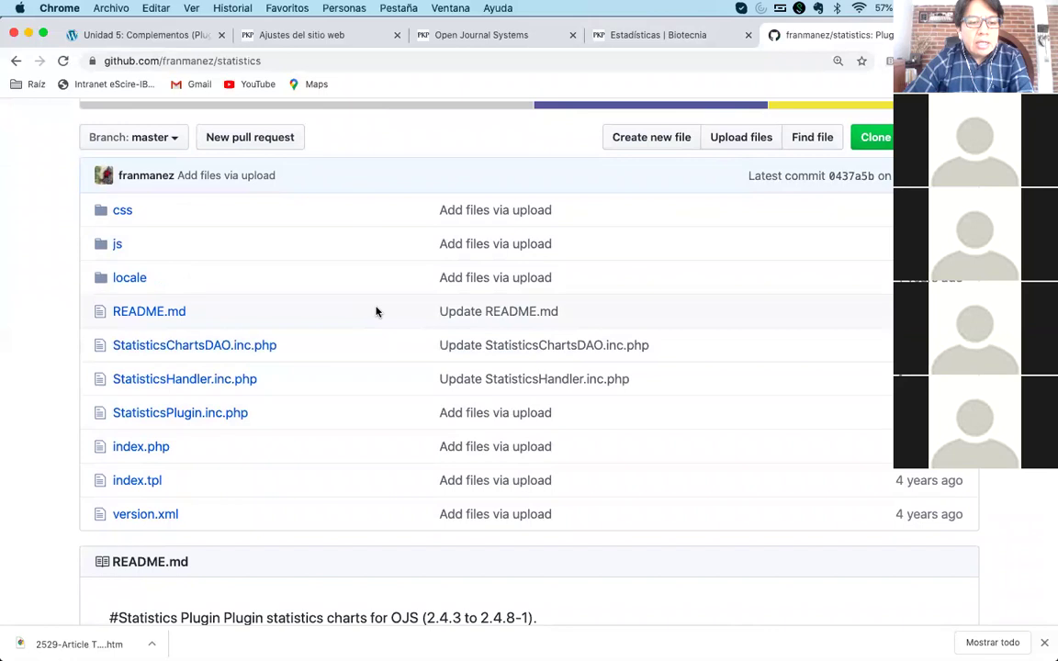
pyautogui.scroll(3, 376, 311)
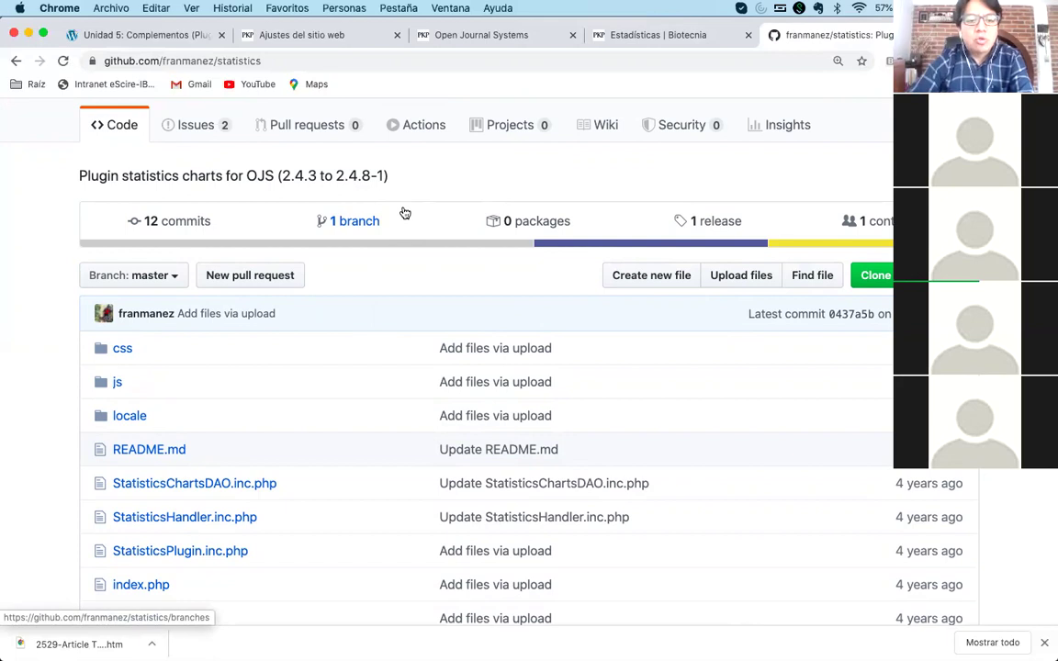
pyautogui.scroll(-12, 404, 213)
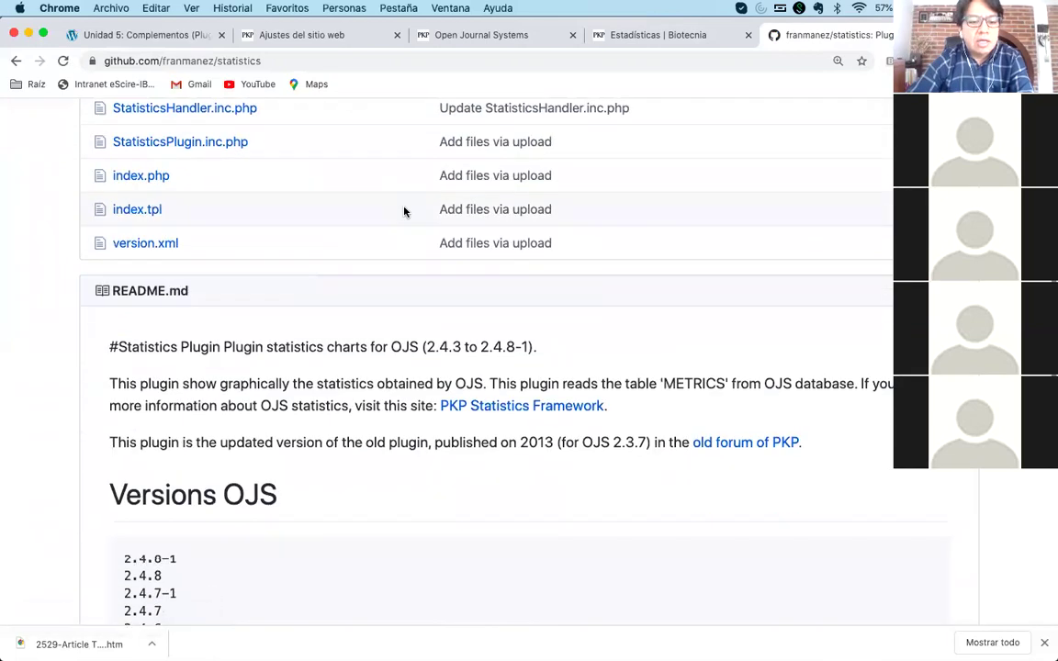
pyautogui.scroll(-3, 401, 213)
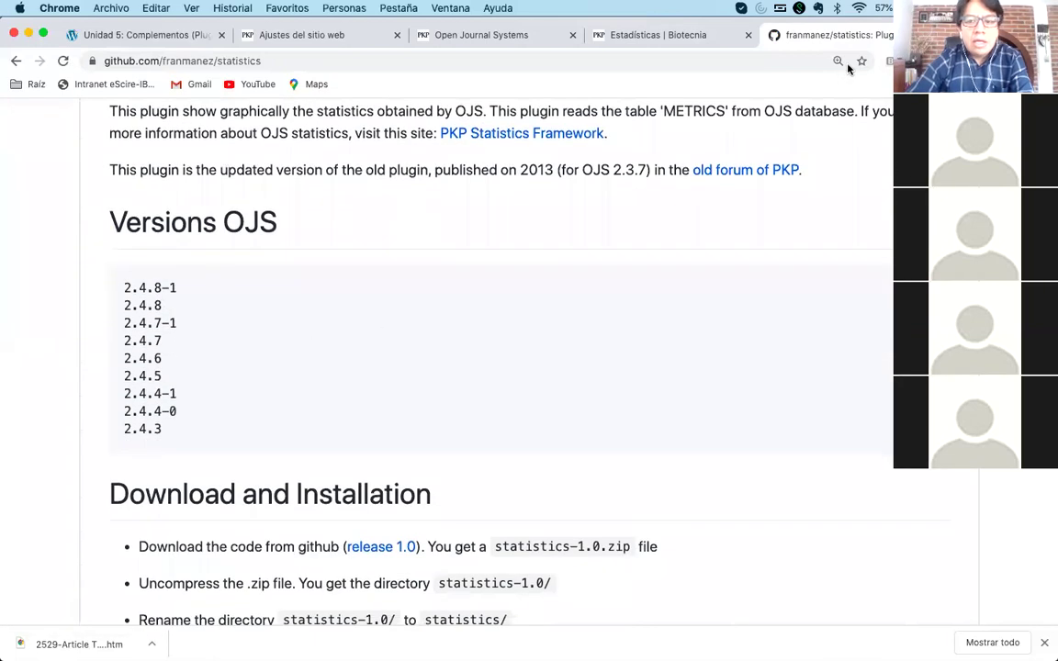
pyautogui.scroll(1, 470, 274)
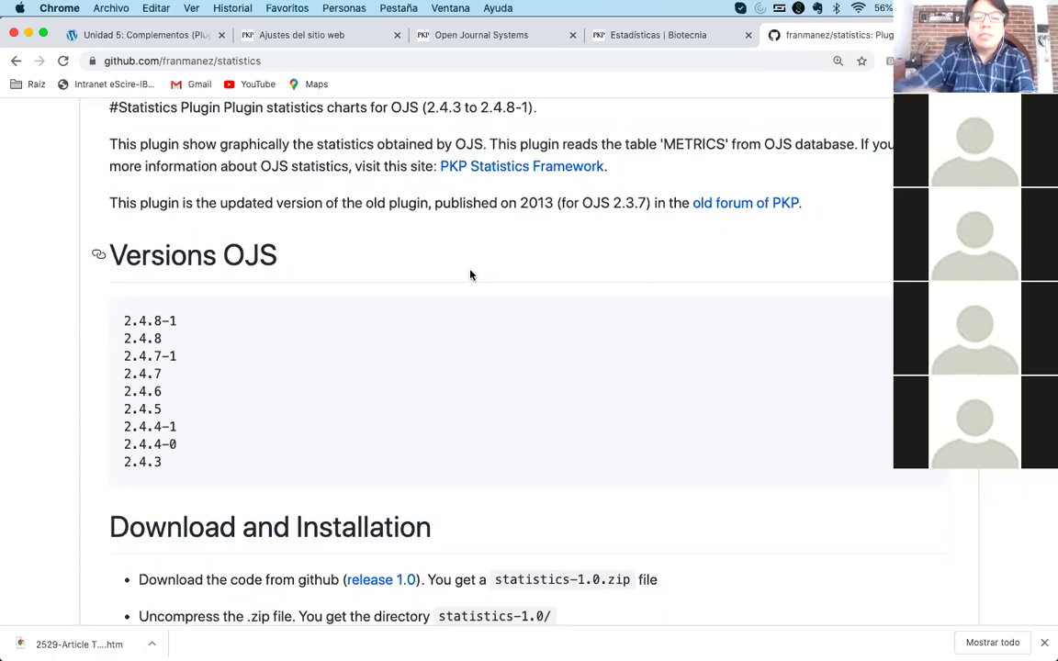
# - Compare Biotecnia's chart of visits and downloads over the last years with the statistics plugin's README and source files on GitHub
pyautogui.click(673, 48)
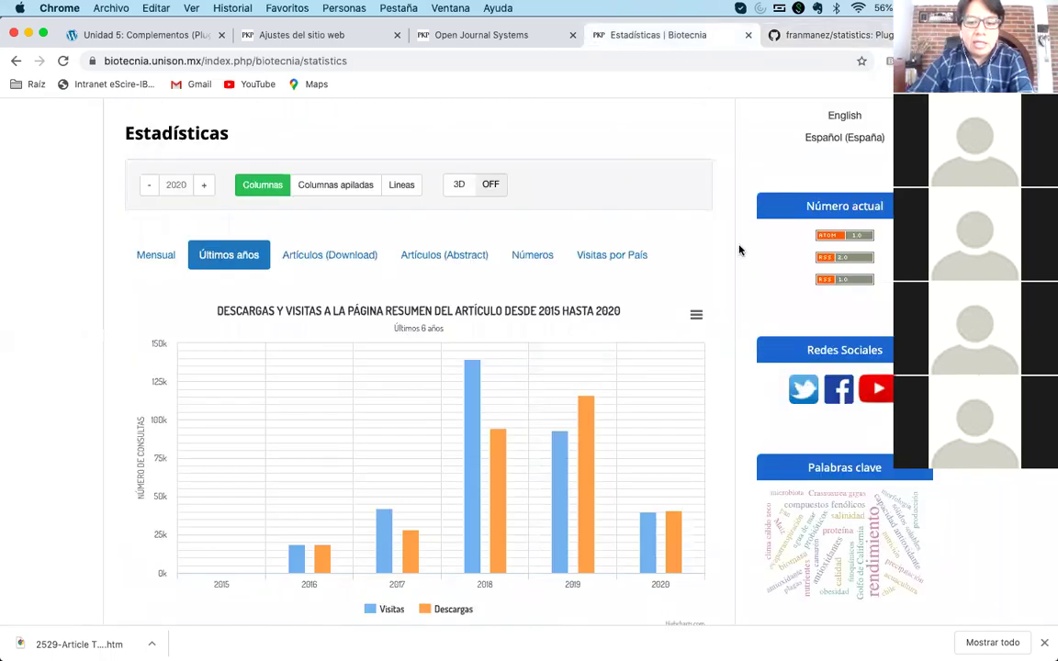
pyautogui.scroll(-2, 730, 275)
pyautogui.click(775, 35)
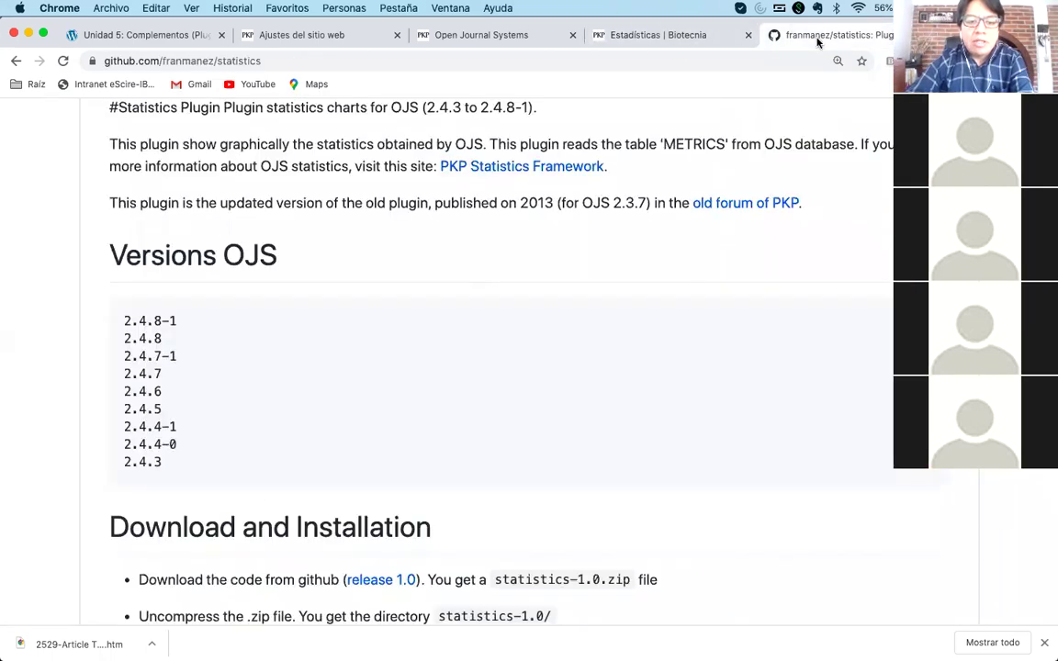
pyautogui.scroll(2, 594, 301)
pyautogui.scroll(3, 594, 301)
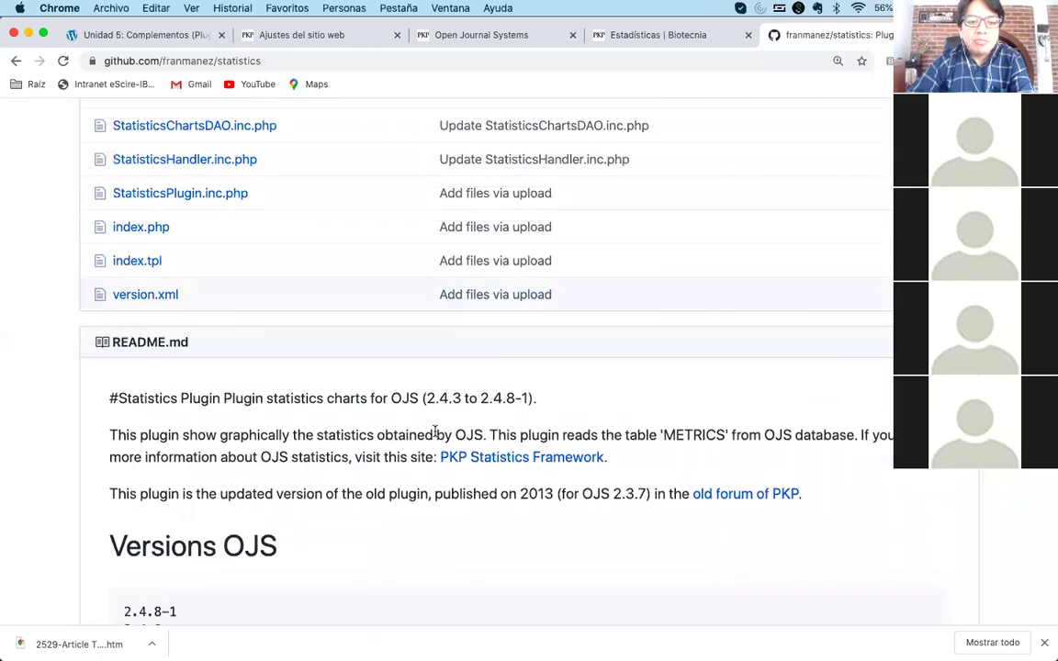
pyautogui.scroll(-5, 472, 385)
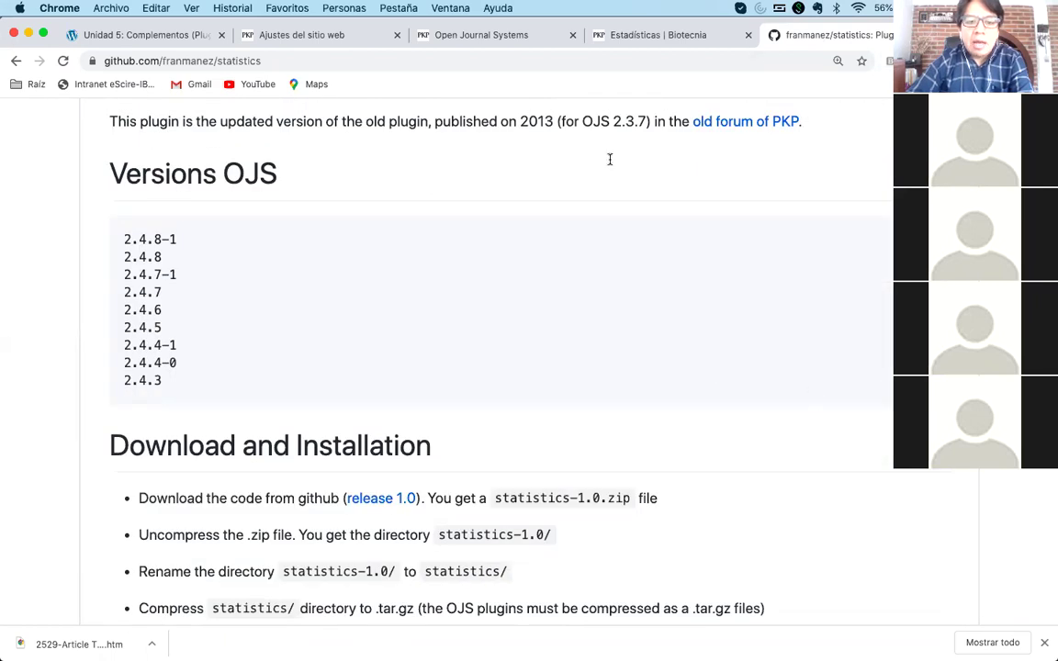
pyautogui.scroll(2, 588, 179)
pyautogui.scroll(6, 386, 257)
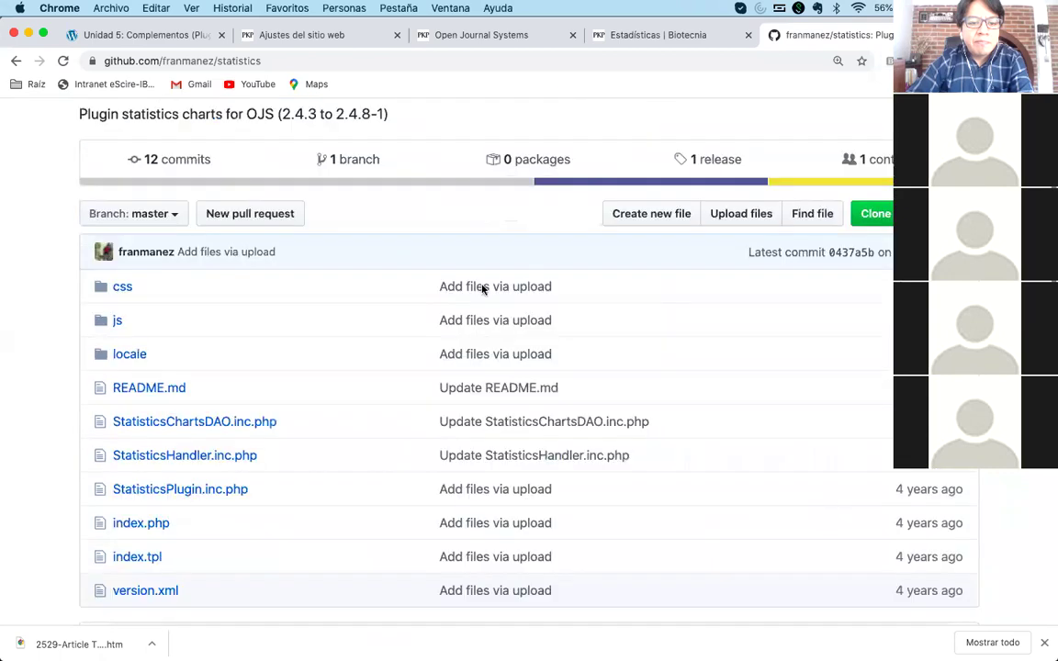
pyautogui.scroll(-3, 477, 290)
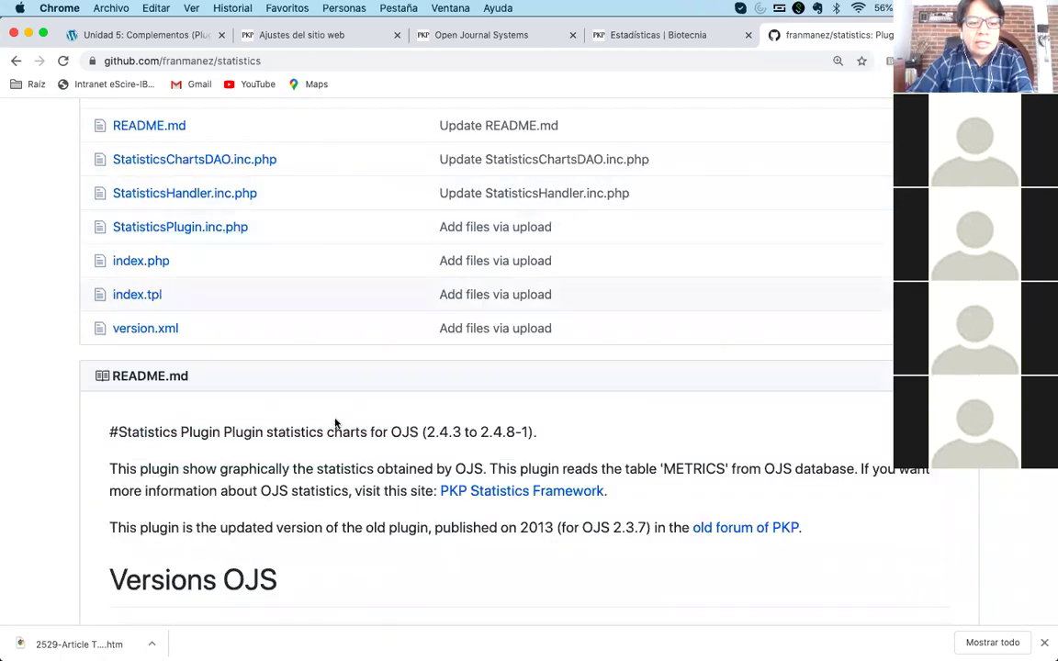
pyautogui.scroll(2, 335, 422)
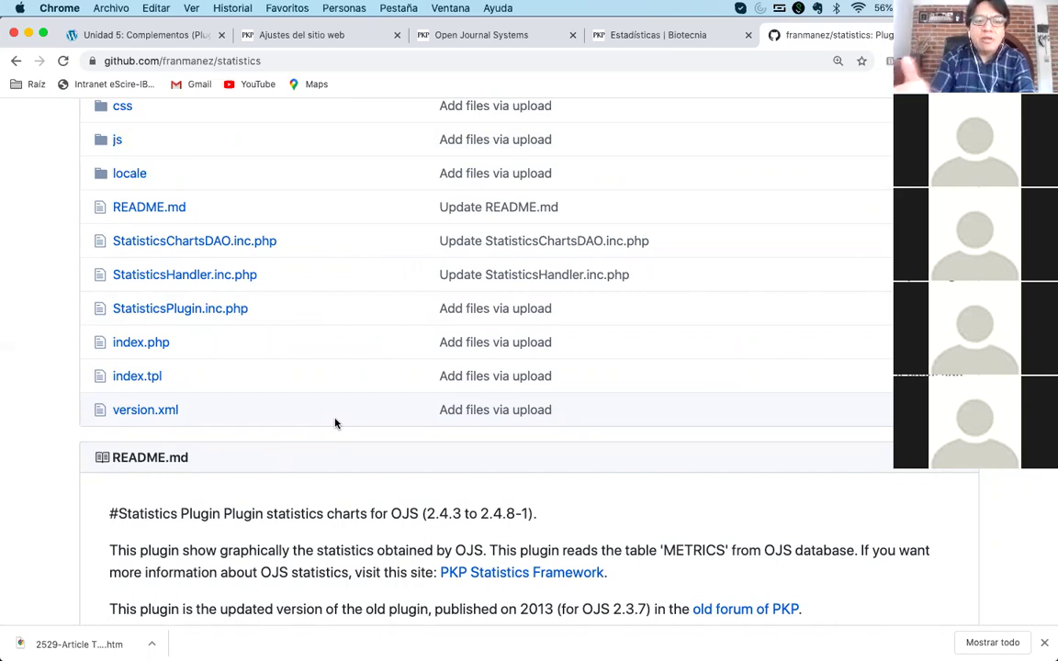
pyautogui.click(663, 36)
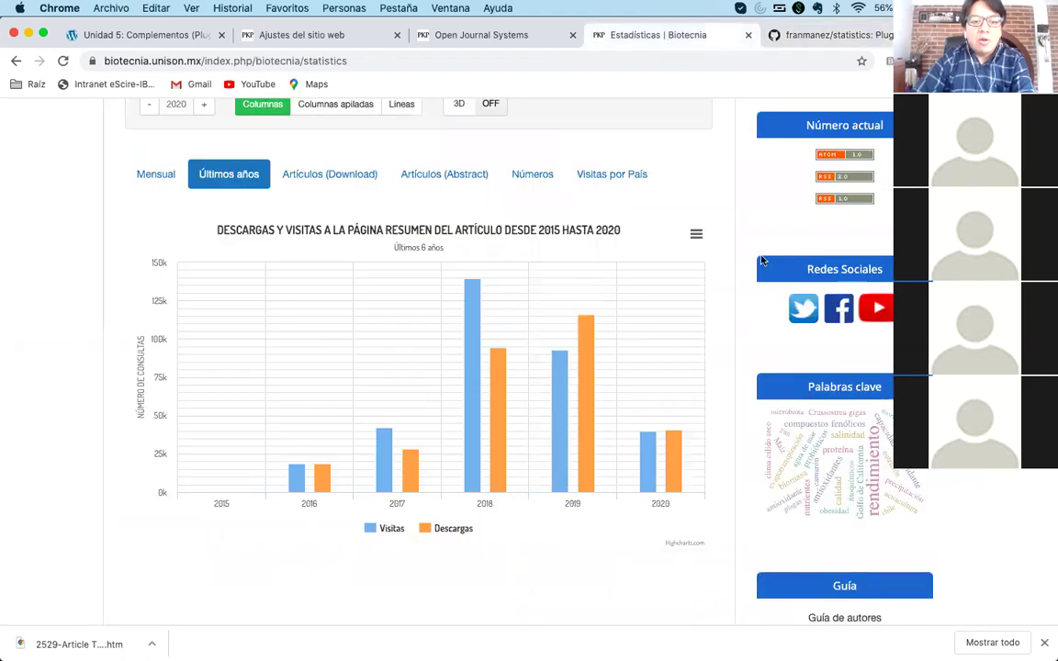
pyautogui.click(831, 35)
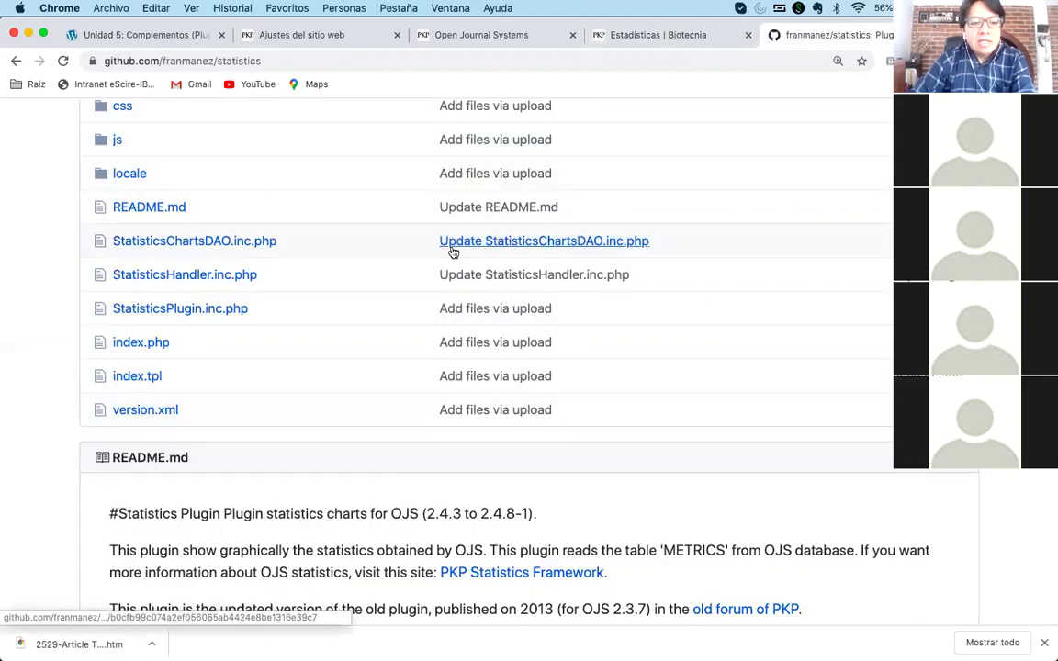
pyautogui.scroll(2, 453, 251)
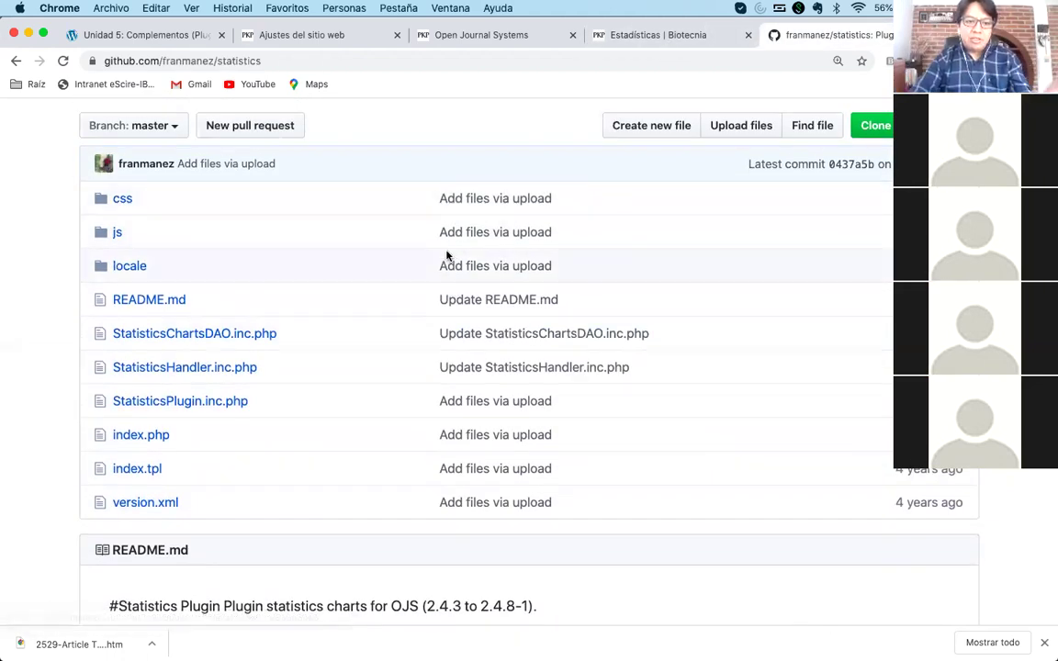
# - Open the Historia Mexicana journal, historiamexicana.colmex.mx, in a new browser tab and display its statistics page with the monthly chart for 2020
pyautogui.press('super+t')
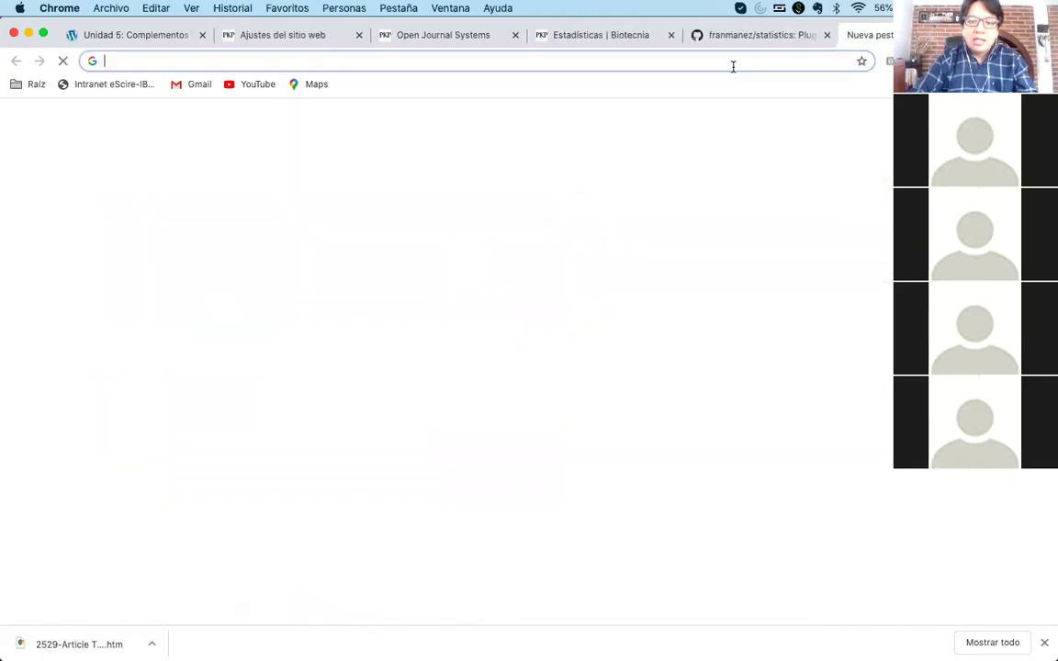
pyautogui.write('his')
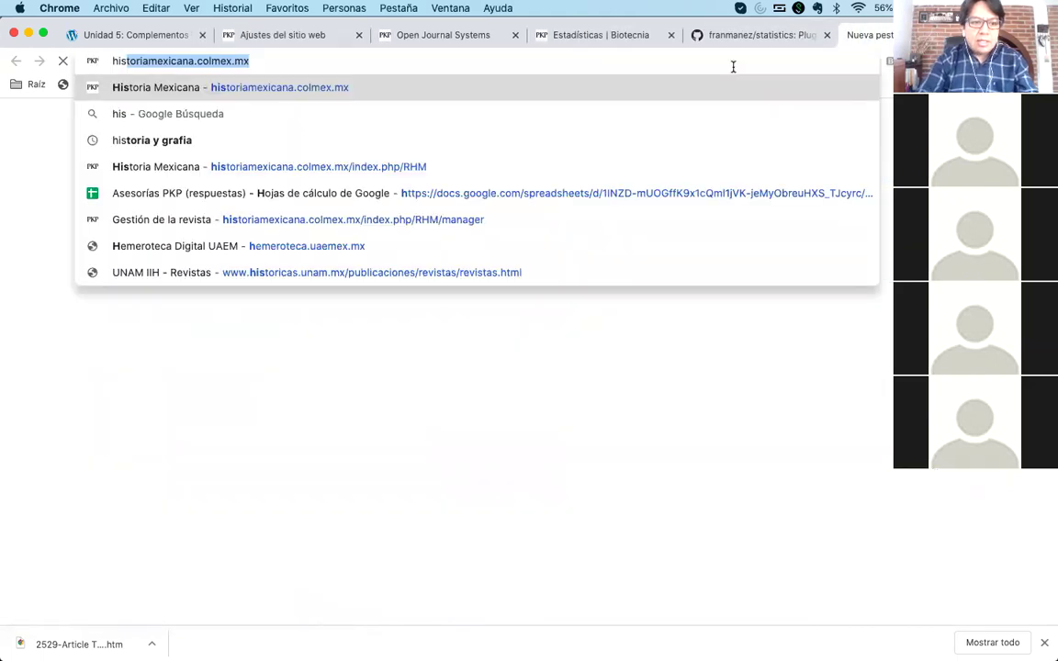
pyautogui.press('Return')
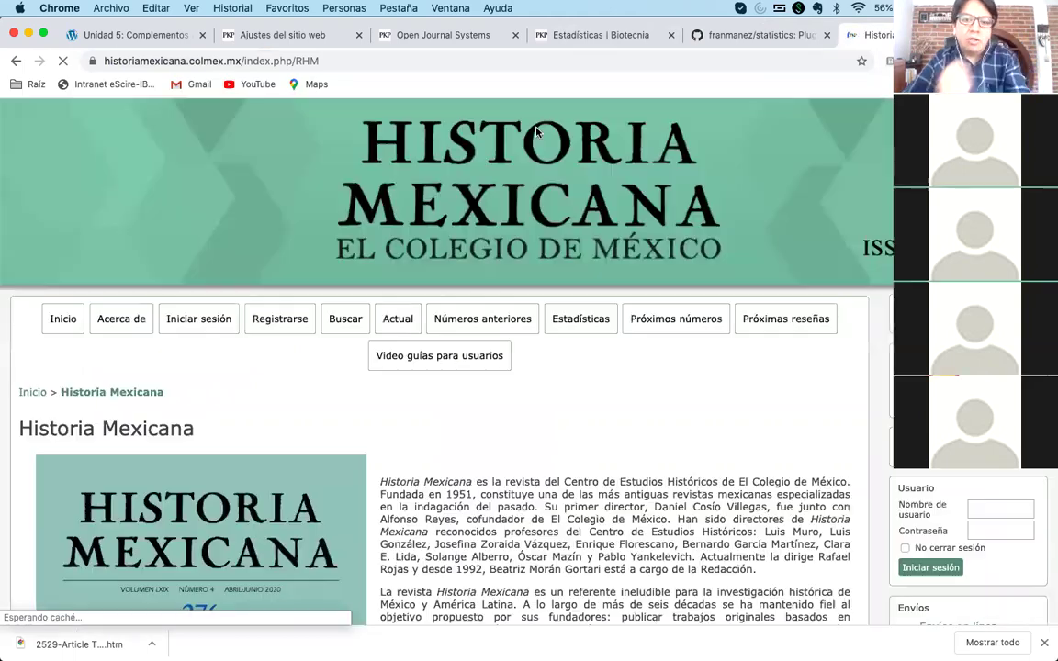
pyautogui.click(591, 323)
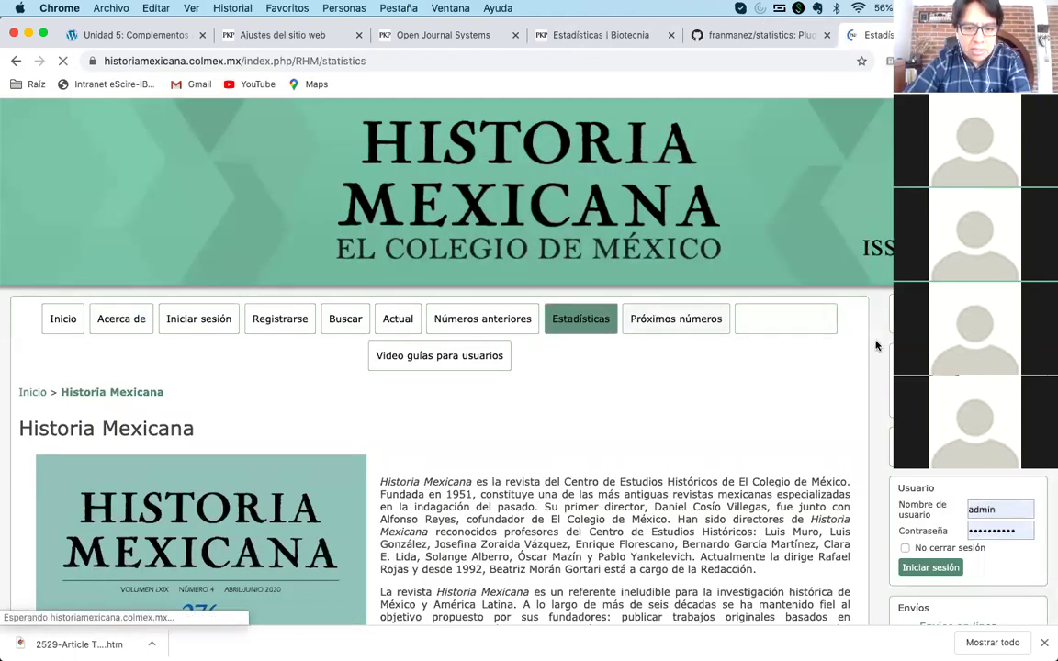
pyautogui.scroll(-4, 876, 349)
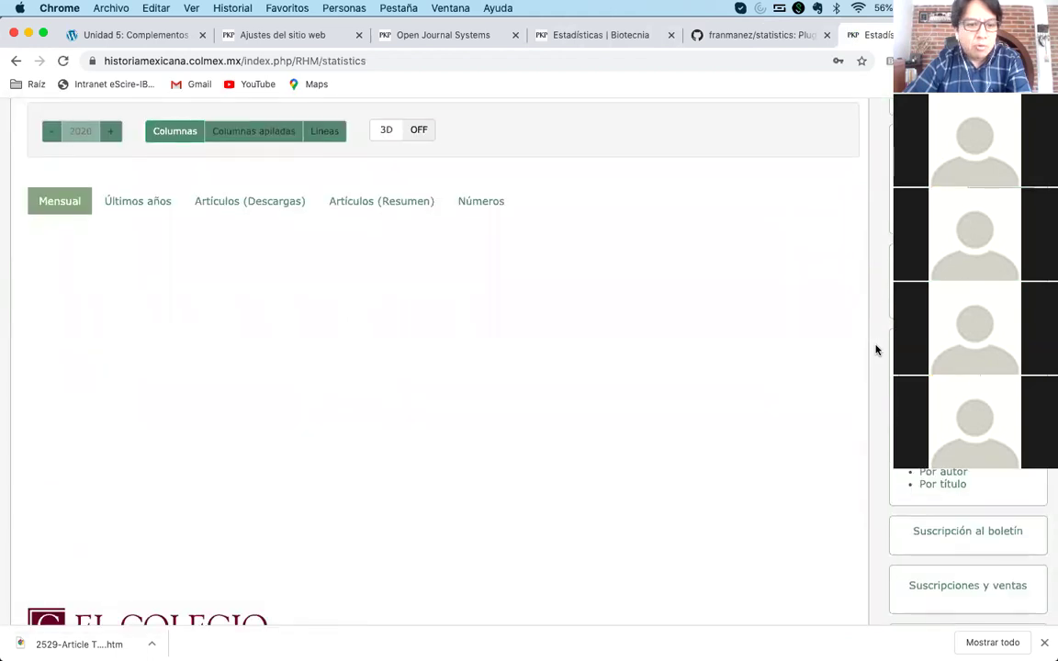
pyautogui.scroll(-1, 877, 343)
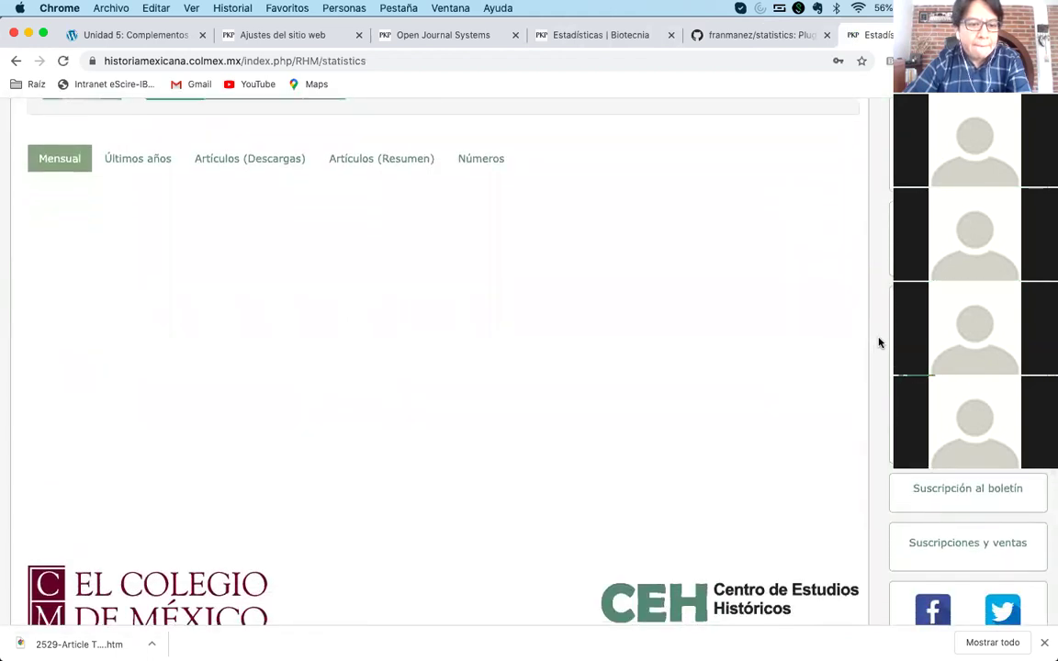
pyautogui.scroll(1, 878, 343)
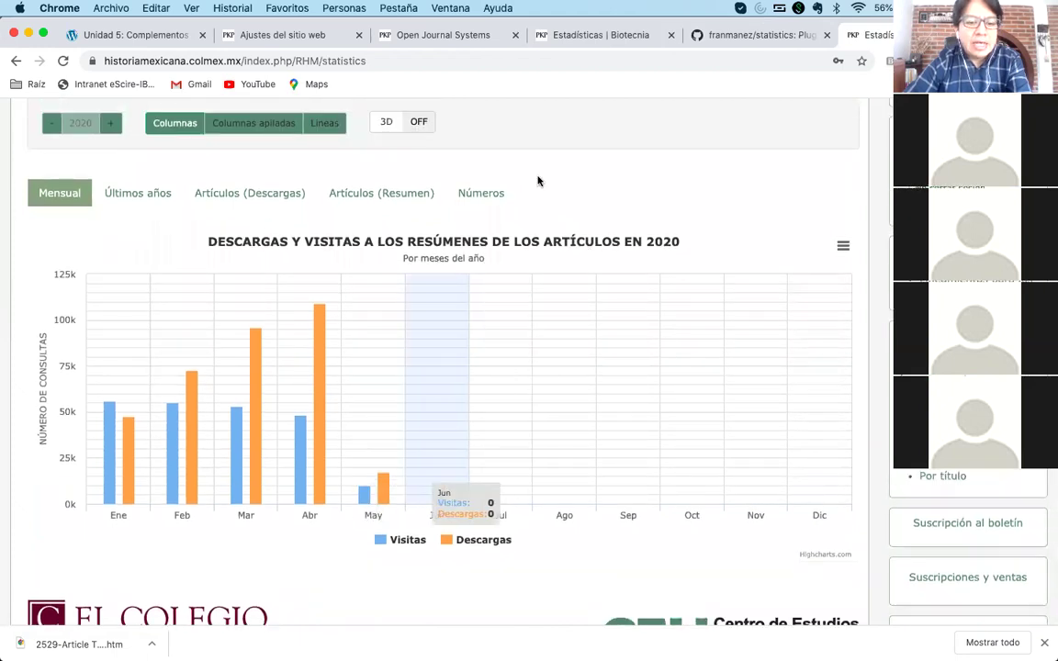
# - Compare the statistics page of Biotecnia with that of Historia Mexicana, ending on Biotecnia's page
pyautogui.click(574, 36)
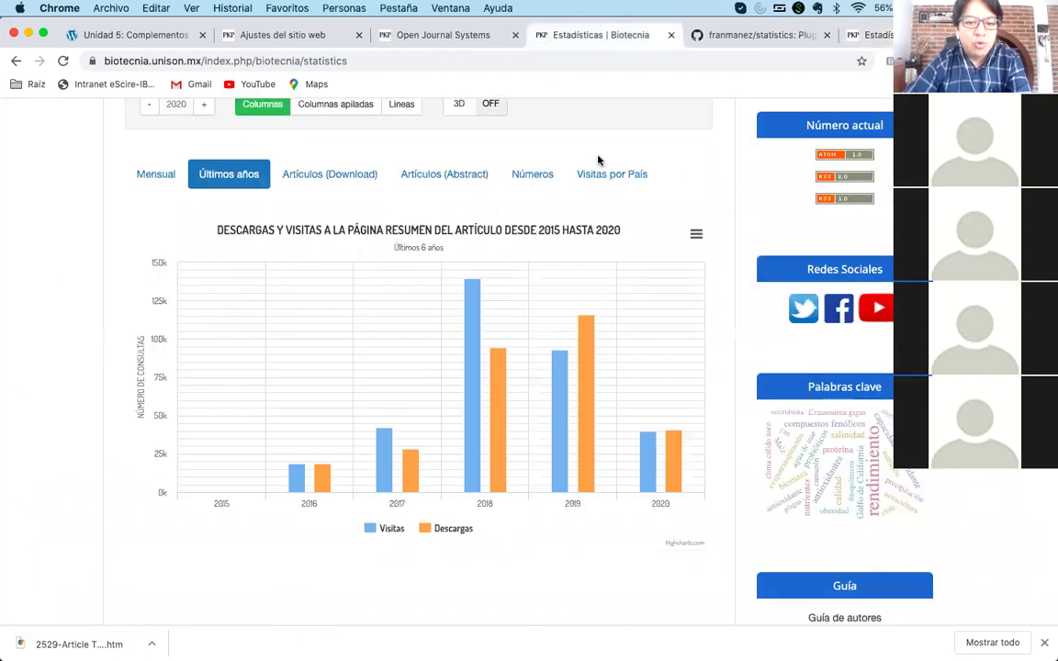
pyautogui.click(863, 35)
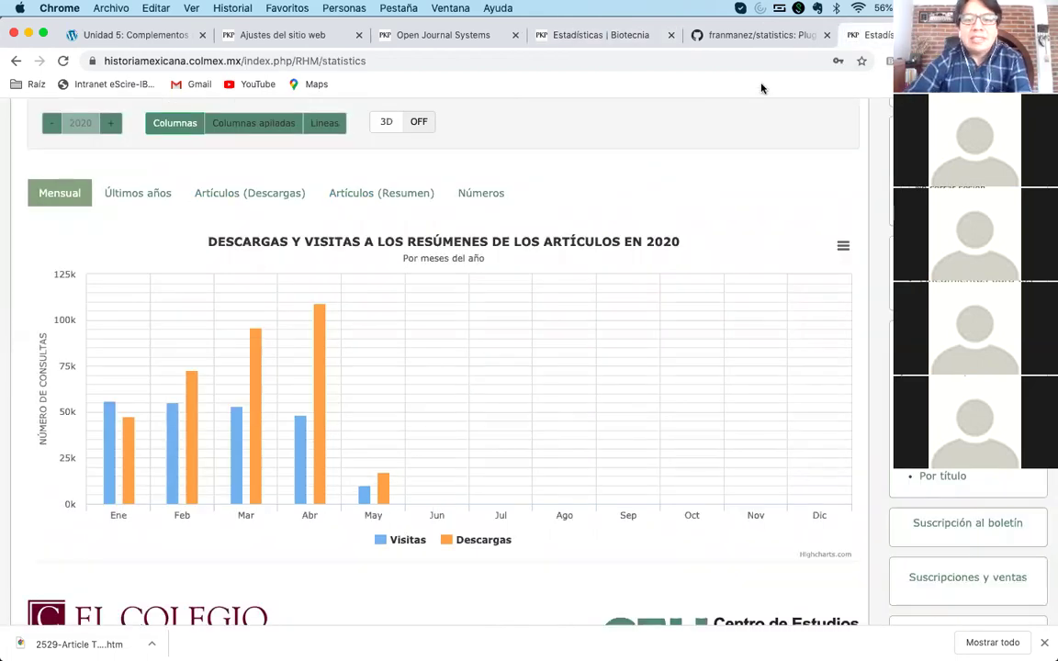
pyautogui.click(593, 37)
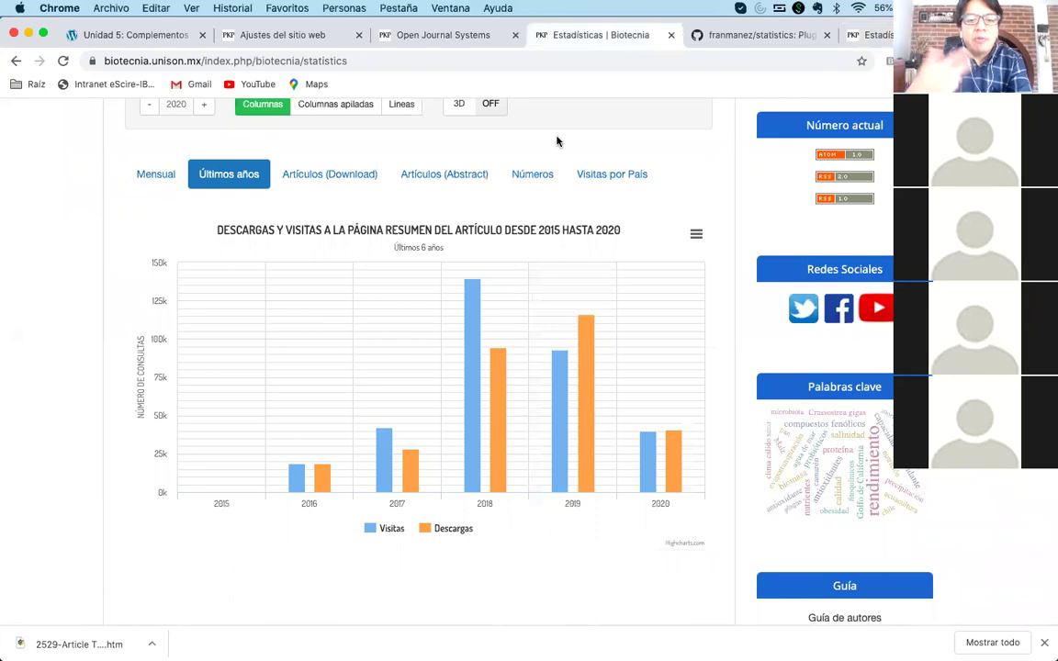
pyautogui.scroll(1, 557, 140)
# - Return to the statistics plugin's GitHub repository and review its file list and the start of its README
pyautogui.click(734, 37)
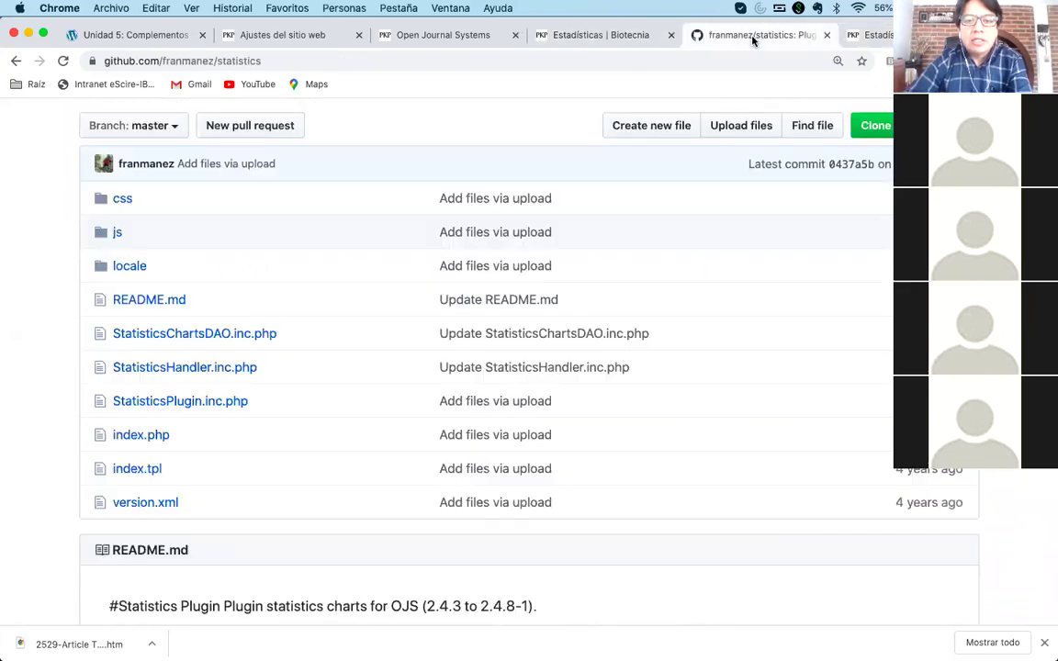
pyautogui.scroll(3, 46, 333)
pyautogui.scroll(-4, 46, 333)
pyautogui.scroll(2, 46, 334)
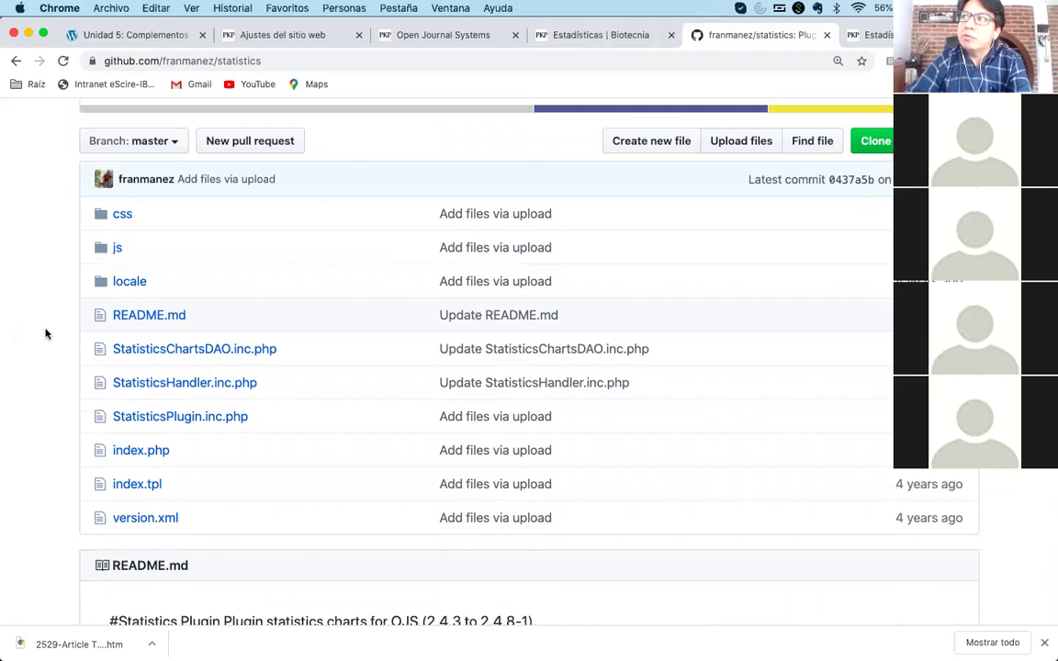
# - Return to Biotecnia's statistics page and review its chart of the last years, display options and site menu
pyautogui.click(588, 35)
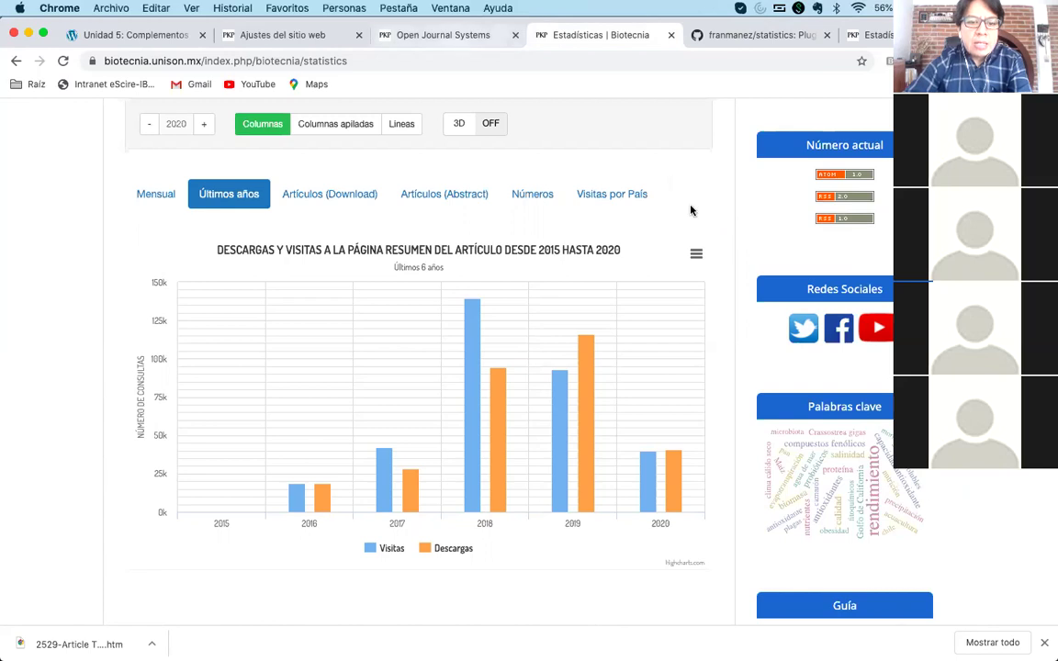
pyautogui.scroll(4, 691, 211)
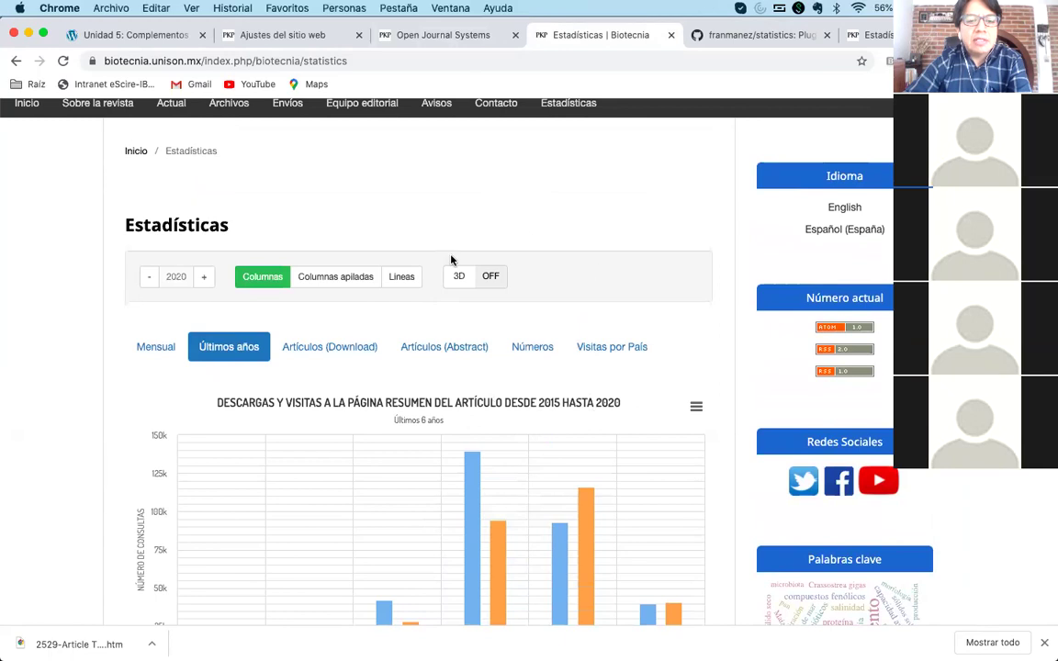
pyautogui.scroll(3, 451, 260)
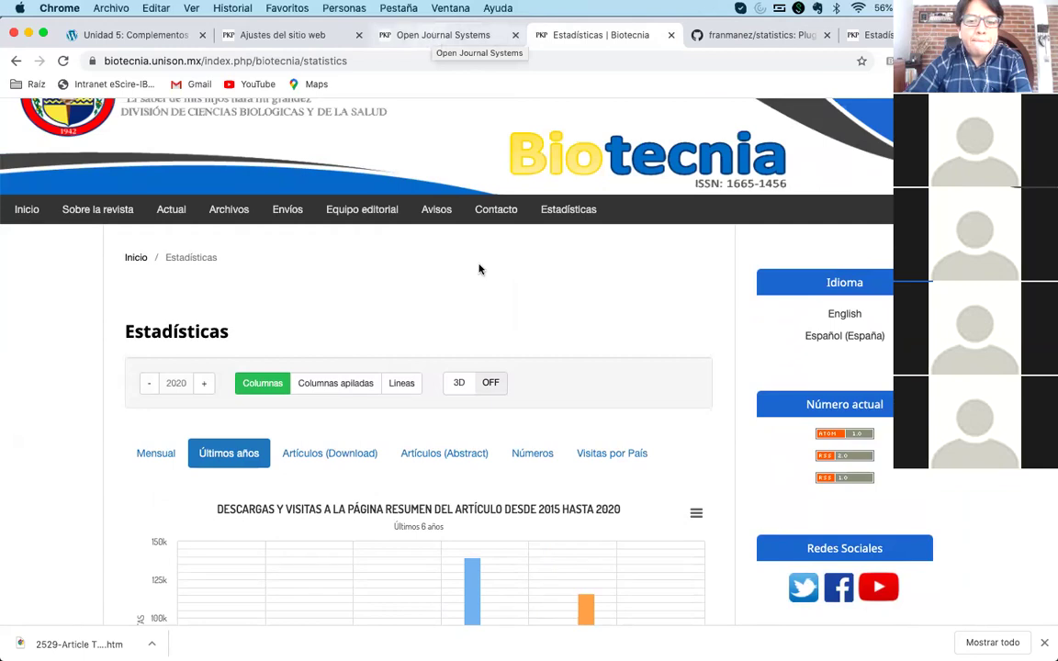
pyautogui.scroll(-4, 744, 335)
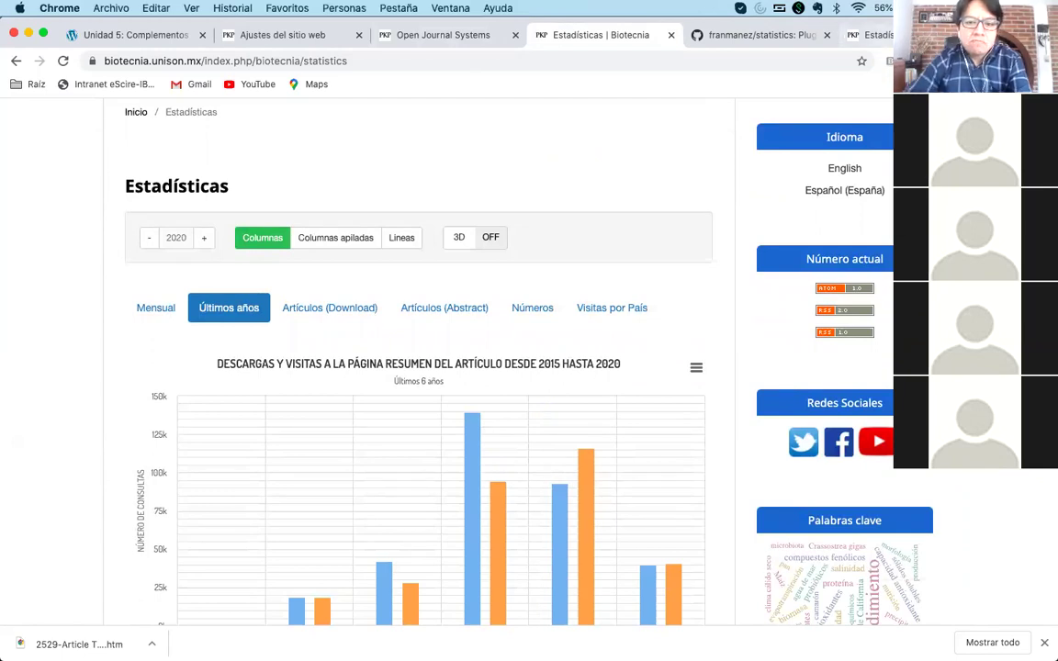
# - In Historia Mexicana's current issue, open the article "La publicidad de las tiendas por departamentos" and examine its article metrics at the end
pyautogui.press('super+9')
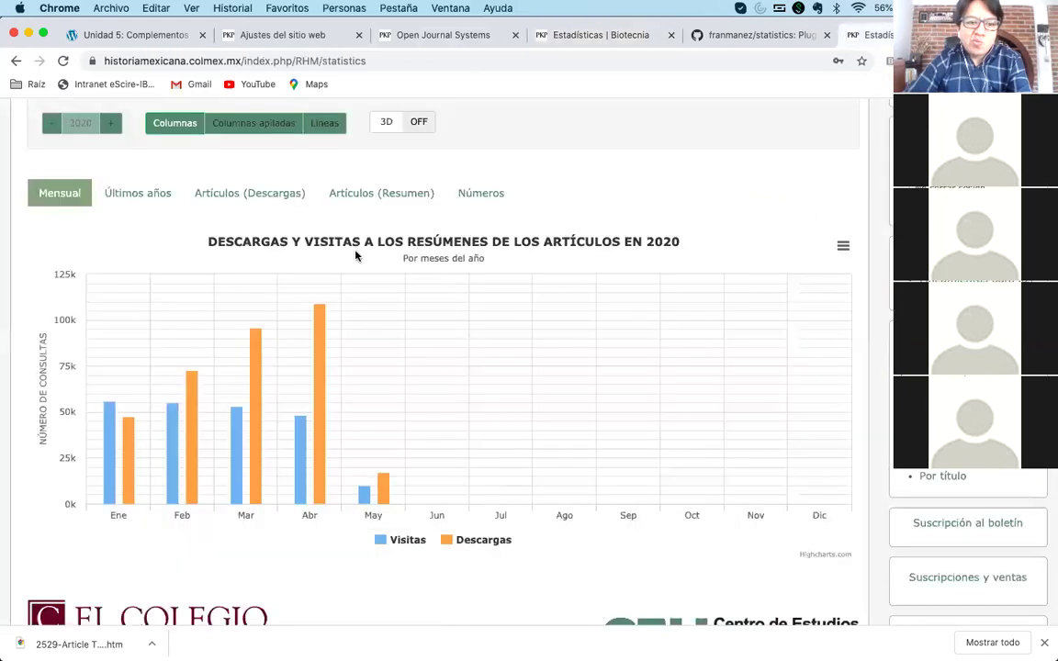
pyautogui.scroll(4, 341, 261)
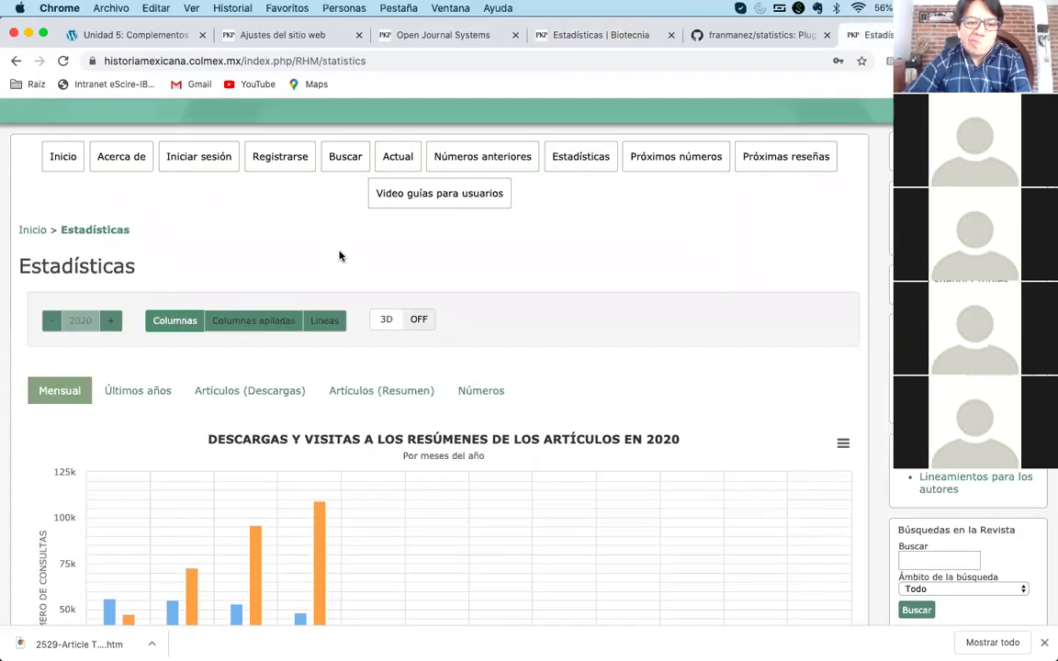
pyautogui.click(395, 156)
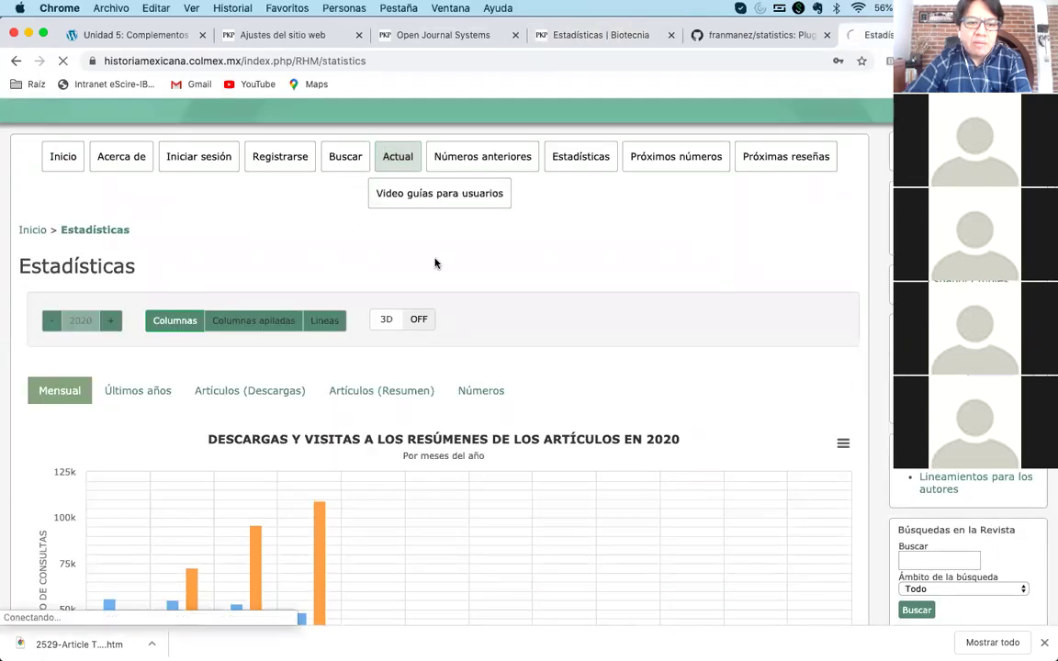
pyautogui.scroll(-5, 330, 348)
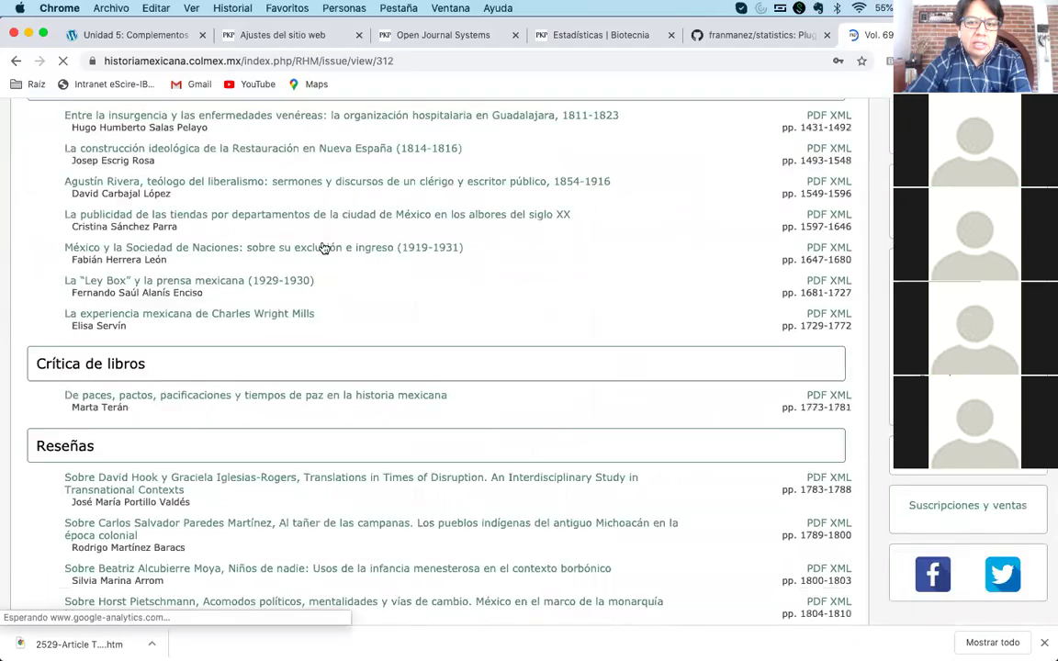
pyautogui.click(426, 214)
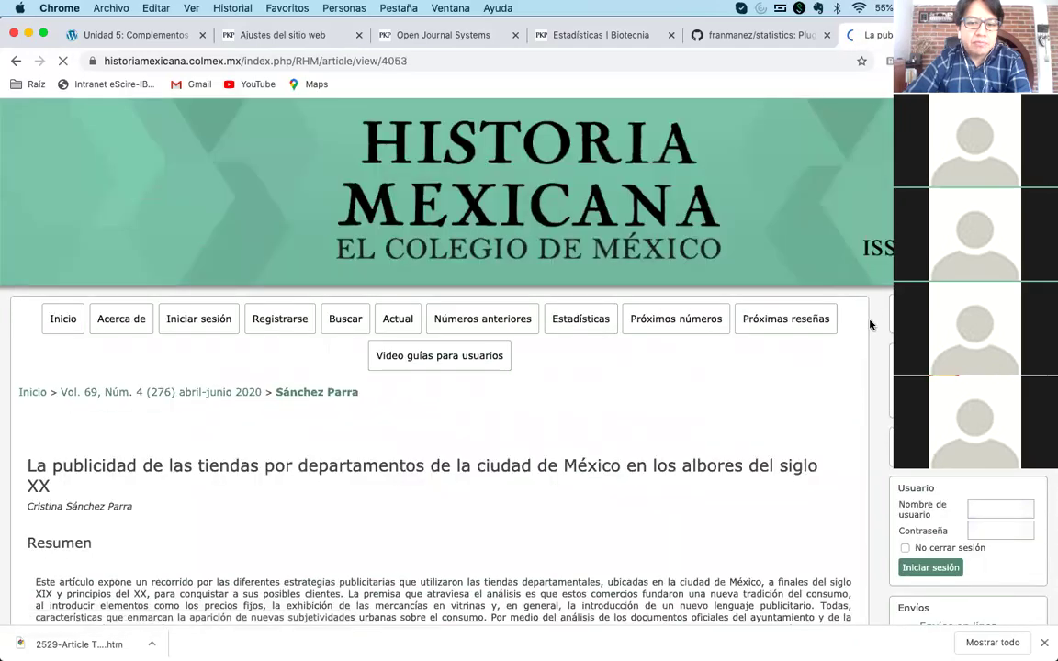
pyautogui.scroll(-20, 870, 324)
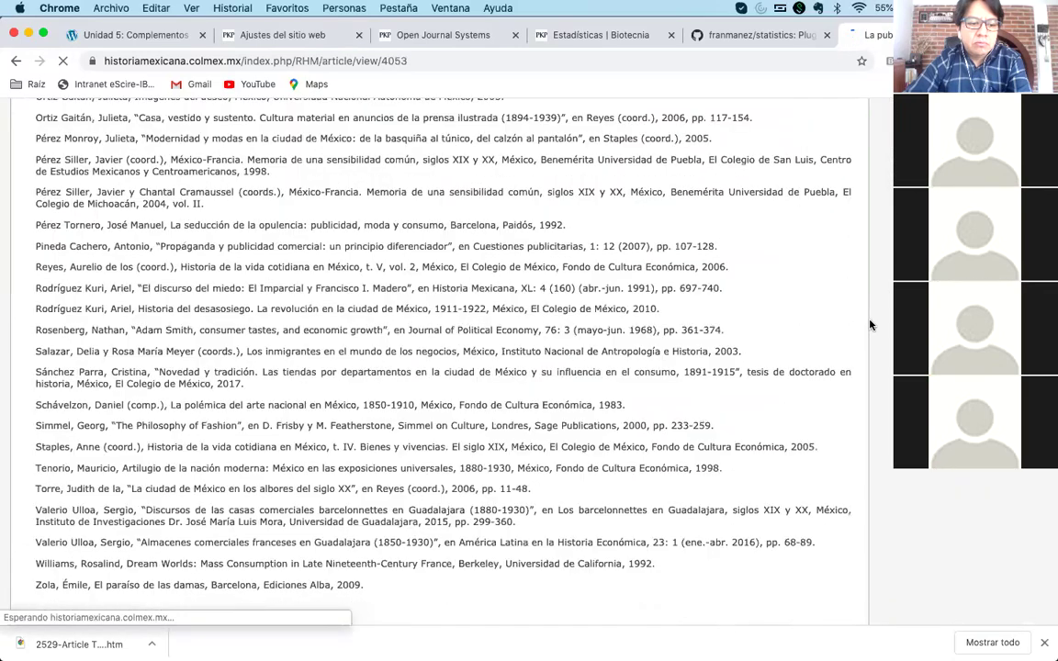
pyautogui.scroll(-8, 870, 324)
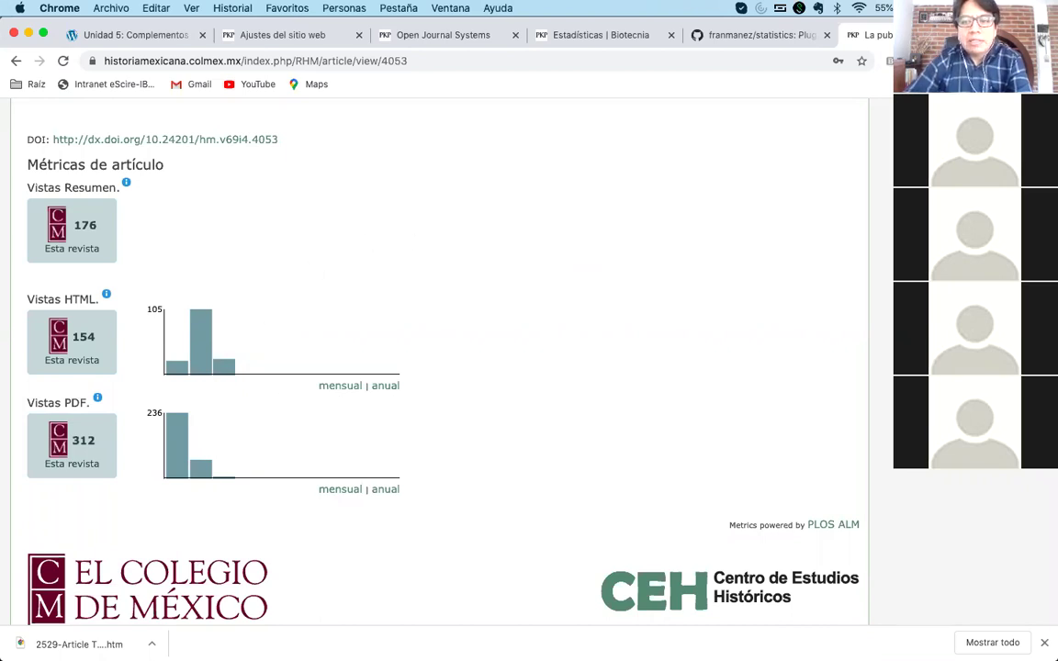
# - Search Google for "ojs 2 plugin ALM" in a new browser tab
pyautogui.press('super+t')
pyautogui.write('plu')
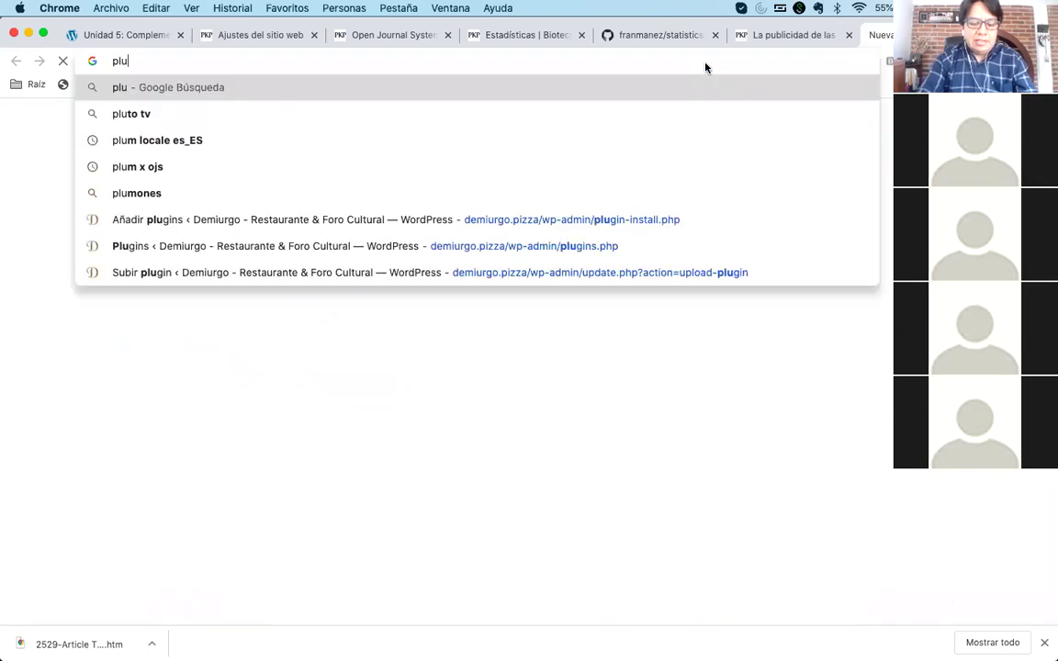
pyautogui.press('BackSpace')
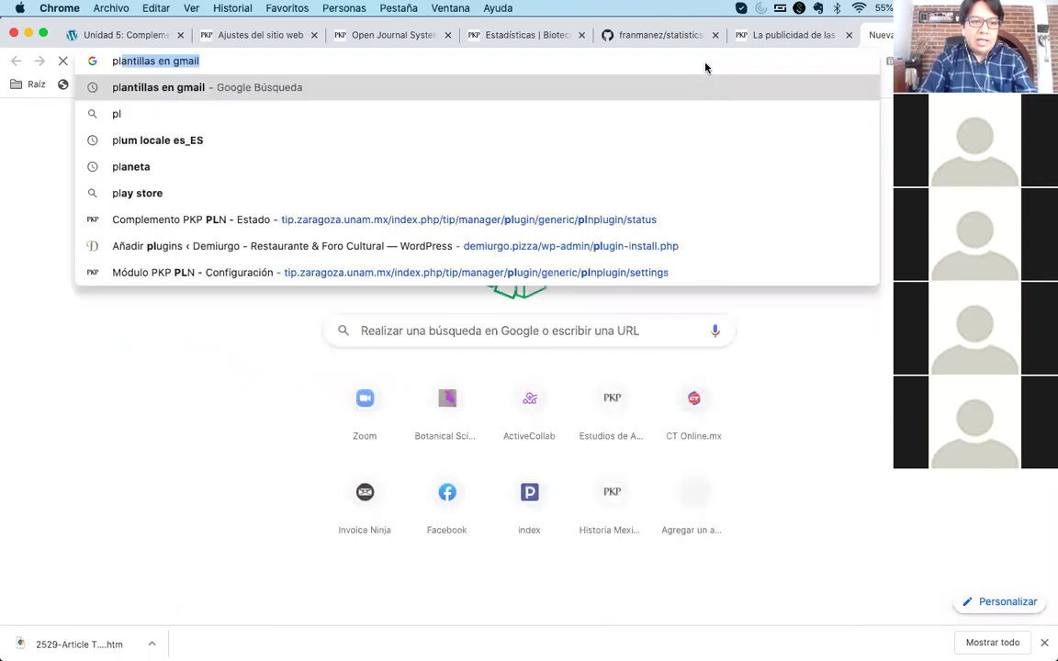
pyautogui.write('ugin ALM')
pyautogui.press('super+Left')
pyautogui.write('ojs 3')
pyautogui.press('BackSpace')
pyautogui.press('BackSpace')
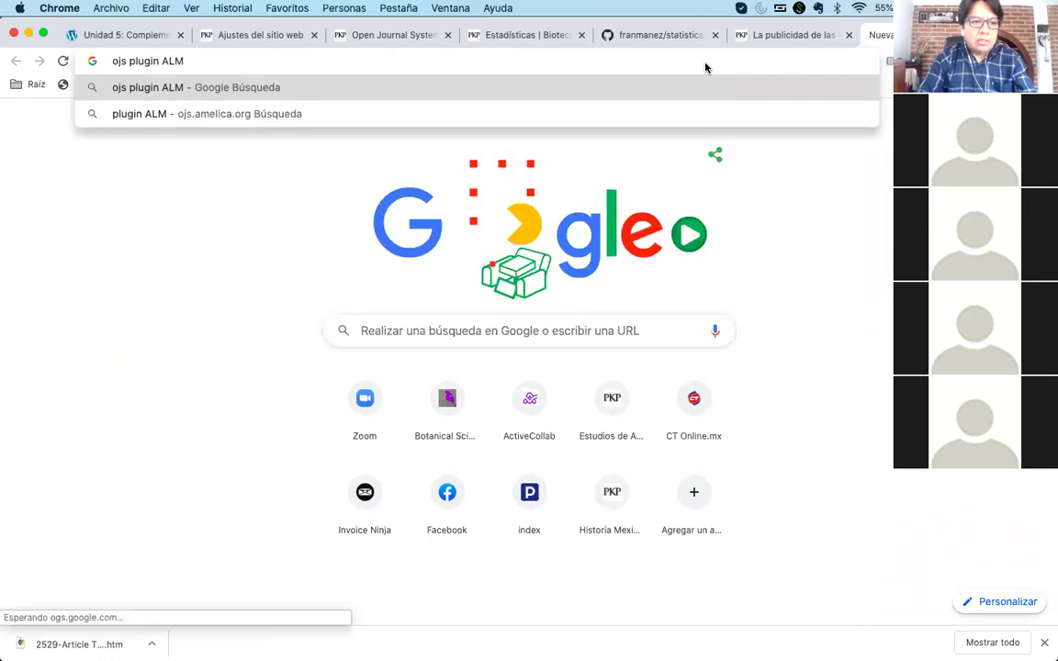
pyautogui.write('2')
pyautogui.press('Return')
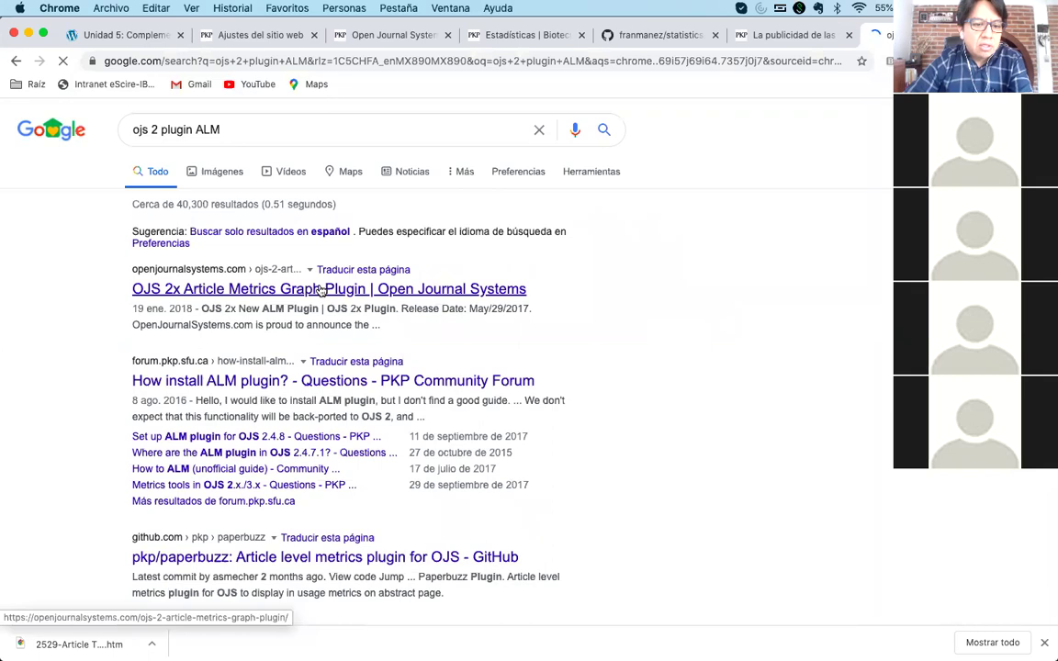
# - Open the PKP Community Forum result "How install ALM plugin?" and return to the module gallery in the OJS website settings
pyautogui.scroll(-1, 320, 290)
pyautogui.scroll(-5, 320, 290)
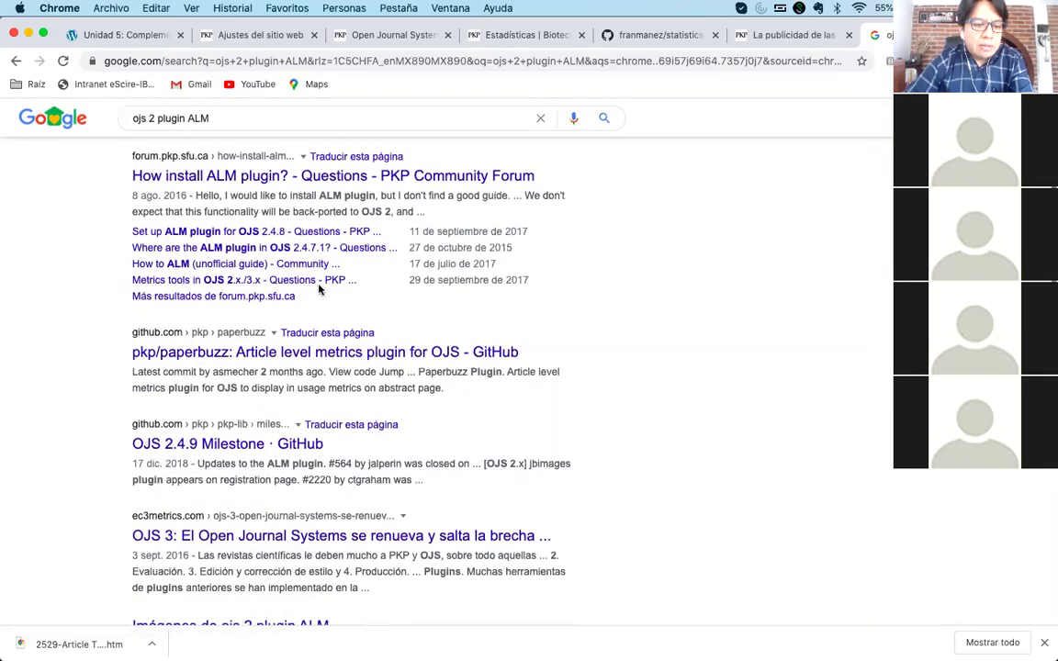
pyautogui.scroll(2, 320, 291)
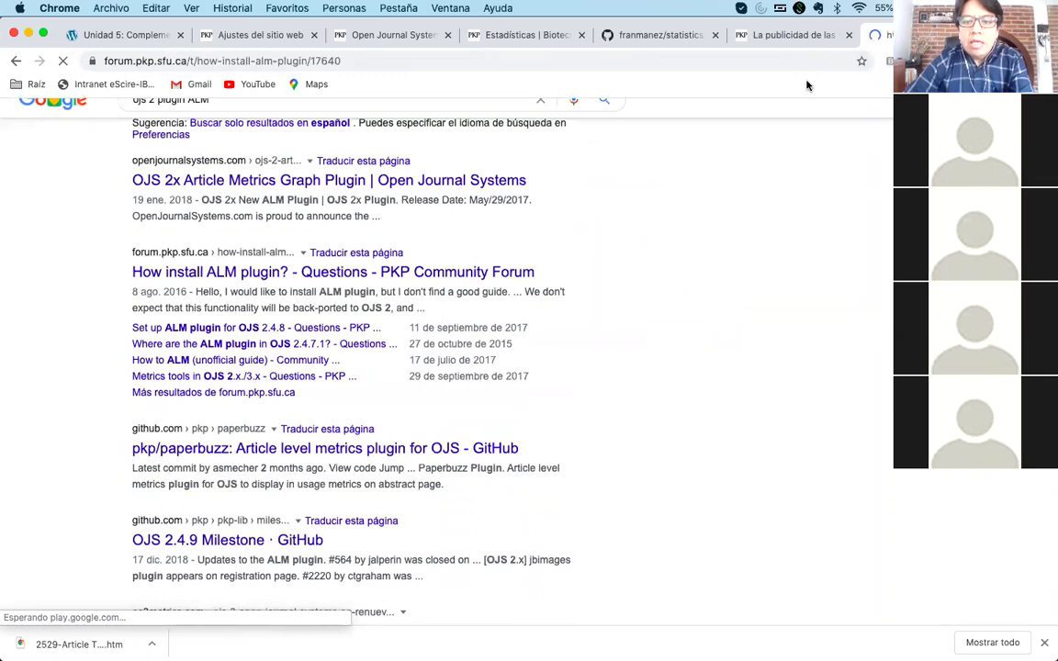
pyautogui.click(254, 37)
pyautogui.scroll(-1, 314, 320)
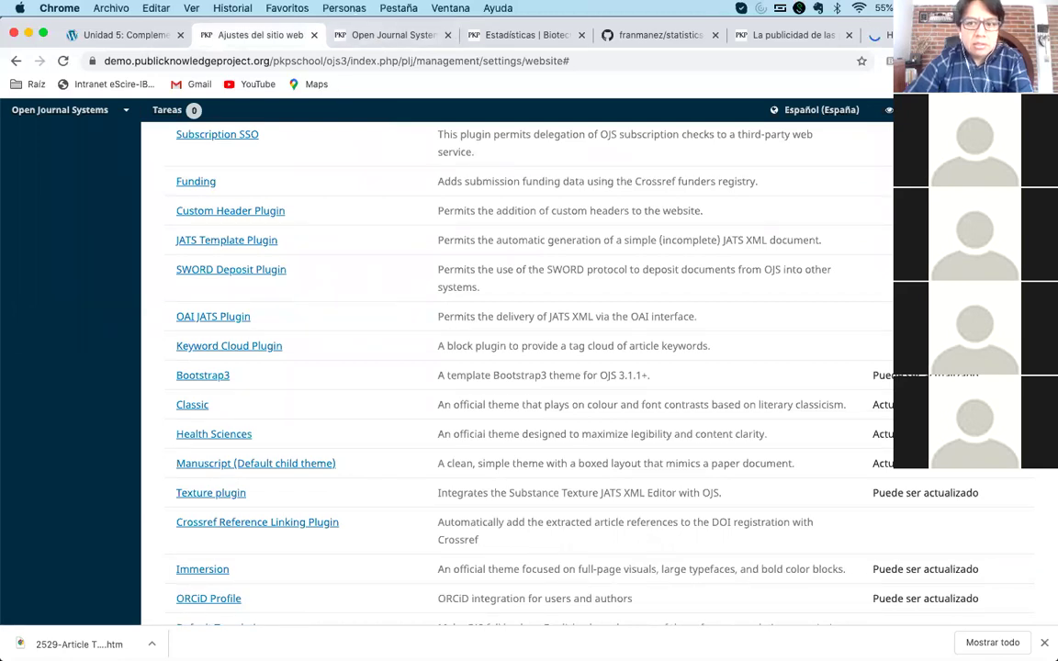
# - Open the Botanical Sciences journal, botanicalsciences.com.mx, in another browser tab and go to the articles of its current issue
pyautogui.click(877, 35)
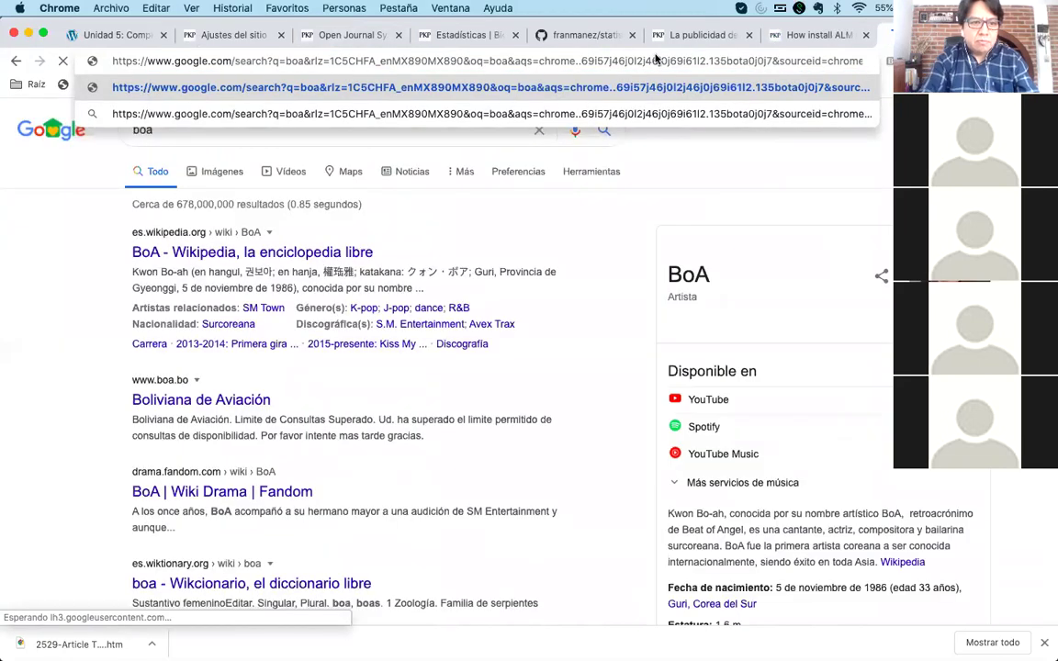
pyautogui.click(656, 59)
pyautogui.write('bota')
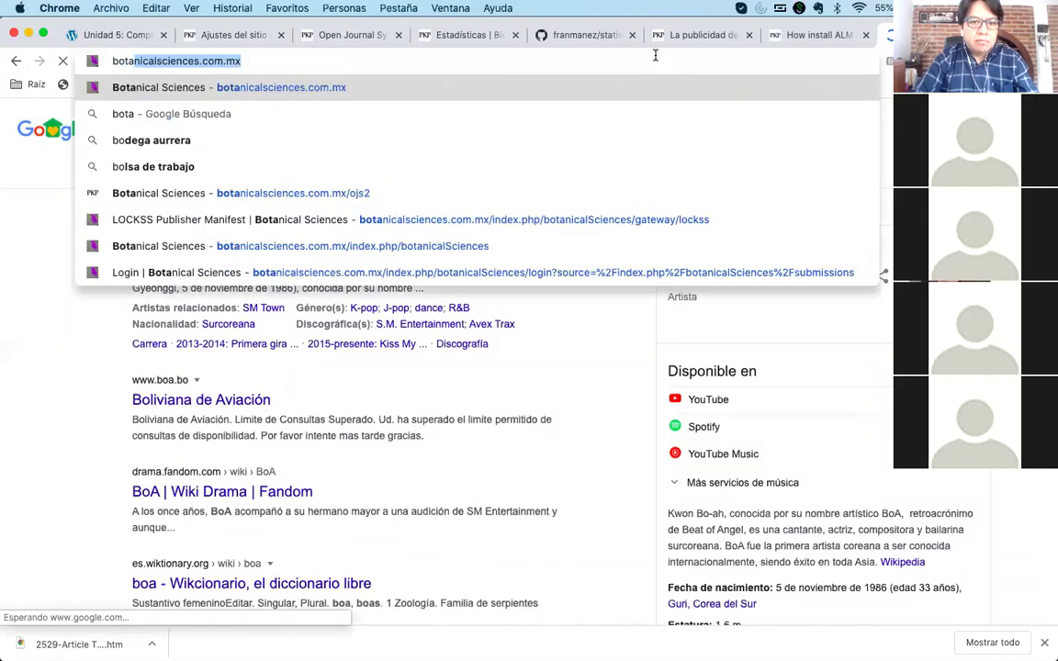
pyautogui.press('Return')
pyautogui.scroll(-10, 467, 299)
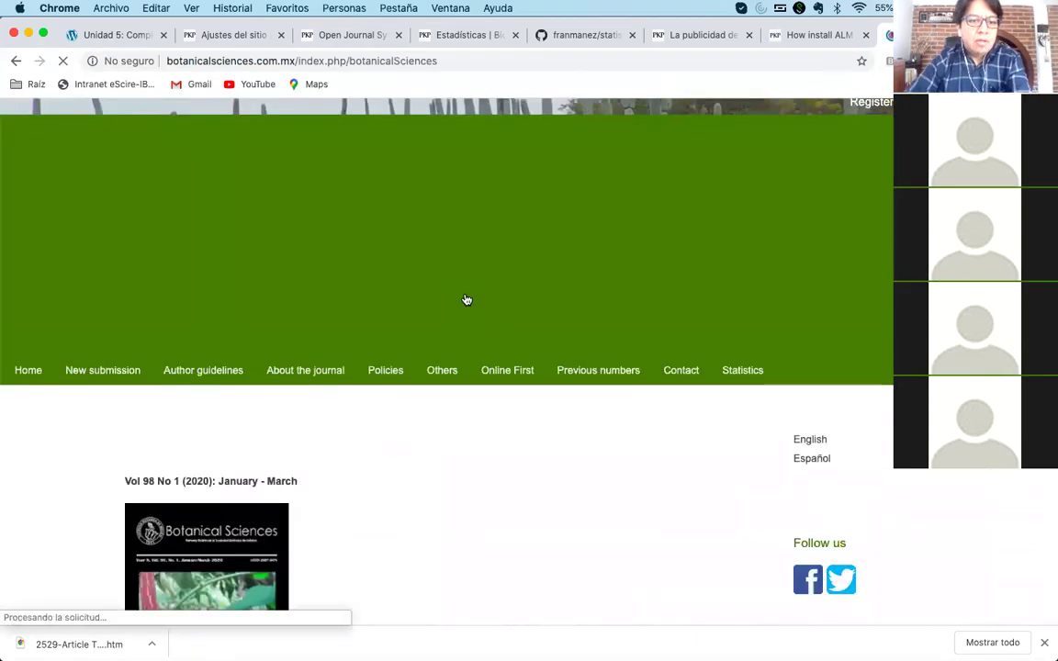
pyautogui.scroll(-5, 466, 299)
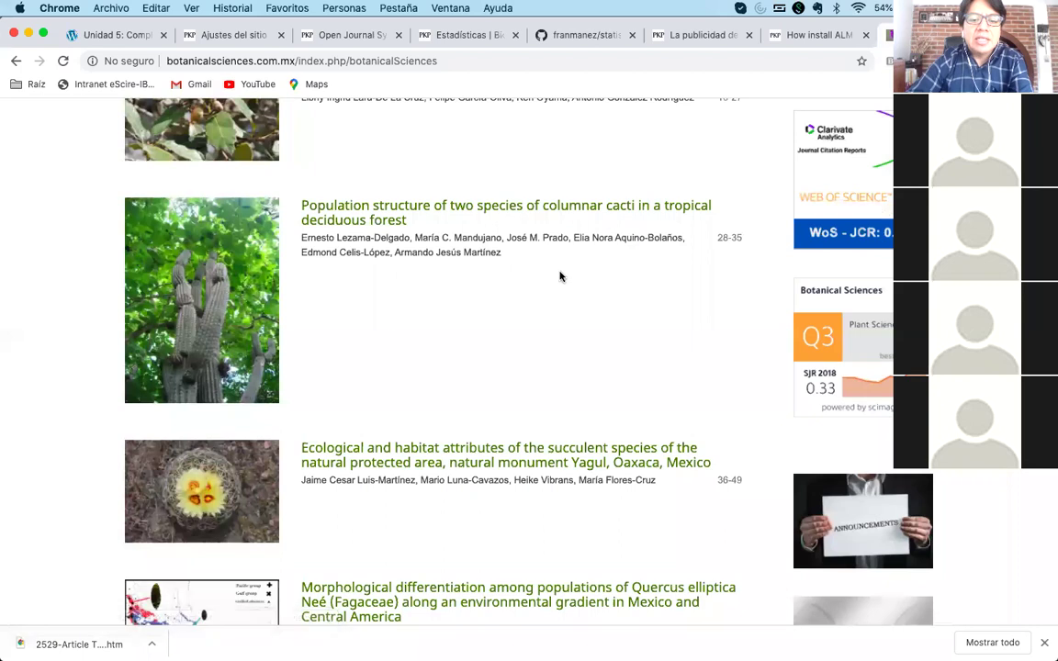
# - Open the article "Population structure of two species of columnar cacti in a tropical deciduous forest" and examine its Downloads chart
pyautogui.click(385, 218)
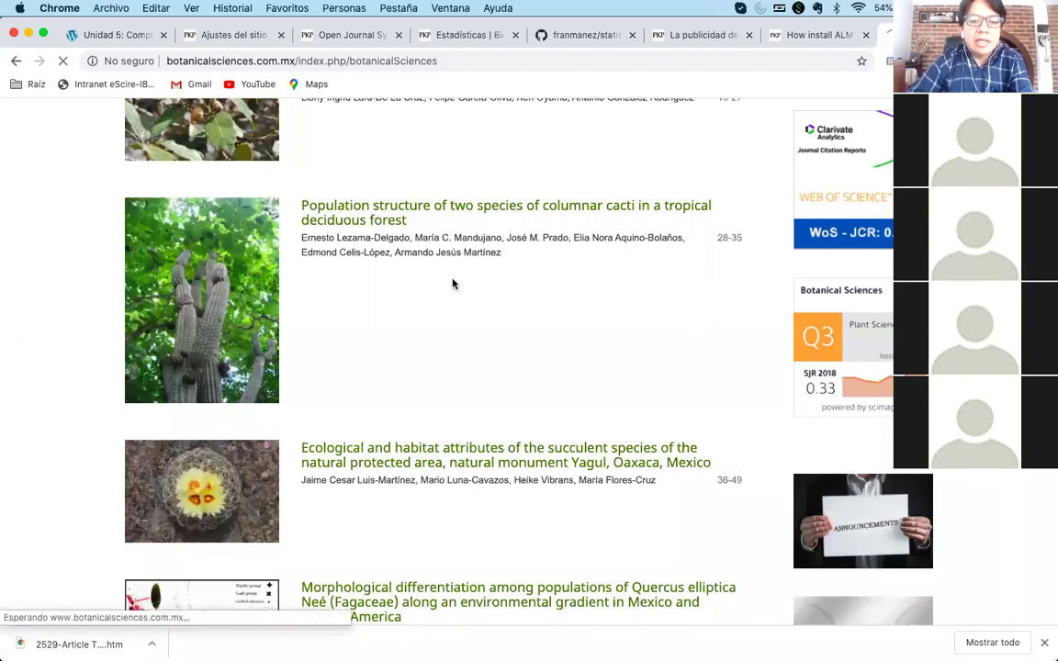
pyautogui.scroll(-5, 456, 377)
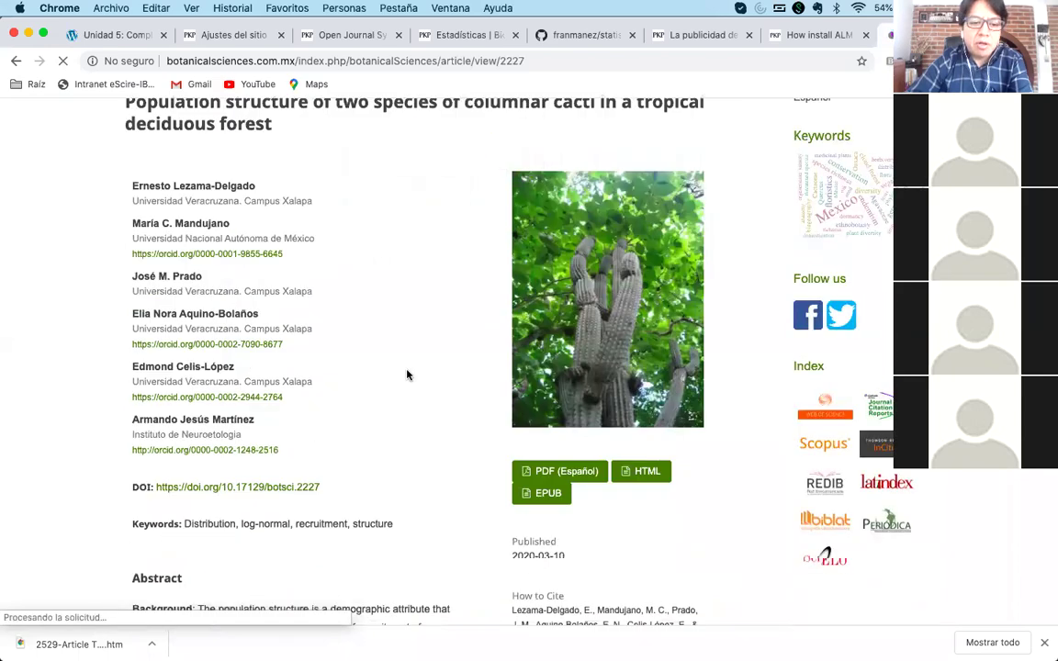
pyautogui.scroll(-5, 407, 374)
pyautogui.scroll(-8, 407, 371)
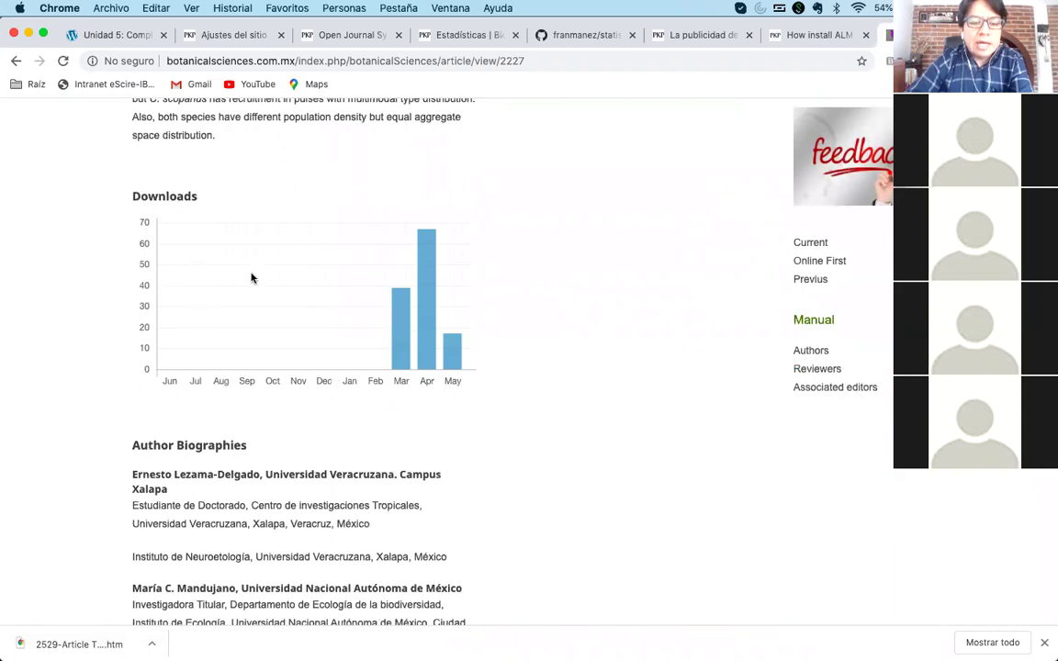
pyautogui.scroll(1, 262, 284)
pyautogui.scroll(-1, 262, 283)
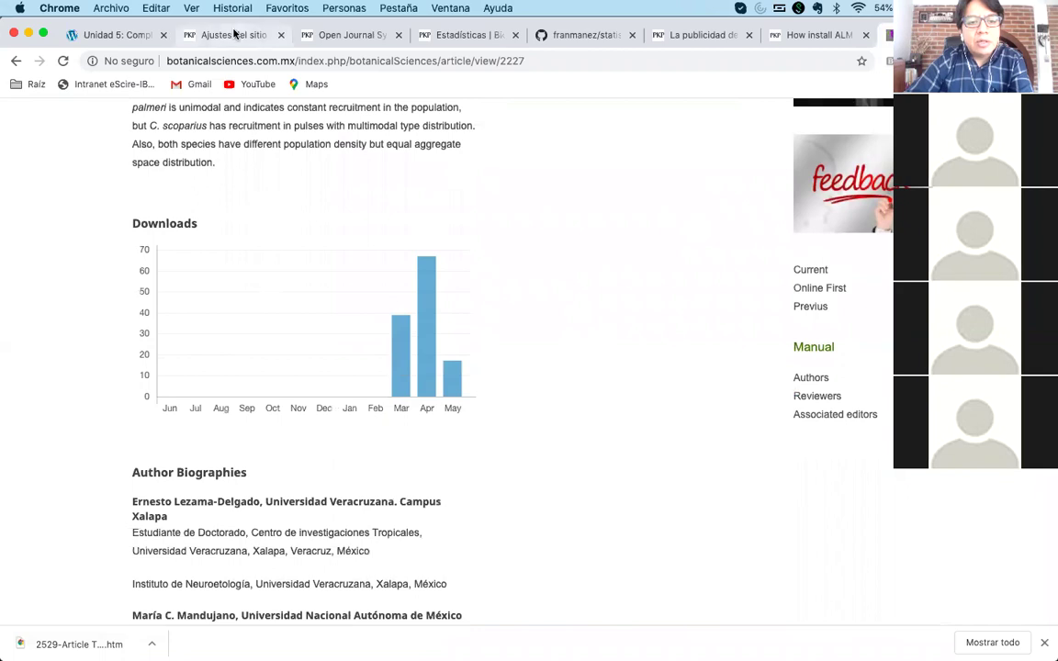
# - Review the OJS module gallery up to its beginning, and return to the Downloads chart of the Botanical Sciences article
pyautogui.click(231, 35)
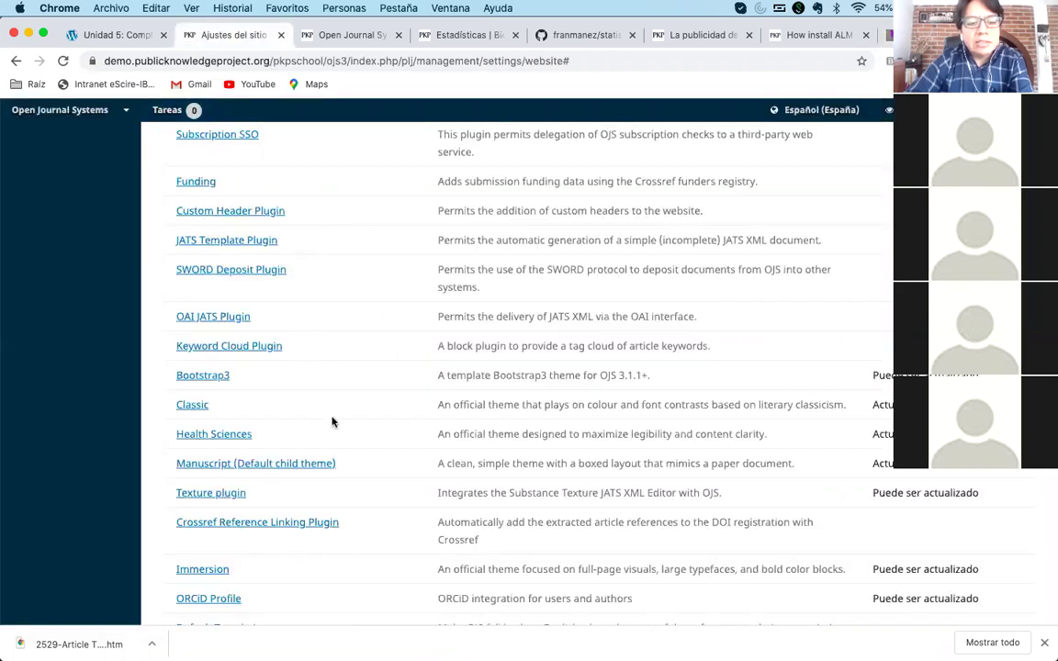
pyautogui.scroll(3, 273, 365)
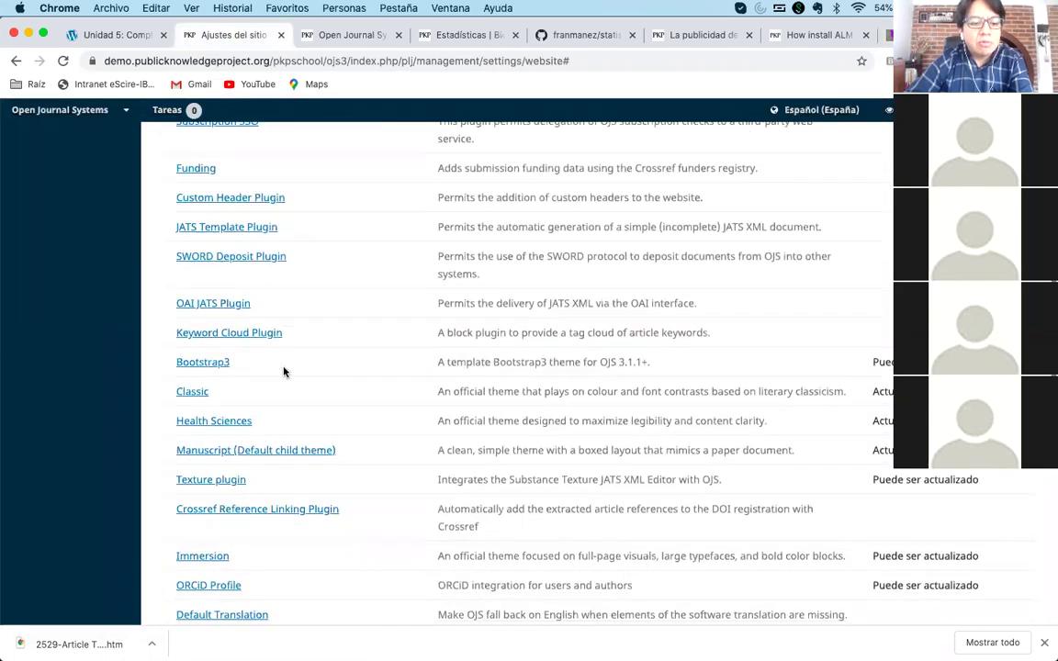
pyautogui.scroll(10, 284, 370)
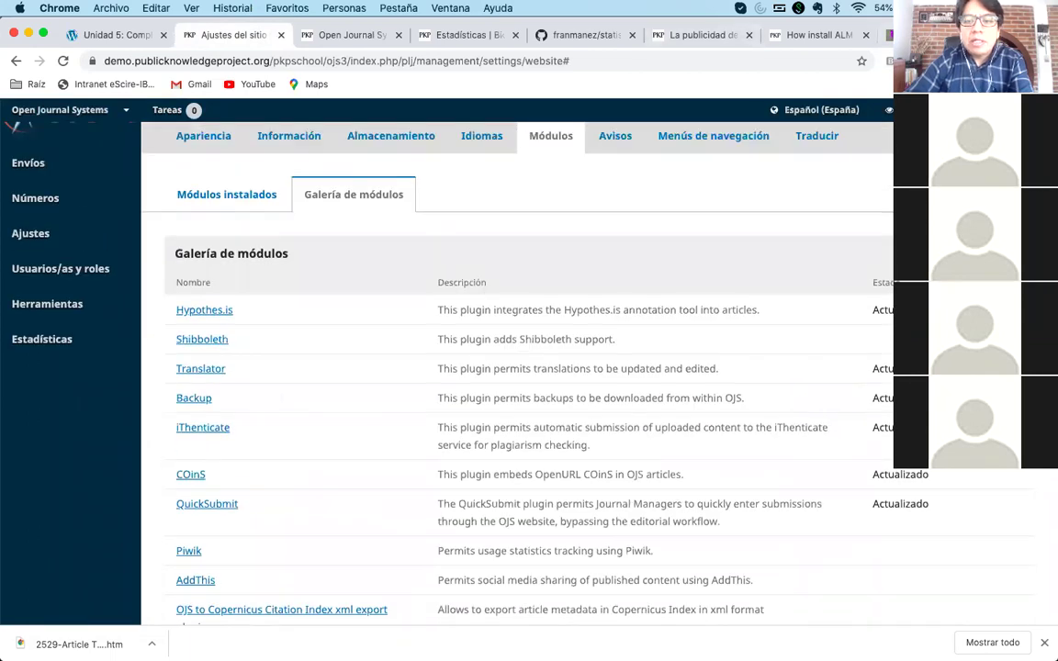
pyautogui.click(887, 27)
pyautogui.scroll(2, 551, 321)
pyautogui.scroll(2, 551, 321)
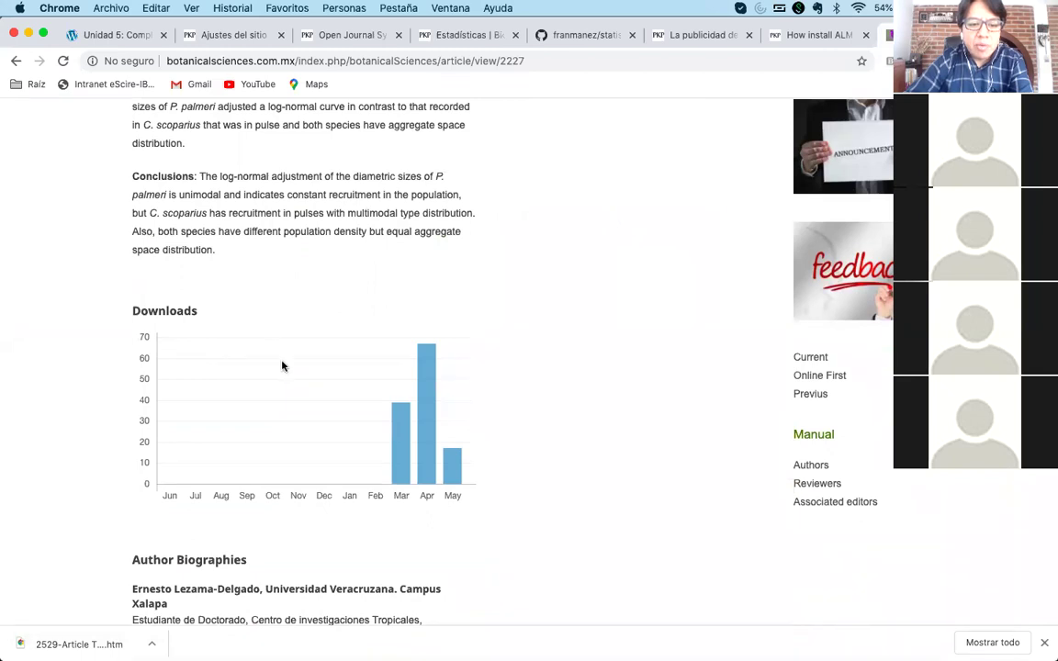
# - Show the installed modules in the OJS website settings, search the page for "estad", go through the matches and close the search
pyautogui.click(242, 40)
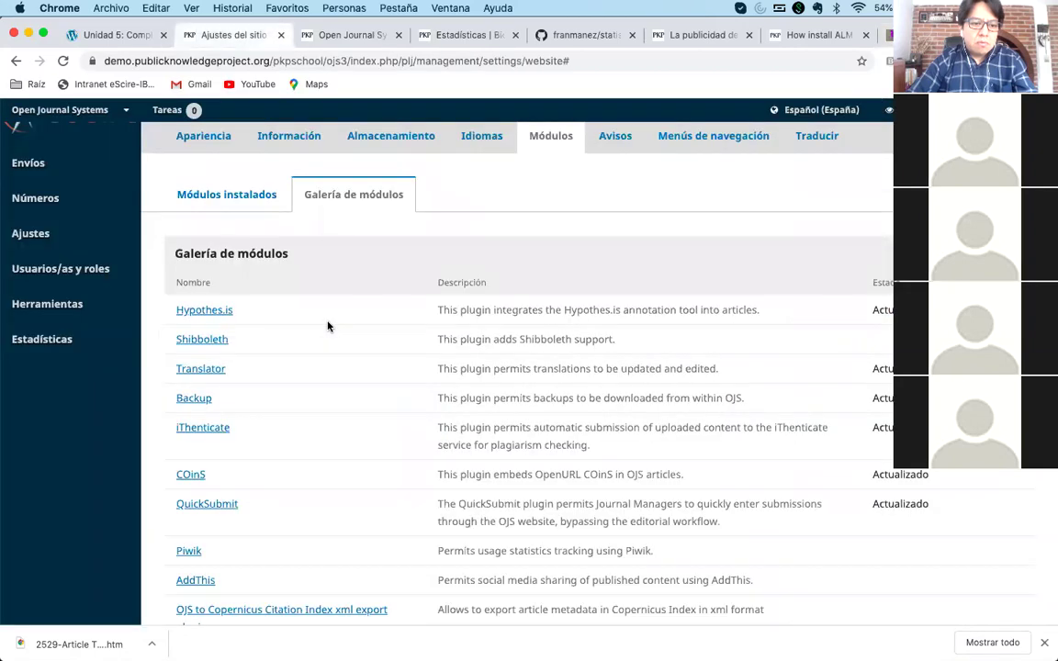
pyautogui.click(218, 183)
pyautogui.press('super+f')
pyautogui.write('estad')
pyautogui.press('Return')
pyautogui.press('Return')
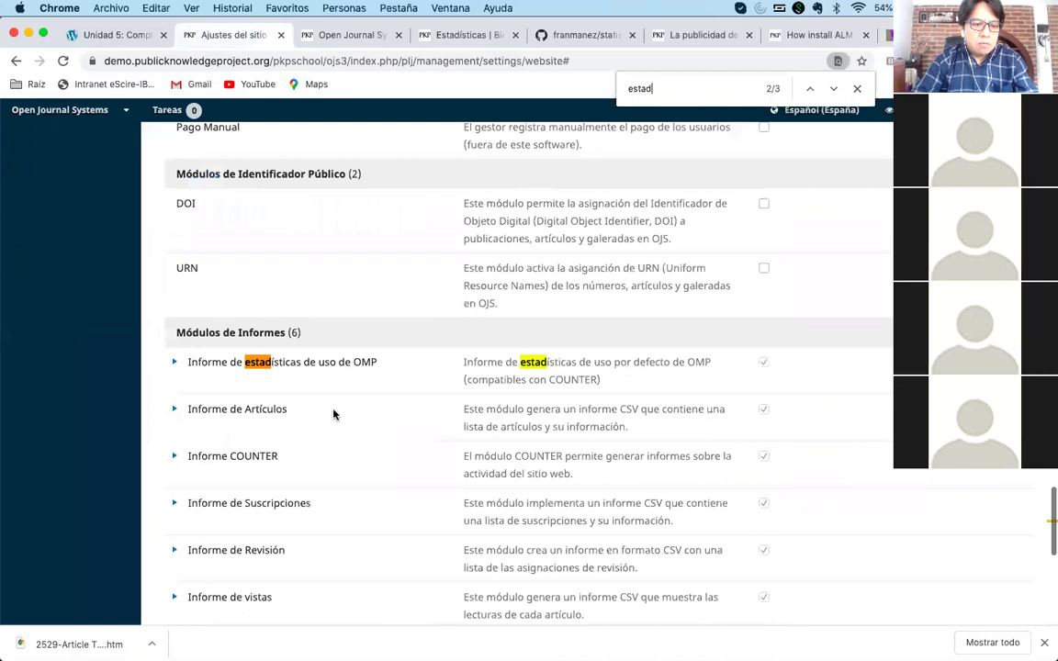
pyautogui.press('Return')
pyautogui.press('Return')
pyautogui.press('Return')
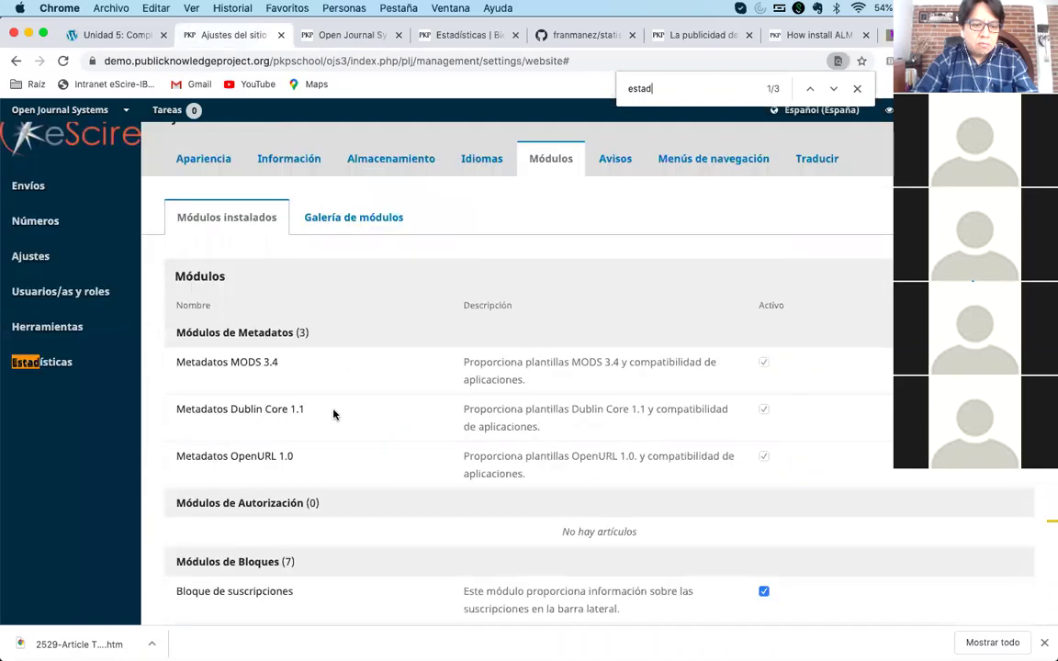
pyautogui.press('Return')
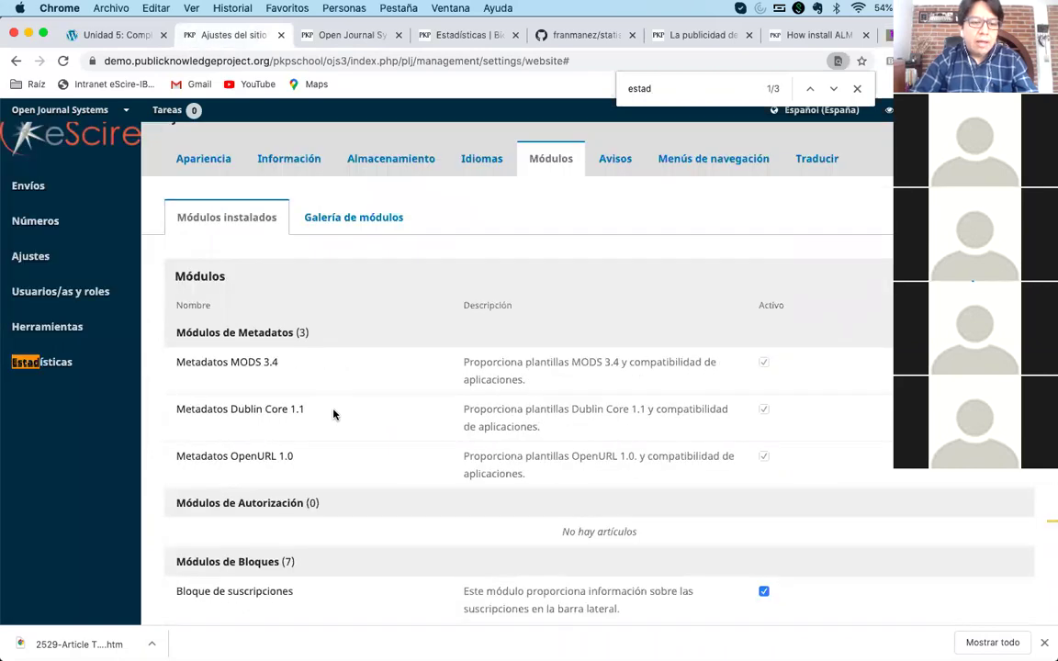
pyautogui.click(857, 88)
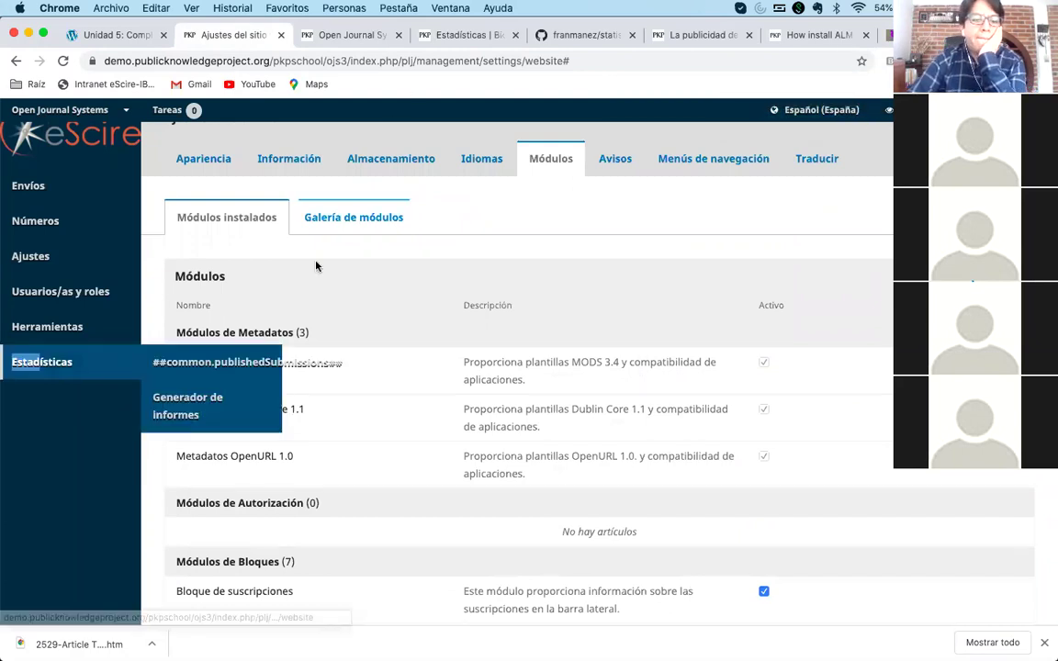
# - Go to the OJS report generator under the statistics section and open the custom report form
pyautogui.click(396, 256)
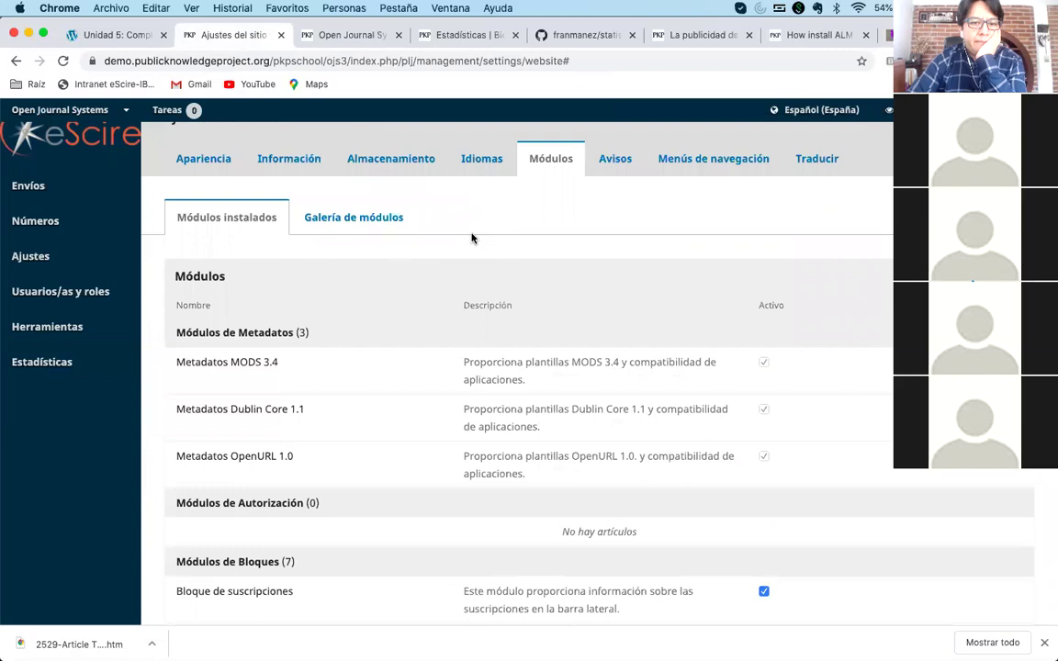
pyautogui.moveTo(36, 361)
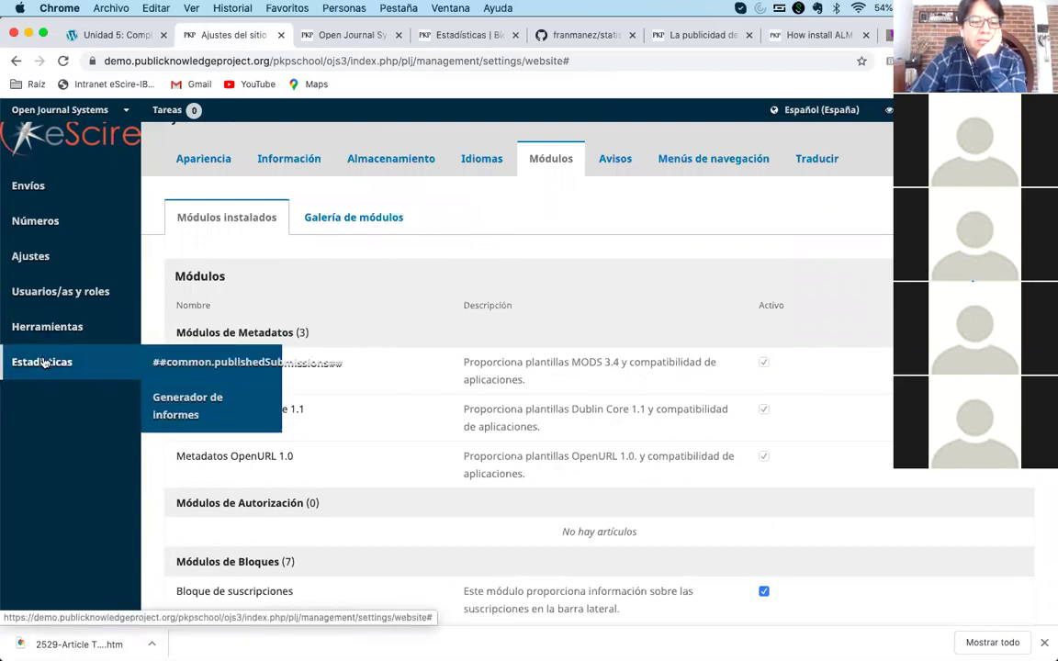
pyautogui.click(237, 389)
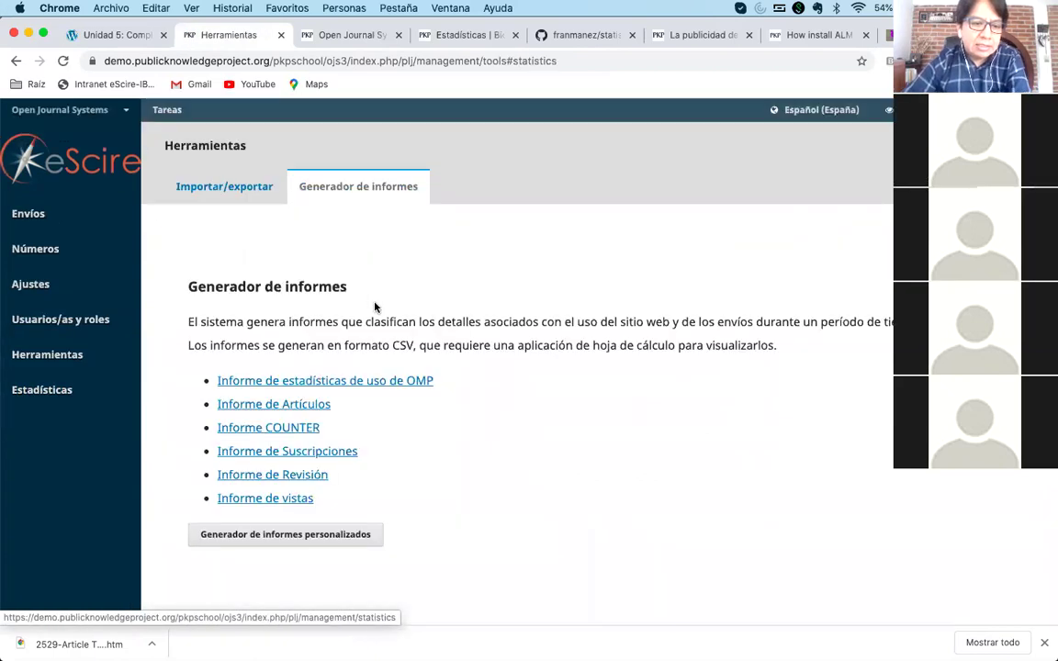
pyautogui.scroll(-2, 374, 321)
pyautogui.click(272, 479)
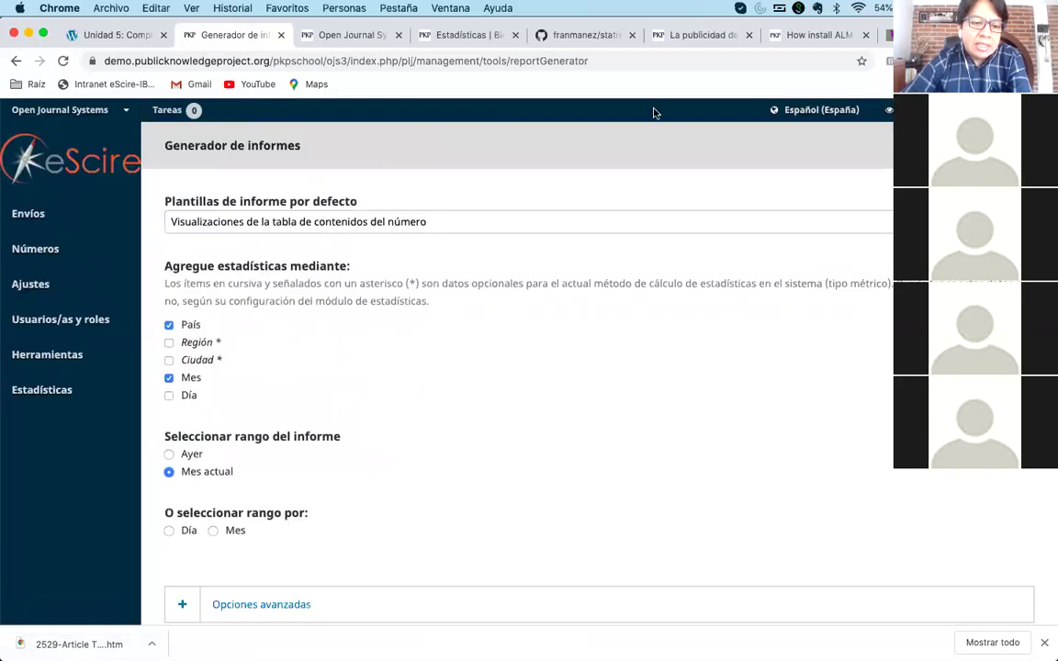
# - Review the Biotecnia statistics page, the franmanez/statistics repository, the Historia Mexicana article metrics and the forum thread "How install ALM plugin?"
pyautogui.click(468, 35)
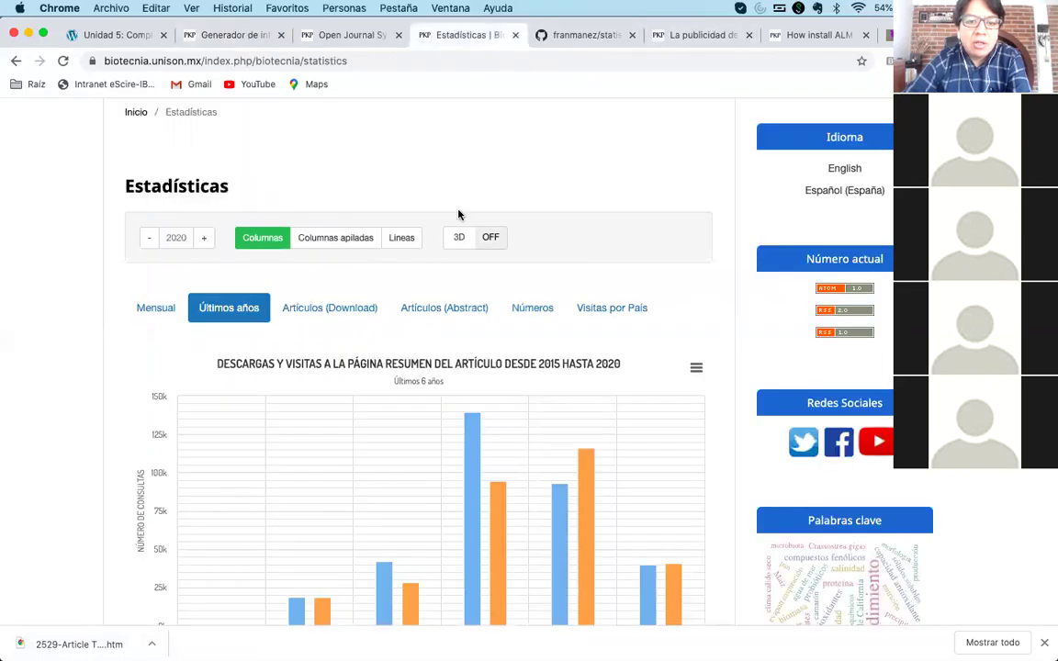
pyautogui.click(567, 37)
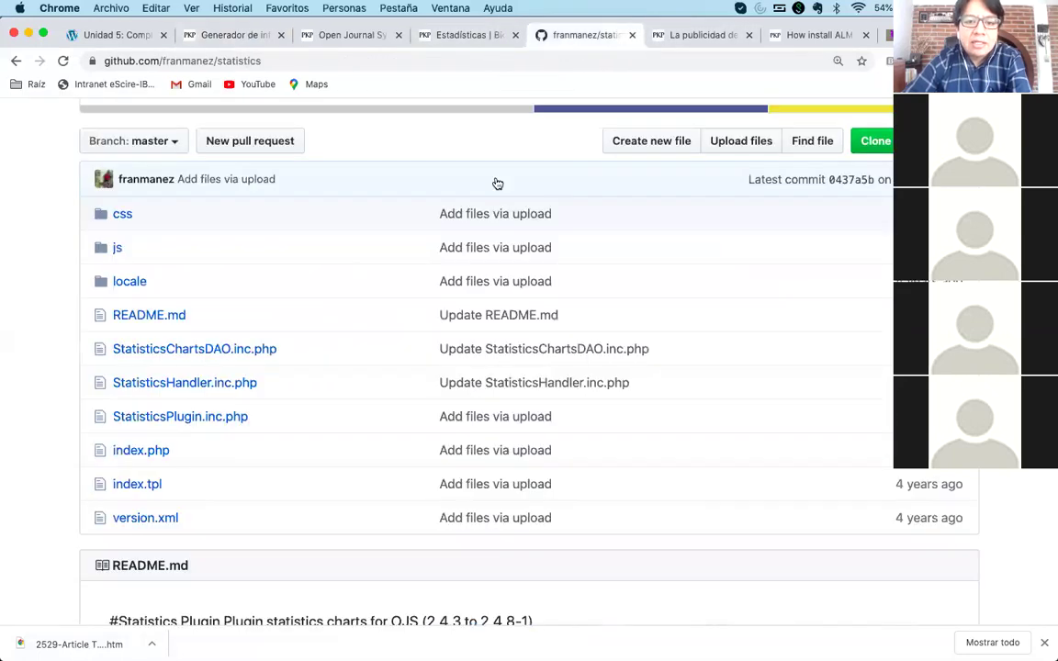
pyautogui.click(677, 37)
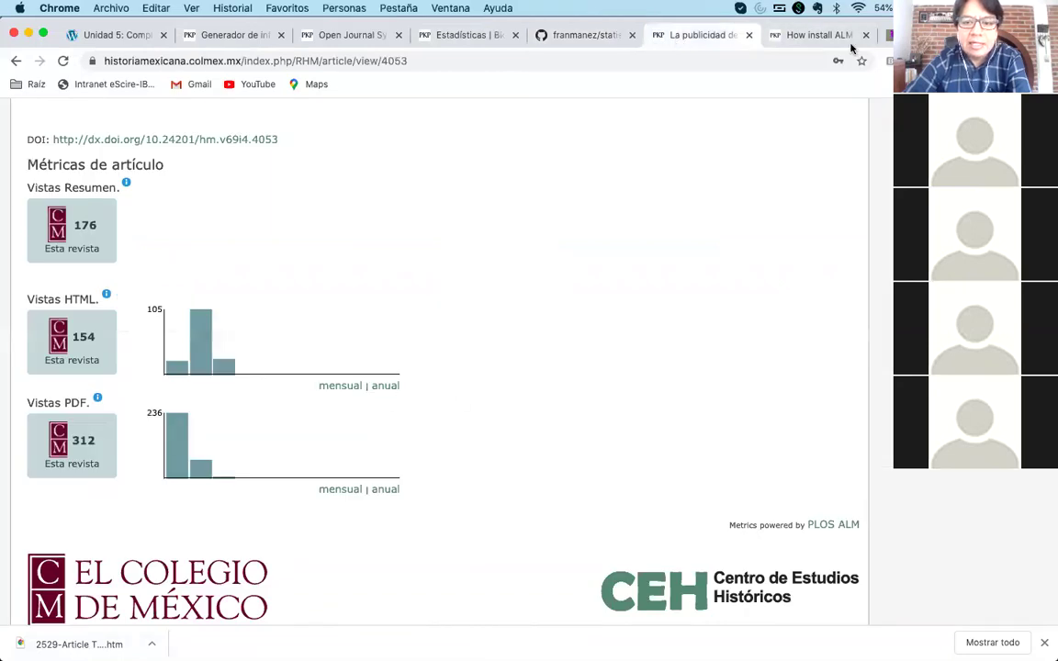
pyautogui.click(772, 37)
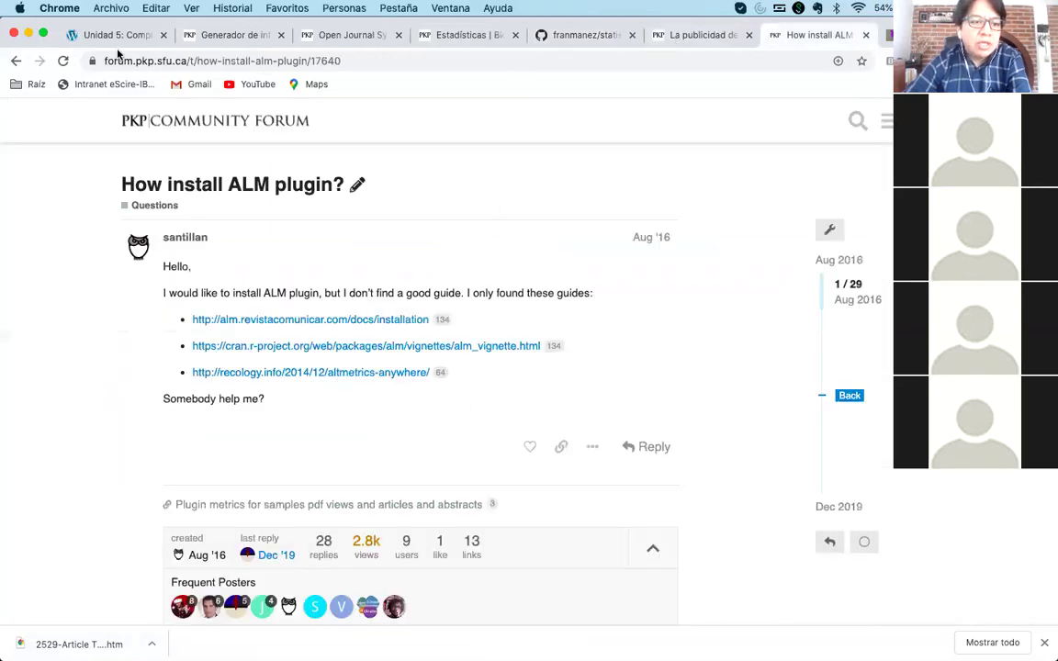
# - Return to the custom report form, review its aggregation and date range options, and list the default report templates
pyautogui.click(189, 39)
pyautogui.scroll(-2, 343, 332)
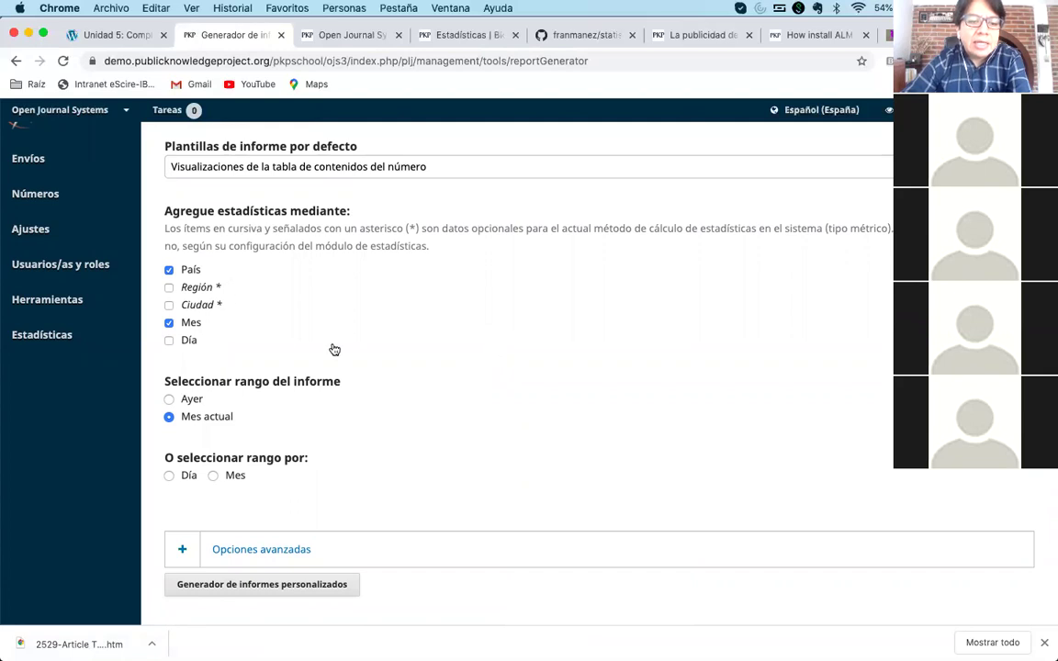
pyautogui.scroll(-5, 418, 370)
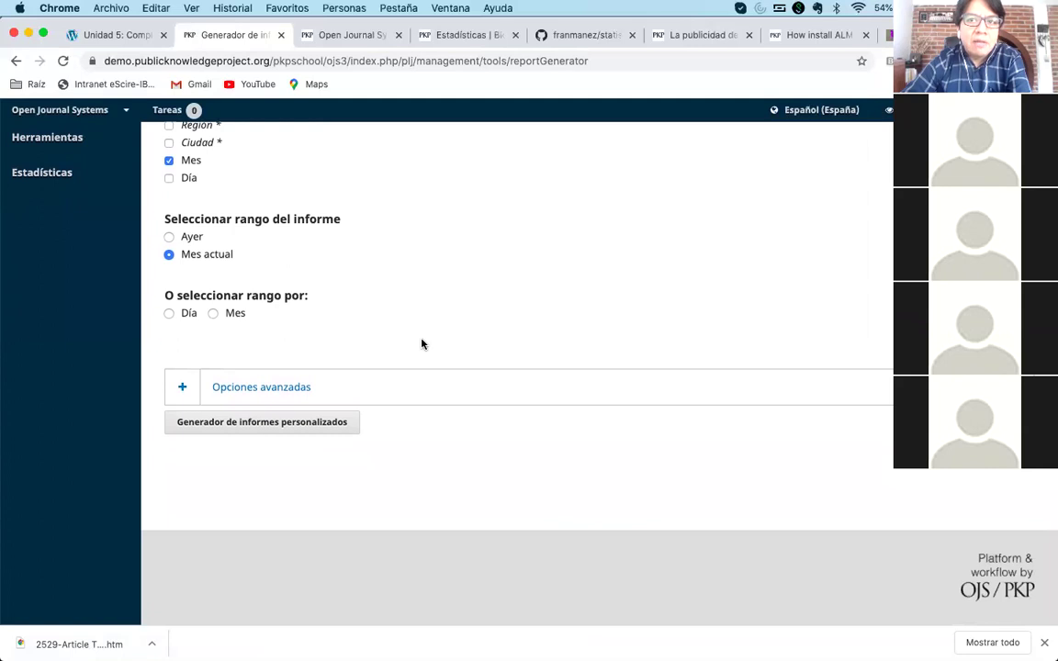
pyautogui.scroll(4, 421, 343)
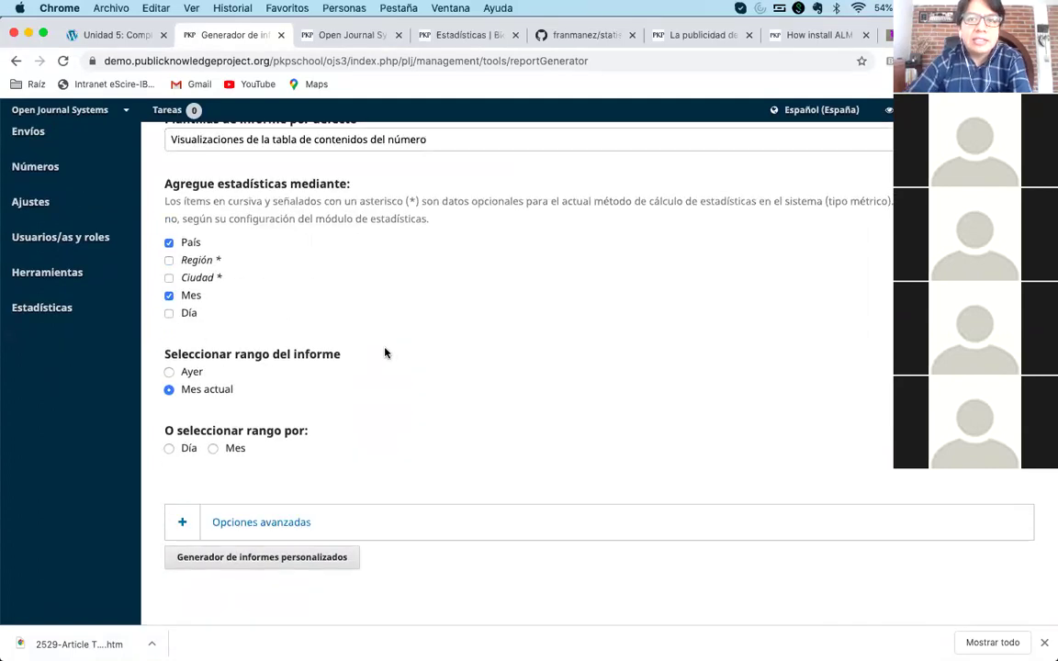
pyautogui.scroll(1, 406, 288)
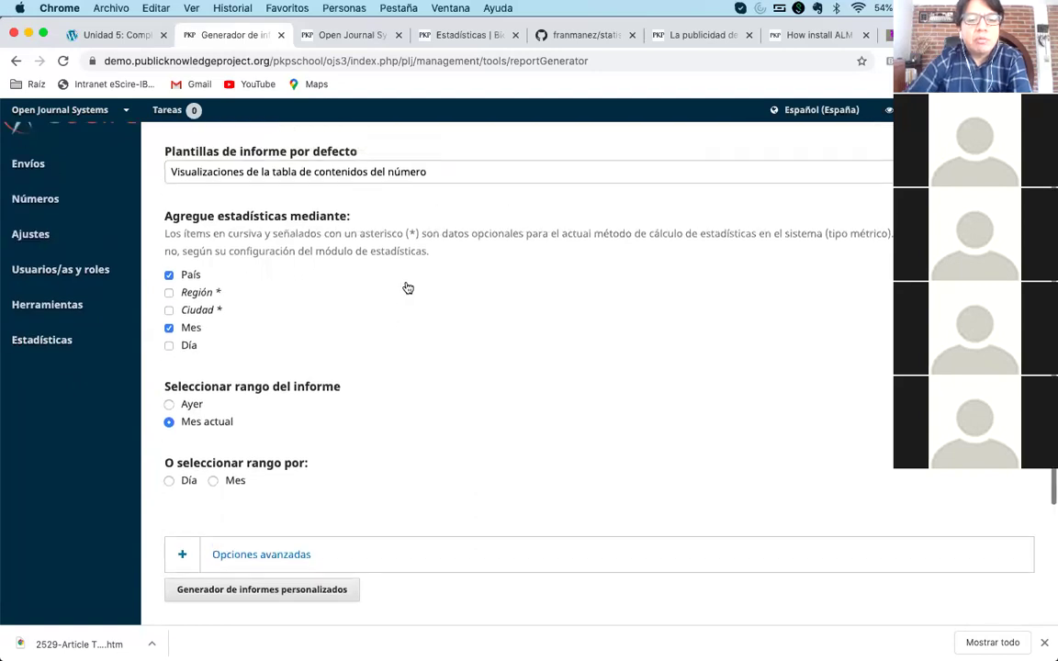
pyautogui.click(317, 182)
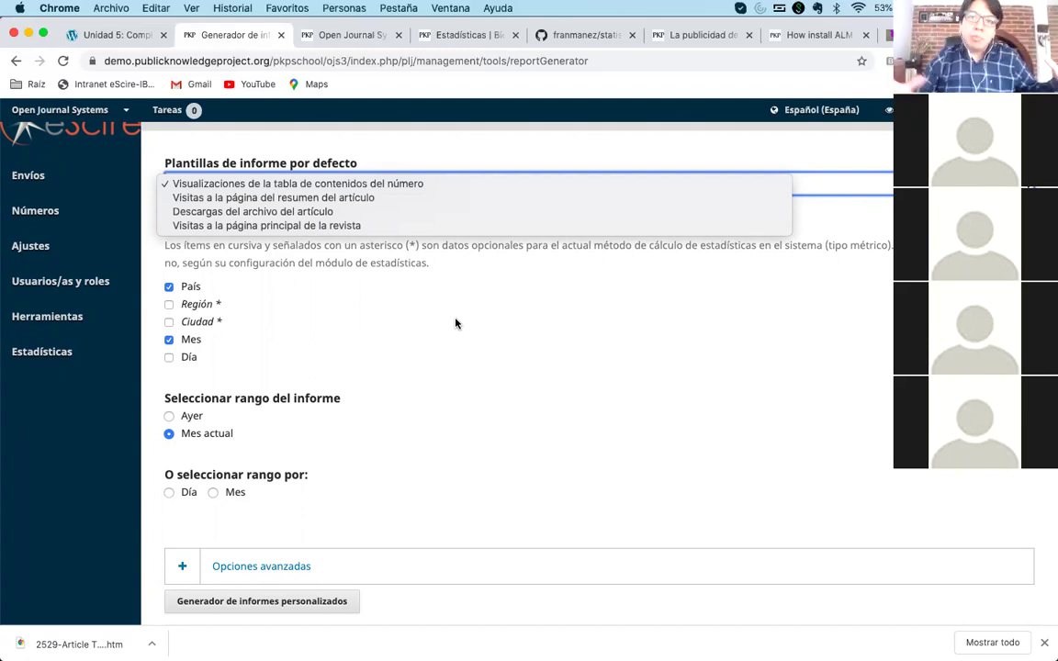
# - Compare the public metrics again: Biotecnia's statistics, the ALM forum thread, Historia Mexicana's article metrics and the Botanical Sciences Downloads chart
pyautogui.click(450, 37)
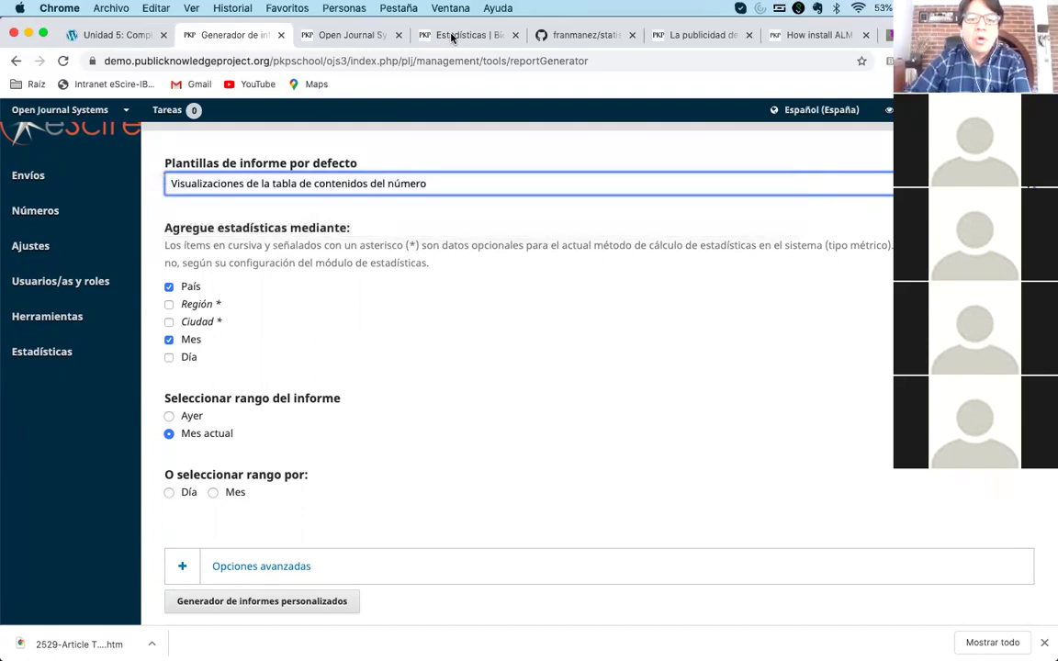
pyautogui.click(432, 34)
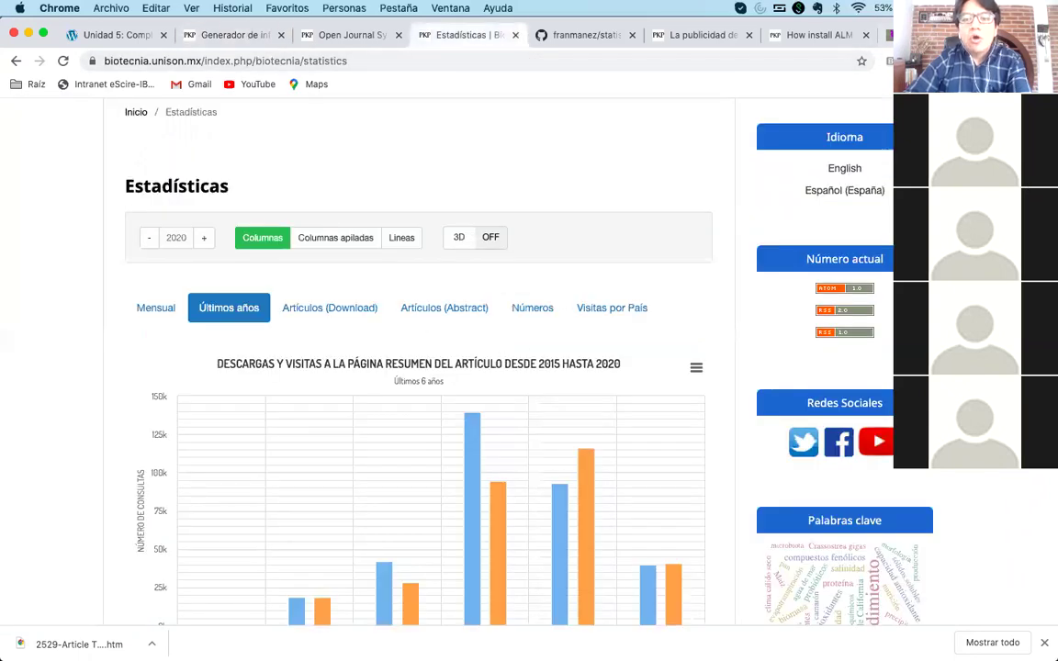
pyautogui.click(820, 37)
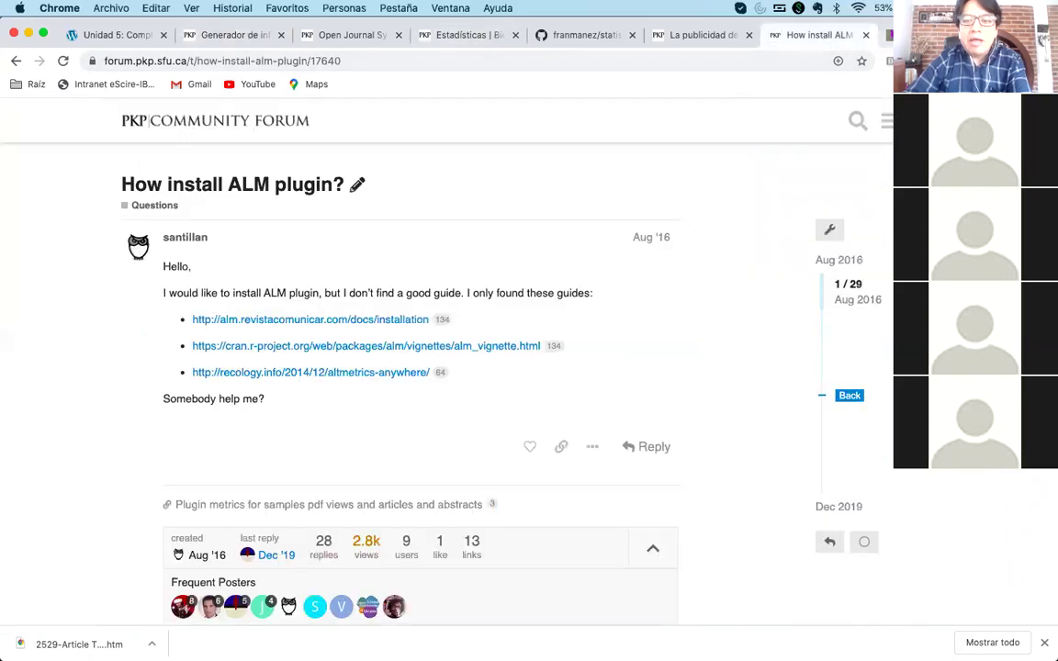
pyautogui.hotkey('ctrl', 'Tab')
pyautogui.click(661, 37)
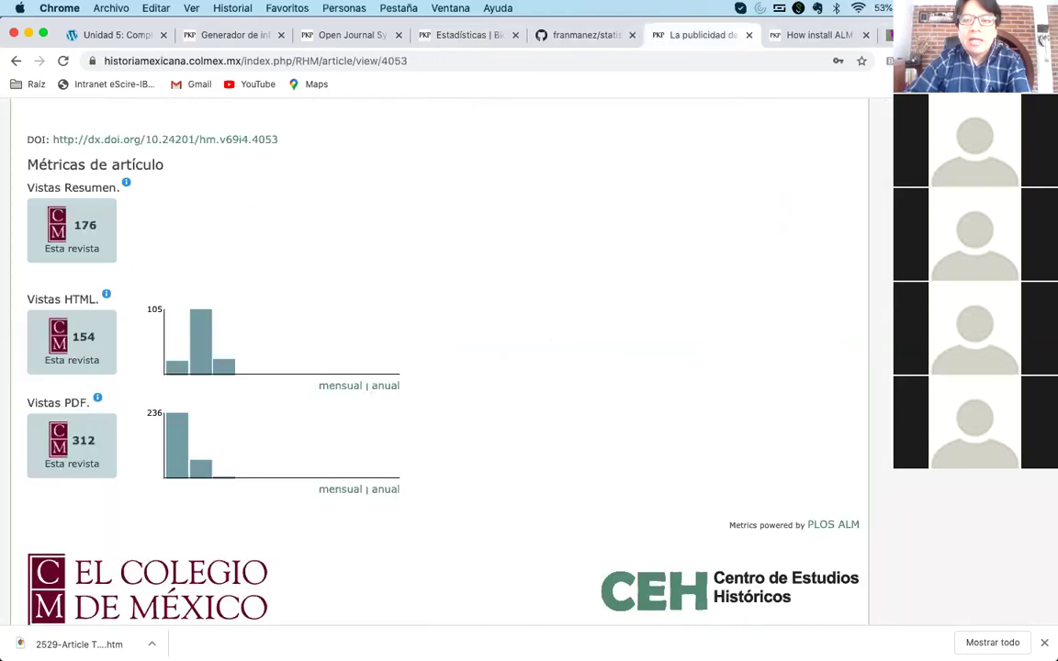
pyautogui.click(900, 34)
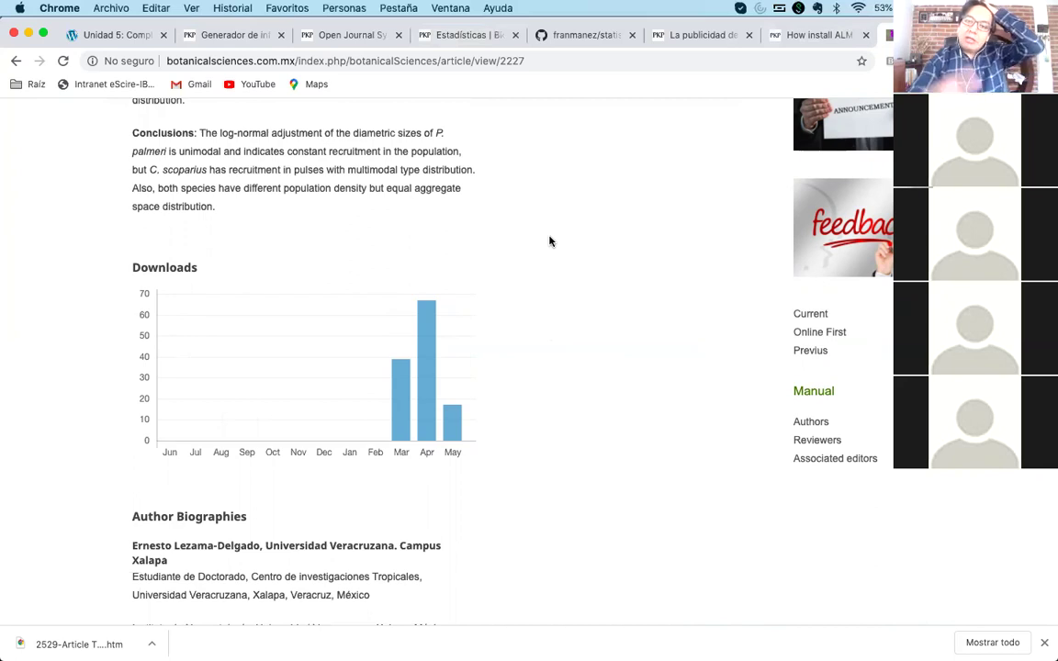
# - Open the LiminaR journal's "Estadísticas avanzadas" page, liminar.cesmeca.mx/index.php/r1/visum, in a new browser tab
pyautogui.click(221, 35)
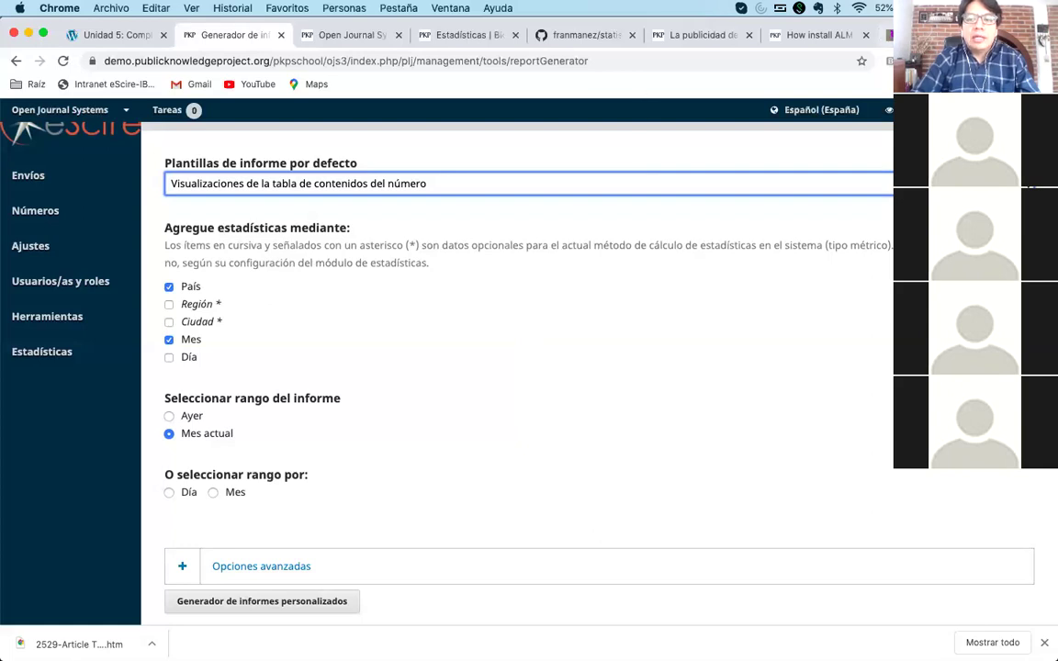
pyautogui.press('super+t')
pyautogui.write('lim')
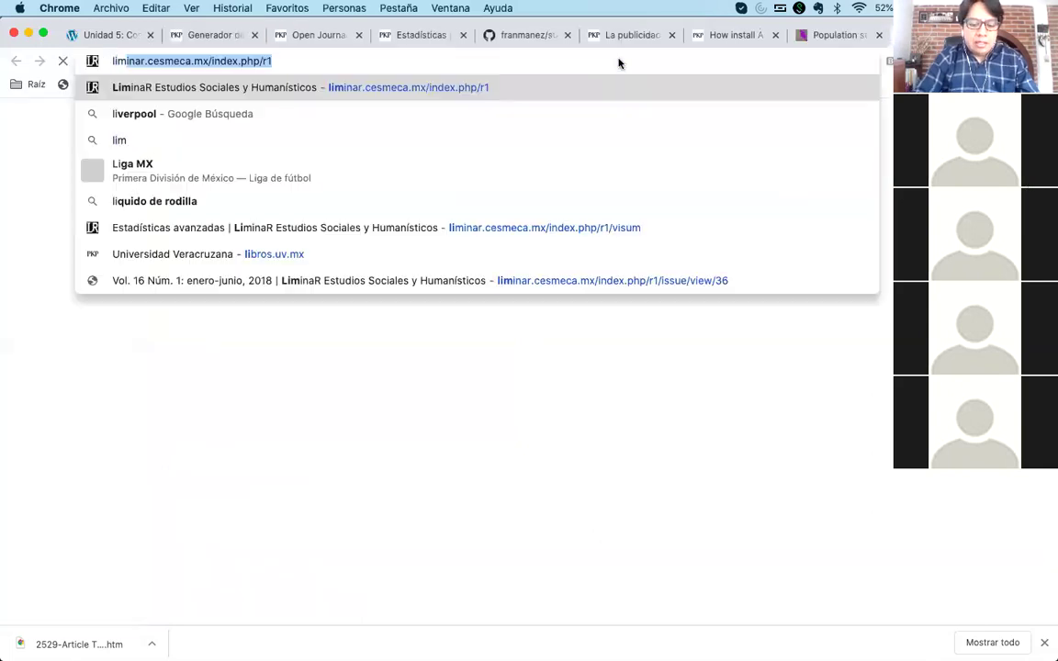
pyautogui.press('Down')
pyautogui.press('Down')
pyautogui.press('Down')
pyautogui.press('Down')
pyautogui.press('Down')
pyautogui.press('Return')
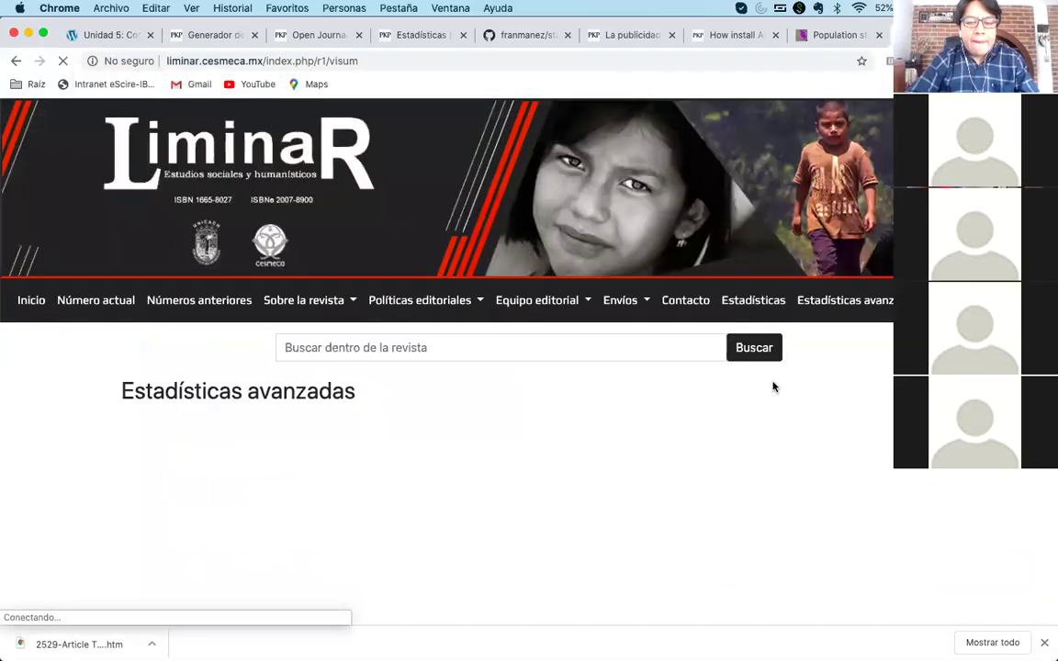
# - Examine LiminaR's advanced statistics from the registered users map through the ORCiD, most downloaded articles and most read authors charts, and return to the page's beginning
pyautogui.scroll(-3, 773, 386)
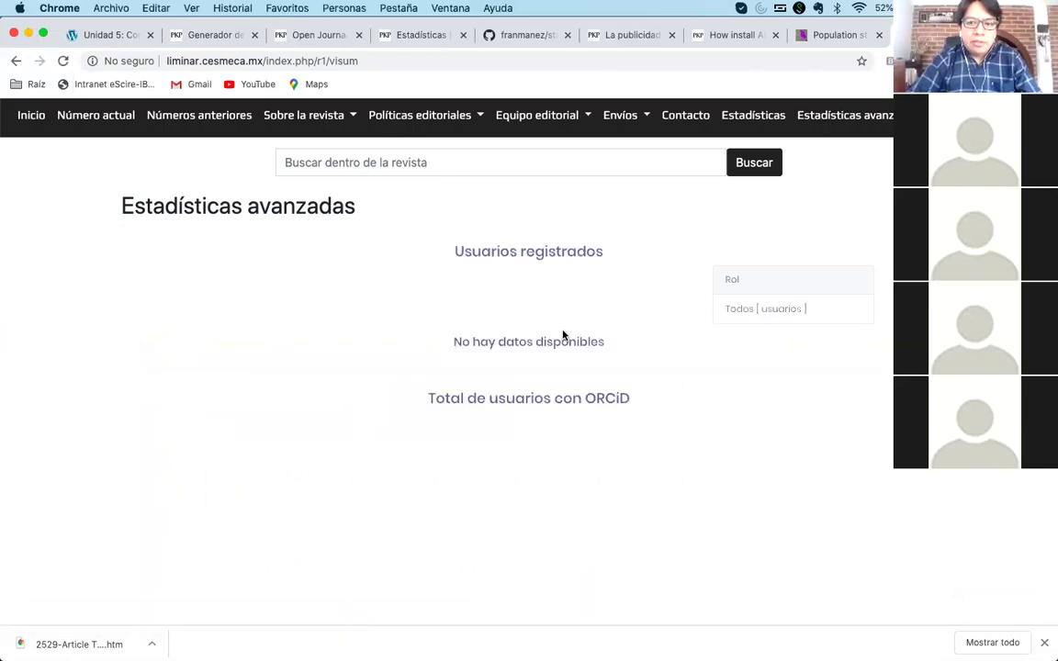
pyautogui.scroll(-3, 564, 335)
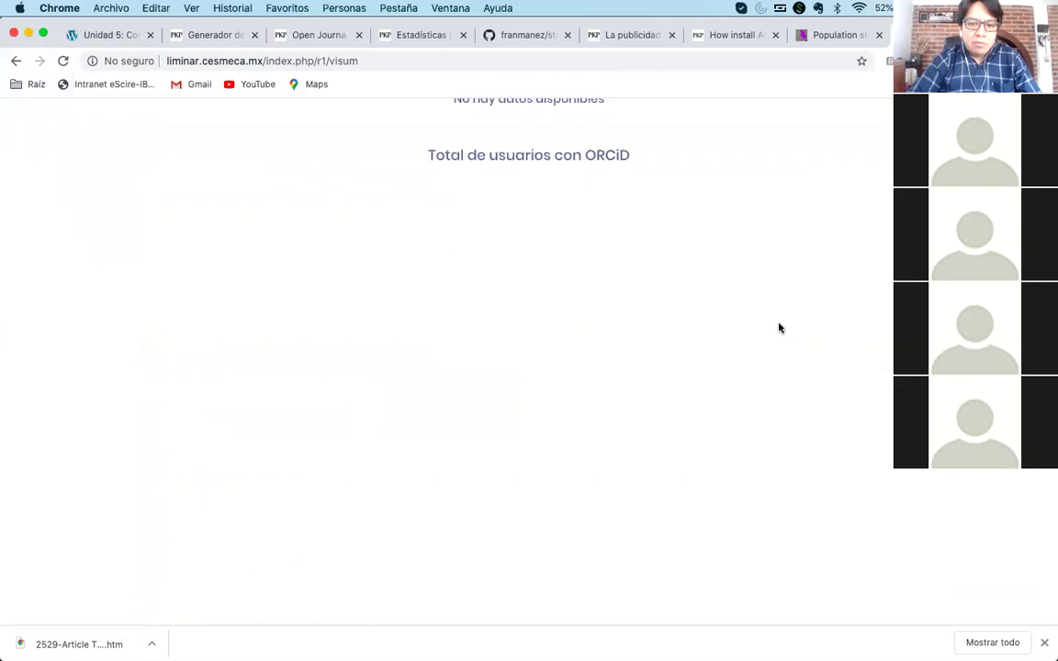
pyautogui.scroll(1, 778, 328)
pyautogui.scroll(1, 778, 328)
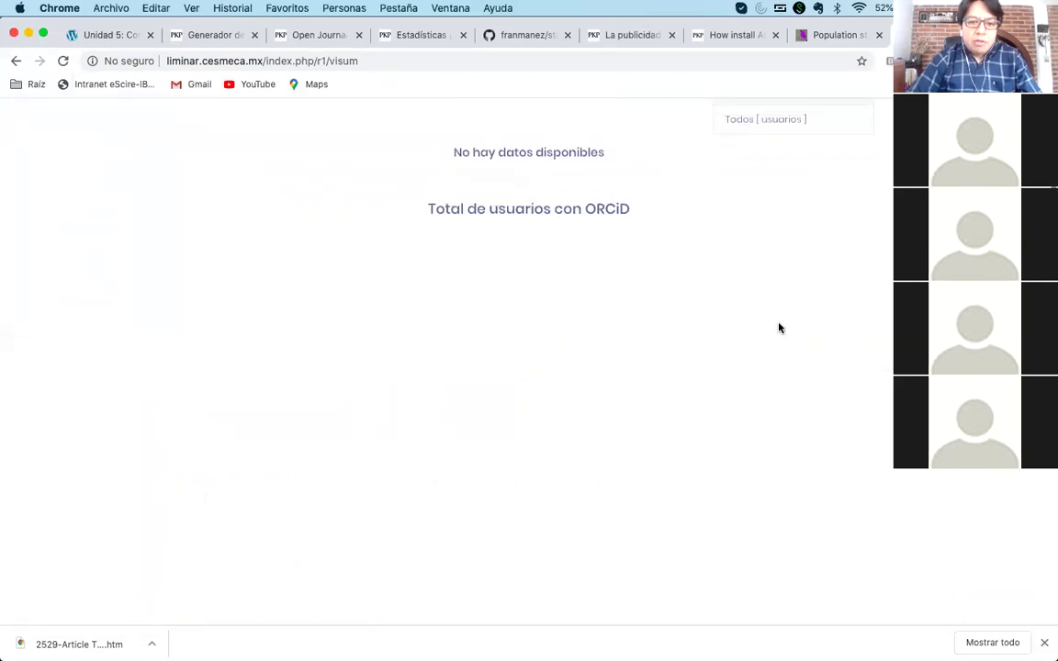
pyautogui.scroll(5, 778, 328)
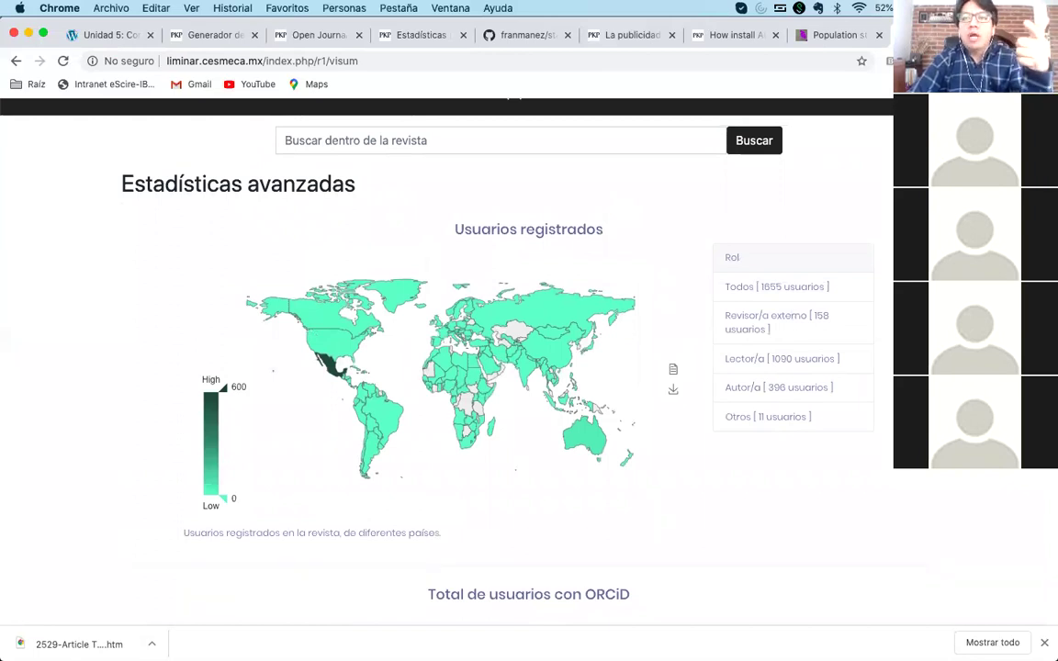
pyautogui.scroll(-1, 446, 367)
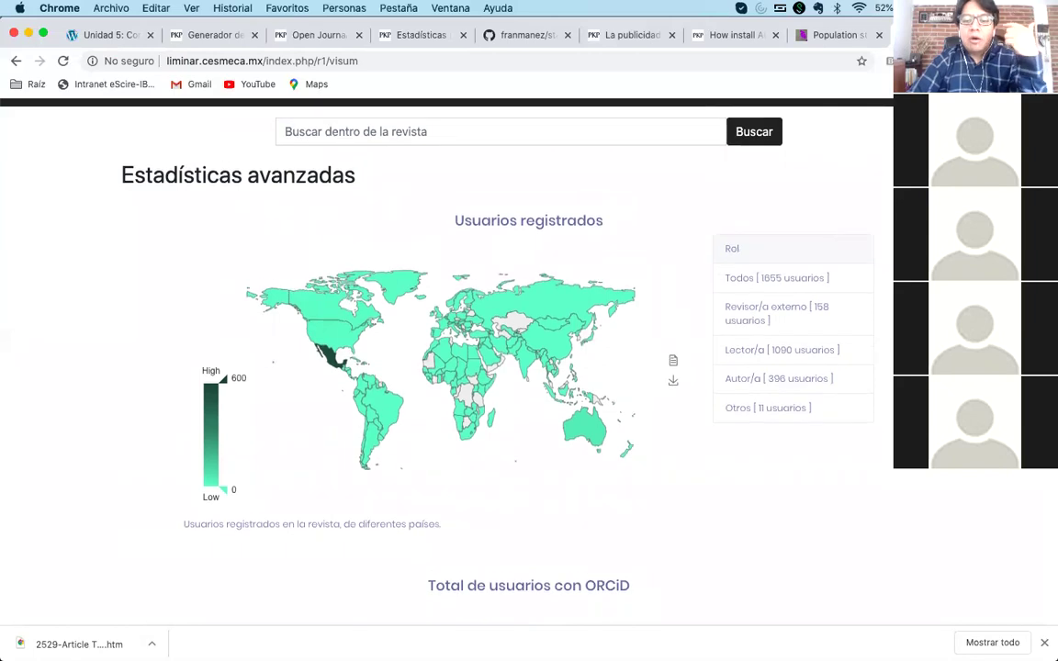
pyautogui.scroll(-2, 751, 292)
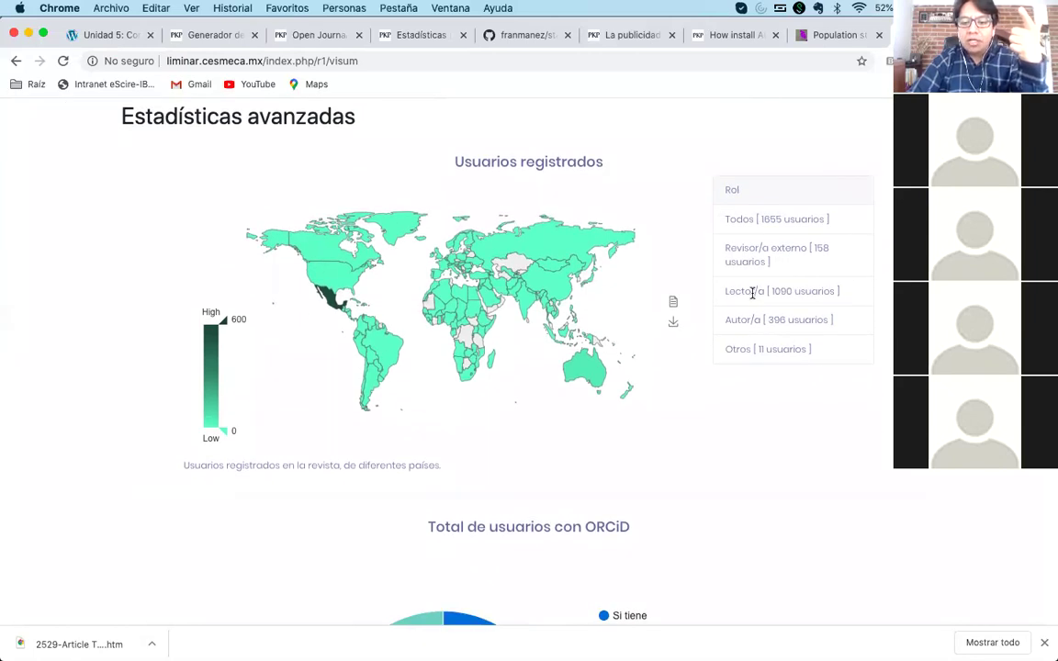
pyautogui.scroll(-10, 752, 246)
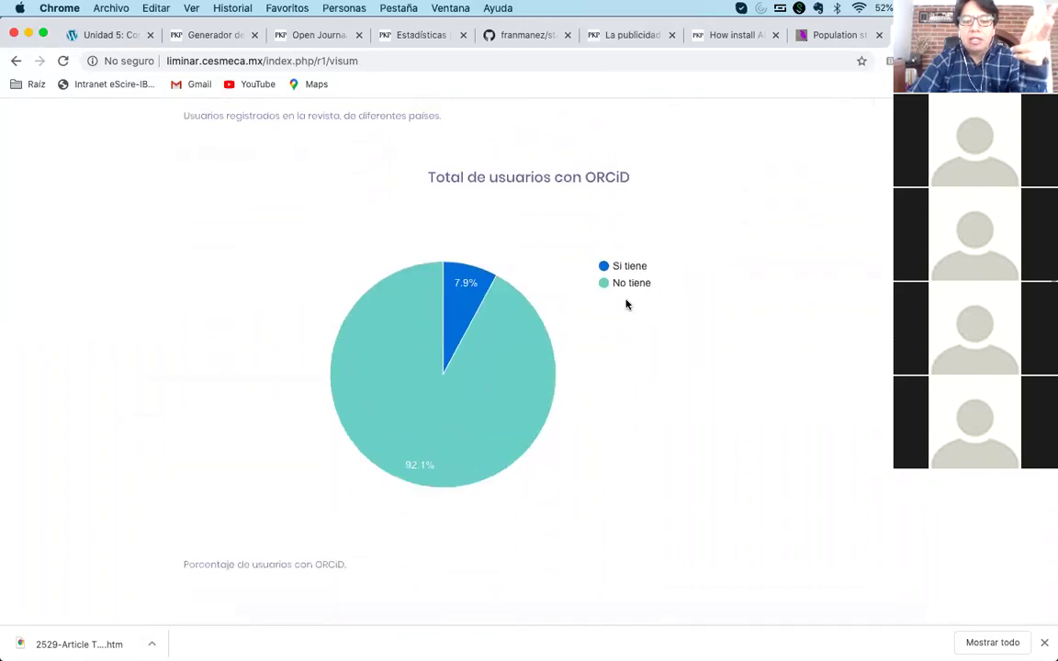
pyautogui.scroll(-12, 626, 304)
pyautogui.scroll(-20, 627, 304)
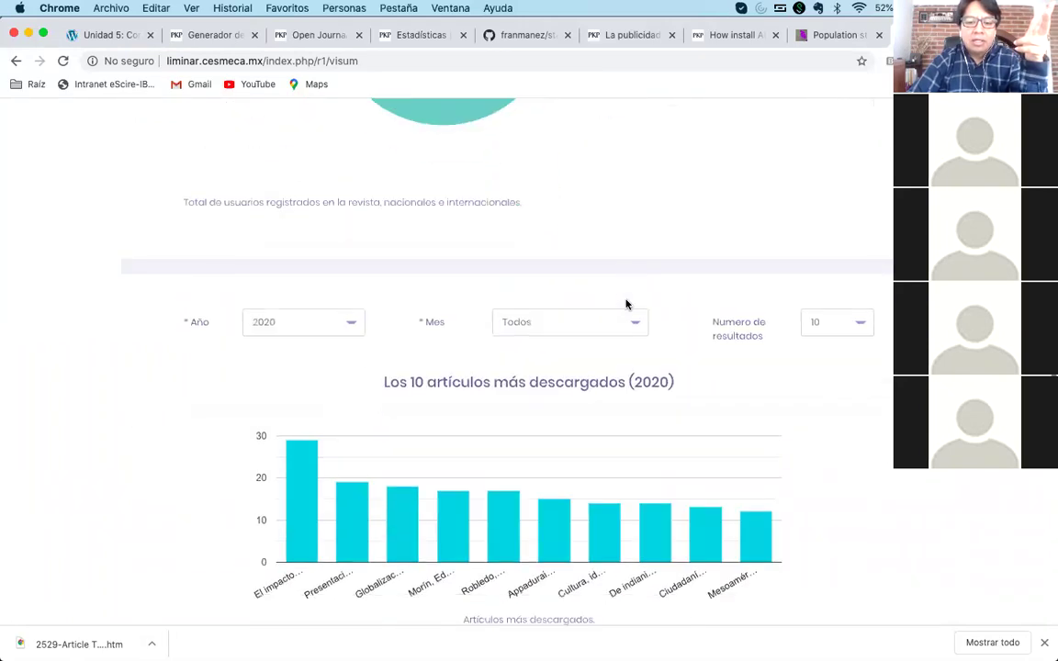
pyautogui.scroll(-15, 626, 304)
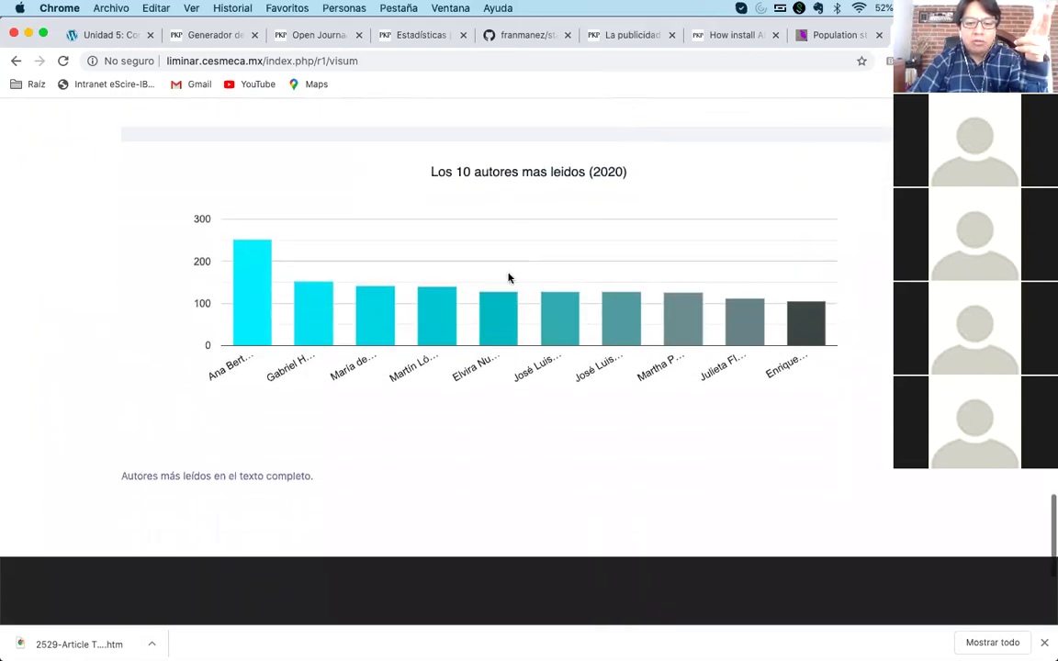
pyautogui.scroll(20, 602, 319)
pyautogui.scroll(20, 601, 321)
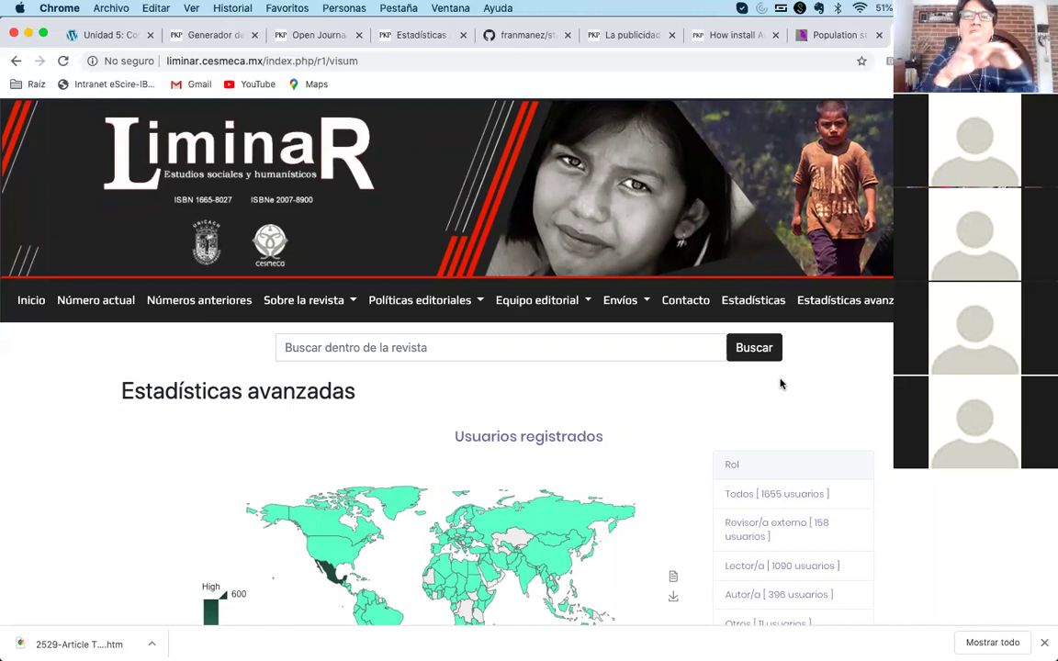
# - Go back to the Biotecnia statistics page and examine the chart of downloads and abstract visits from 2015 to 2020
pyautogui.click(402, 31)
pyautogui.scroll(-2, 472, 342)
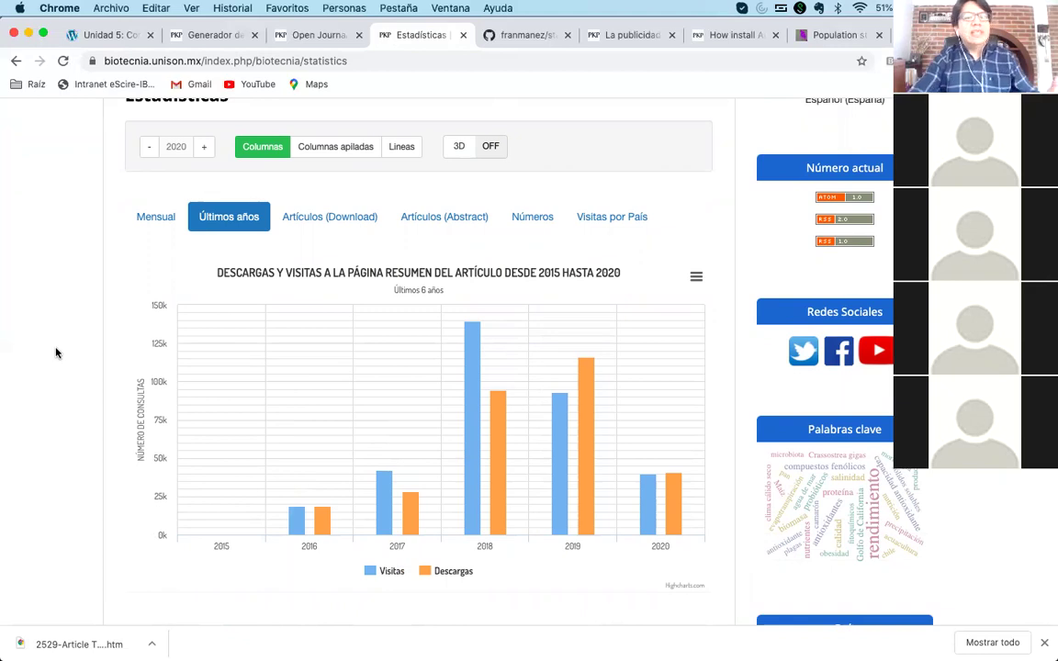
pyautogui.scroll(1, 56, 351)
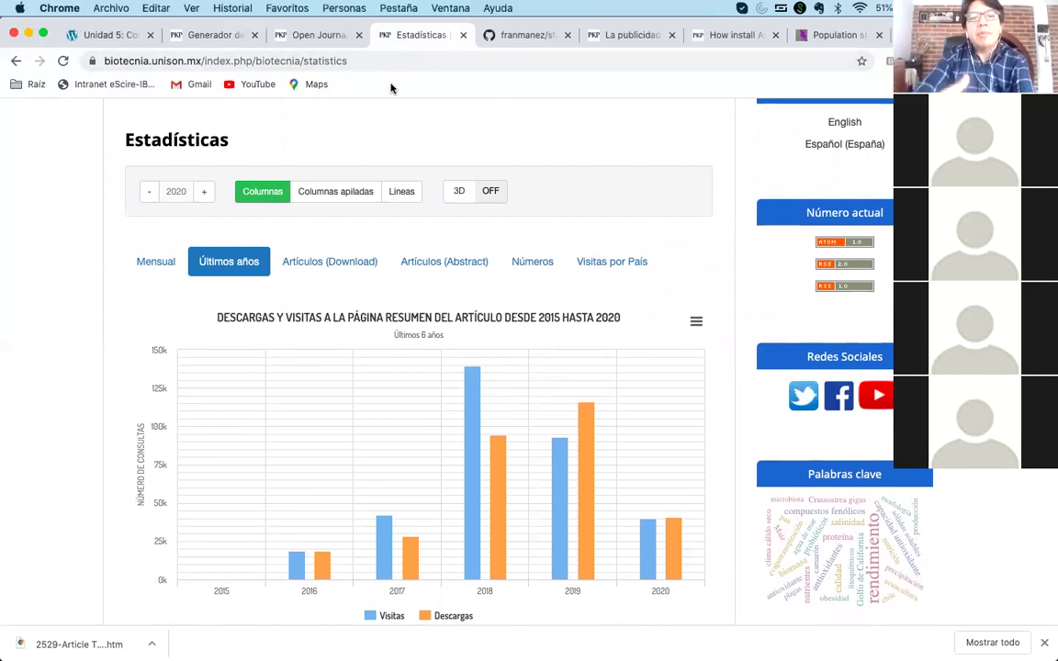
# - Return to the OJS custom report form and show it from its heading
pyautogui.click(209, 35)
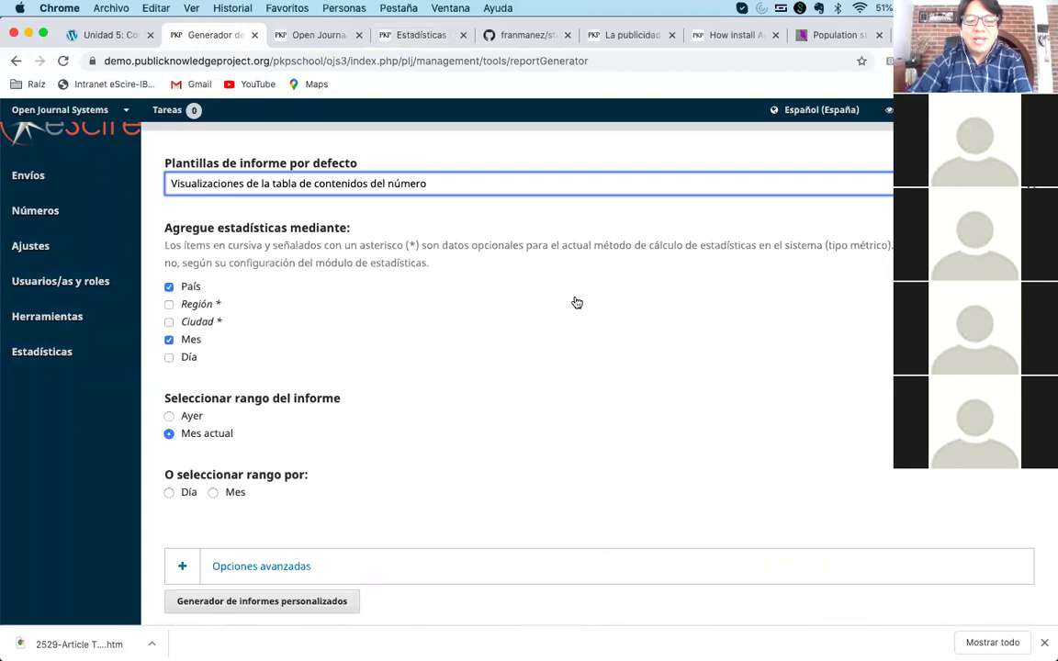
pyautogui.scroll(-1, 550, 321)
pyautogui.scroll(3, 570, 299)
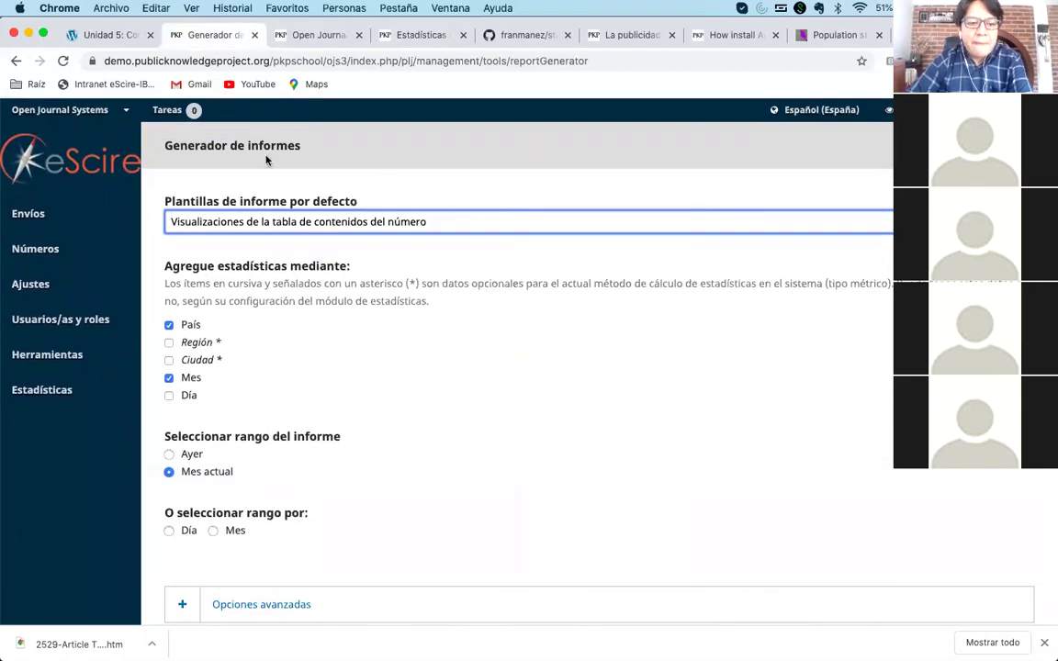
pyautogui.click(535, 158)
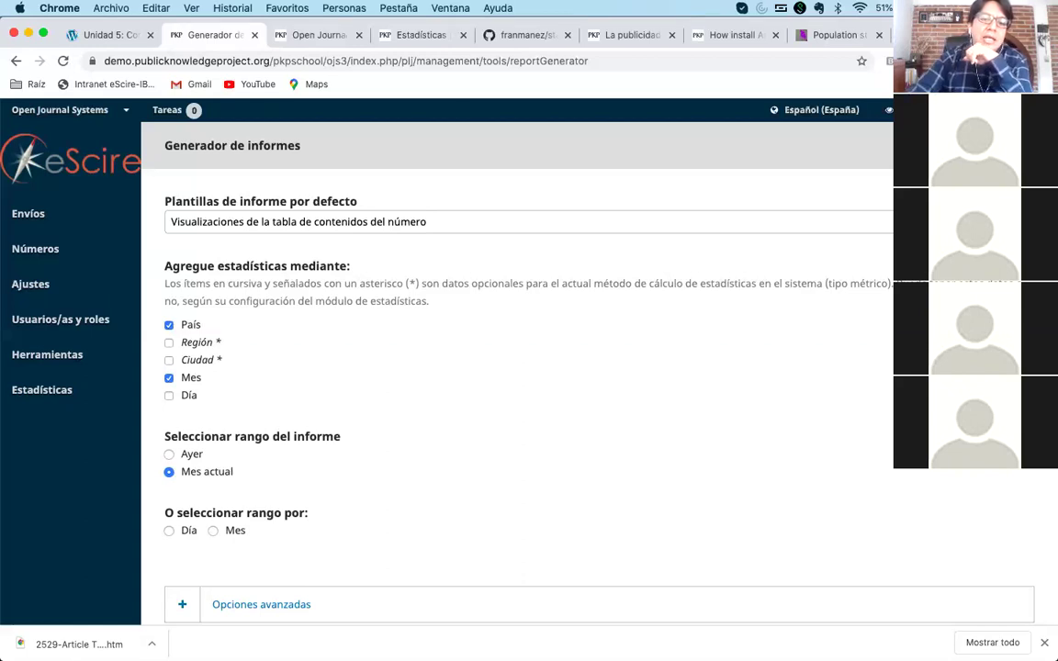
pyautogui.click(557, 230)
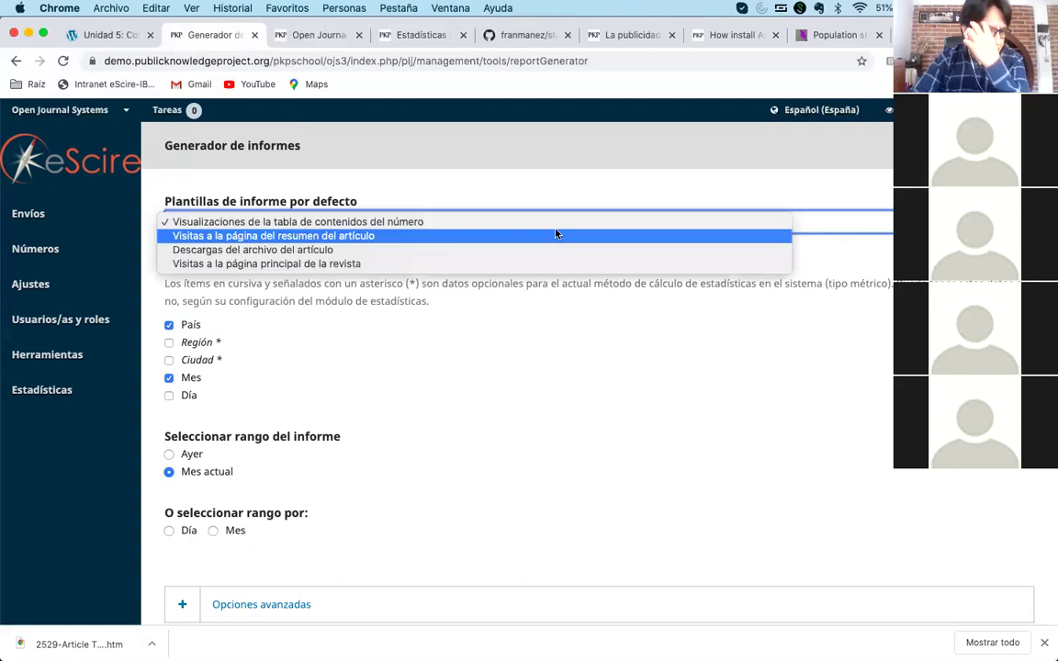
pyautogui.click(603, 152)
# - Open the "¡Hola mundo!" test journal at ojs.escire.net/ojs3/ in a new browser tab
pyautogui.moveTo(815, 109)
pyautogui.hotkey('ctrl', 't')
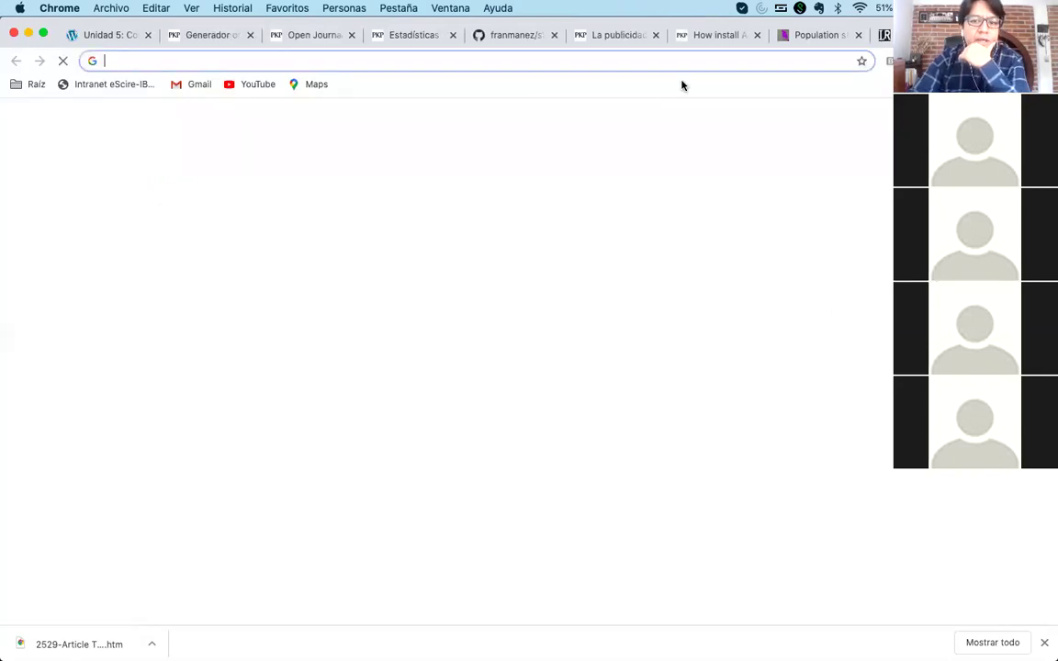
pyautogui.write('ojs.')
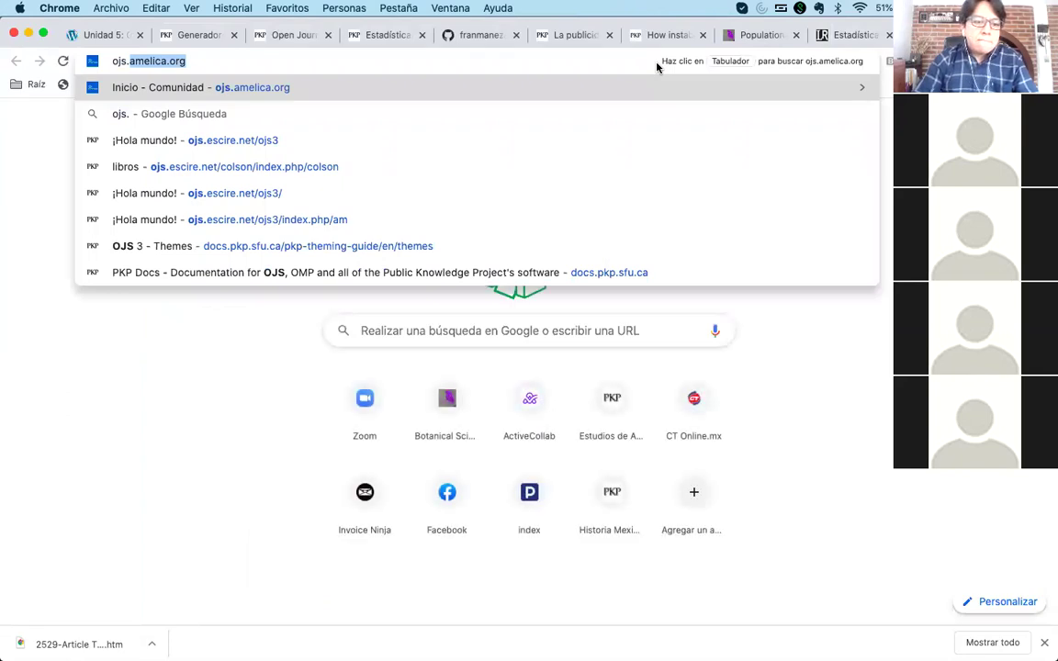
pyautogui.press('Down')
pyautogui.press('Down')
pyautogui.press('Down')
pyautogui.press('Down')
pyautogui.press('Down')
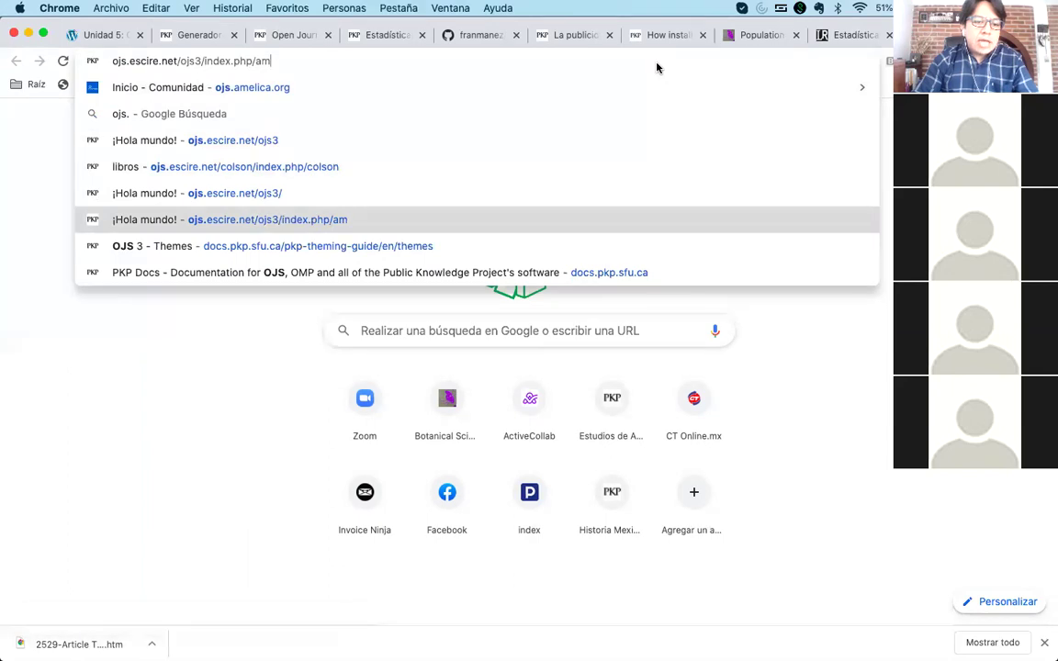
pyautogui.press('Up')
pyautogui.press('Return')
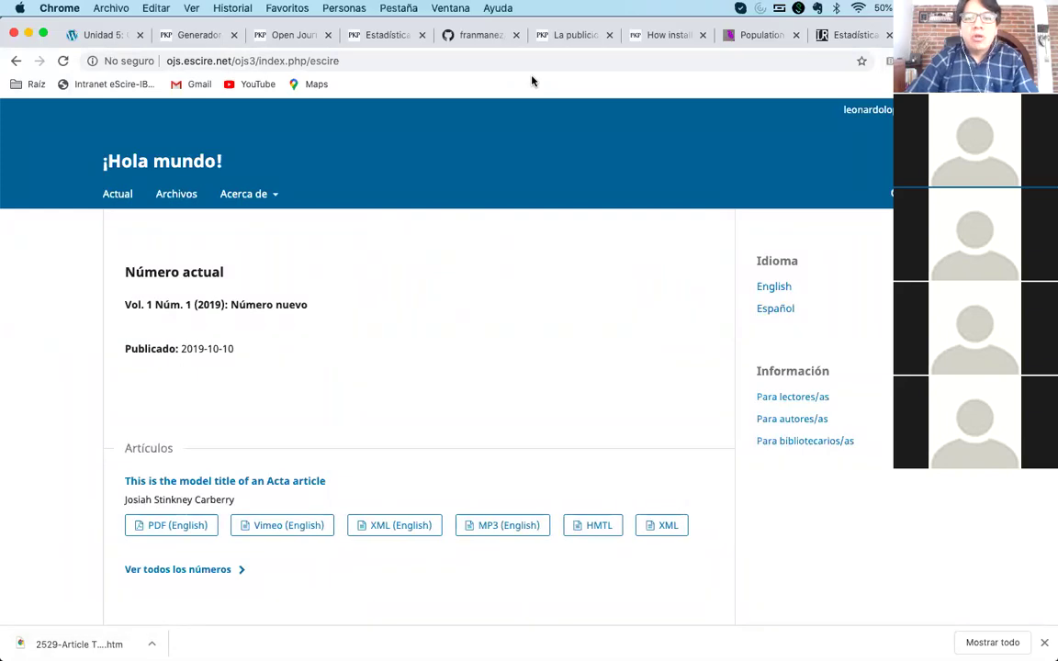
# - Enter the test journal's editorial dashboard and open the system information in the site administration
pyautogui.moveTo(868, 110)
pyautogui.click(865, 211)
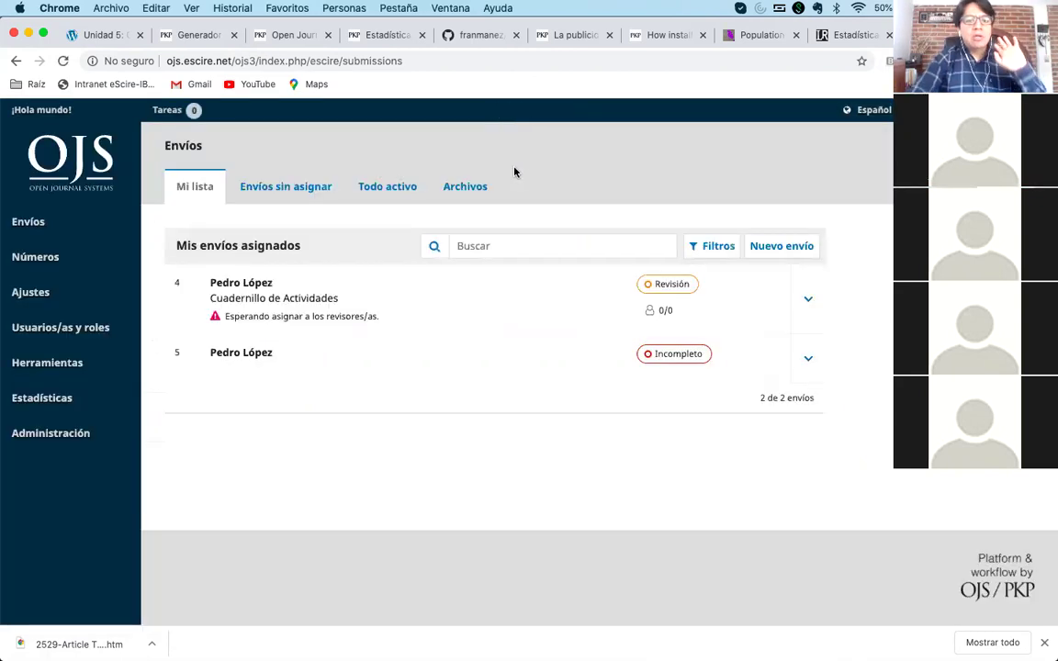
pyautogui.click(46, 433)
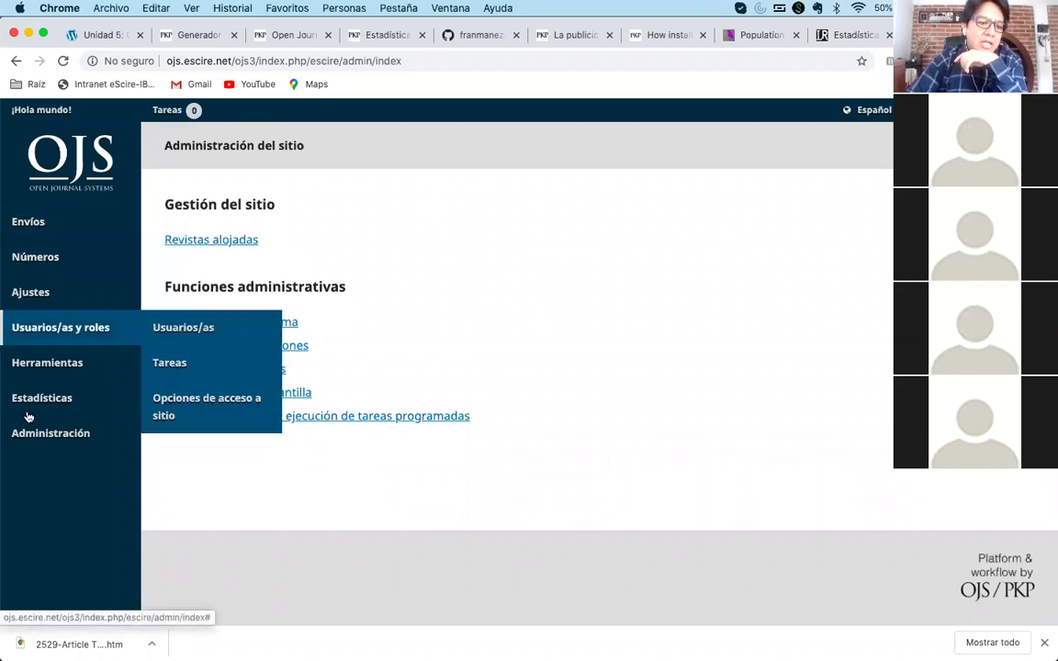
pyautogui.click(53, 435)
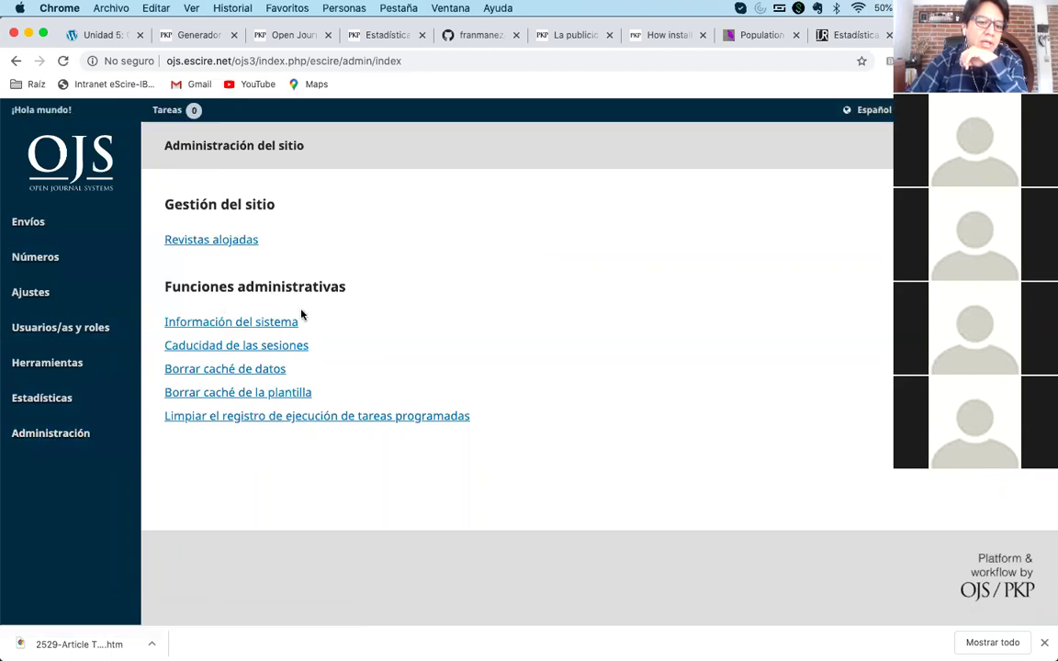
pyautogui.click(234, 326)
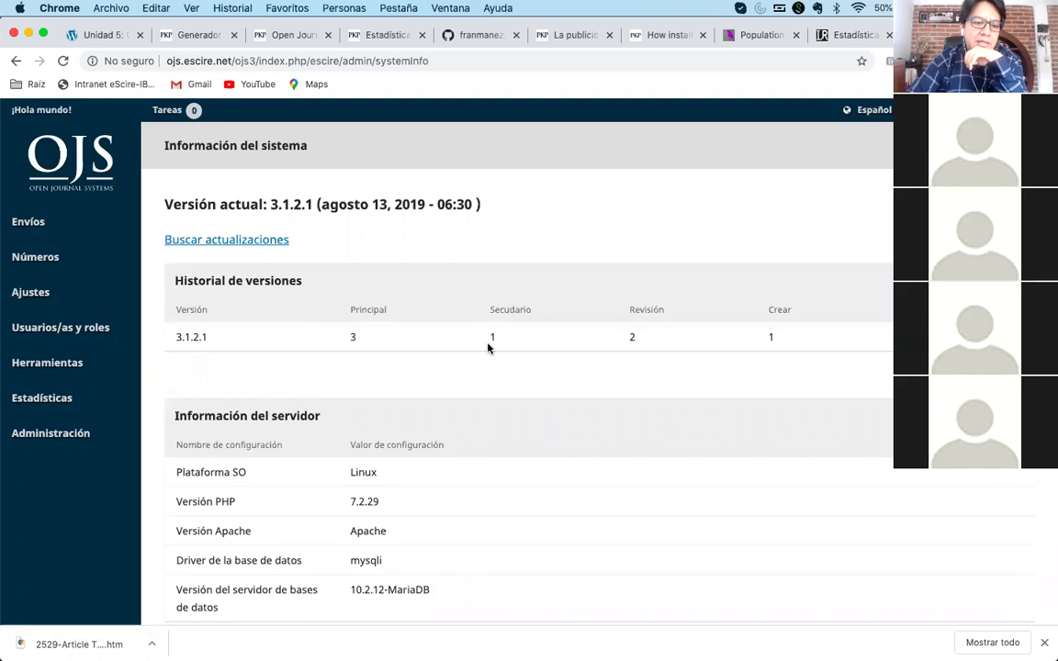
# - Look through the OJS configuration in the system information and open the extended PHP information
pyautogui.scroll(-5, 488, 347)
pyautogui.scroll(-3, 489, 347)
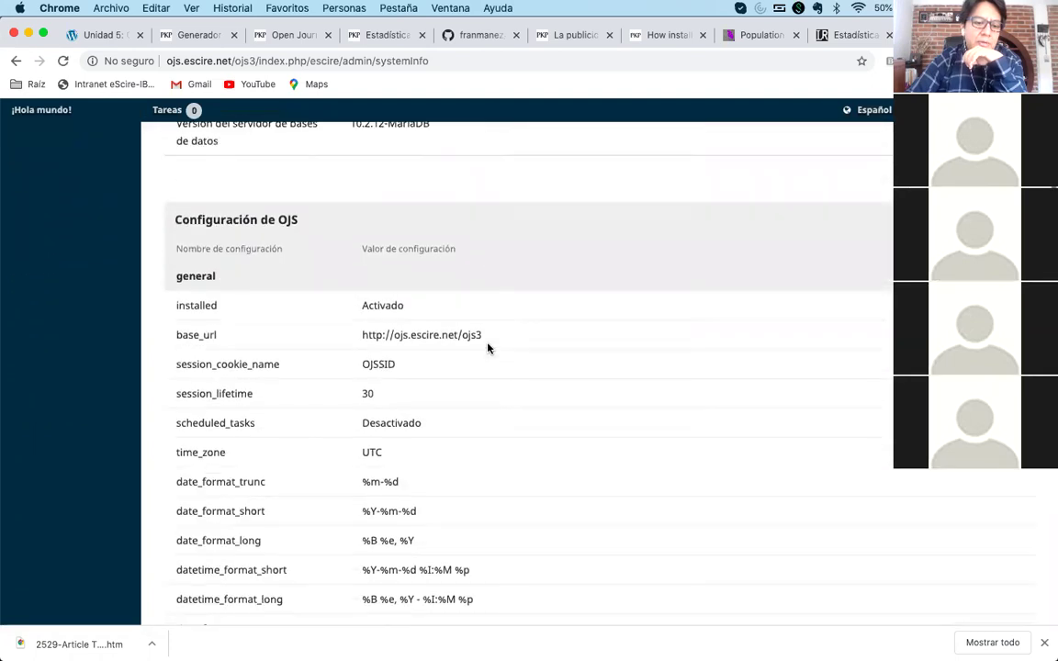
pyautogui.scroll(-1, 489, 347)
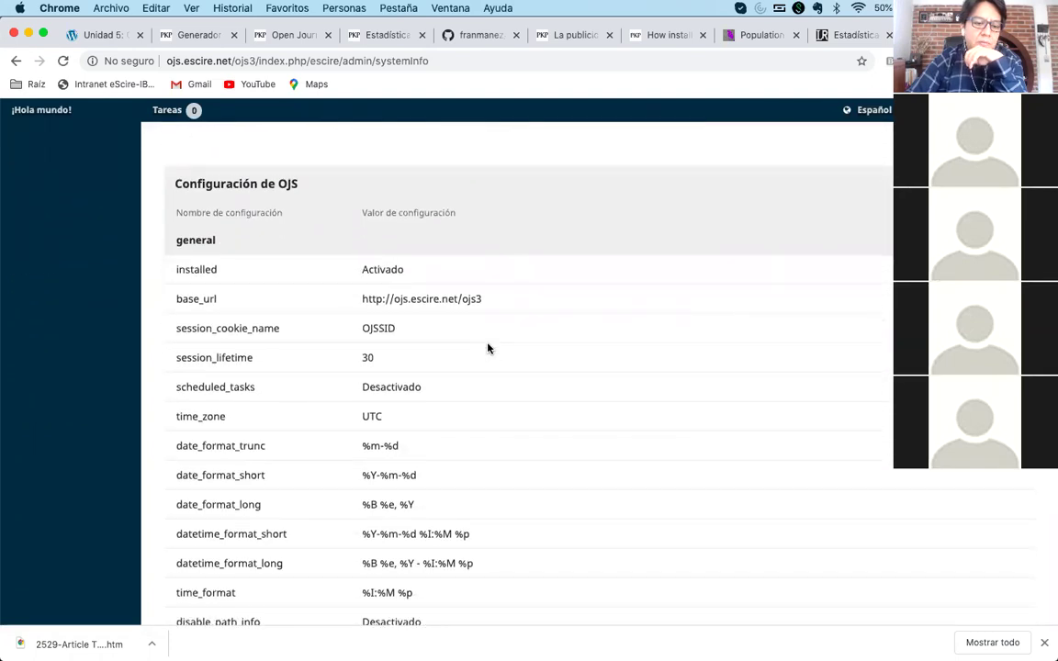
pyautogui.scroll(-2, 488, 347)
pyautogui.scroll(-8, 489, 347)
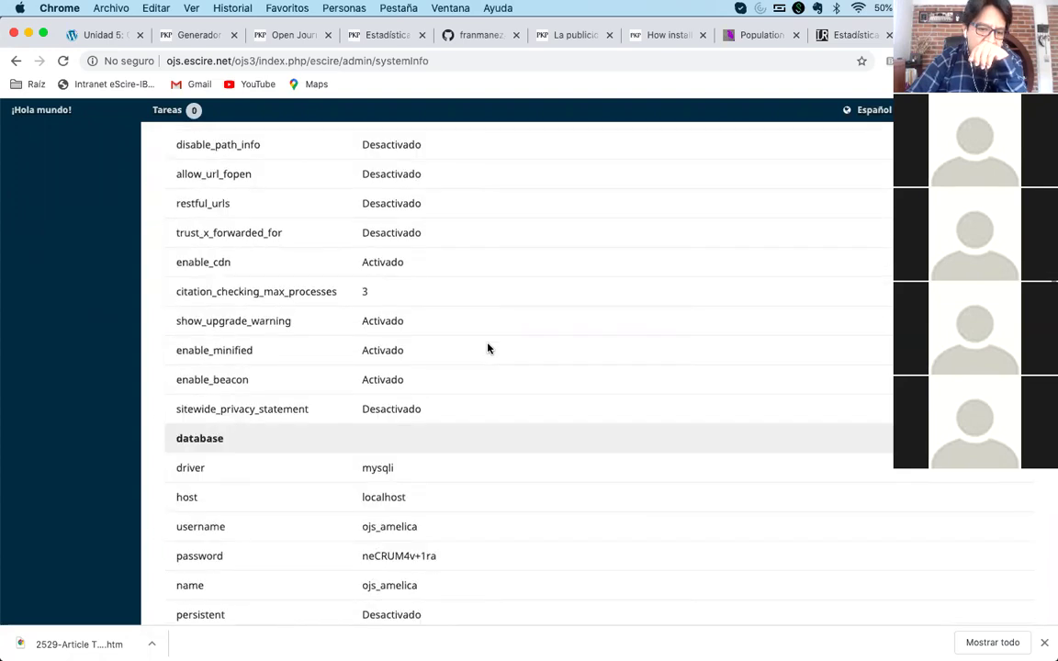
pyautogui.scroll(-10, 488, 348)
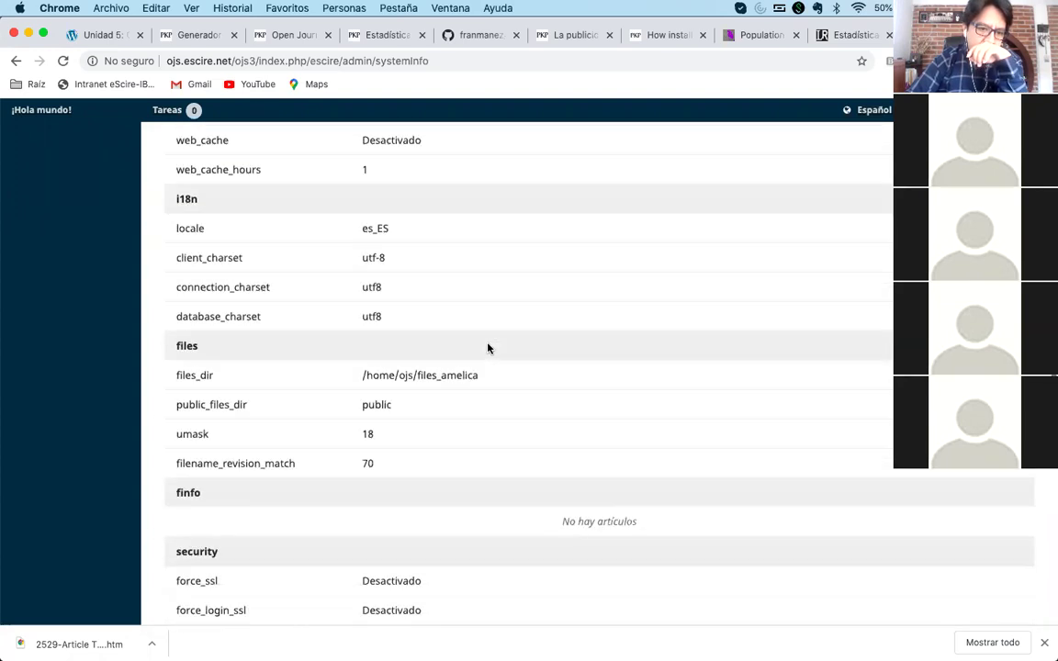
pyautogui.scroll(-20, 489, 347)
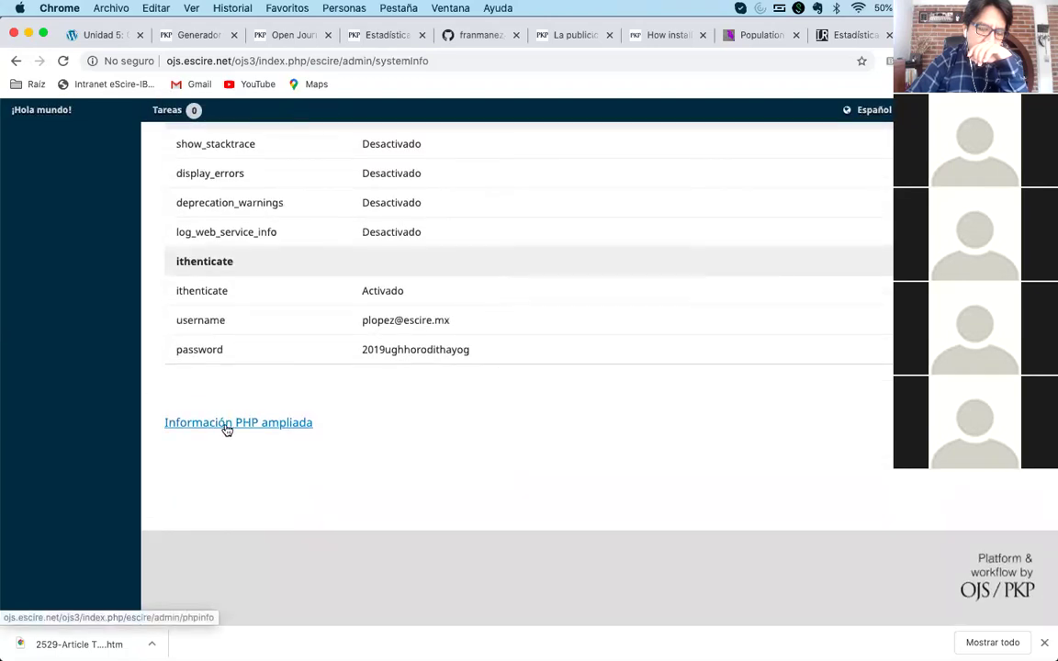
pyautogui.click(227, 427)
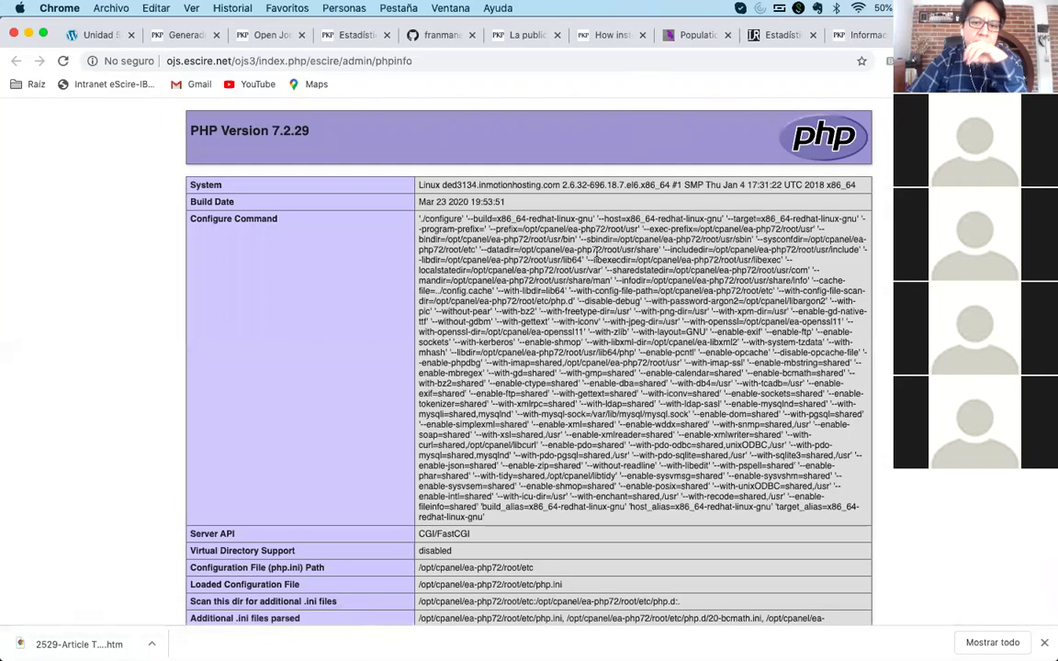
# - Search the PHP information page for "max"
pyautogui.press('super+f')
pyautogui.write('mas')
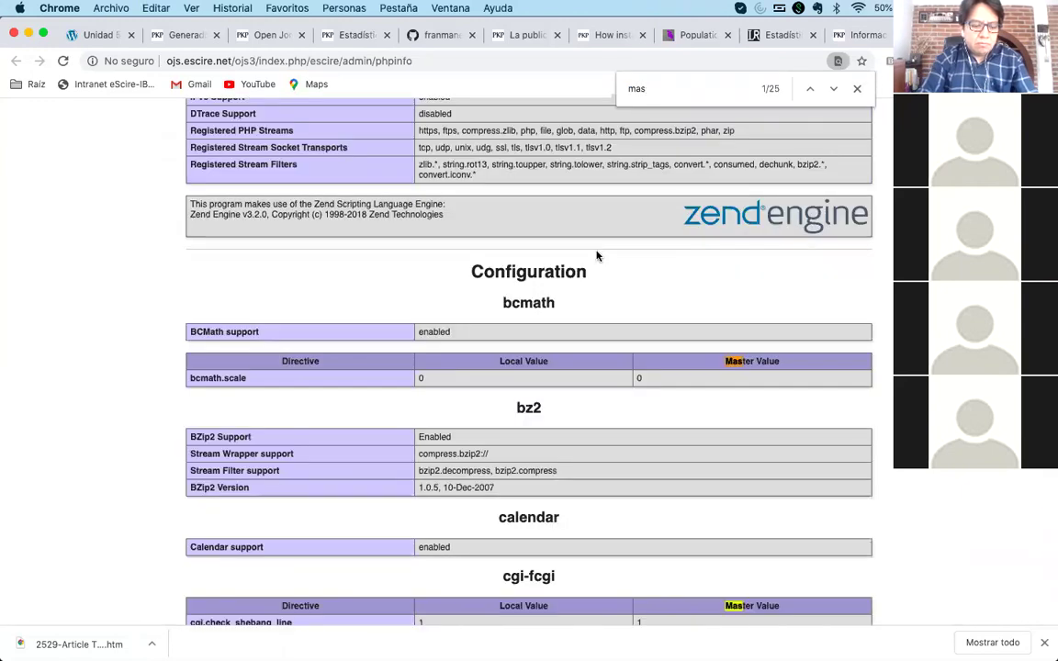
pyautogui.write('siz')
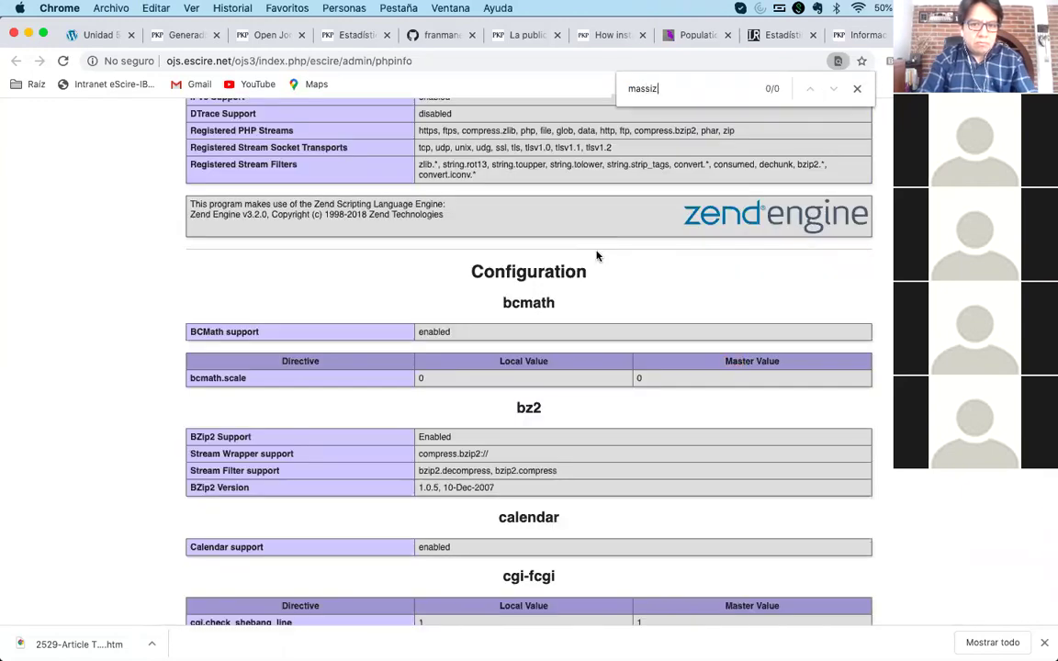
pyautogui.press('BackSpace')
pyautogui.press('BackSpace')
pyautogui.press('BackSpace')
pyautogui.press('BackSpace')
pyautogui.write('x')
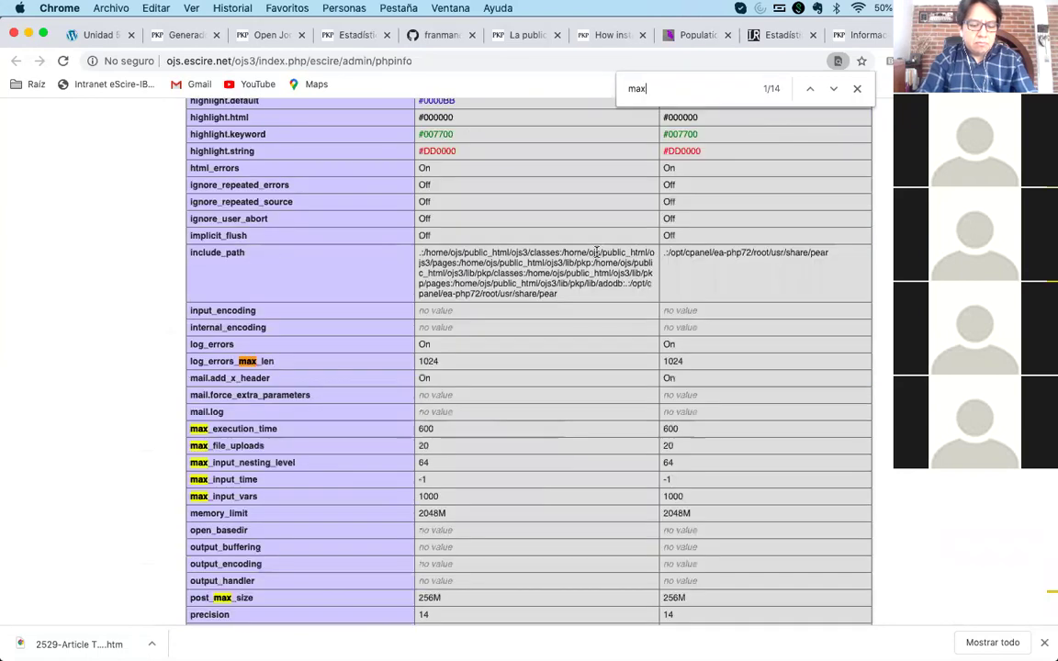
# - Search the PHP information page for "size" instead, advance to the upload_max_filesize entry and close the search
pyautogui.write('size')
pyautogui.press('BackSpace')
pyautogui.press('BackSpace')
pyautogui.press('BackSpace')
pyautogui.press('BackSpace')
pyautogui.press('BackSpace')
pyautogui.press('BackSpace')
pyautogui.press('BackSpace')
pyautogui.write('size')
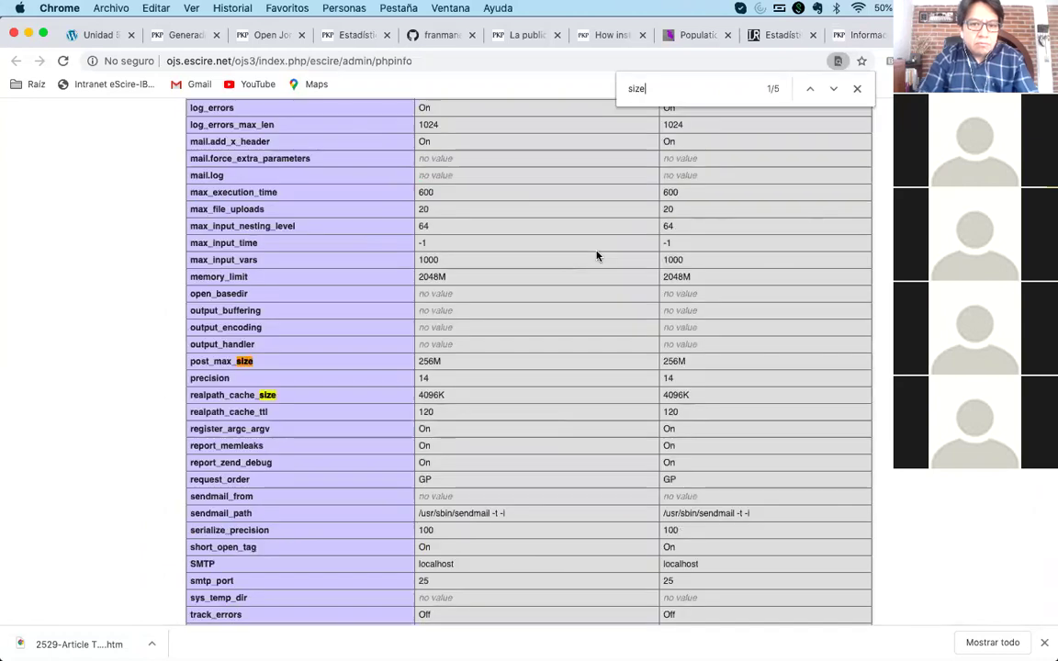
pyautogui.press('Return')
pyautogui.press('Return')
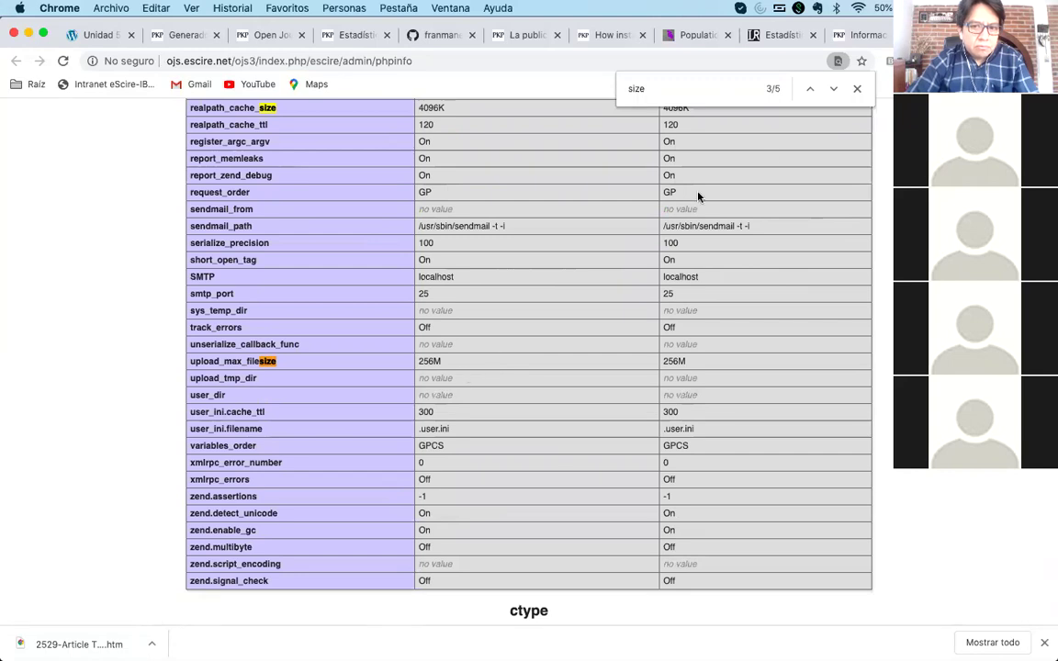
pyautogui.click(856, 88)
# - Enlarge the PHP information page and highlight the upload_max_filesize row with its local and master values
pyautogui.scroll(-1, 494, 375)
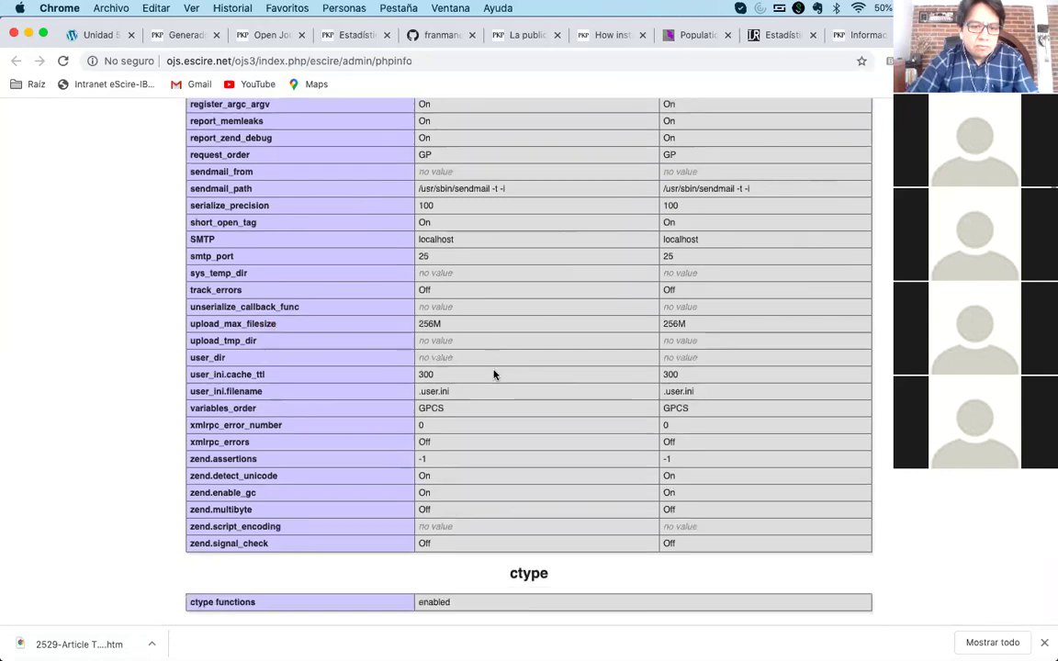
pyautogui.moveTo(287, 320); pyautogui.dragTo(735, 321)
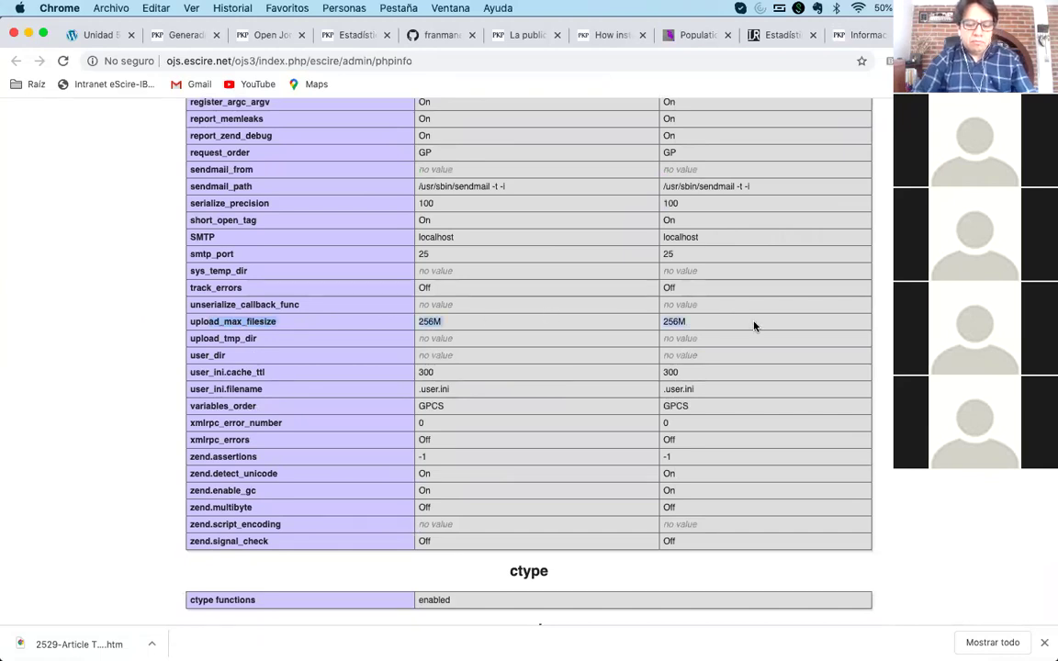
pyautogui.press('super+plus')
pyautogui.press('super+plus')
pyautogui.press('super+plus')
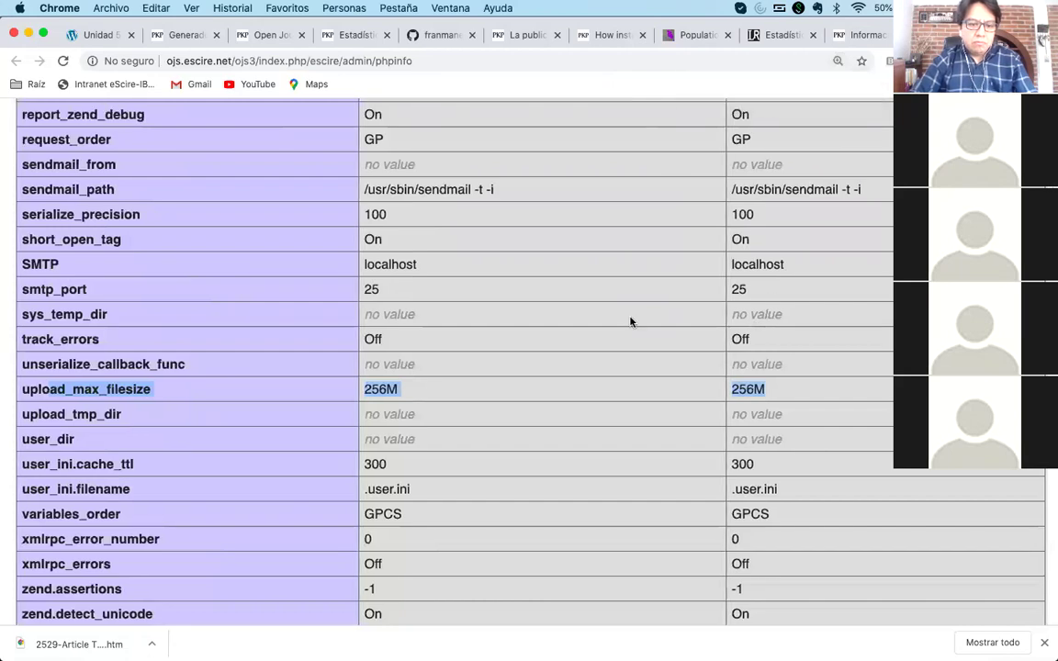
pyautogui.moveTo(29, 392); pyautogui.dragTo(787, 388)
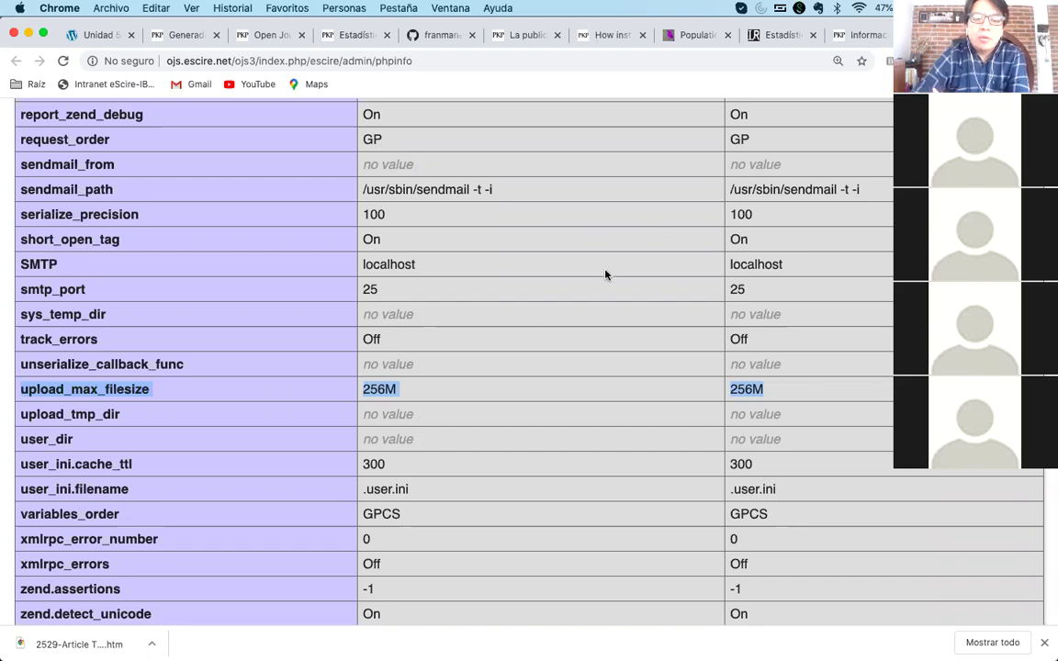
pyautogui.click(546, 314)
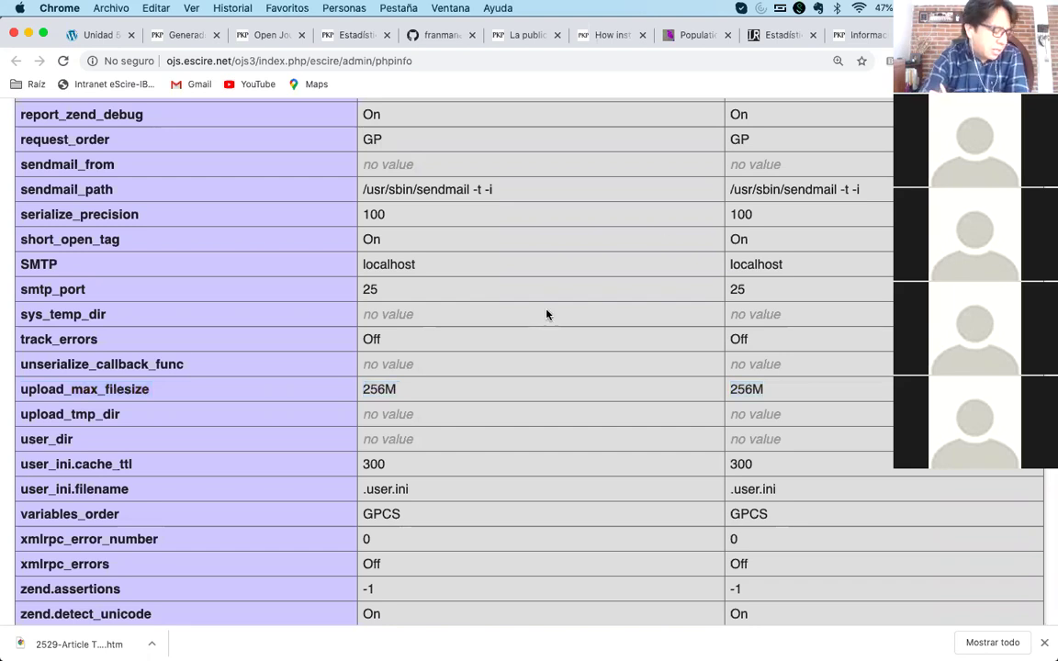
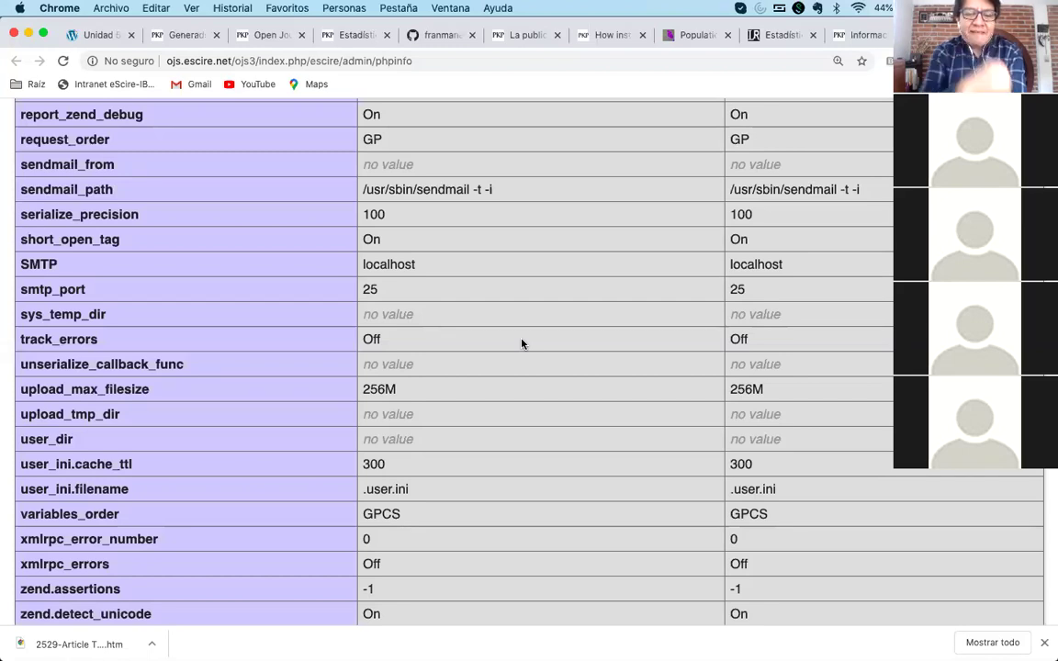
# - Return to the report generator and close every tab that follows the Open Journal Systems one
pyautogui.click(168, 36)
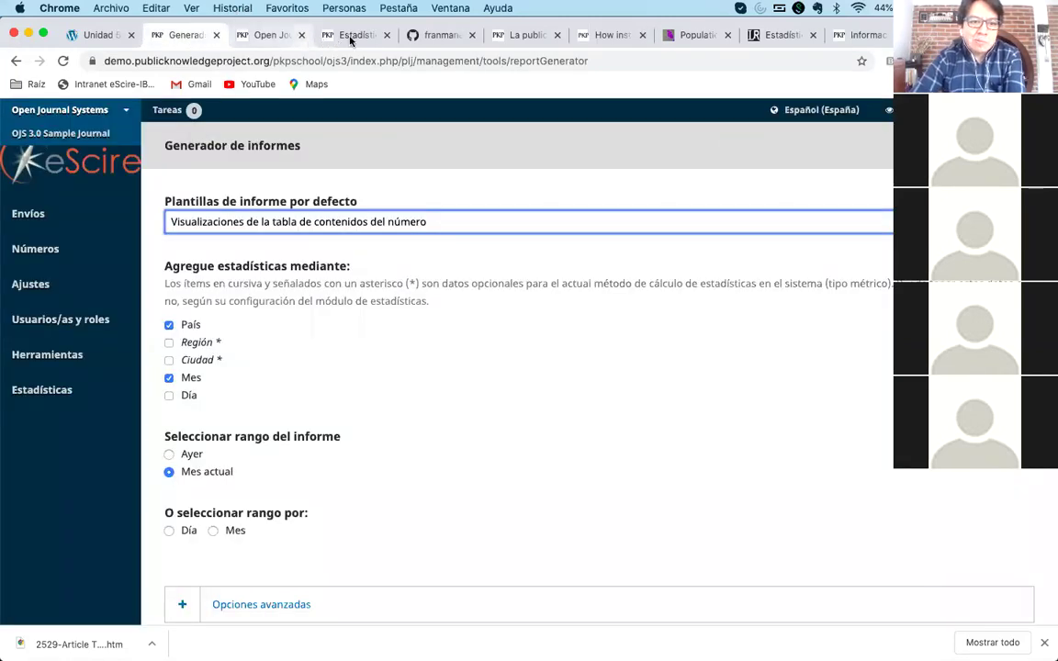
pyautogui.click(389, 36)
pyautogui.click(389, 36)
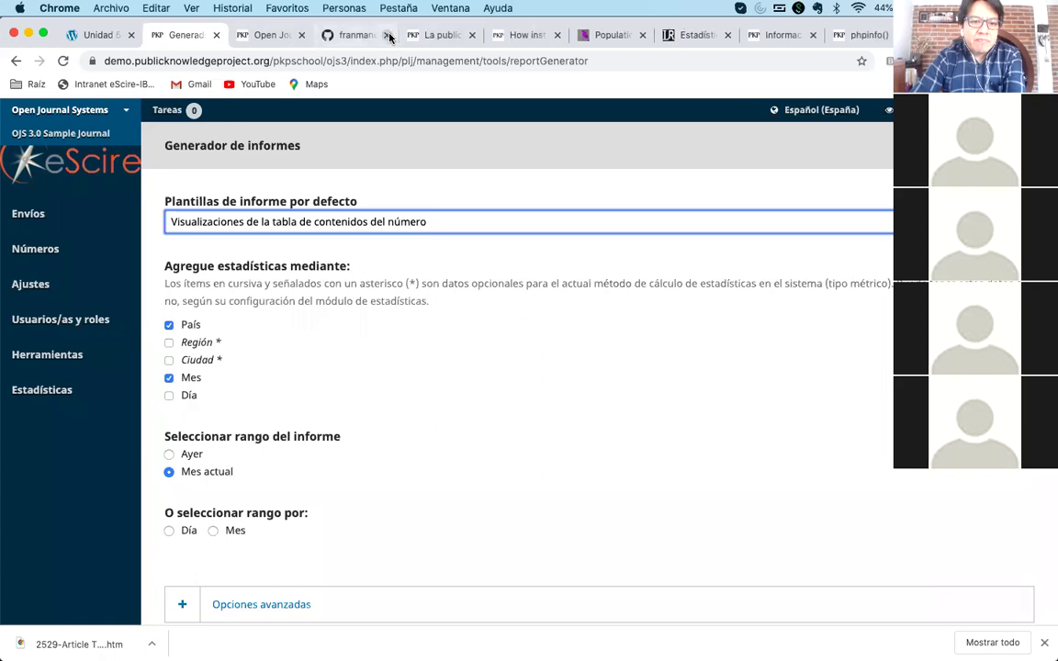
pyautogui.click(390, 36)
pyautogui.click(390, 35)
pyautogui.click(389, 36)
pyautogui.click(390, 36)
pyautogui.click(389, 36)
pyautogui.click(389, 36)
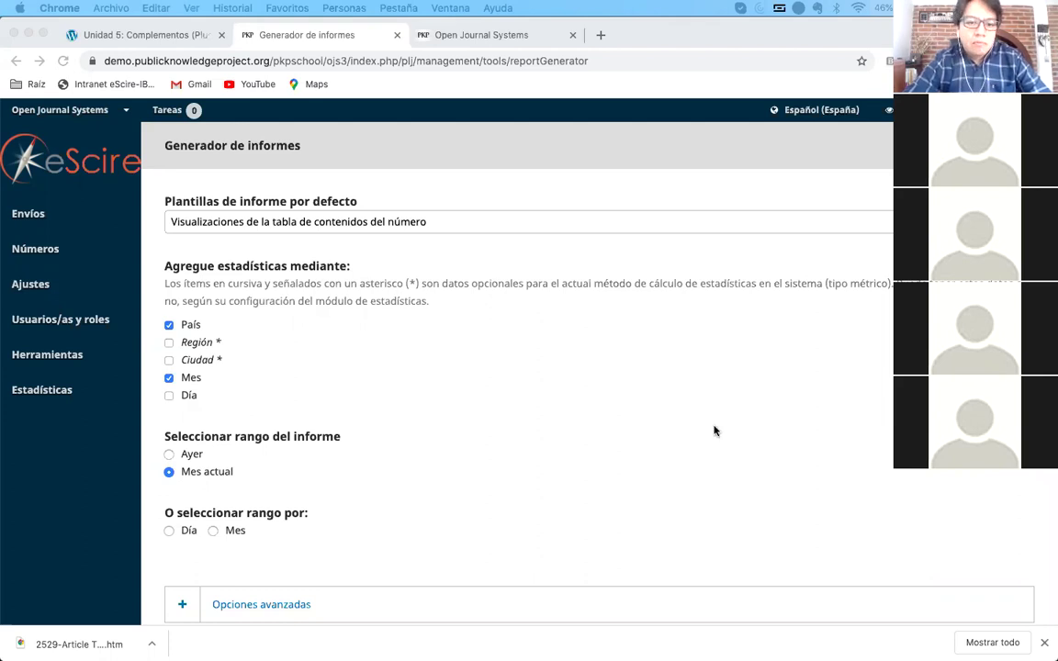
# - Open the journal's workflow settings and look through the article components list to its end
pyautogui.click(404, 147)
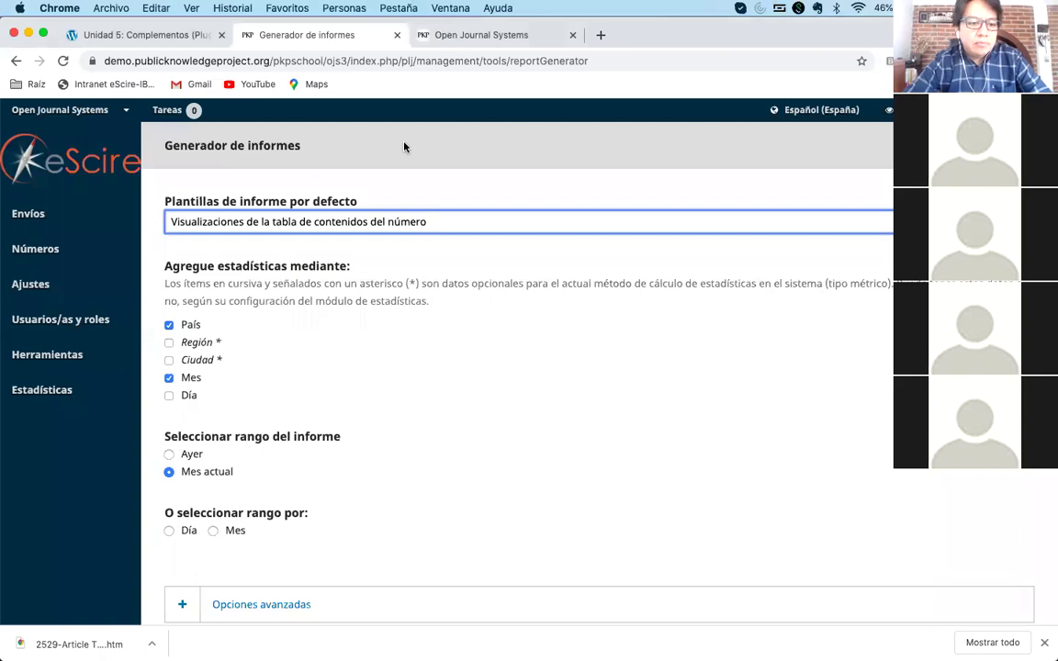
pyautogui.moveTo(80, 307)
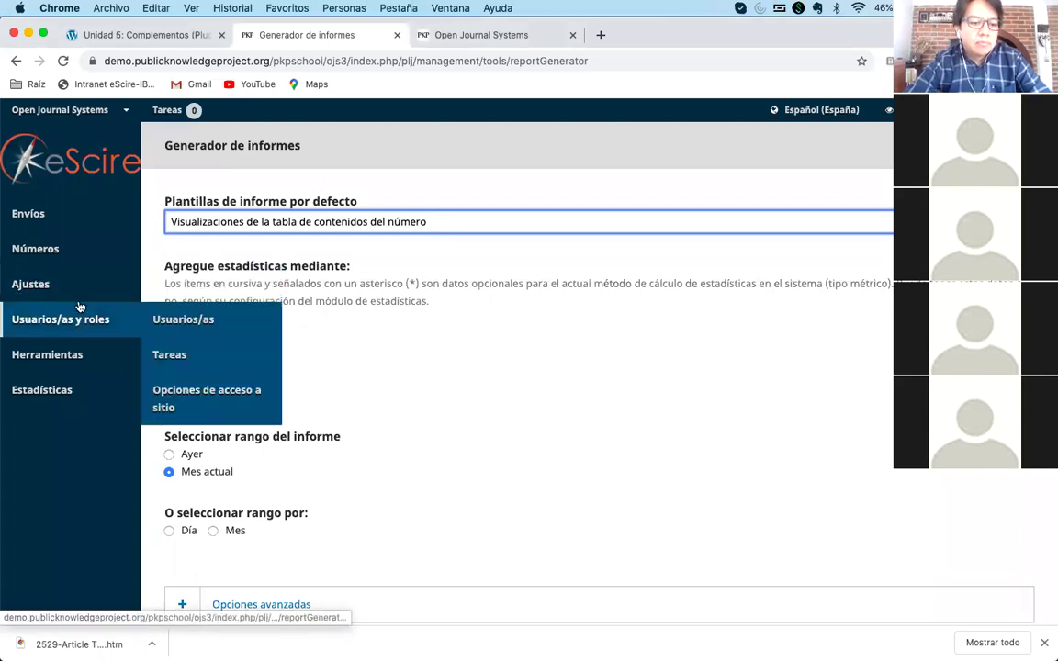
pyautogui.moveTo(73, 286)
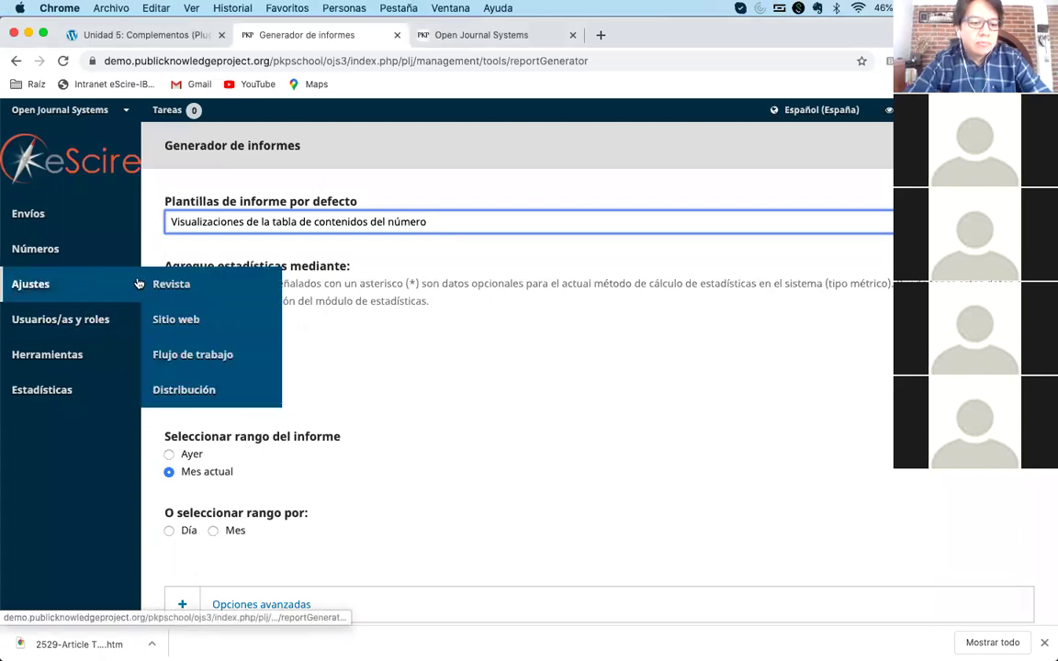
pyautogui.click(205, 356)
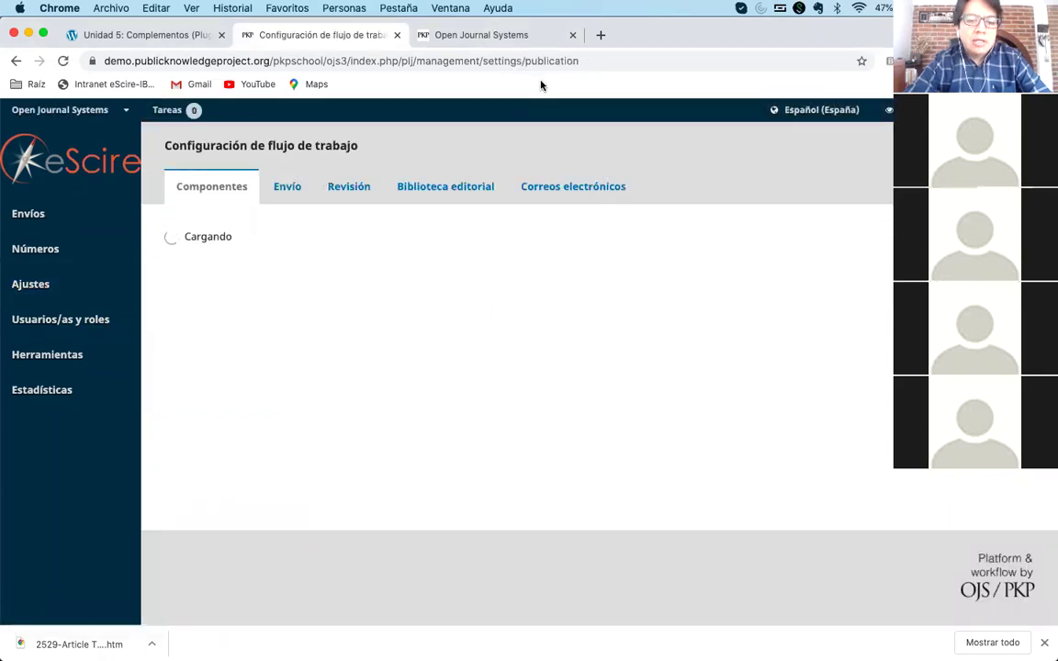
pyautogui.scroll(-5, 460, 353)
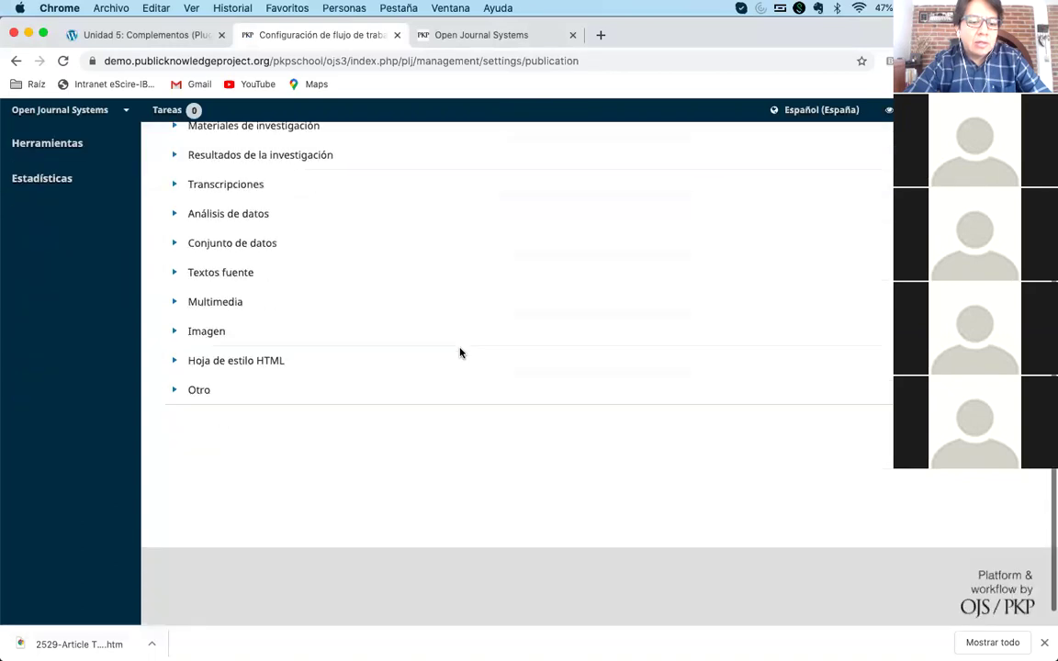
# - Open the submission stage of the workflow settings and look through the author guidelines, preparation checklist, notification and metadata sections
pyautogui.scroll(5, 458, 350)
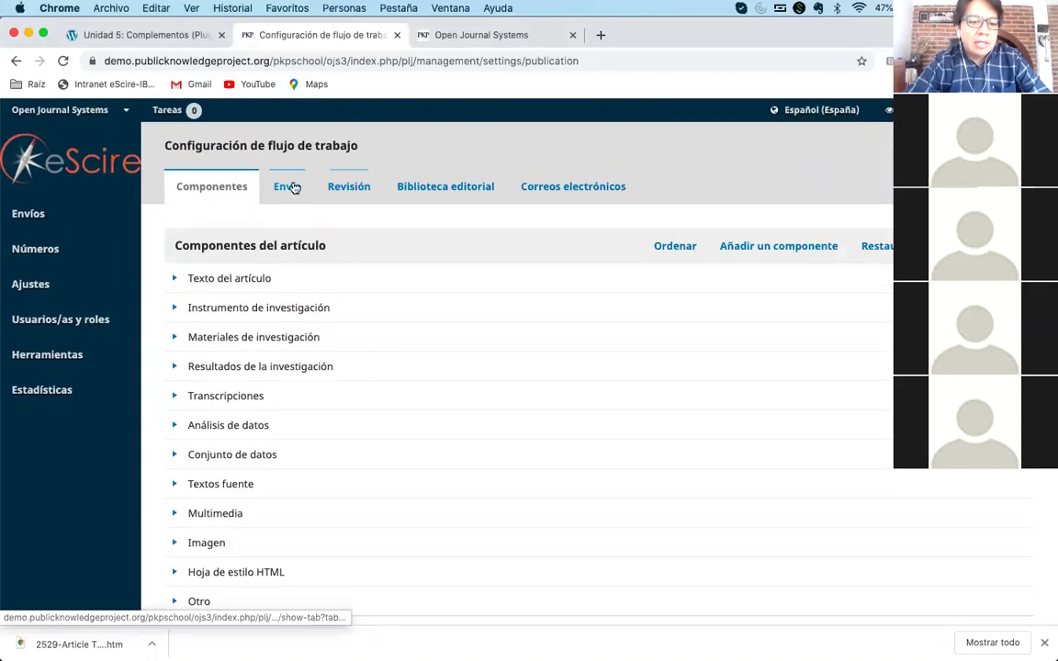
pyautogui.click(294, 188)
pyautogui.scroll(-1, 479, 397)
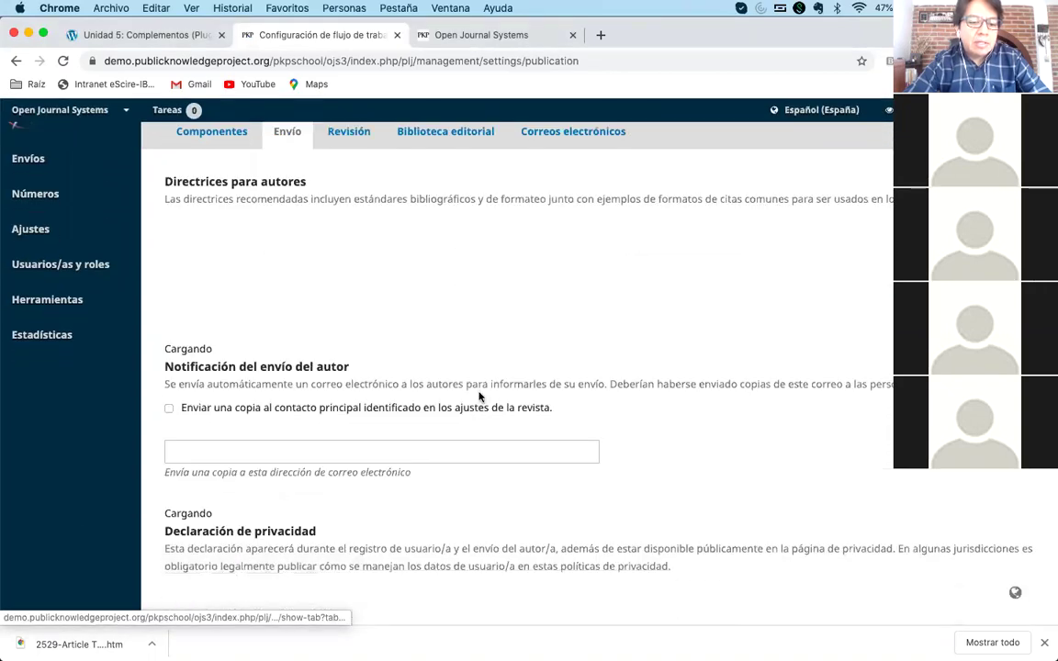
pyautogui.scroll(-4, 193, 396)
pyautogui.scroll(-1, 156, 422)
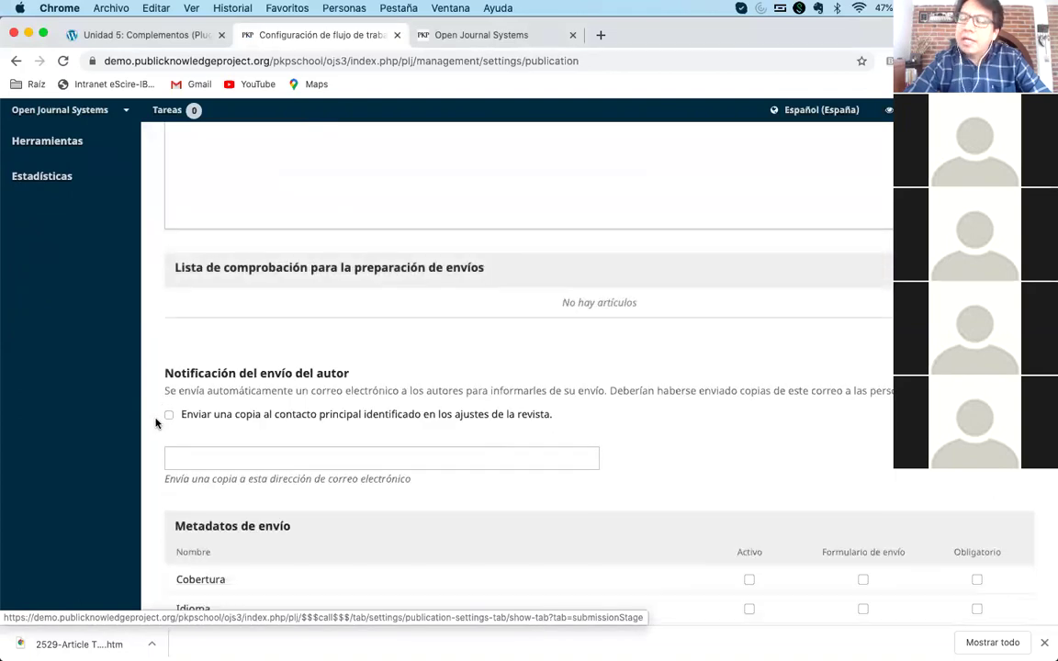
pyautogui.scroll(-4, 156, 422)
pyautogui.scroll(-5, 156, 422)
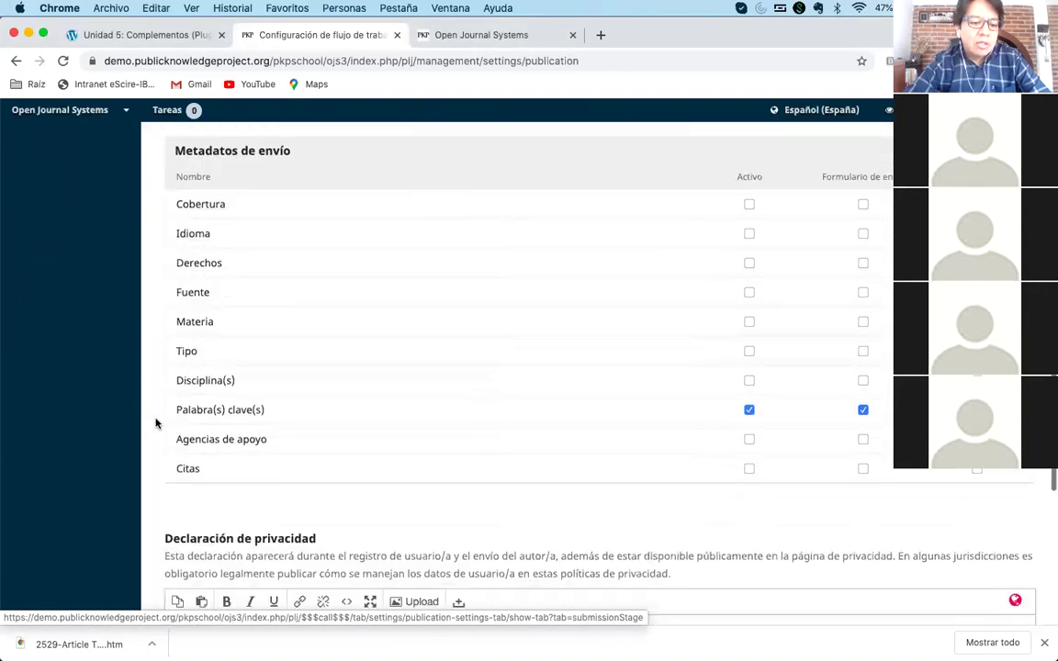
pyautogui.scroll(8, 156, 423)
pyautogui.scroll(3, 156, 422)
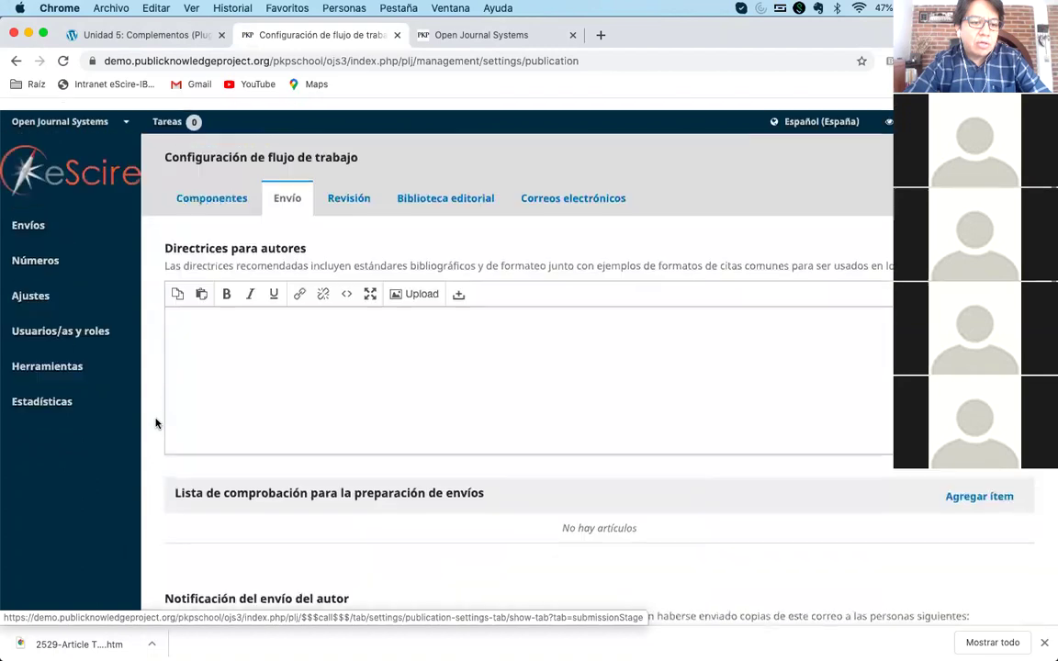
pyautogui.scroll(-3, 156, 422)
pyautogui.scroll(3, 156, 423)
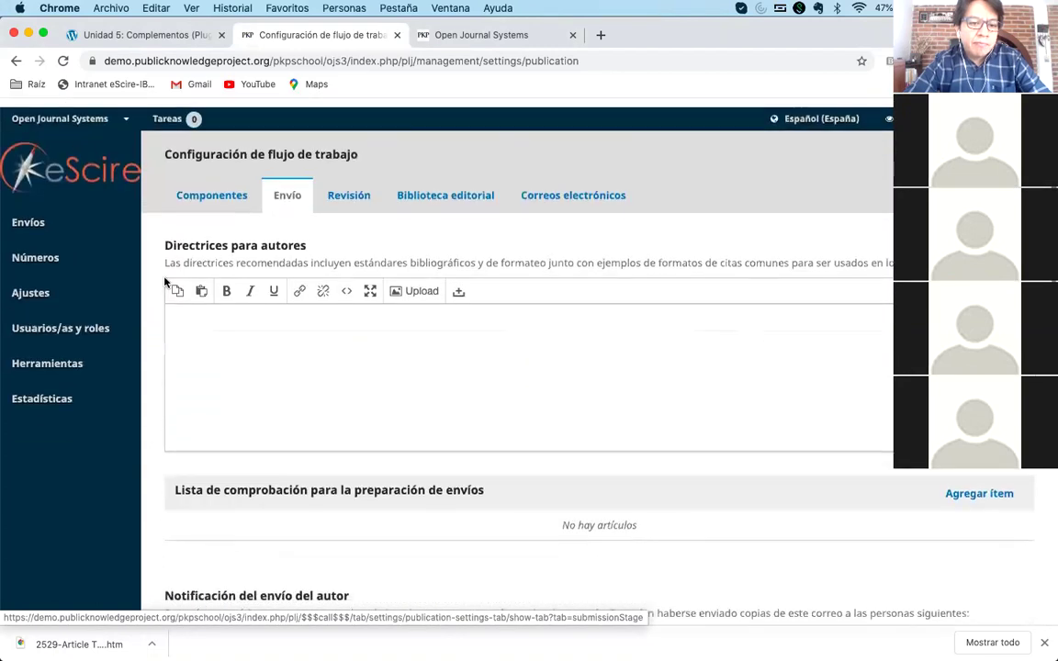
pyautogui.click(140, 37)
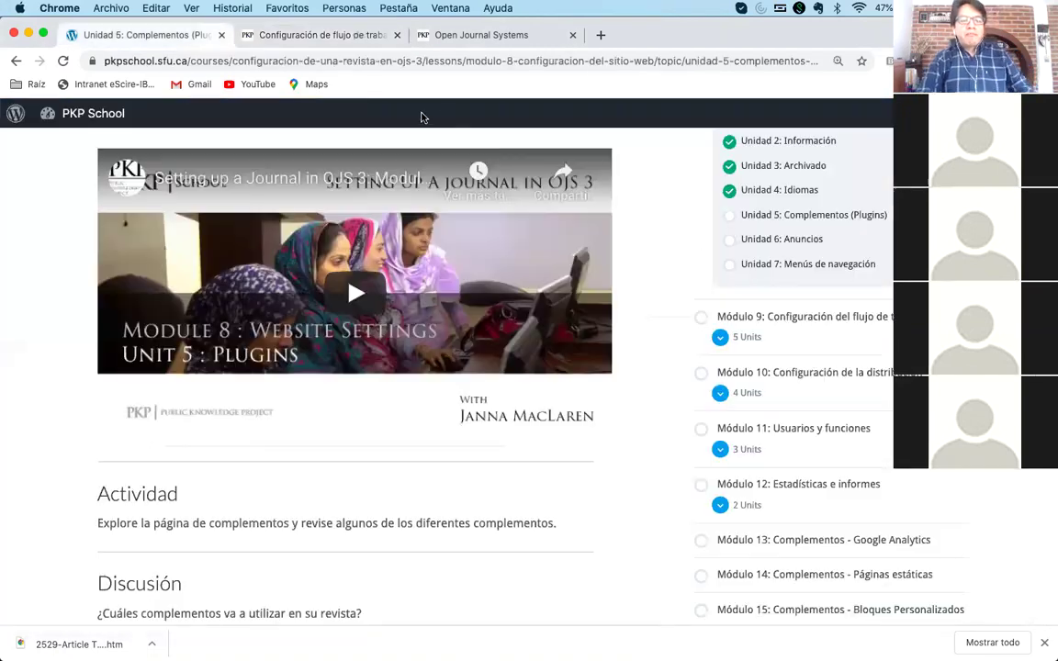
pyautogui.scroll(2, 647, 325)
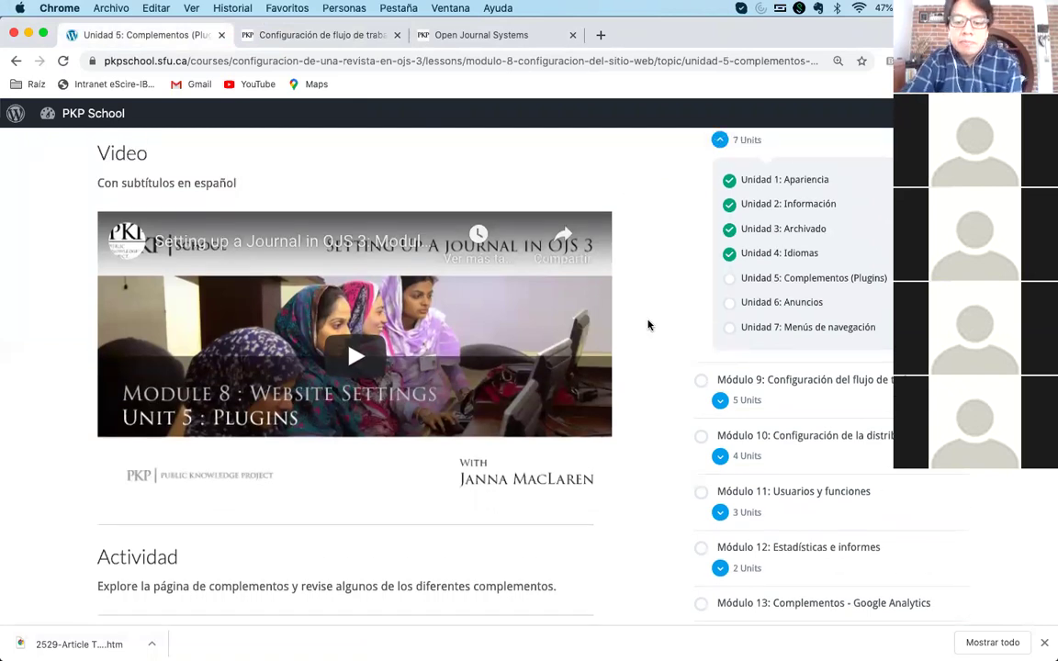
pyautogui.click(275, 35)
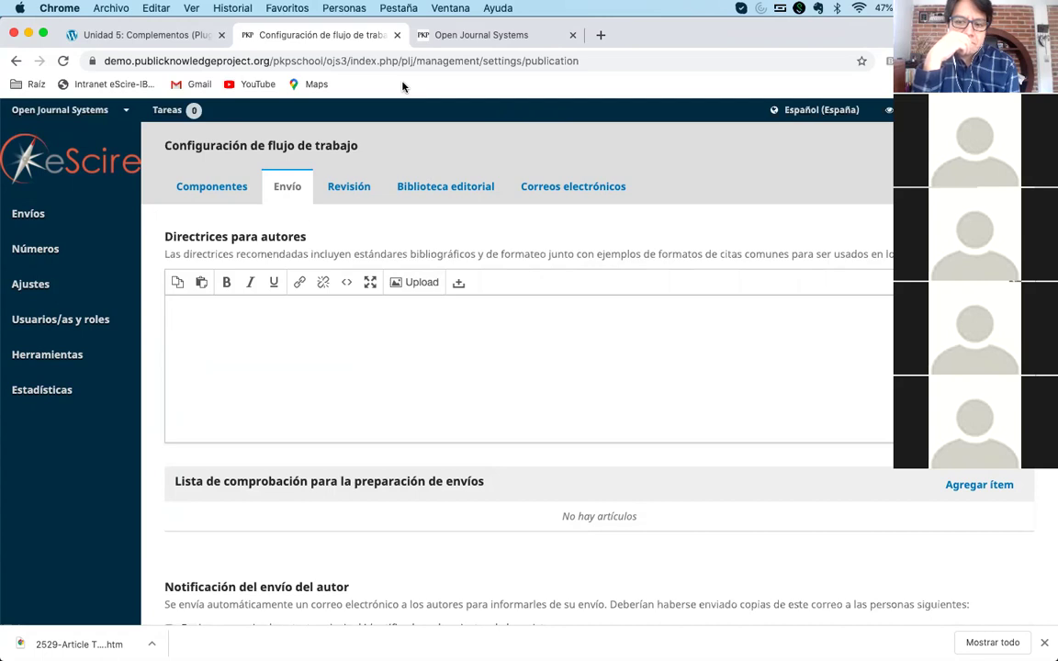
# - Open the Biotecnia journal's statistics page in a new tab and examine its monthly downloads and visits chart
pyautogui.click(599, 37)
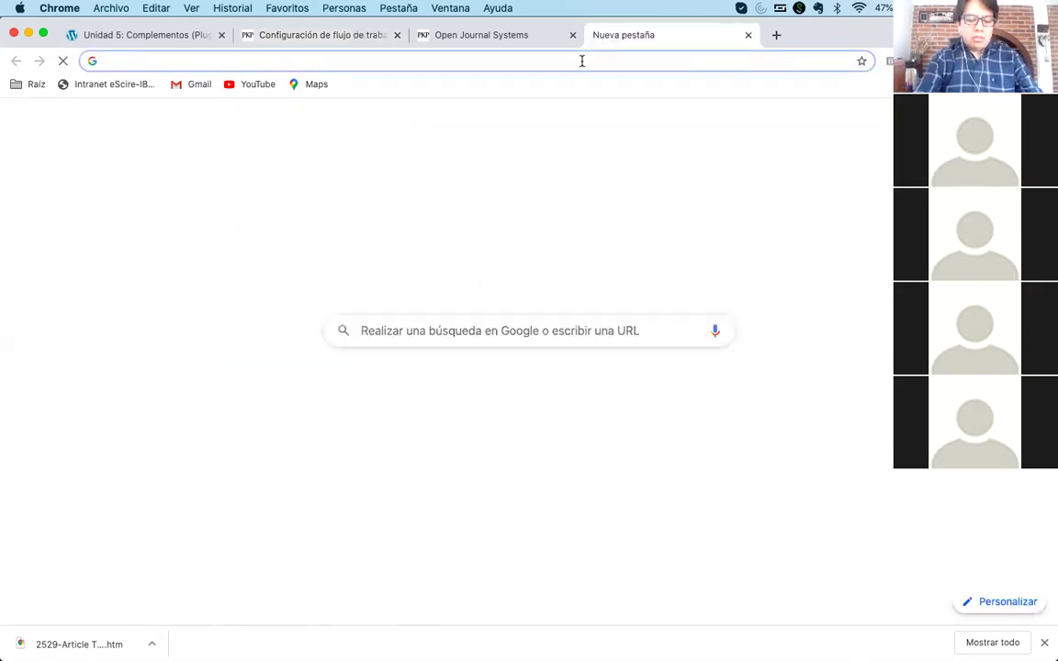
pyautogui.write('biot')
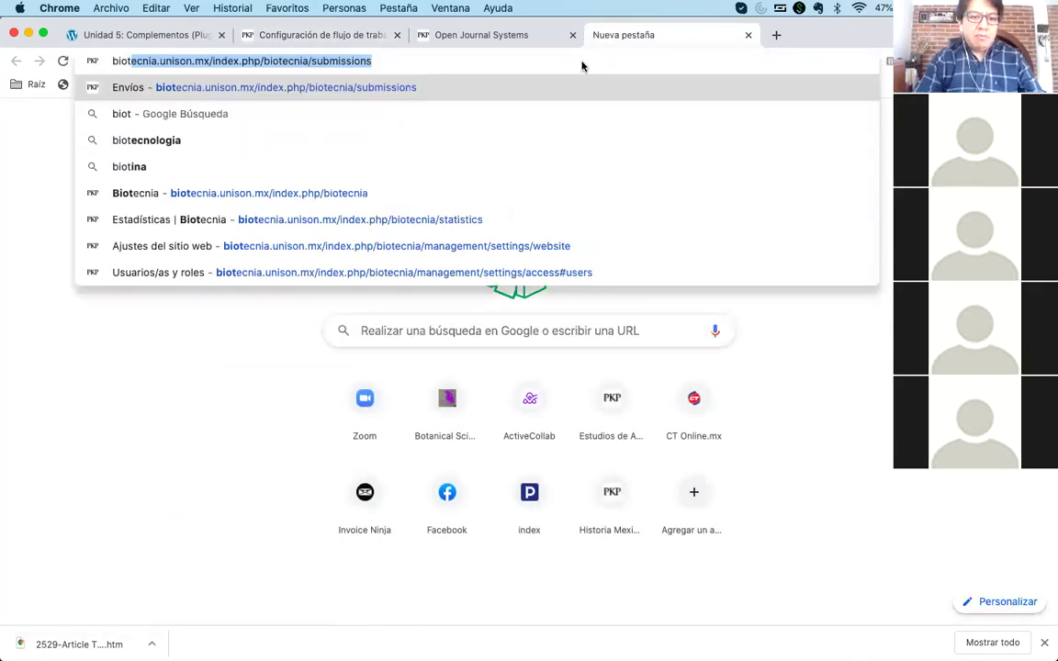
pyautogui.press('Down')
pyautogui.press('Down')
pyautogui.press('Down')
pyautogui.press('Down')
pyautogui.press('Down')
pyautogui.press('Return')
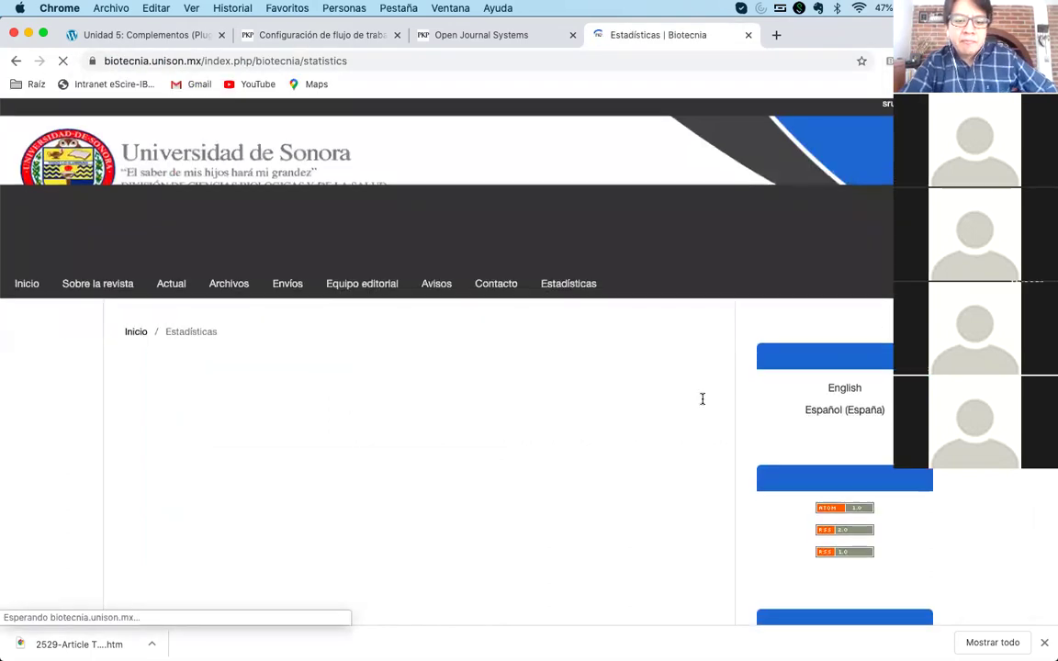
pyautogui.scroll(-2, 702, 398)
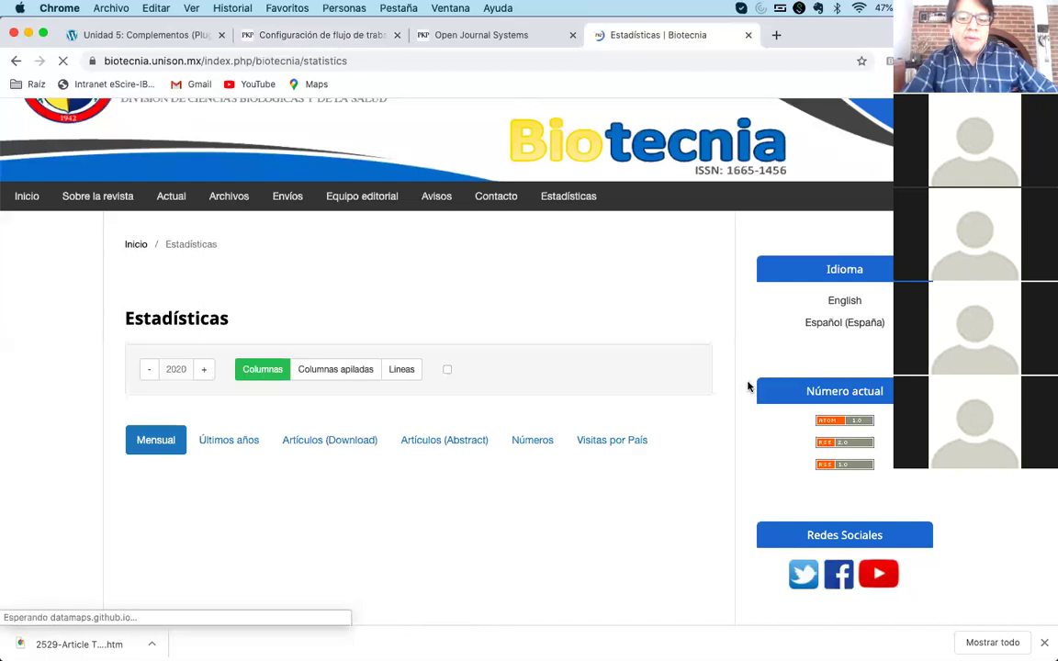
pyautogui.scroll(-2, 746, 388)
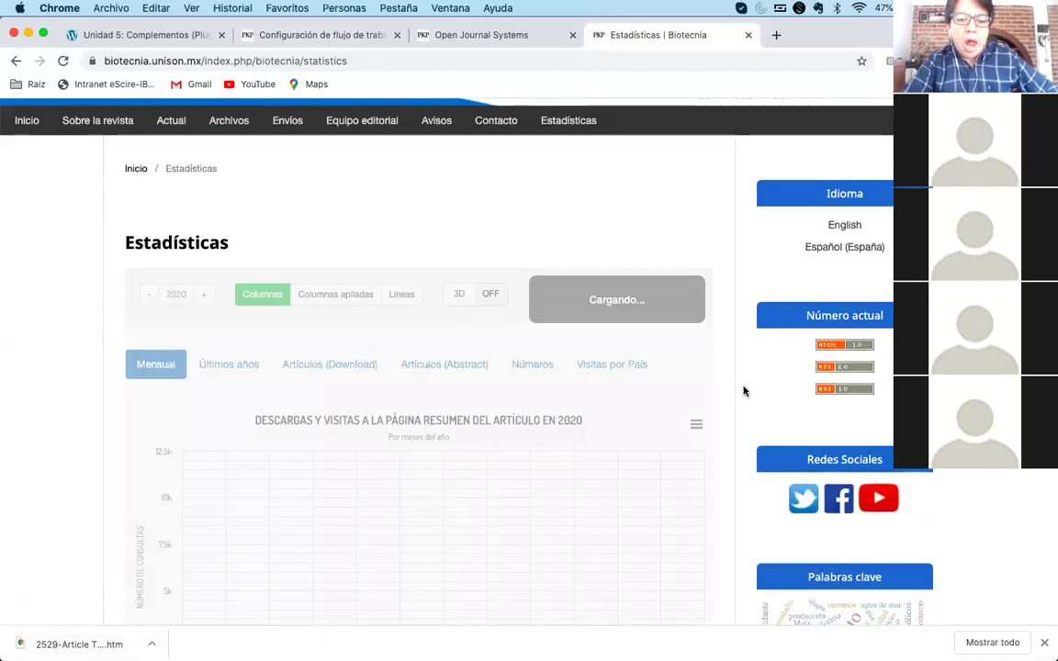
pyautogui.scroll(-4, 744, 391)
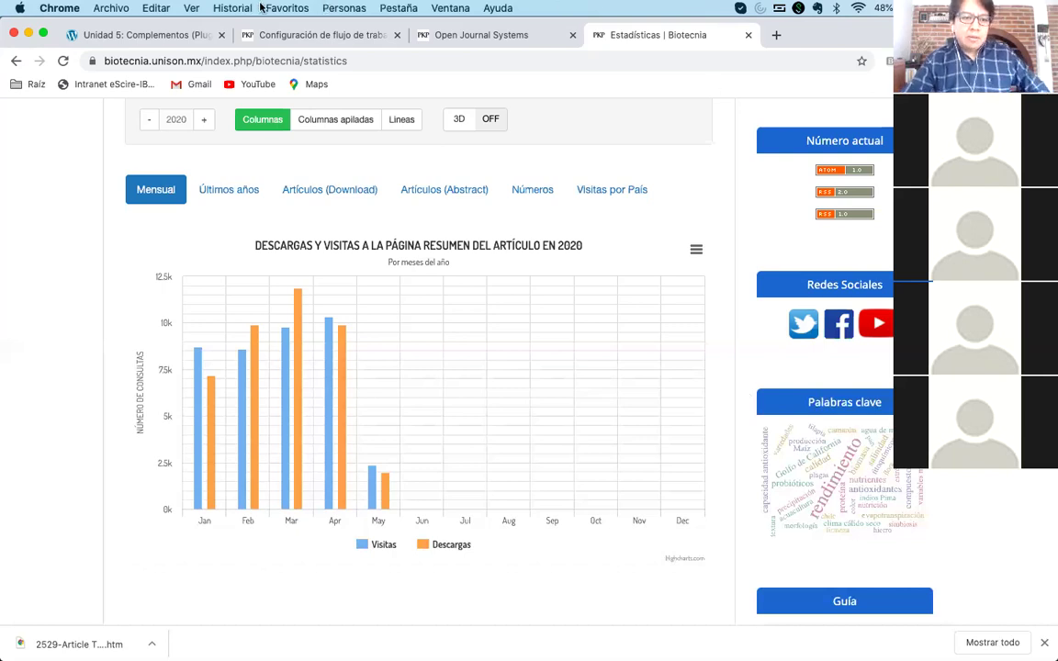
# - Close the Biotecnia statistics tab and mark the course's Unidad 5: Complementos (Plugins) as complete
pyautogui.click(118, 34)
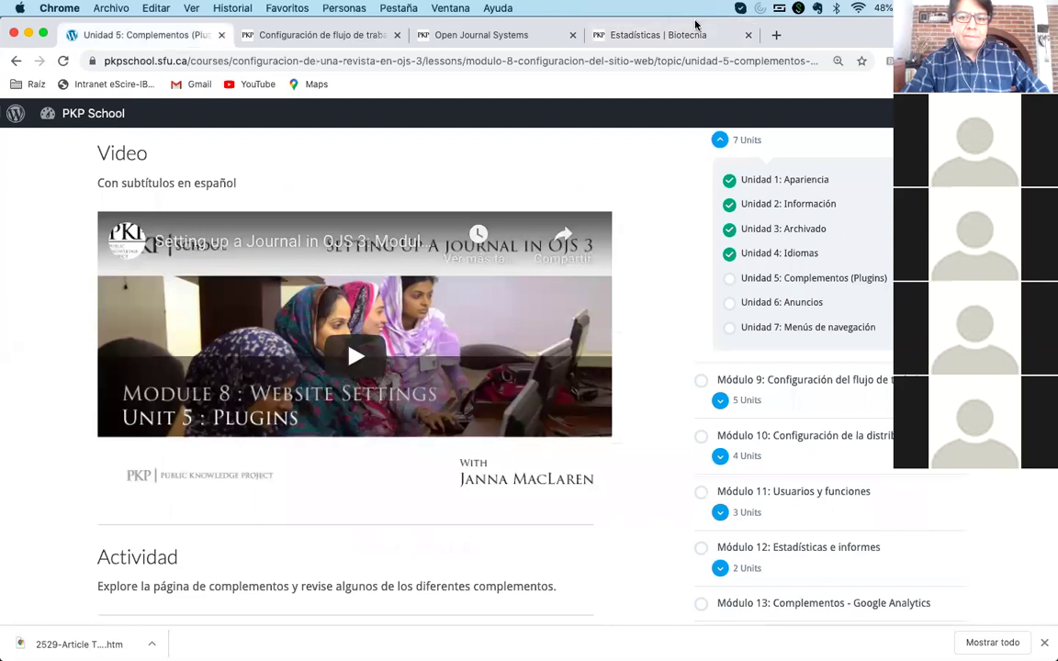
pyautogui.click(745, 35)
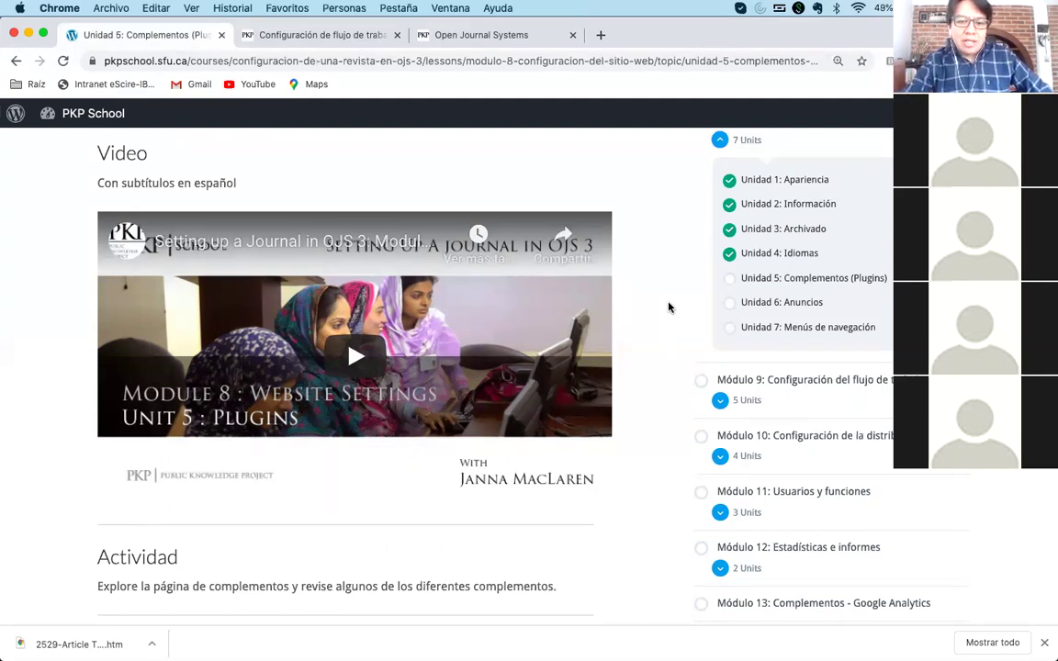
pyautogui.scroll(-5, 669, 306)
pyautogui.scroll(-2, 668, 307)
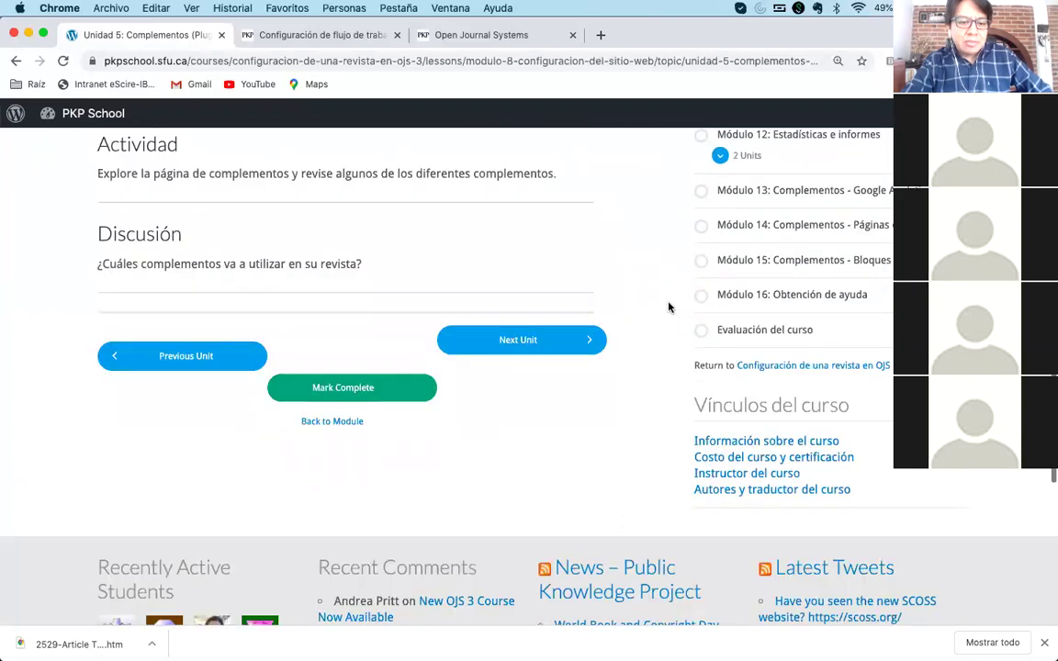
pyautogui.click(344, 389)
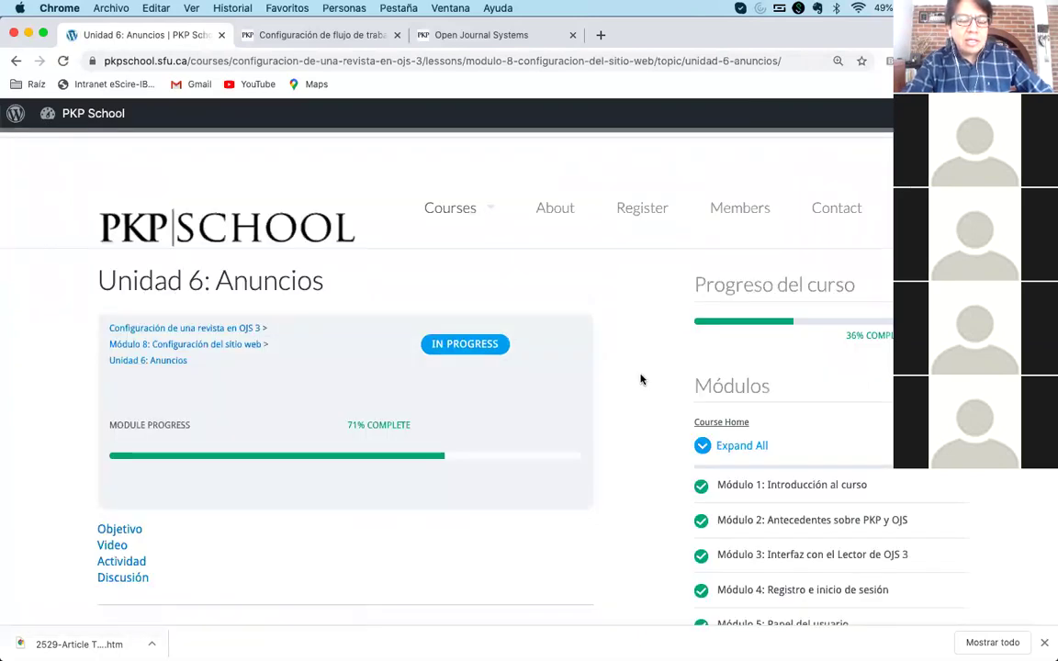
# - Look through the Unidad 6: Anuncios page, from its objective and video to the activity and discussion sections
pyautogui.scroll(-5, 641, 379)
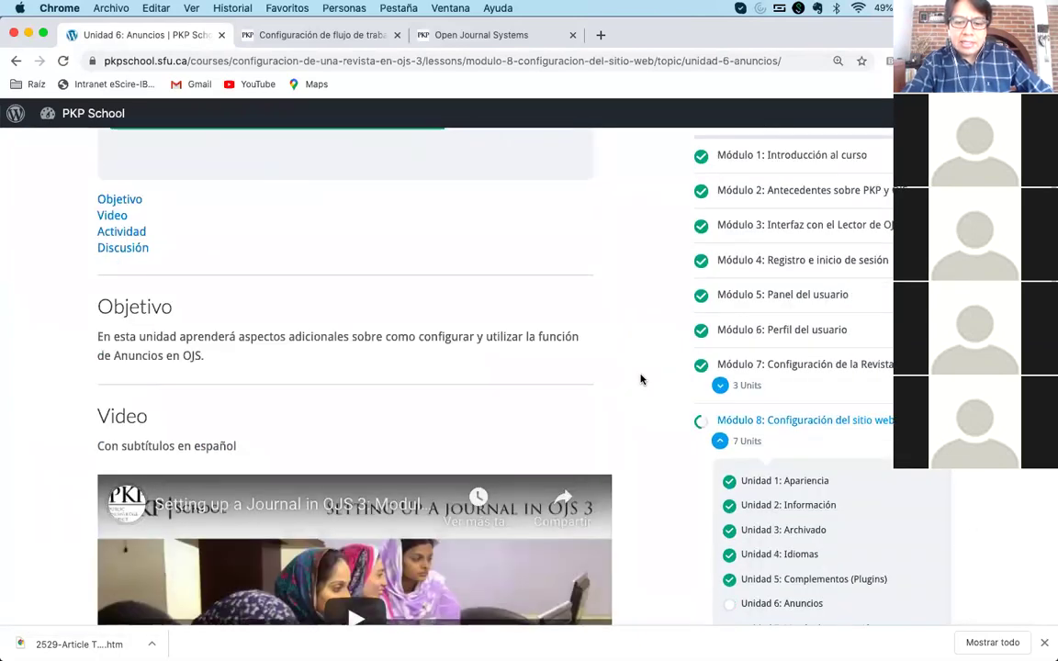
pyautogui.scroll(-3, 641, 379)
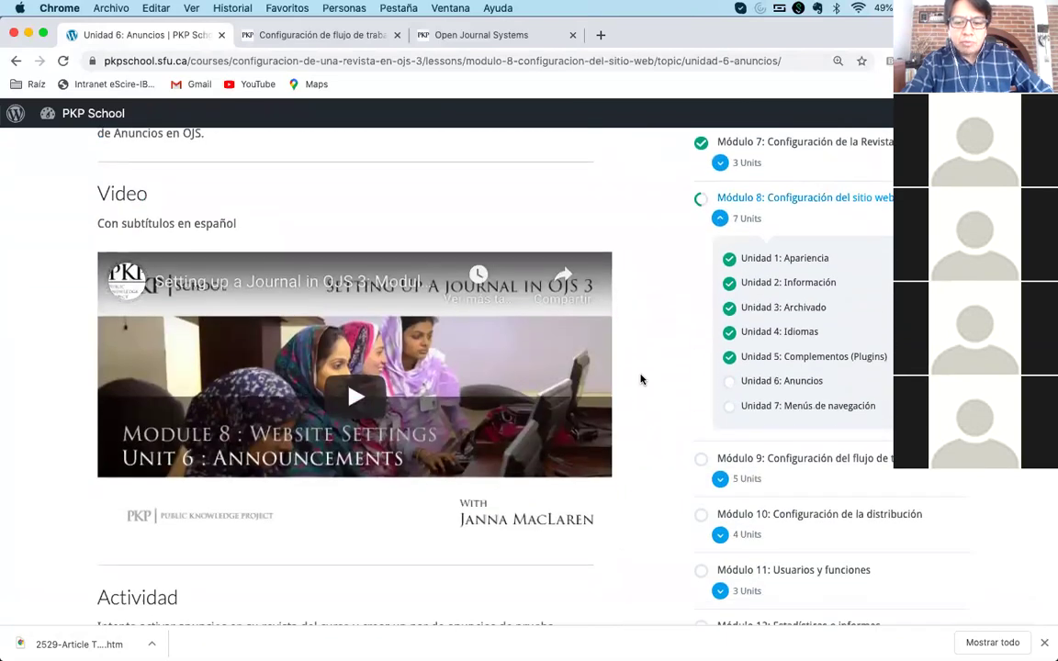
pyautogui.scroll(-1, 641, 380)
pyautogui.scroll(10, 661, 349)
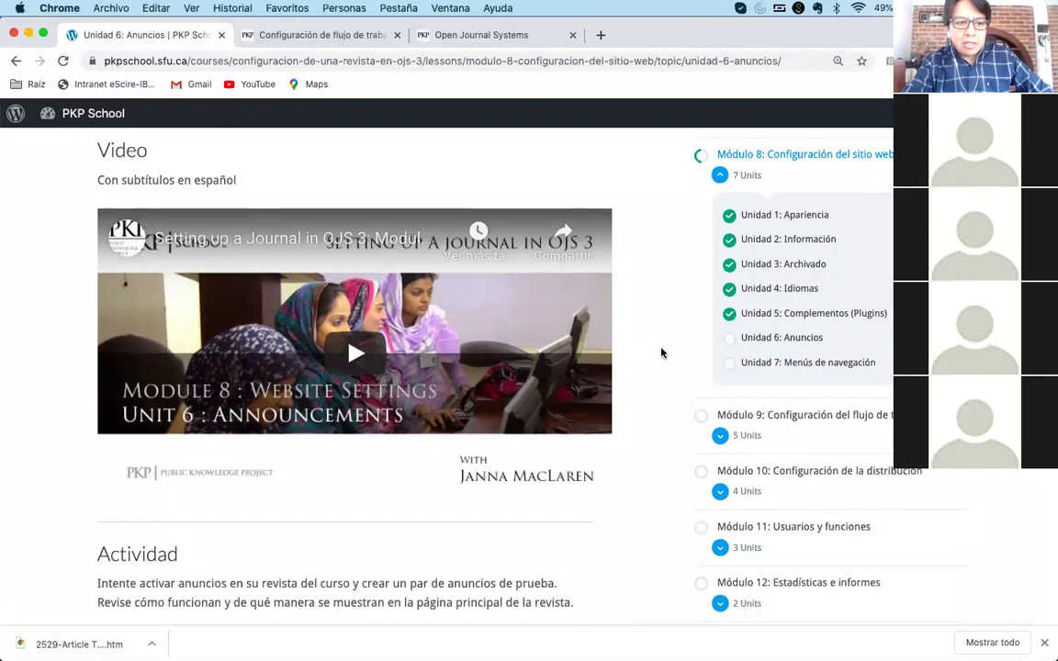
pyautogui.scroll(-8, 661, 352)
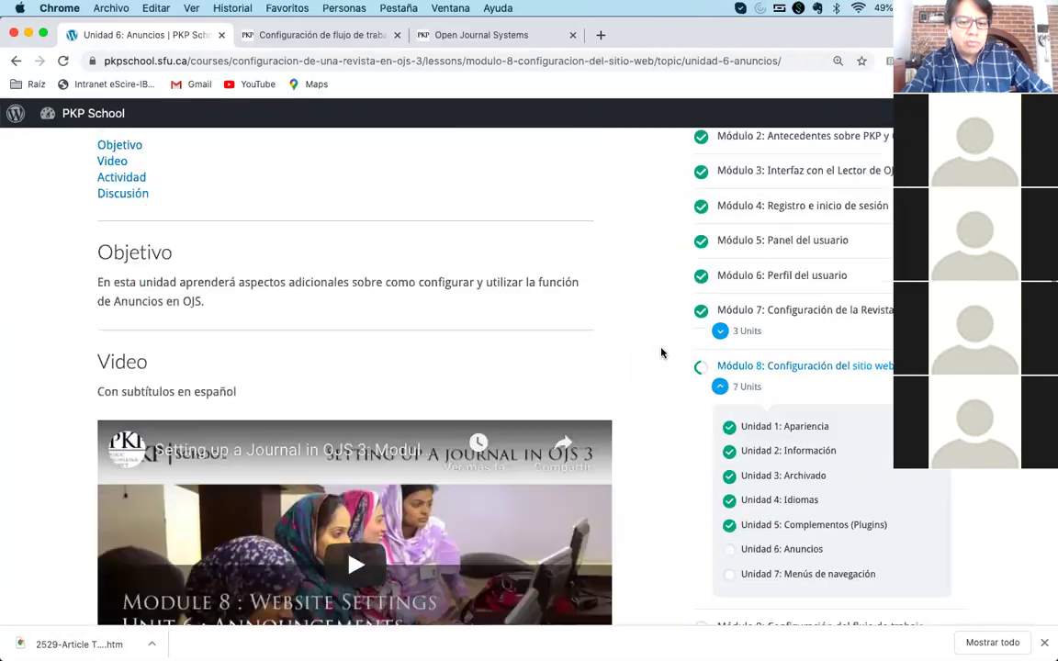
pyautogui.scroll(-2, 661, 352)
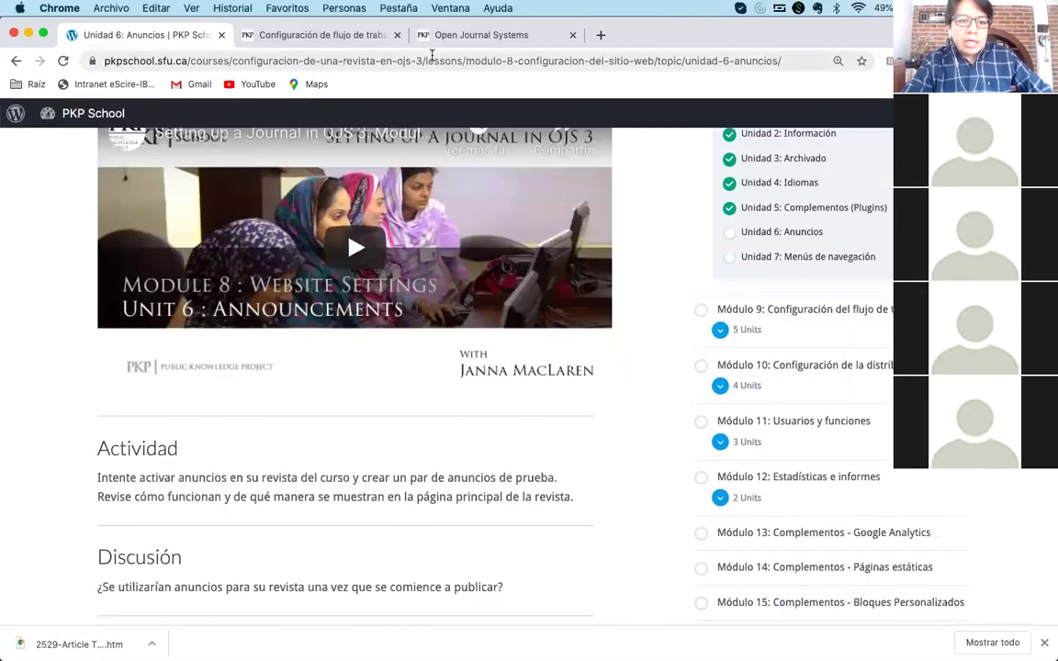
# - Open the demo journal's public site in a new tab from its administration page and view the home page
pyautogui.click(274, 35)
pyautogui.click(115, 35)
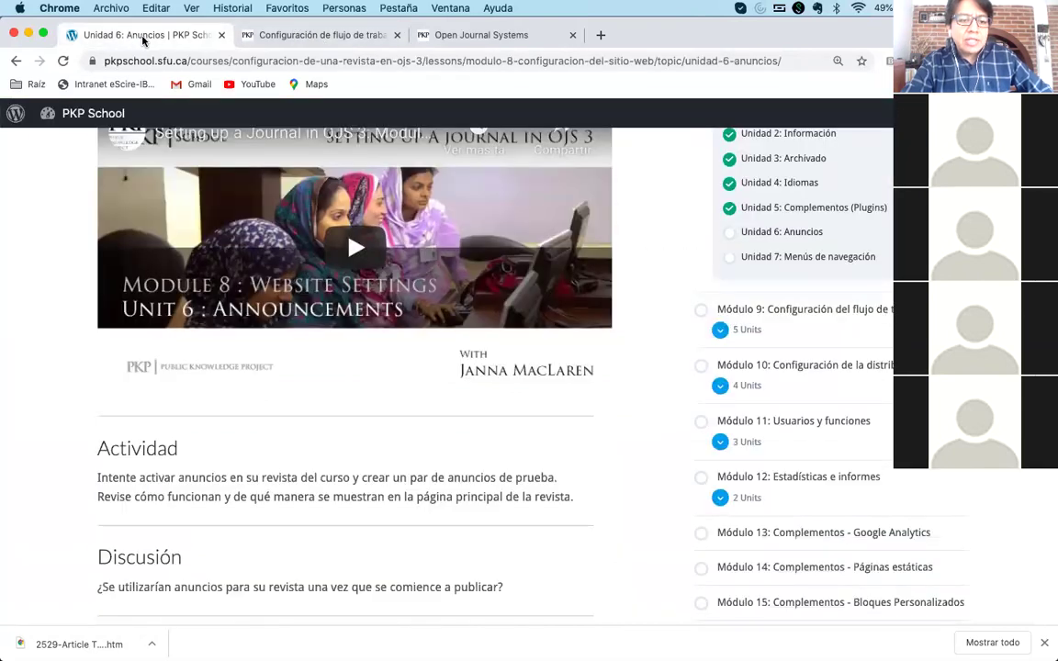
pyautogui.click(273, 35)
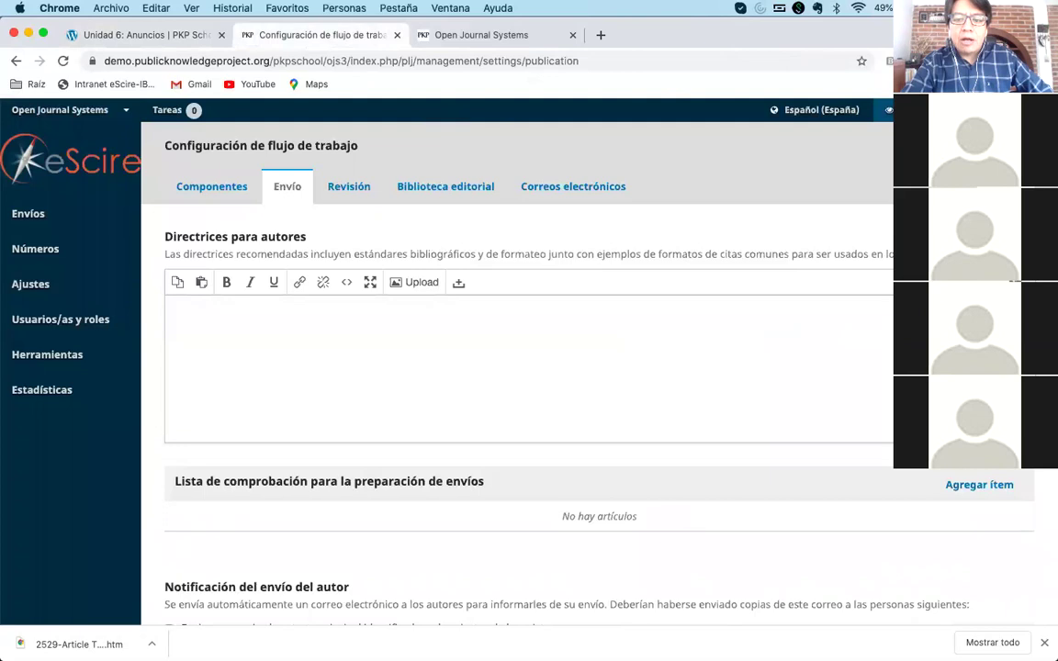
pyautogui.rightClick(888, 111)
pyautogui.click(883, 113)
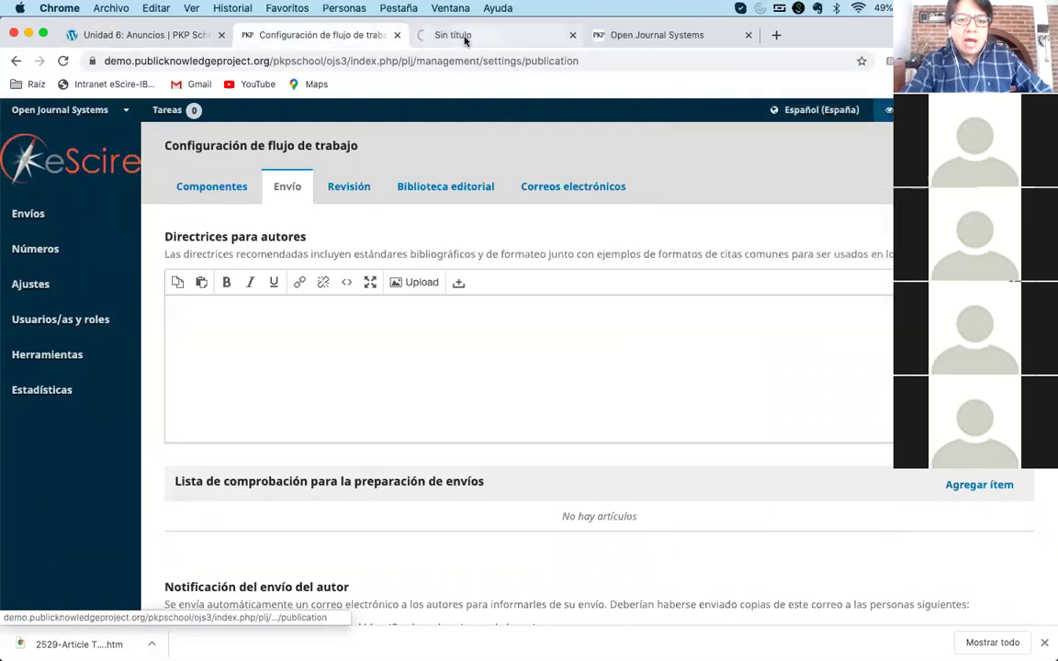
pyautogui.click(464, 36)
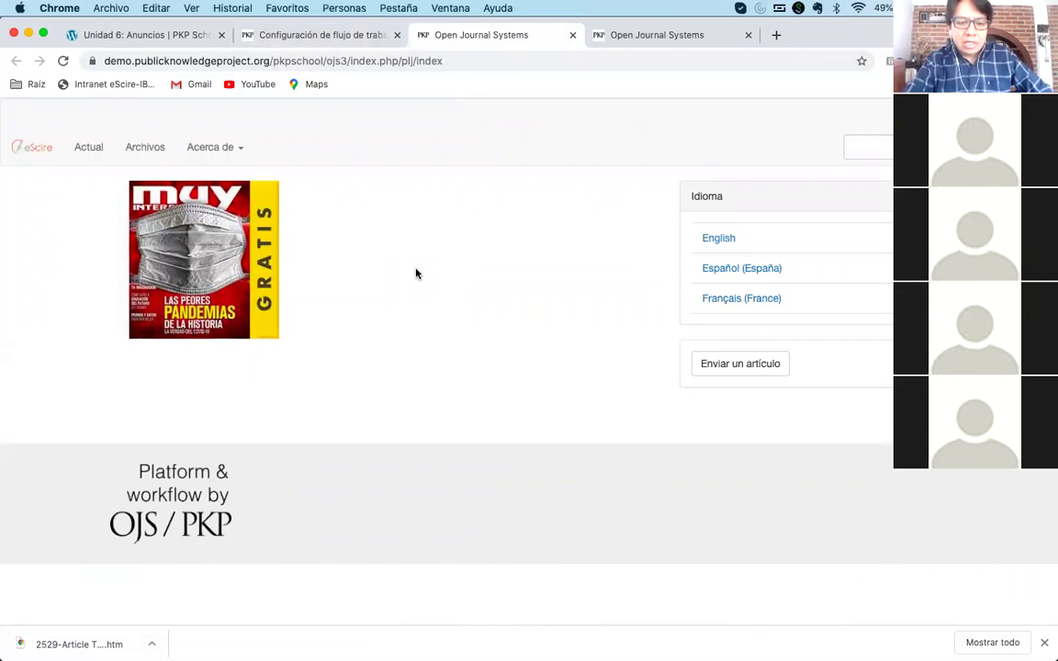
# - Return to the Anuncios unit, play its video, skip ahead and pause at the Announcements part of the website settings
pyautogui.click(368, 37)
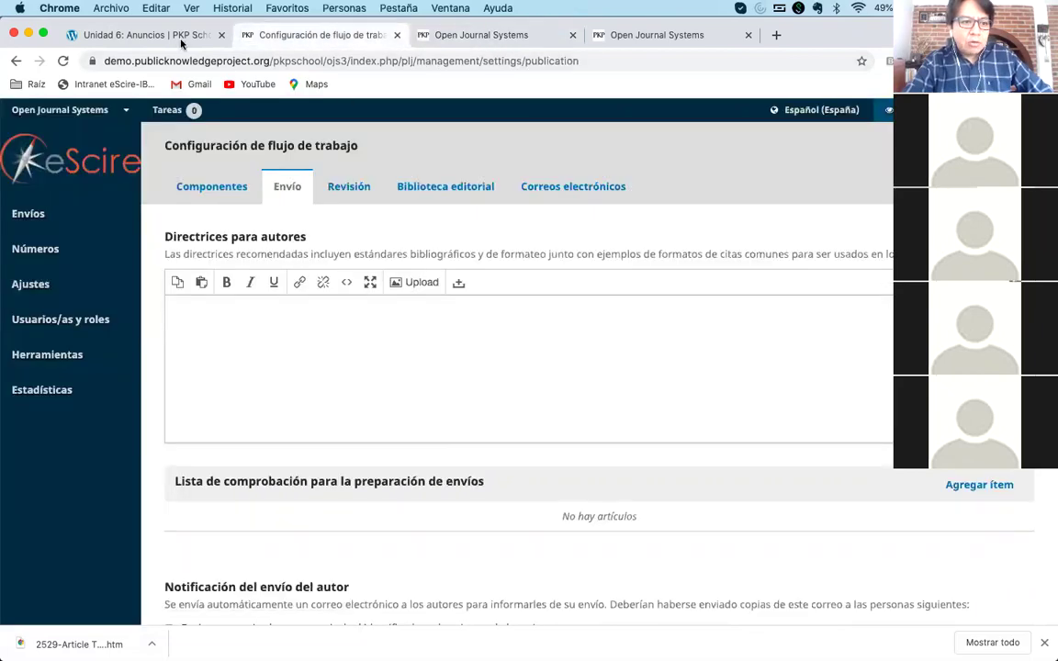
pyautogui.click(136, 35)
pyautogui.scroll(5, 83, 441)
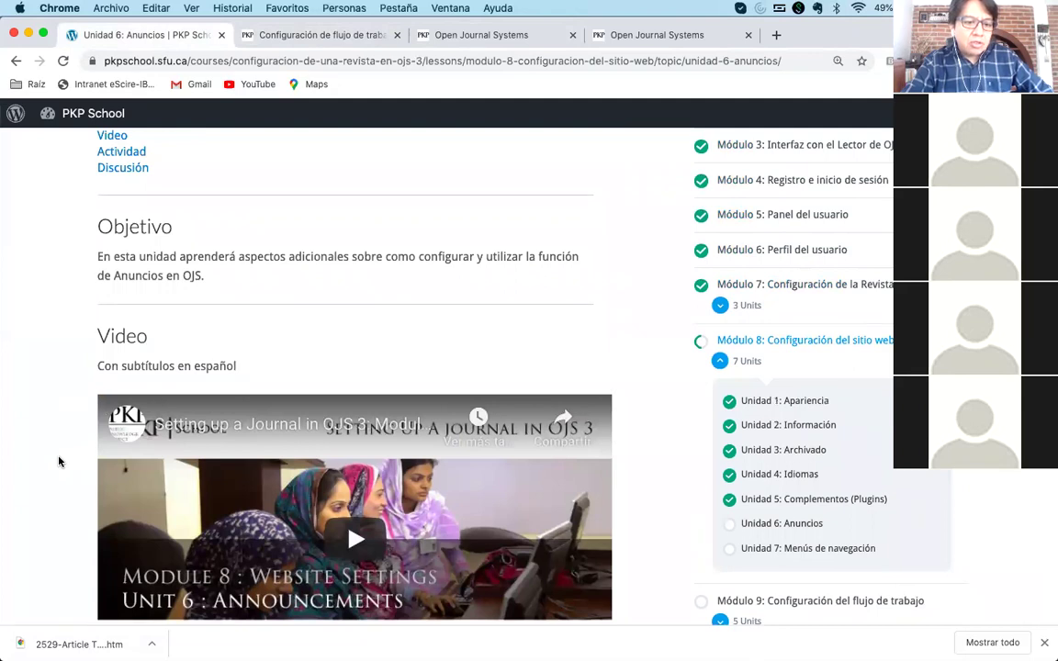
pyautogui.scroll(-5, 59, 460)
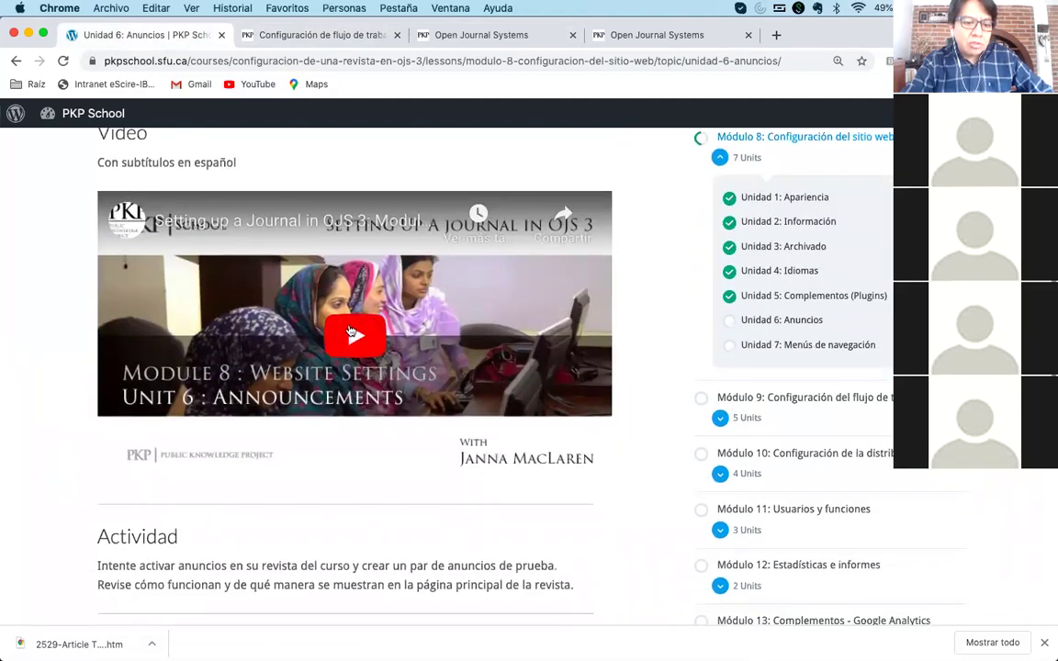
pyautogui.click(351, 374)
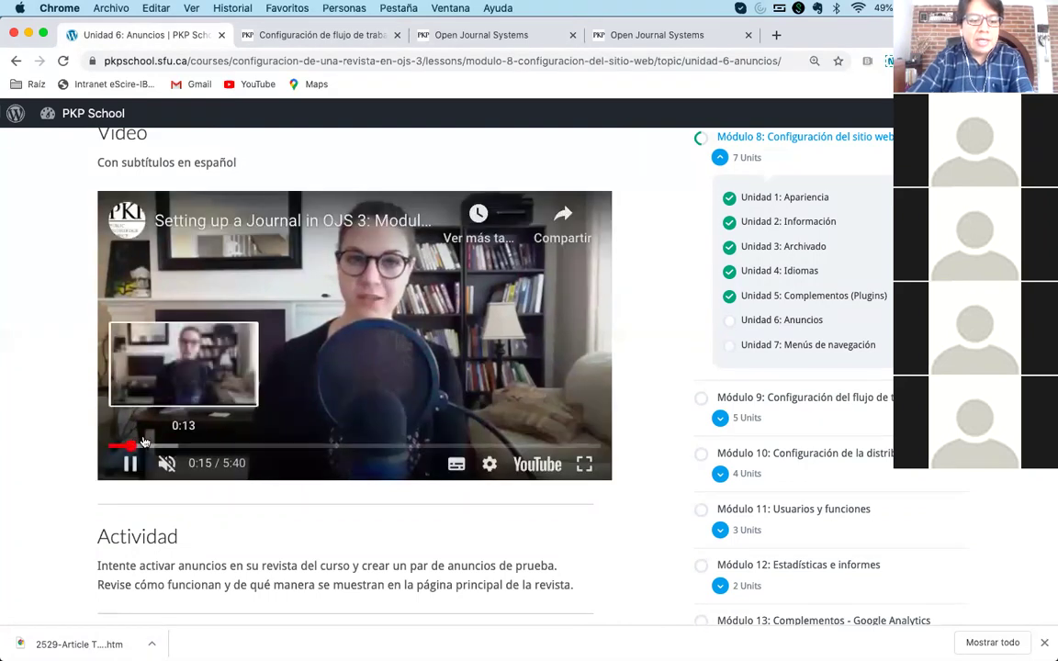
pyautogui.click(154, 446)
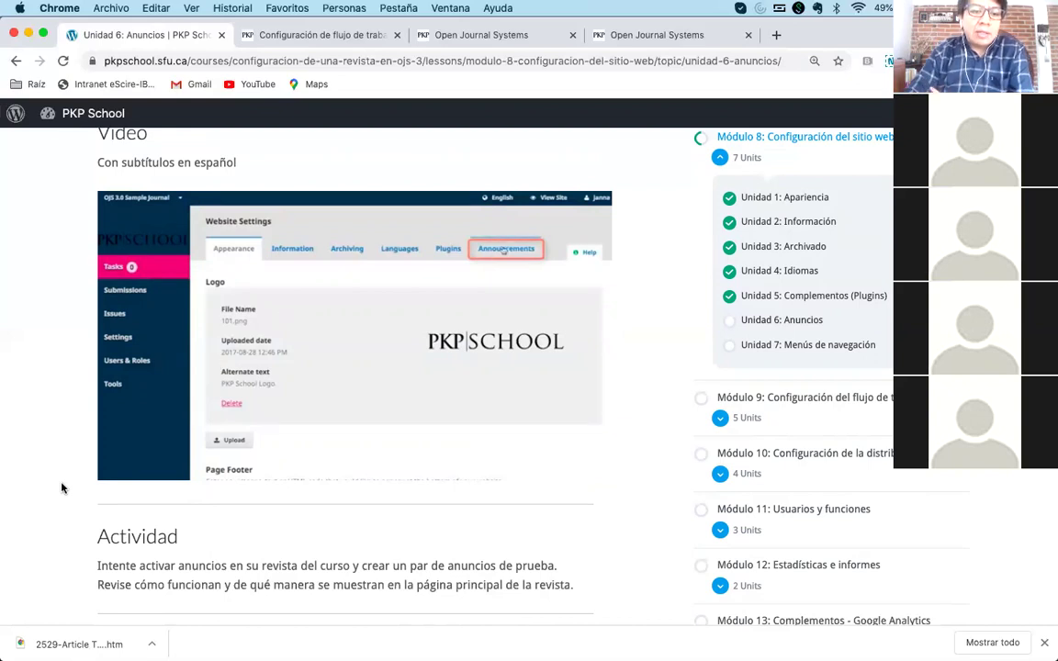
pyautogui.click(131, 475)
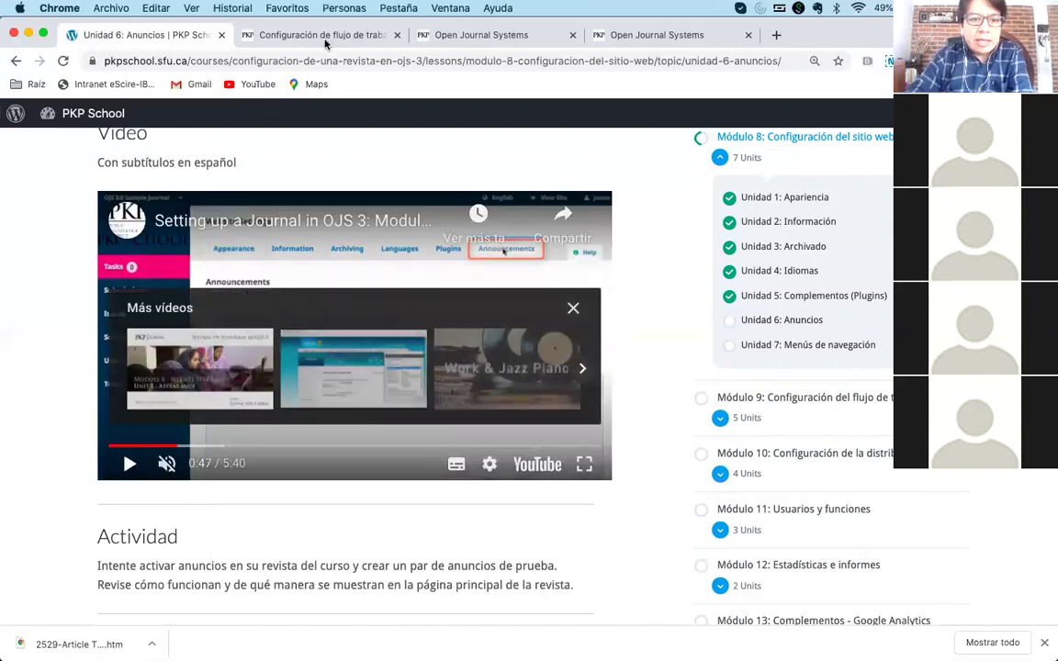
# - Open the announcements (Avisos) section of the demo journal's website settings
pyautogui.click(317, 35)
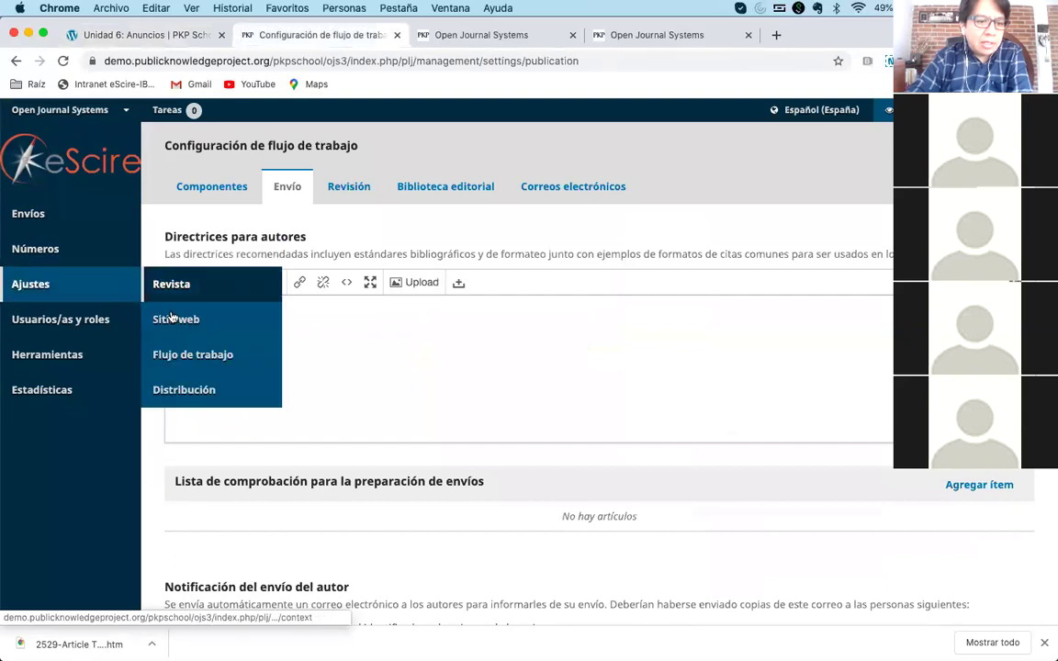
pyautogui.click(174, 315)
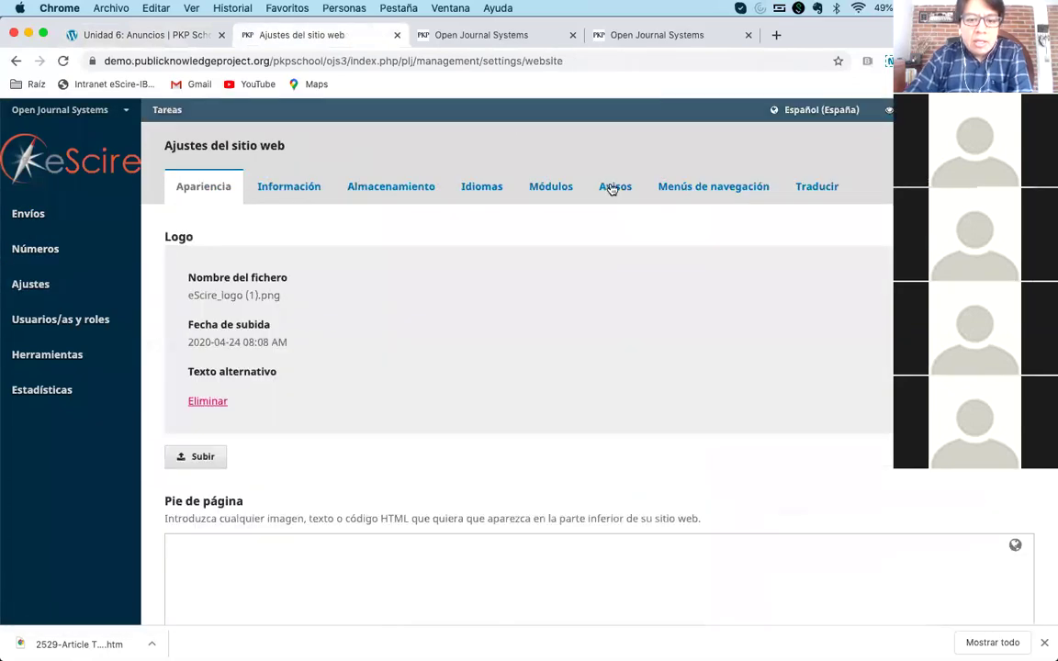
pyautogui.click(609, 189)
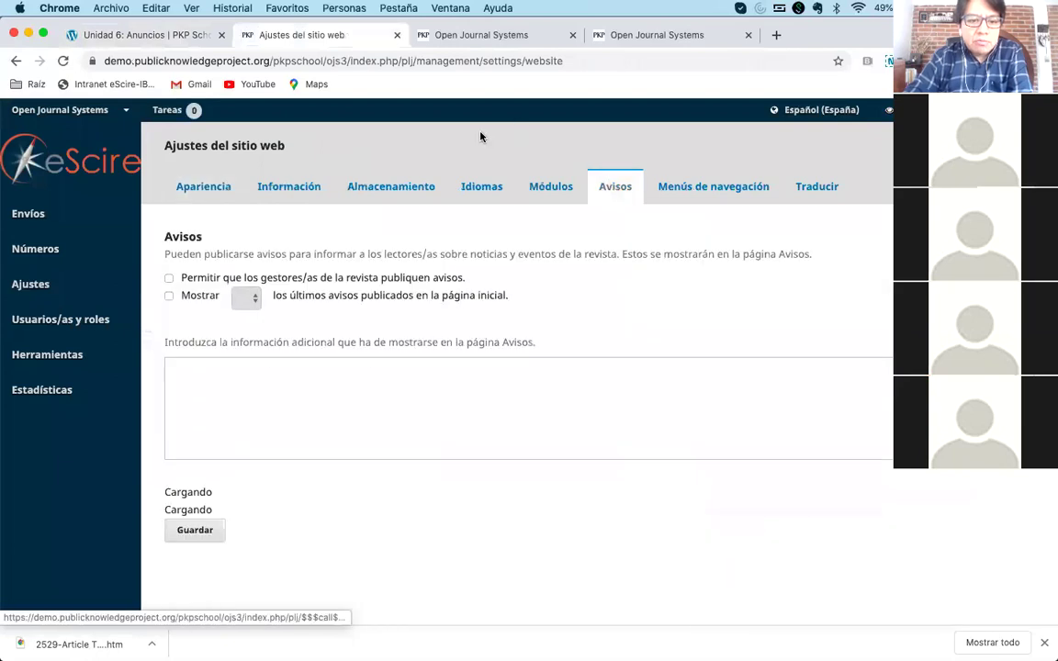
pyautogui.scroll(-1, 484, 268)
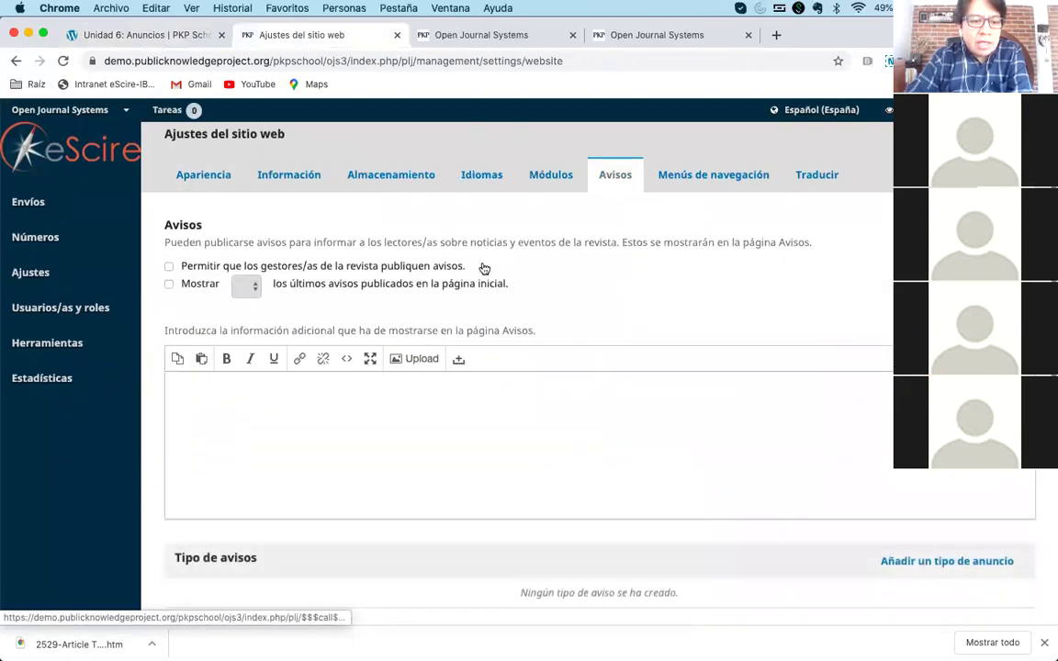
# - Allow journal managers to publish announcements and show the 3 latest announcements on the home page
pyautogui.click(169, 267)
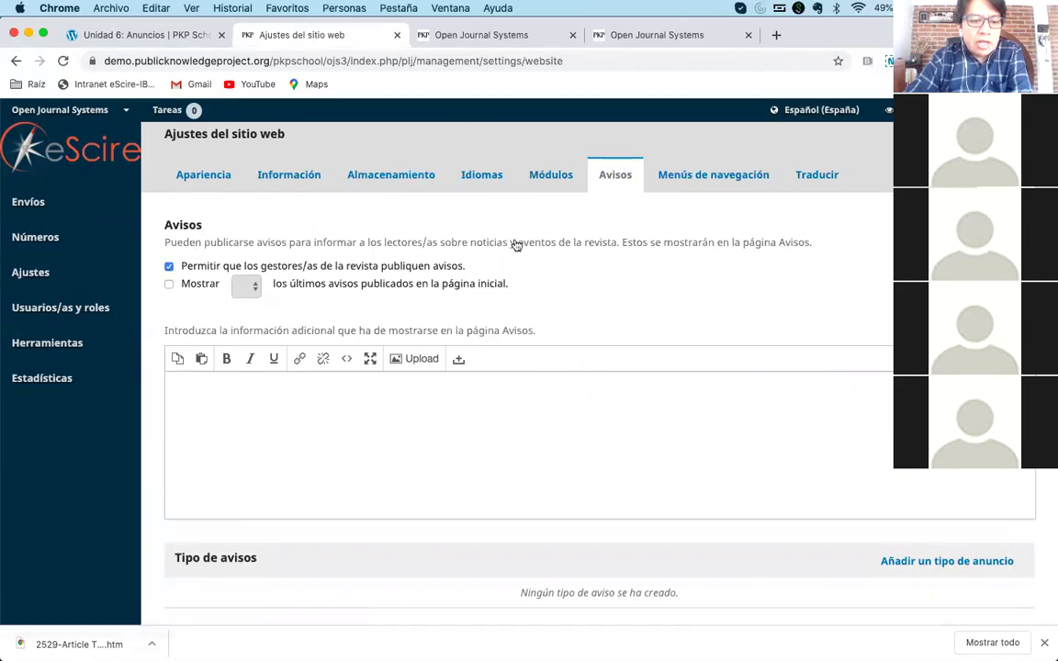
pyautogui.scroll(-2, 554, 268)
pyautogui.click(169, 237)
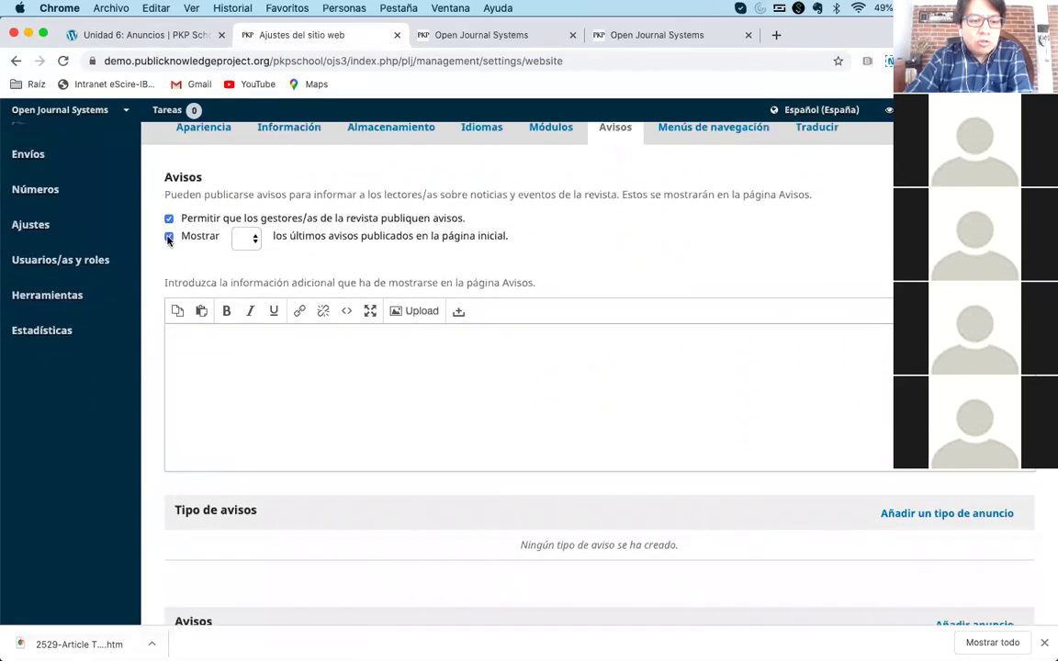
pyautogui.click(247, 238)
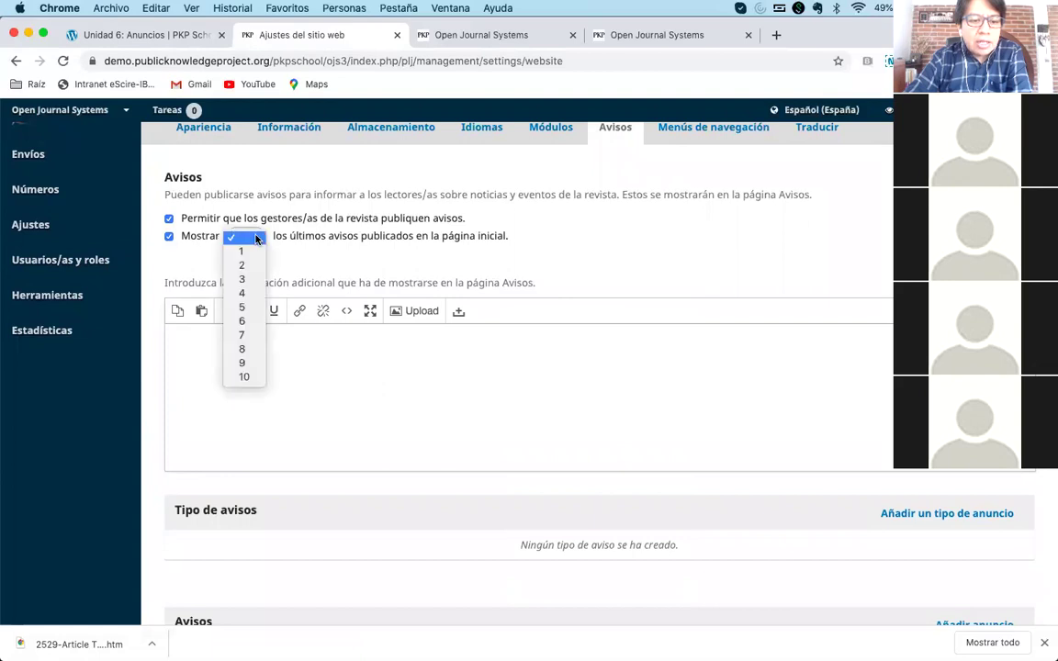
pyautogui.click(242, 278)
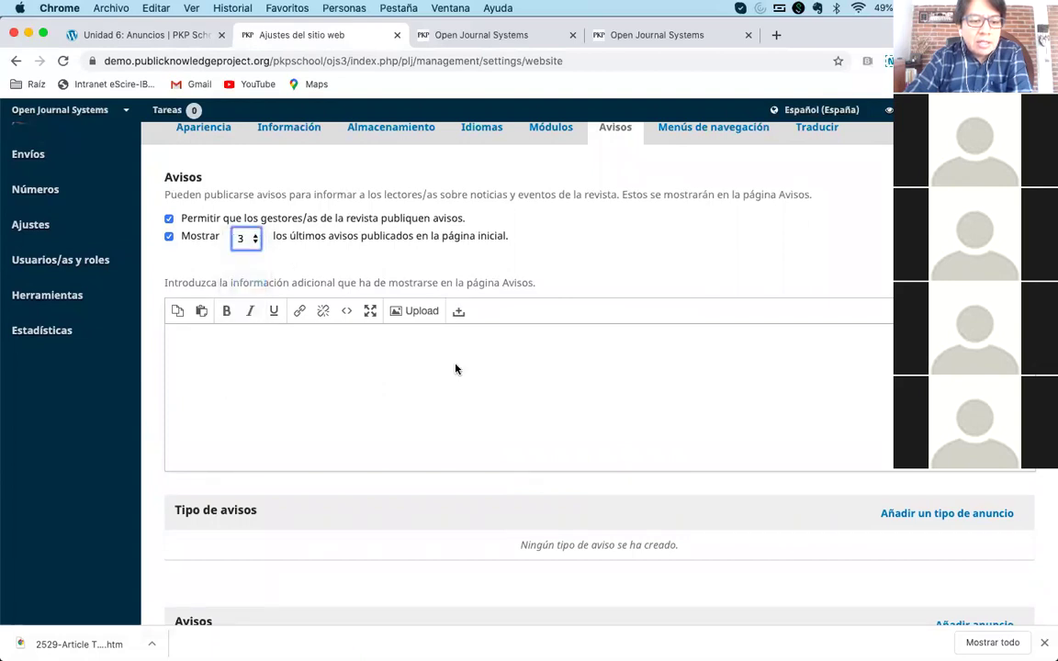
# - Review the additional information, announcement type and announcement list sections, and save the announcement settings
pyautogui.scroll(-1, 445, 395)
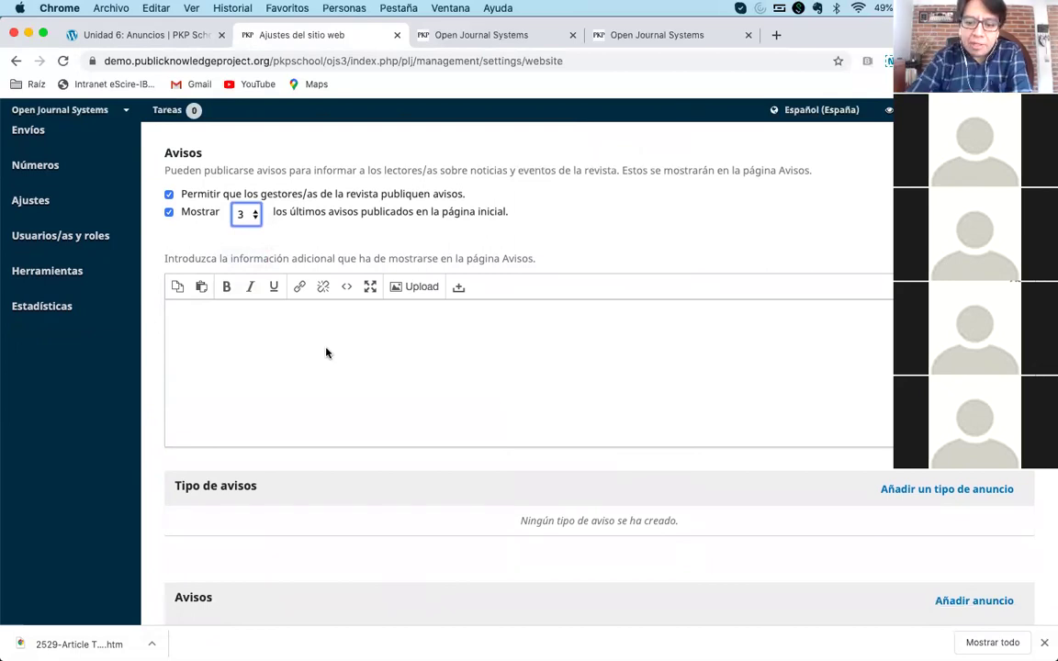
pyautogui.scroll(-5, 382, 350)
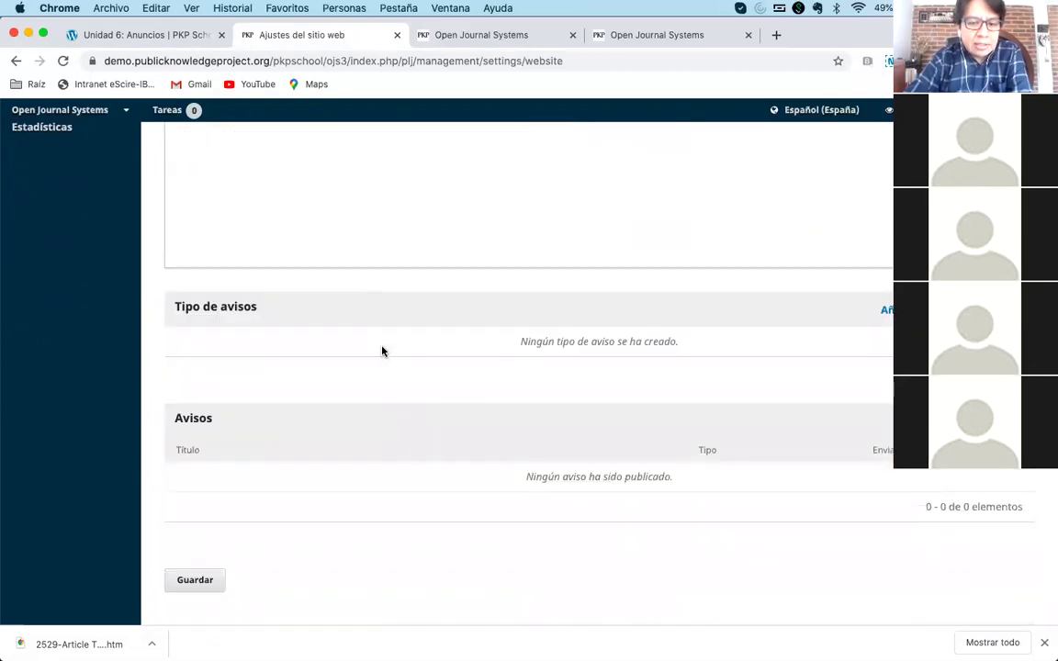
pyautogui.scroll(6, 381, 349)
pyautogui.scroll(-8, 371, 380)
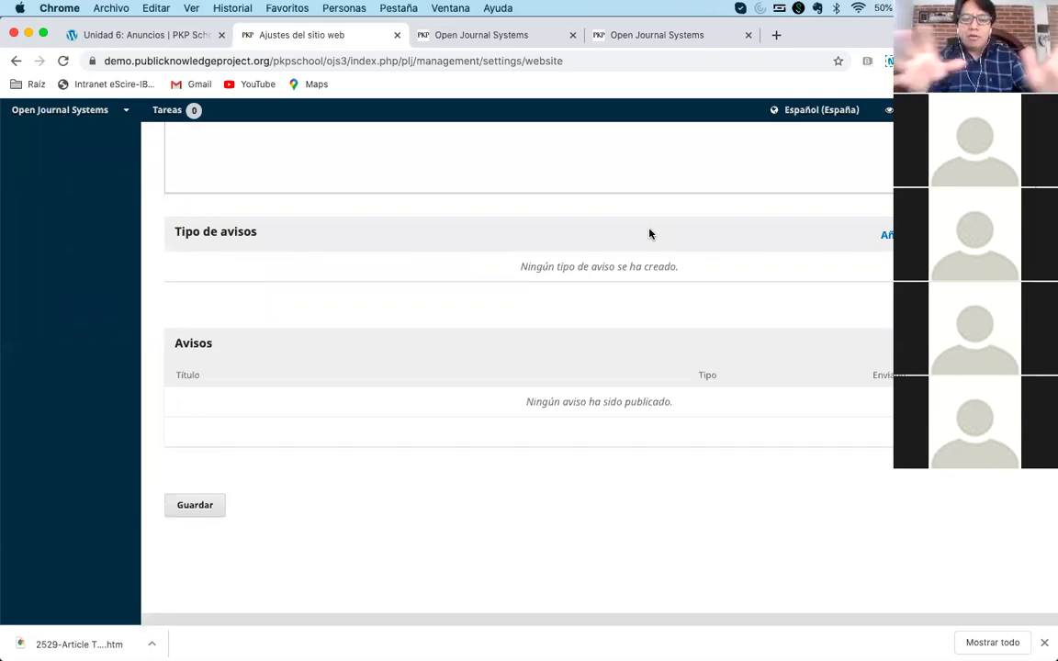
pyautogui.scroll(-2, 486, 265)
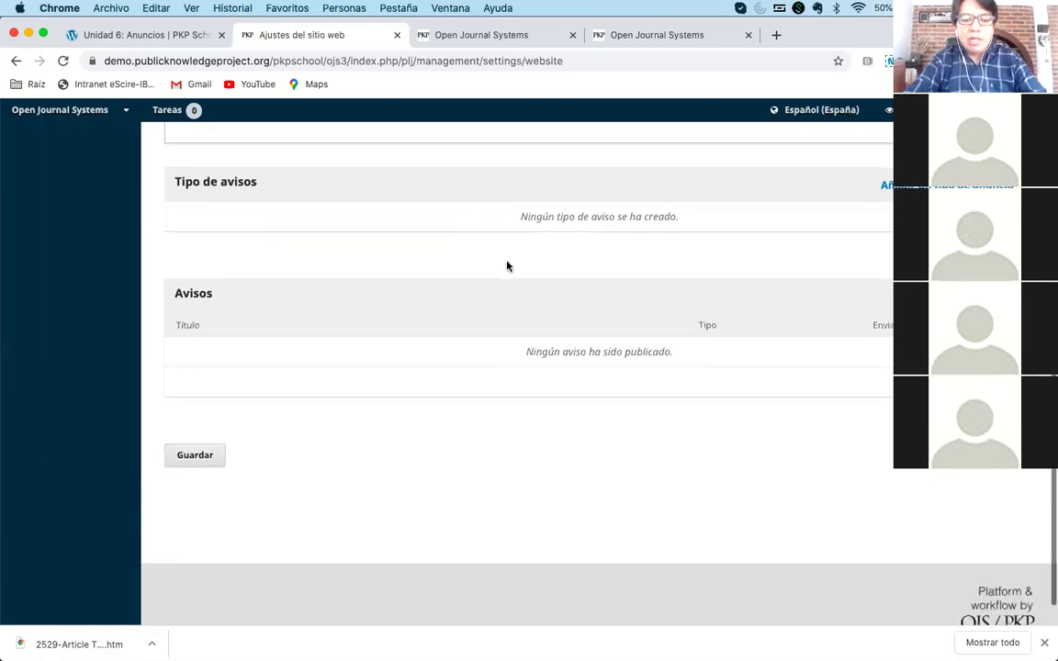
pyautogui.click(194, 457)
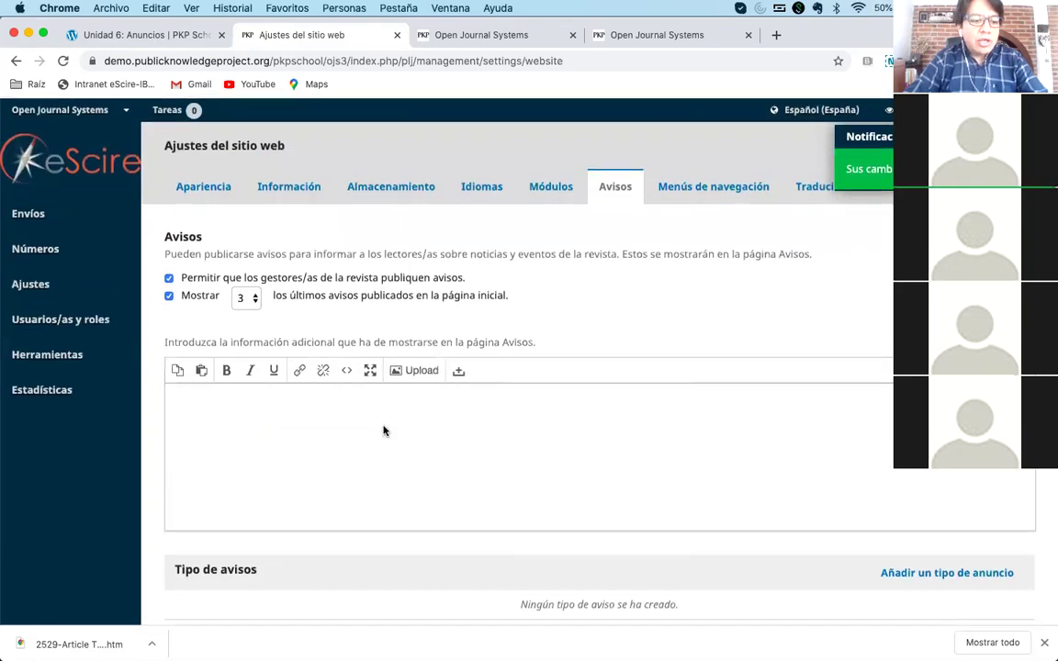
# - Reload the demo journal's public home page to check its navigation menu, and return to the website settings
pyautogui.click(440, 34)
pyautogui.press('super+r')
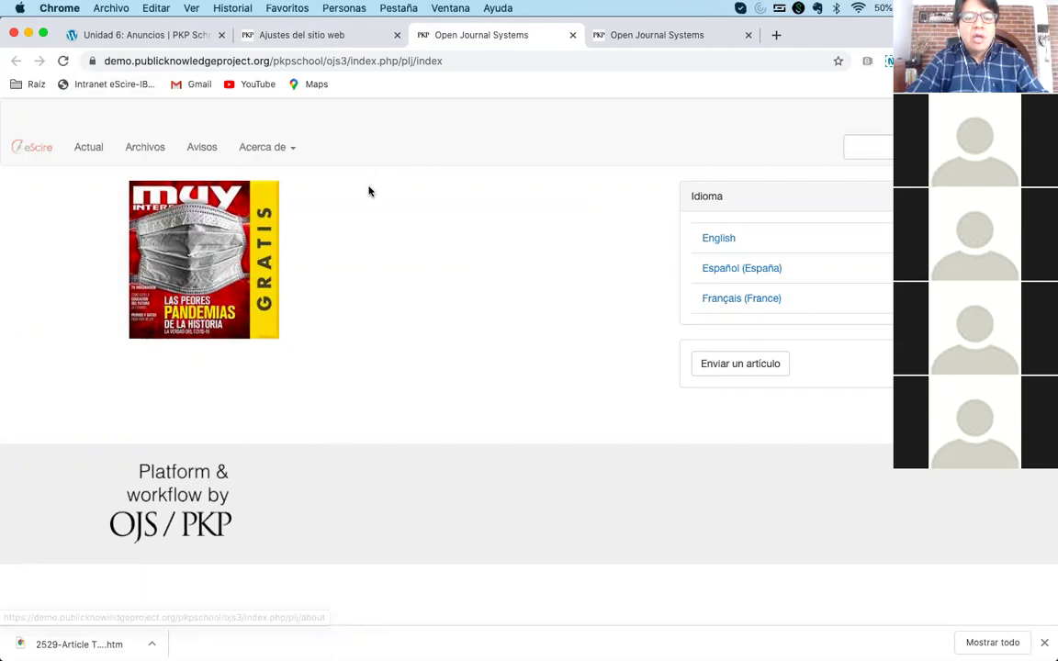
pyautogui.click(323, 36)
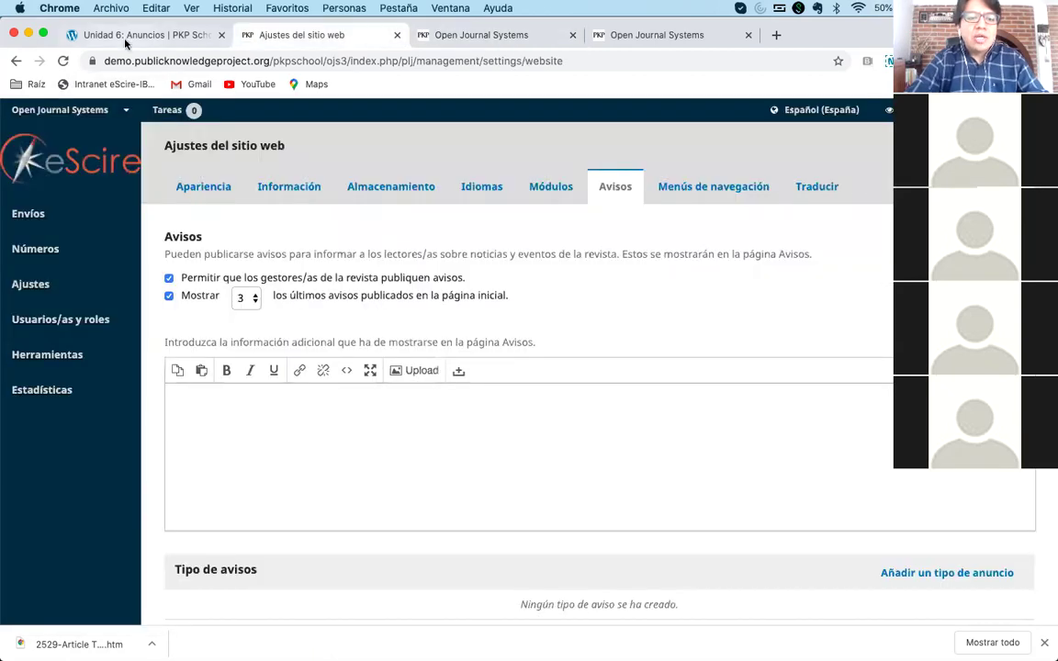
# - Resume the Anuncios unit video and skip through it to the part showing announcements on the journal home page, around 4:30
pyautogui.click(119, 35)
pyautogui.click(114, 431)
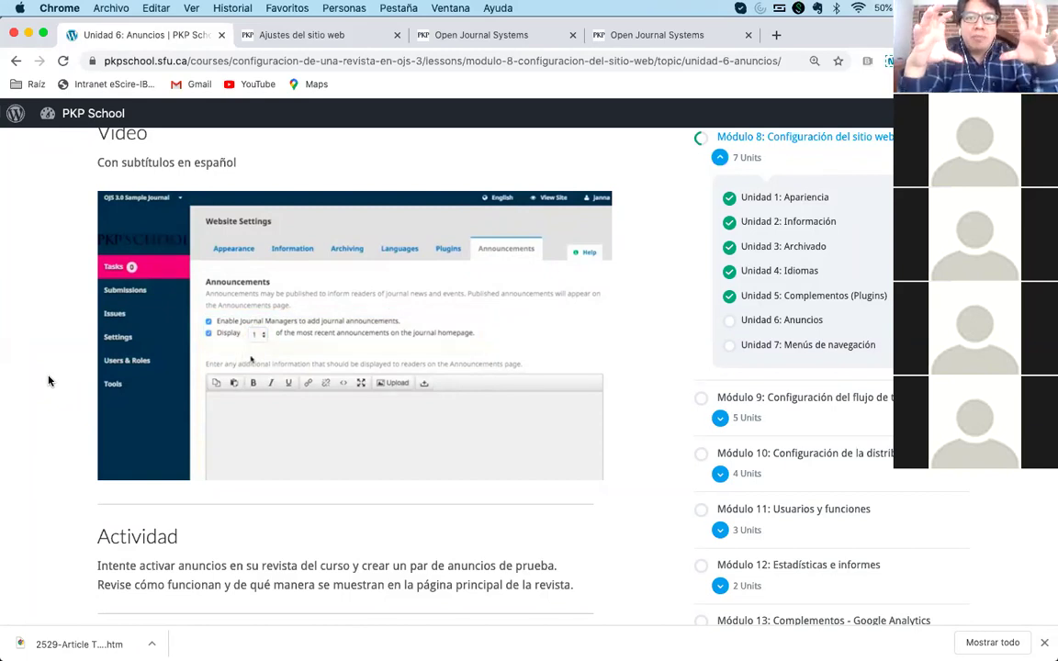
pyautogui.moveTo(230, 441)
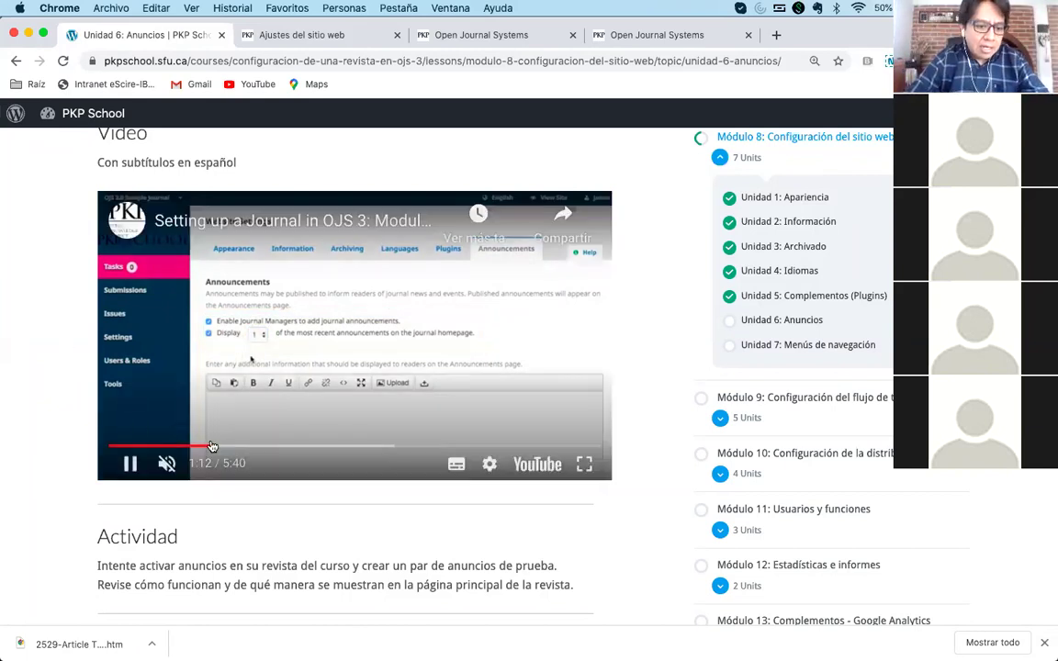
pyautogui.moveTo(243, 452); pyautogui.dragTo(269, 448)
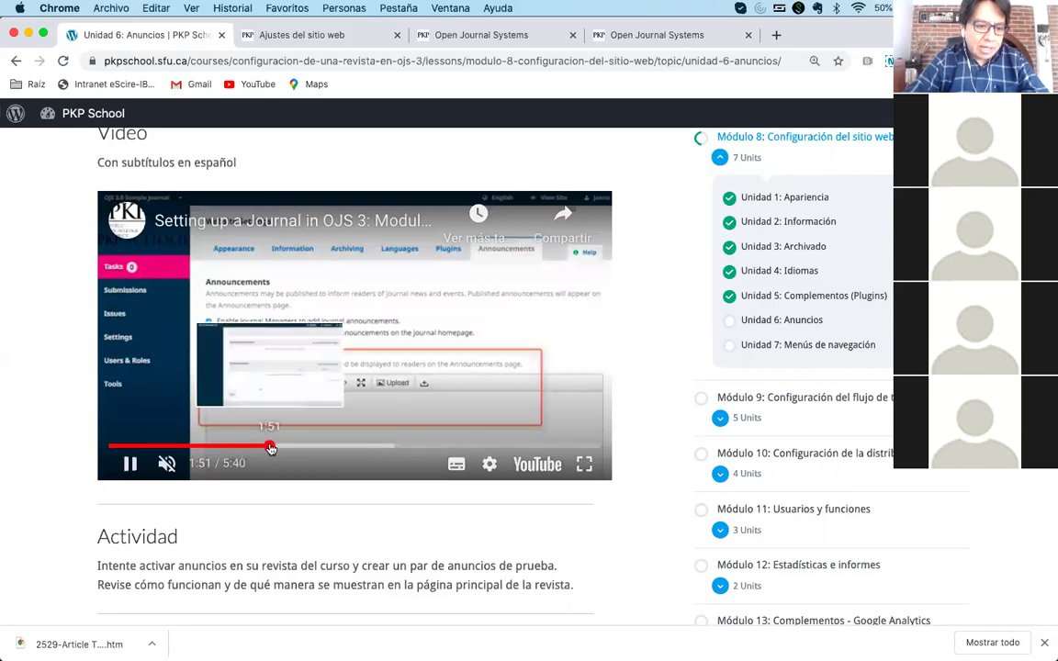
pyautogui.click(353, 448)
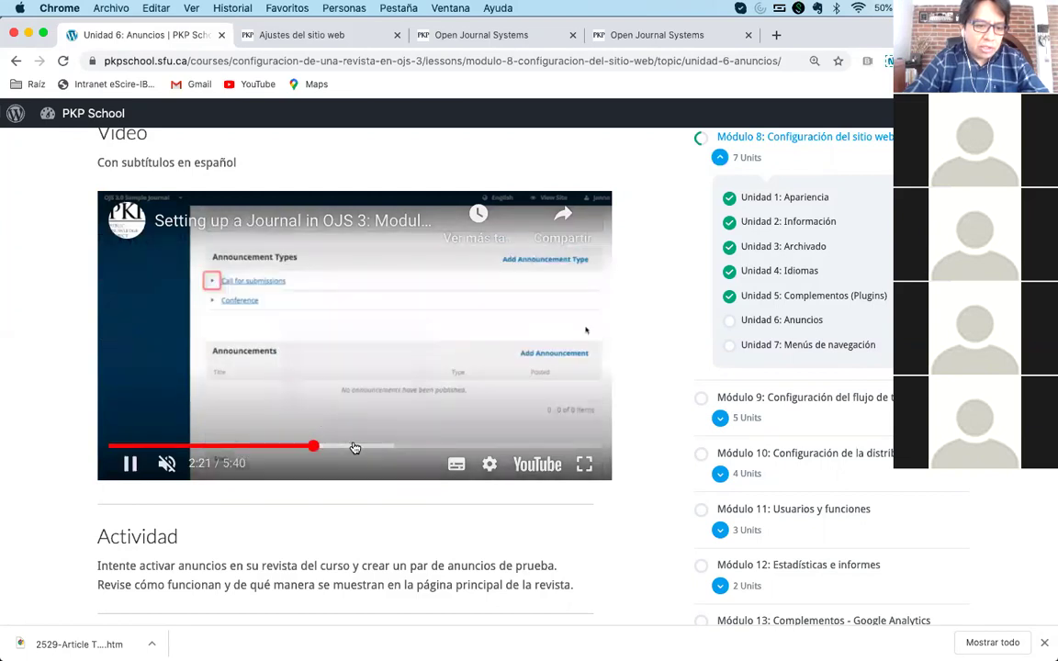
pyautogui.click(383, 447)
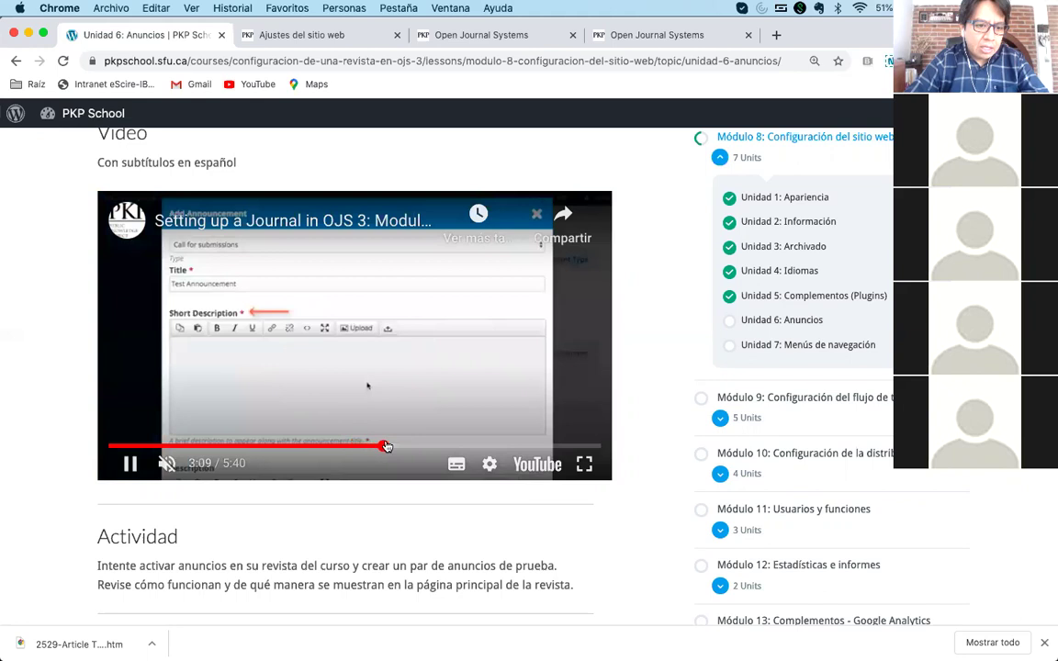
pyautogui.click(418, 447)
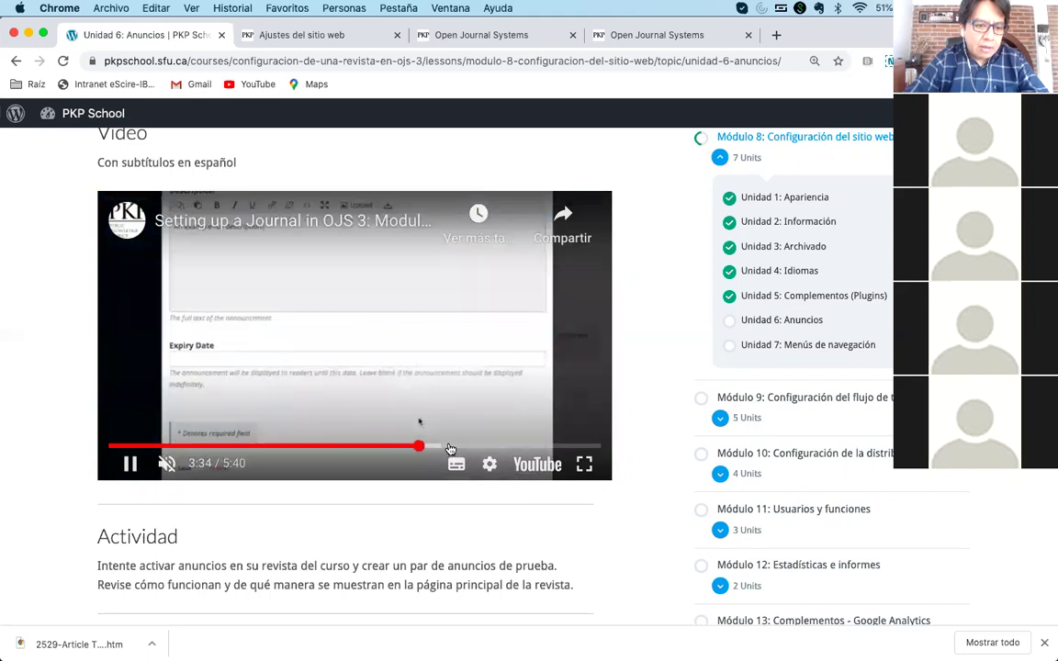
pyautogui.click(450, 447)
pyautogui.click(483, 447)
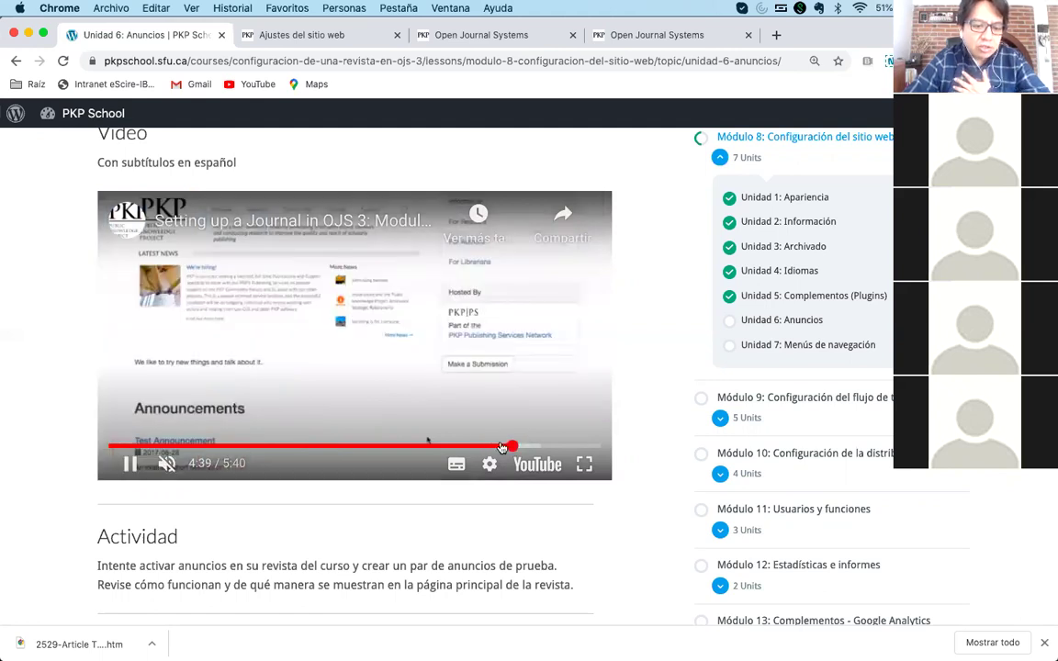
pyautogui.click(495, 447)
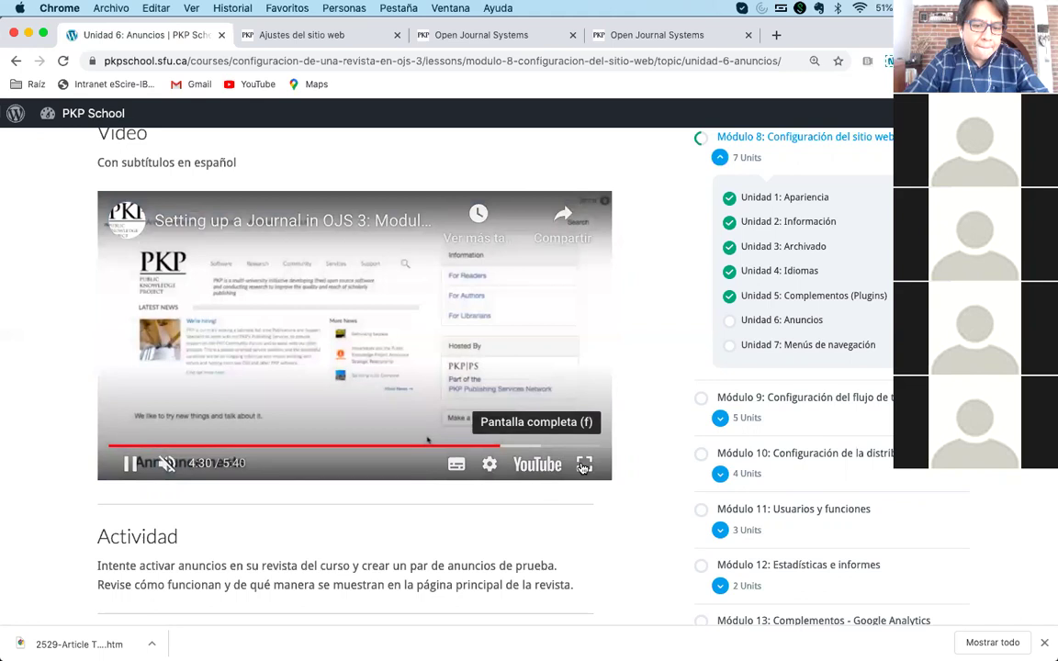
# - Watch the rest of the announcements video in full screen and exit full screen at the end
pyautogui.click(584, 463)
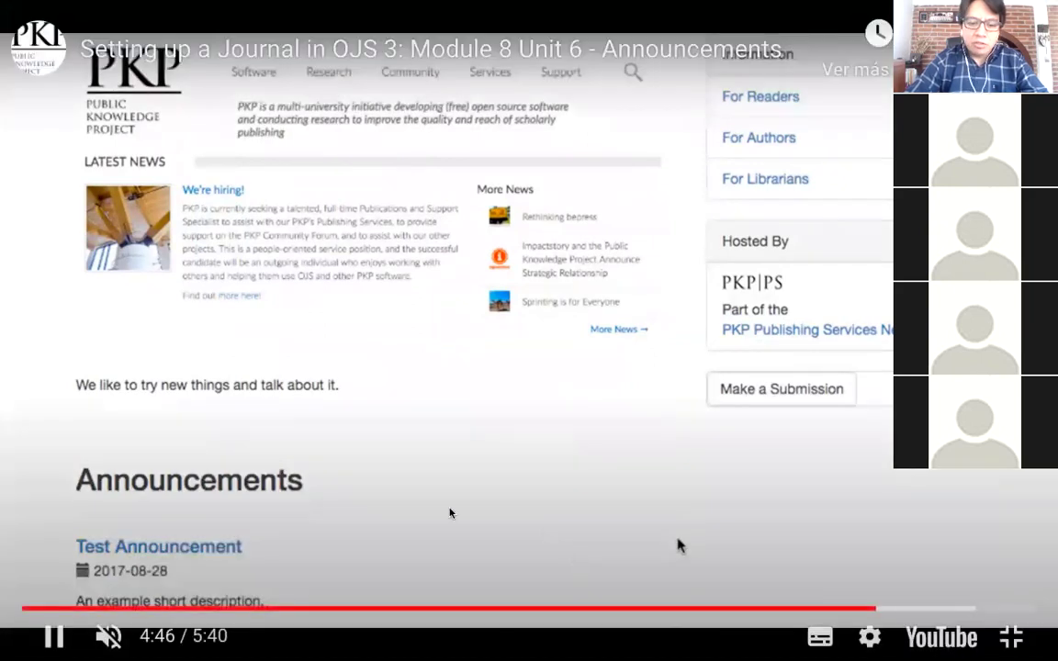
pyautogui.click(53, 635)
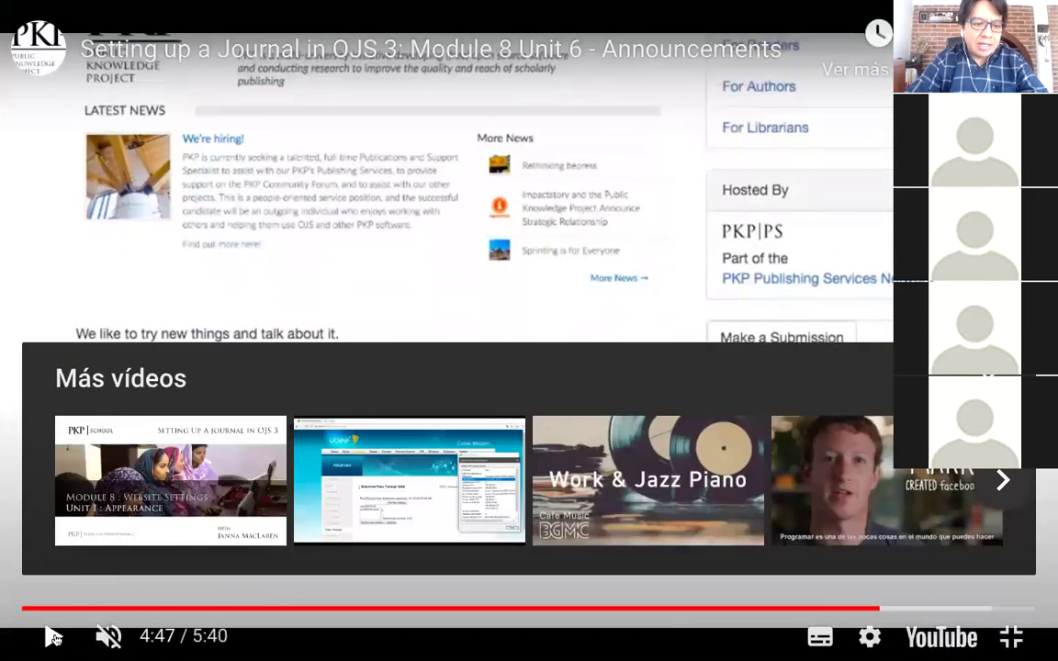
pyautogui.click(53, 635)
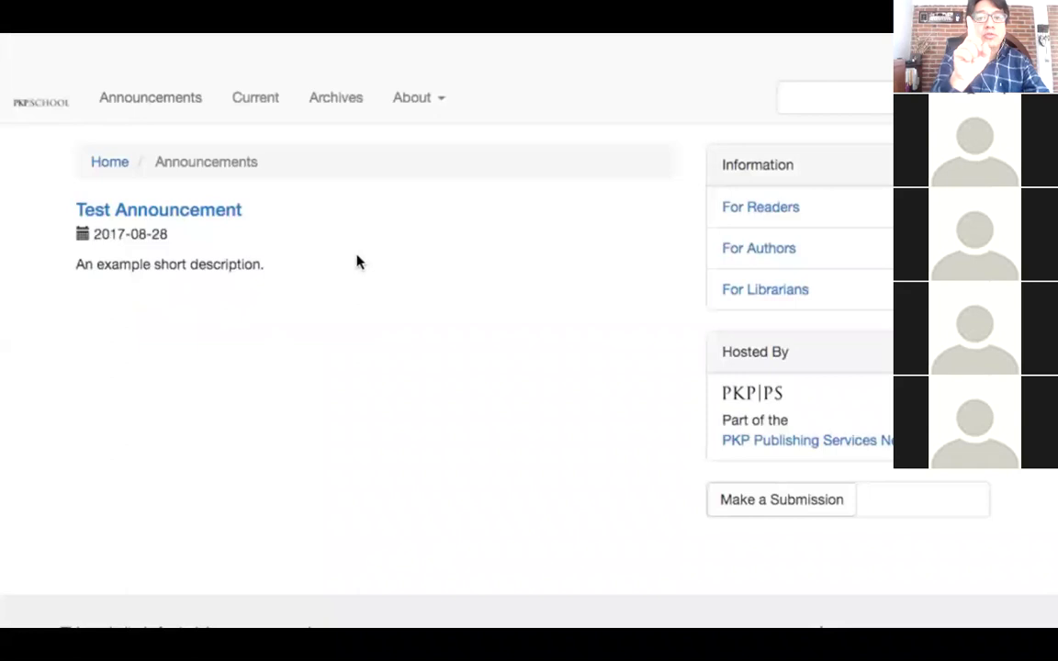
pyautogui.click(211, 216)
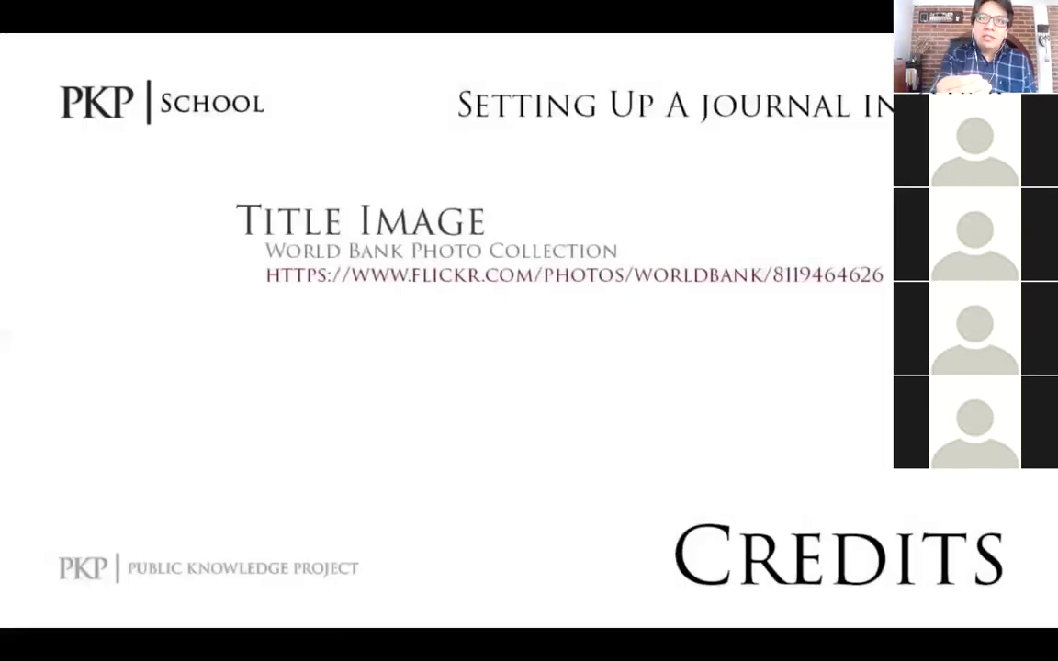
pyautogui.press('Escape')
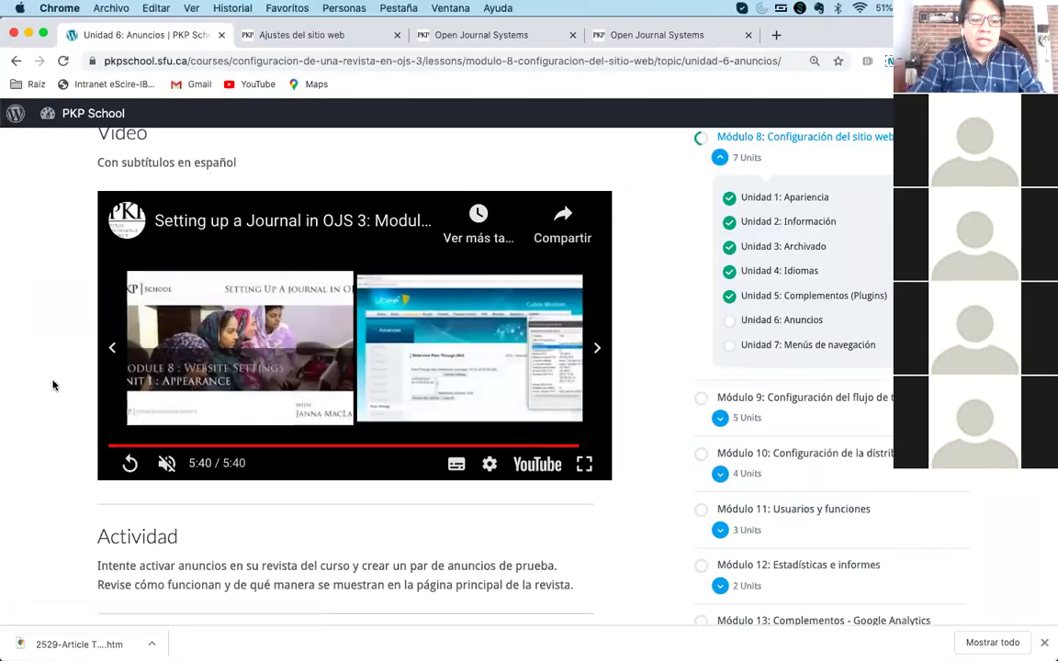
# - Return to the demo journal's website settings and look over the announcement options again
pyautogui.click(342, 37)
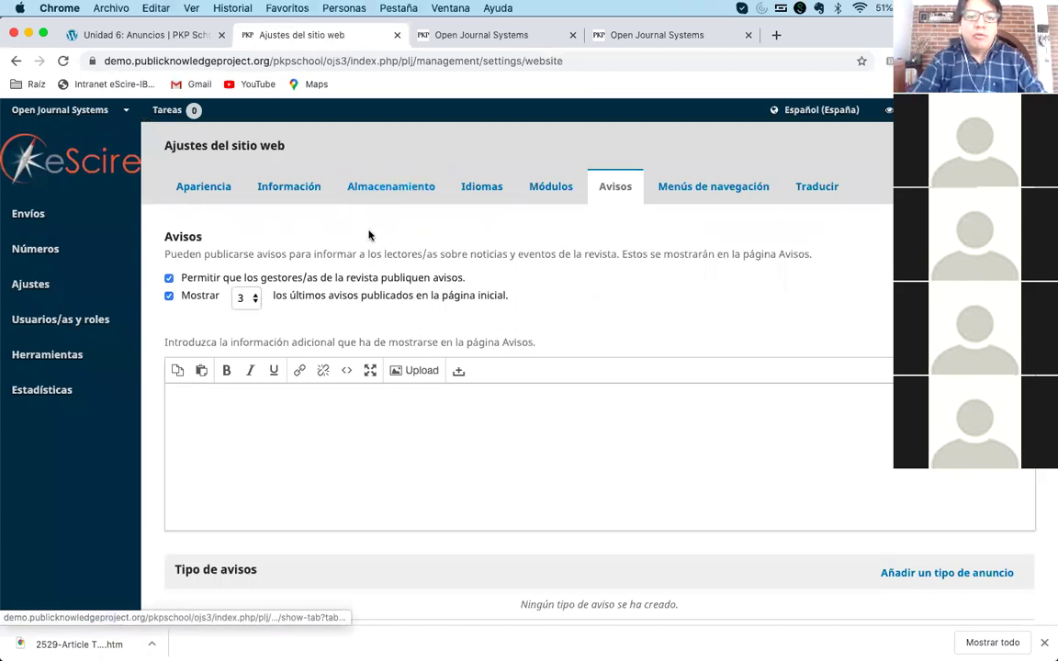
pyautogui.click(130, 38)
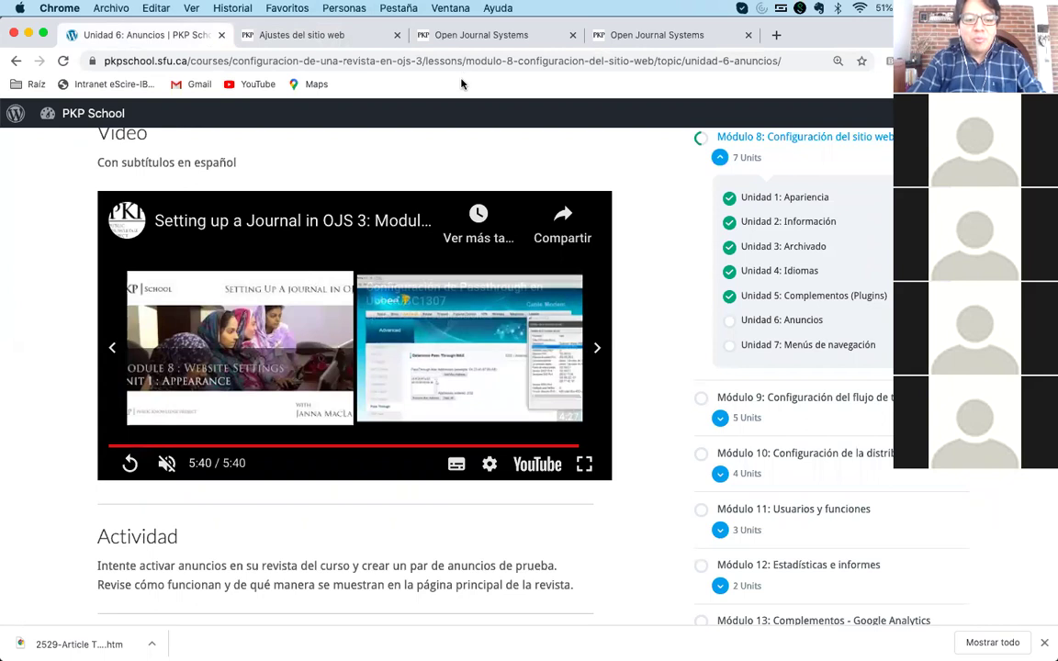
pyautogui.click(327, 37)
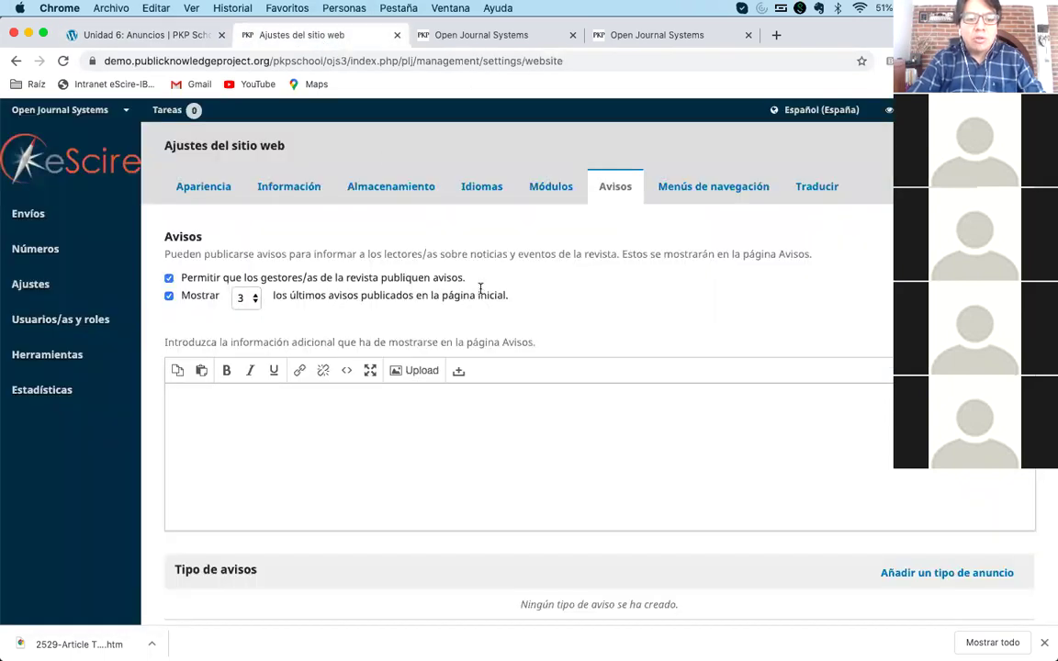
pyautogui.scroll(-3, 380, 404)
pyautogui.scroll(4, 632, 437)
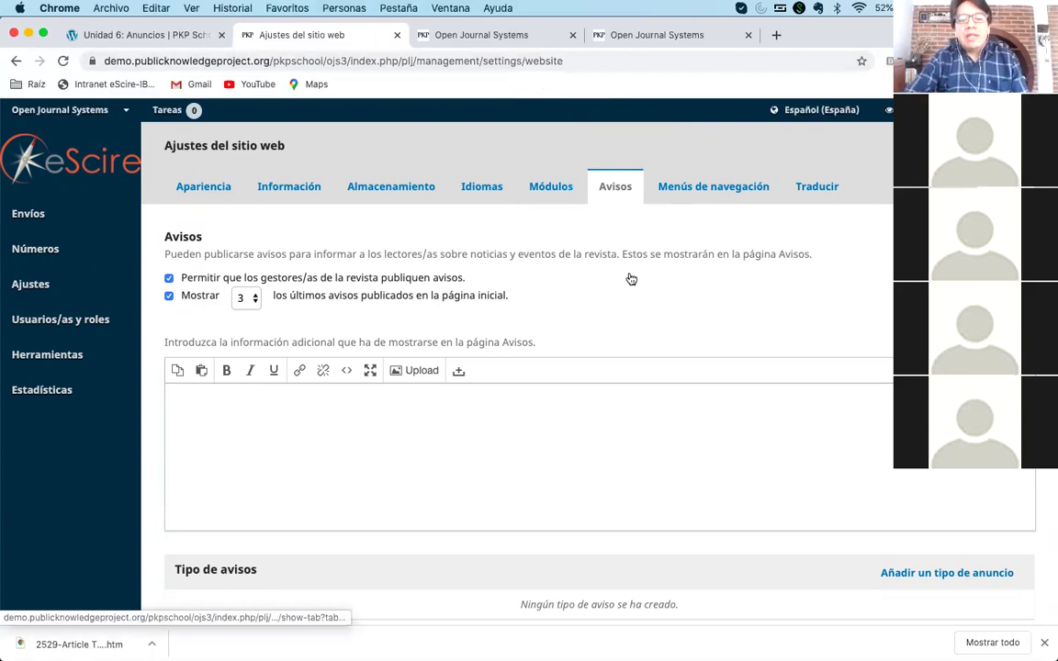
# - Open the new announcement form to view its title and description fields, and close it without entering anything
pyautogui.scroll(-5, 701, 397)
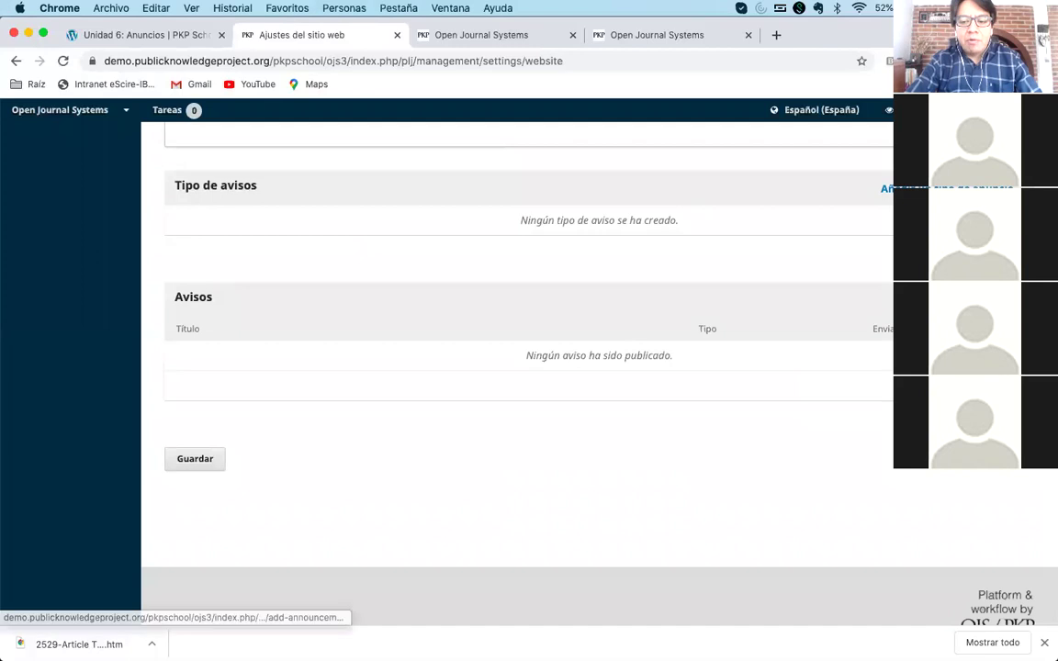
pyautogui.click(996, 296)
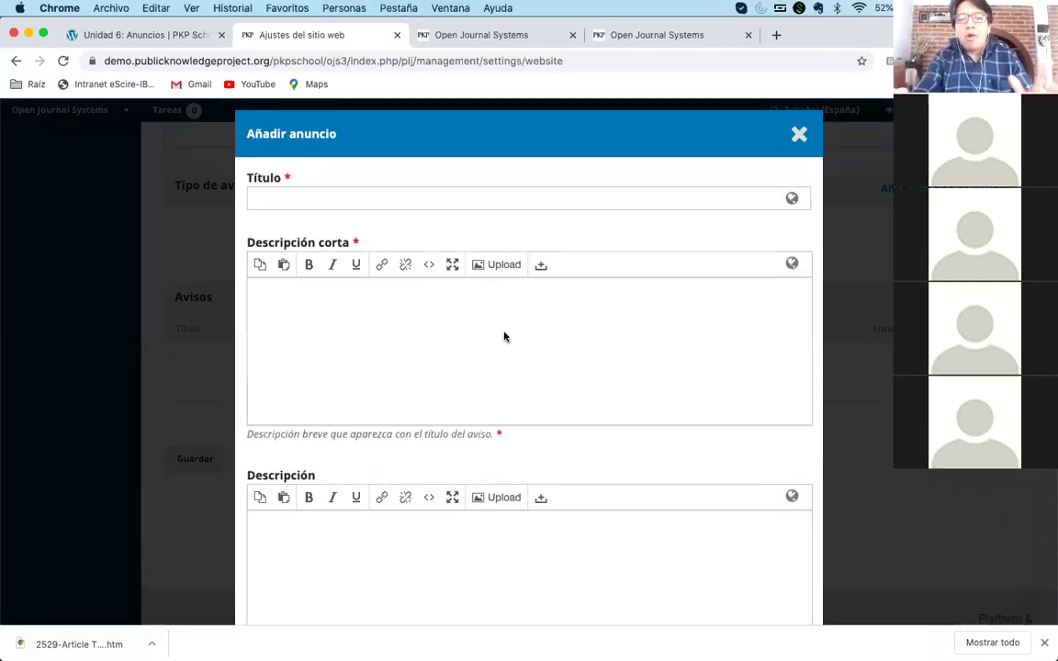
pyautogui.click(799, 134)
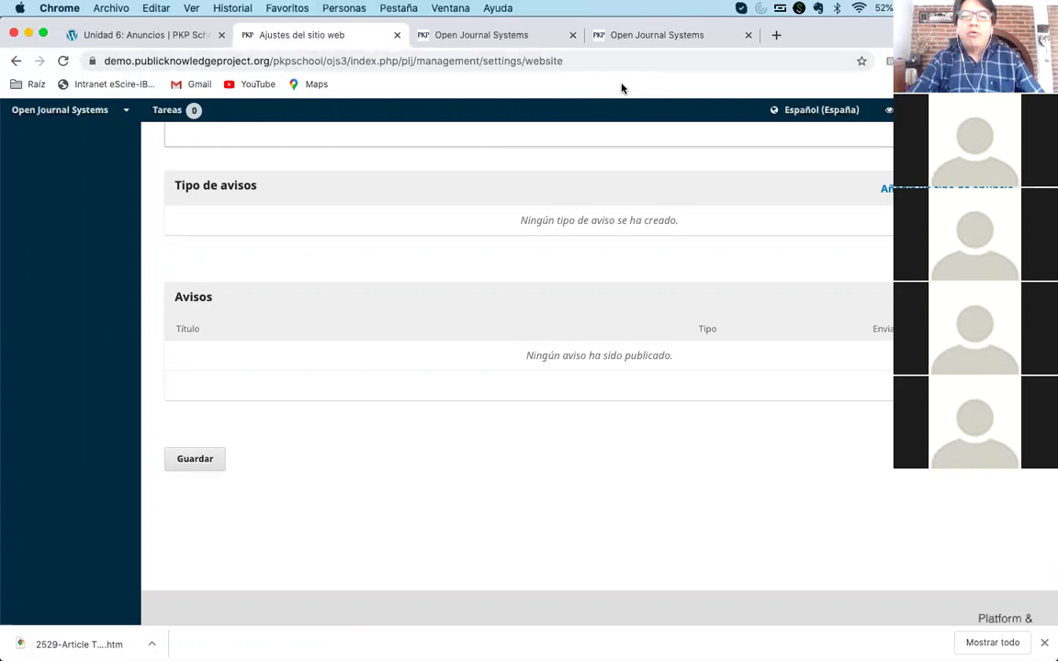
# - View the Investigación Científica journal's home page from the Universidad Autónoma de Zacatecas journals portal
pyautogui.click(634, 37)
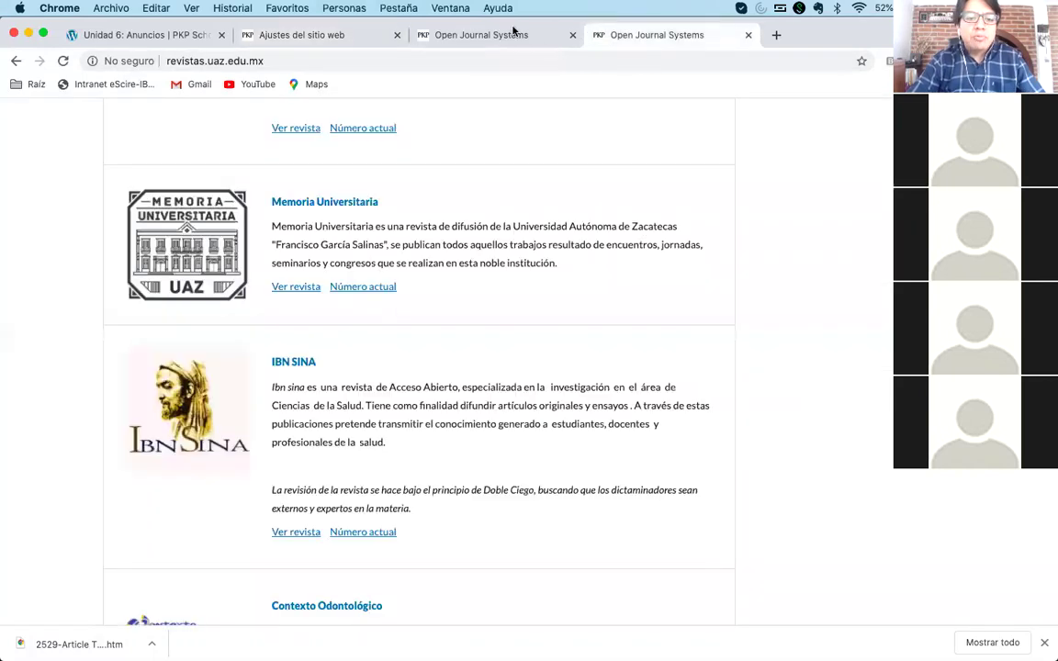
pyautogui.scroll(5, 472, 162)
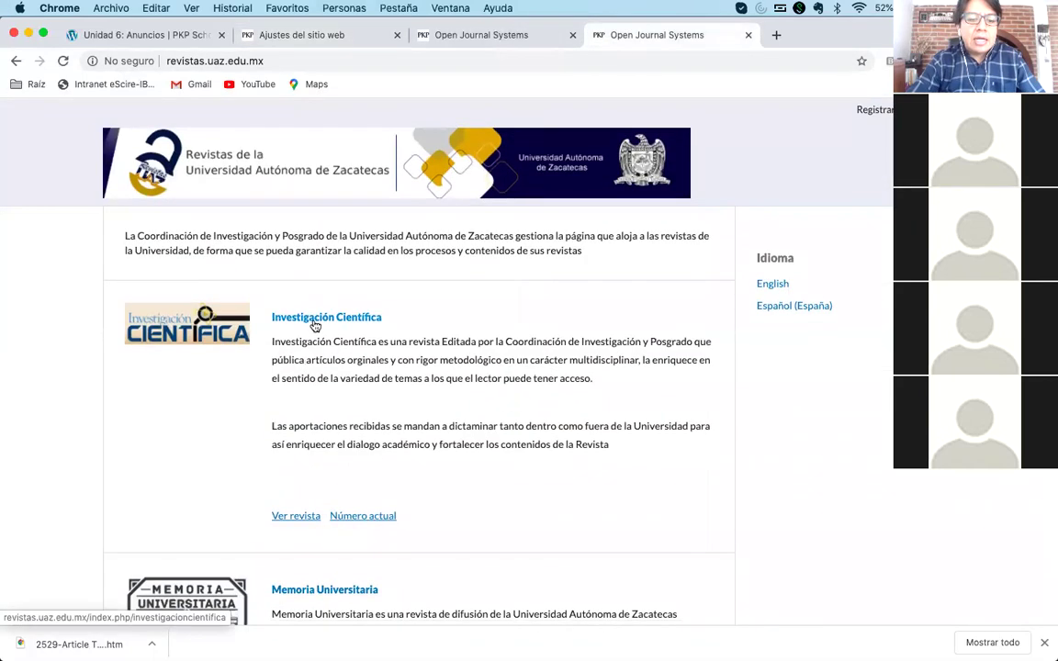
pyautogui.click(312, 515)
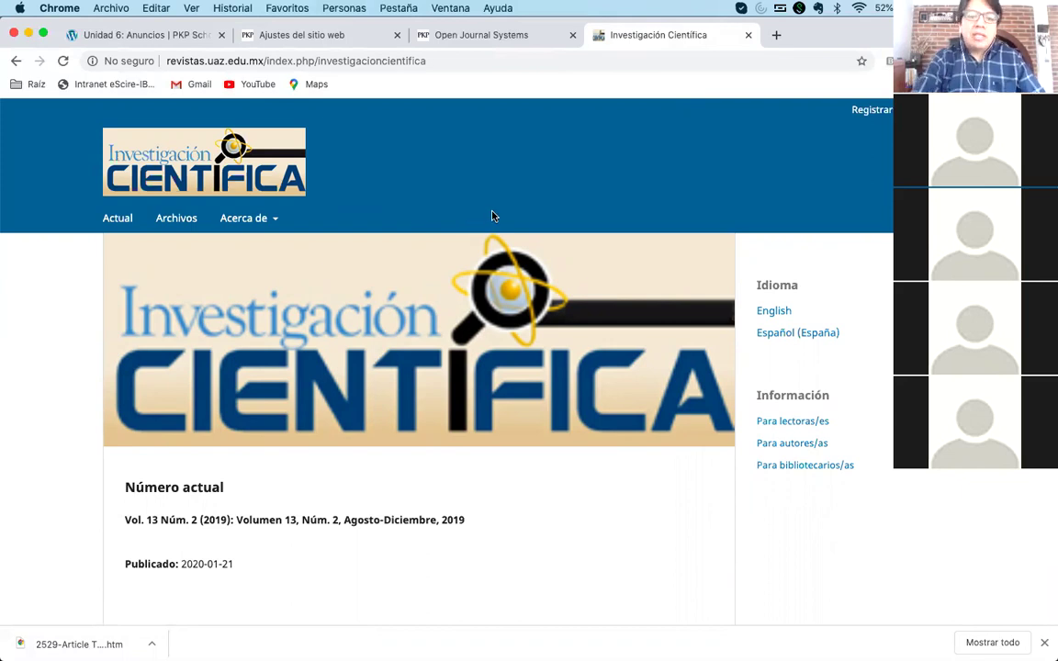
# - Review the demo journal's announcement settings again and return to the Unidad 6: Anuncios course page
pyautogui.click(281, 37)
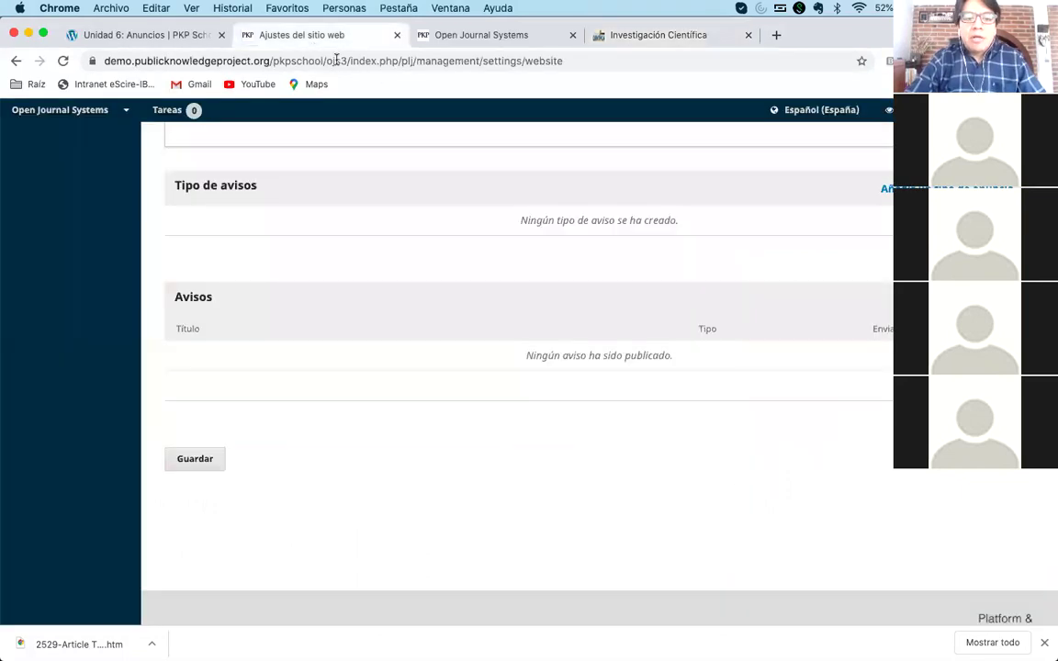
pyautogui.scroll(5, 477, 253)
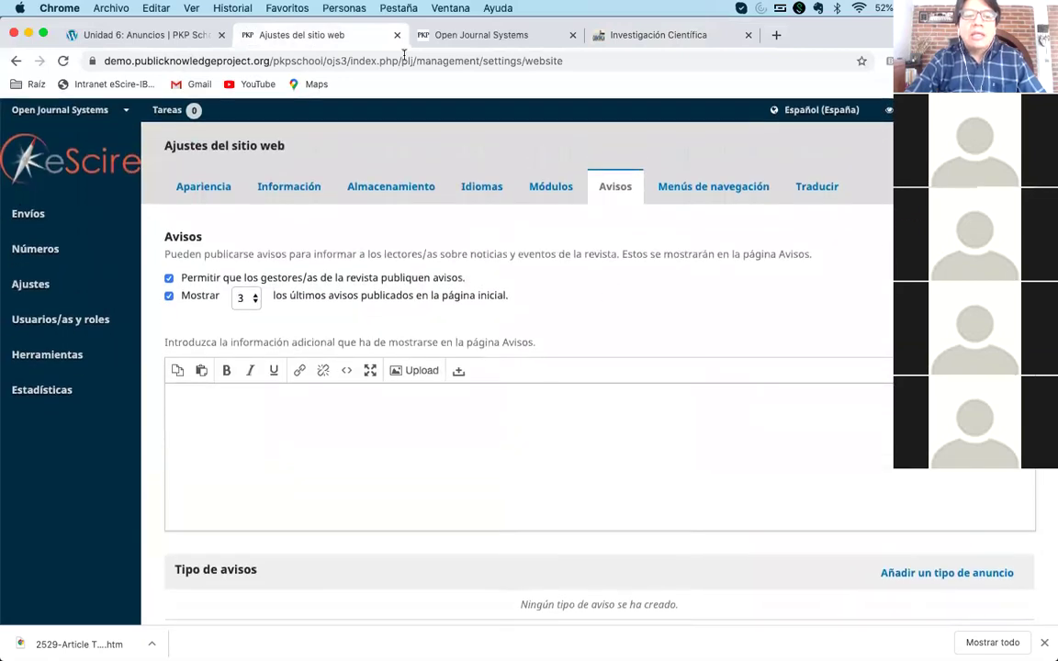
pyautogui.click(139, 39)
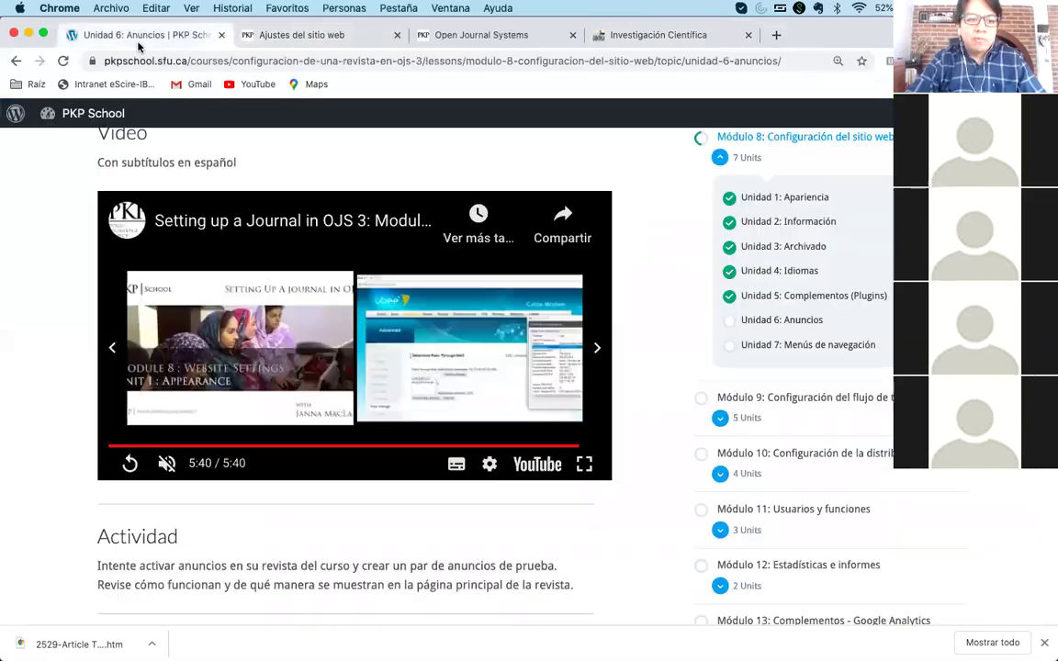
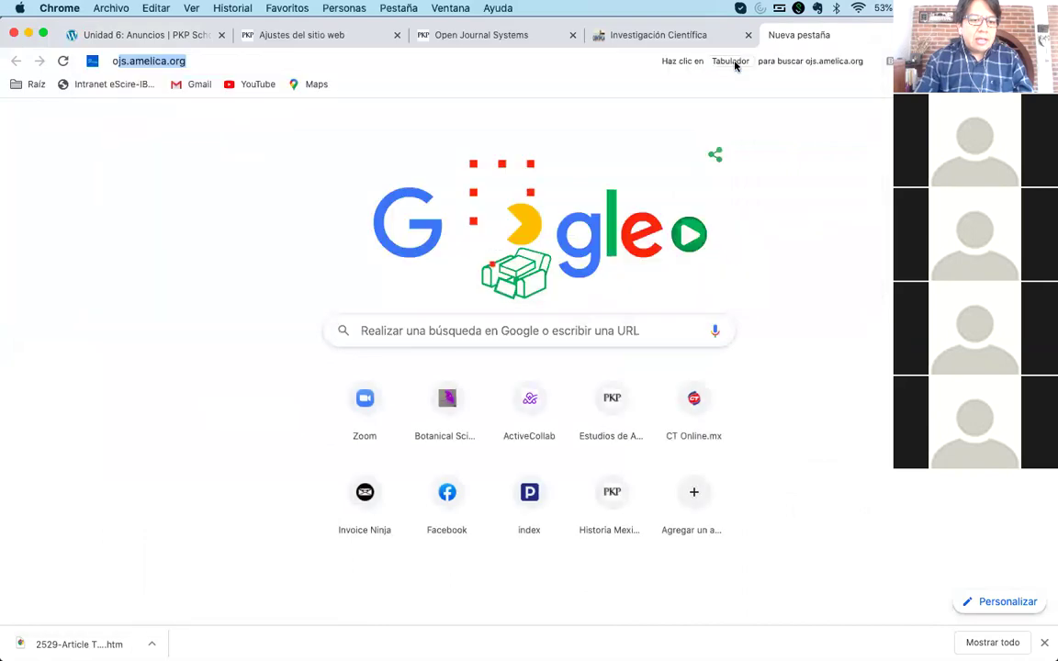
# - Search the web for "ojs 3 healthsciences" and open the pkp/healthSciences repository on GitHub
pyautogui.write('he')
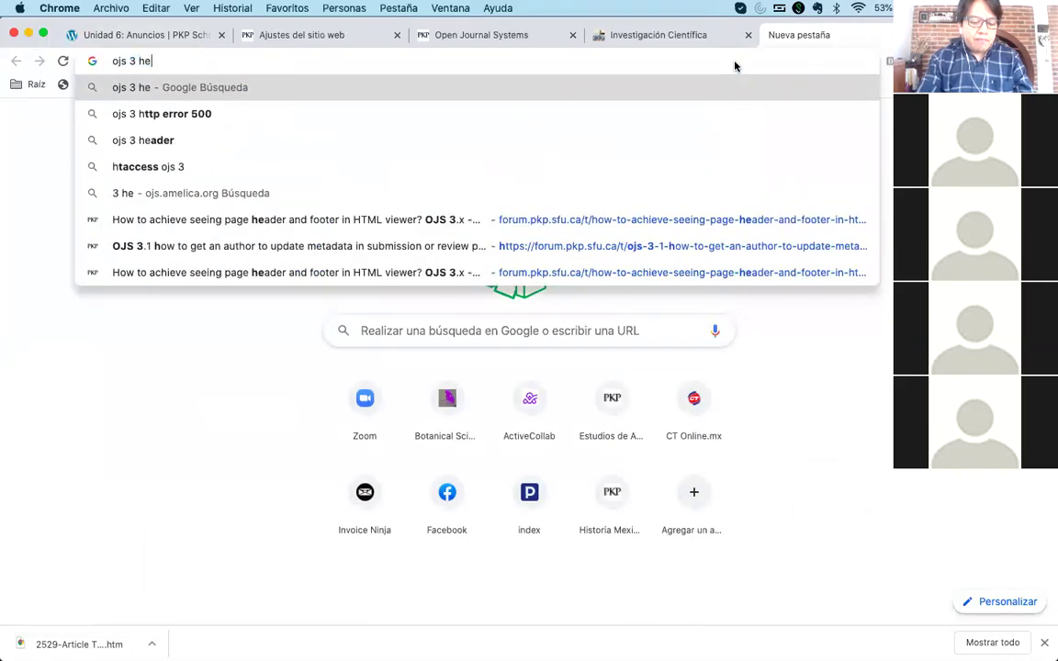
pyautogui.write('althsci')
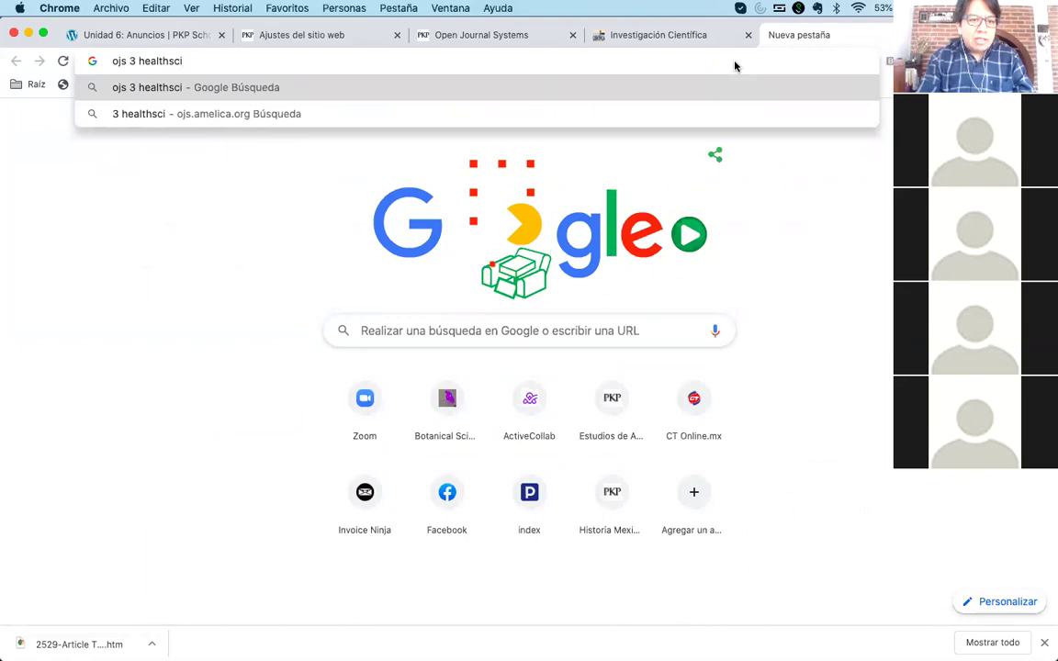
pyautogui.write('ences')
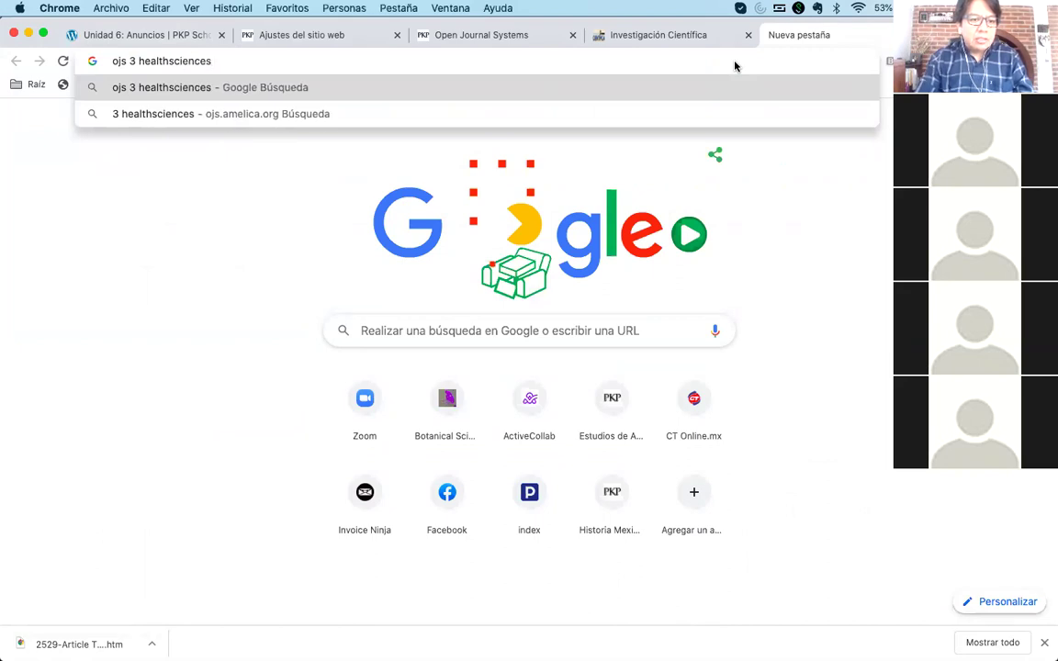
pyautogui.press('Return')
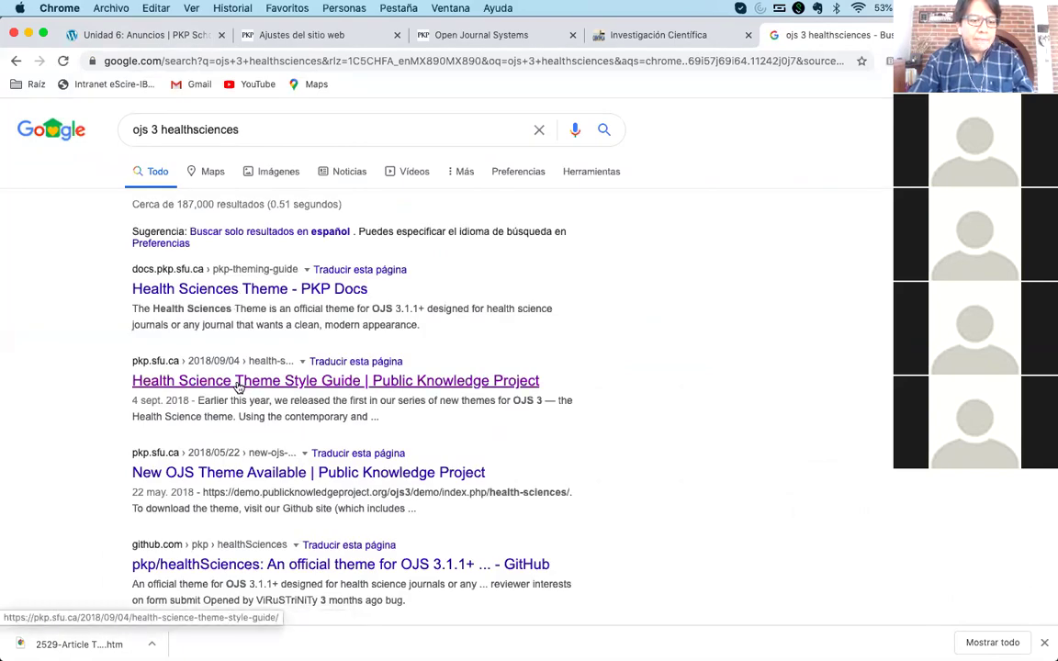
pyautogui.click(413, 563)
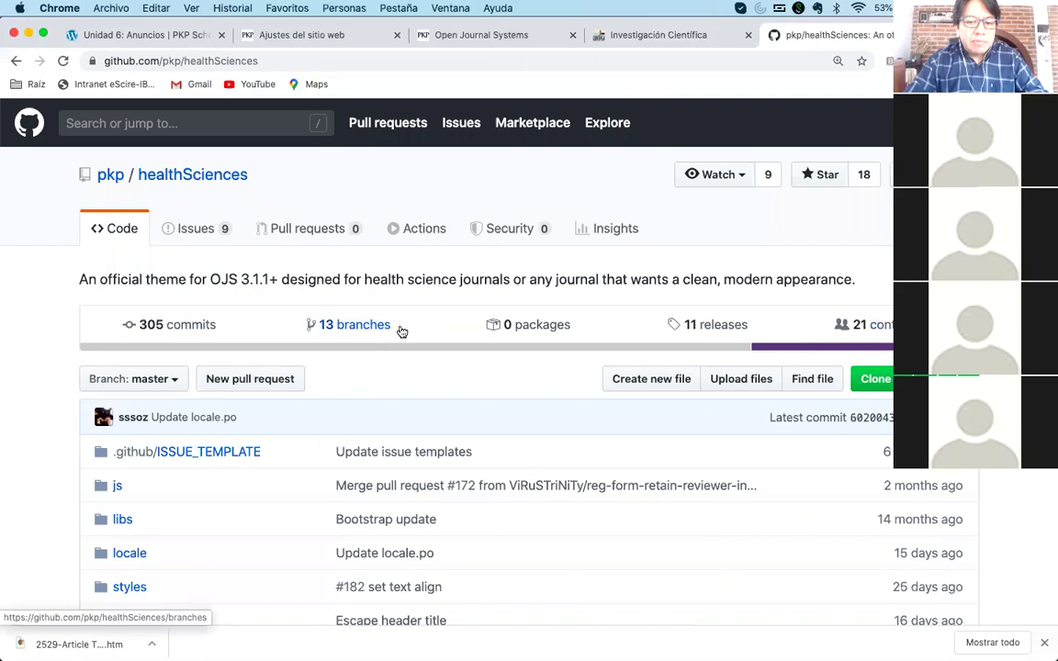
# - Open the Health Sciences theme's demonstration journal from the repository's readme and close the browser's downloads bar
pyautogui.scroll(-15, 402, 330)
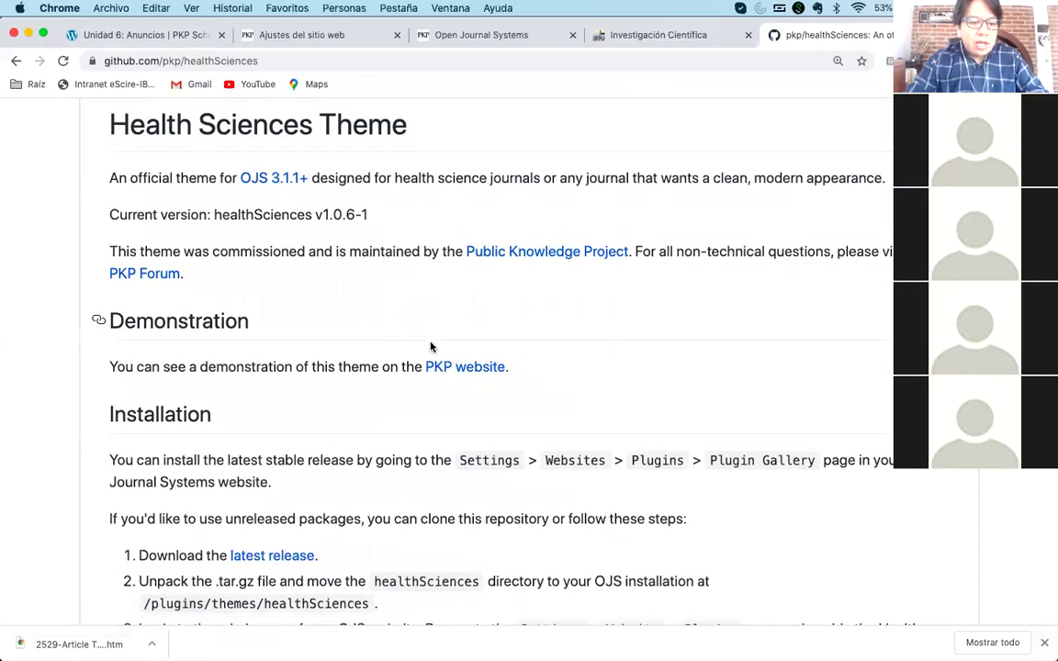
pyautogui.click(463, 367)
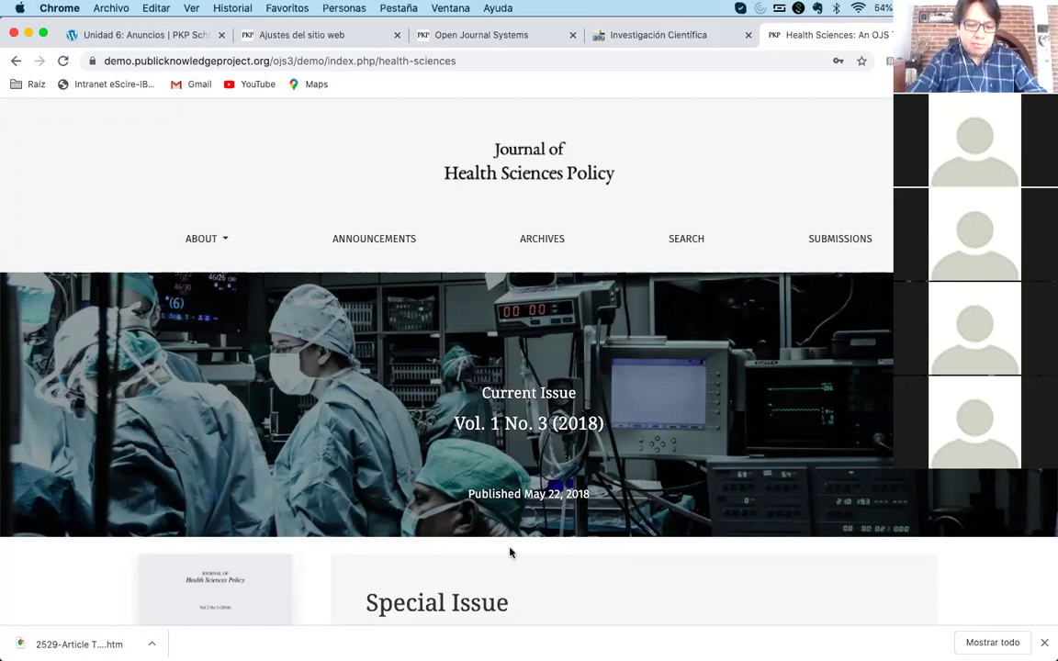
pyautogui.click(1044, 643)
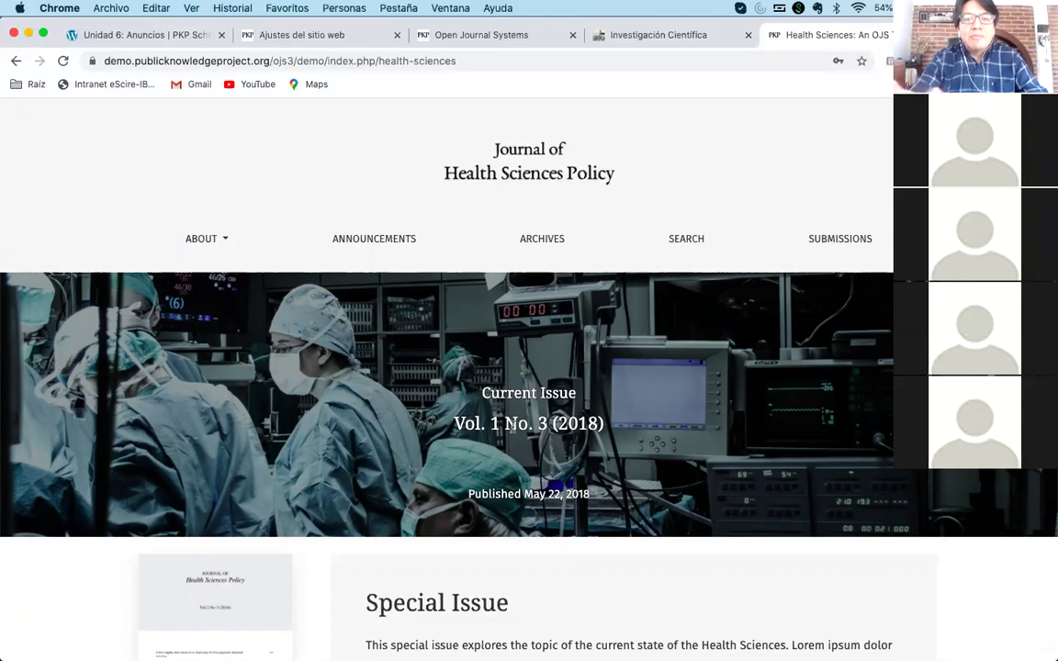
# - Examine how the New Issue and Call for Papers announcements are displayed on the demonstration journal's home page
pyautogui.scroll(-5, 529, 454)
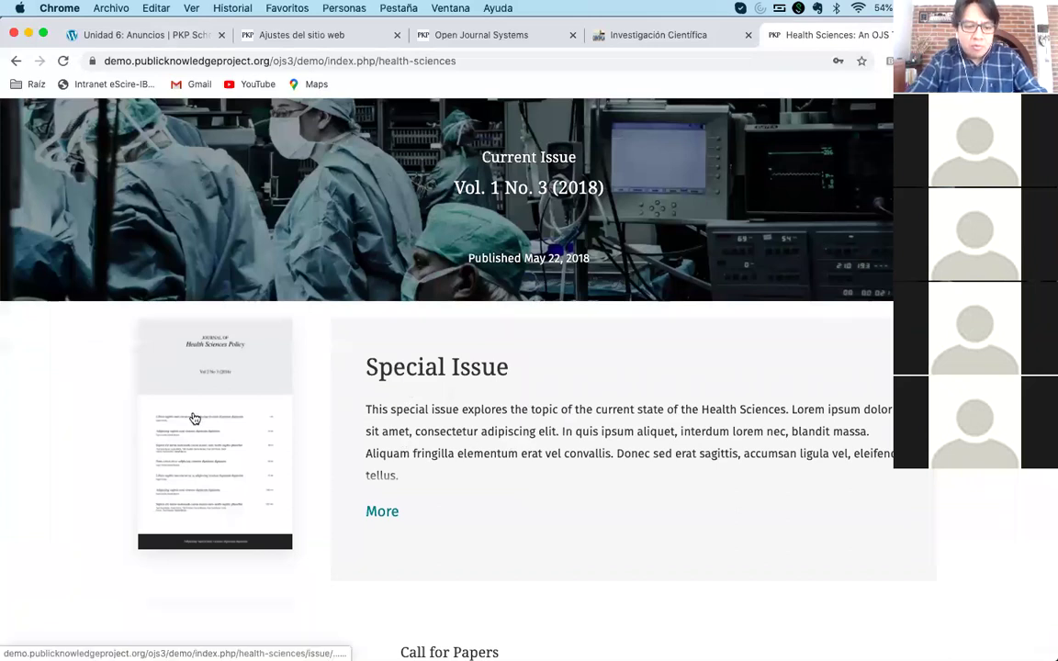
pyautogui.scroll(-4, 536, 517)
pyautogui.scroll(-5, 536, 517)
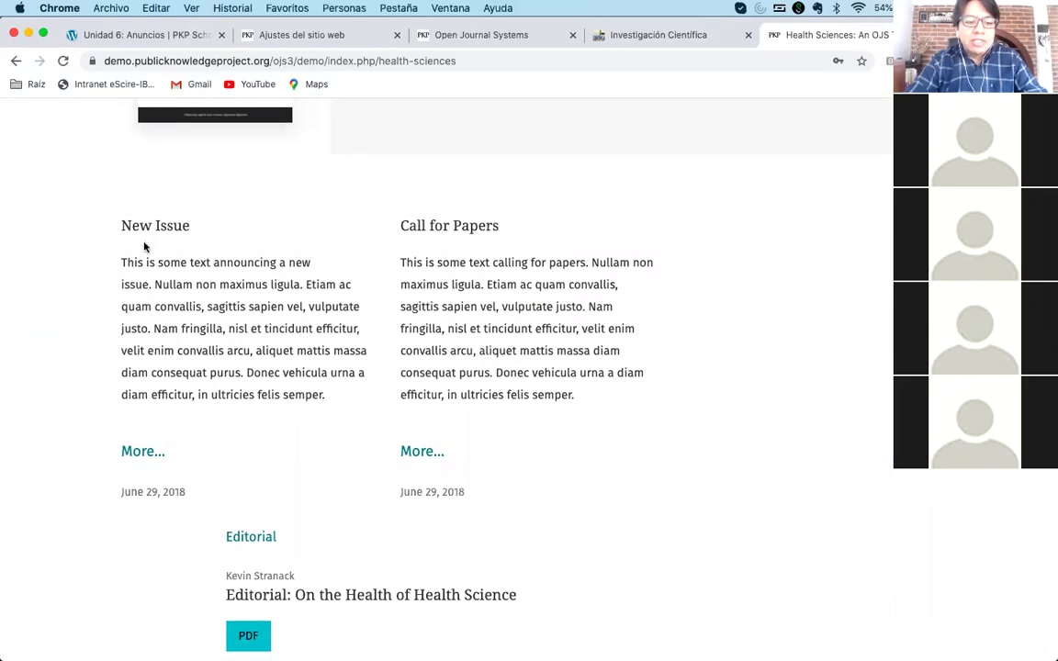
pyautogui.doubleClick(129, 224)
pyautogui.click(377, 236)
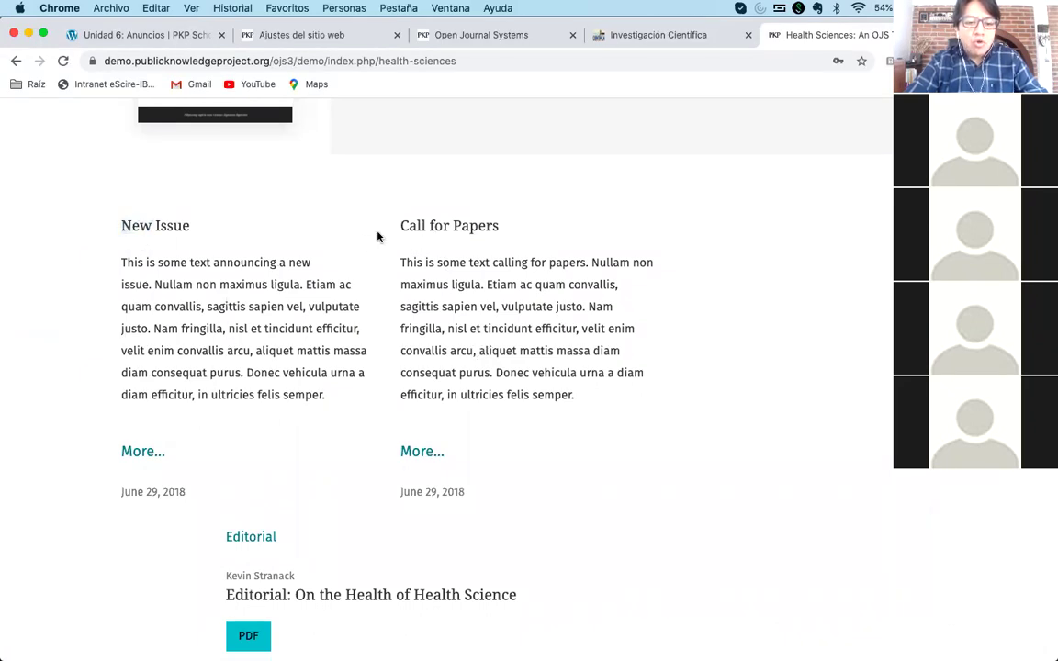
pyautogui.moveTo(409, 225); pyautogui.dragTo(484, 281)
pyautogui.click(483, 292)
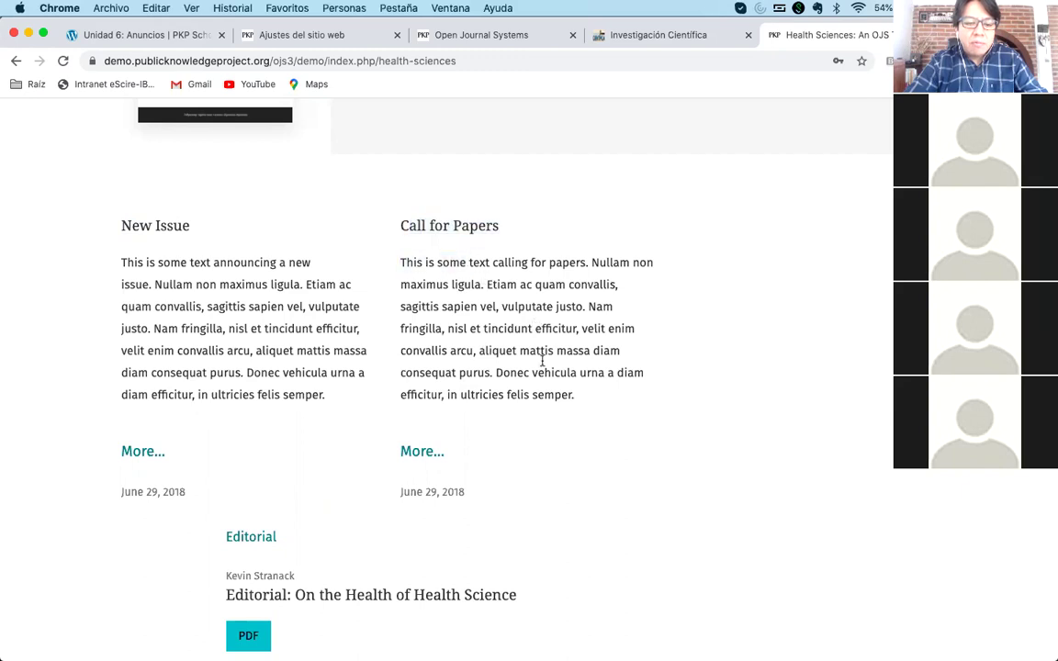
# - Examine the home page layout, comparing the announcements with the current issue's editorial and articles listed below them
pyautogui.scroll(-3, 542, 372)
pyautogui.scroll(-3, 541, 377)
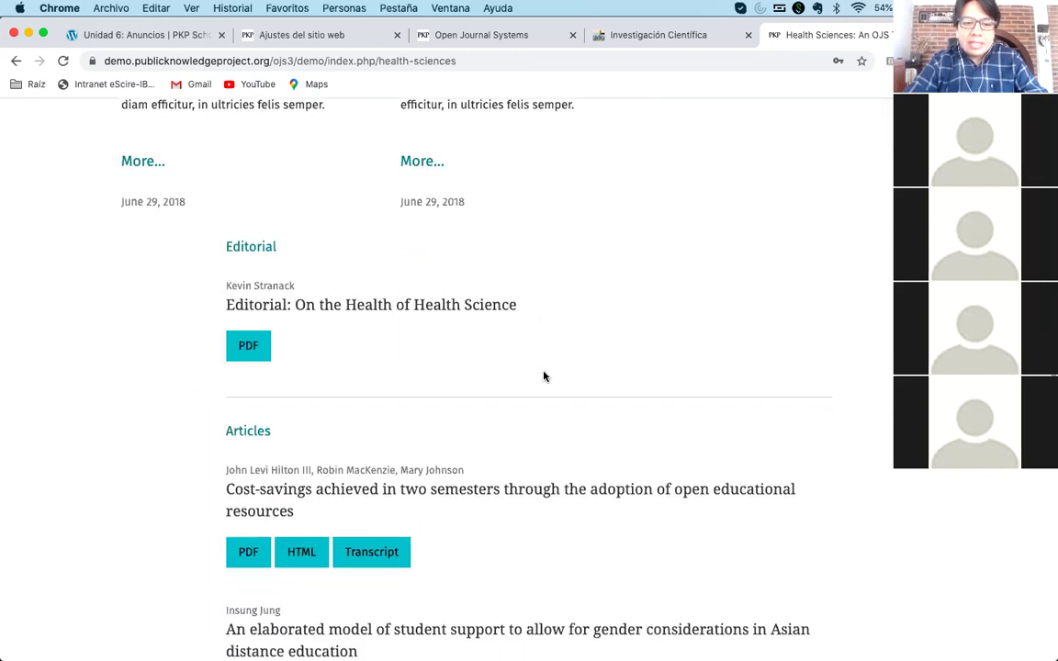
pyautogui.moveTo(234, 246); pyautogui.dragTo(478, 657)
pyautogui.click(618, 296)
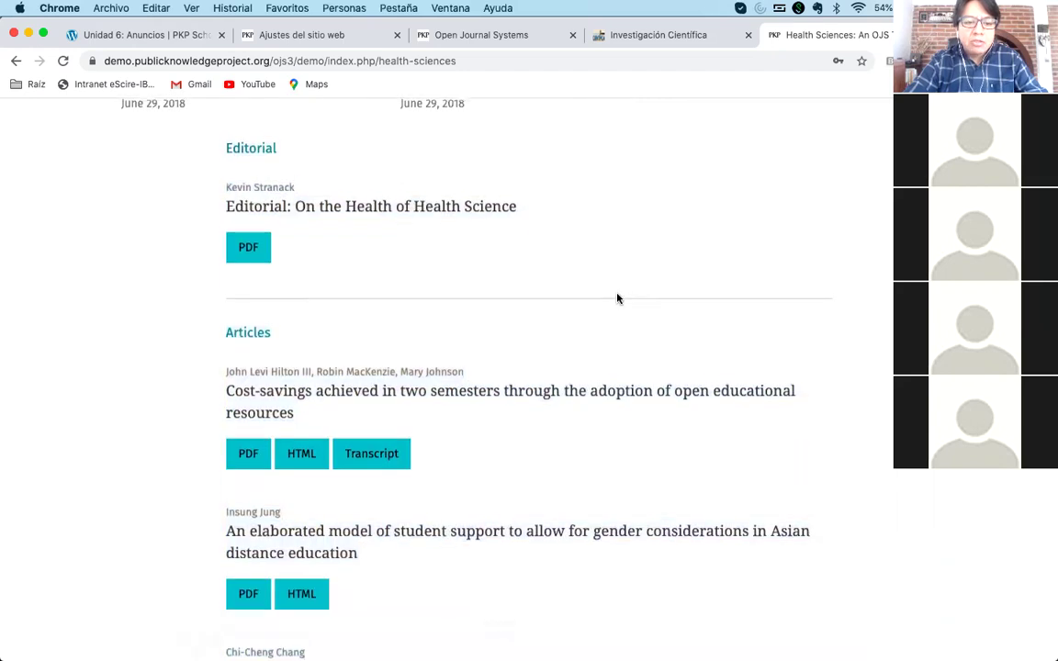
pyautogui.scroll(8, 618, 296)
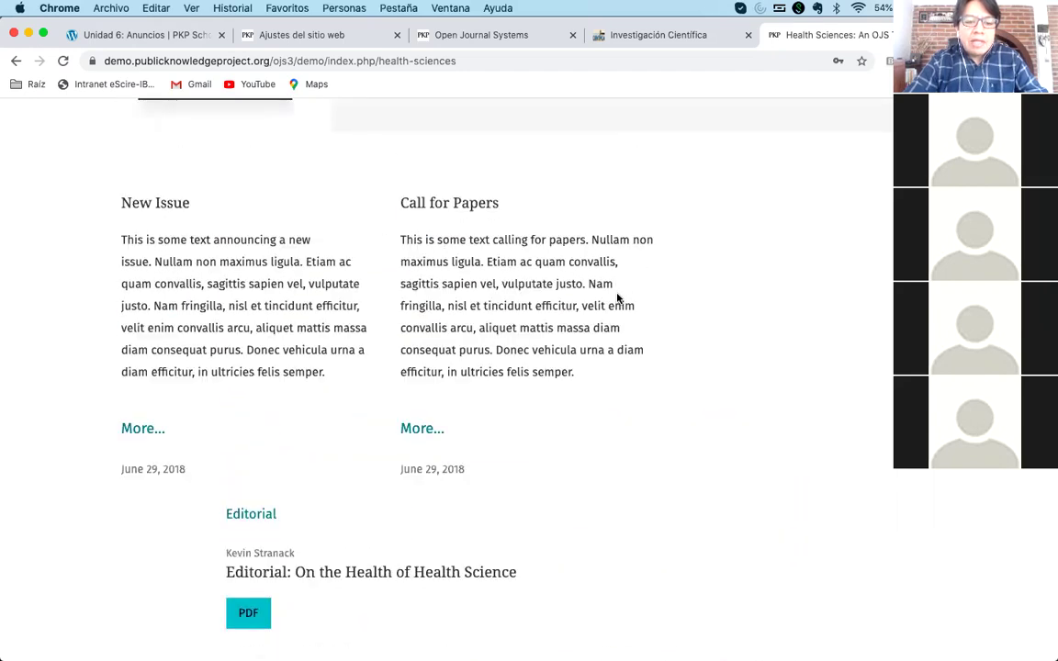
pyautogui.scroll(-2, 611, 484)
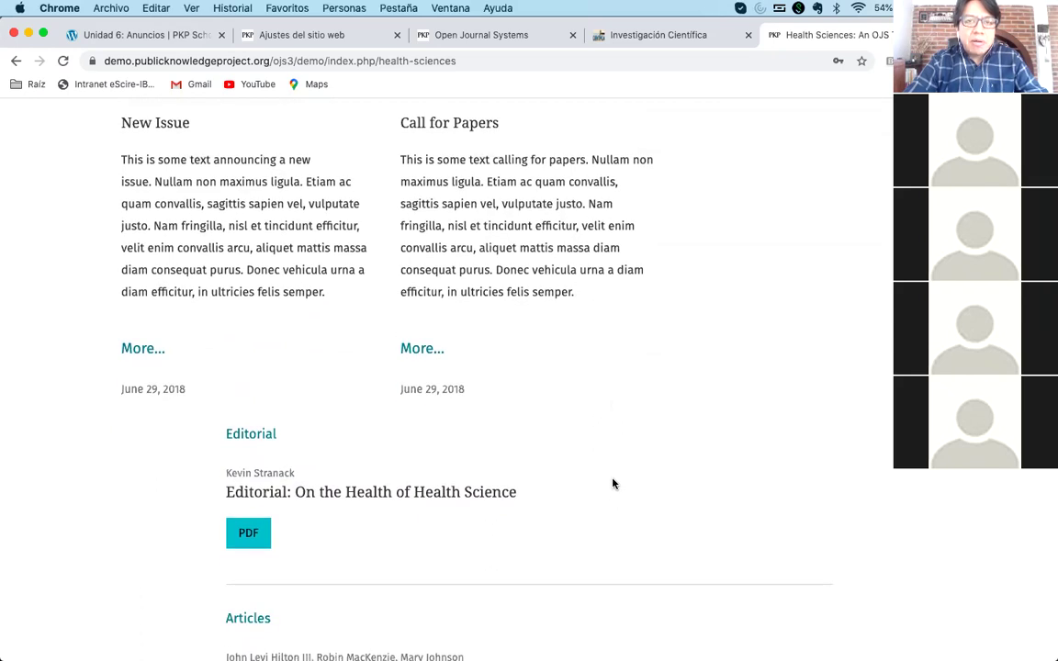
pyautogui.scroll(1, 613, 483)
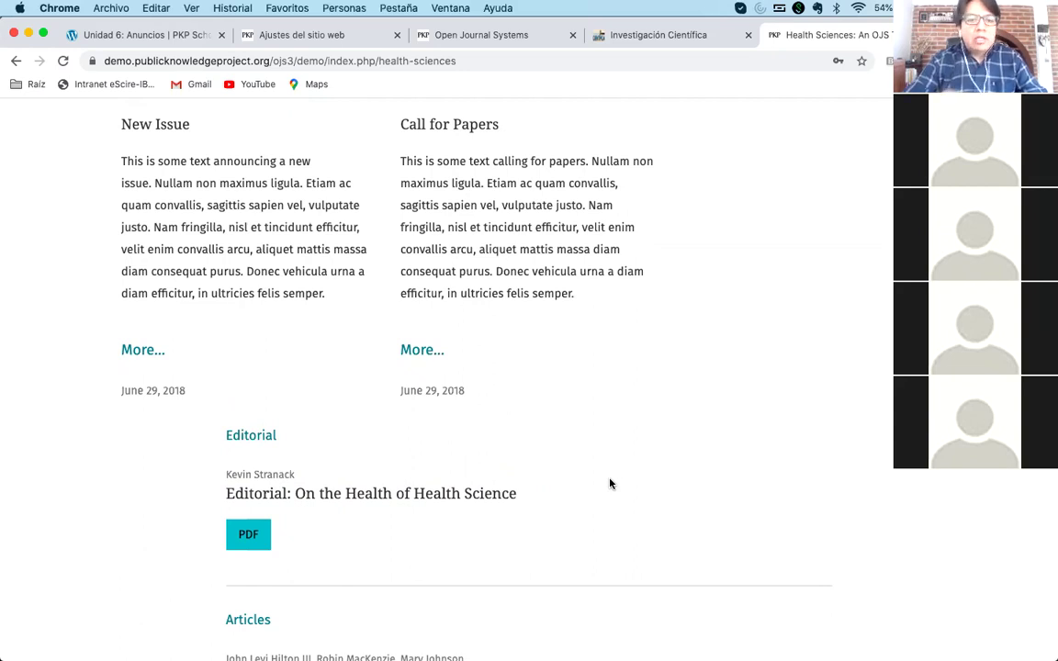
pyautogui.scroll(10, 609, 484)
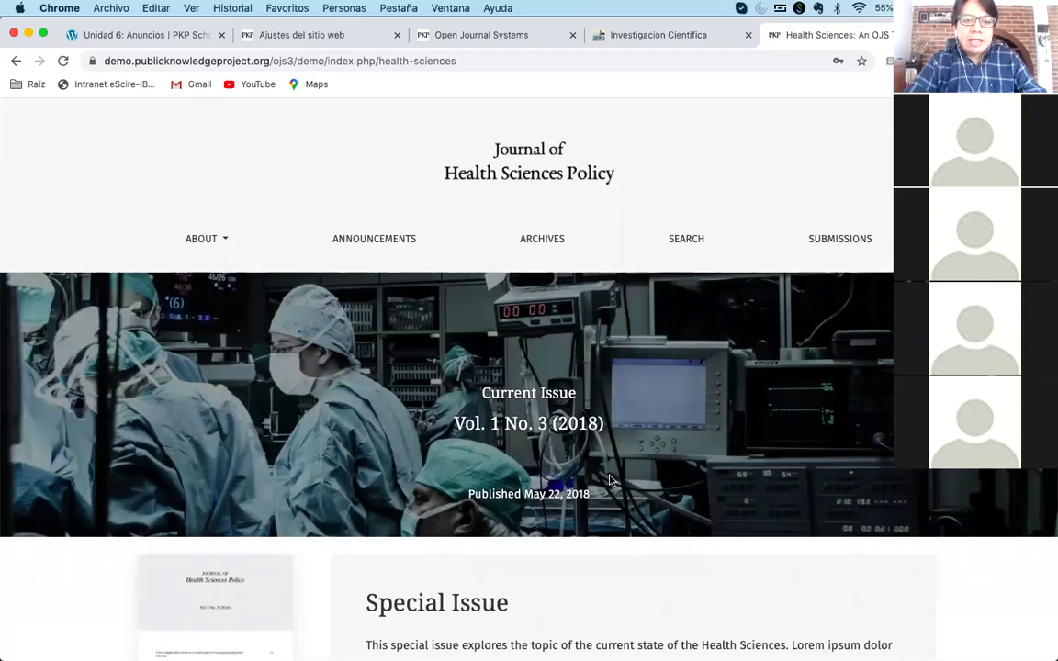
pyautogui.scroll(-5, 557, 476)
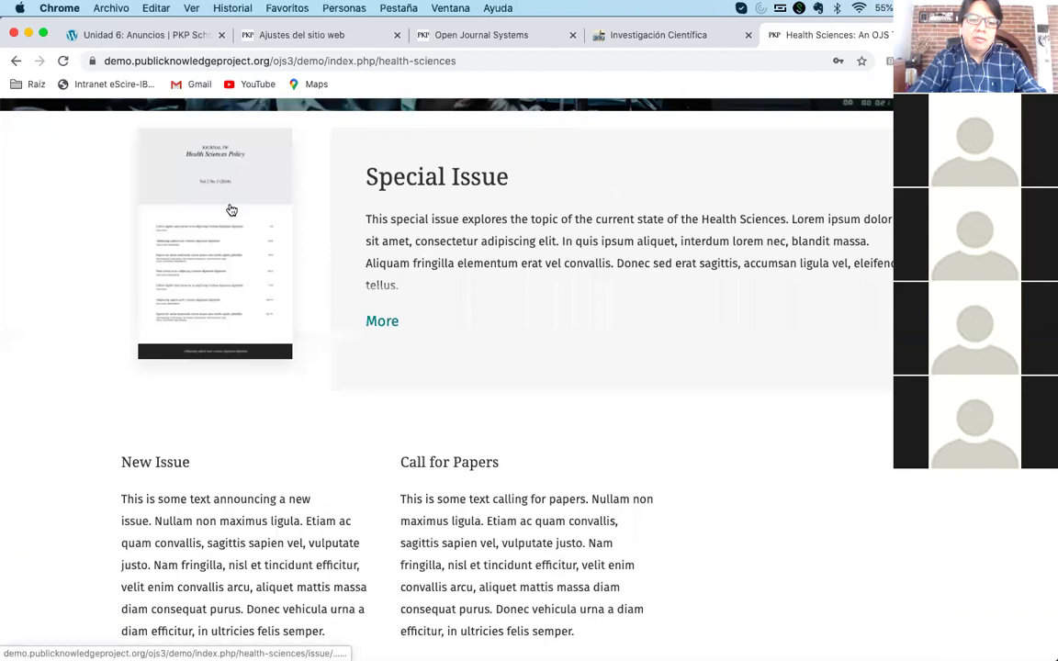
# - Open the current issue from its cover, look through its table of contents, and return to the journal's home page
pyautogui.click(281, 210)
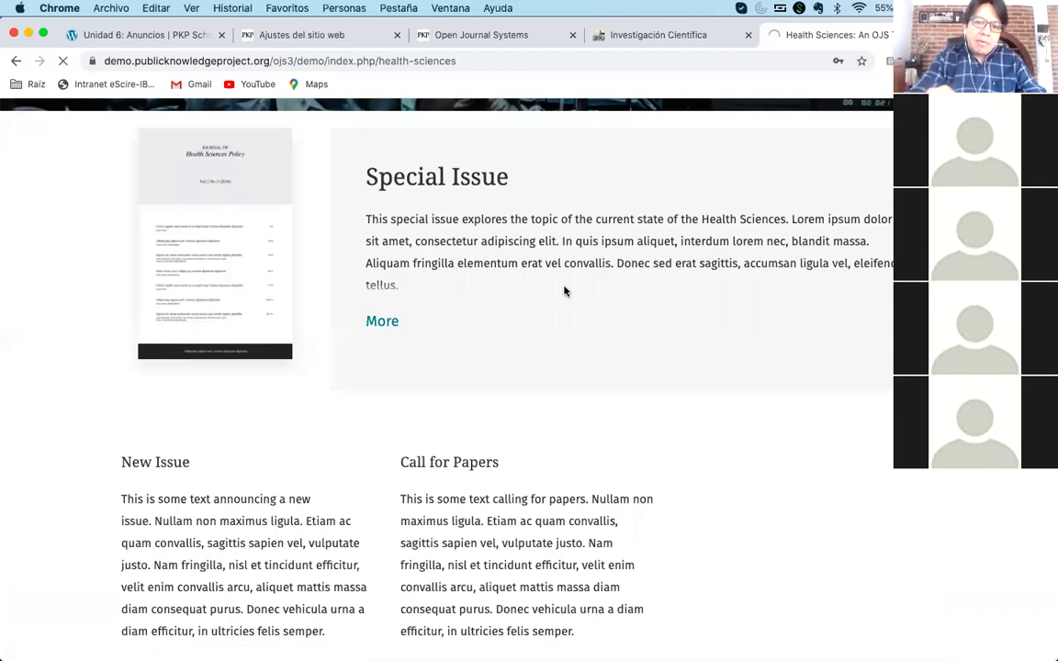
pyautogui.scroll(-5, 564, 401)
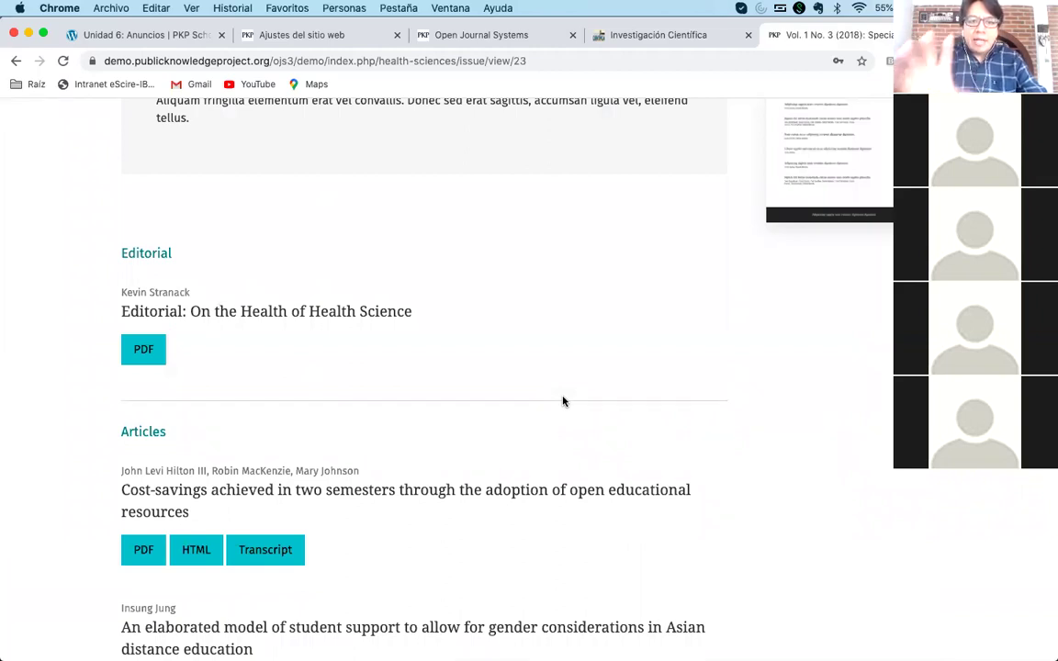
pyautogui.scroll(1, 564, 401)
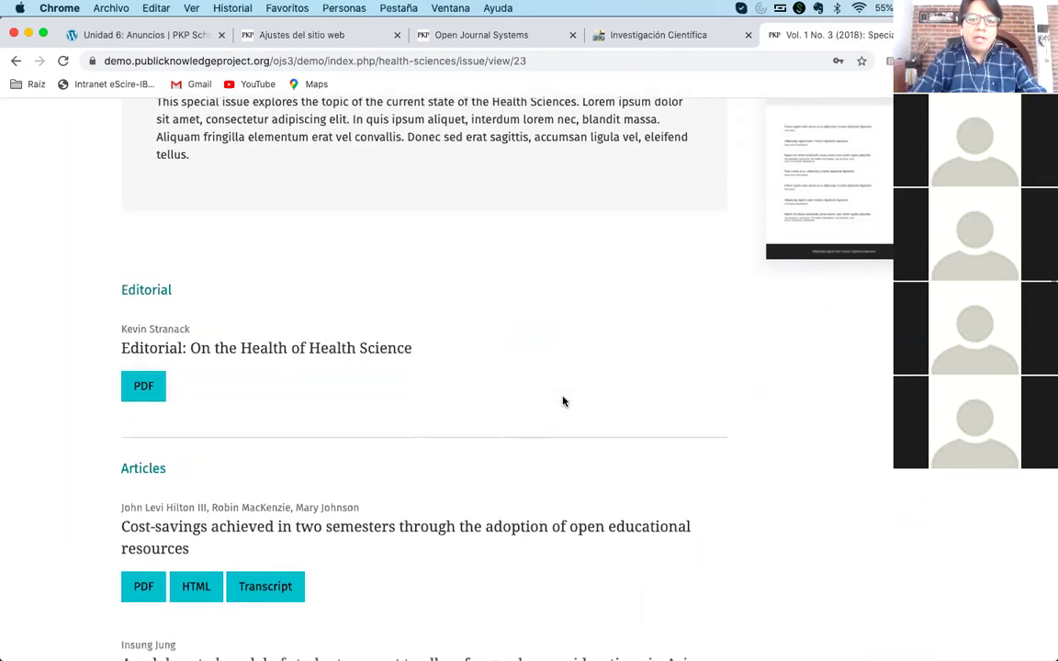
pyautogui.scroll(-3, 564, 401)
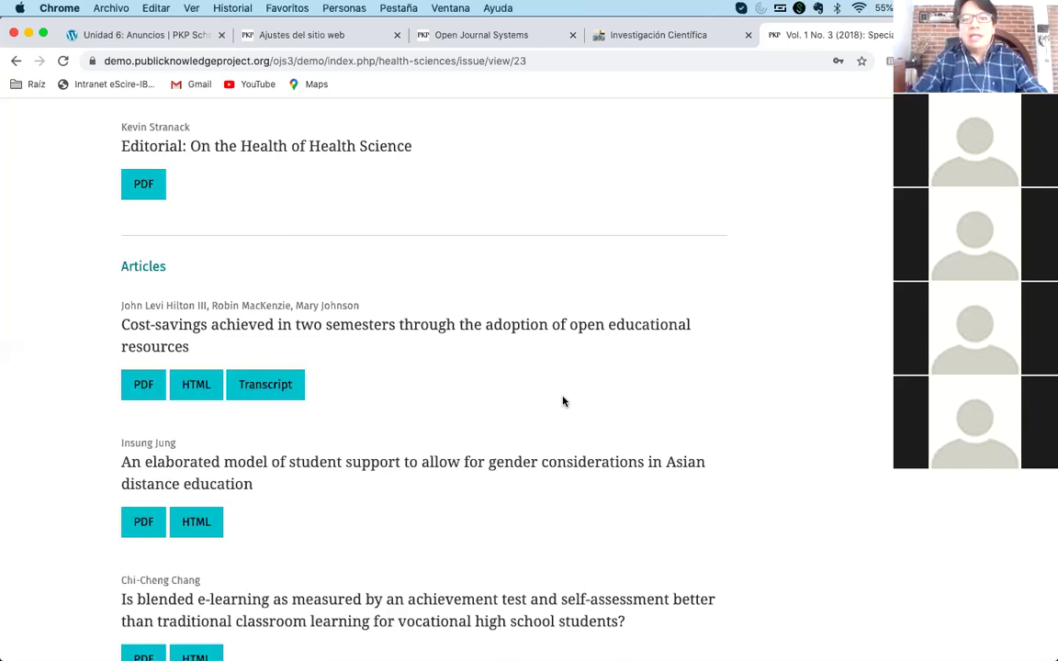
pyautogui.scroll(10, 563, 401)
pyautogui.click(16, 61)
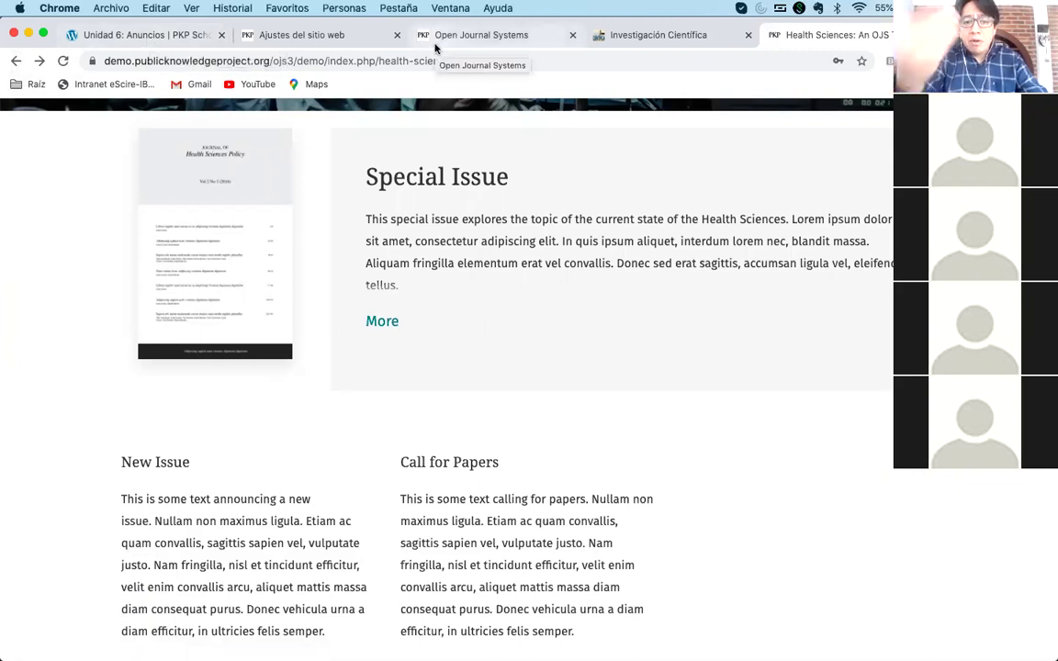
pyautogui.scroll(5, 619, 203)
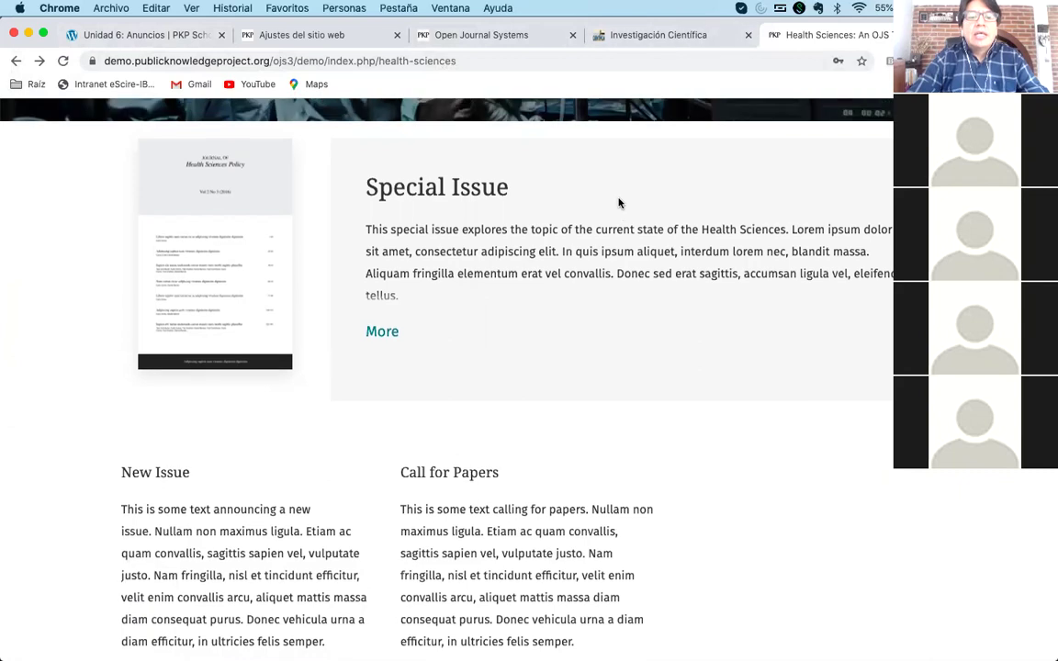
# - Examine the Journal of Health Sciences Policy home page, including the announcements shown between the current issue and its articles
pyautogui.scroll(-1, 526, 350)
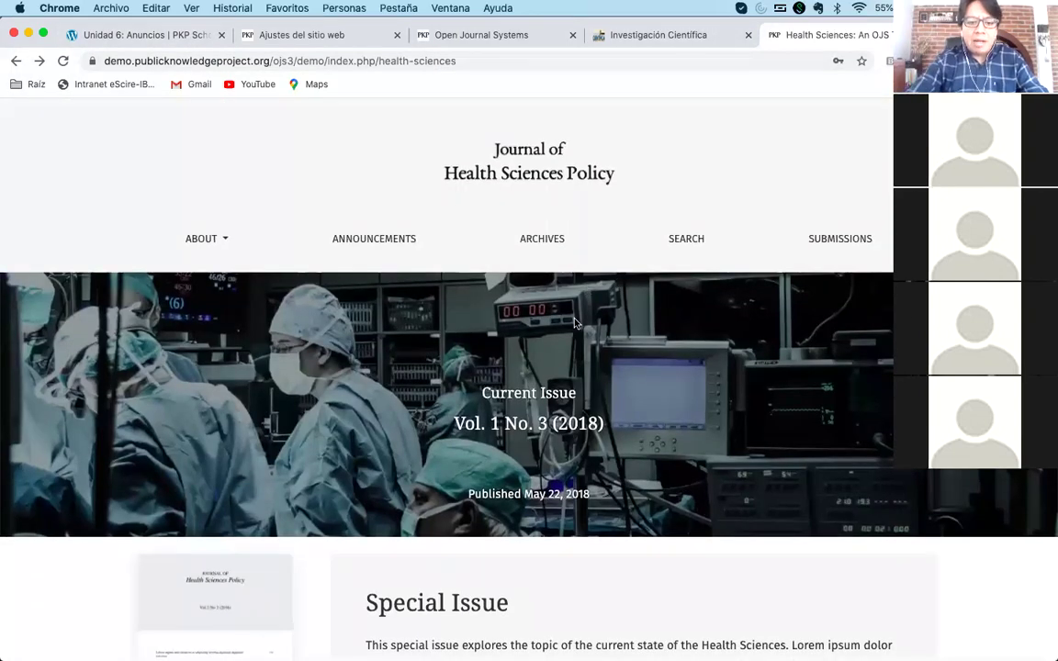
pyautogui.scroll(-5, 551, 367)
pyautogui.scroll(-10, 534, 401)
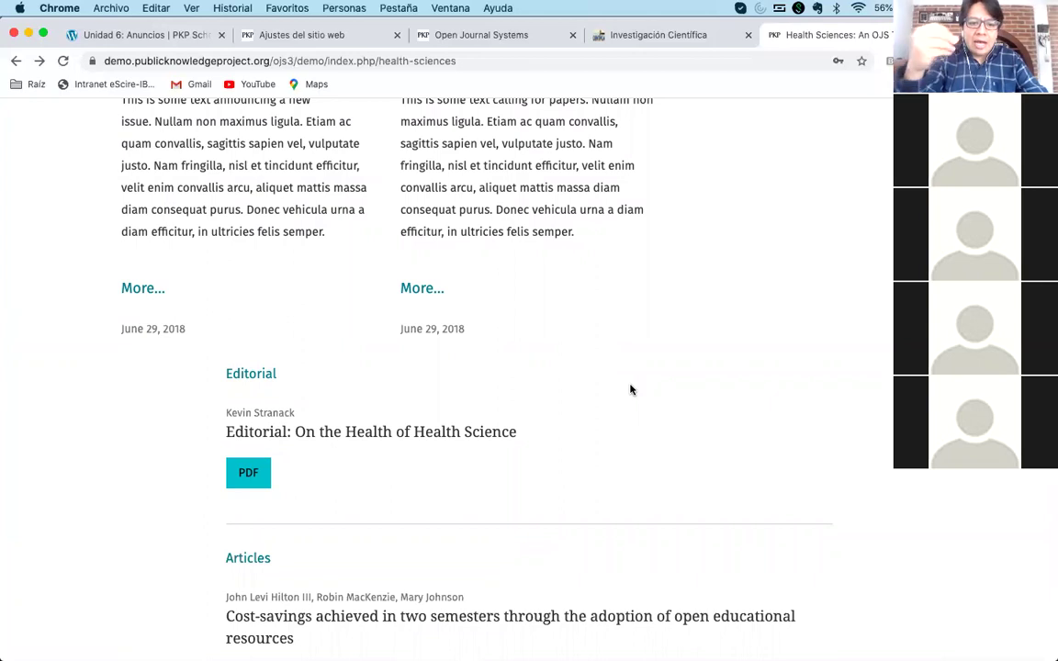
pyautogui.scroll(10, 645, 389)
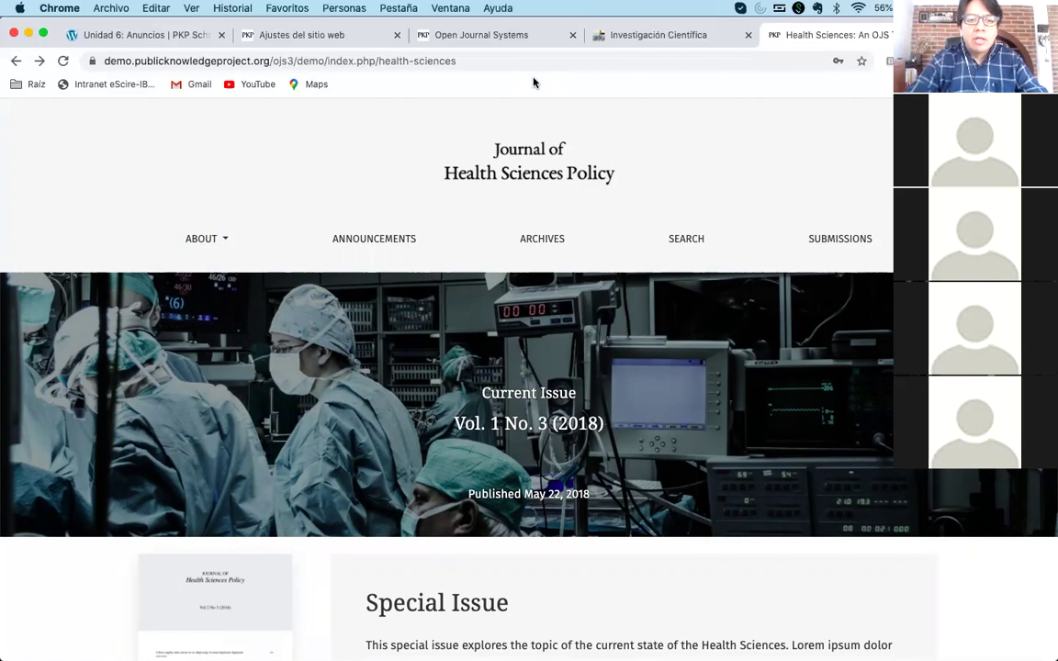
pyautogui.click(133, 36)
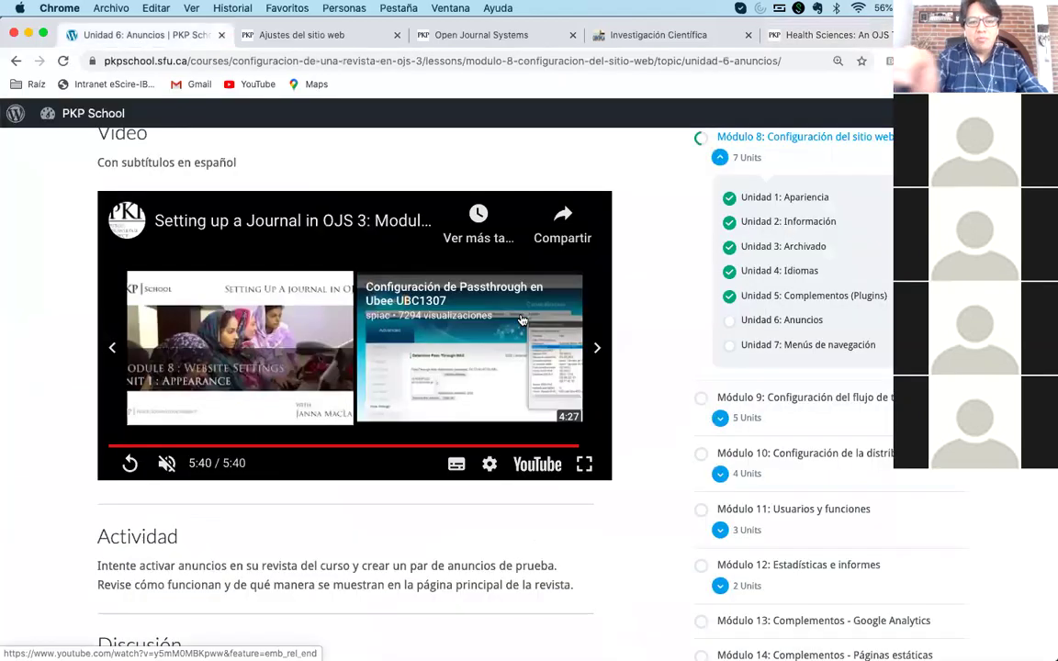
pyautogui.click(323, 36)
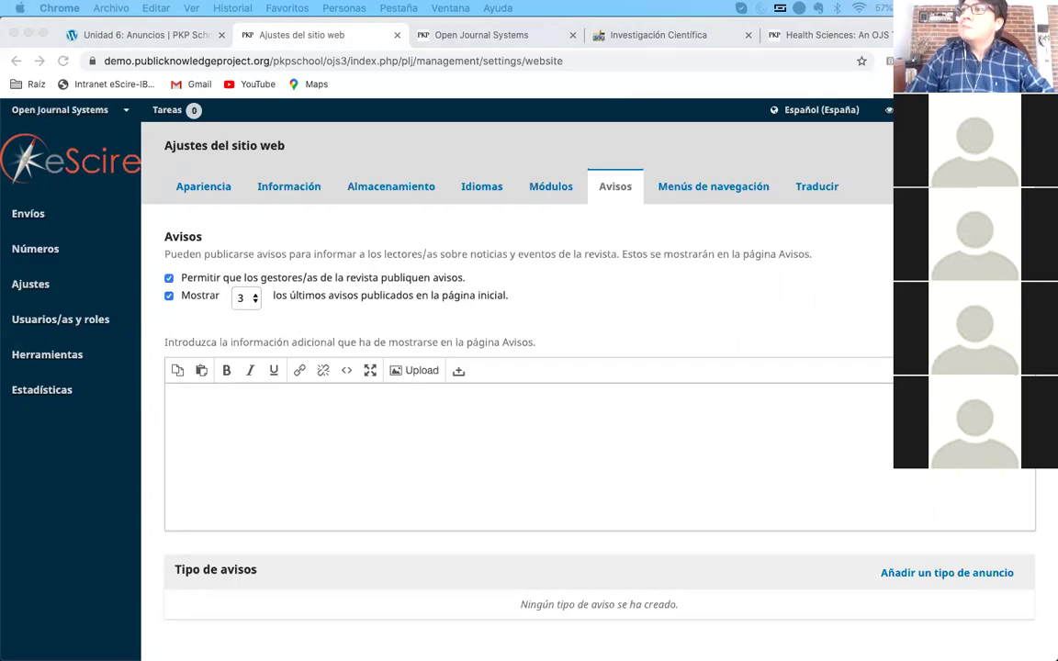
pyautogui.click(524, 270)
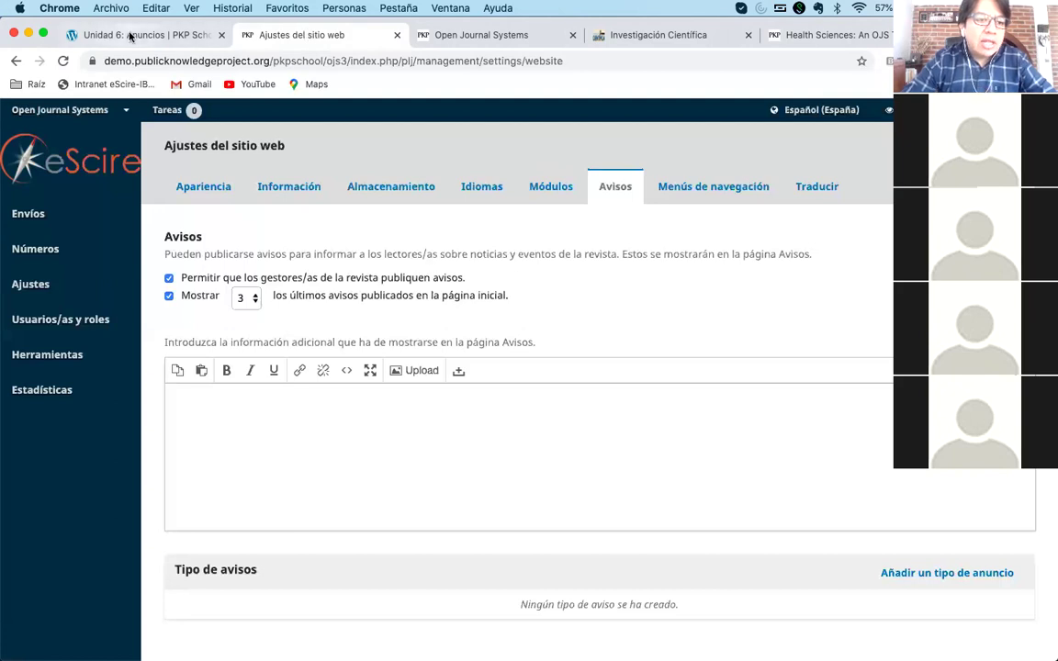
pyautogui.click(93, 35)
pyautogui.scroll(2, 59, 394)
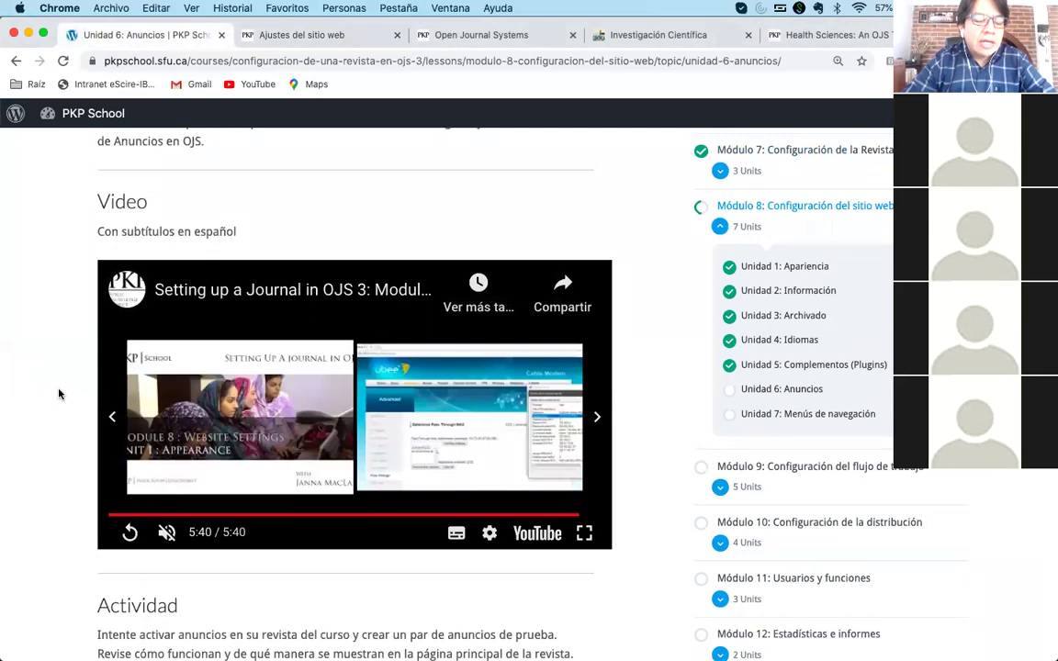
pyautogui.click(313, 36)
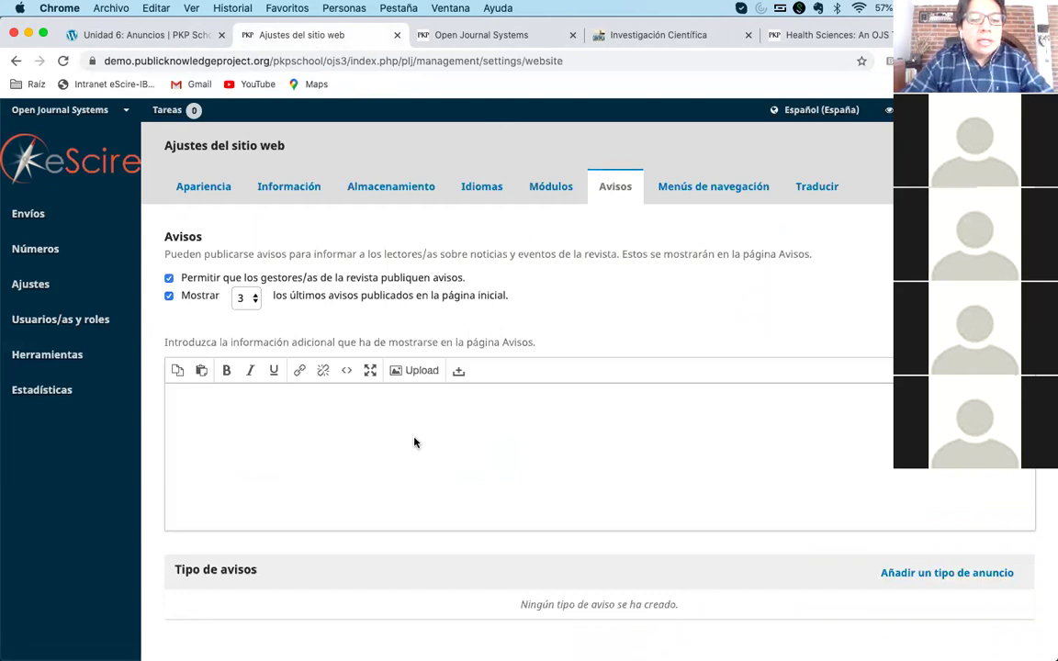
# - Return to the PKP School course and mark Unidad 6: Anuncios as complete to advance to Unidad 7
pyautogui.click(136, 36)
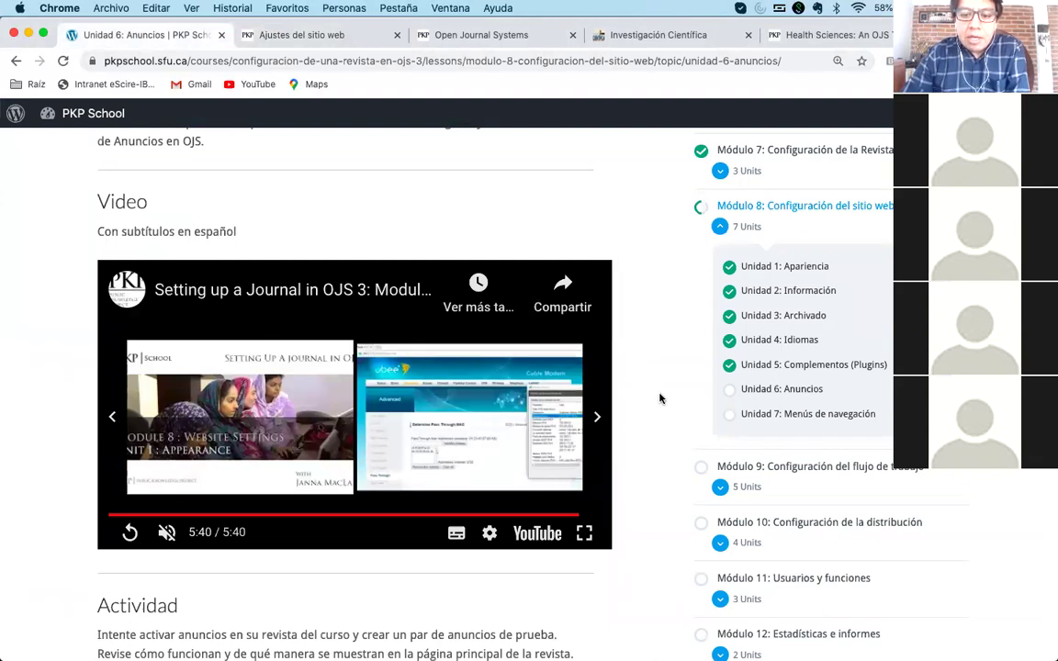
pyautogui.scroll(-4, 659, 398)
pyautogui.click(340, 537)
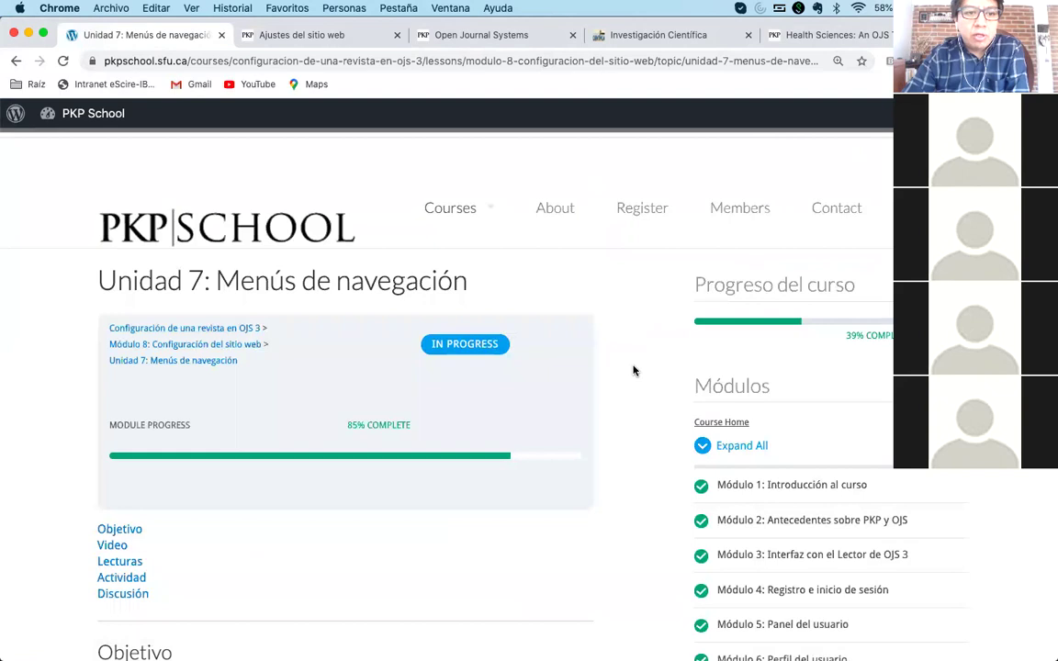
# - Read through Unidad 7: Menús de navegación, covering its objective, video note, readings, activity and discussion
pyautogui.scroll(-1, 628, 368)
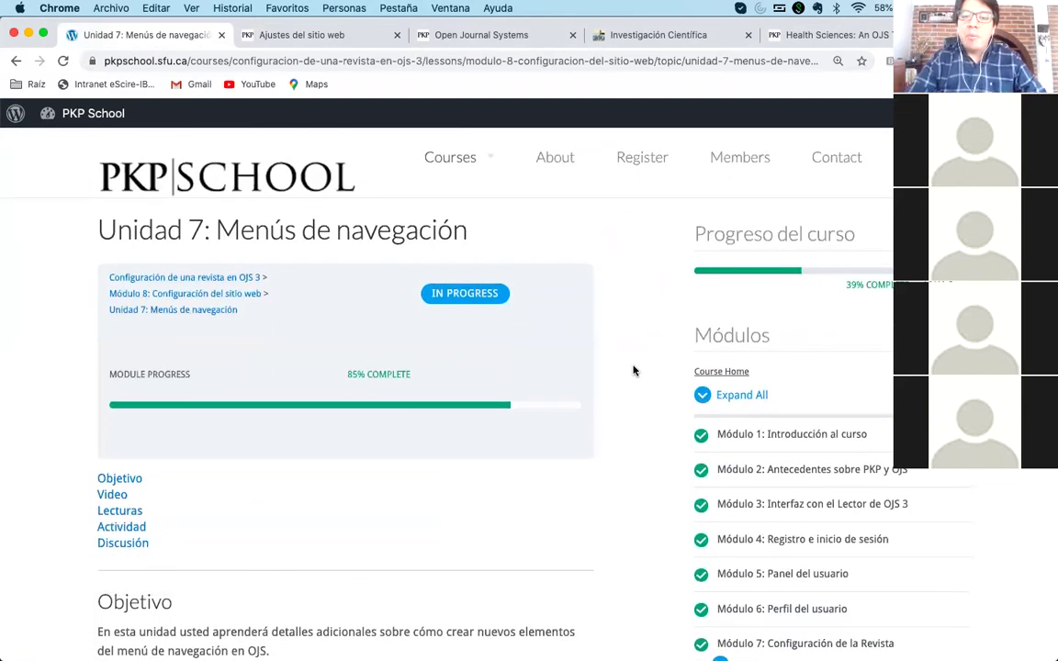
pyautogui.scroll(-5, 633, 370)
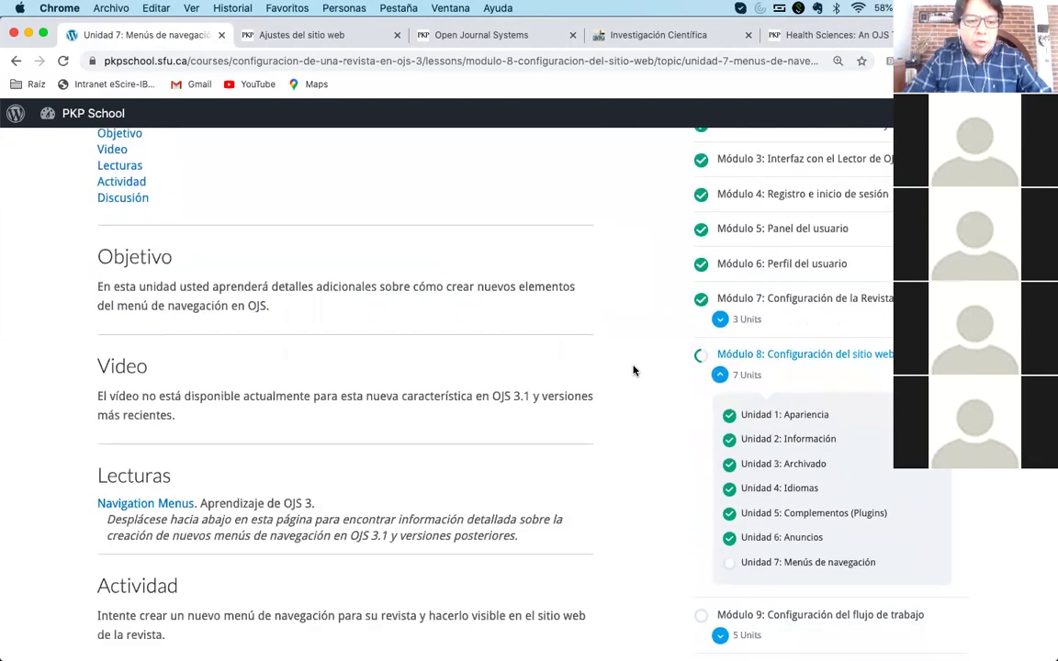
pyautogui.scroll(5, 632, 370)
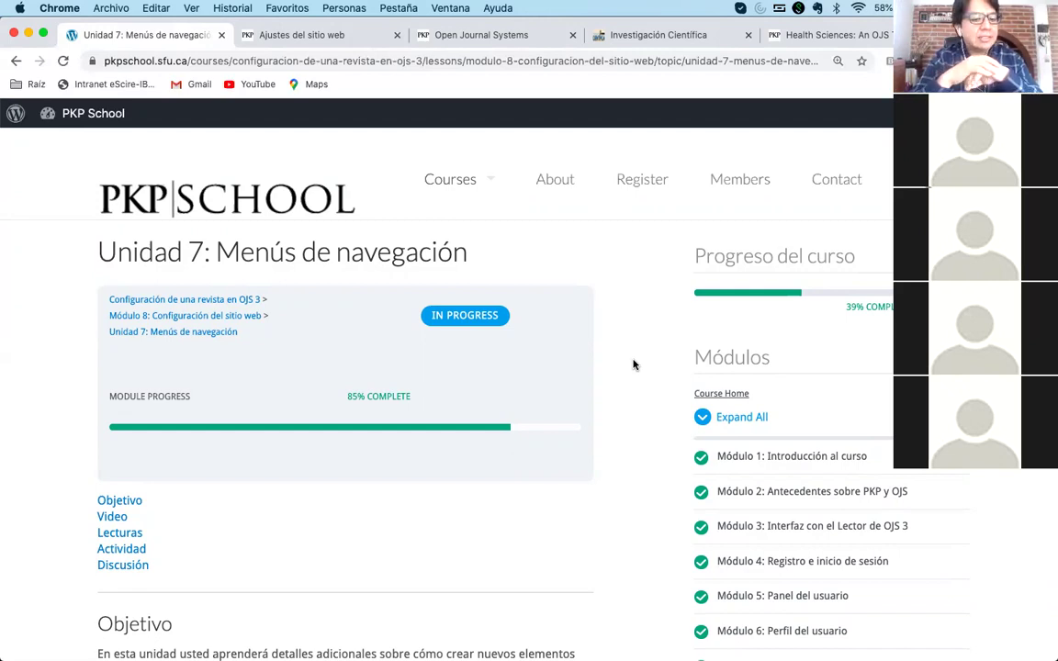
pyautogui.scroll(-5, 632, 364)
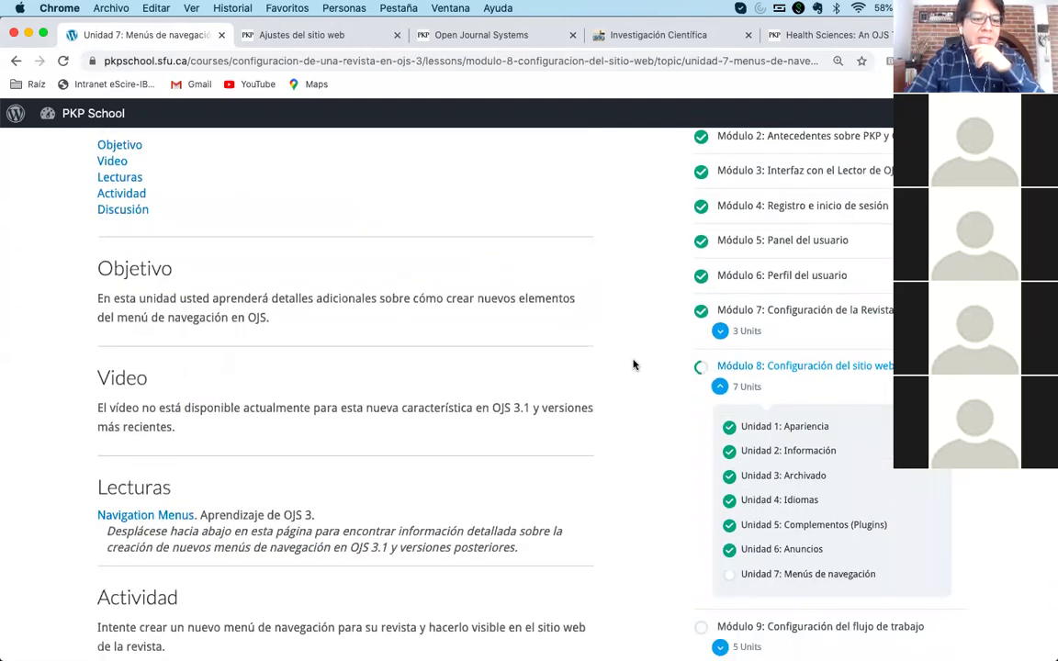
pyautogui.scroll(-2, 633, 364)
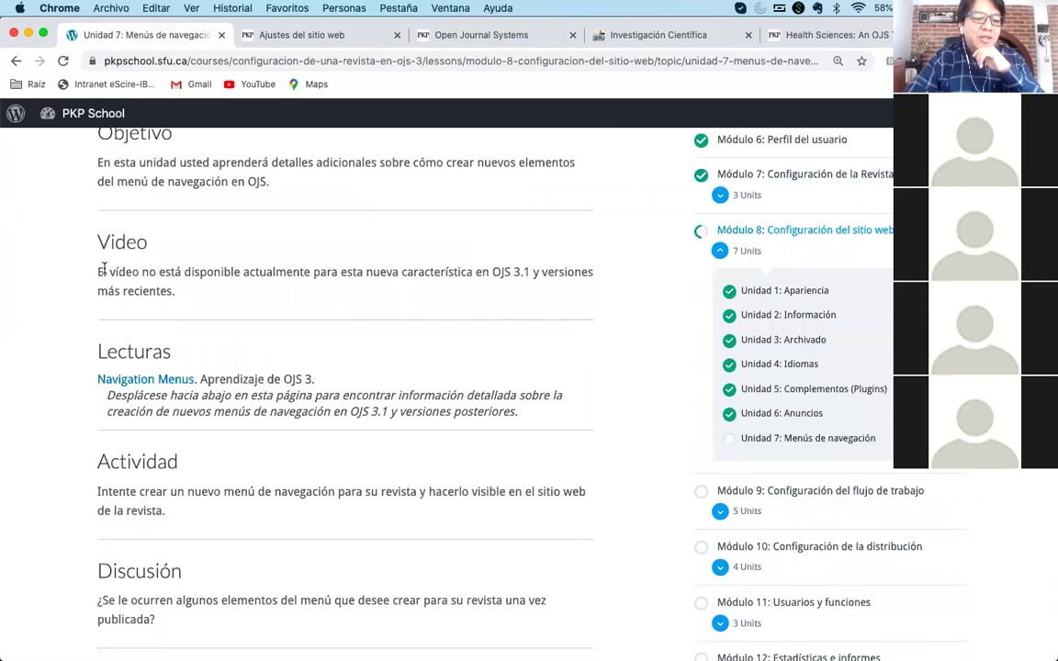
pyautogui.moveTo(104, 268); pyautogui.dragTo(189, 292)
pyautogui.click(278, 309)
pyautogui.scroll(-2, 305, 294)
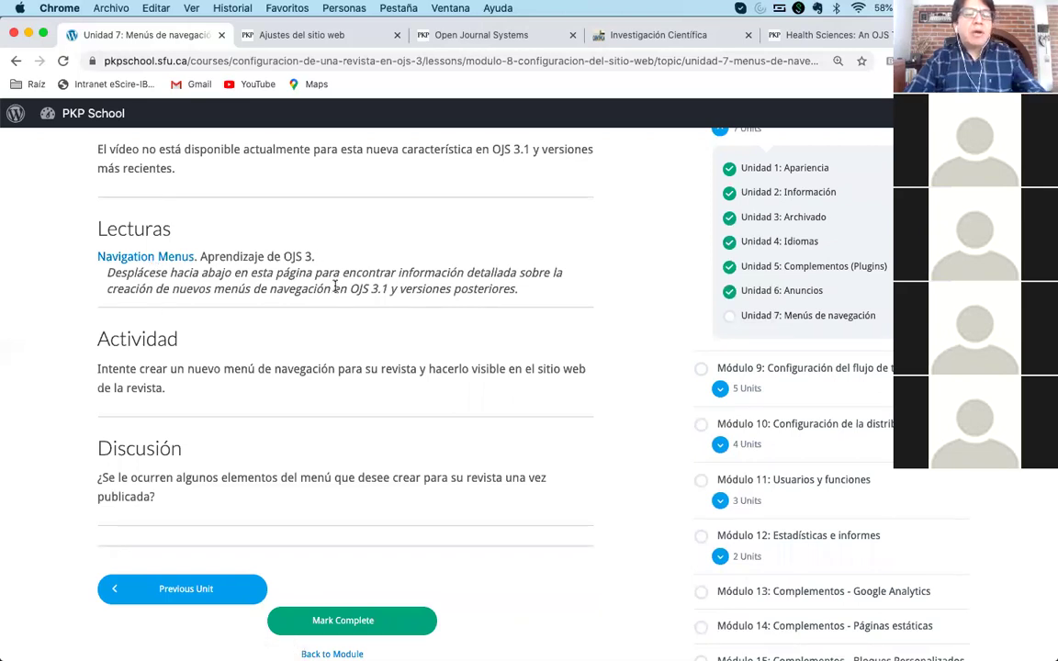
pyautogui.scroll(10, 335, 287)
# - Switch to the journal's public site and examine its main menu and the entries under Acerca de
pyautogui.click(318, 35)
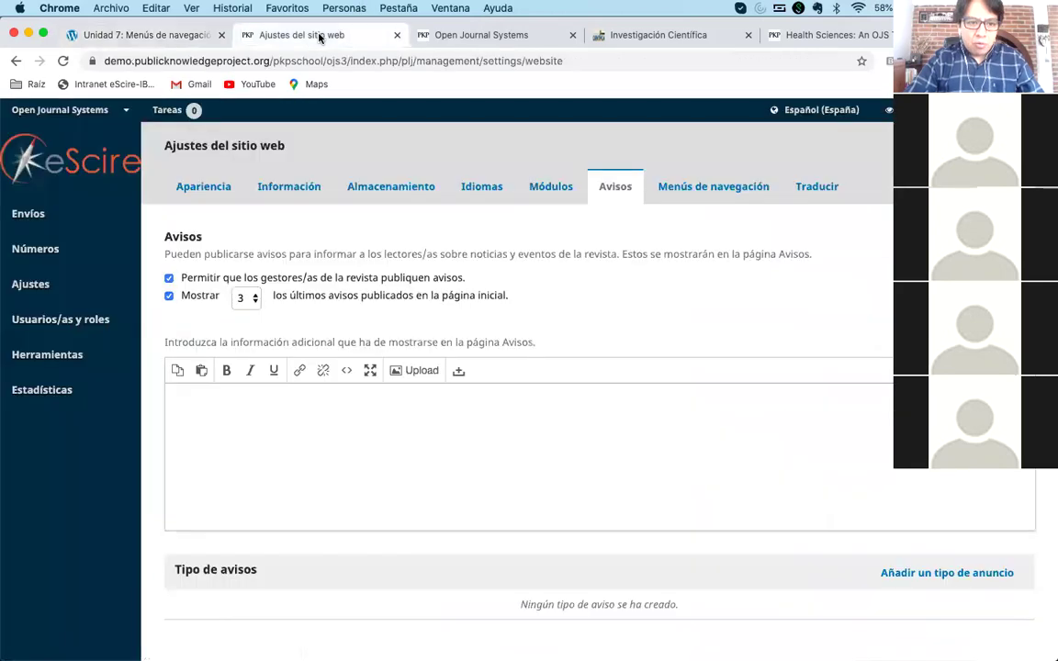
pyautogui.click(493, 36)
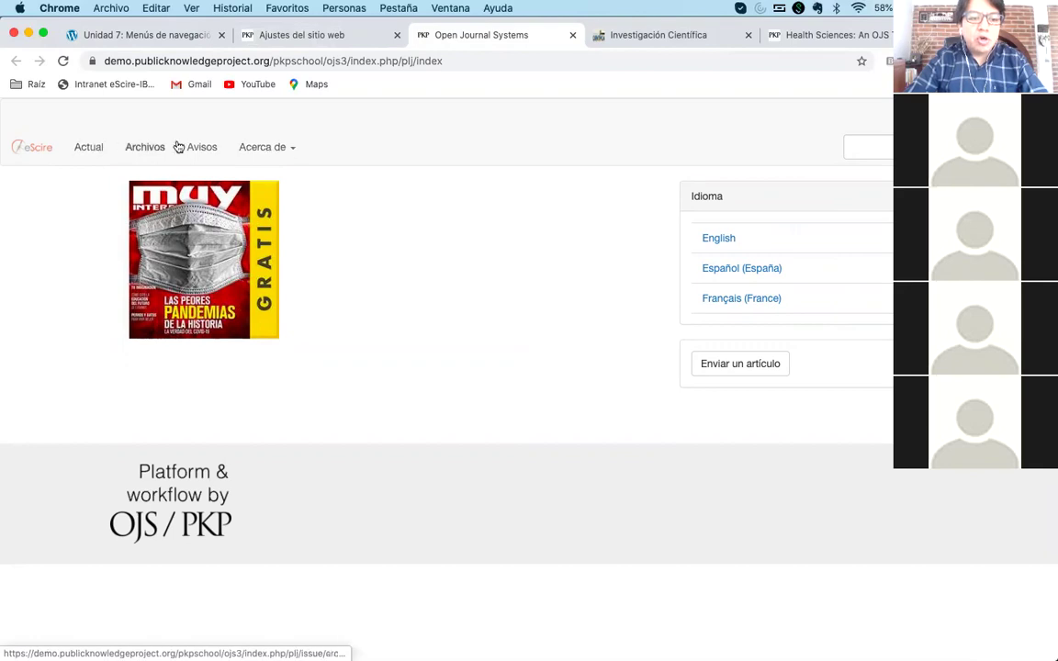
pyautogui.click(272, 147)
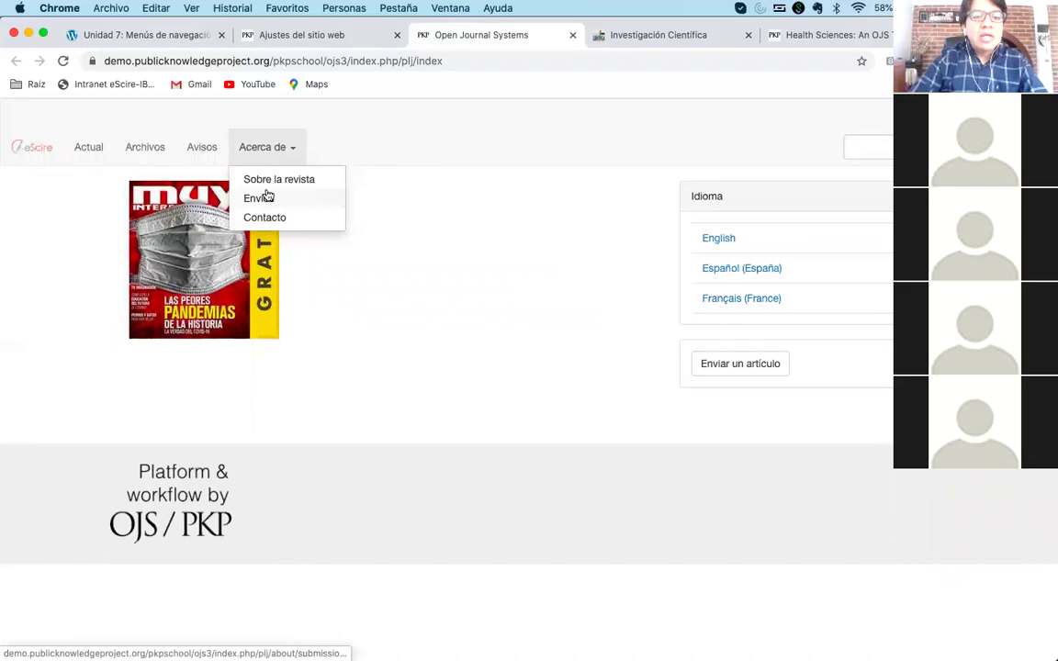
pyautogui.click(342, 146)
pyautogui.click(282, 148)
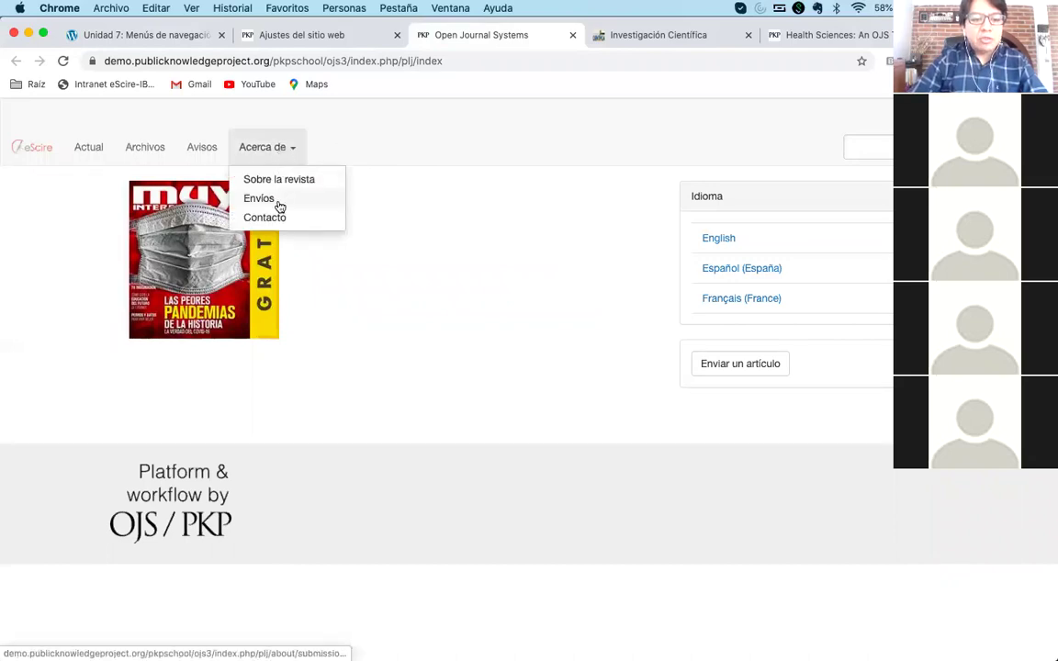
pyautogui.click(356, 162)
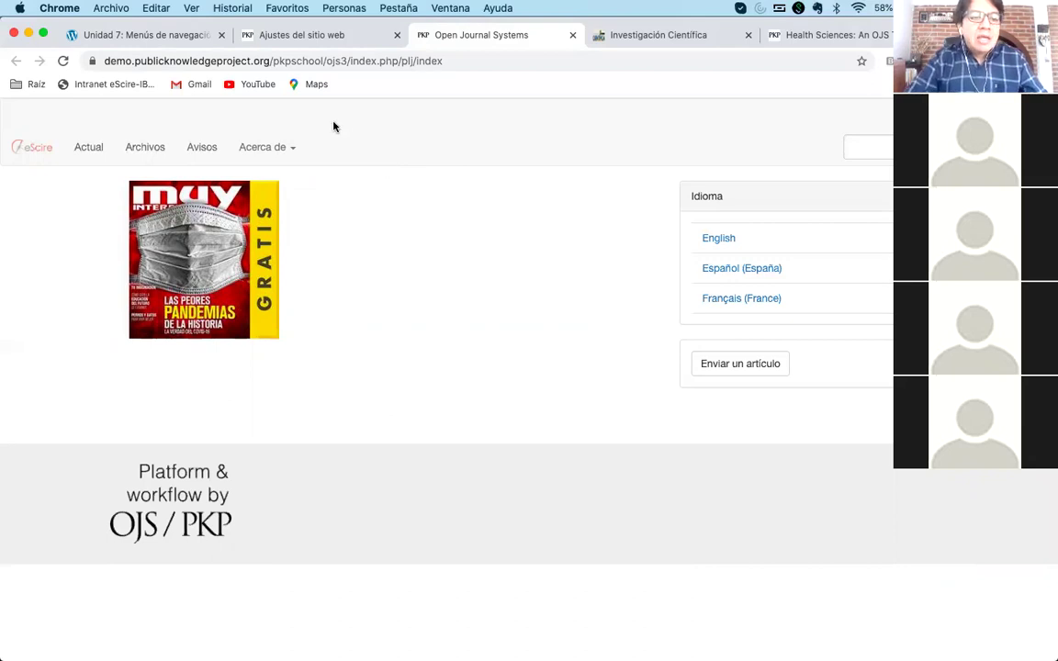
# - Switch back to the journal's administration and open the navigation menu settings of the website
pyautogui.click(310, 37)
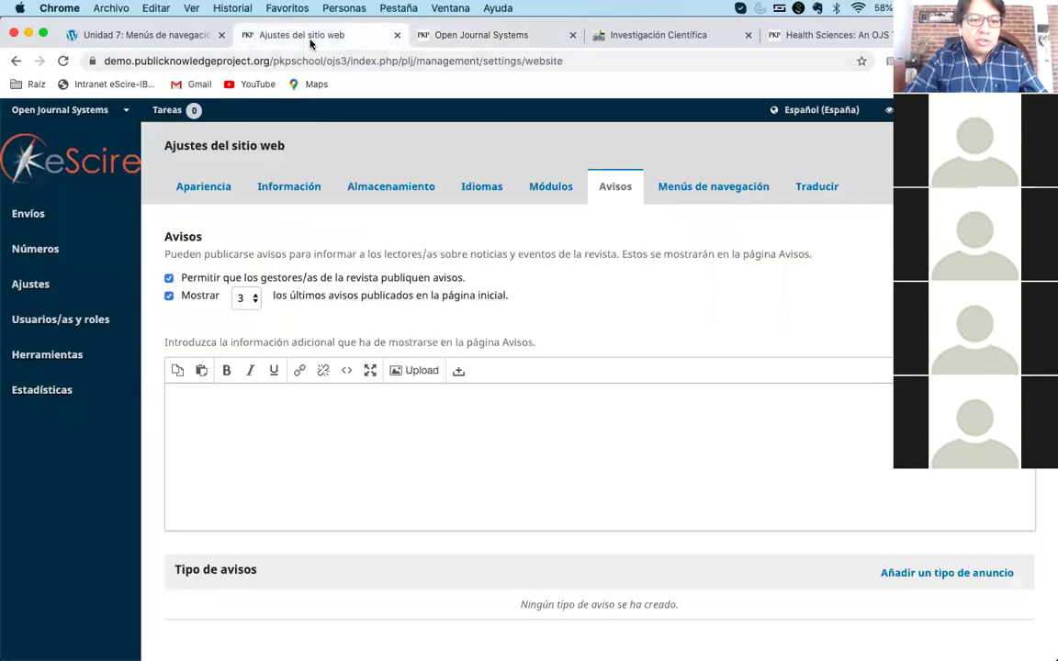
pyautogui.moveTo(57, 290)
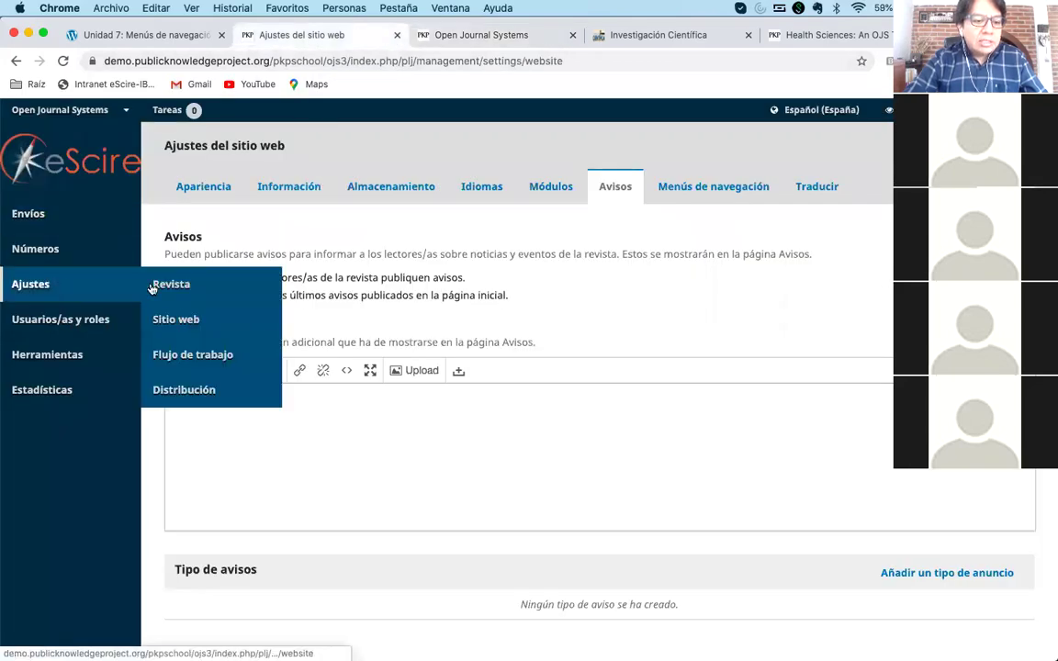
pyautogui.click(174, 326)
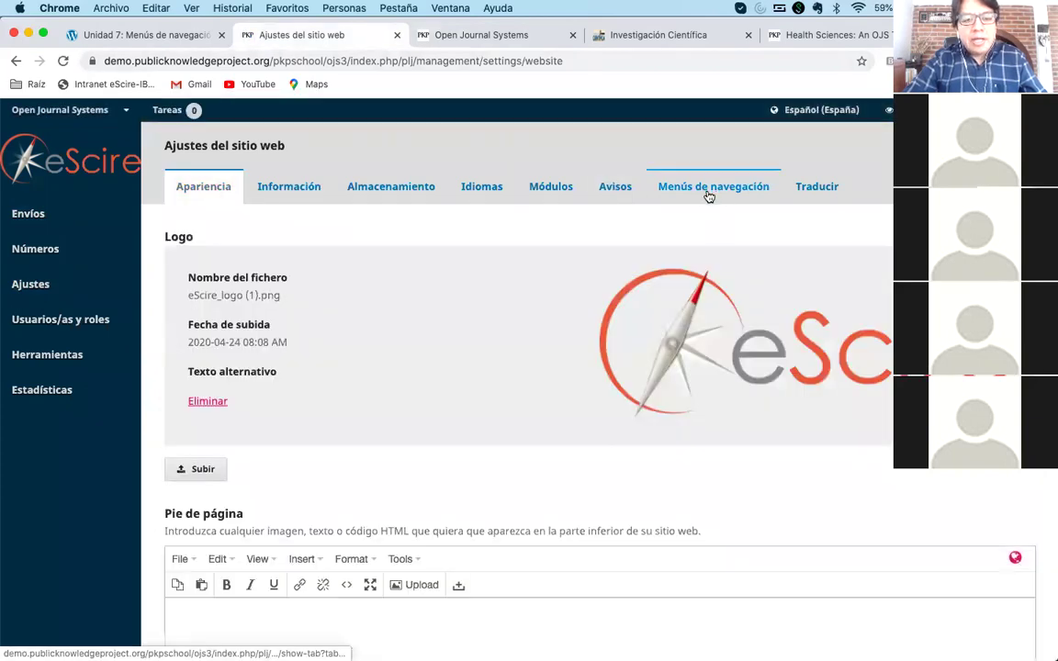
pyautogui.click(708, 194)
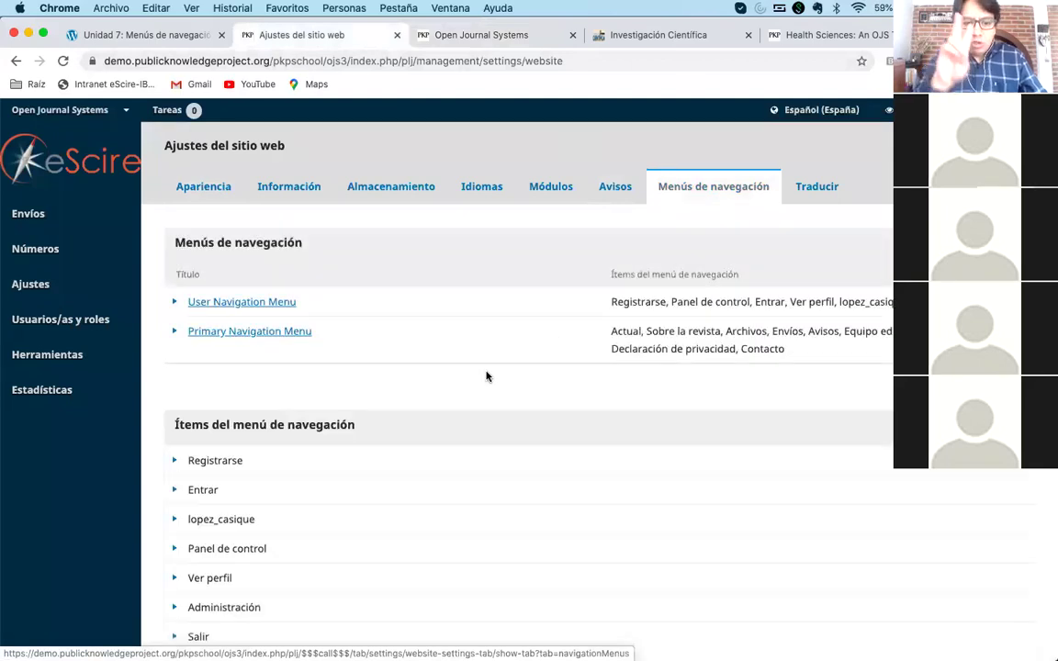
pyautogui.scroll(-1, 431, 316)
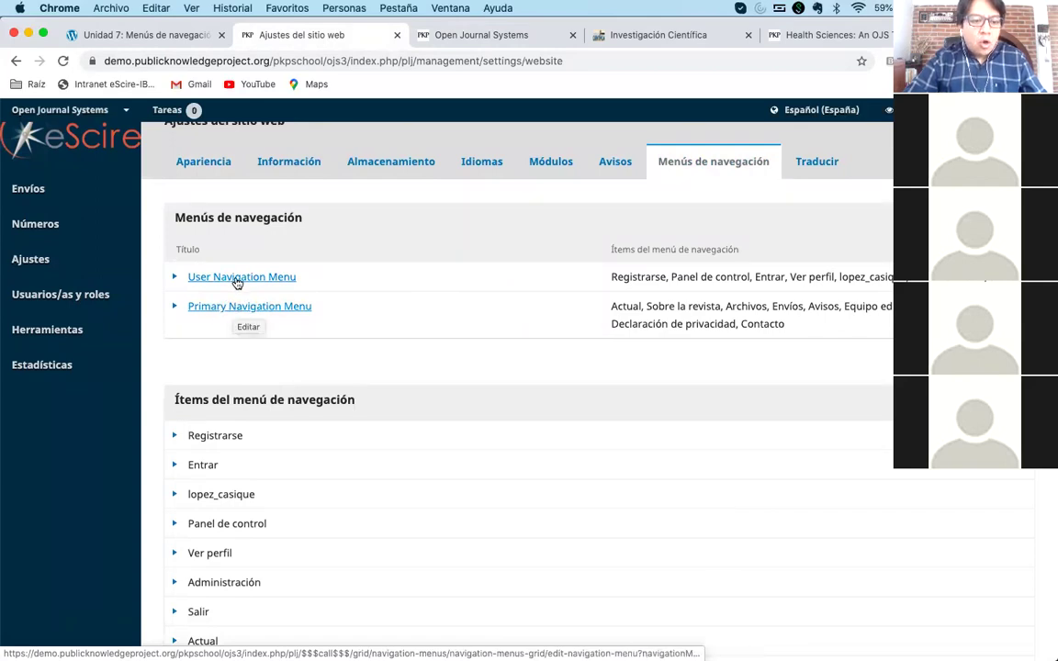
# - Compare the menu on the journal's public site with the navigation menus and menu items defined in the website settings
pyautogui.click(450, 31)
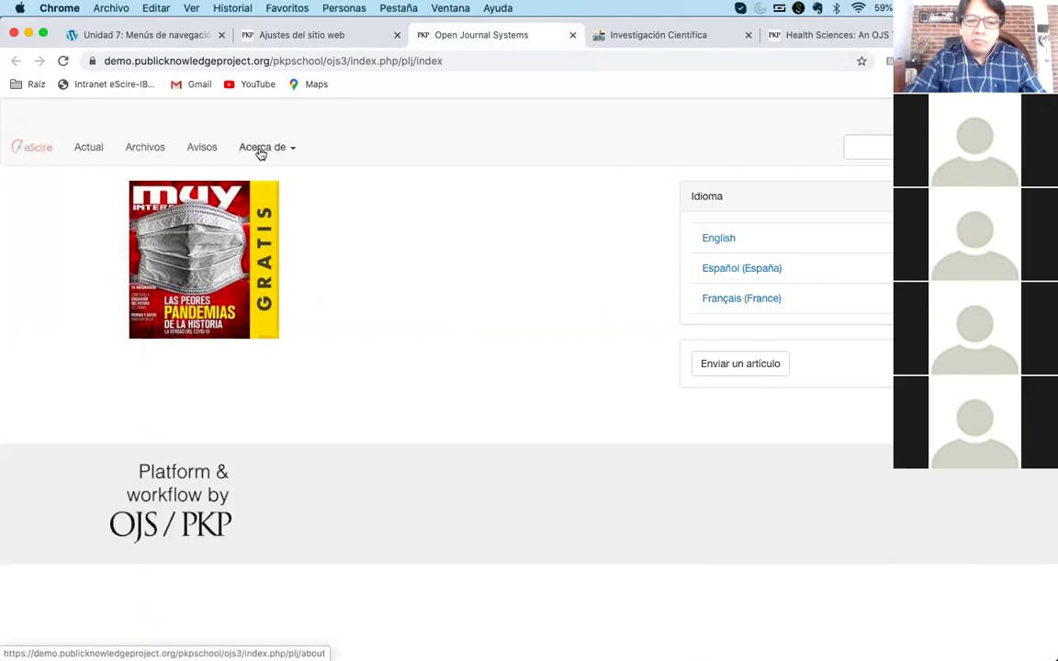
pyautogui.click(323, 36)
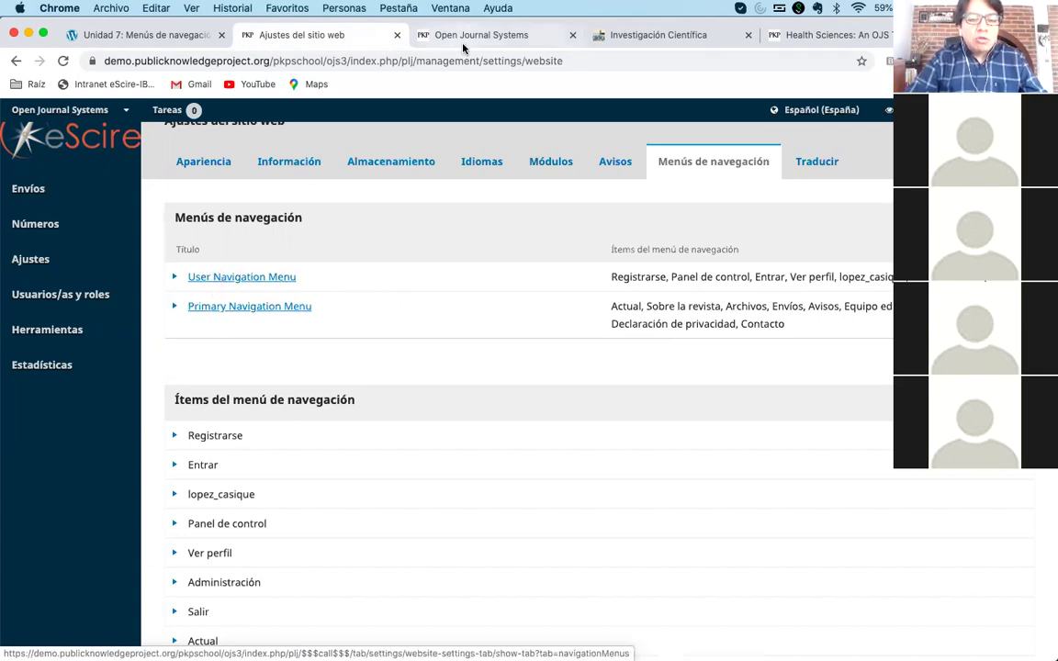
pyautogui.scroll(-5, 439, 220)
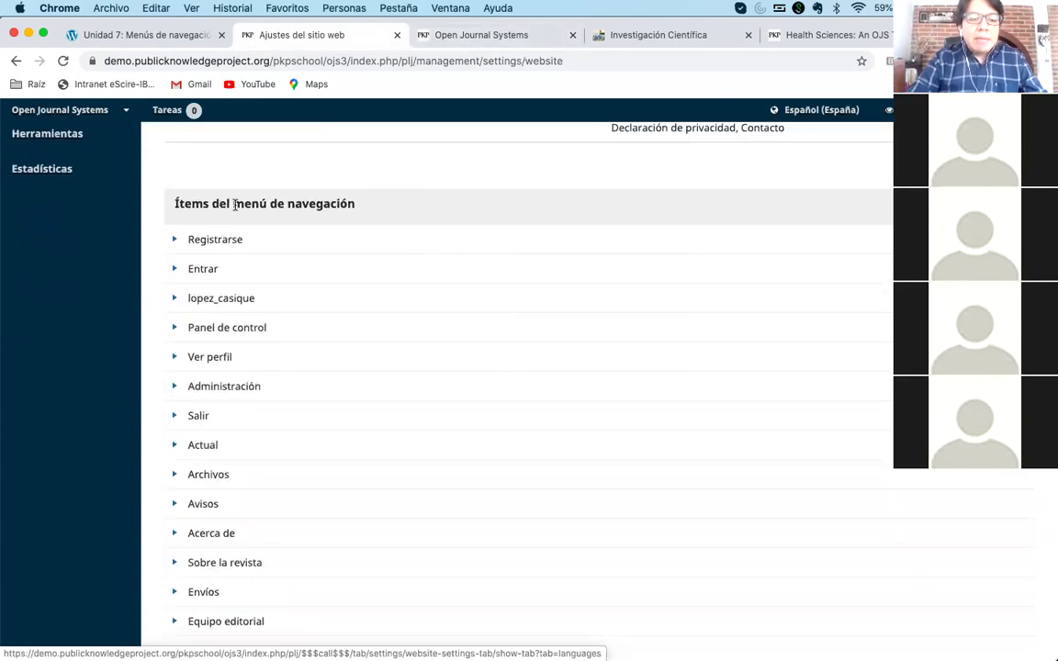
pyautogui.scroll(-3, 211, 301)
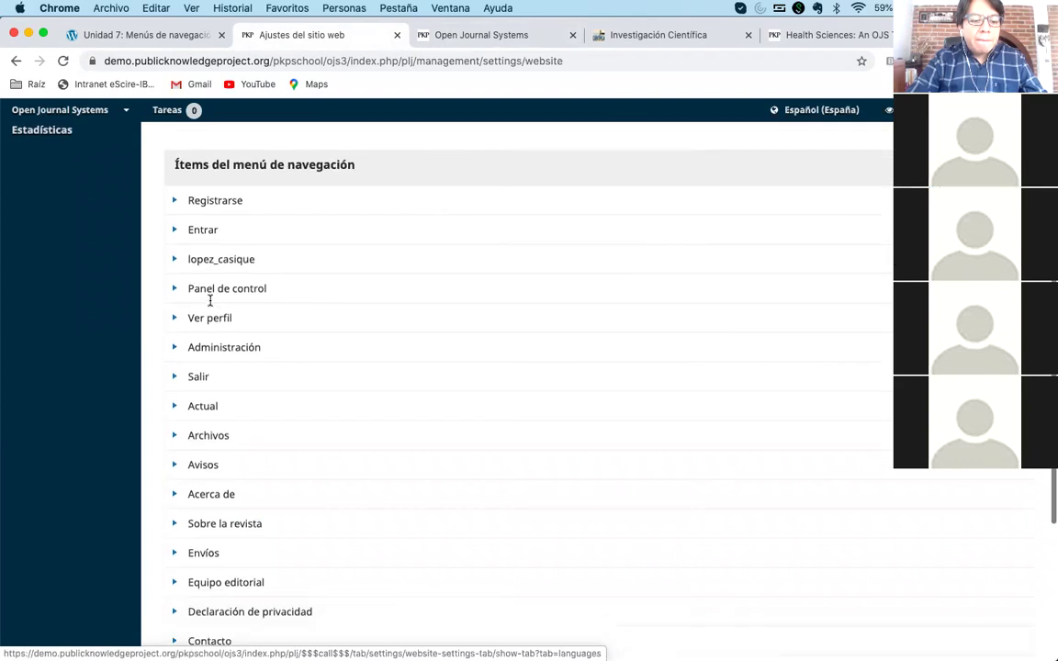
pyautogui.scroll(7, 210, 301)
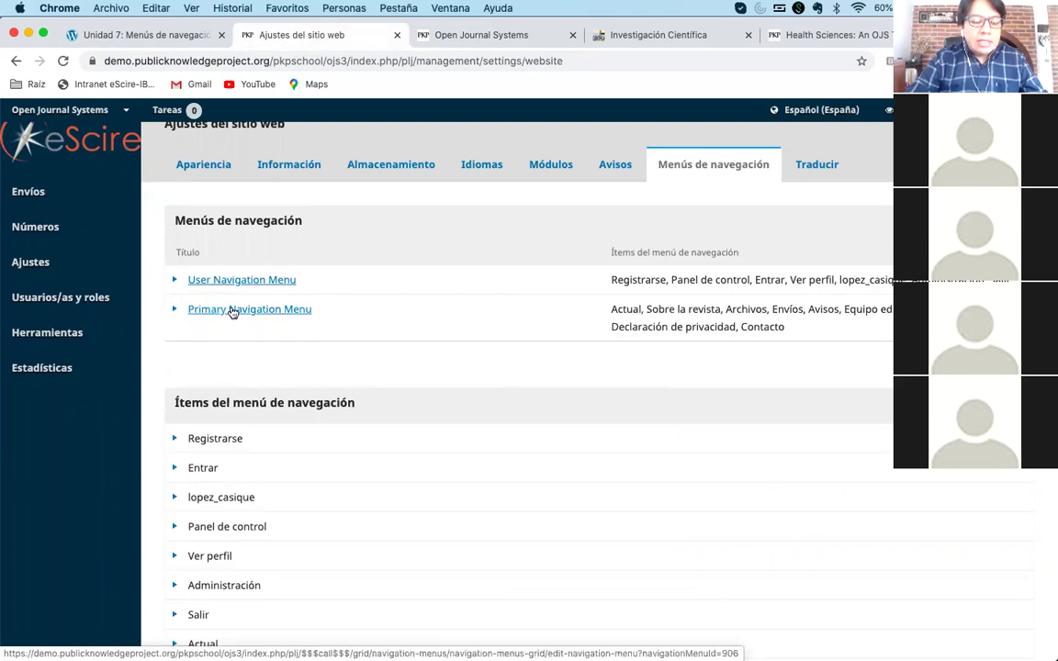
# - Open the Primary Navigation Menu for editing and review its assigned and unassigned items
pyautogui.click(171, 311)
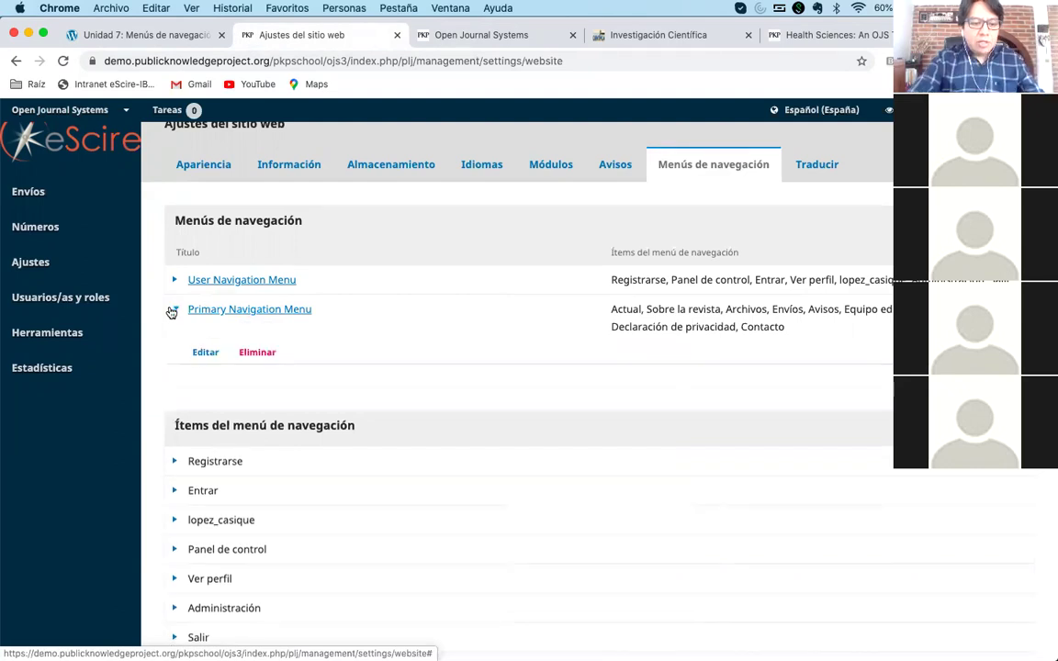
pyautogui.click(206, 354)
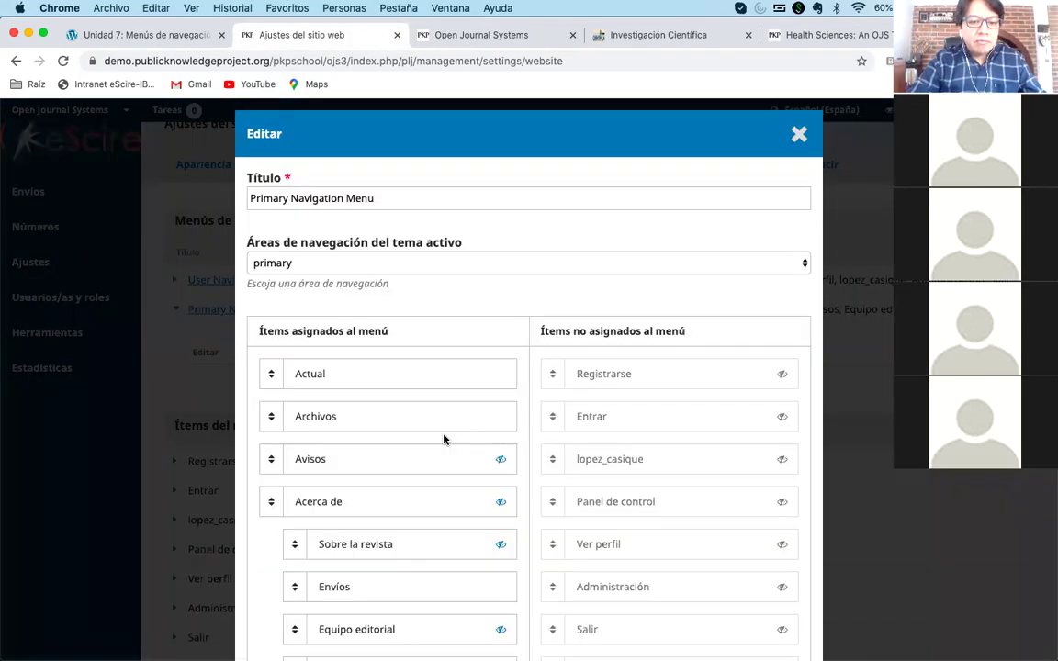
pyautogui.scroll(-3, 478, 400)
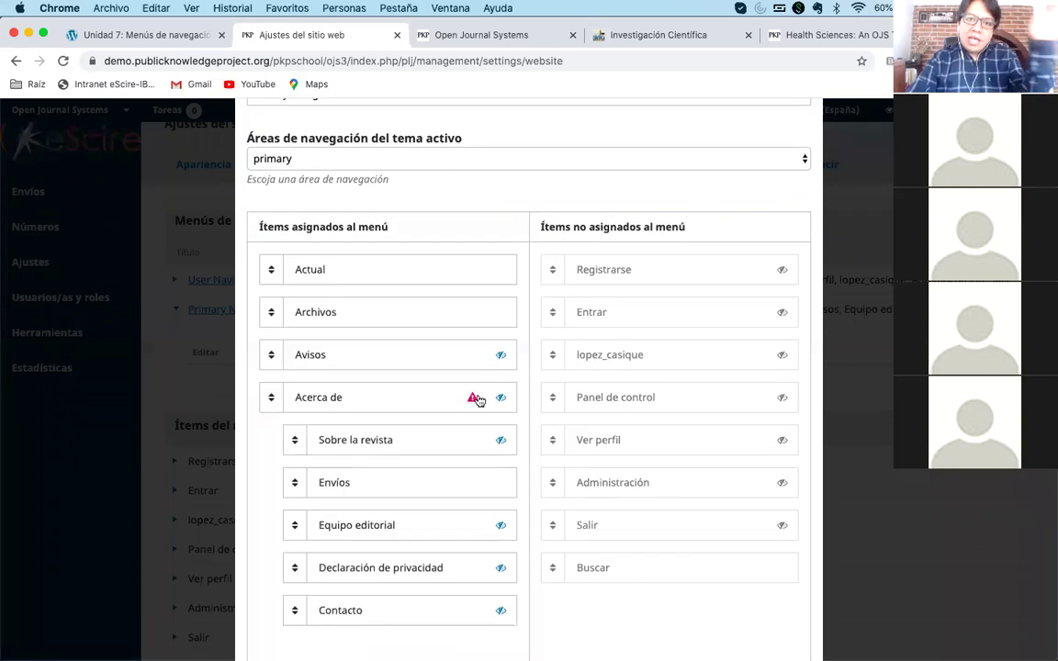
pyautogui.scroll(-1, 477, 400)
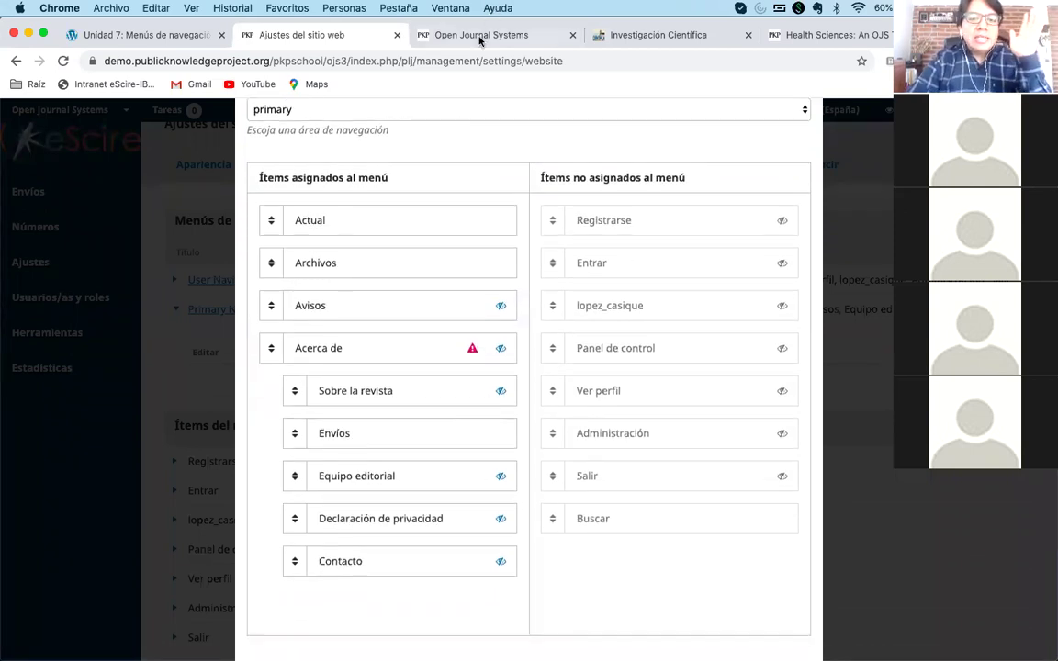
# - Compare the public site's main menu and its Acerca de entries with the items assigned to the Primary Navigation Menu
pyautogui.click(435, 37)
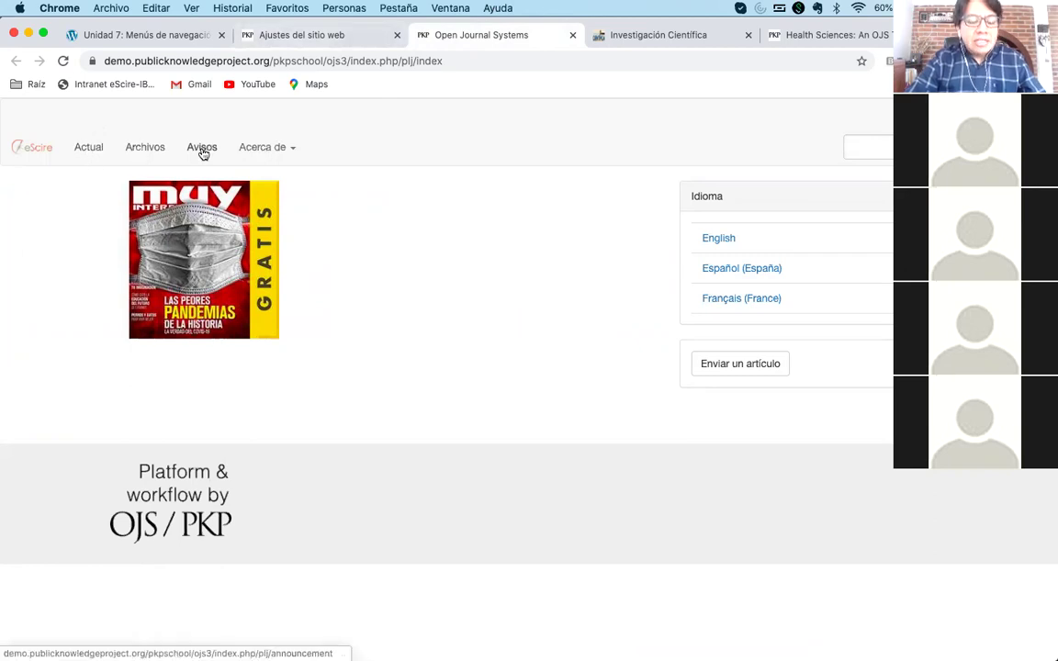
pyautogui.click(330, 36)
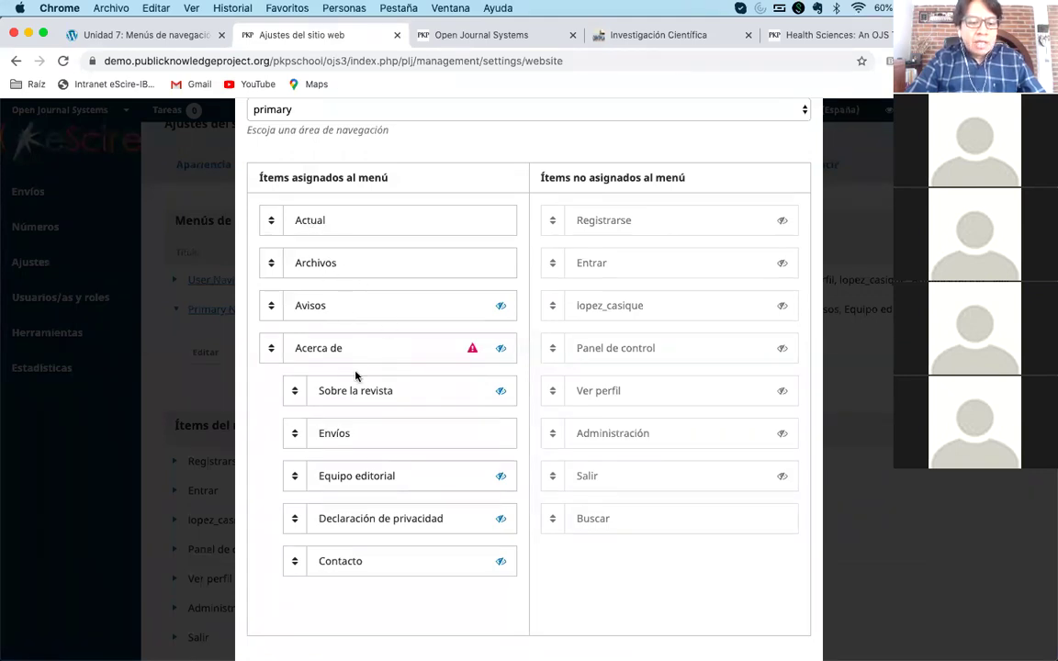
pyautogui.scroll(-1, 354, 375)
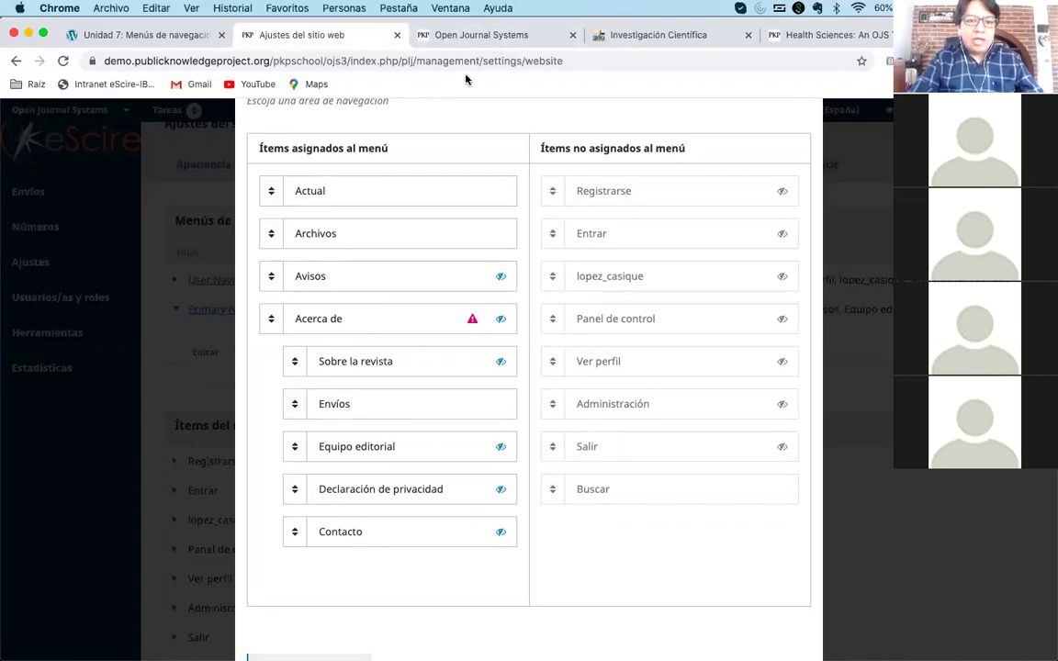
pyautogui.click(450, 34)
pyautogui.moveTo(276, 152)
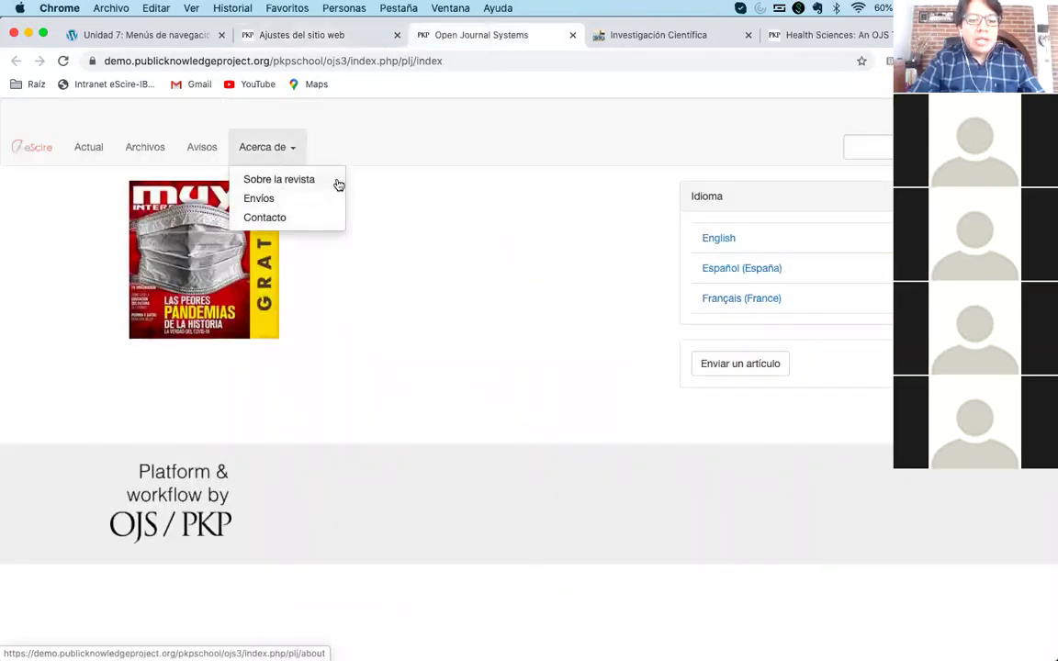
pyautogui.click(342, 37)
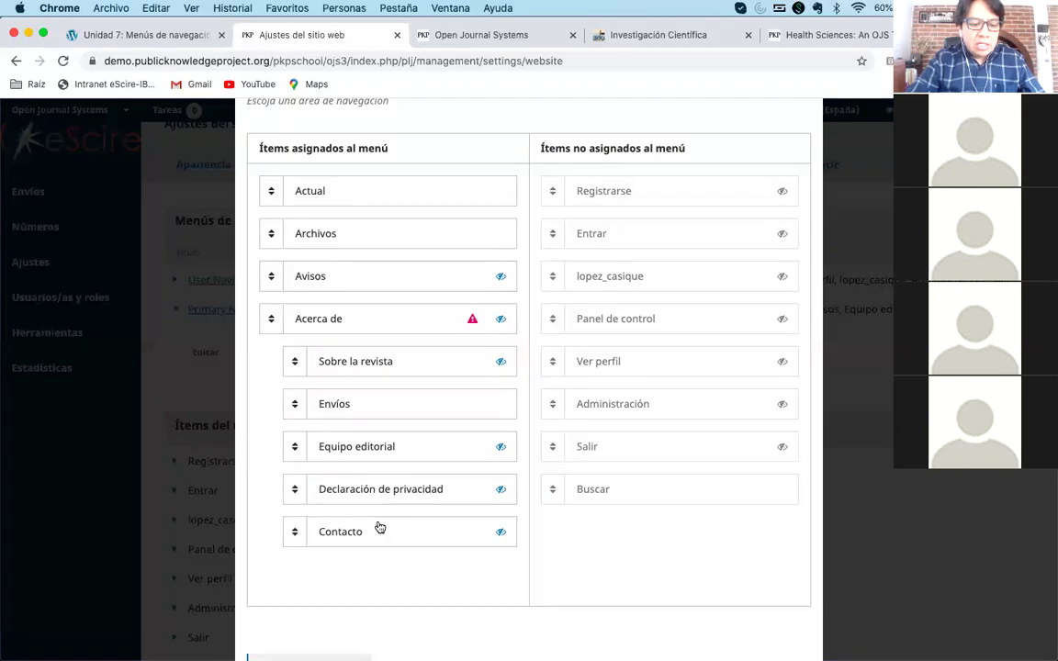
pyautogui.click(469, 36)
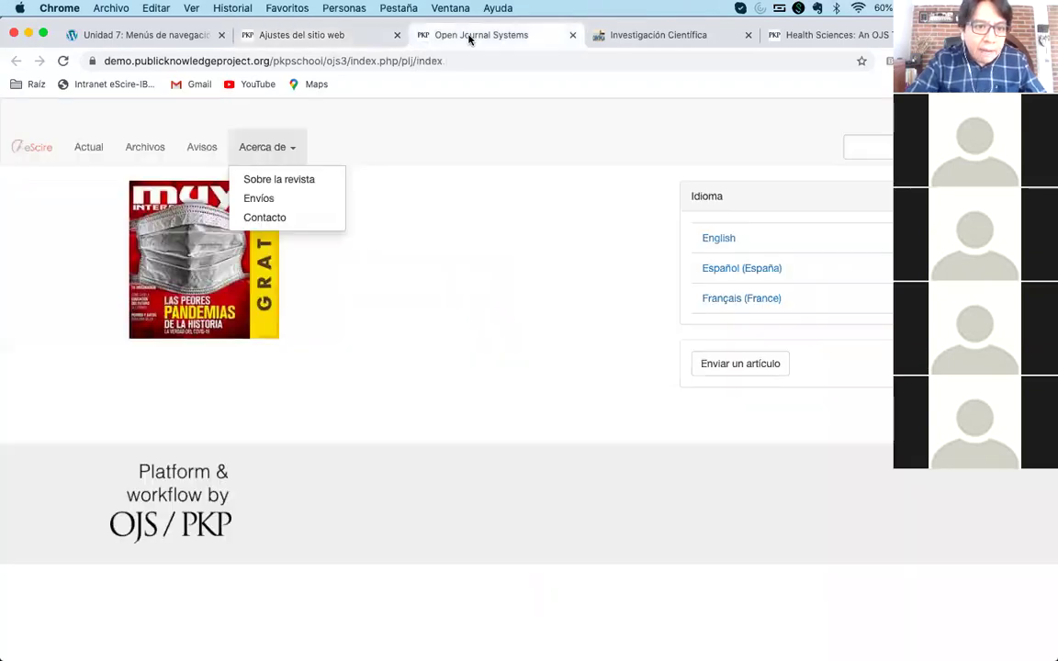
pyautogui.click(342, 38)
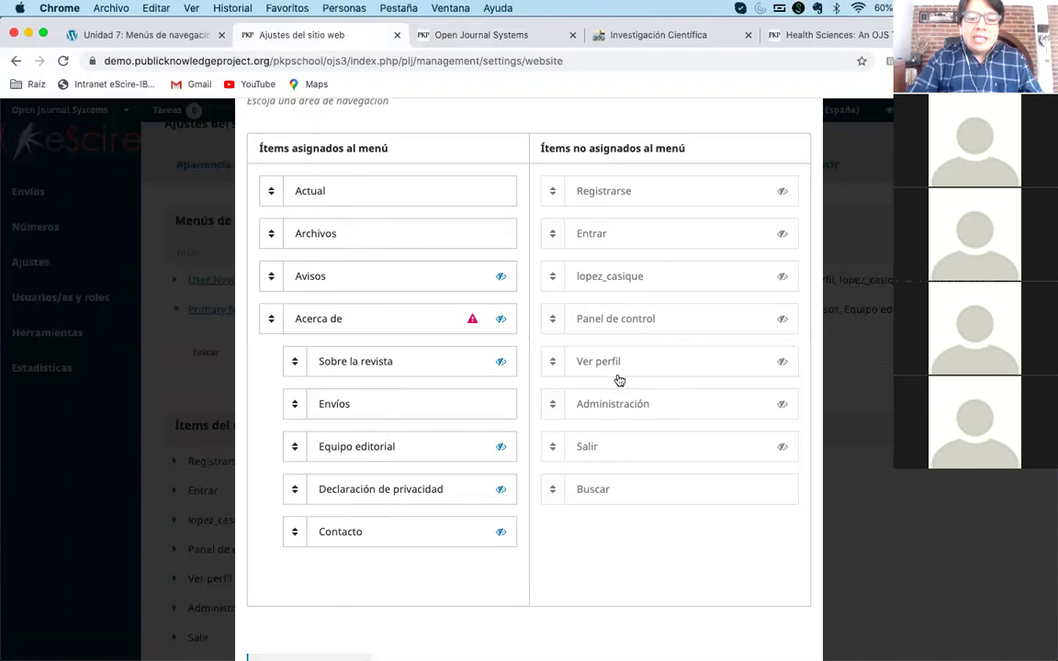
# - Review the Primary Navigation Menu's title, navigation area and unassigned items against the menu on the public site
pyautogui.scroll(2, 620, 359)
pyautogui.scroll(2, 622, 354)
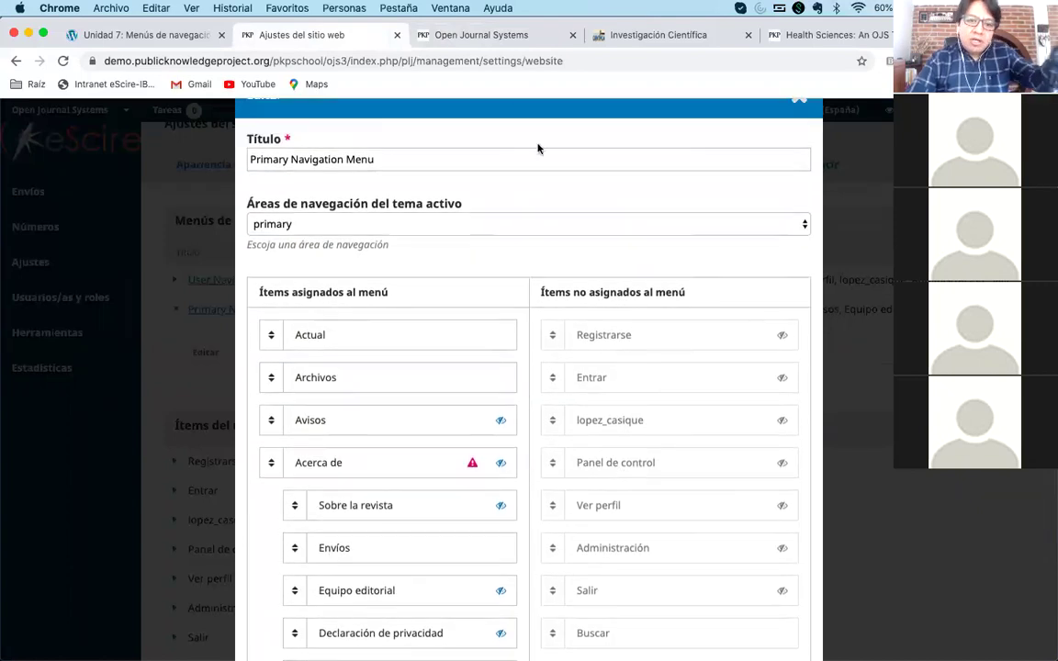
pyautogui.click(446, 35)
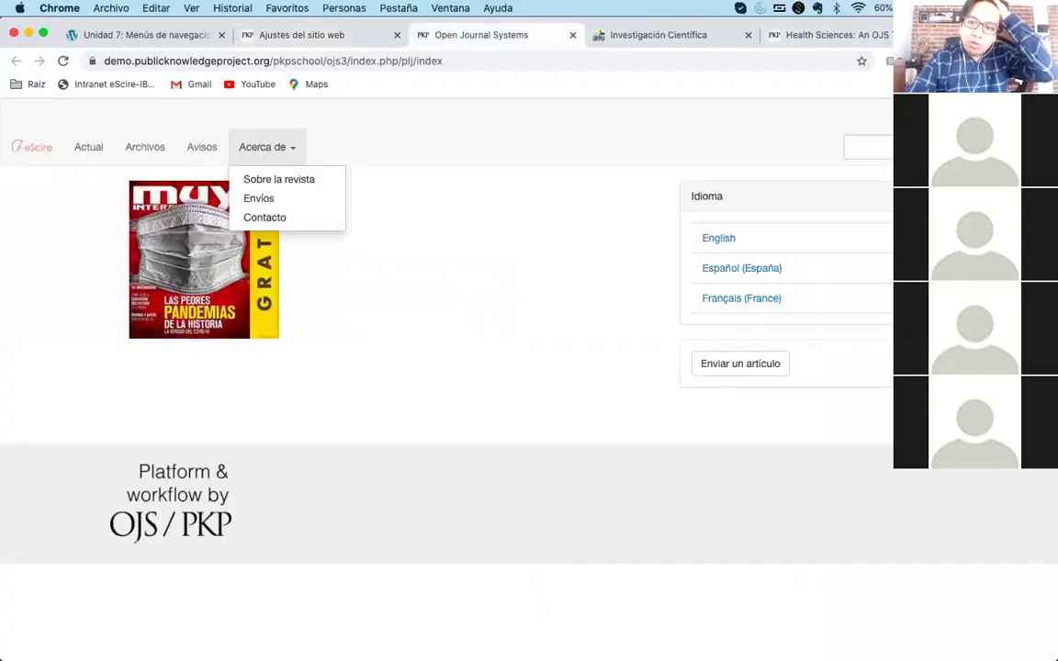
pyautogui.click(246, 35)
pyautogui.scroll(-5, 551, 336)
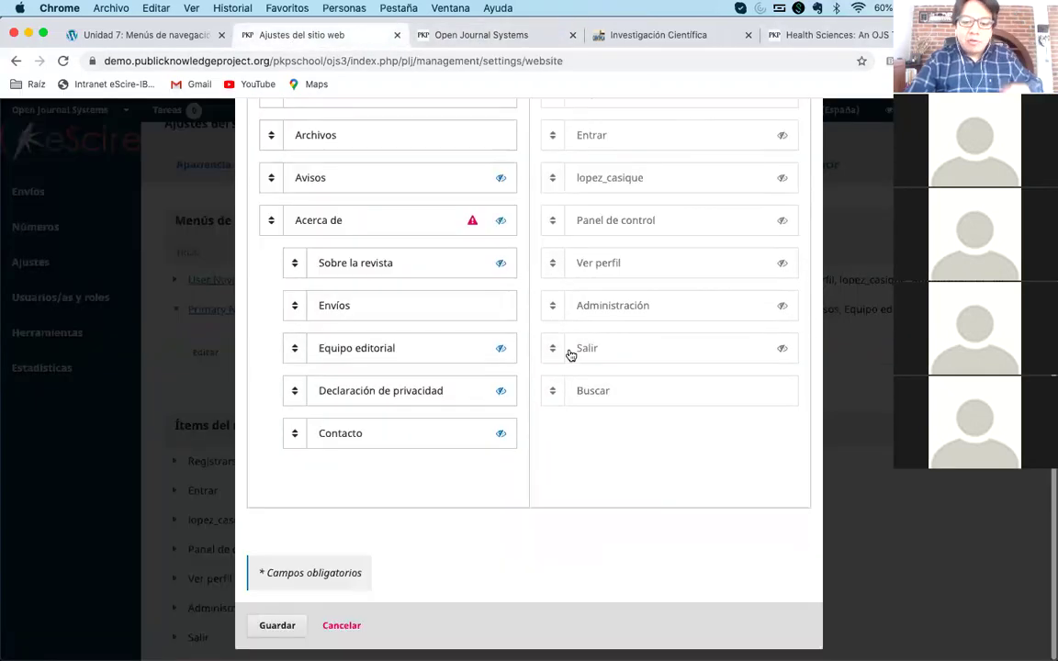
pyautogui.scroll(1, 601, 330)
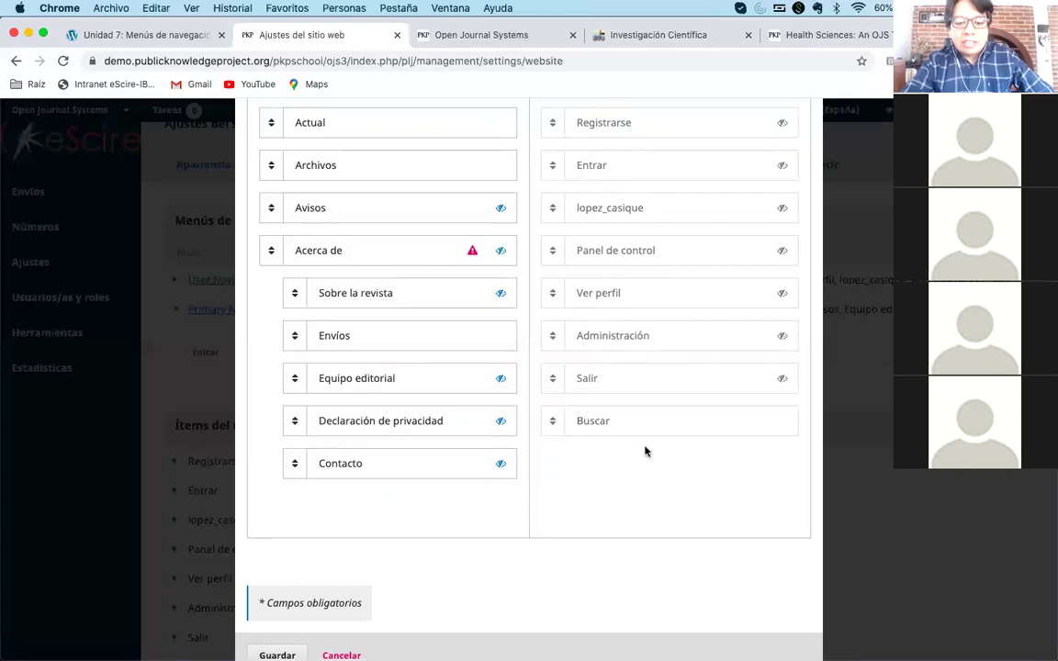
pyautogui.click(470, 34)
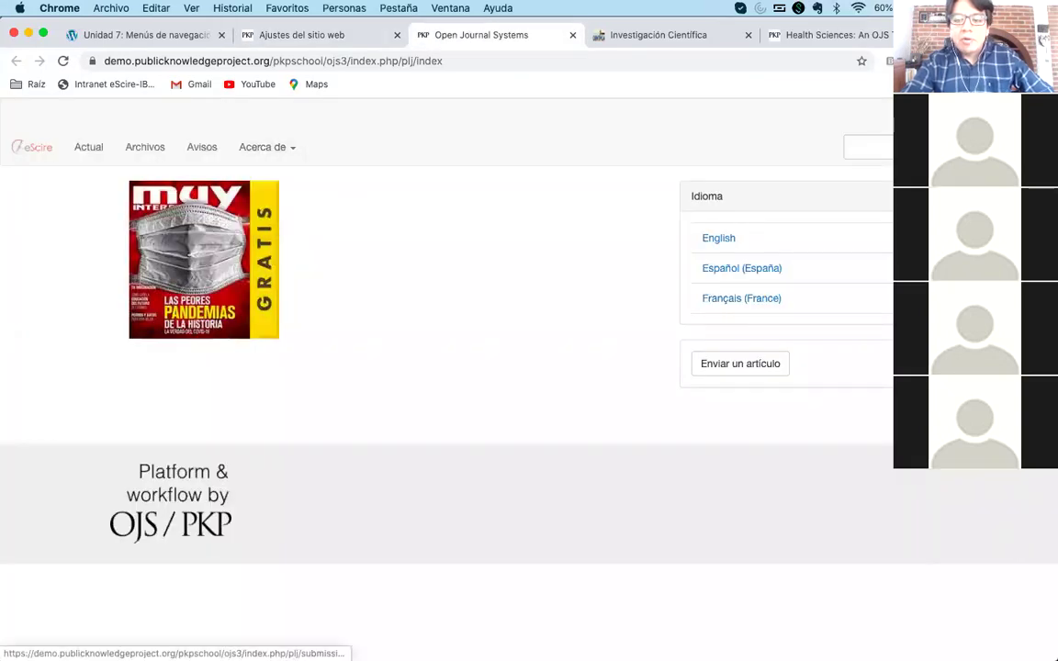
pyautogui.click(333, 37)
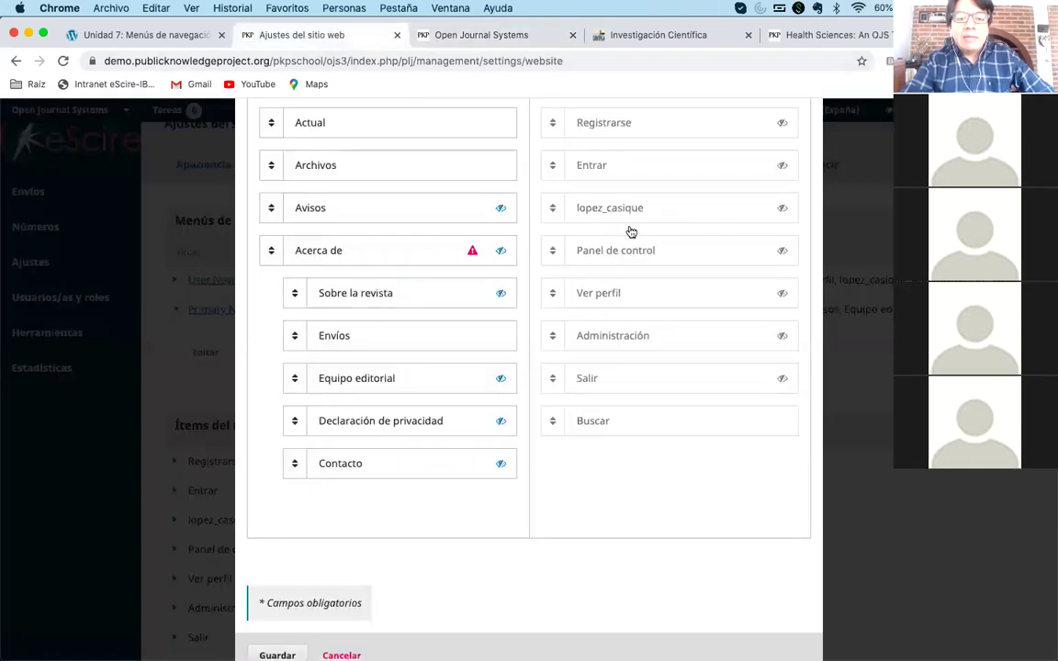
pyautogui.click(484, 34)
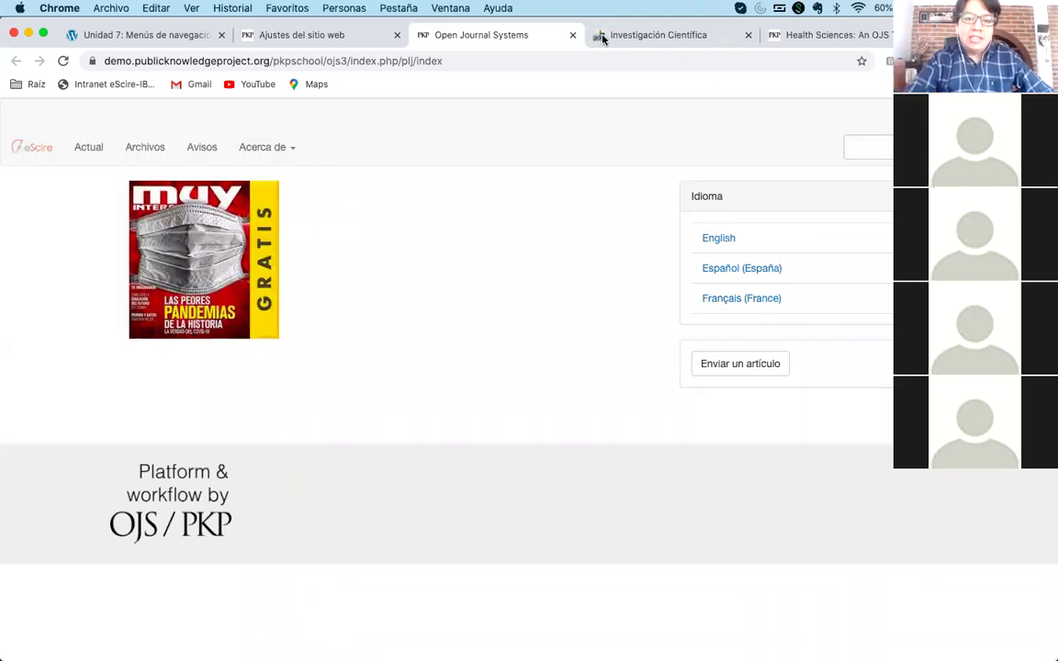
# - Close the journal's public site and leave the Primary Navigation Menu editor without saving
pyautogui.click(572, 34)
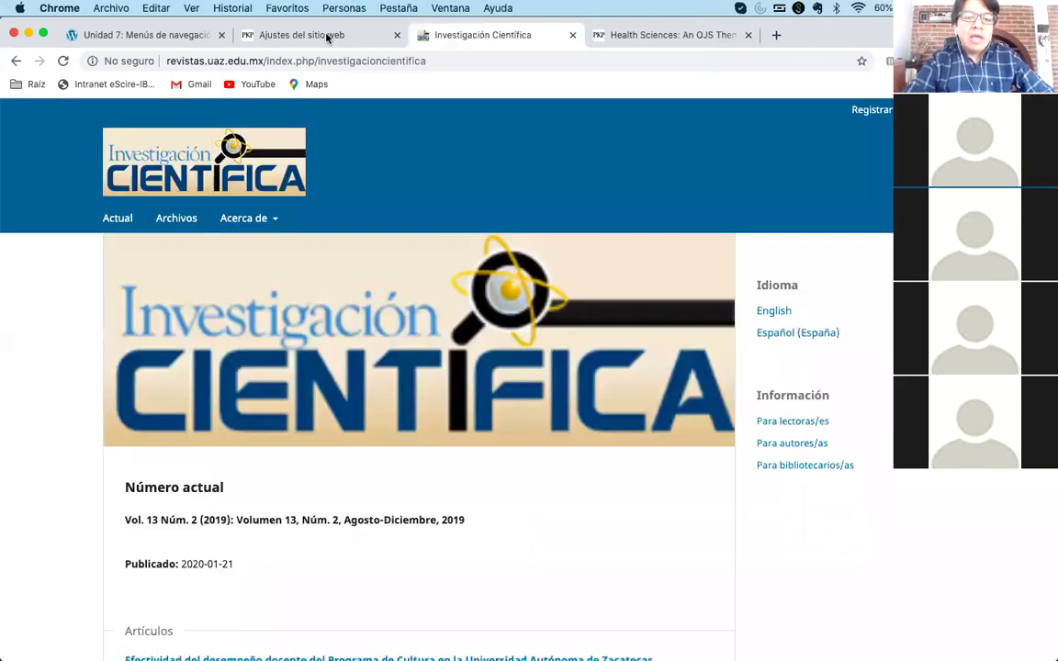
pyautogui.click(328, 38)
pyautogui.scroll(2, 441, 309)
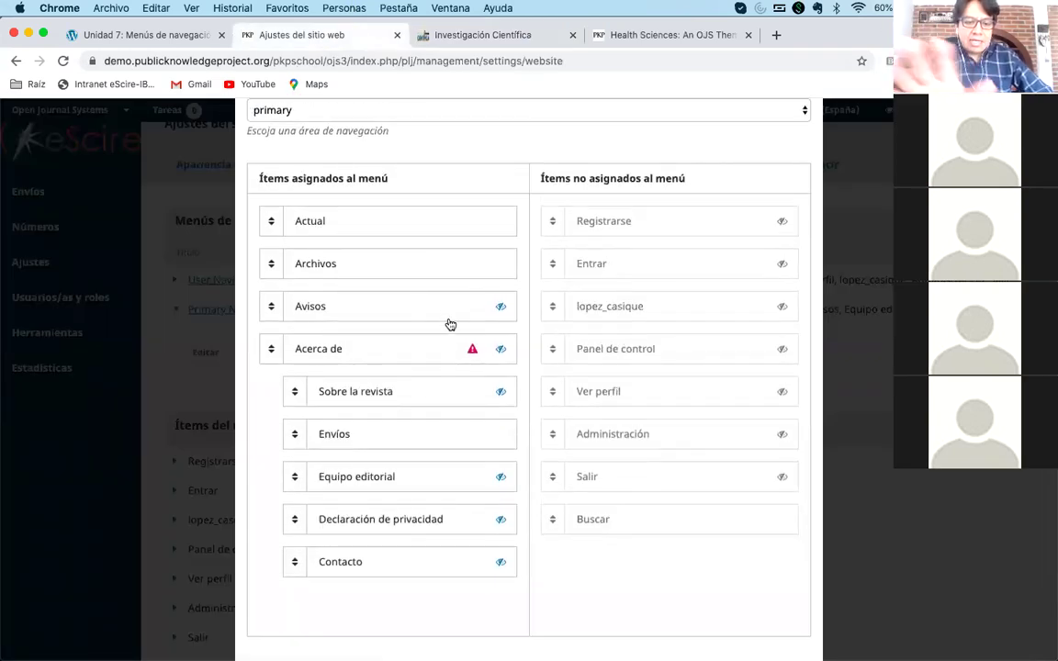
pyautogui.scroll(2, 663, 120)
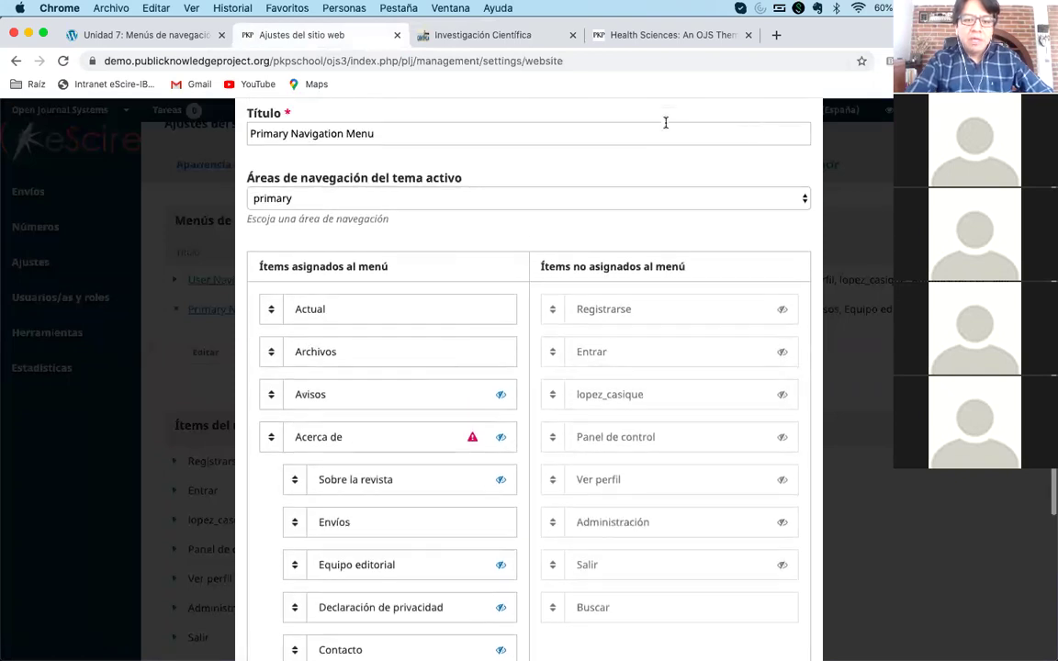
pyautogui.scroll(2, 716, 133)
pyautogui.click(798, 135)
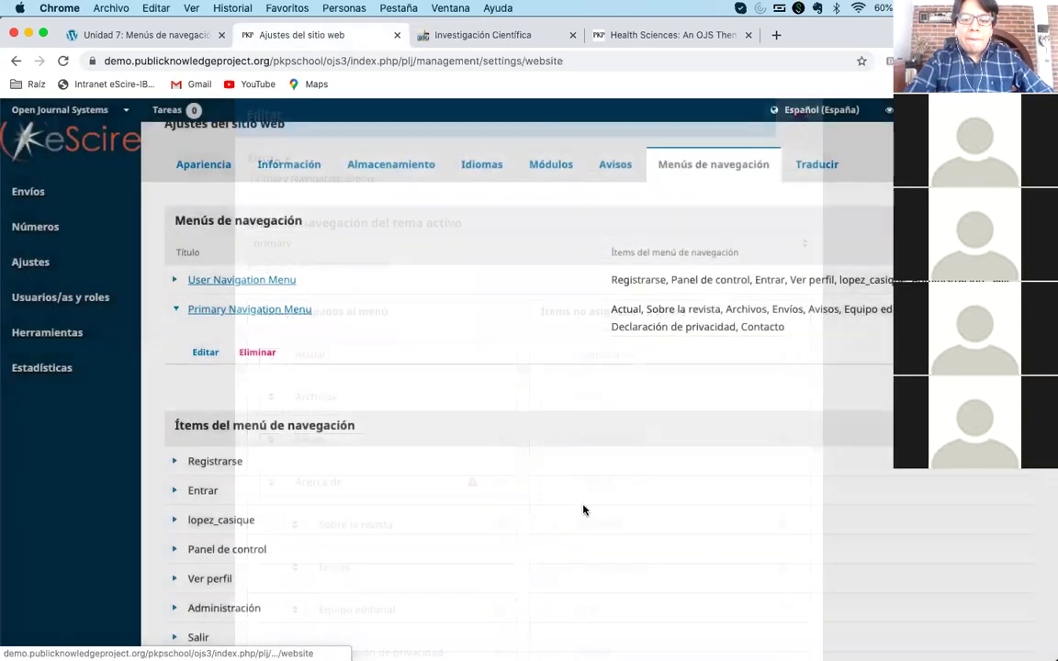
# - Start a new navigation menu item and set its type to Declaración de privacidad
pyautogui.scroll(-4, 583, 507)
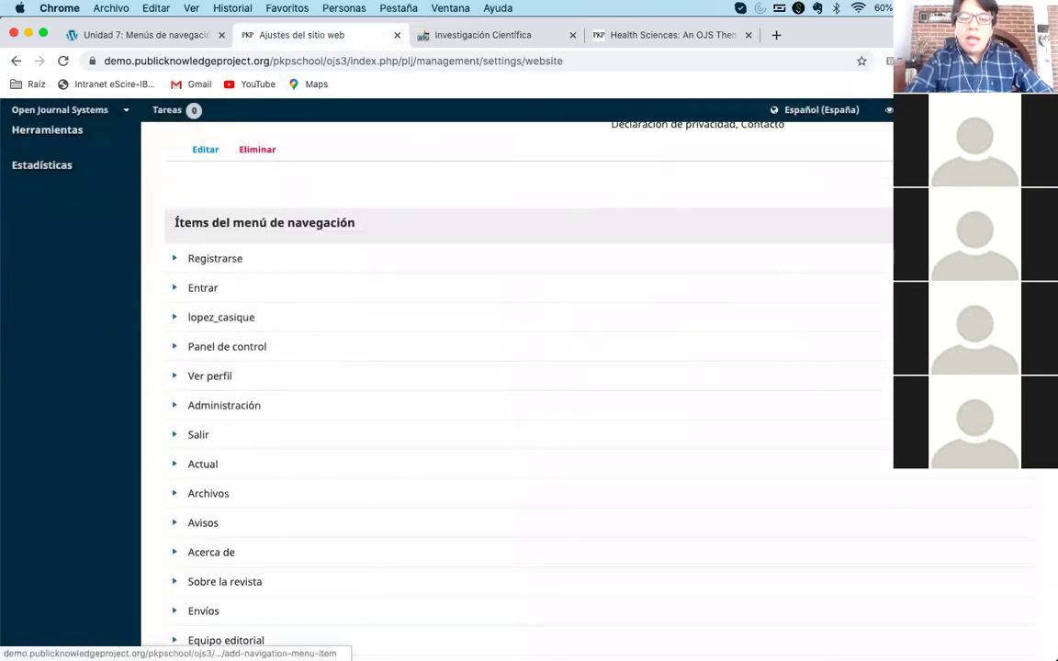
pyautogui.click(991, 222)
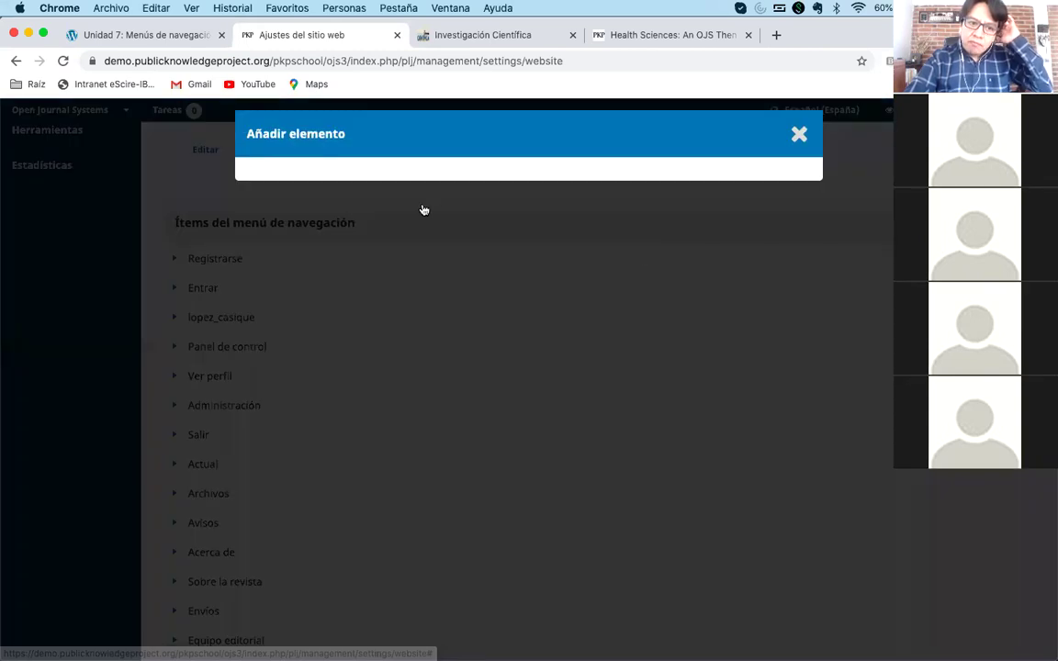
pyautogui.click(410, 202)
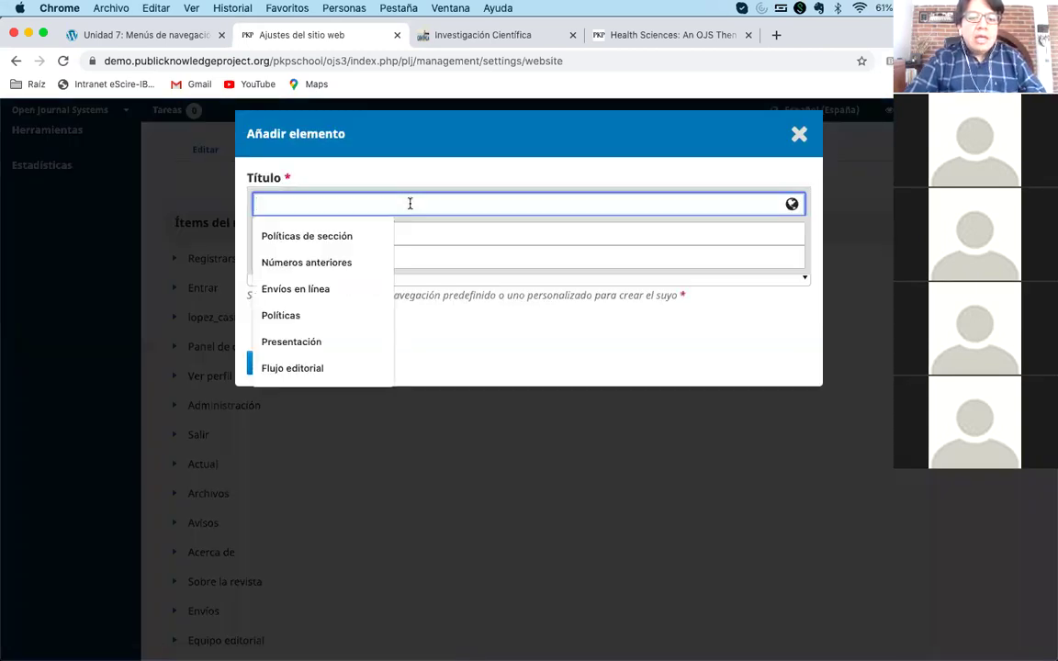
pyautogui.click(442, 224)
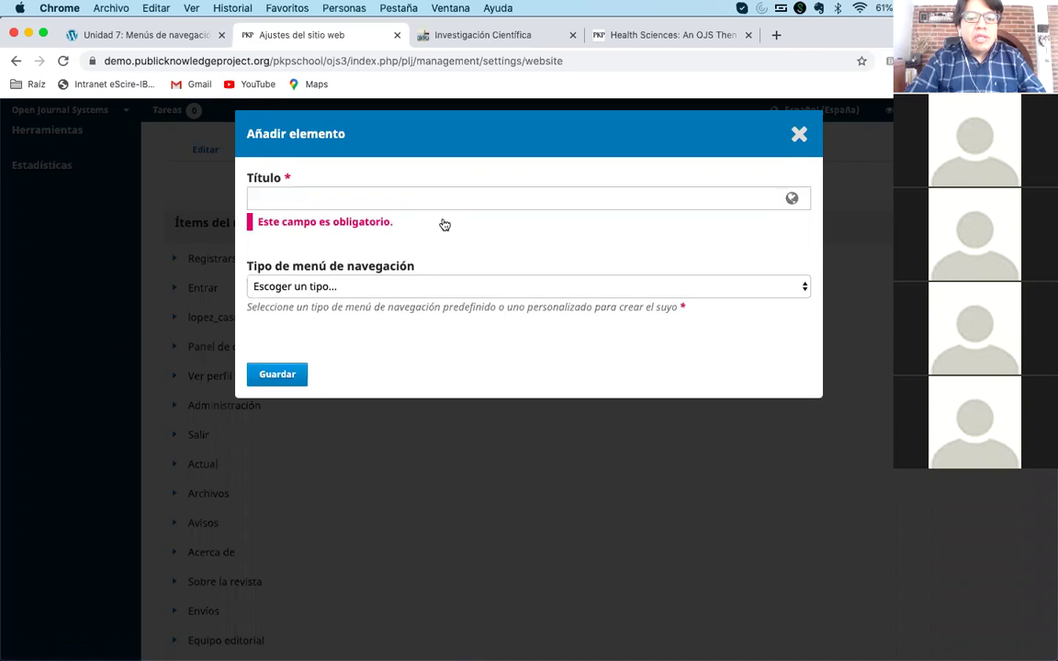
pyautogui.click(413, 289)
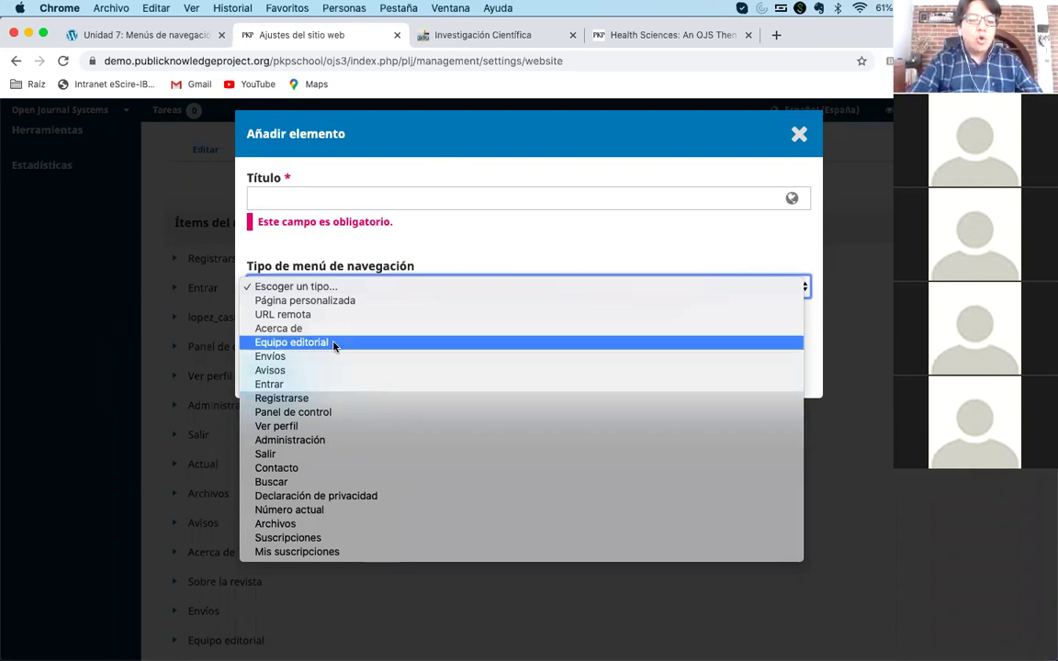
pyautogui.click(333, 496)
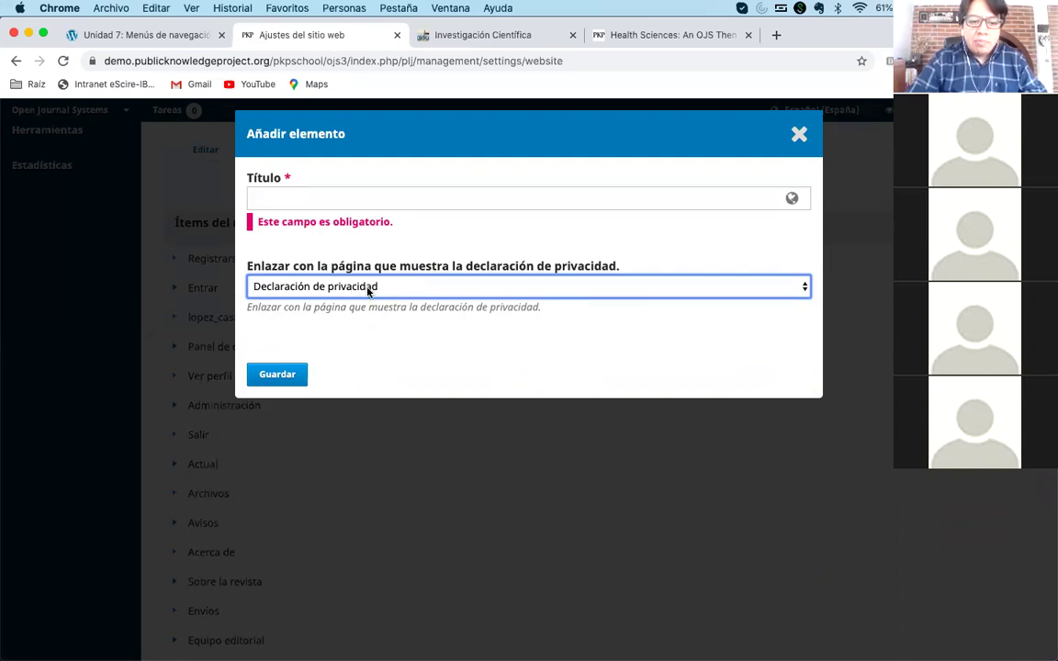
pyautogui.click(376, 196)
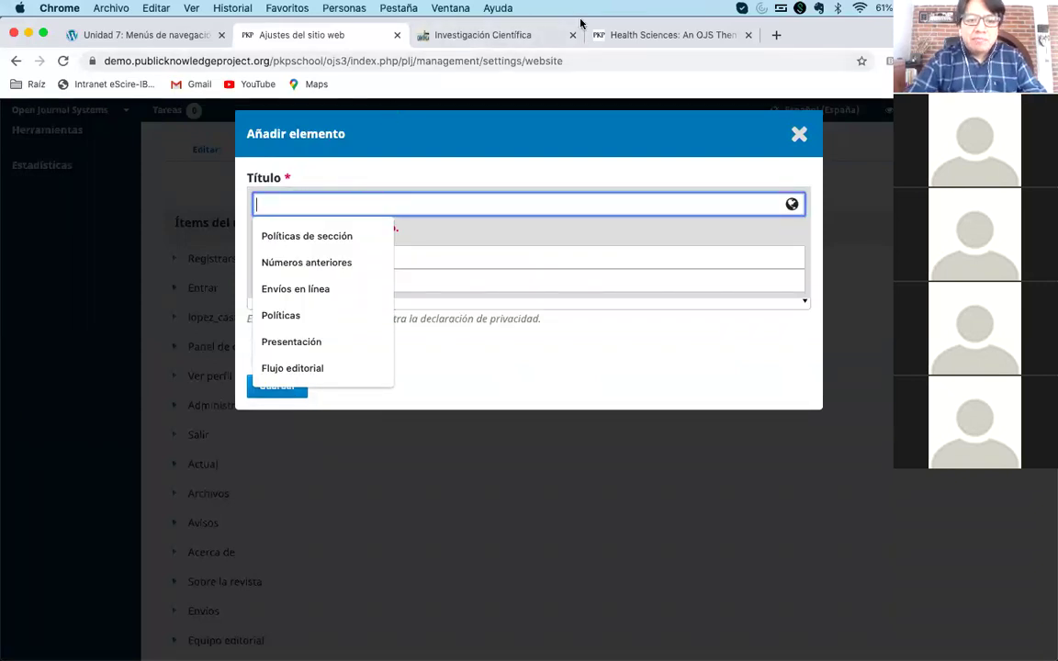
# - Reopen the public site at demo.publicknowledgeproject.org/pkpschool/ojs3/index.php/plj in a new browser tab placed beside the website settings
pyautogui.click(394, 61)
pyautogui.hotkey('ctrl', 'c')
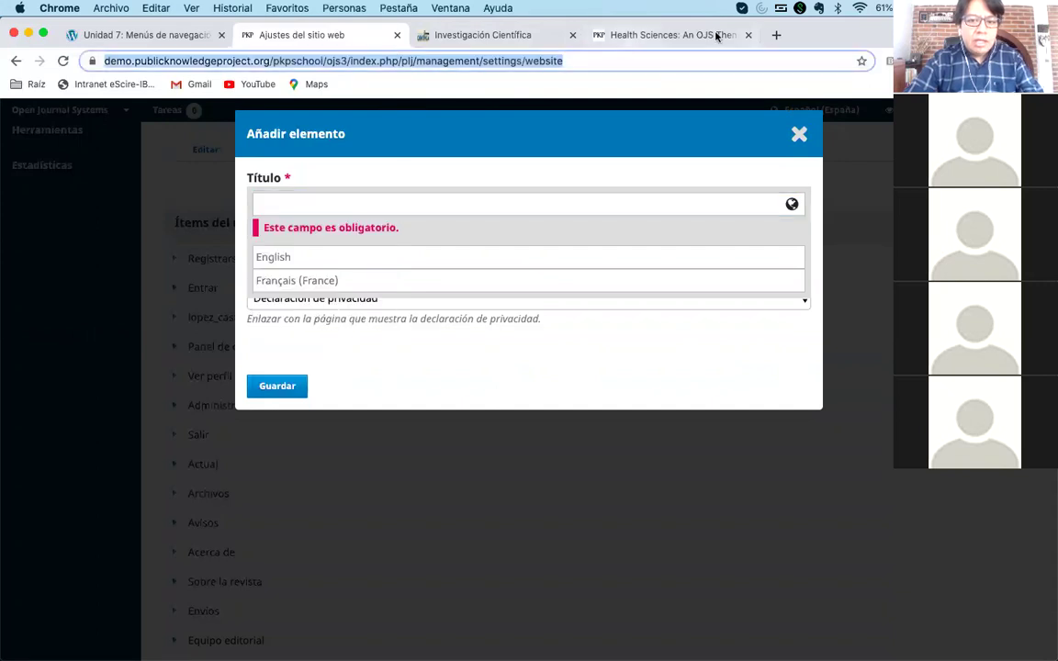
pyautogui.click(776, 35)
pyautogui.hotkey('ctrl', 'v')
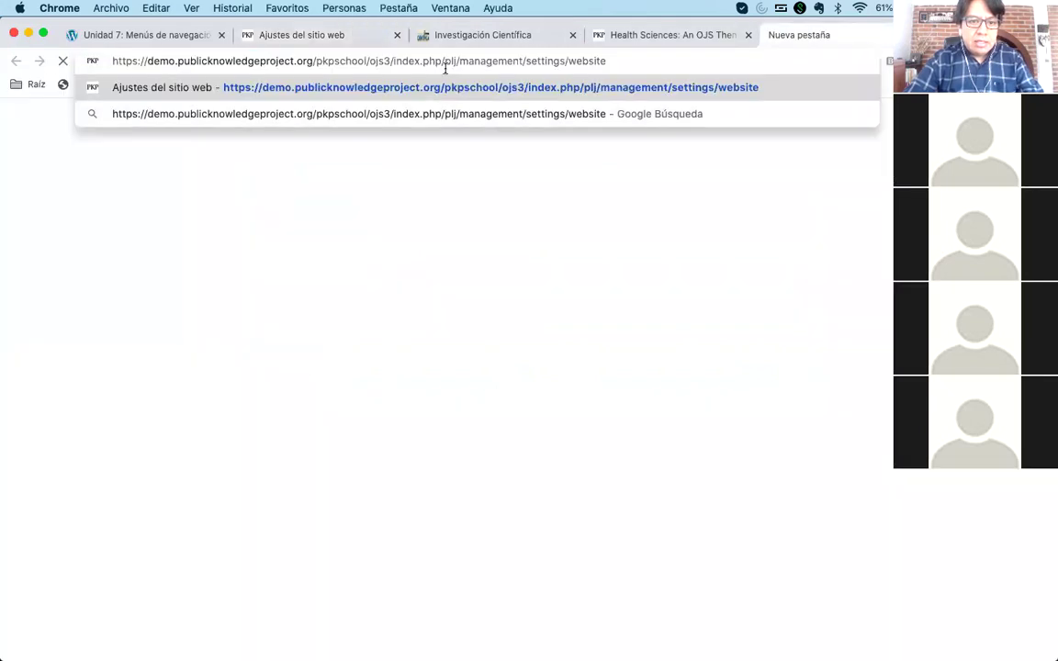
pyautogui.moveTo(455, 57); pyautogui.dragTo(622, 57)
pyautogui.press('BackSpace')
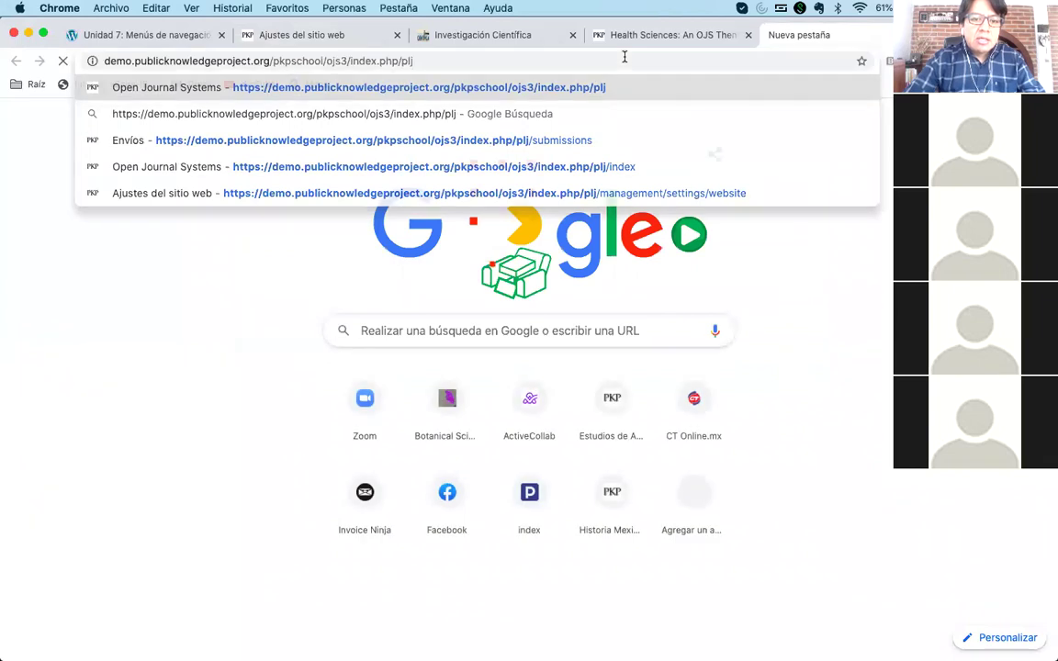
pyautogui.press('Return')
pyautogui.moveTo(815, 35); pyautogui.dragTo(468, 38)
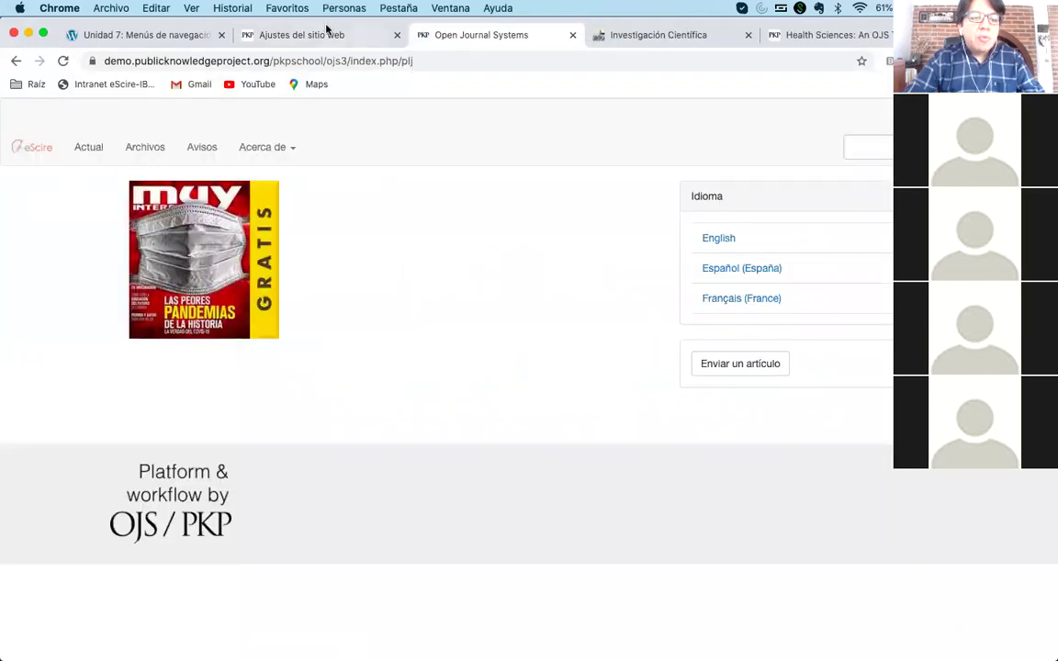
# - Return to the website settings, title the new menu item Declaración de privacidad, keep its matching type and save it
pyautogui.click(294, 35)
pyautogui.click(315, 207)
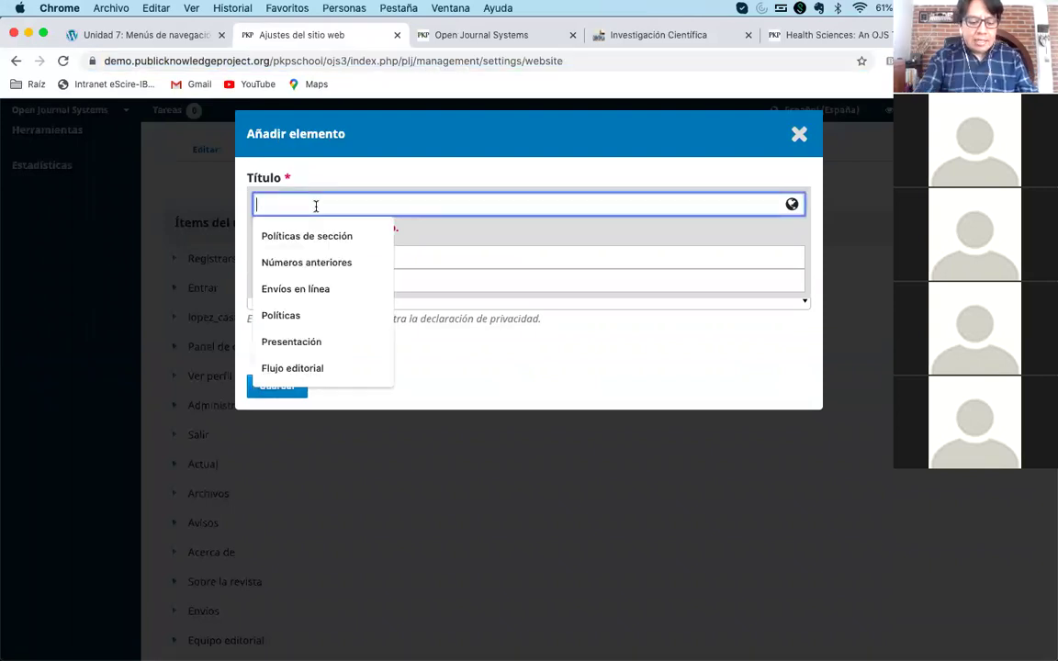
pyautogui.write('Decl')
pyautogui.click(356, 237)
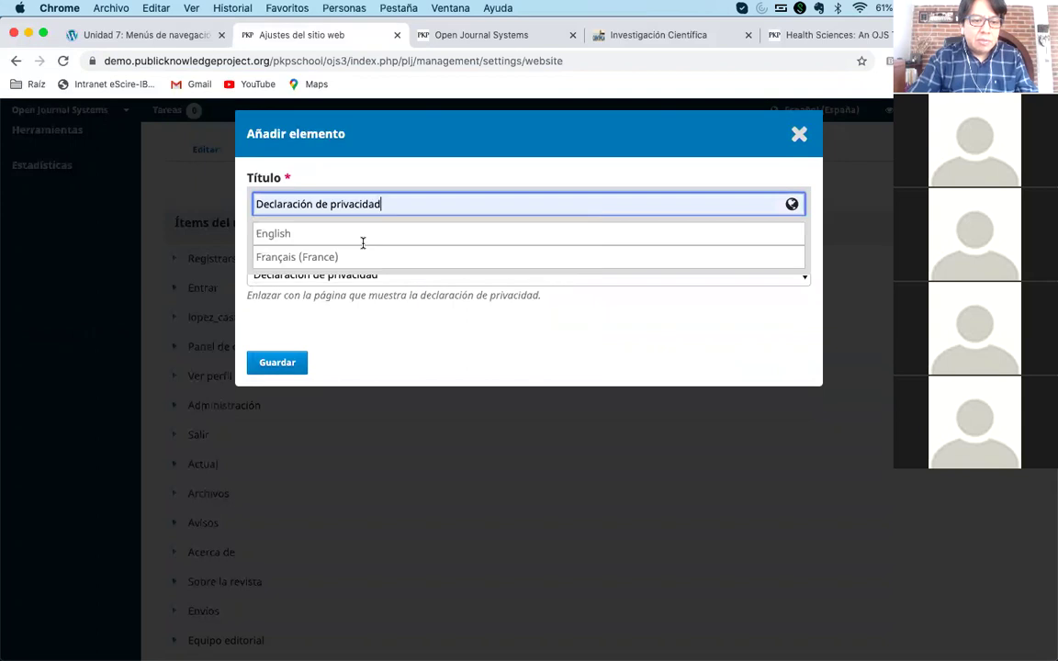
pyautogui.click(401, 314)
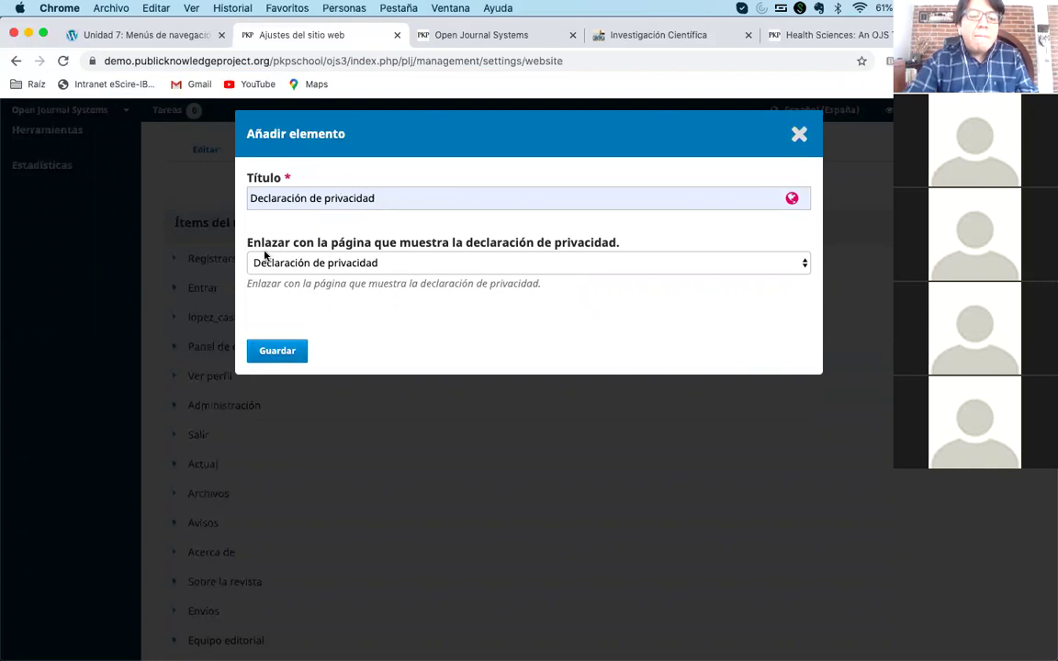
pyautogui.click(375, 262)
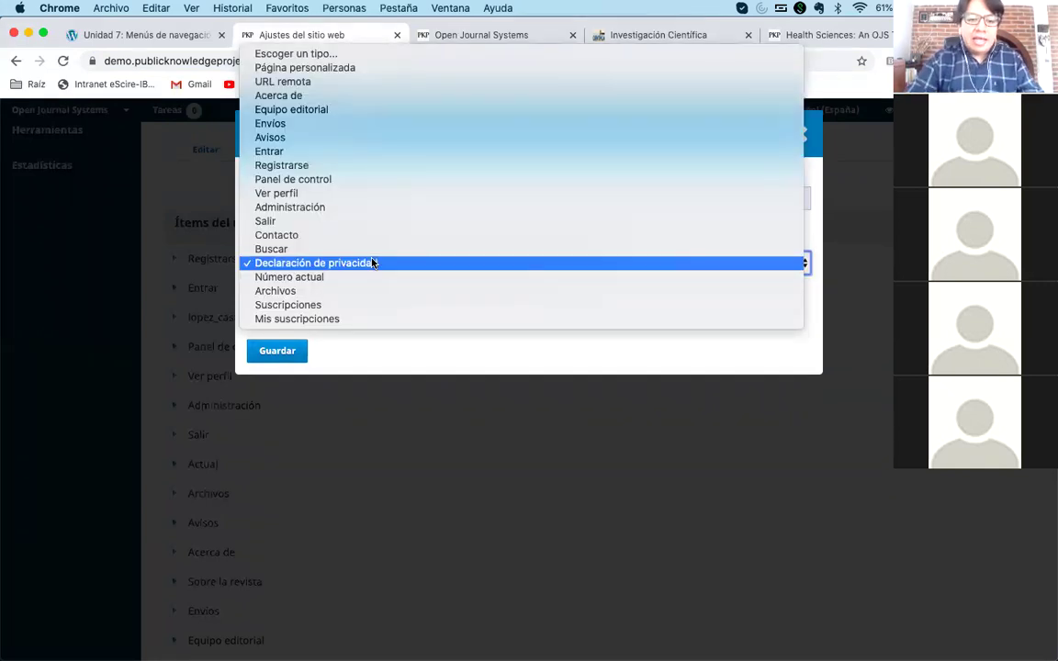
pyautogui.click(373, 263)
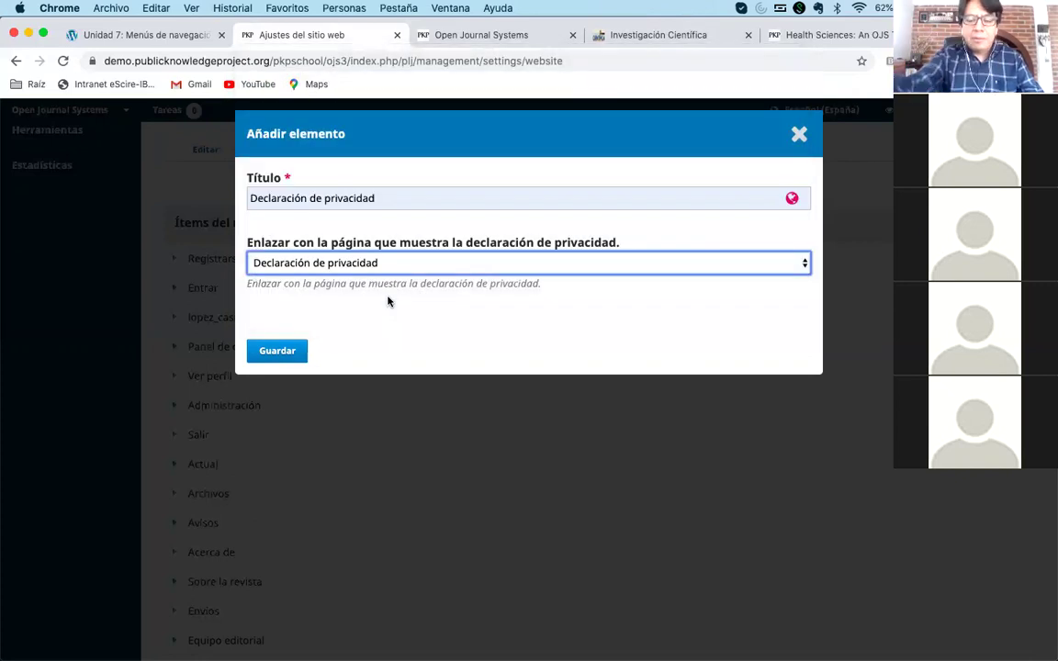
pyautogui.click(276, 351)
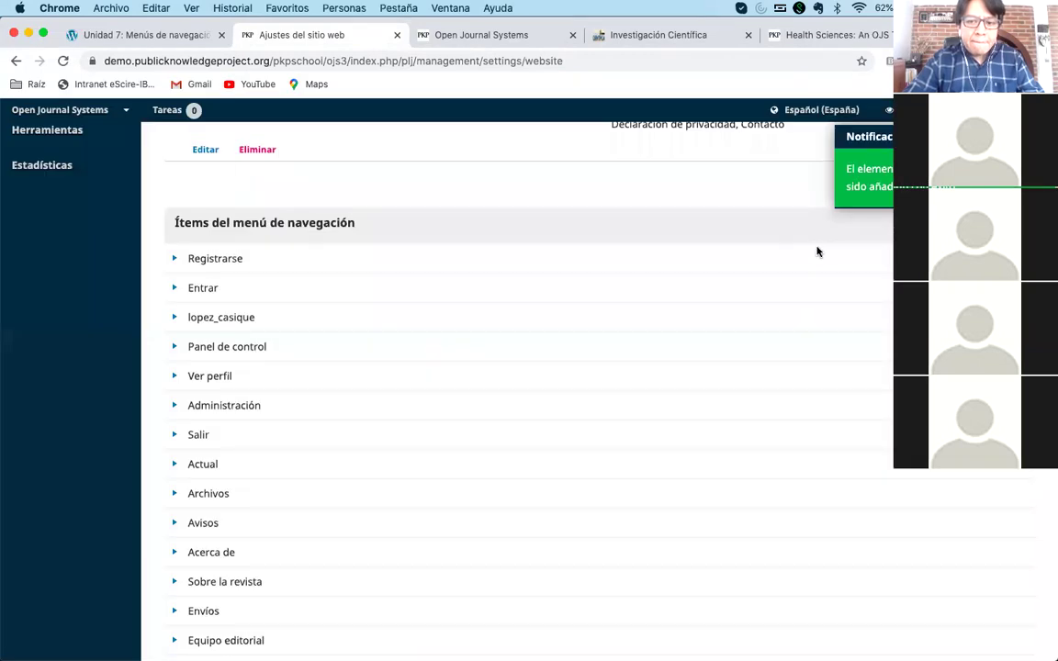
# - Rename the newly added menu item at the end of the navigation items list to Declaración de privacidad 2020 and save it
pyautogui.scroll(-5, 396, 413)
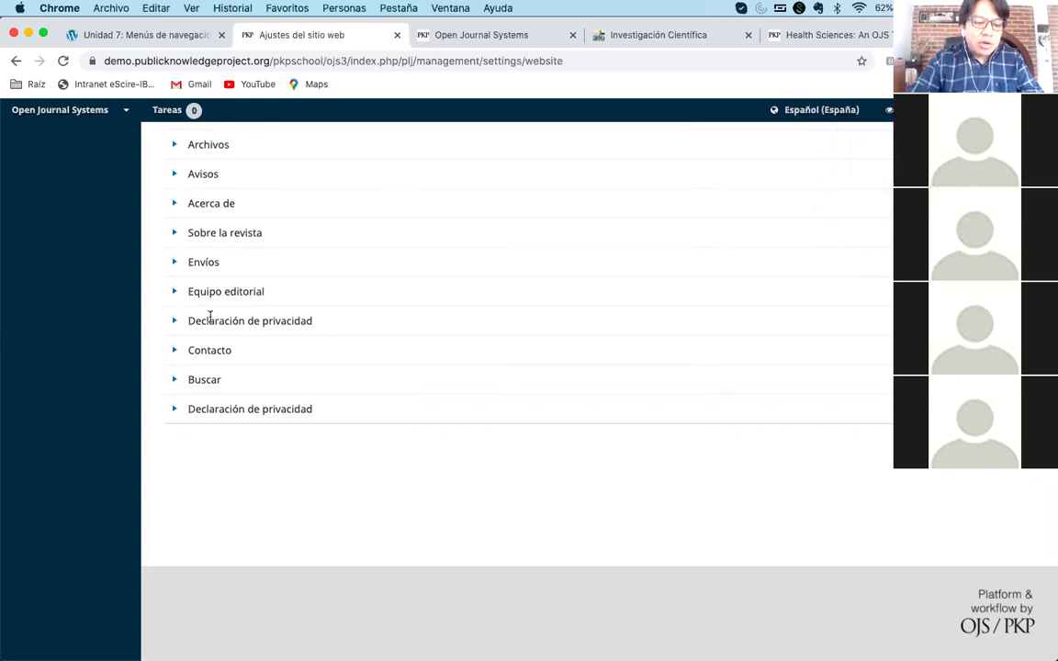
pyautogui.click(175, 322)
pyautogui.click(175, 324)
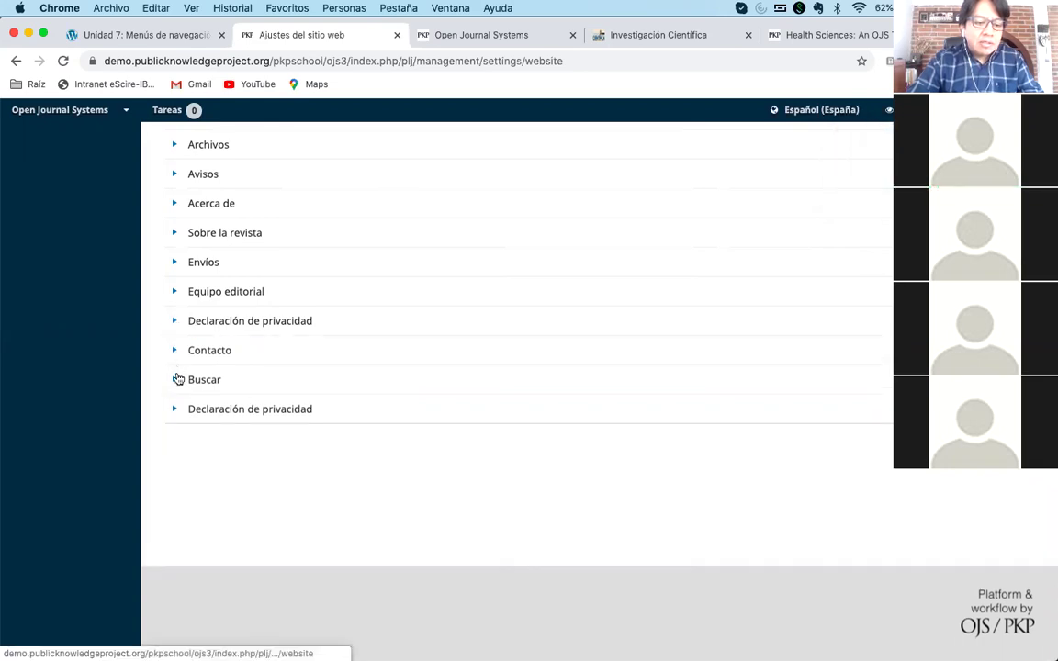
pyautogui.click(172, 409)
pyautogui.click(204, 434)
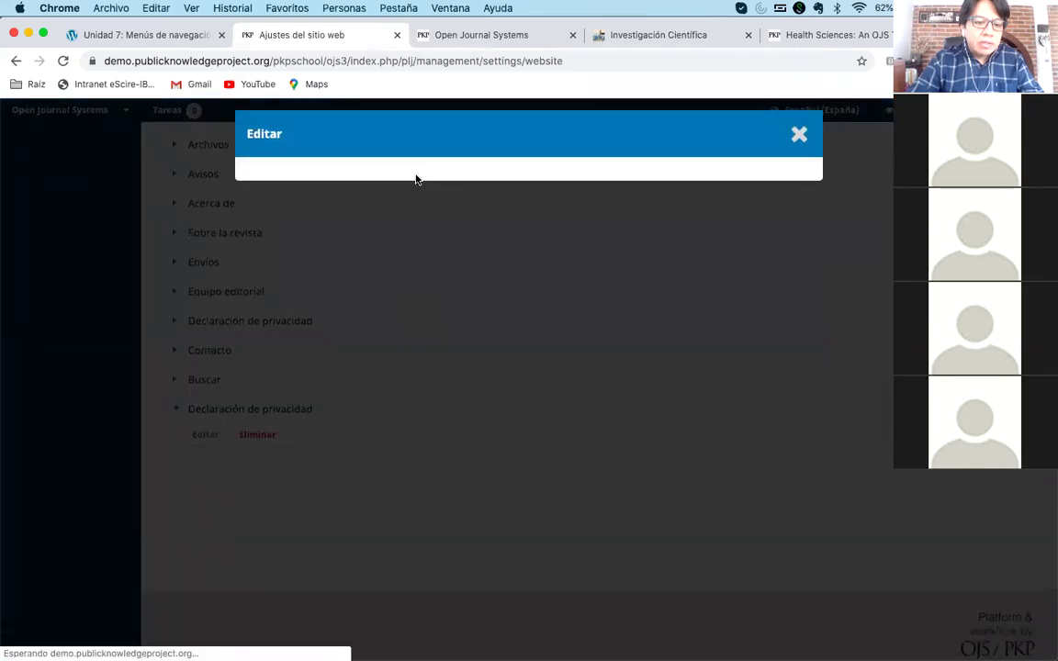
pyautogui.click(410, 201)
pyautogui.write('2020')
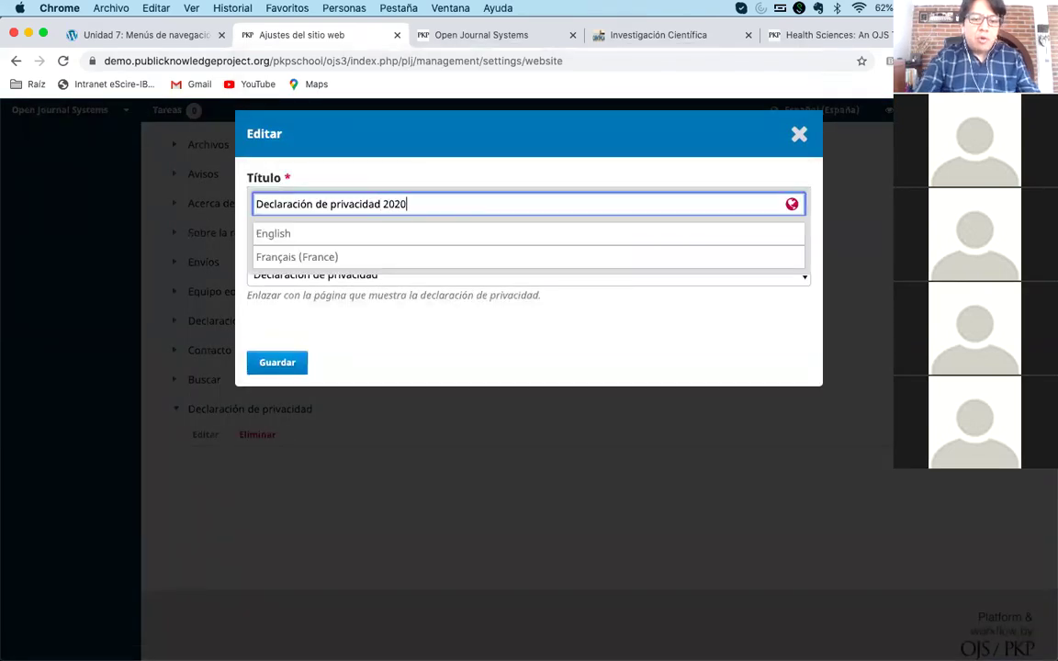
pyautogui.click(272, 364)
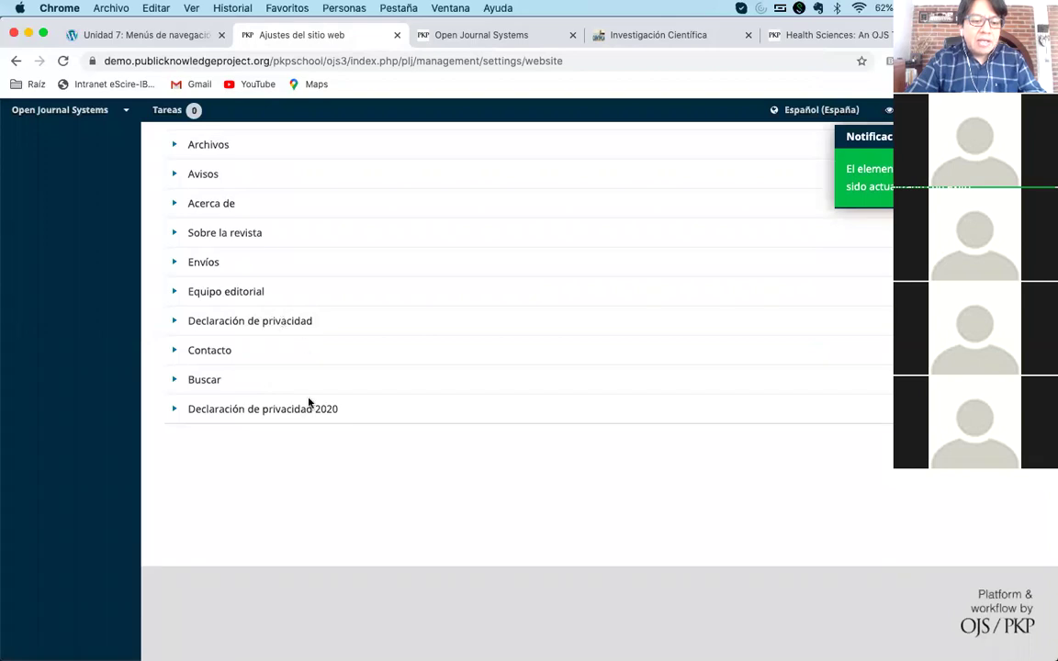
# - Assign Declaración de privacidad 2020 to the Primary Navigation Menu between Actual and Archivos, and save the menu
pyautogui.scroll(6, 334, 410)
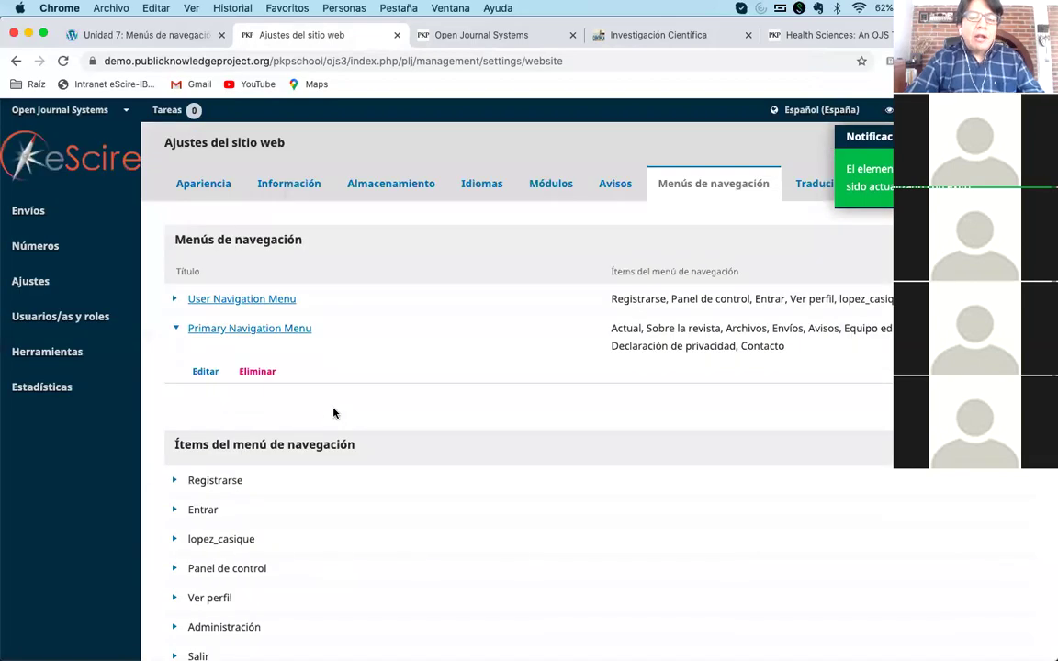
pyautogui.click(206, 371)
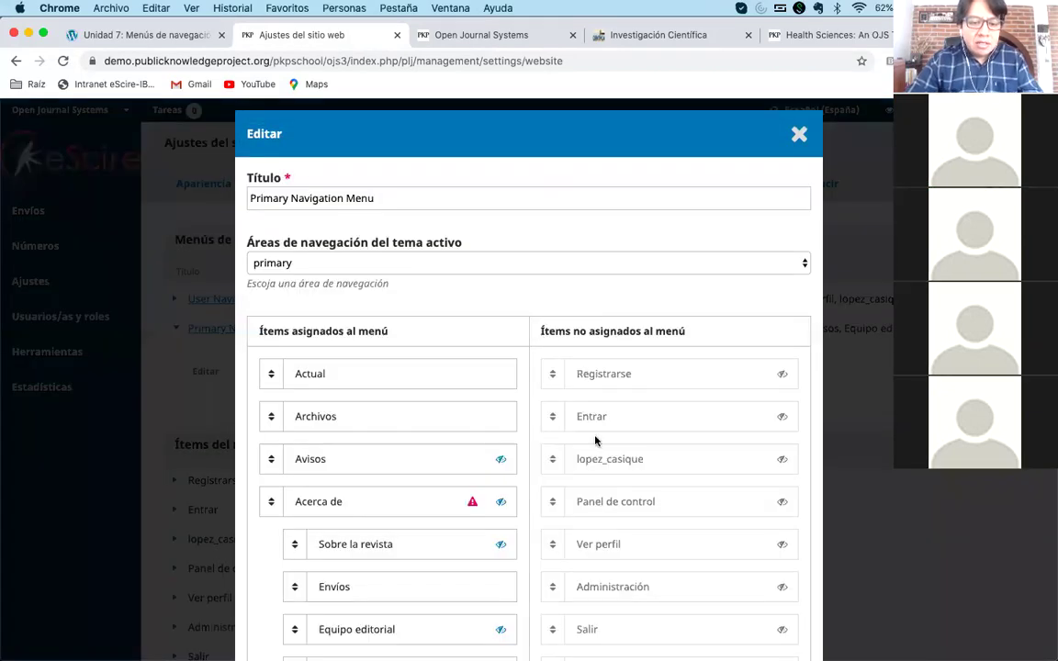
pyautogui.scroll(-5, 597, 439)
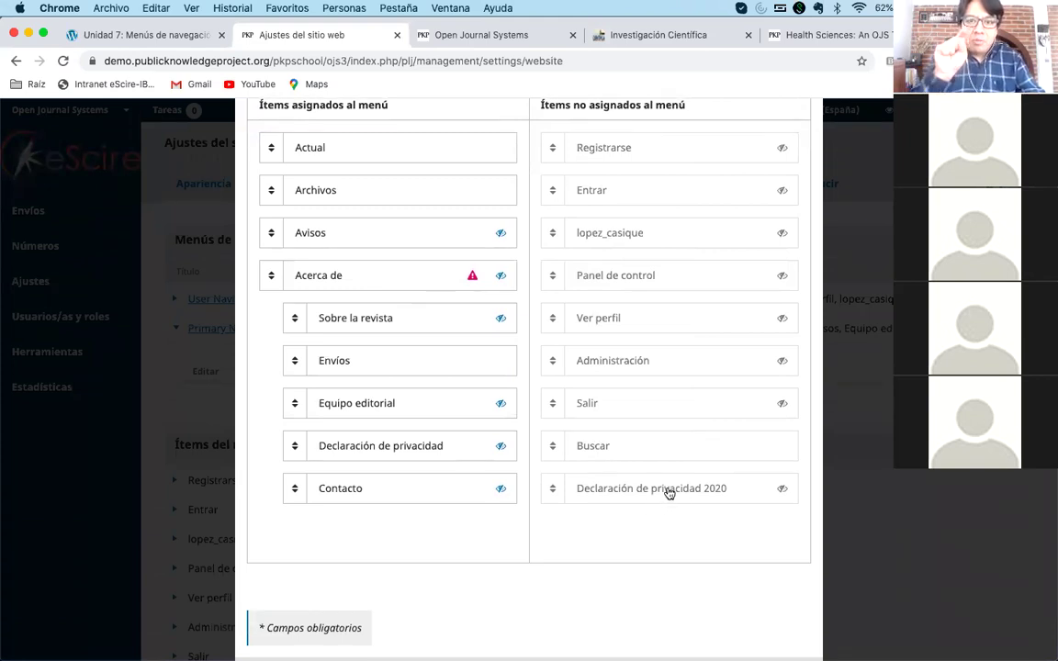
pyautogui.moveTo(669, 493); pyautogui.dragTo(335, 244)
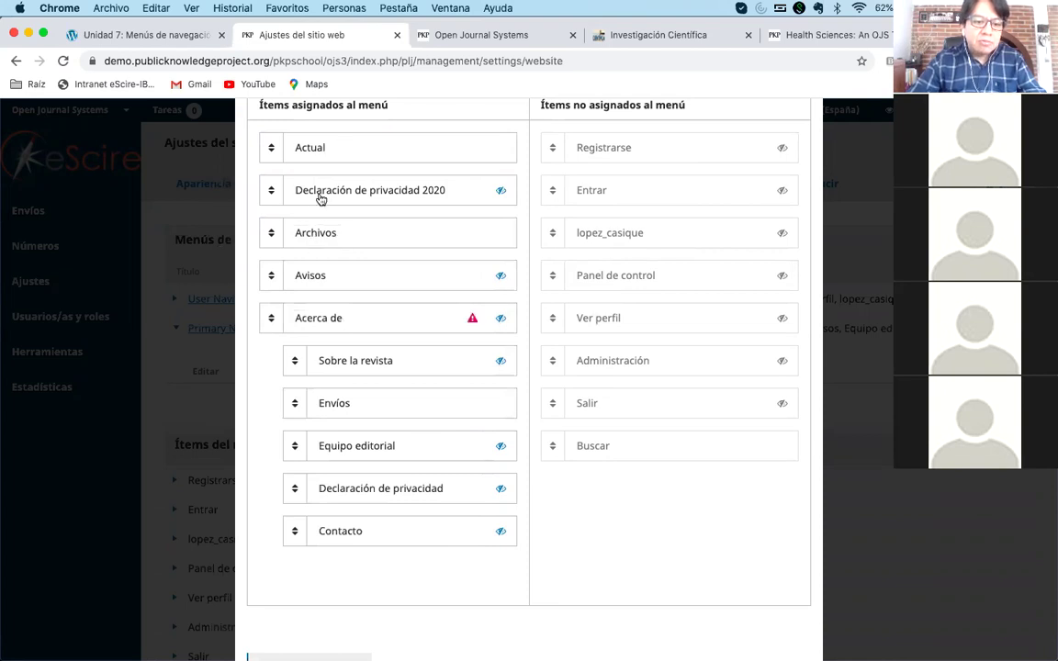
pyautogui.scroll(-2, 328, 431)
pyautogui.click(278, 625)
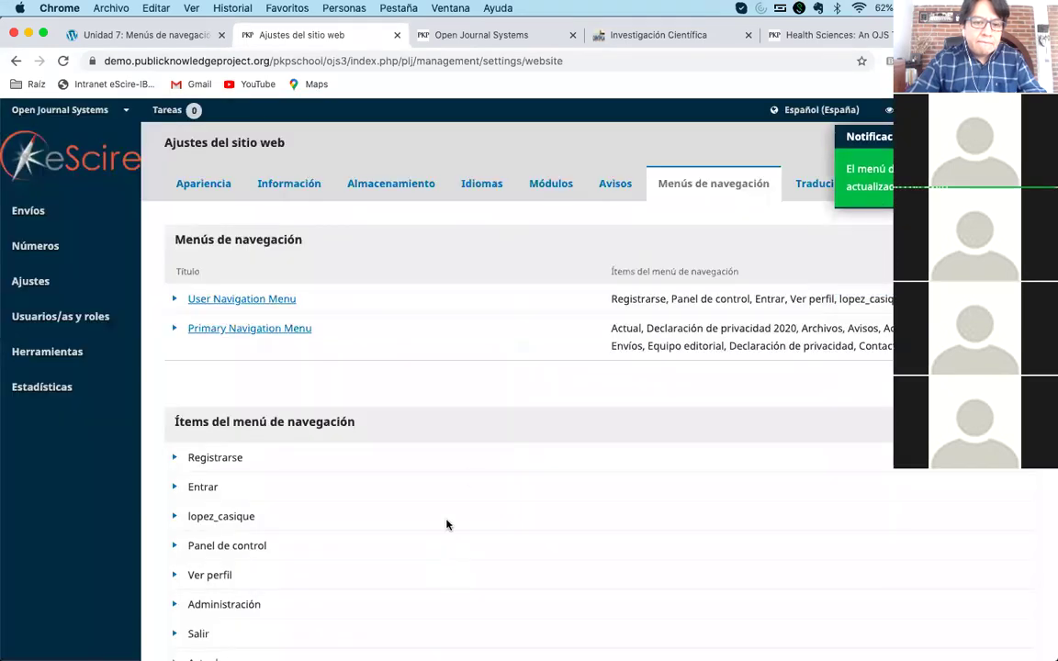
# - Reload the journal's public site to check its primary menu, and return to the website settings
pyautogui.click(475, 37)
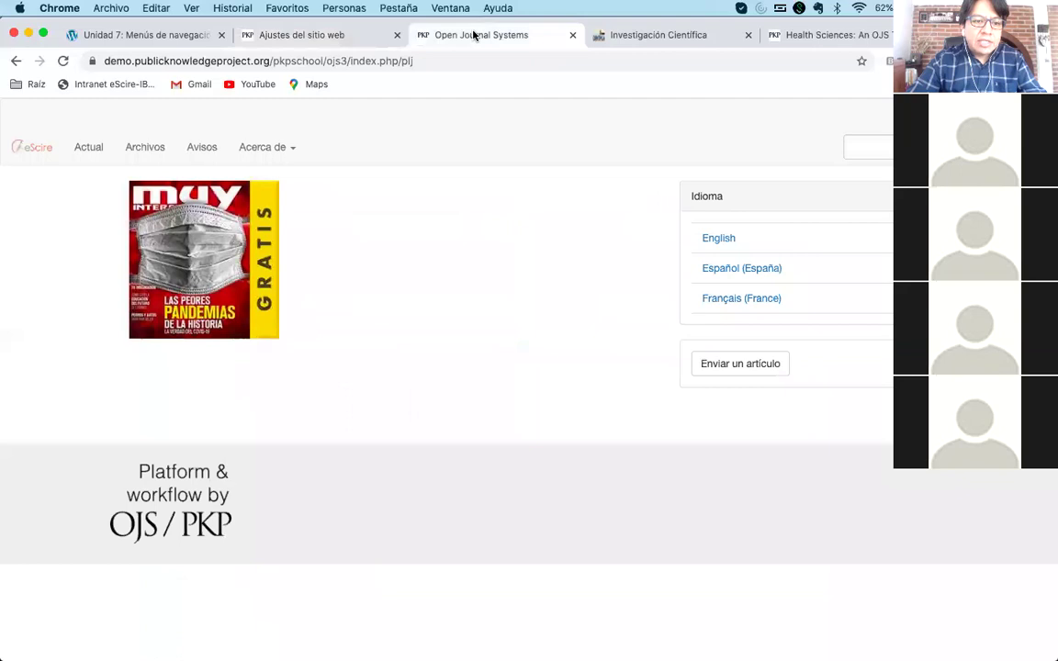
pyautogui.click(62, 61)
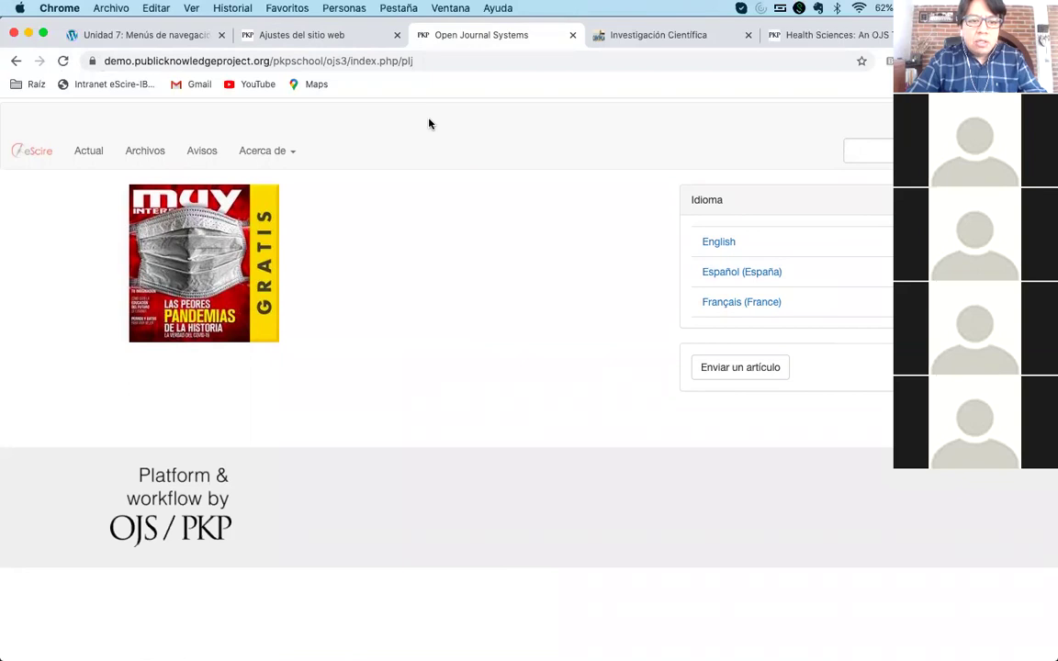
pyautogui.click(303, 35)
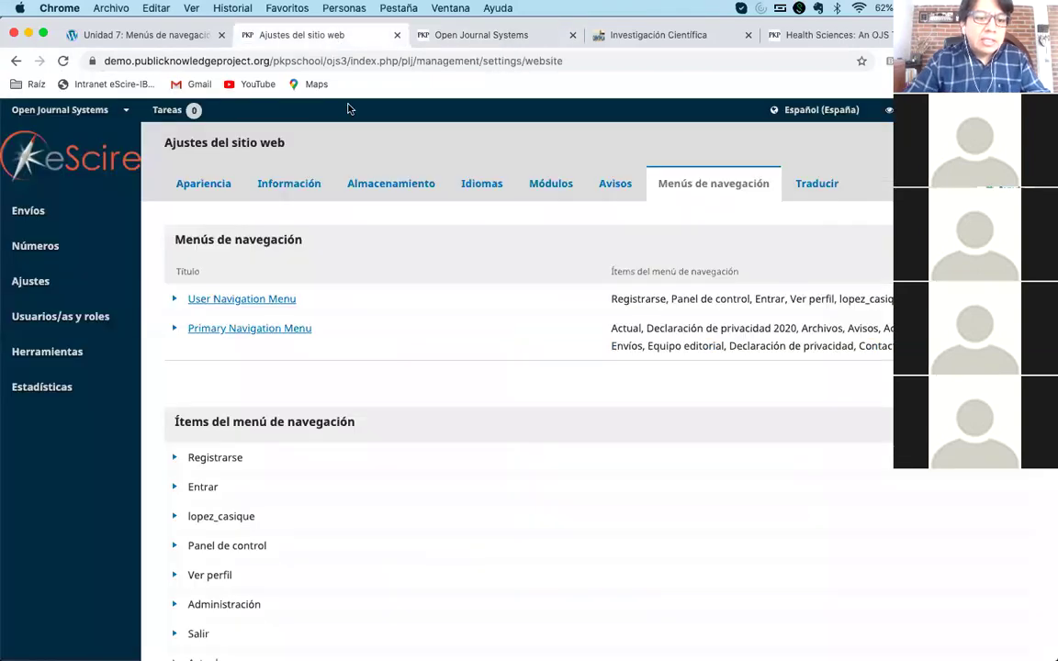
# - Open the journal's public site in a new browser tab, close the older public site tab and return to the website settings
pyautogui.moveTo(119, 113)
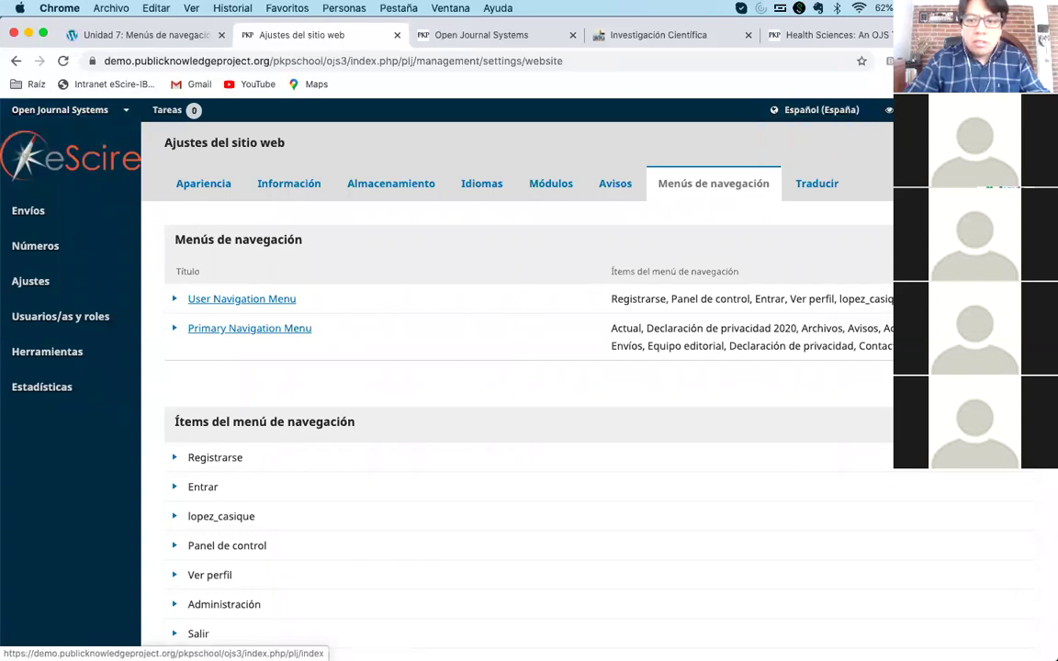
pyautogui.rightClick(918, 109)
pyautogui.click(918, 113)
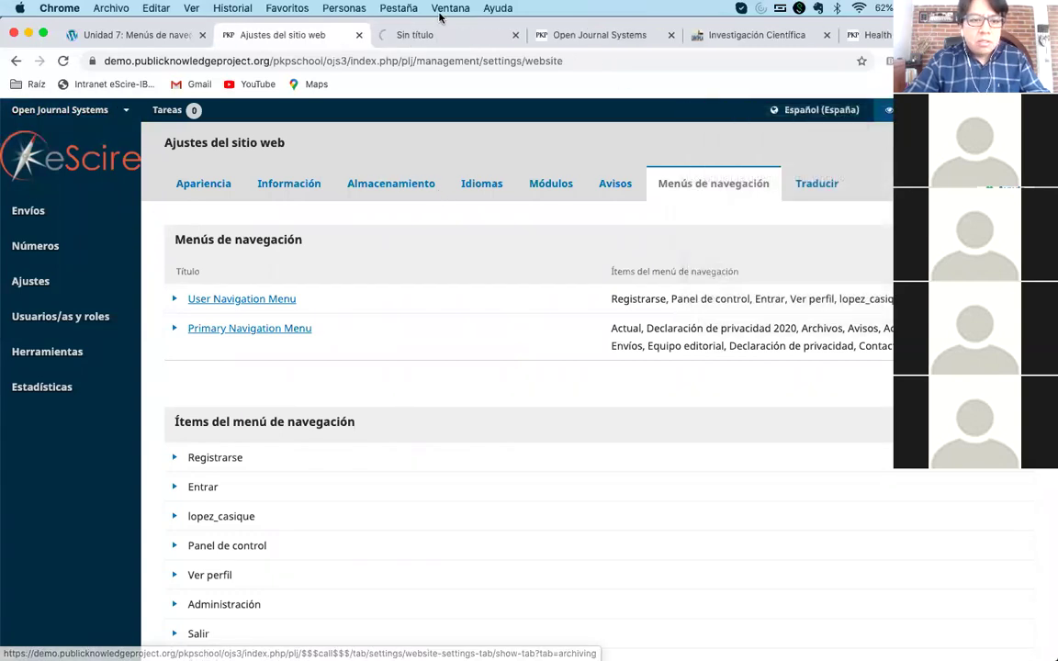
pyautogui.click(425, 39)
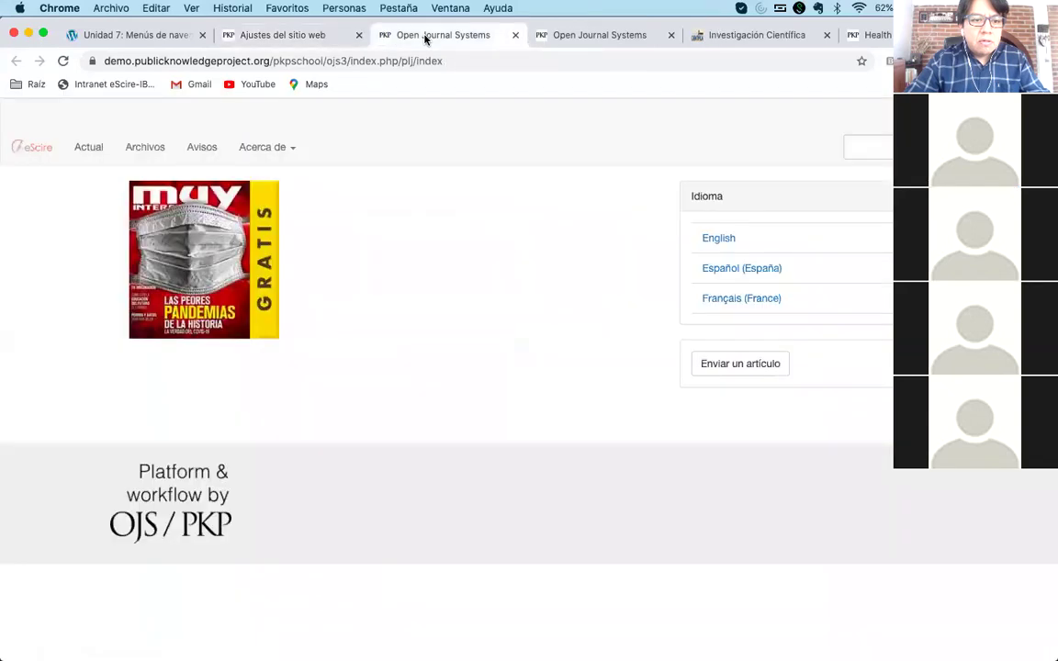
pyautogui.click(670, 35)
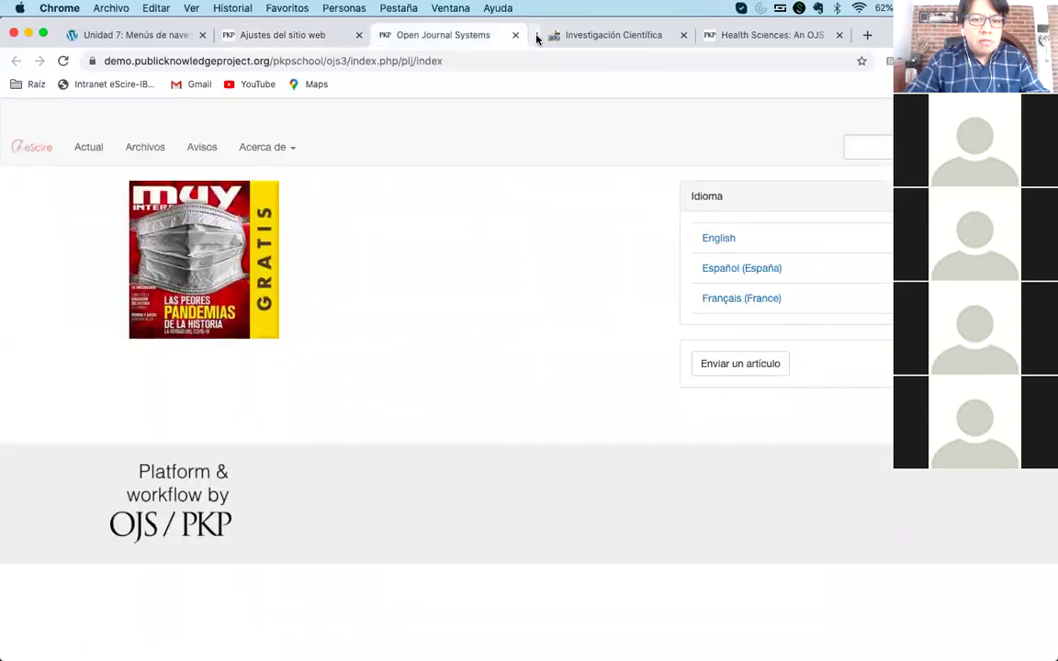
pyautogui.click(289, 35)
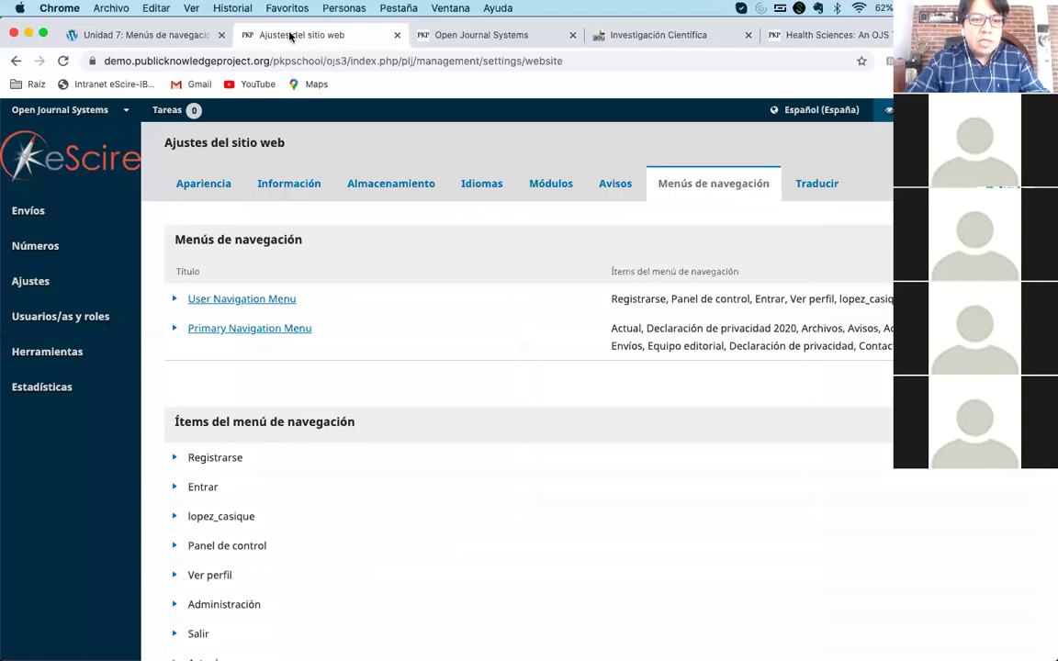
pyautogui.hotkey('ctrl', 'Tab')
pyautogui.click(314, 37)
# - Compare the Primary Navigation Menu's assigned items with the public site's menu, and close the menu editor without saving
pyautogui.click(174, 329)
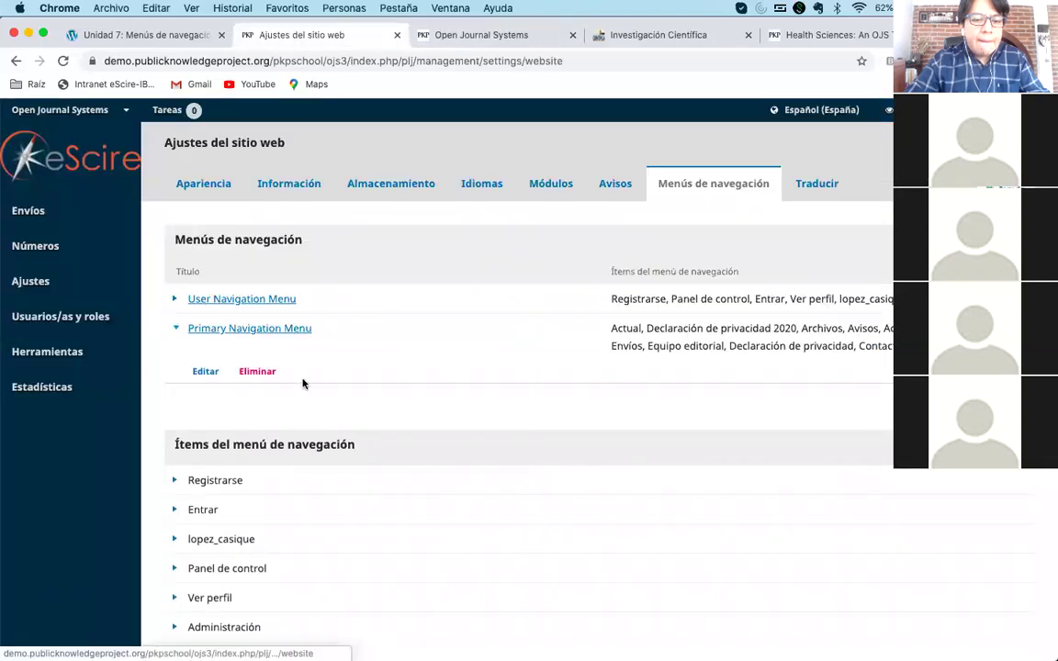
pyautogui.click(216, 379)
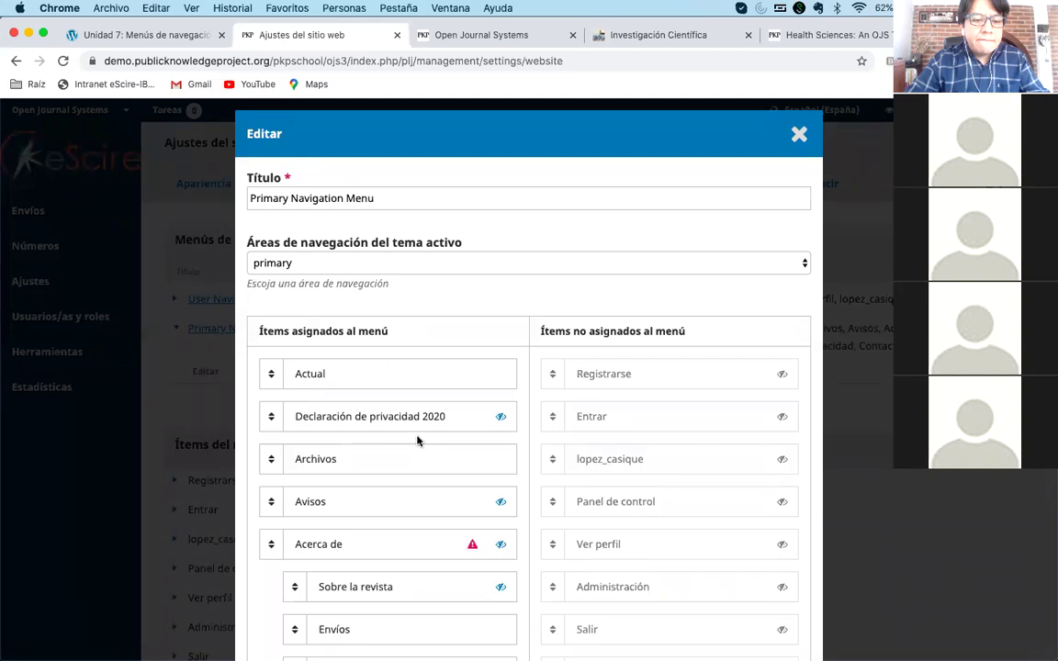
pyautogui.scroll(-5, 417, 440)
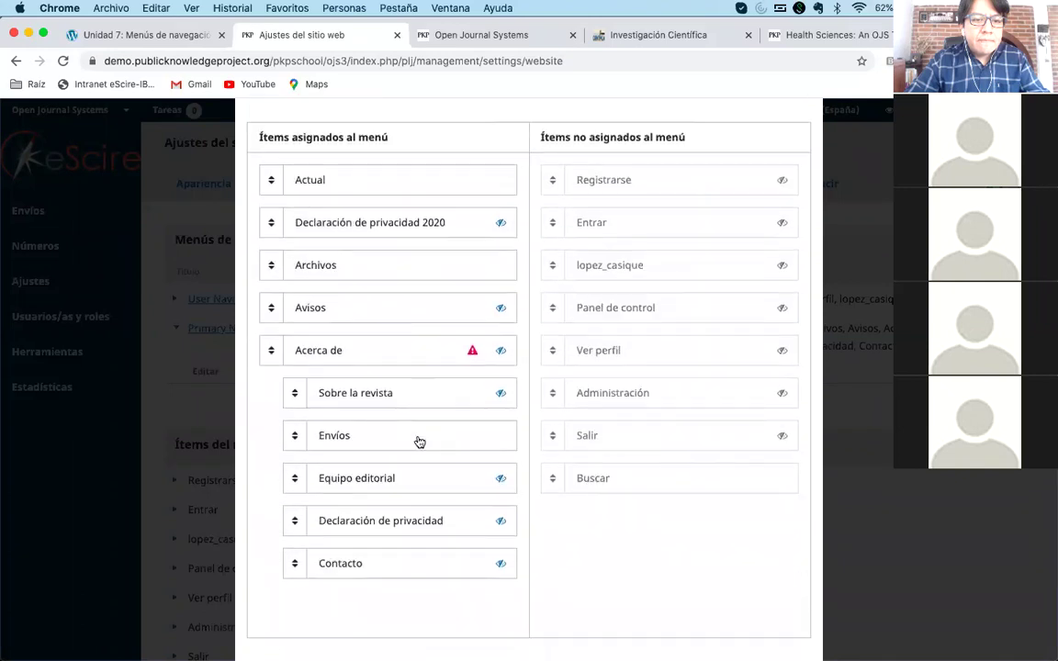
pyautogui.scroll(3, 419, 443)
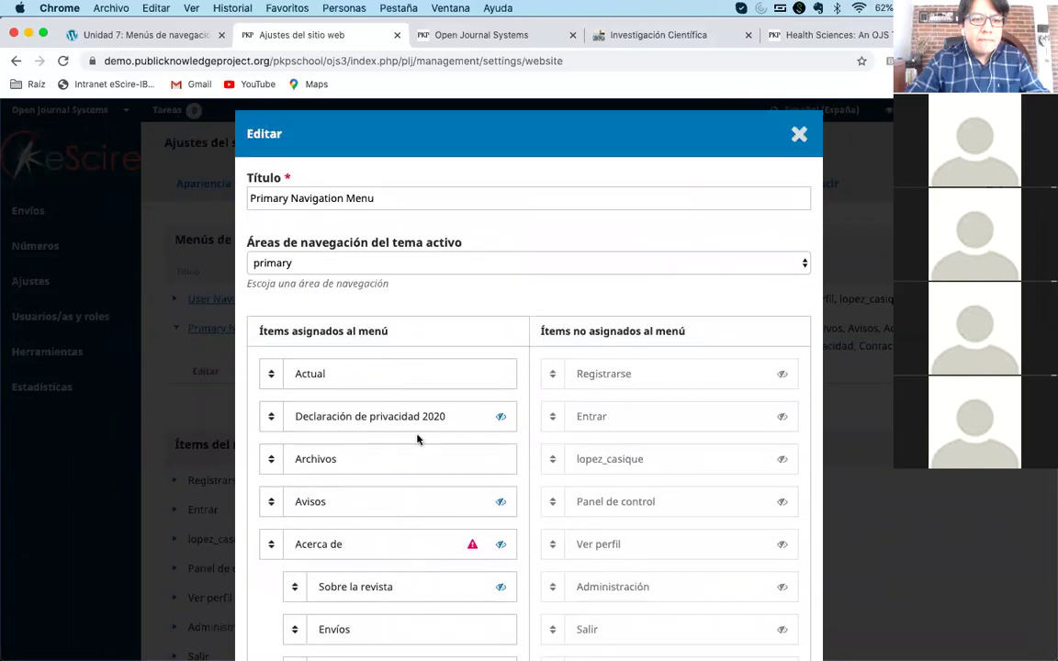
pyautogui.click(466, 39)
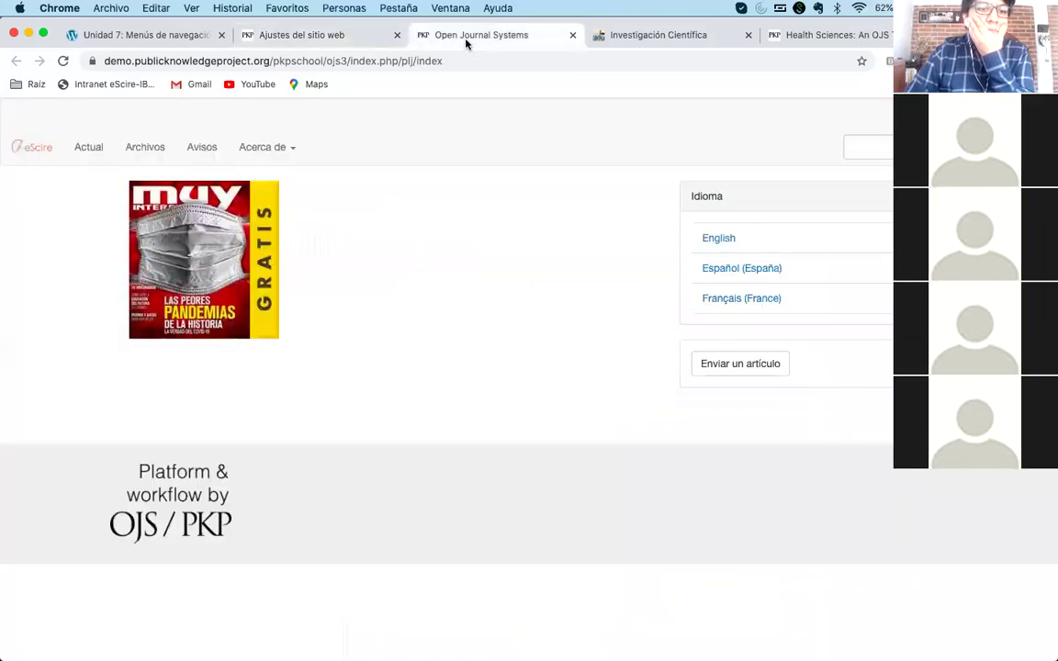
pyautogui.click(263, 147)
pyautogui.click(421, 144)
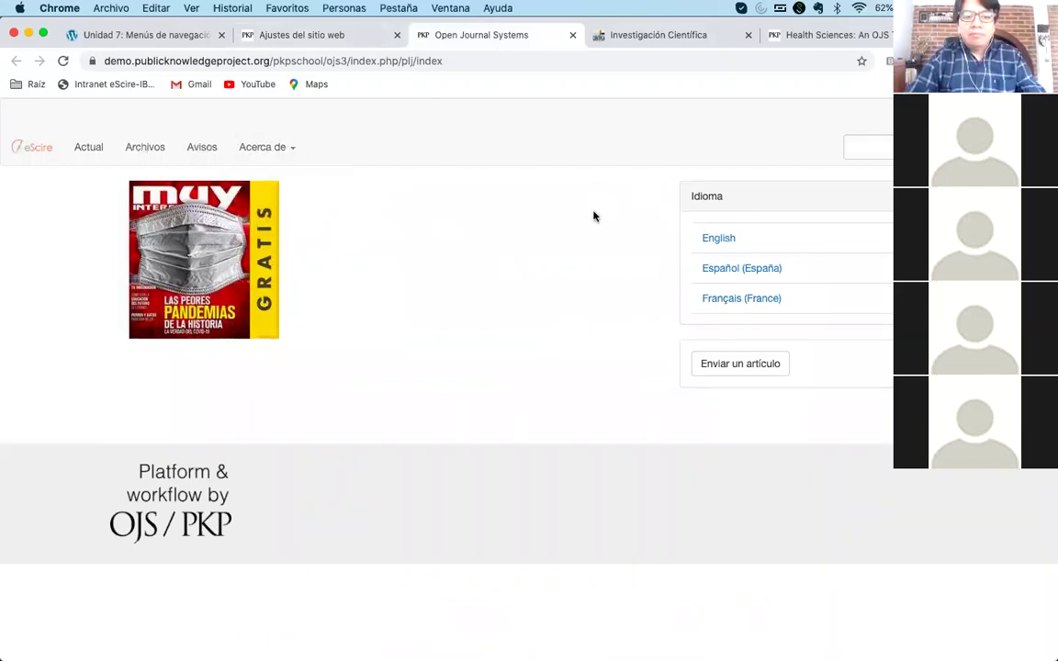
pyautogui.click(342, 37)
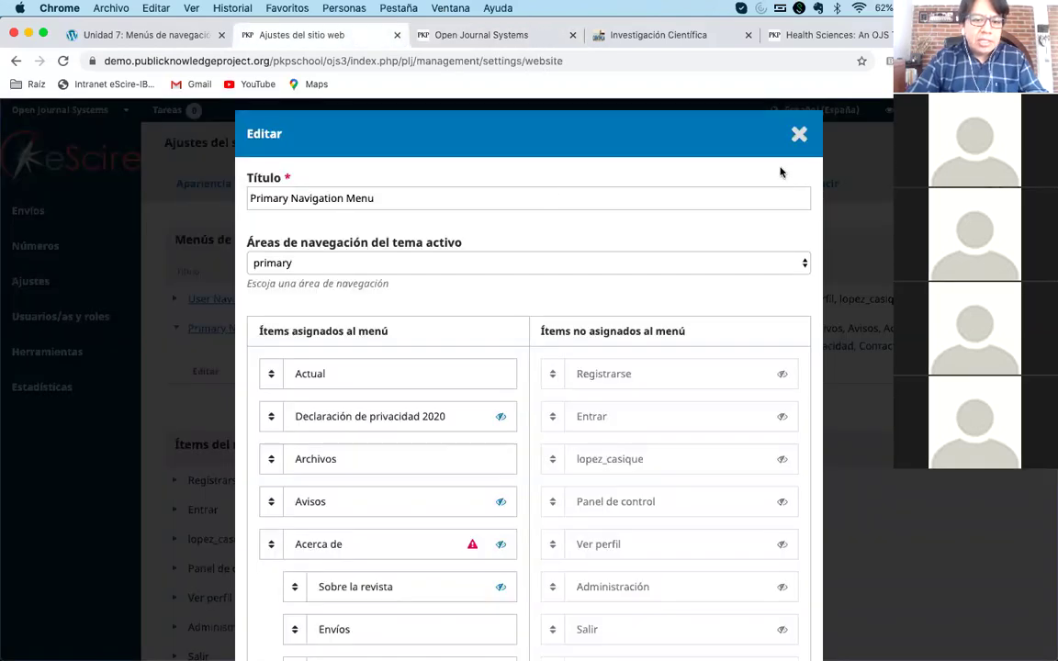
pyautogui.click(799, 136)
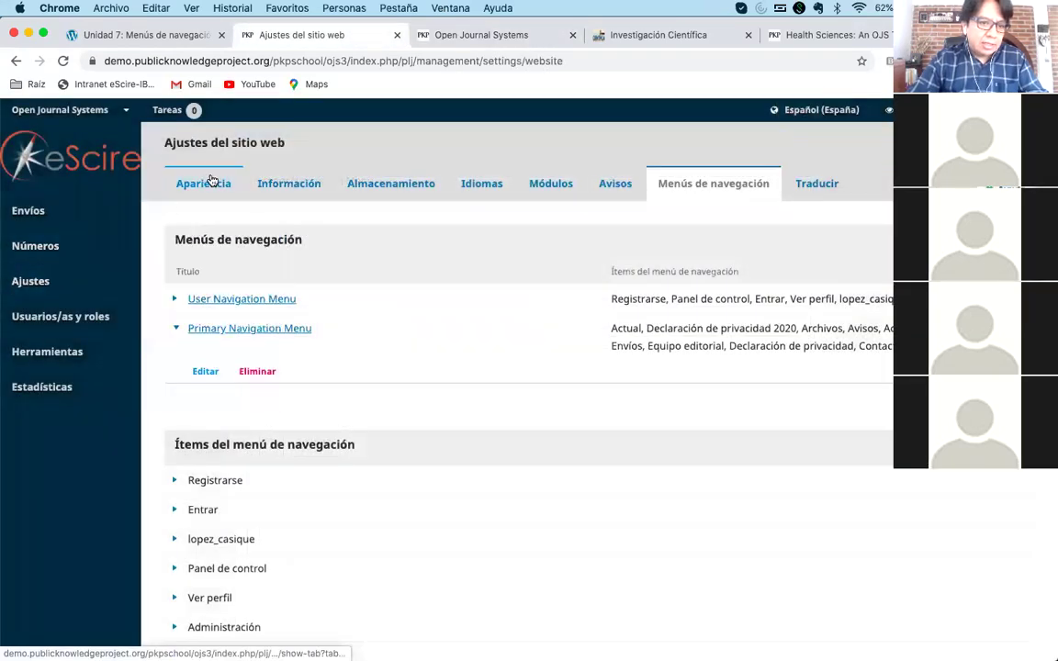
# - Change the journal's theme to Tema por defecto in the appearance settings and save
pyautogui.click(211, 181)
pyautogui.scroll(-10, 328, 438)
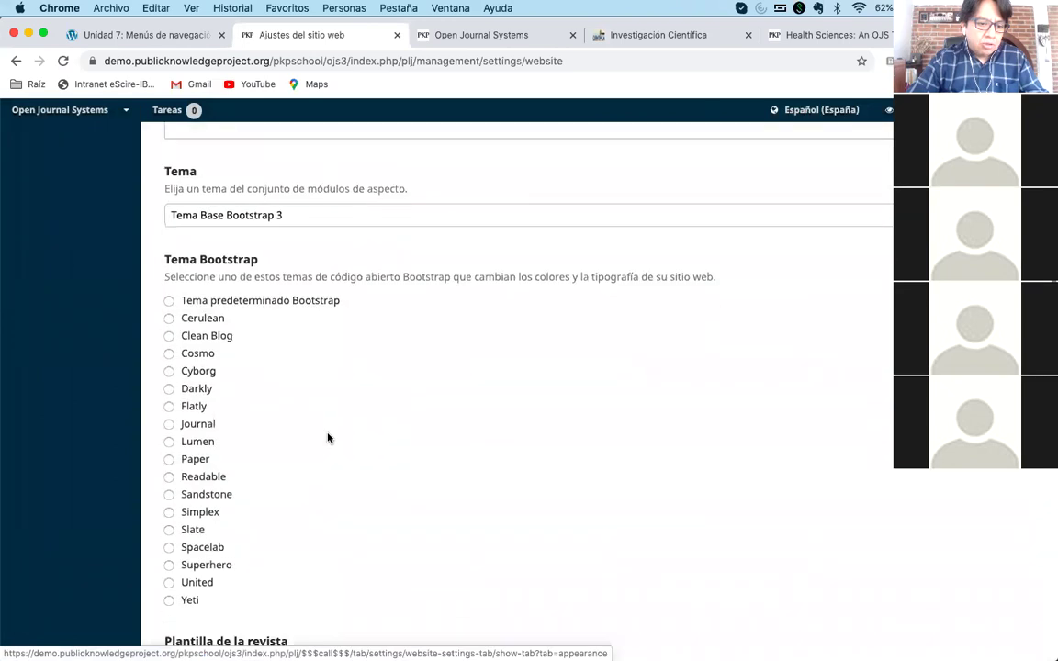
pyautogui.click(306, 220)
pyautogui.click(272, 188)
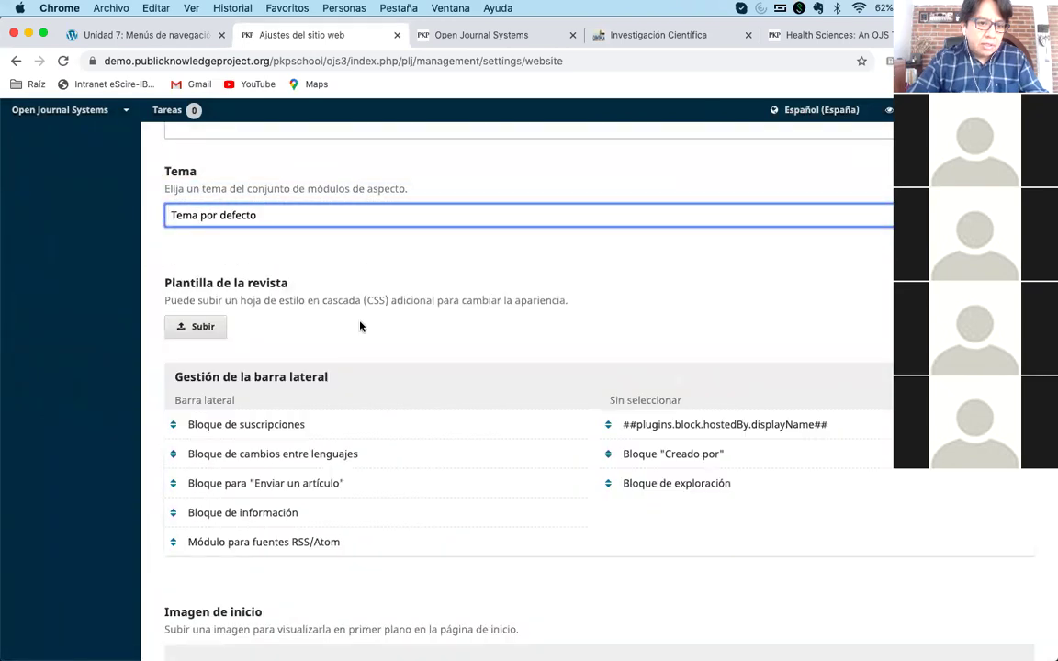
pyautogui.scroll(-10, 323, 287)
pyautogui.click(212, 458)
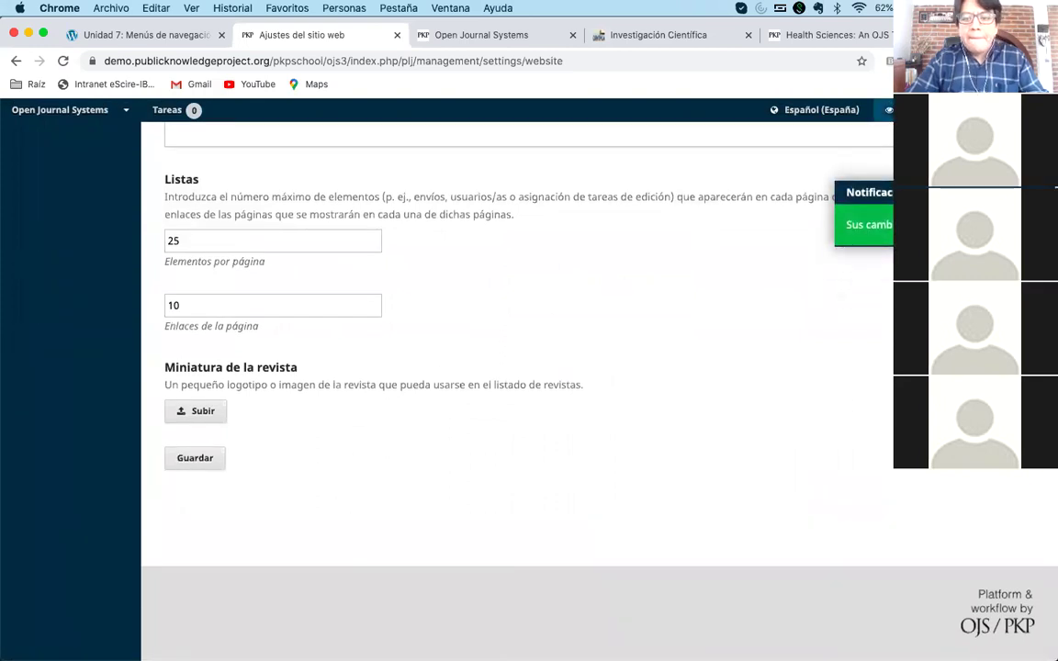
# - Check the public site's new theme and menu in a new tab, close the older public site tab and return to the appearance settings
pyautogui.rightClick(886, 112)
pyautogui.click(884, 119)
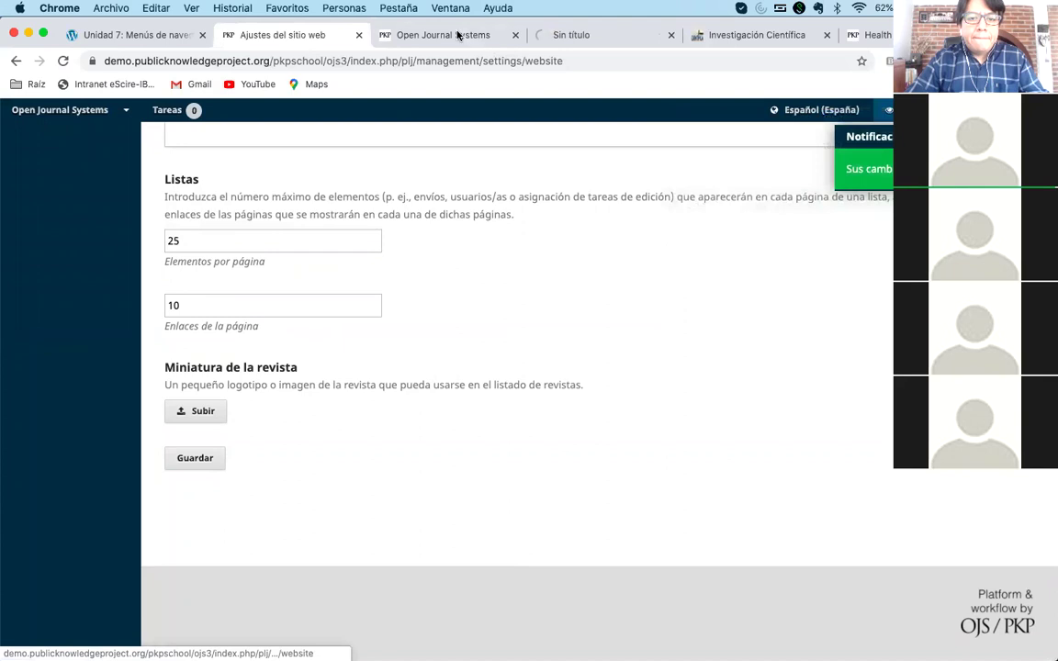
pyautogui.click(581, 36)
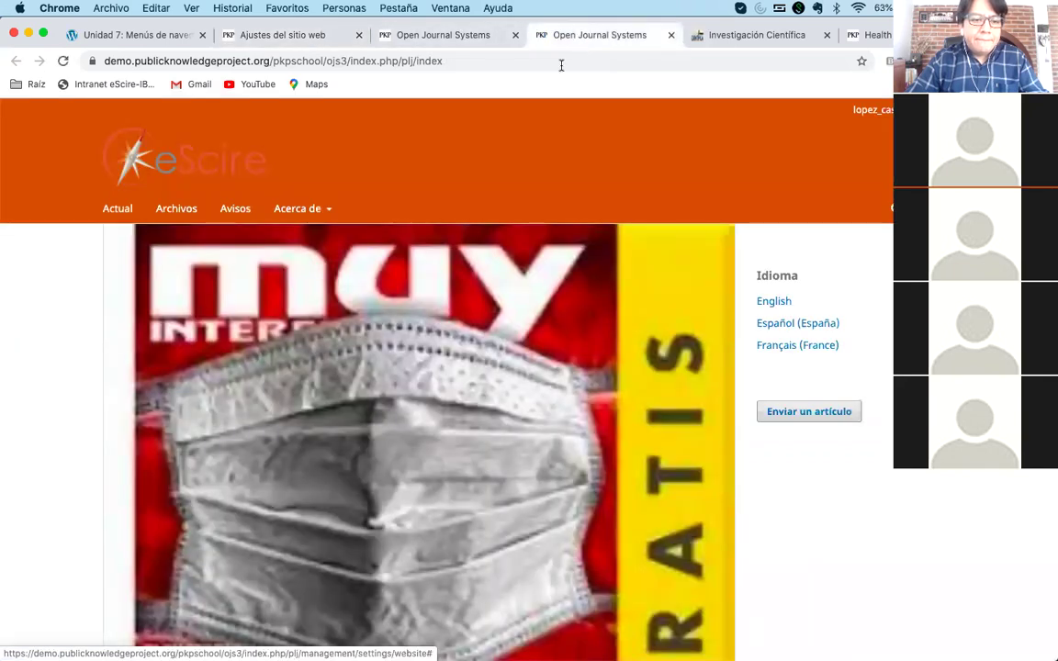
pyautogui.scroll(-5, 547, 185)
pyautogui.scroll(5, 528, 275)
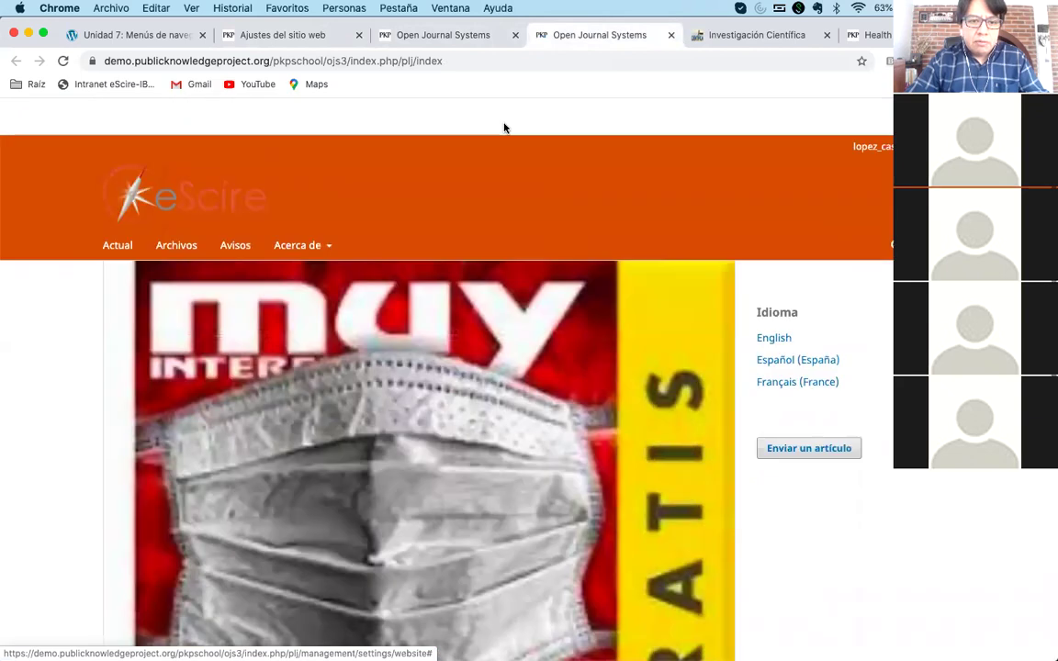
pyautogui.click(447, 34)
pyautogui.click(515, 35)
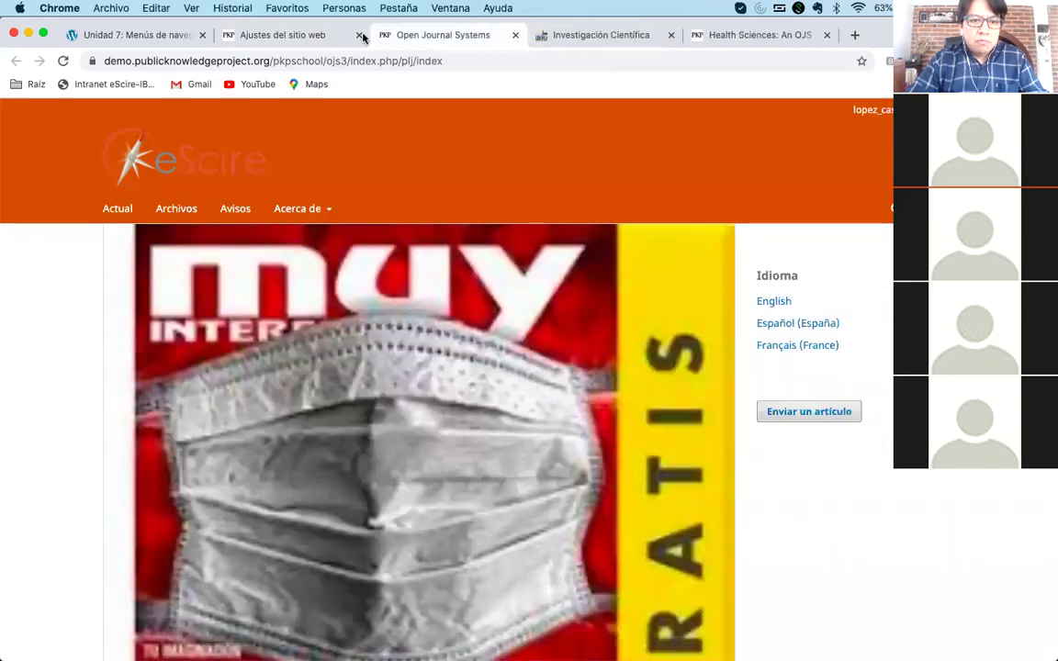
pyautogui.click(278, 35)
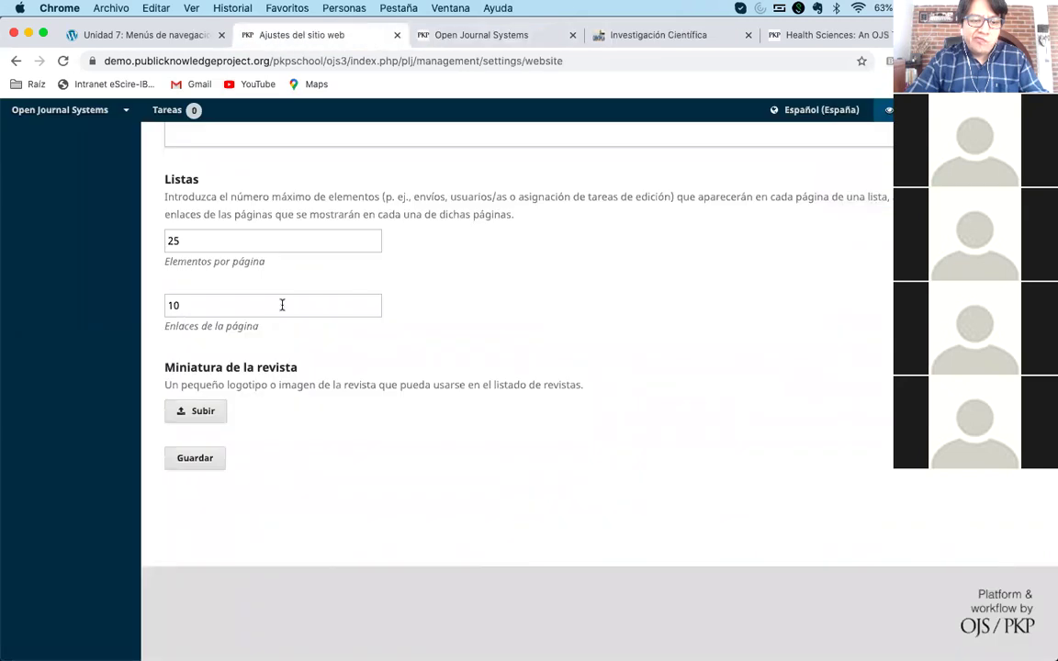
pyautogui.scroll(10, 282, 305)
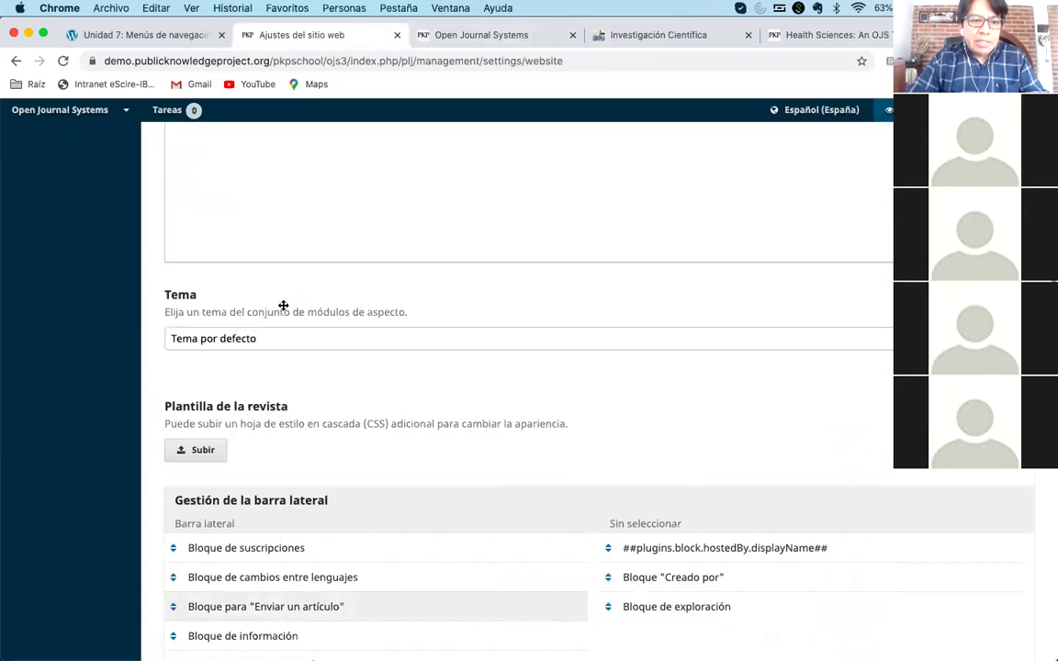
# - Load the OJS site at ojs.escire.net/ojs3/ in the tab showing the Health Sciences journal
pyautogui.scroll(8, 282, 304)
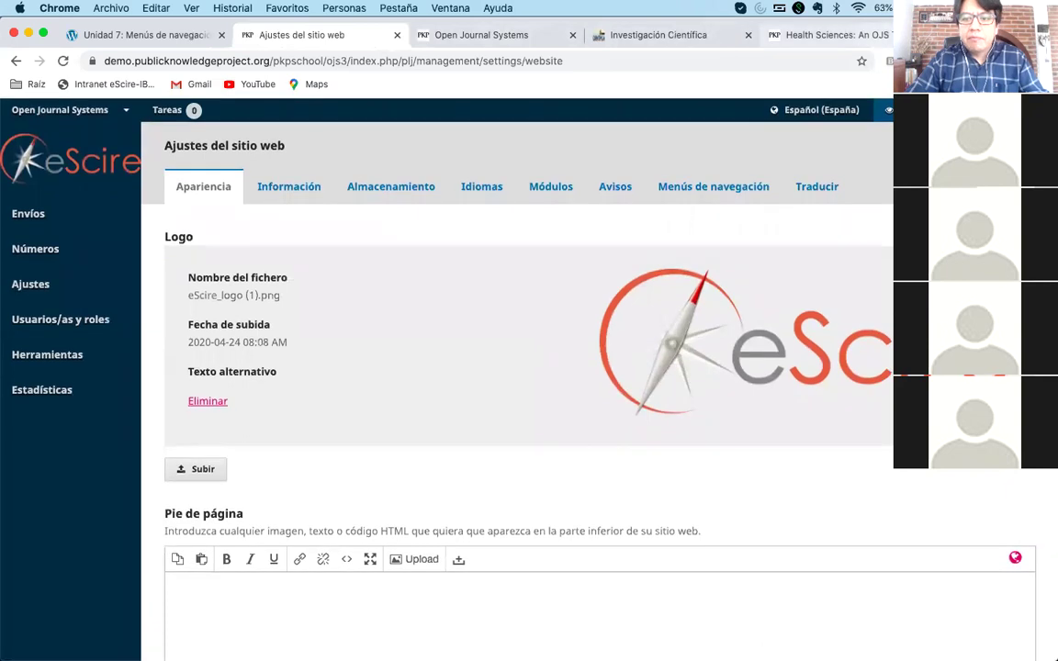
pyautogui.click(785, 37)
pyautogui.click(784, 61)
pyautogui.write('ojs.')
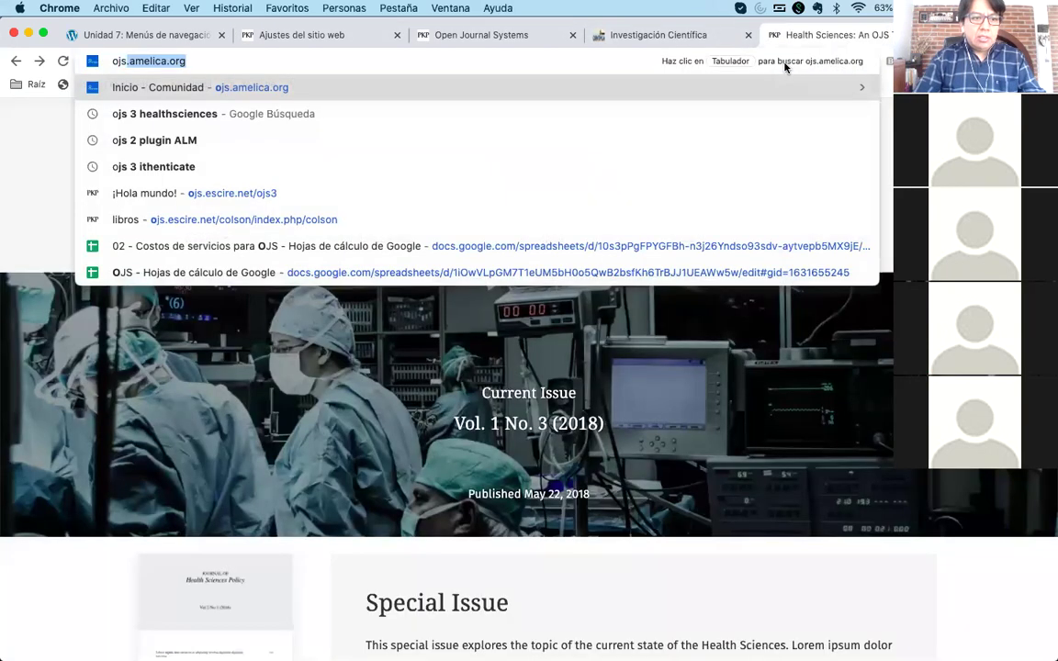
pyautogui.write('es')
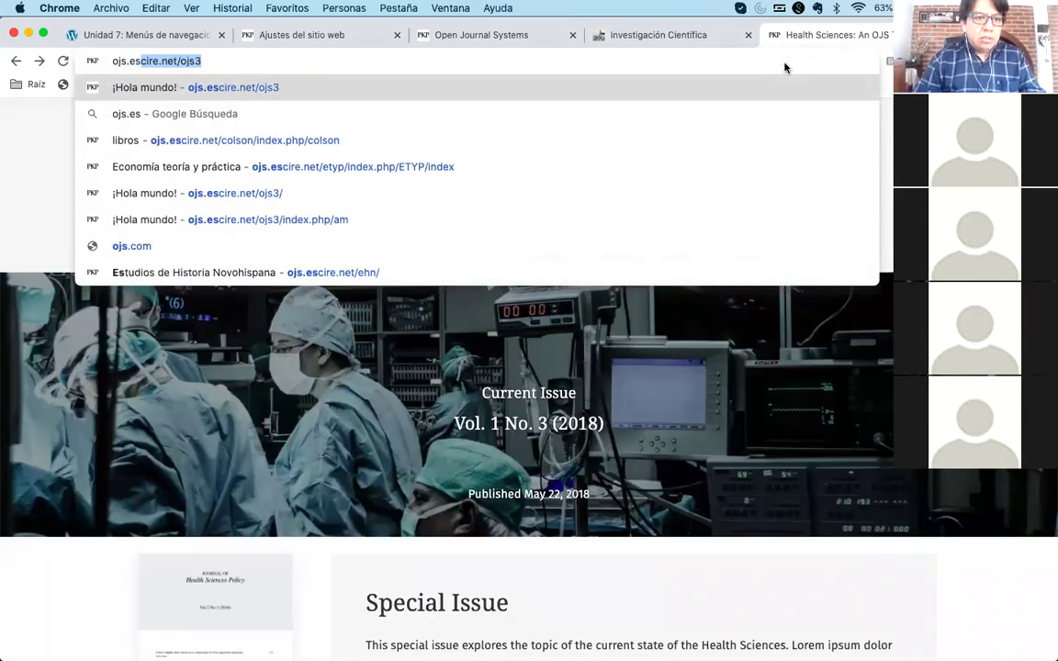
pyautogui.press('Down')
pyautogui.press('Down')
pyautogui.press('Down')
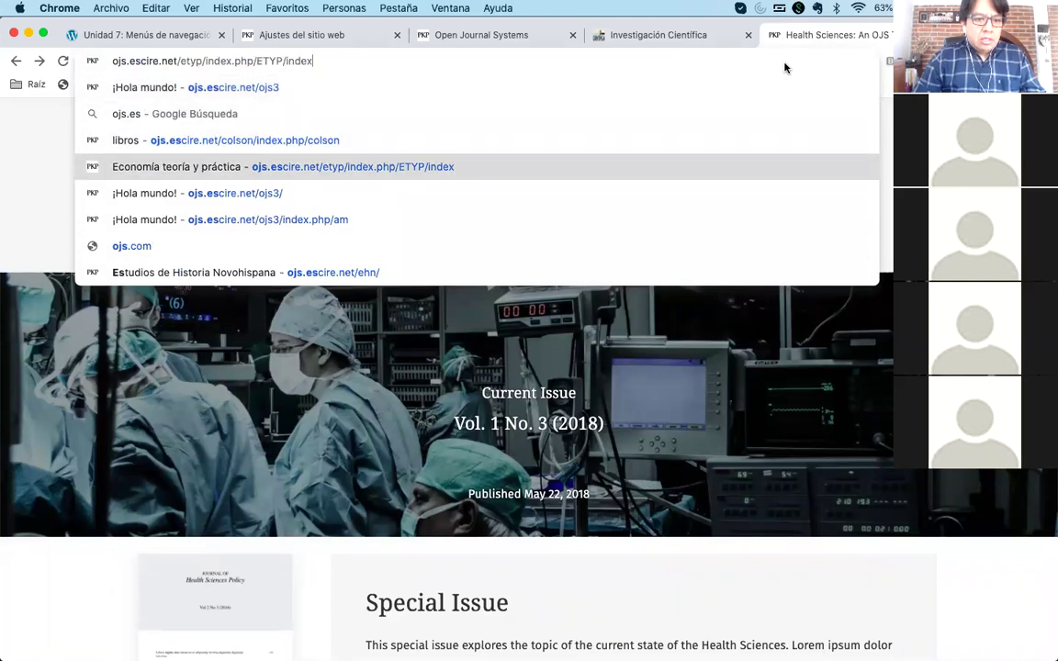
pyautogui.press('Down')
pyautogui.press('Return')
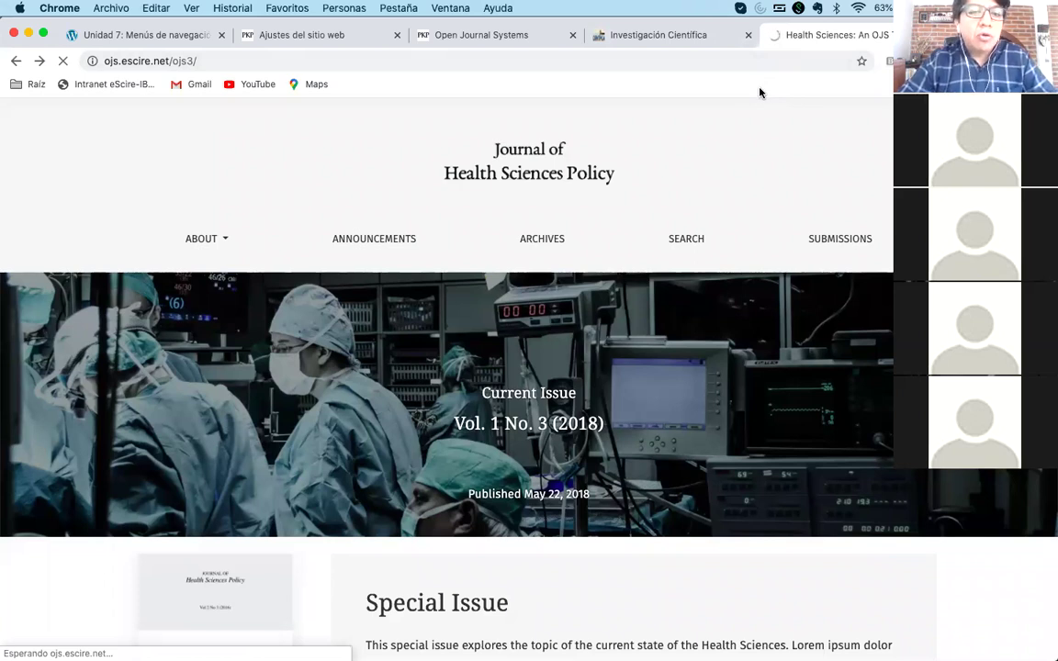
# - Check the demo journal's public navigation menu and return to the ¡Hola mundo! journal's site
pyautogui.click(308, 35)
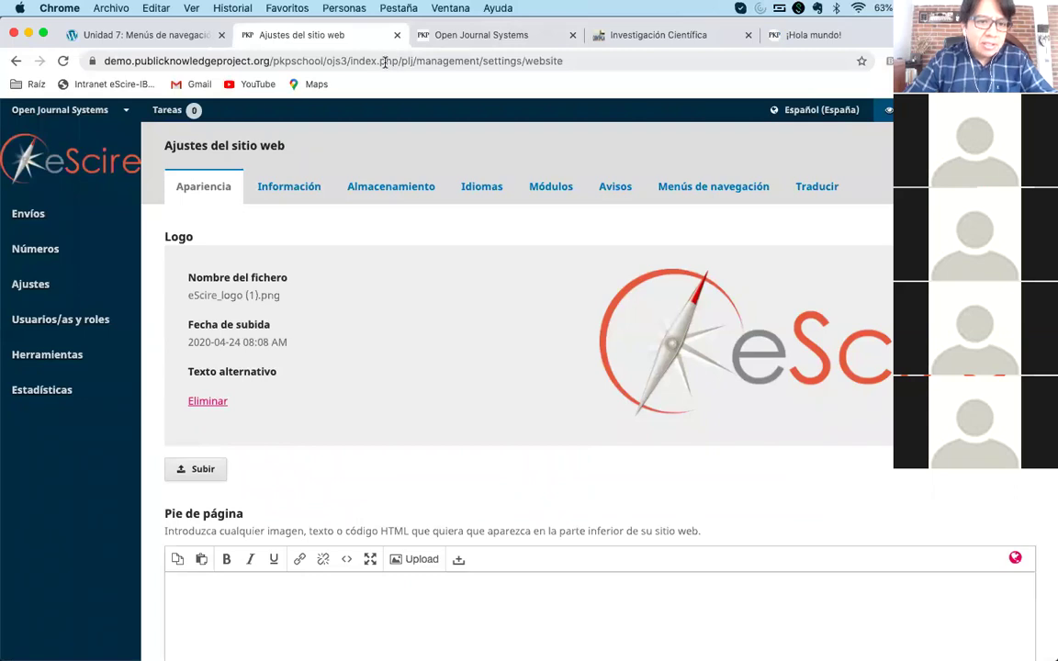
pyautogui.click(437, 35)
pyautogui.moveTo(282, 213)
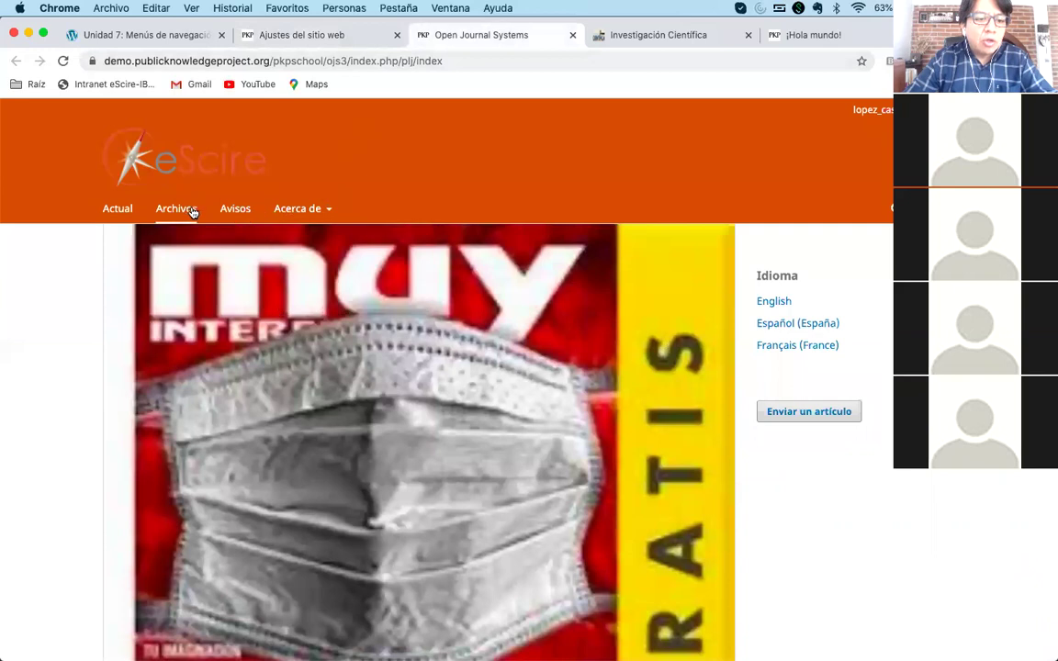
pyautogui.click(807, 35)
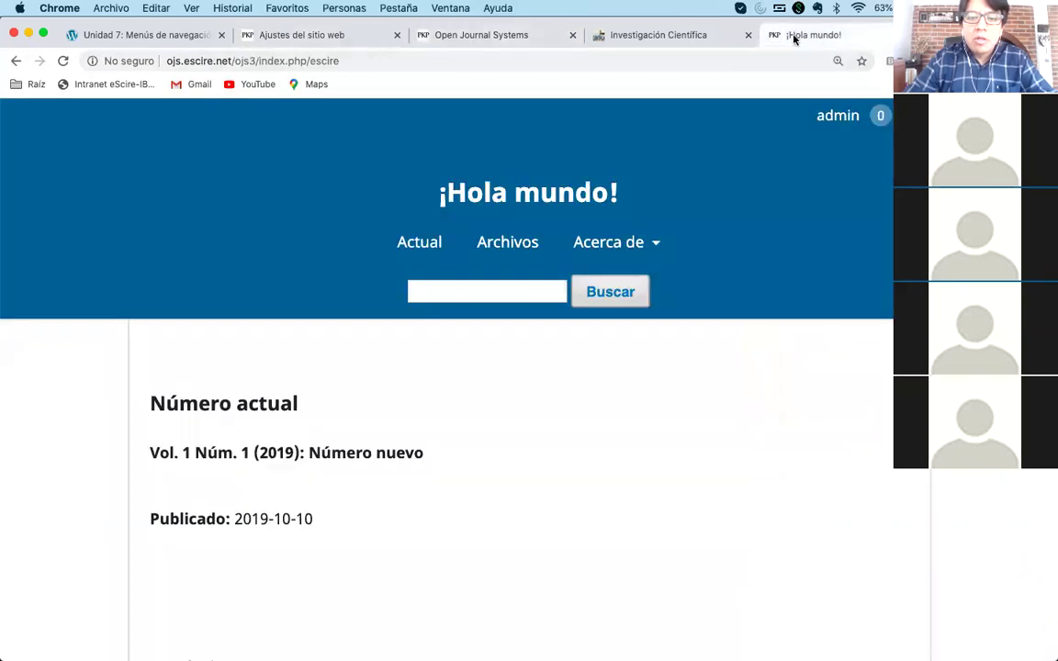
# - Enter the ¡Hola mundo! journal's administration area, reset the browser zoom and open the website's navigation menu settings
pyautogui.click(808, 147)
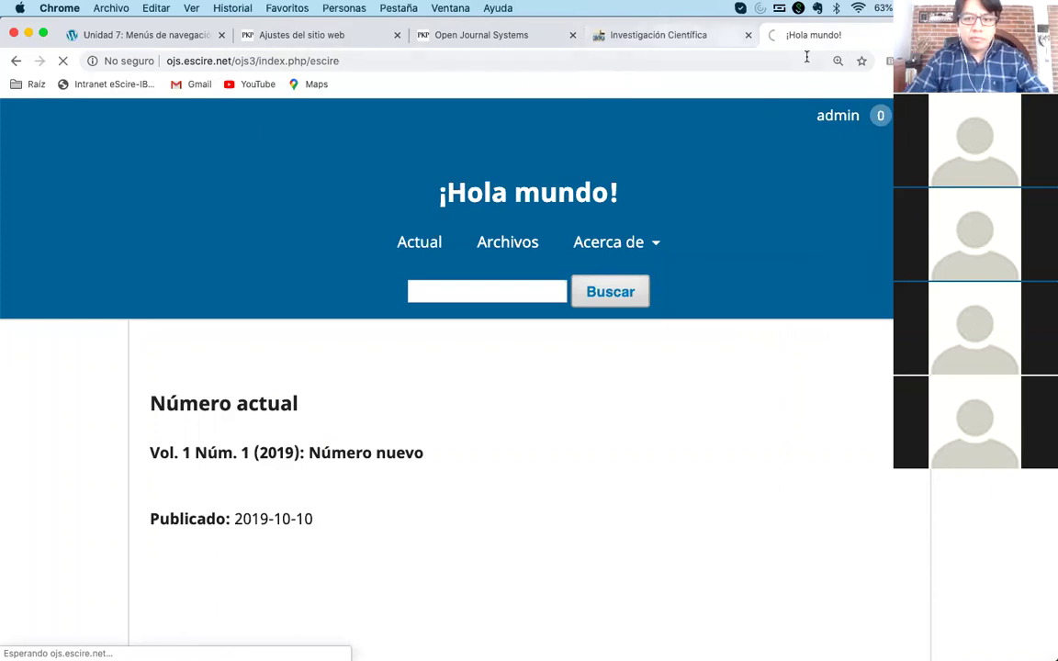
pyautogui.click(837, 61)
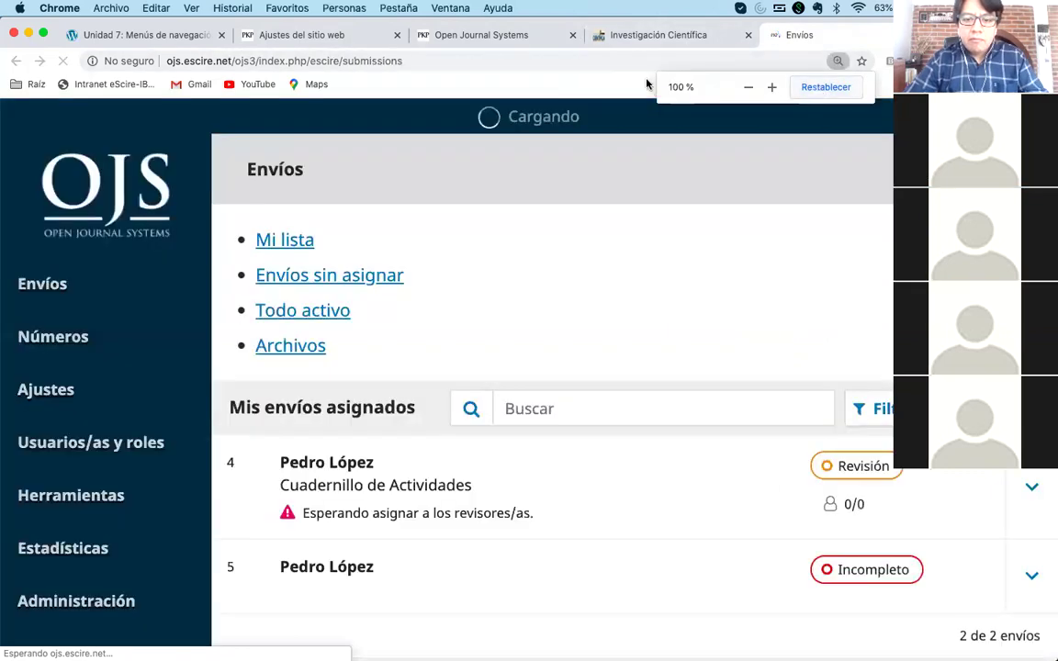
pyautogui.click(823, 87)
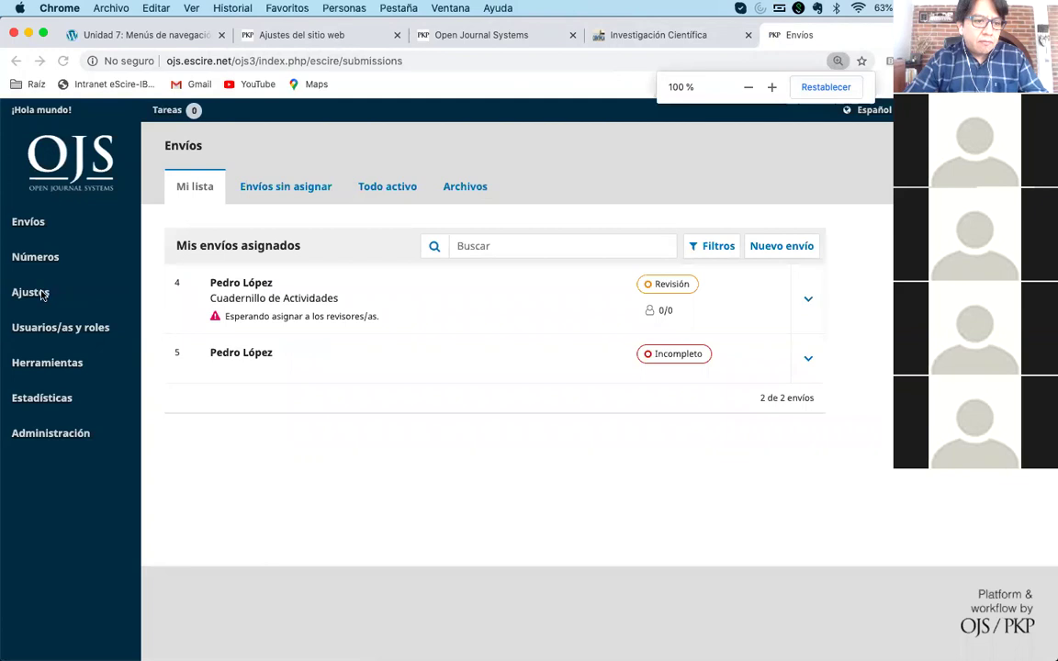
pyautogui.moveTo(41, 293)
pyautogui.click(172, 326)
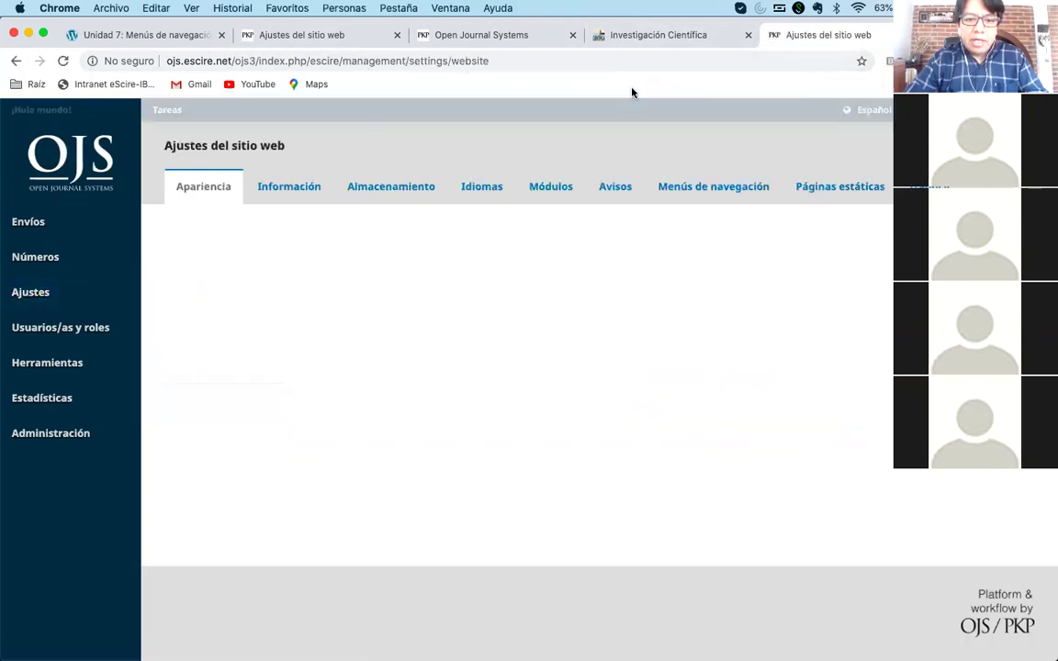
pyautogui.click(699, 187)
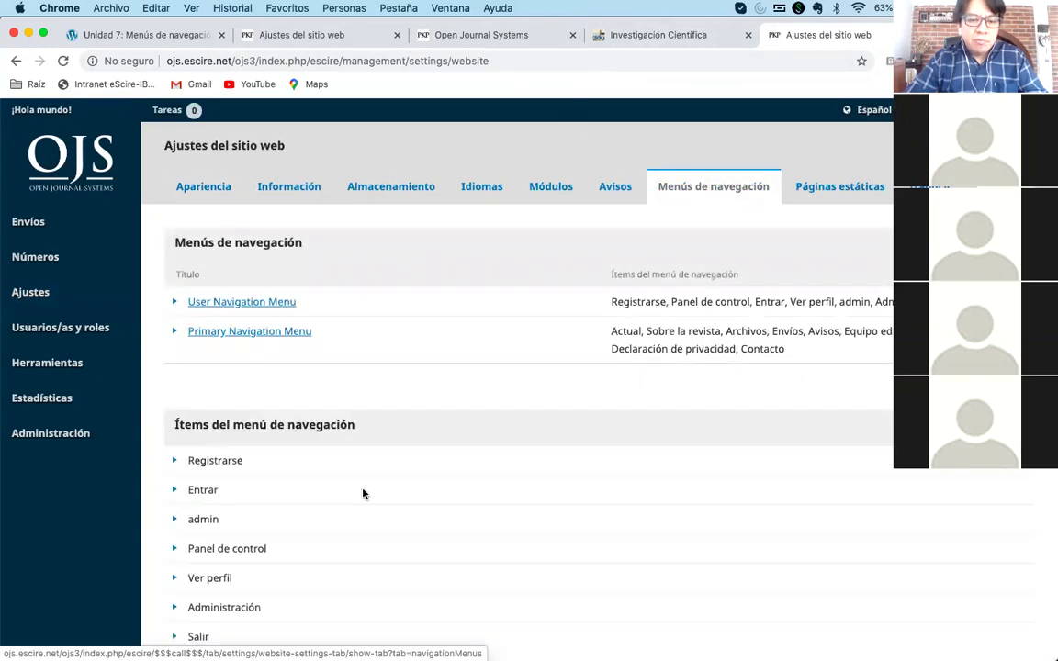
# - Start a new navigation menu item titled Declaración de privacidad with the type Declaración de privacidad
pyautogui.scroll(-10, 361, 492)
pyautogui.scroll(5, 829, 365)
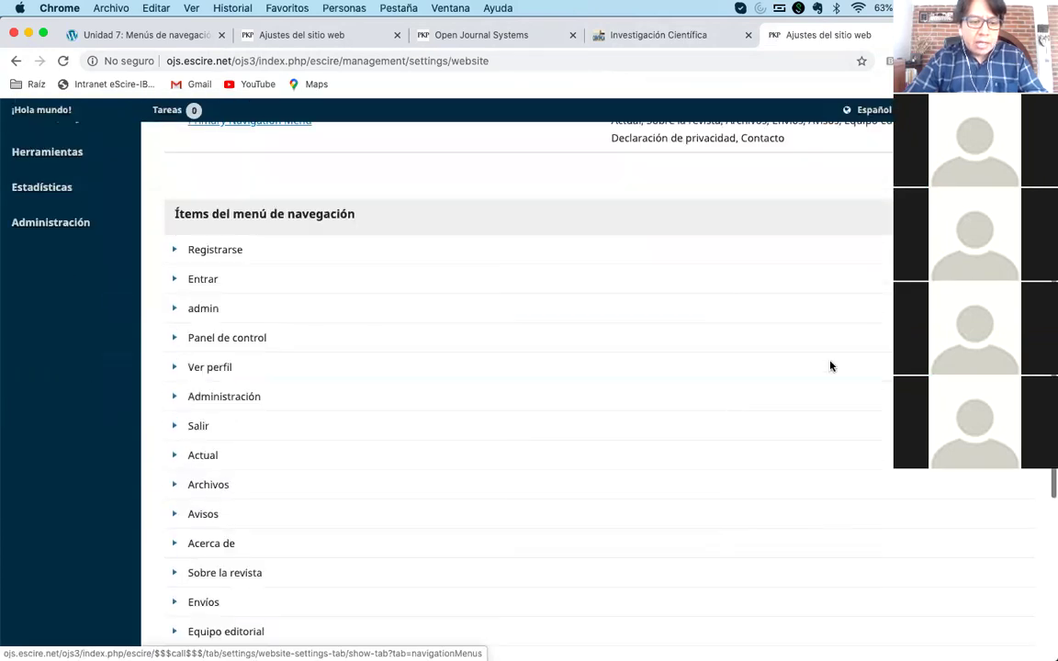
pyautogui.click(918, 213)
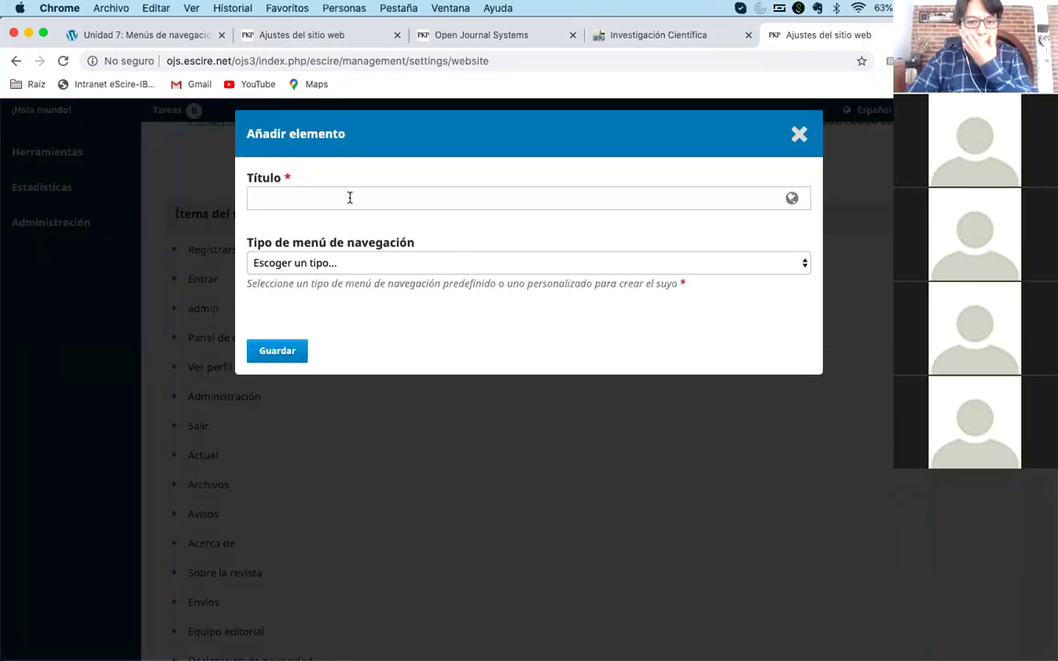
pyautogui.click(349, 200)
pyautogui.write('Declaración de privacidad')
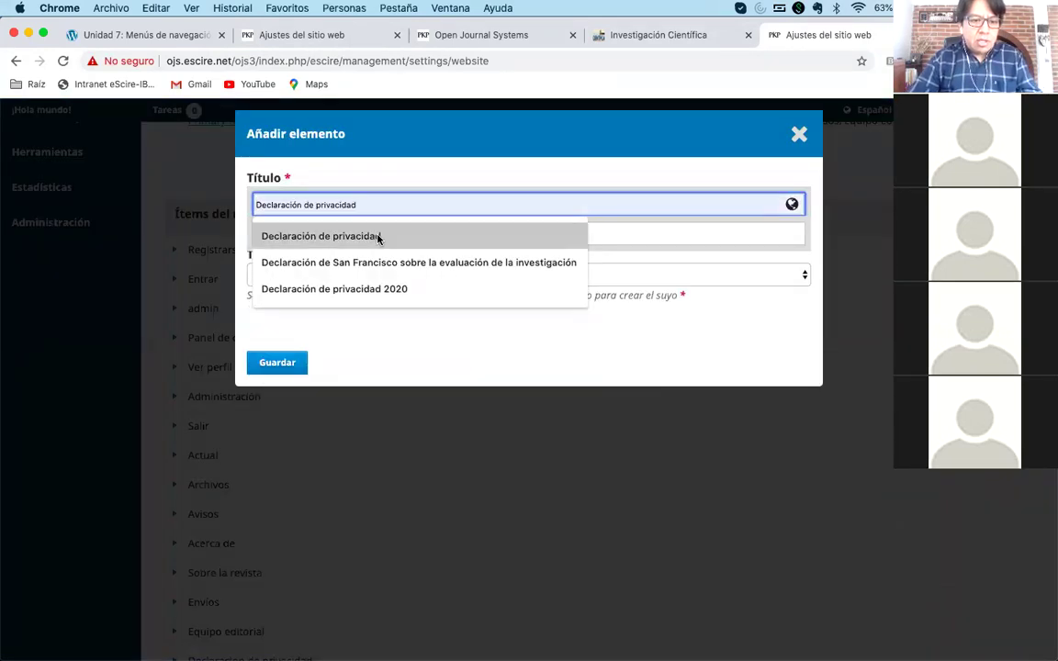
pyautogui.click(377, 236)
pyautogui.click(383, 274)
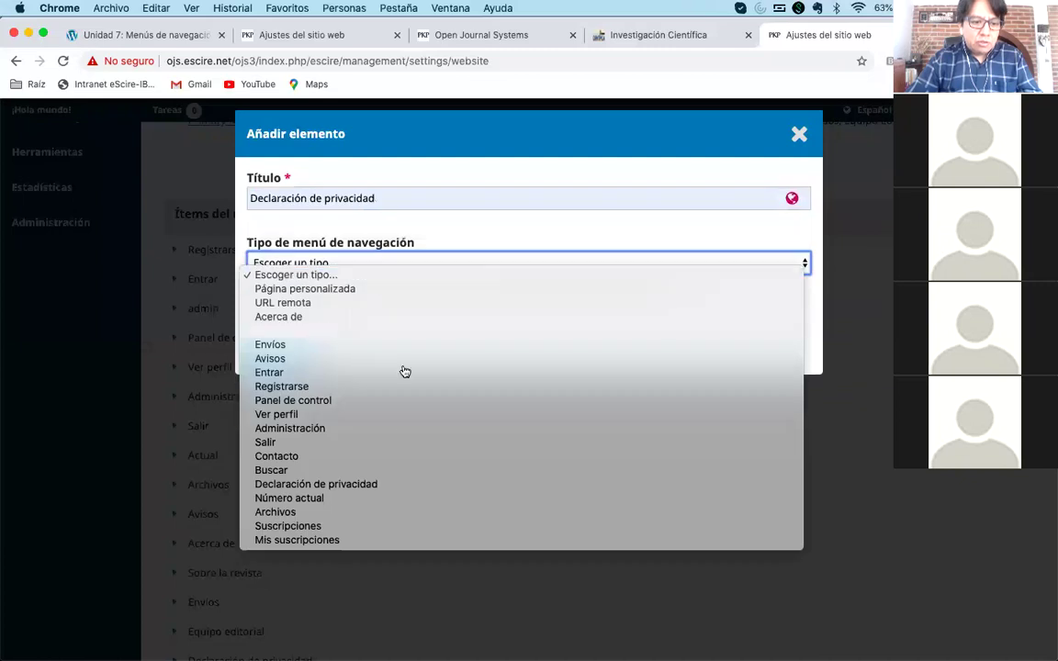
pyautogui.click(371, 484)
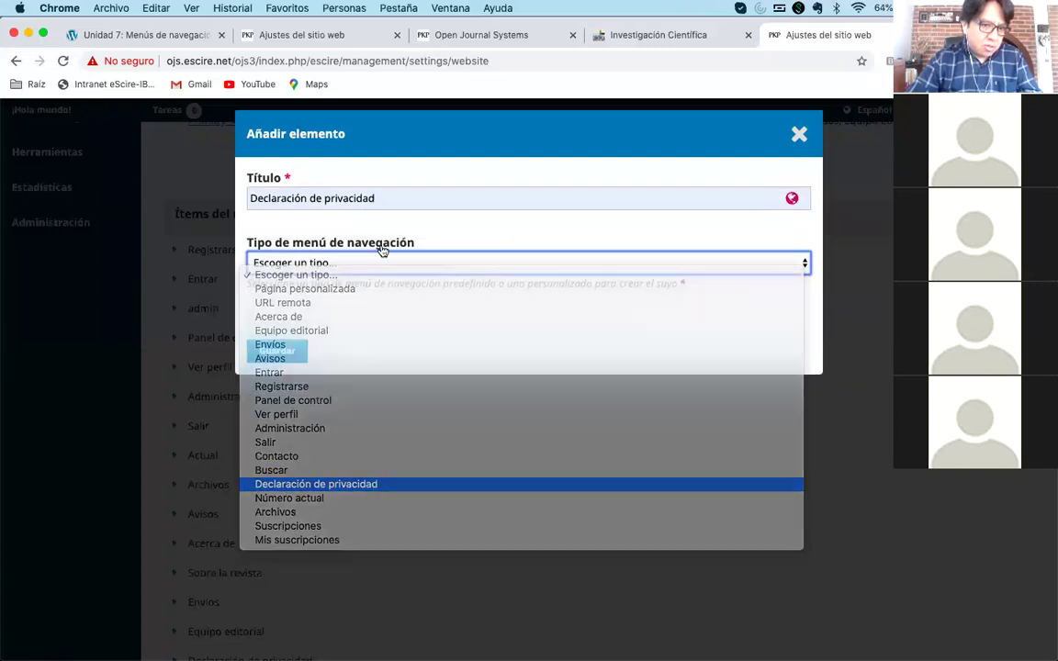
# - Change the new item's title to Declaración de privacidad 2020, save it and check the item list
pyautogui.click(432, 198)
pyautogui.write('2020')
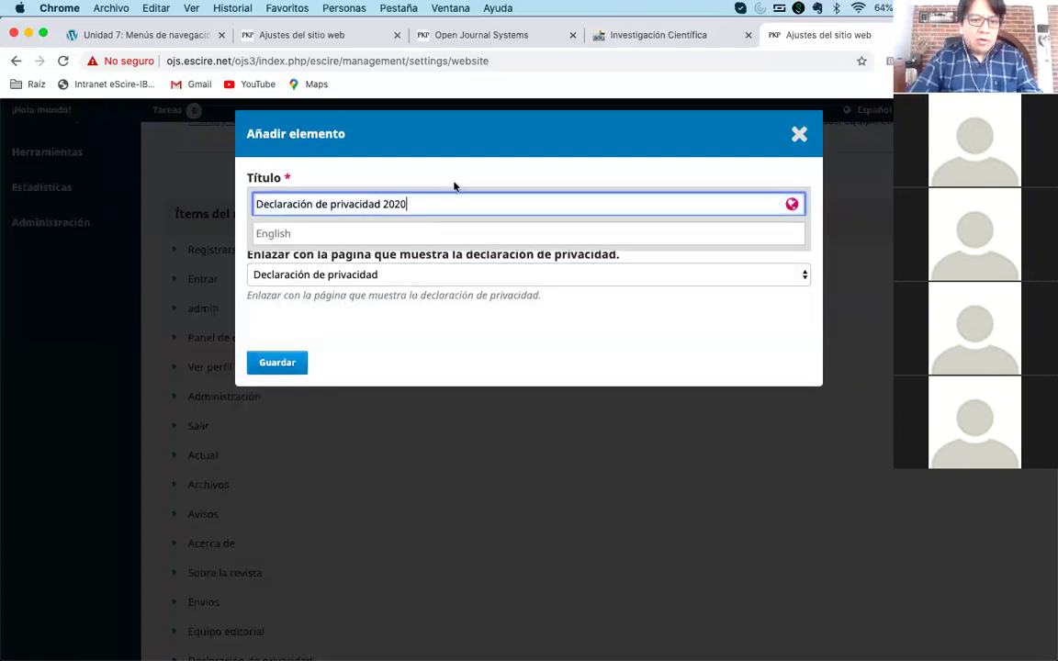
pyautogui.click(420, 158)
pyautogui.click(273, 351)
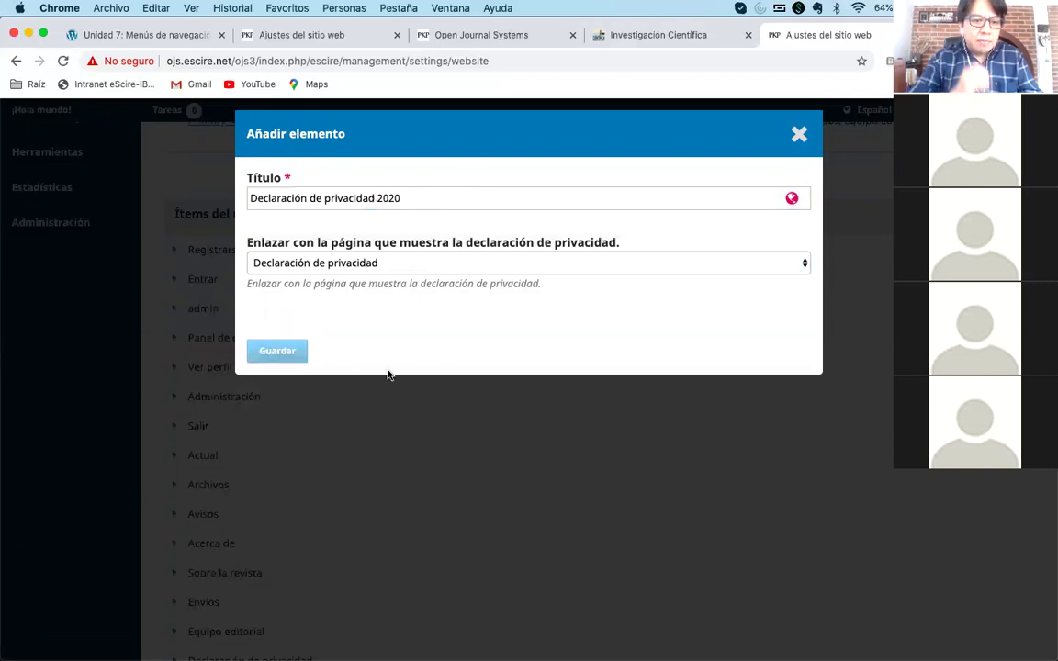
pyautogui.scroll(5, 413, 354)
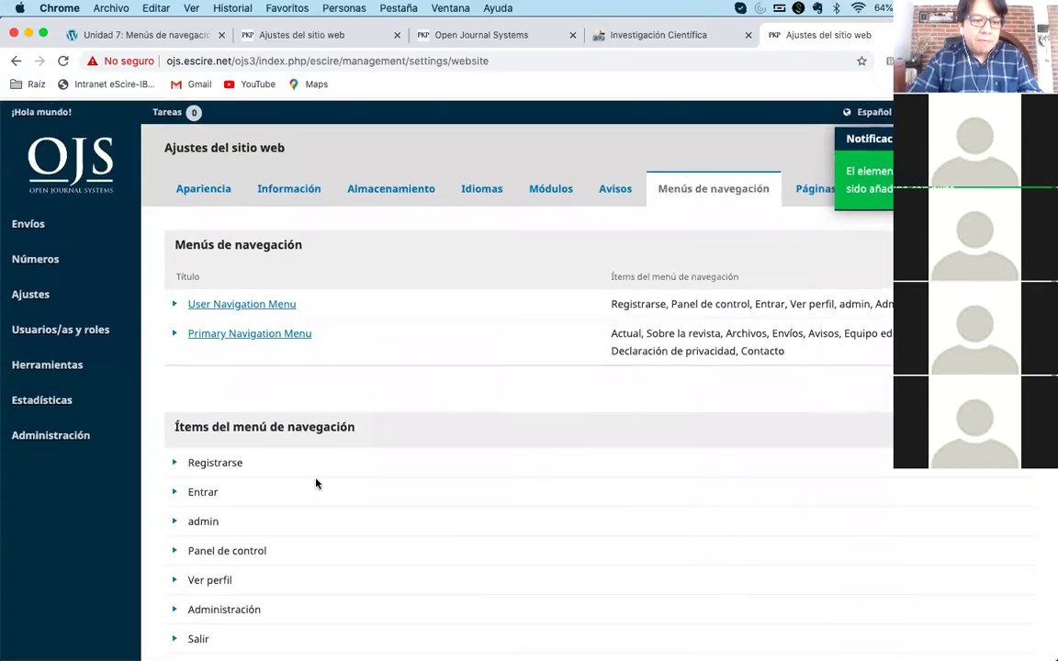
pyautogui.scroll(-10, 316, 484)
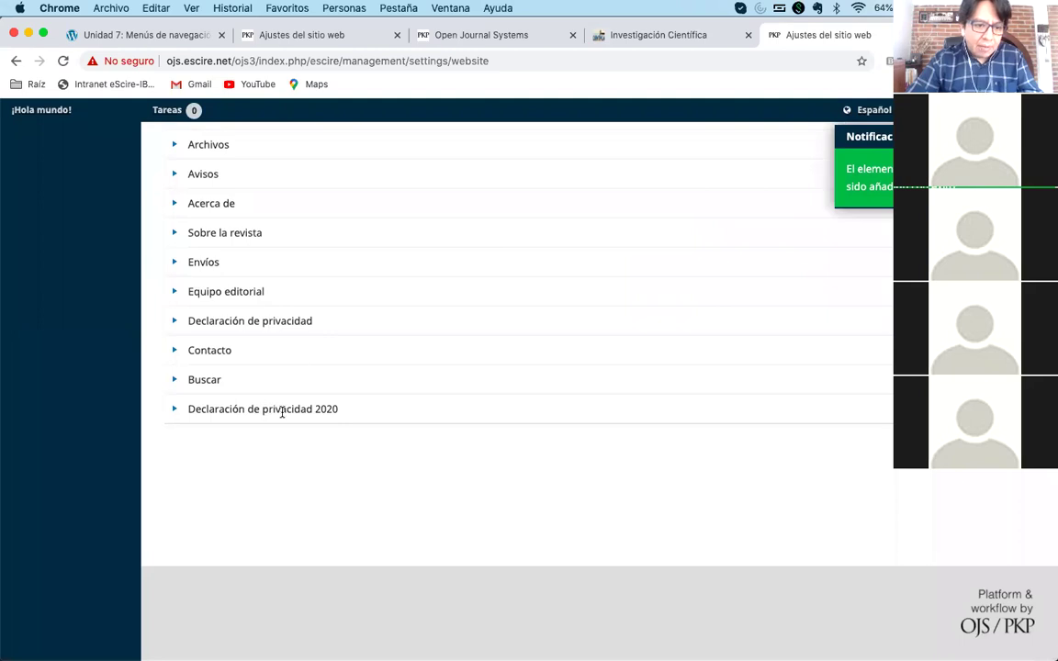
pyautogui.scroll(10, 319, 385)
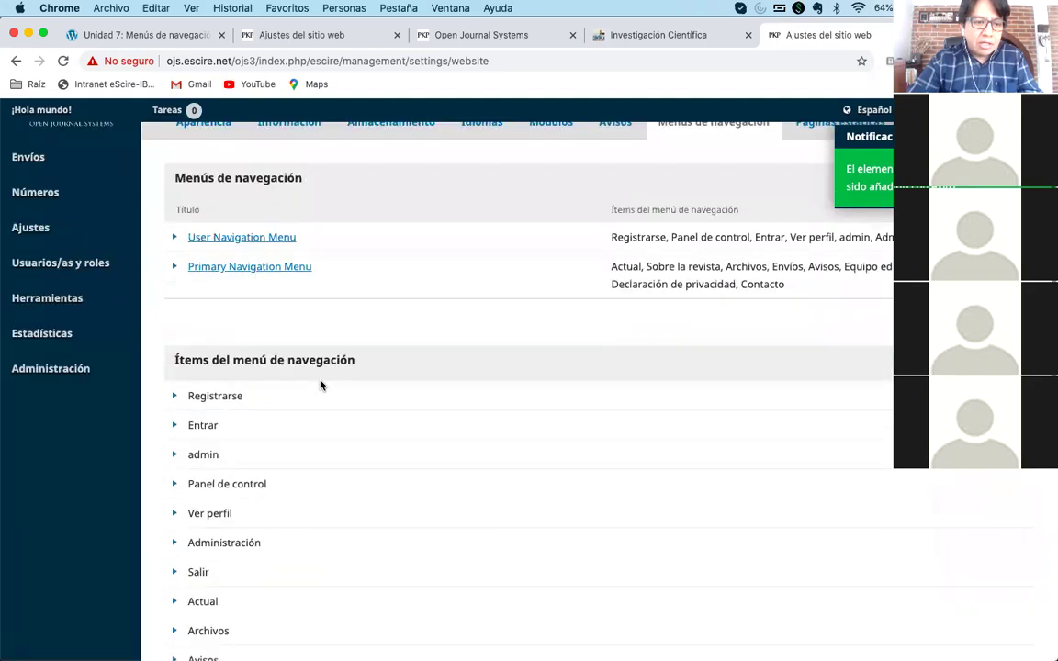
# - Assign Declaración de privacidad 2020 to the Primary Navigation Menu between Archivos and Avisos, and save the menu
pyautogui.click(171, 333)
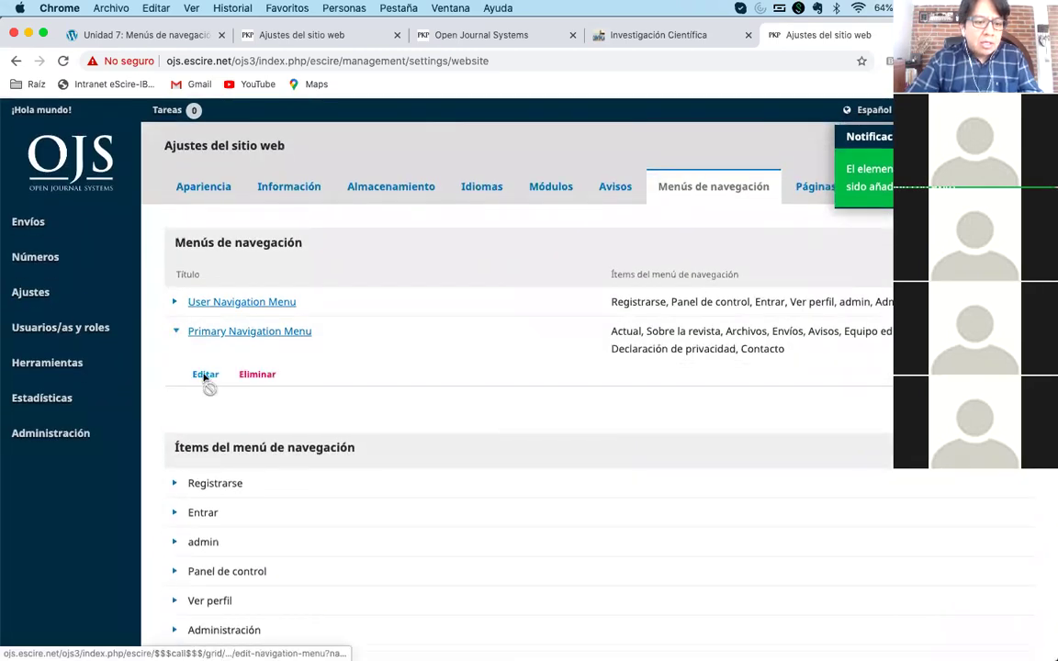
pyautogui.click(206, 376)
pyautogui.scroll(-5, 513, 376)
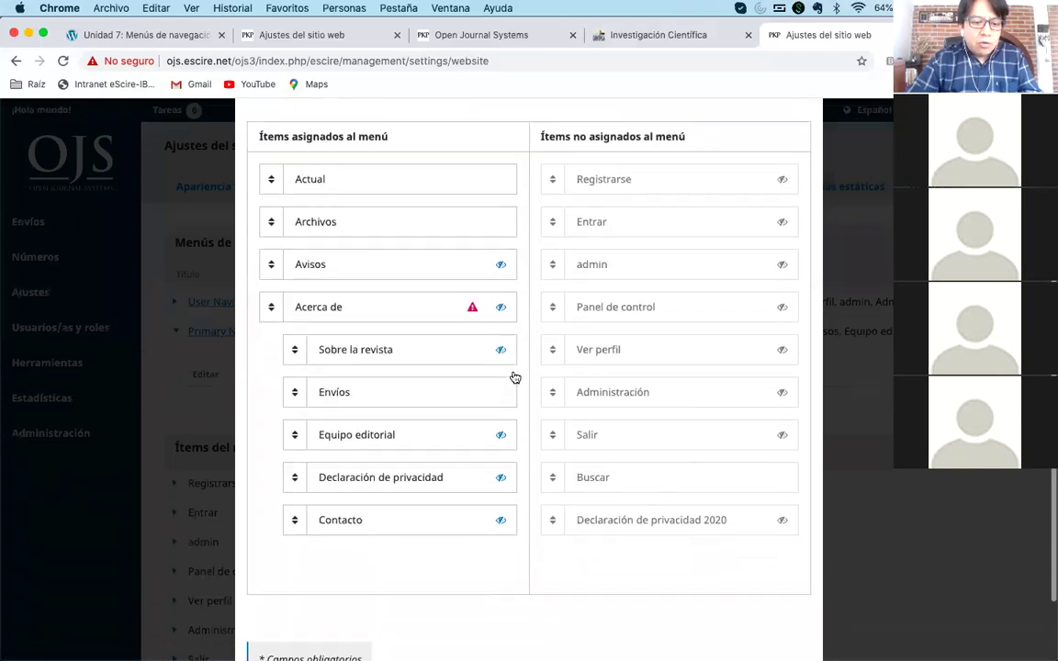
pyautogui.moveTo(661, 514); pyautogui.dragTo(332, 335)
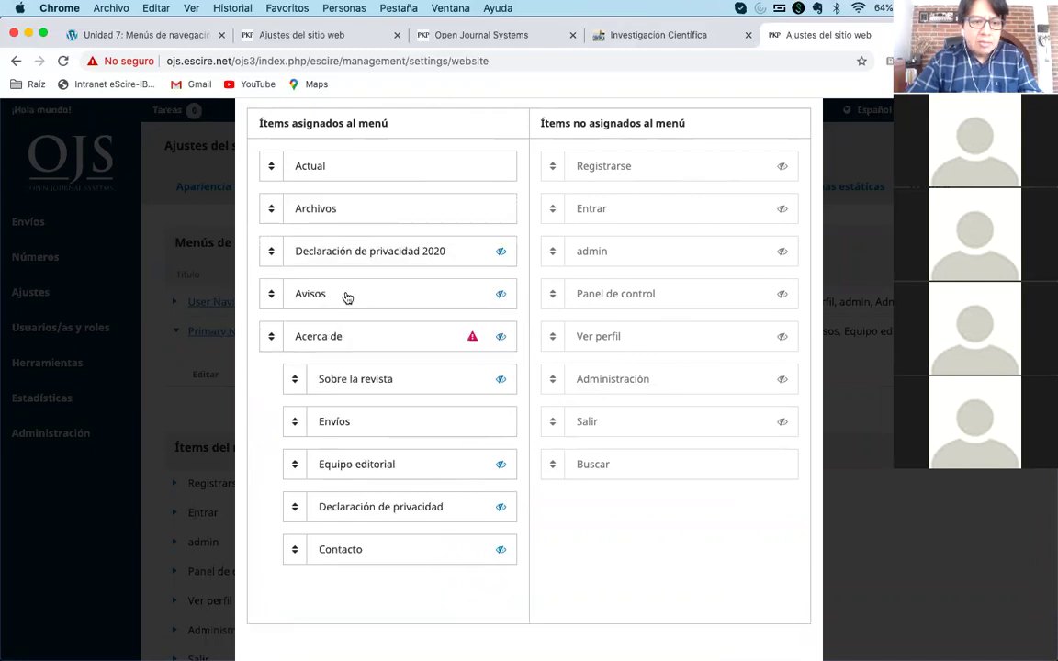
pyautogui.scroll(-3, 438, 408)
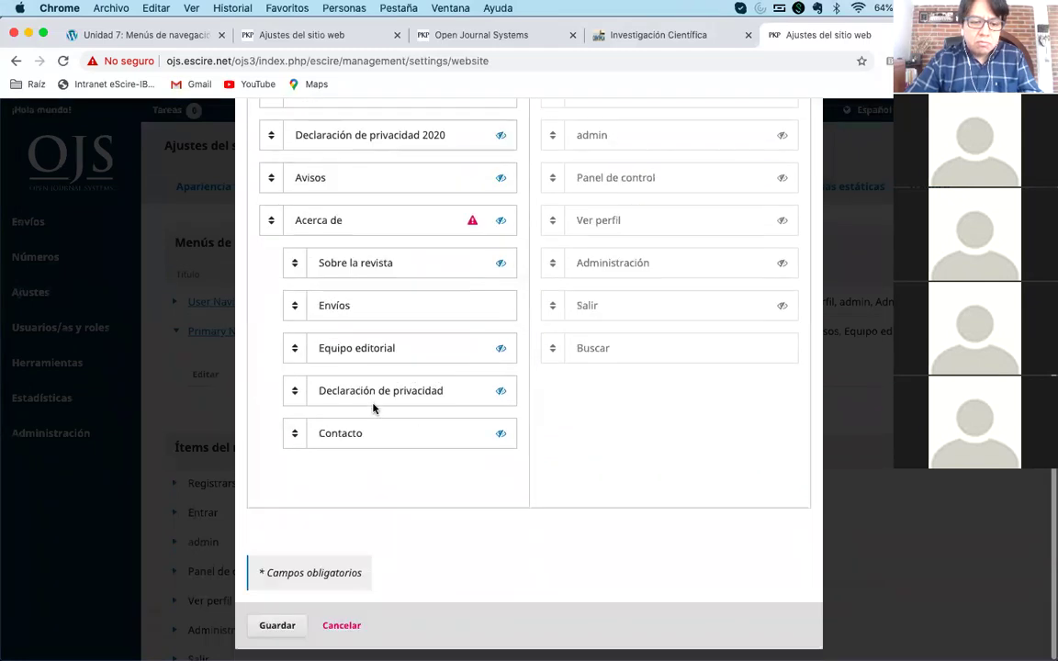
pyautogui.click(273, 626)
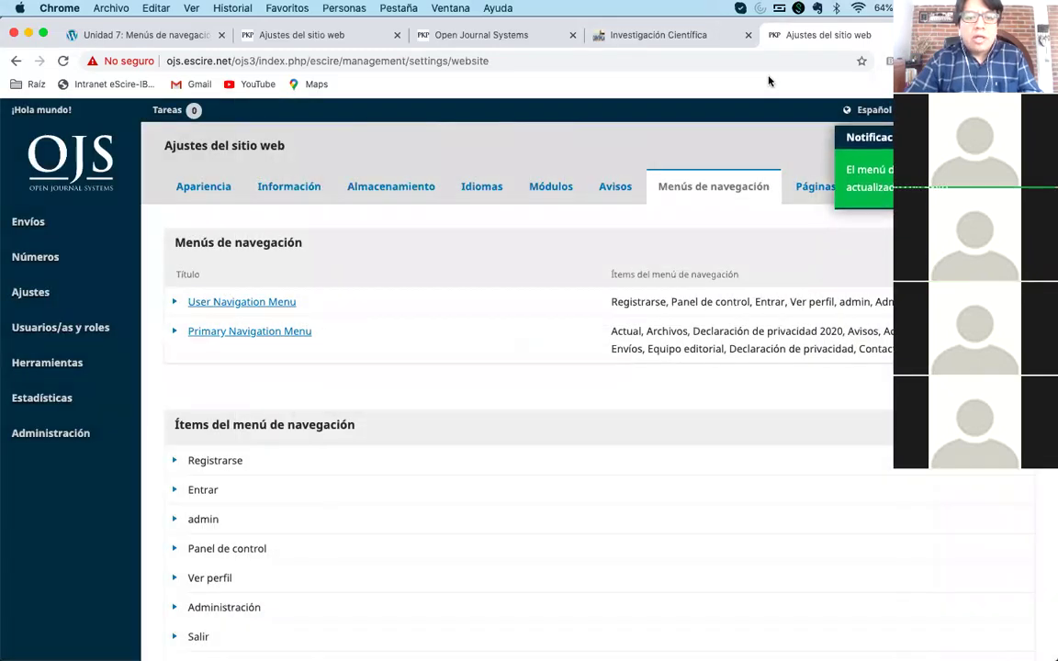
# - Open the journal's public site in a new tab and view the Declaración de privacidad 2020 page from its menu
pyautogui.rightClick(895, 109)
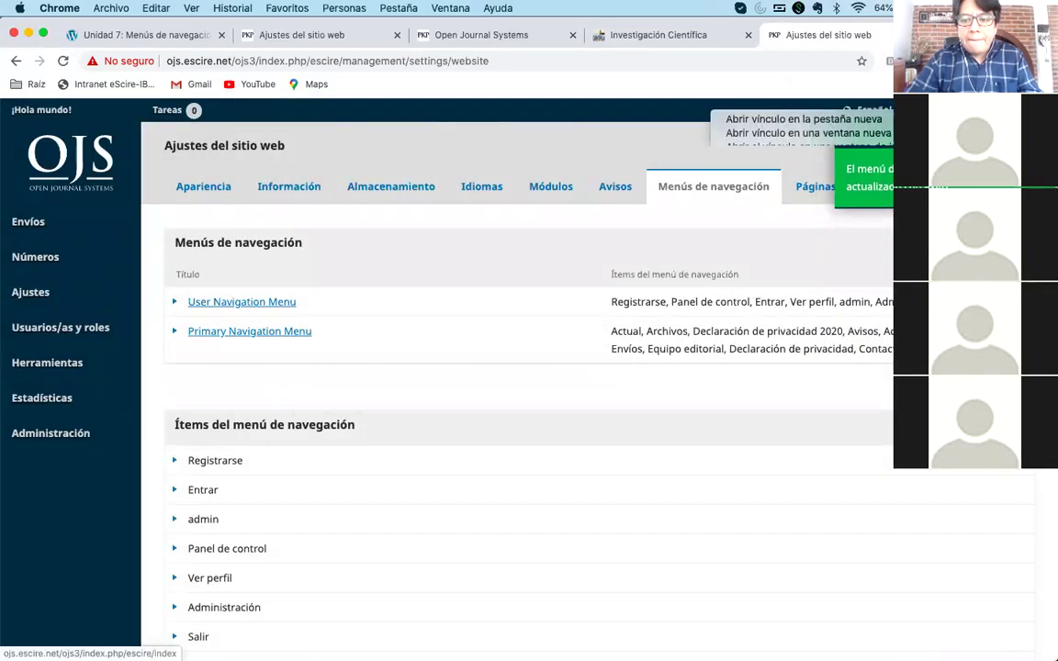
pyautogui.click(863, 114)
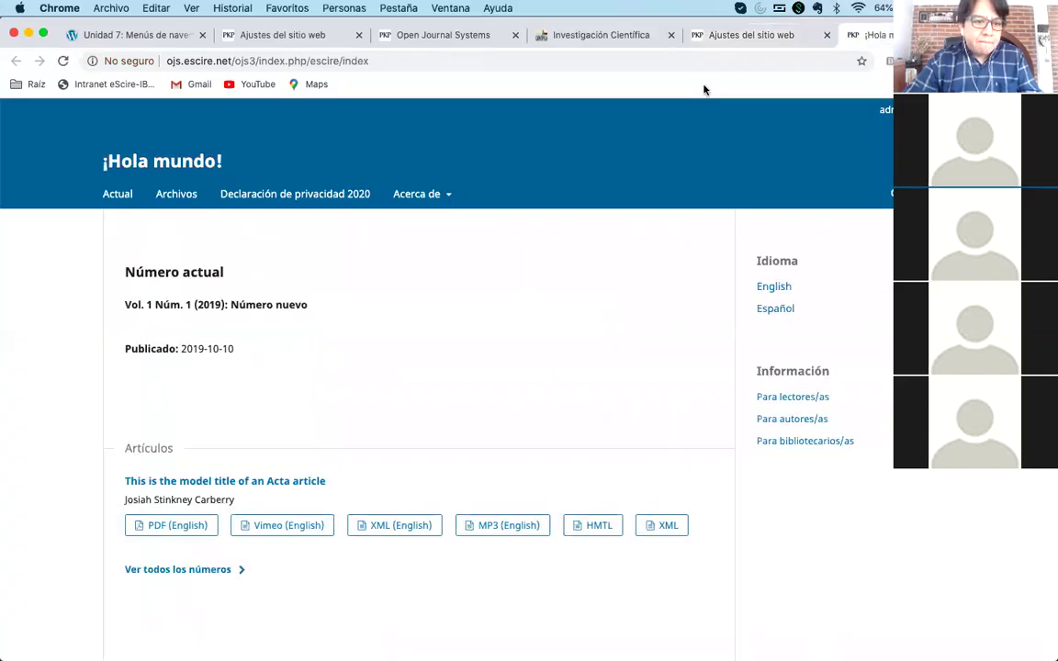
pyautogui.click(283, 195)
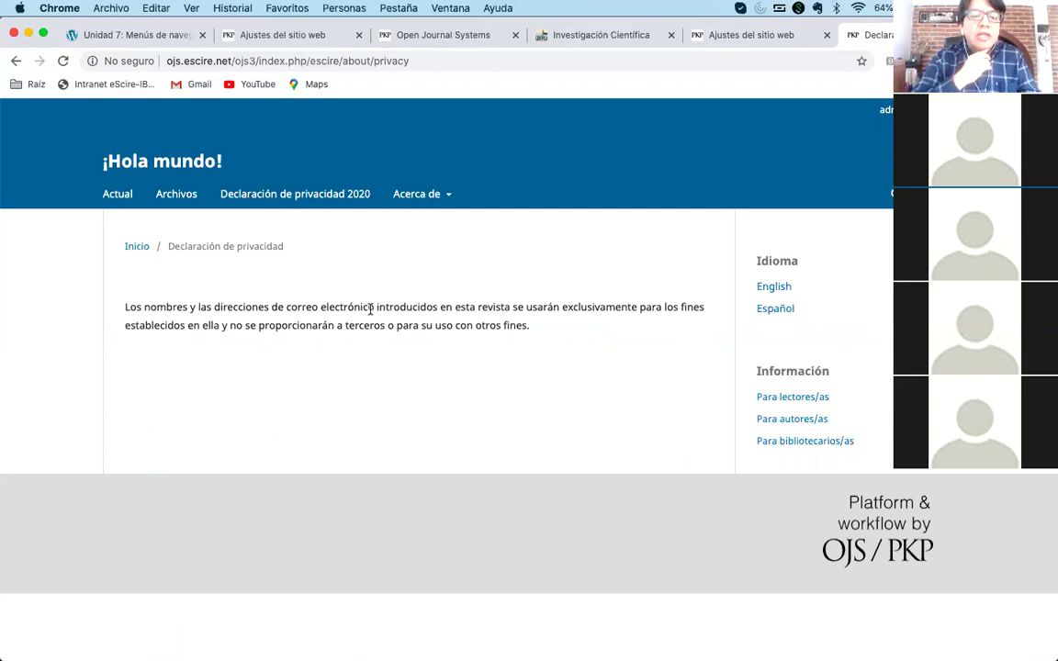
# - Return to the demo journal's website settings and review its list of navigation menu items
pyautogui.click(280, 35)
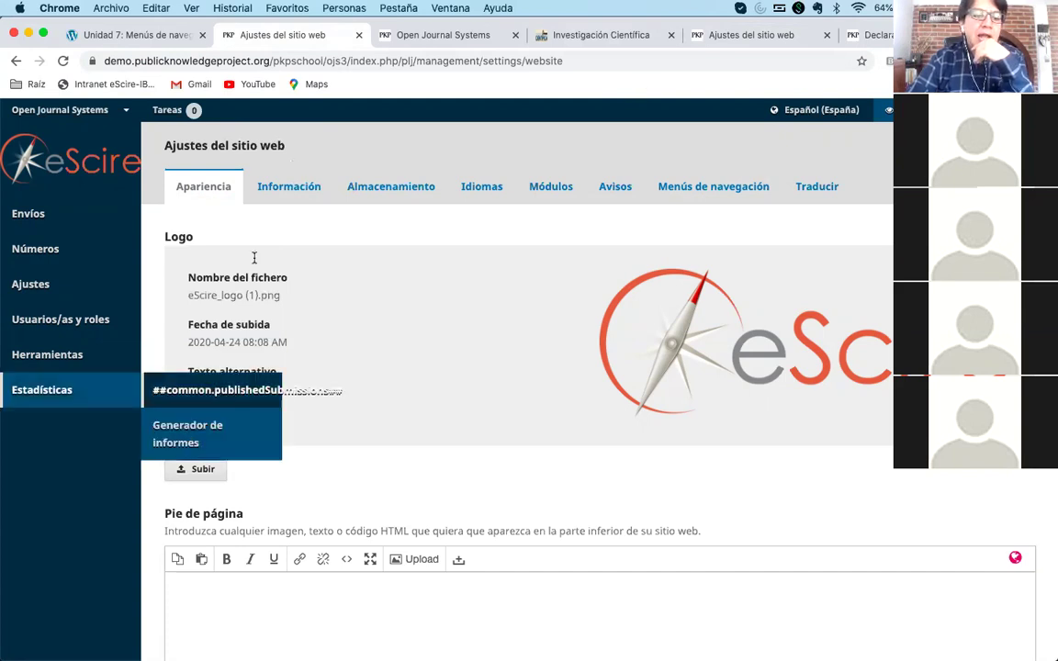
pyautogui.moveTo(37, 284)
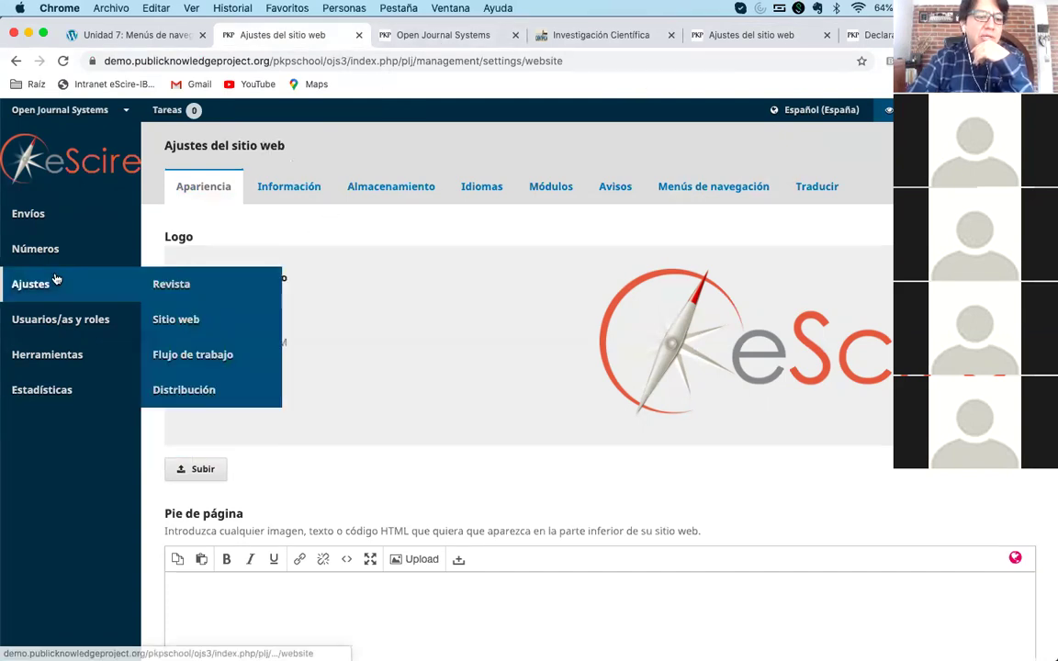
pyautogui.click(170, 317)
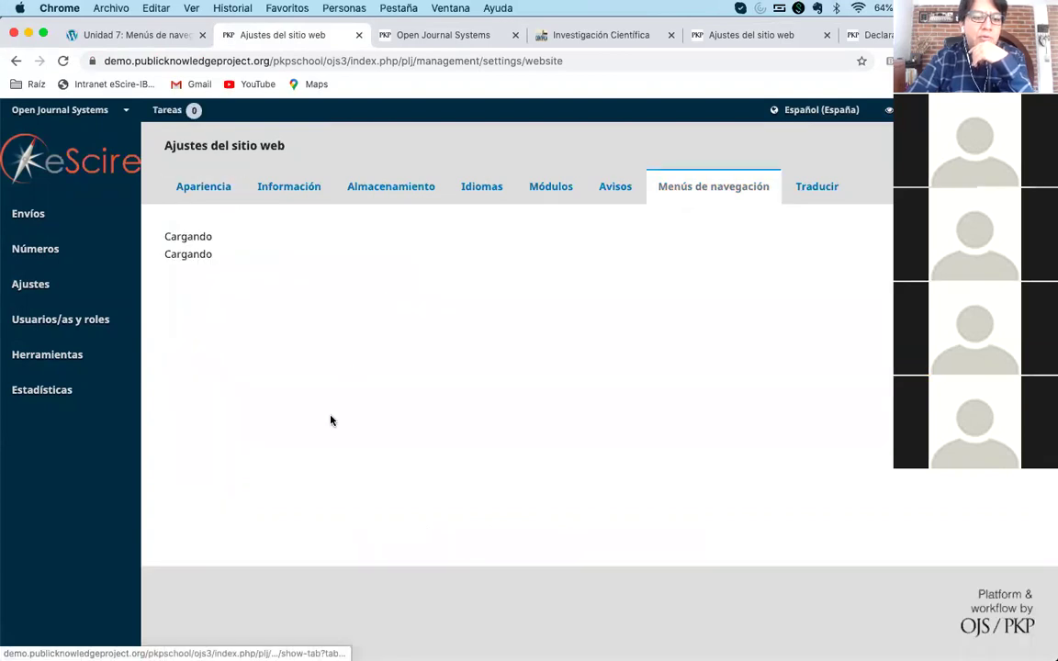
pyautogui.scroll(-5, 330, 416)
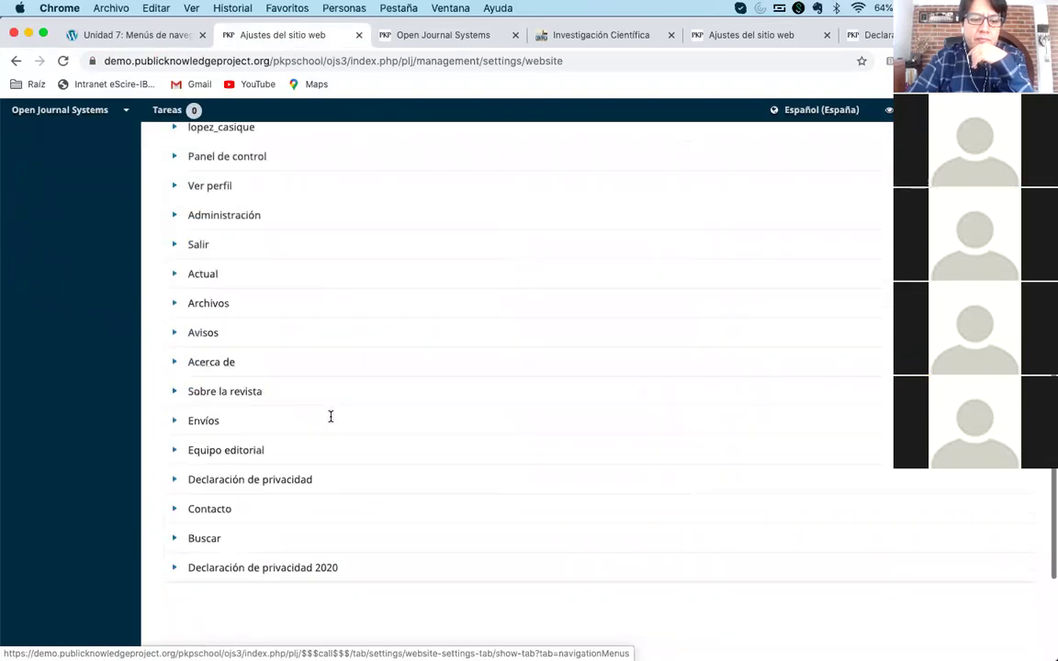
# - Switch to the ¡Hola mundo! journal's public site and read the text of the Declaración de privacidad page
pyautogui.scroll(5, 328, 422)
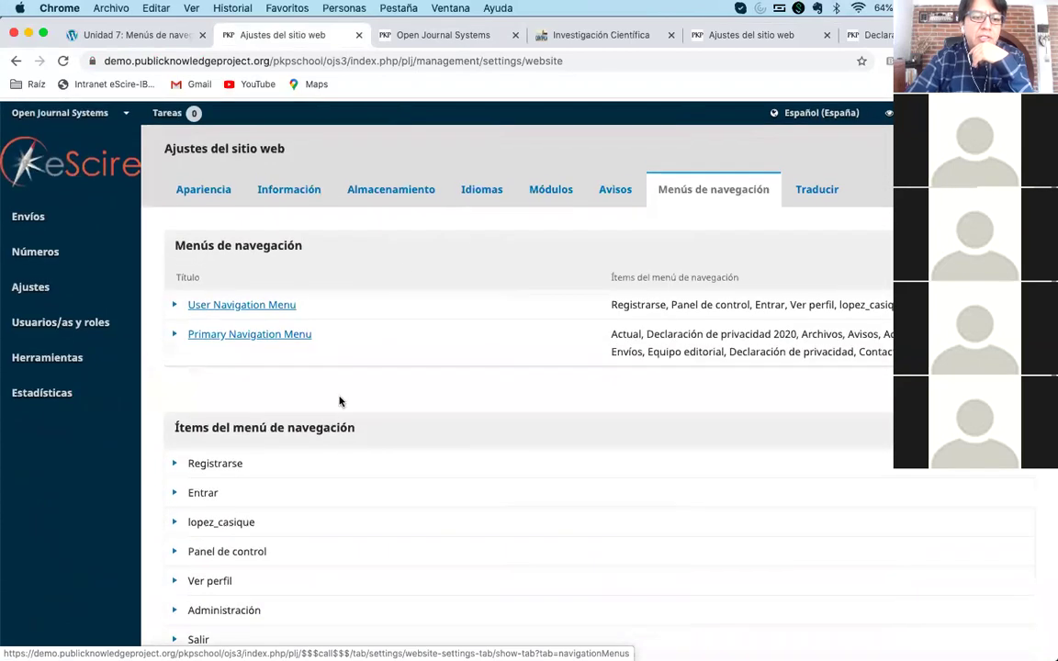
pyautogui.click(745, 36)
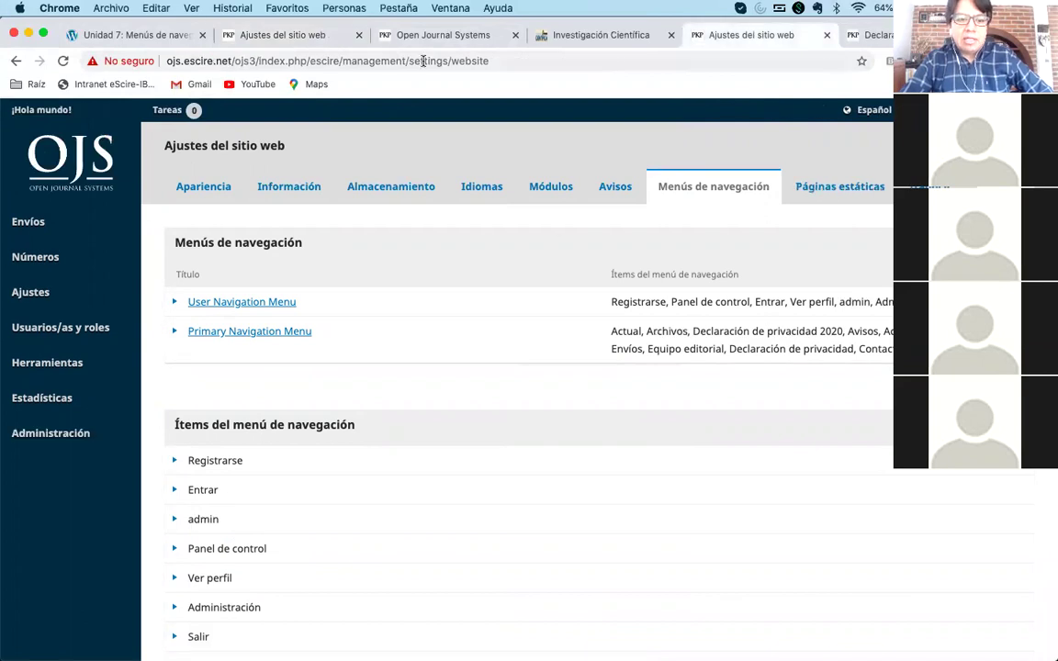
pyautogui.click(868, 35)
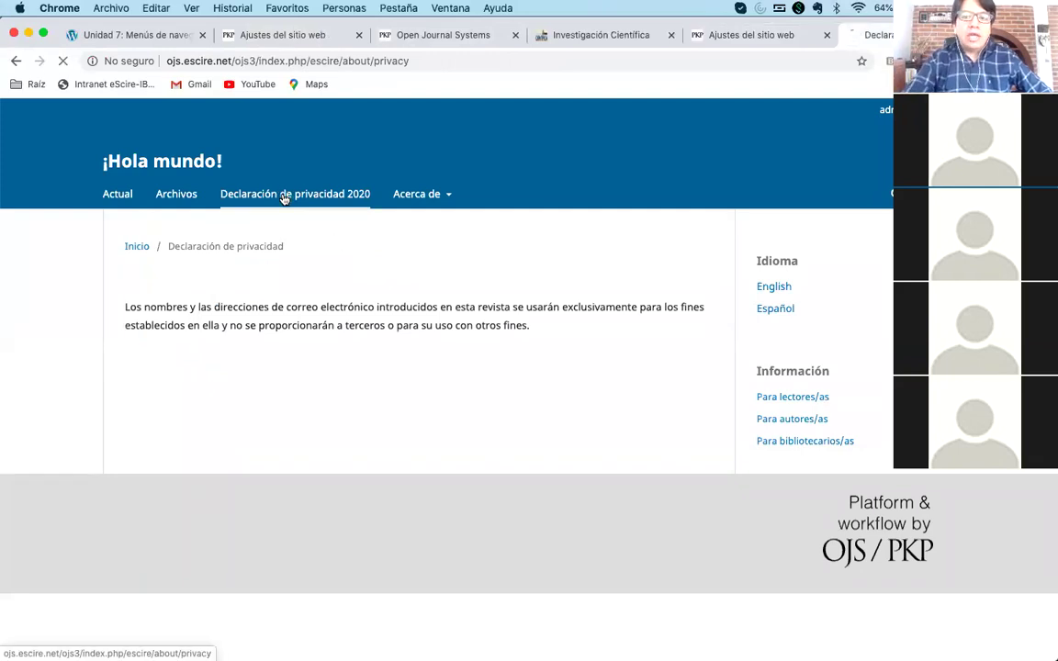
pyautogui.tripleClick(338, 321)
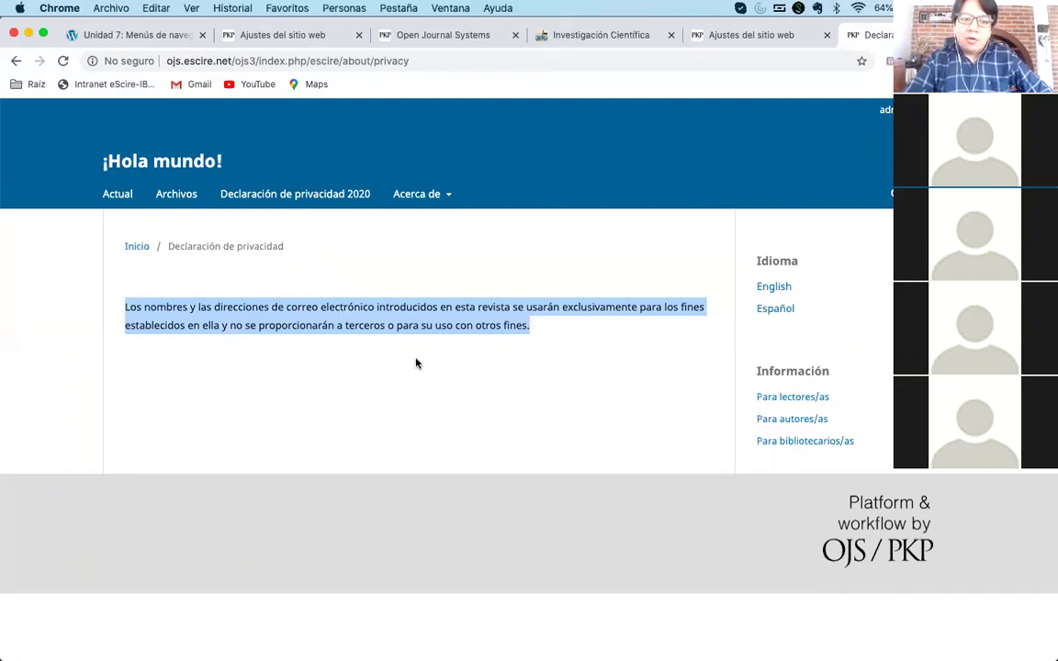
pyautogui.click(631, 123)
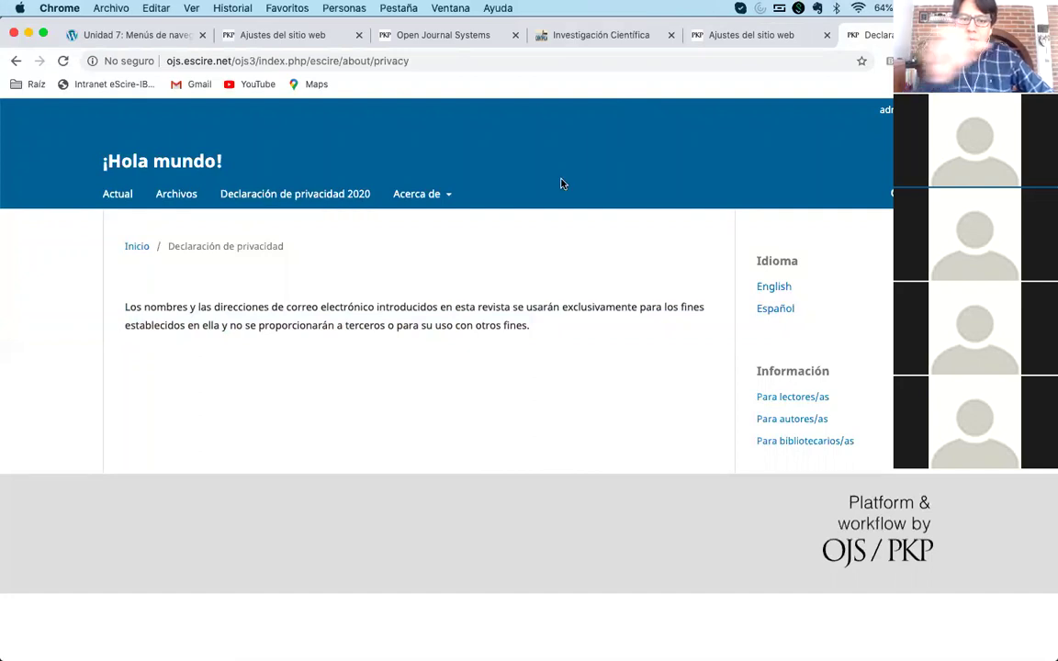
# - Move Declaración de privacidad 2020 above Actual in the ¡Hola mundo! journal's Primary Navigation Menu and save the menu
pyautogui.click(726, 35)
pyautogui.click(174, 332)
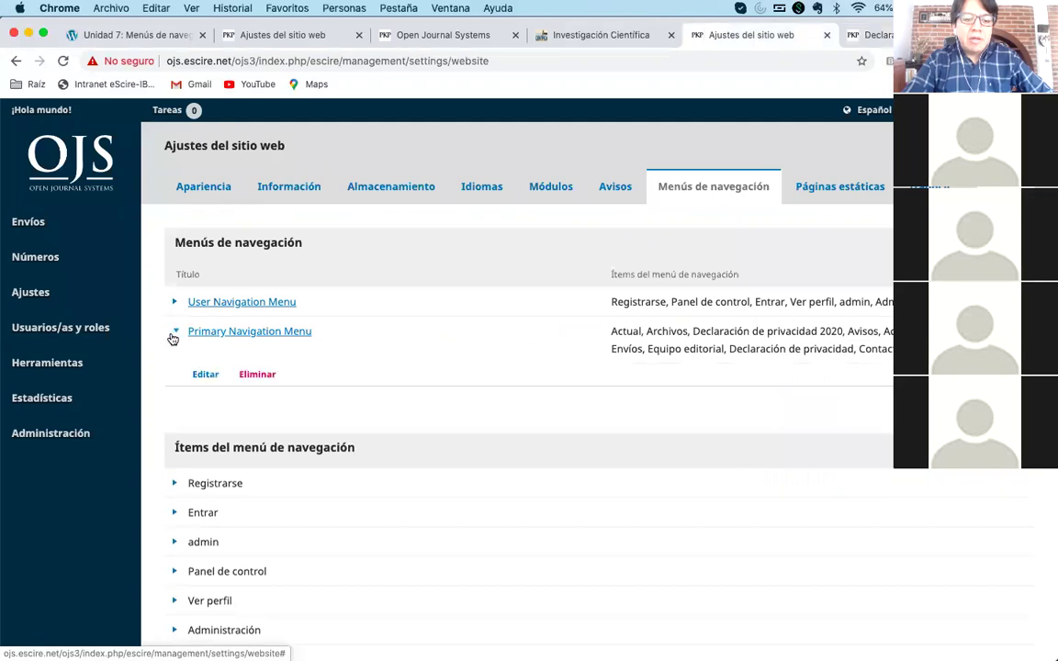
pyautogui.click(204, 374)
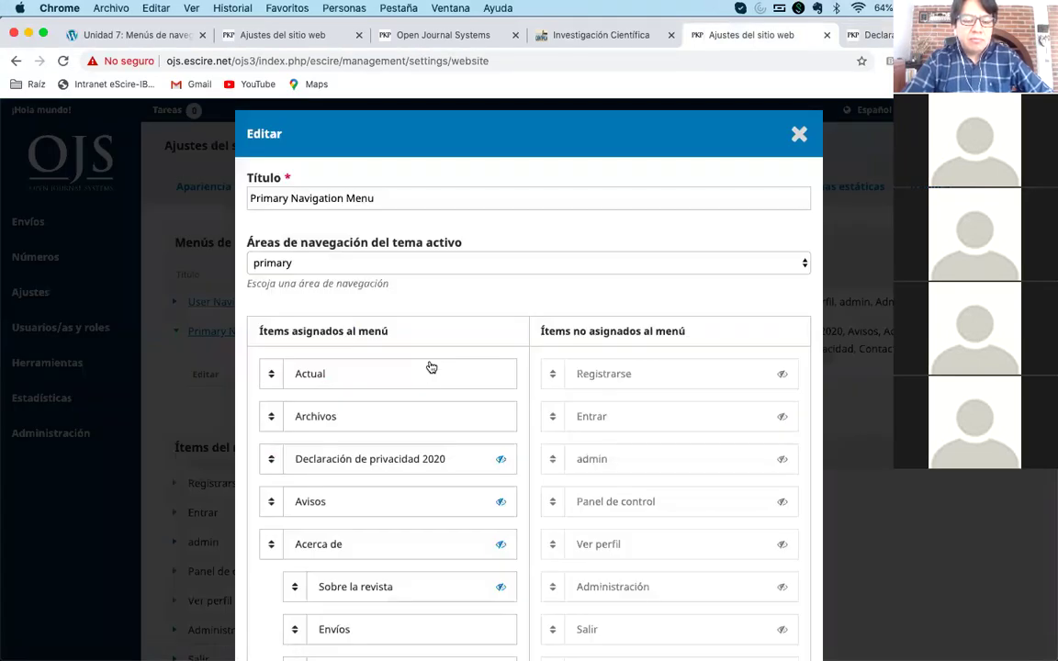
pyautogui.scroll(-5, 464, 400)
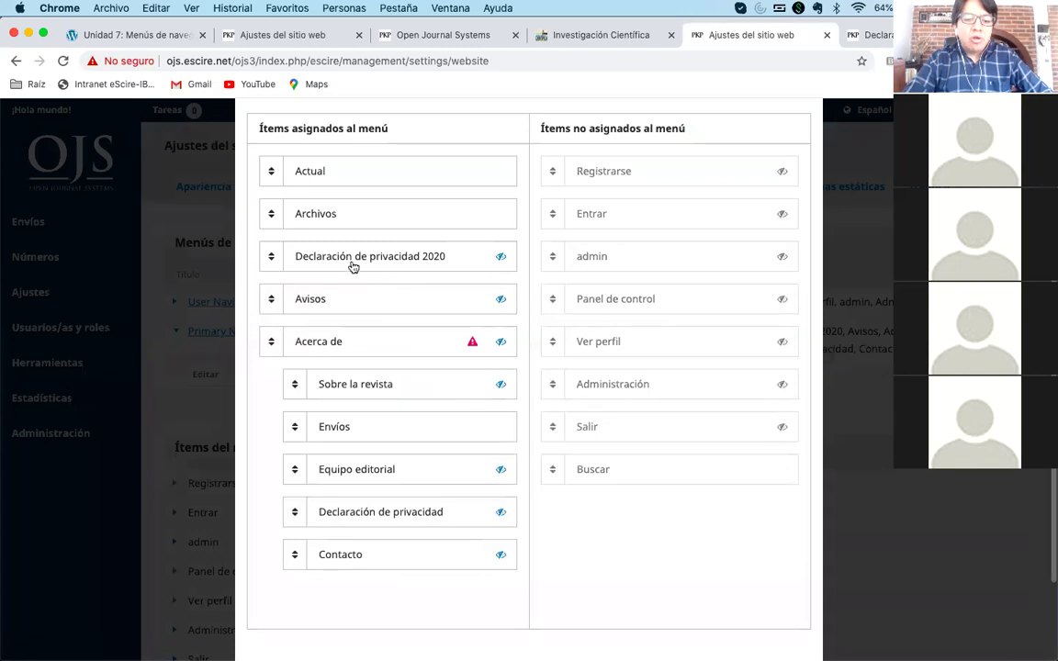
pyautogui.moveTo(333, 259); pyautogui.dragTo(317, 164)
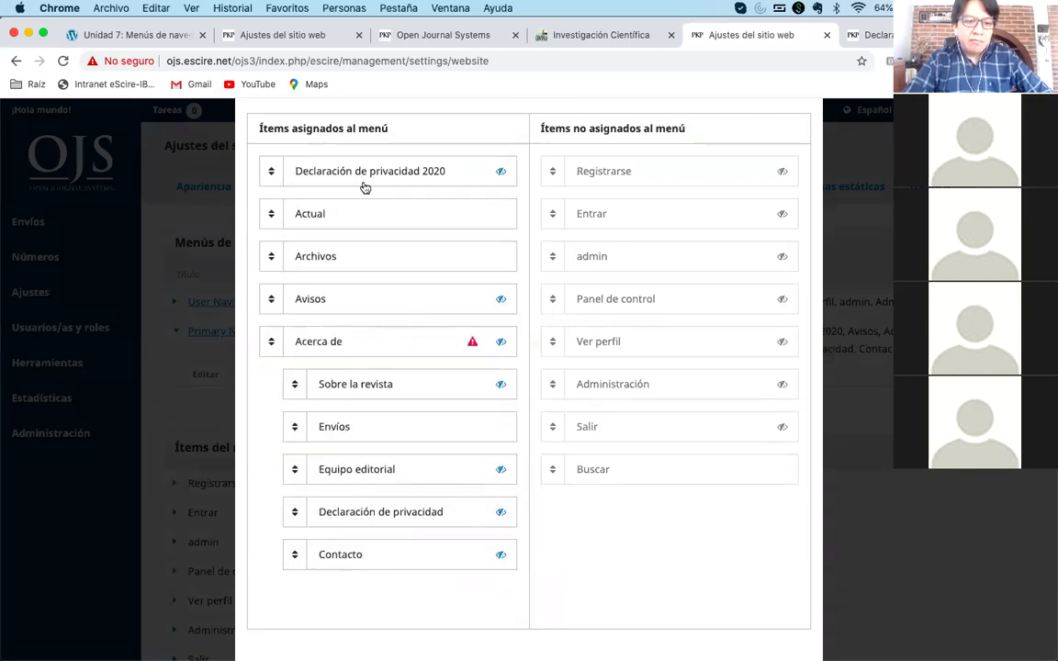
pyautogui.scroll(-4, 373, 331)
pyautogui.click(279, 625)
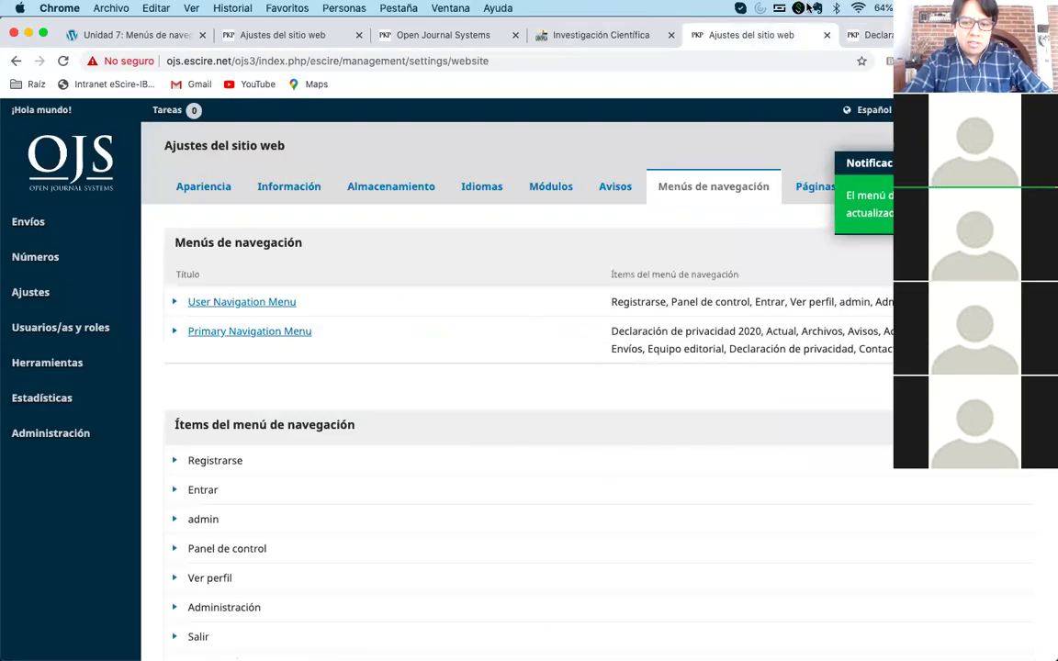
# - Reload the public site, compare its menu order with the navigation settings, and open Declaración de privacidad 2020 from the menu
pyautogui.click(879, 37)
pyautogui.click(63, 60)
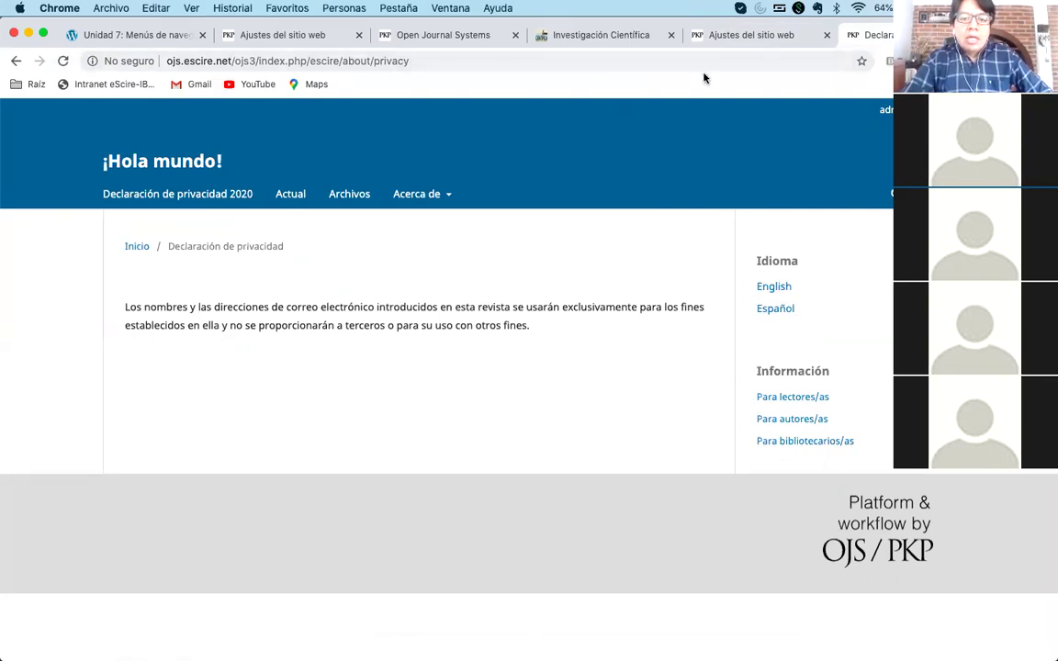
pyautogui.click(757, 37)
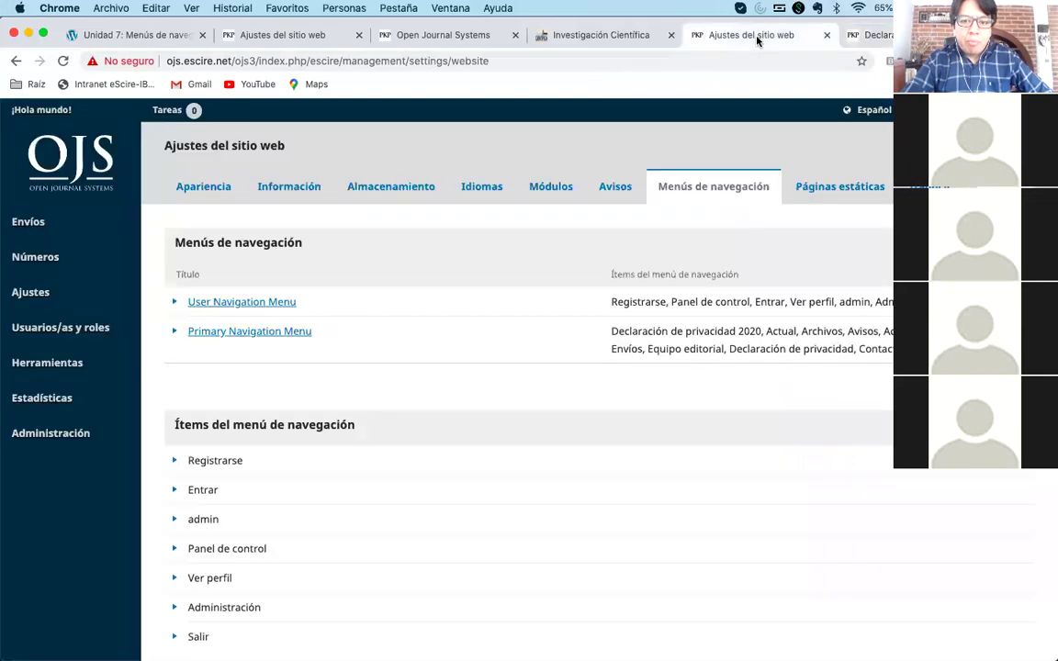
pyautogui.scroll(-2, 451, 427)
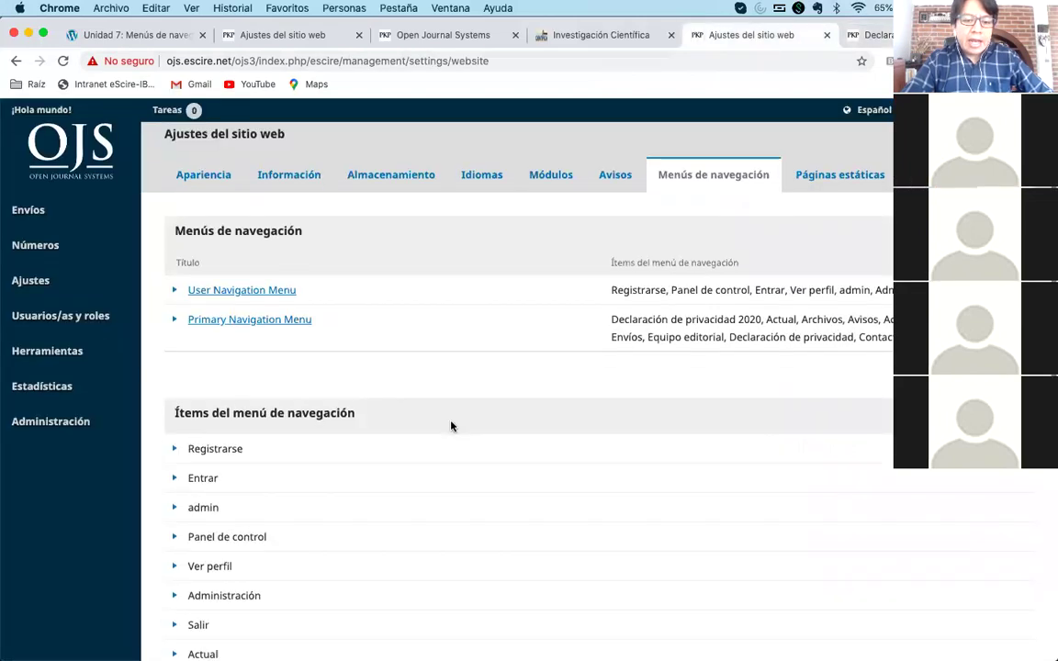
pyautogui.scroll(2, 450, 427)
pyautogui.click(876, 35)
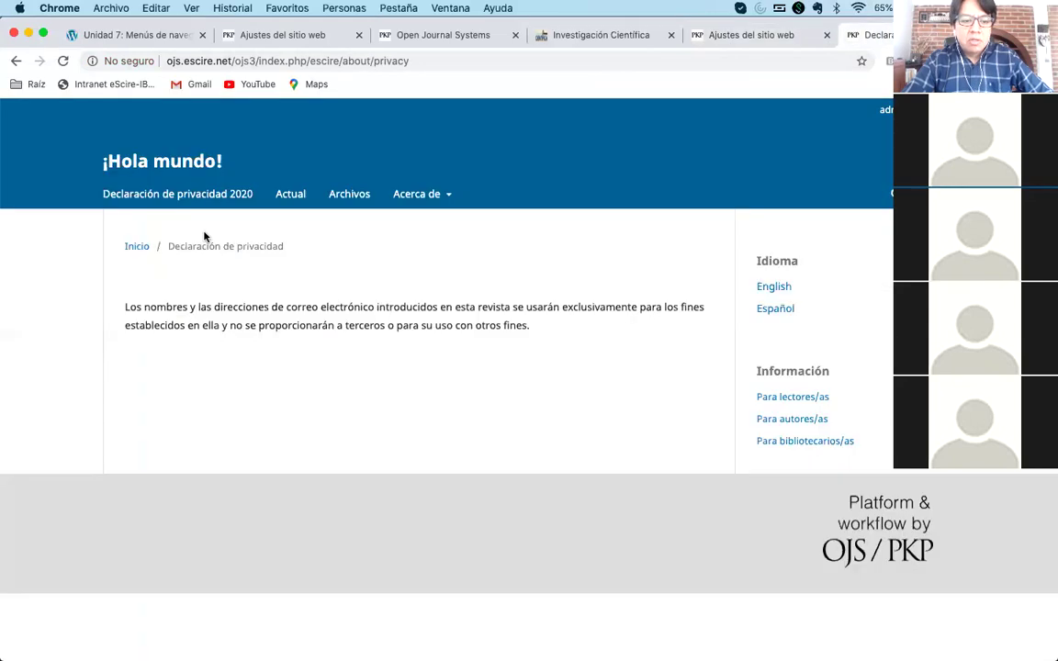
pyautogui.click(186, 202)
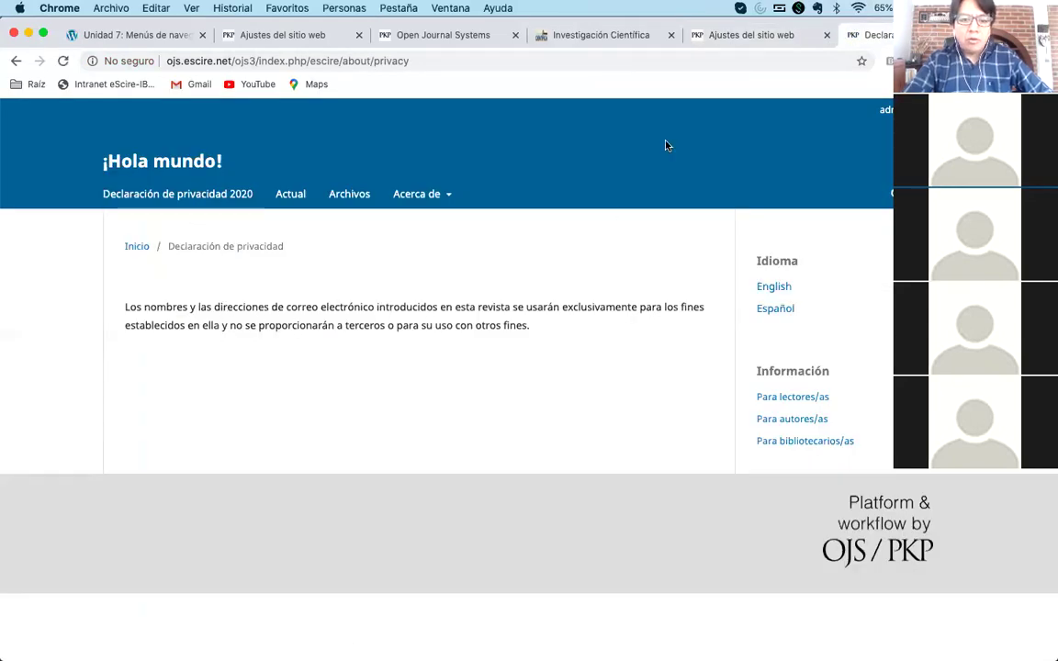
# - Start a new navigation menu item titled Avisos in the website settings and set its type to Página personalizada
pyautogui.click(741, 37)
pyautogui.scroll(-1, 832, 361)
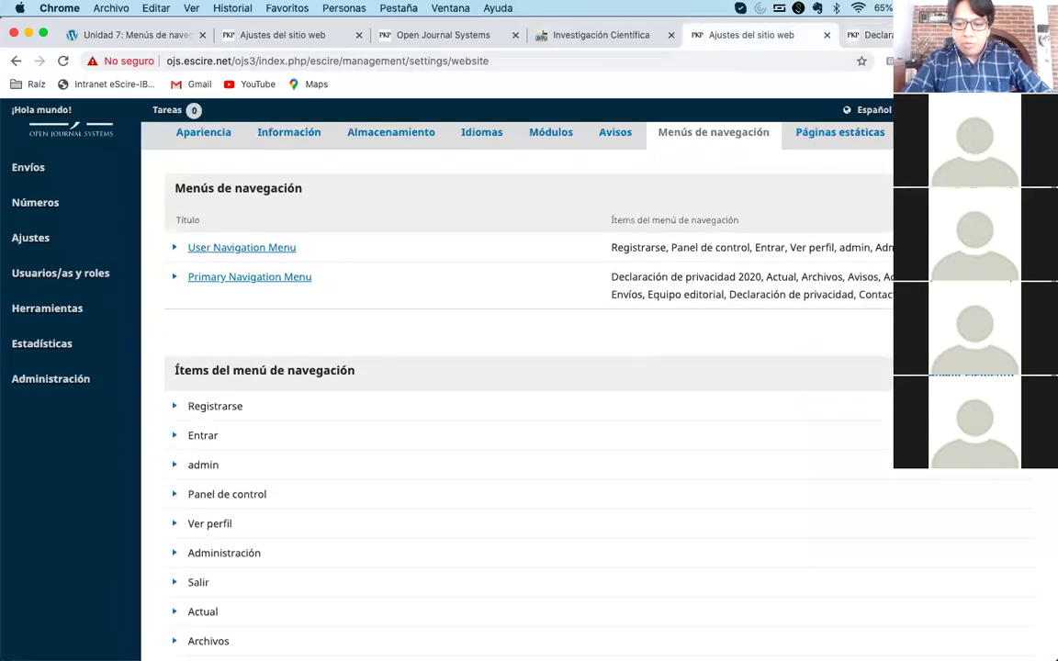
pyautogui.click(983, 370)
pyautogui.click(469, 197)
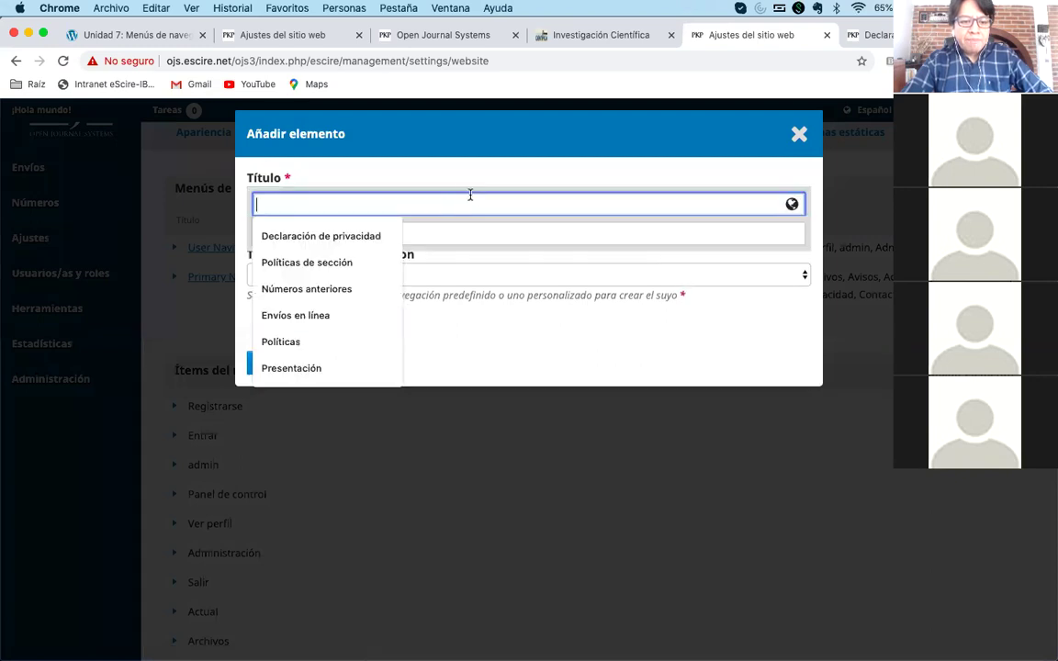
pyautogui.write('Avi')
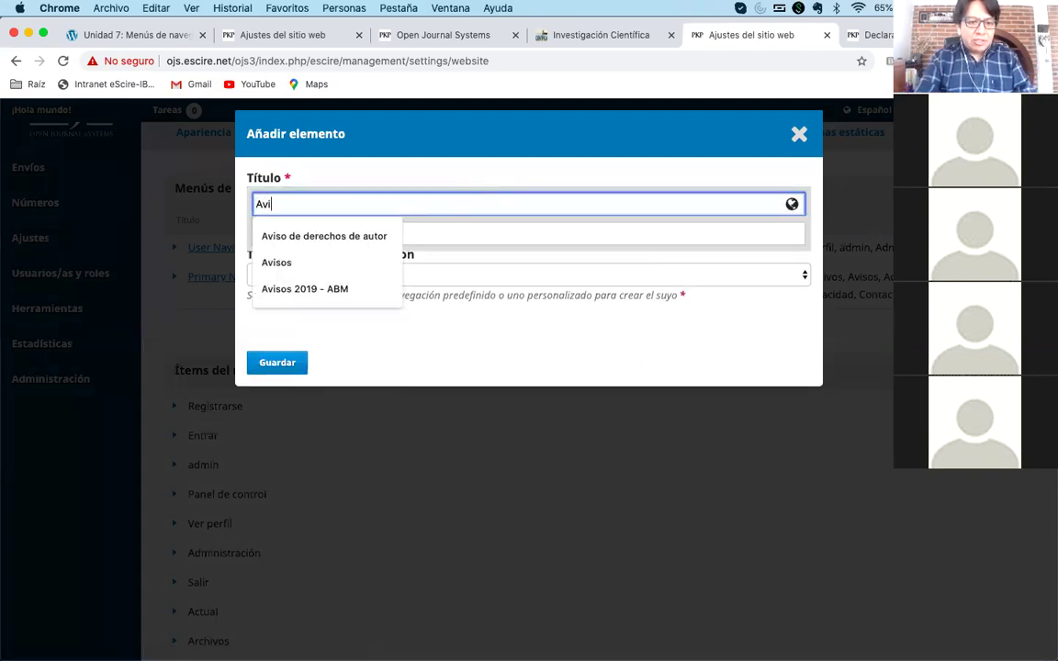
pyautogui.write('sos')
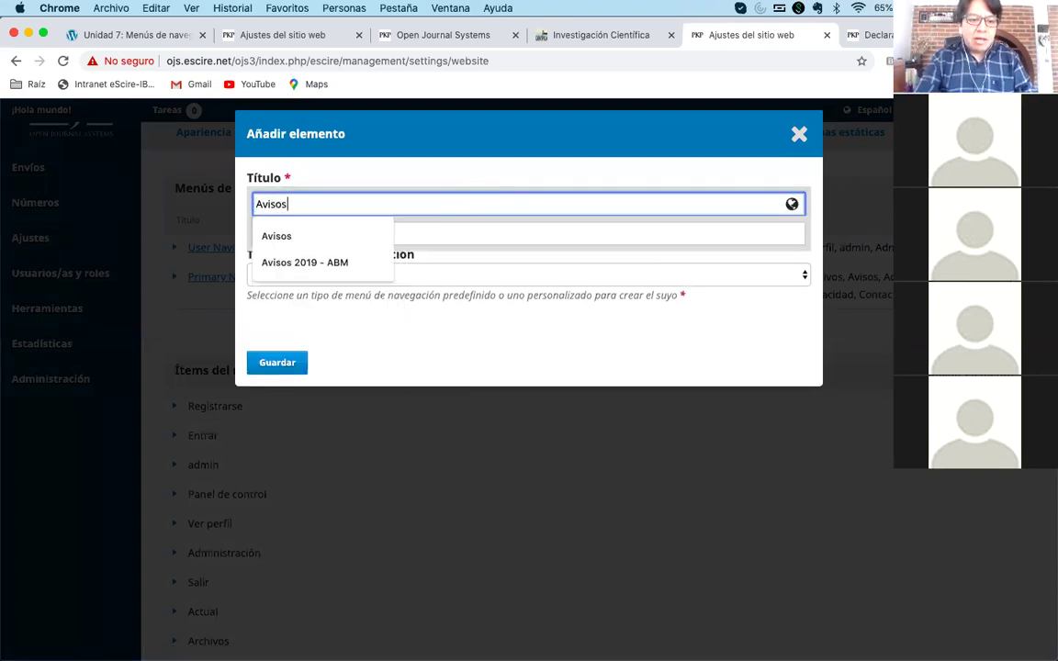
pyautogui.click(530, 166)
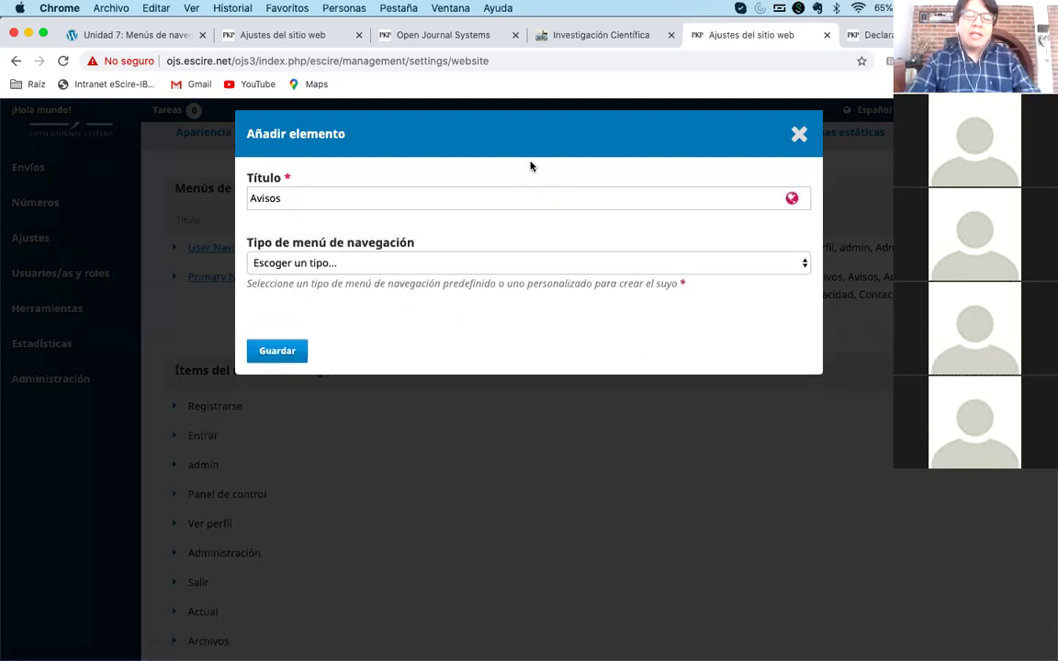
pyautogui.click(450, 264)
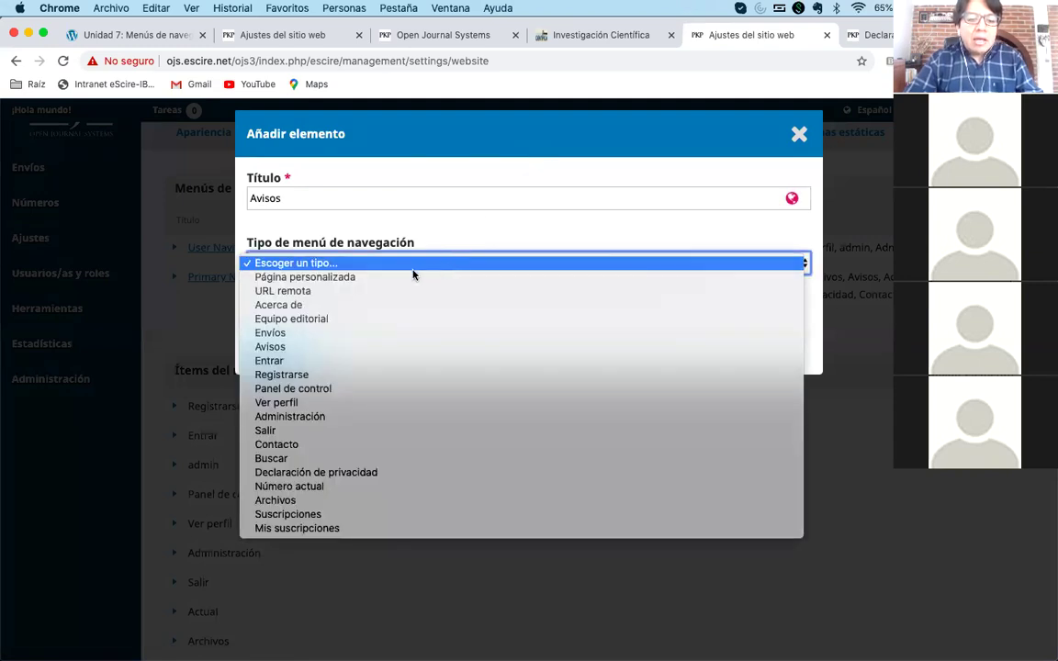
pyautogui.click(390, 277)
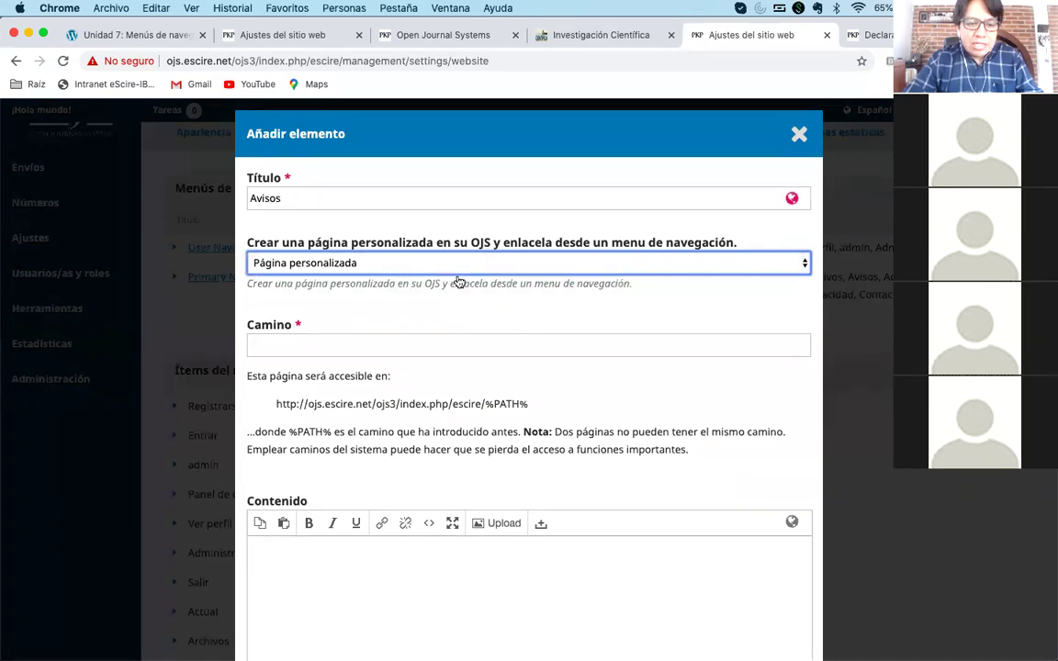
pyautogui.scroll(-1, 459, 282)
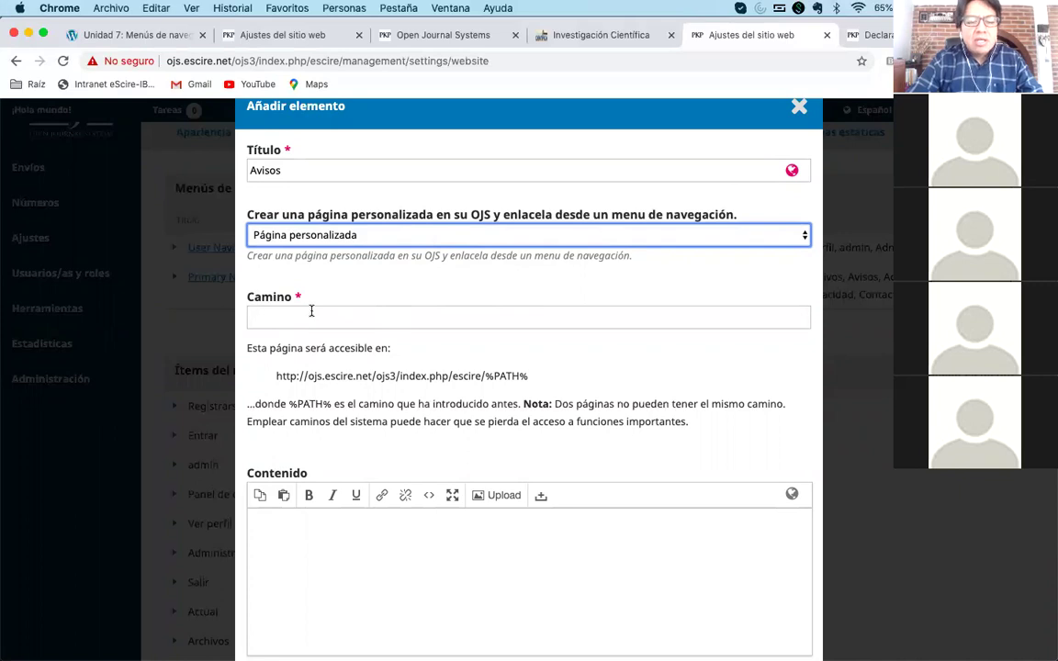
pyautogui.scroll(-2, 311, 311)
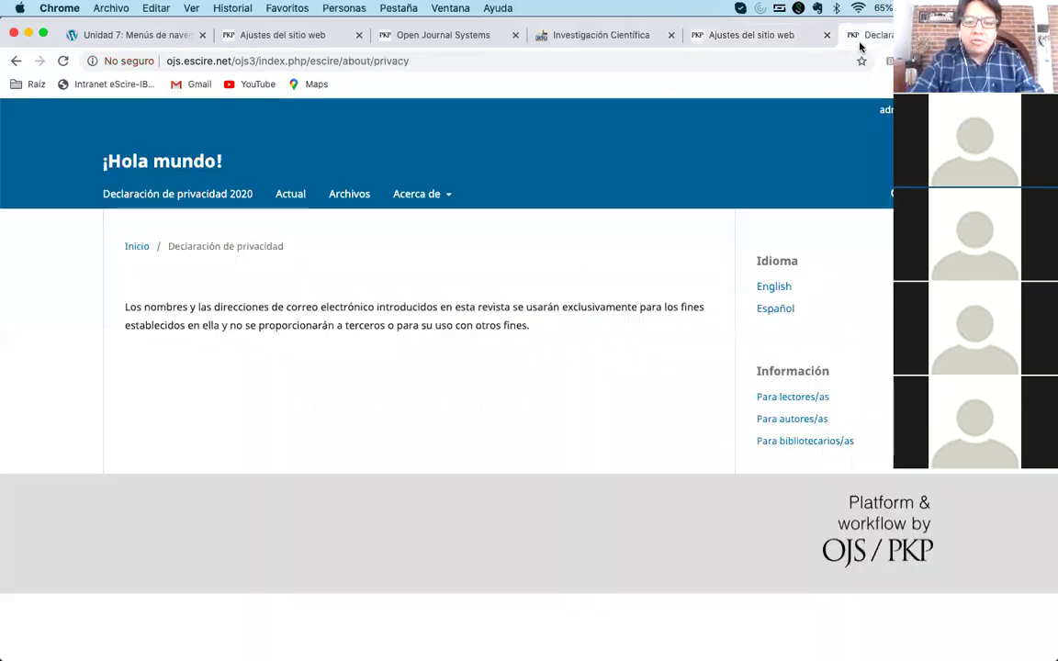
# - Inspect the URL of the public privacy page, highlighting its privacy ending, and return to the new item's form
pyautogui.click(868, 34)
pyautogui.doubleClick(453, 64)
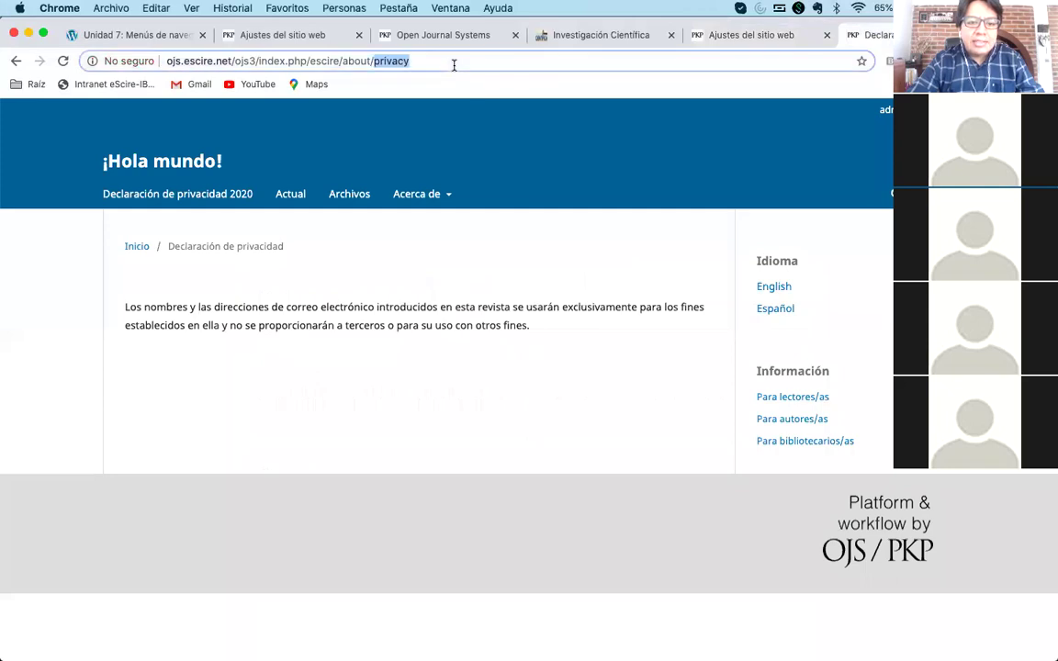
pyautogui.tripleClick(453, 65)
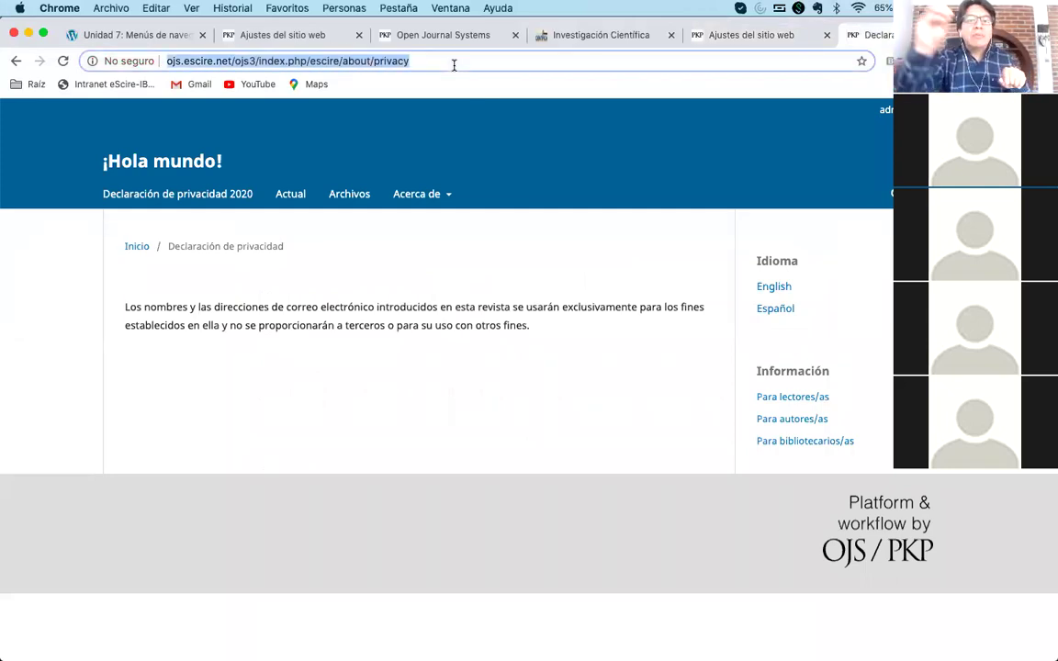
pyautogui.click(703, 39)
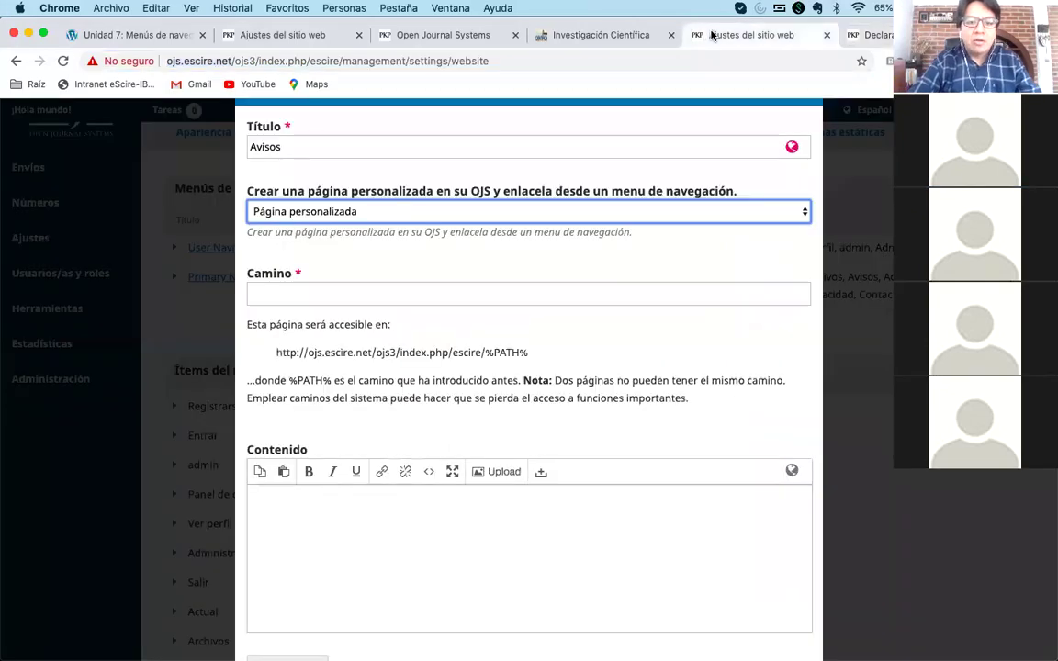
# - Examine the empty Camino field and the page address pattern beneath it, highlighting the base URL and the %PATH% placeholder
pyautogui.click(292, 289)
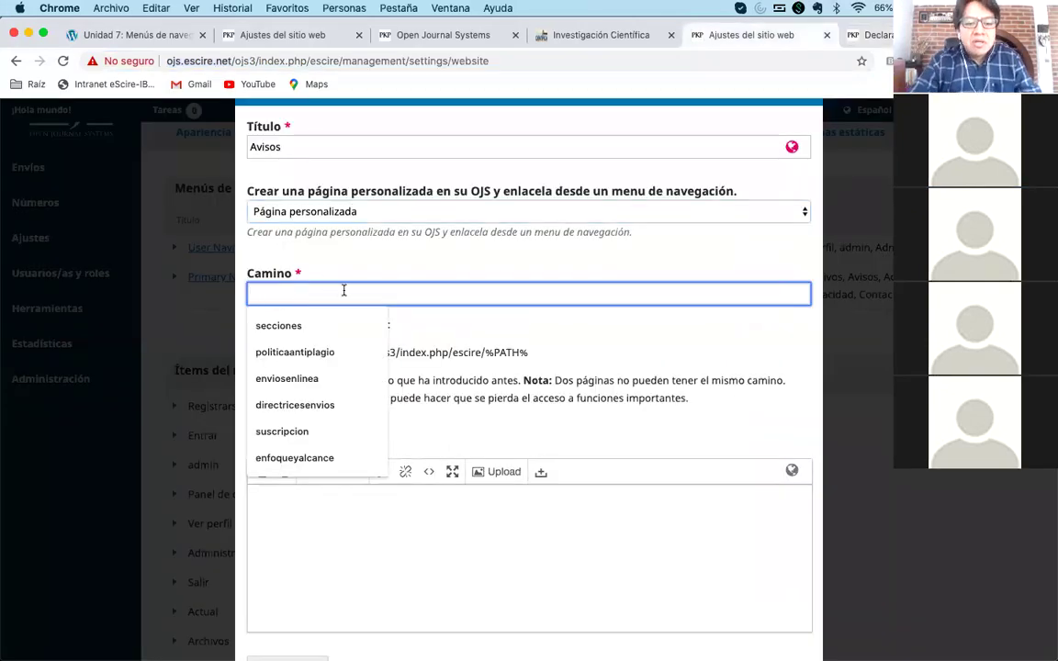
pyautogui.click(529, 354)
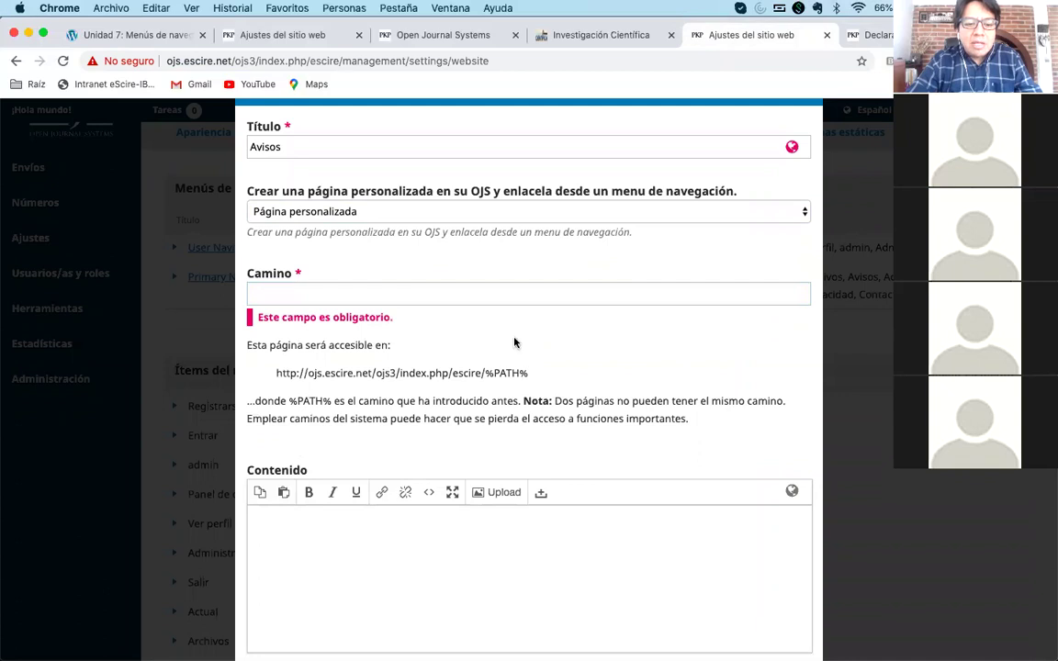
pyautogui.moveTo(485, 373); pyautogui.dragTo(529, 373)
pyautogui.click(486, 373)
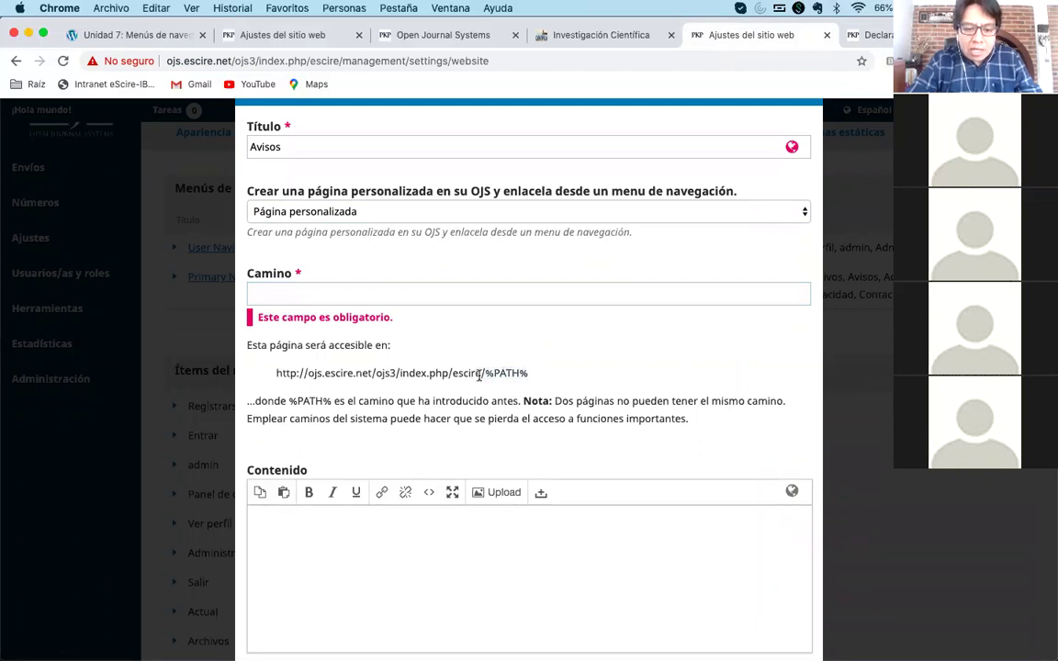
pyautogui.click(321, 292)
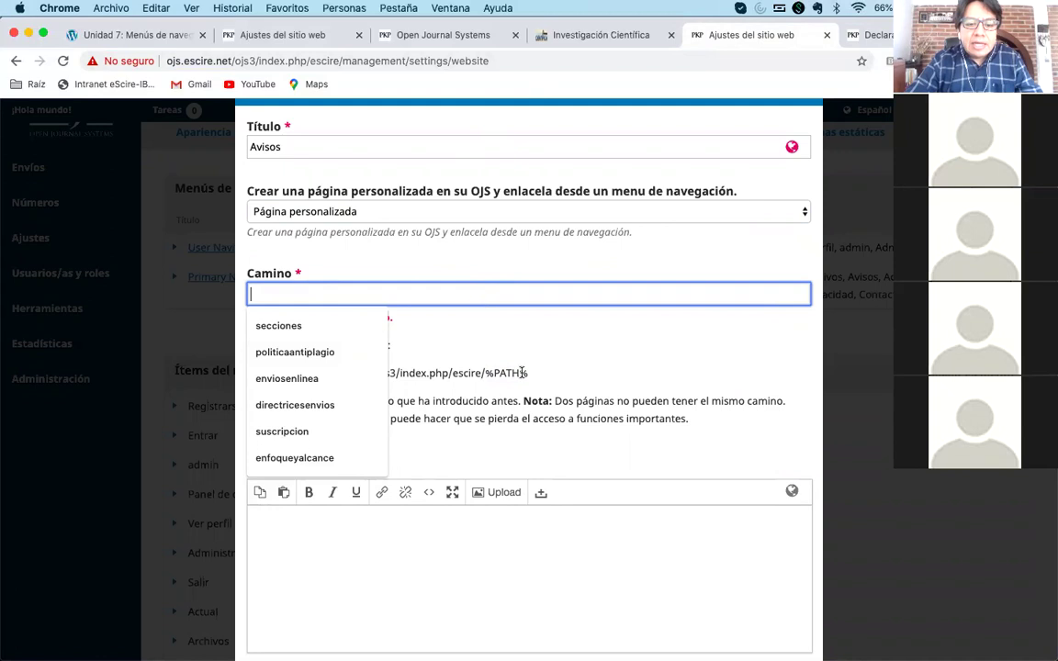
pyautogui.click(469, 336)
pyautogui.moveTo(276, 373); pyautogui.dragTo(488, 371)
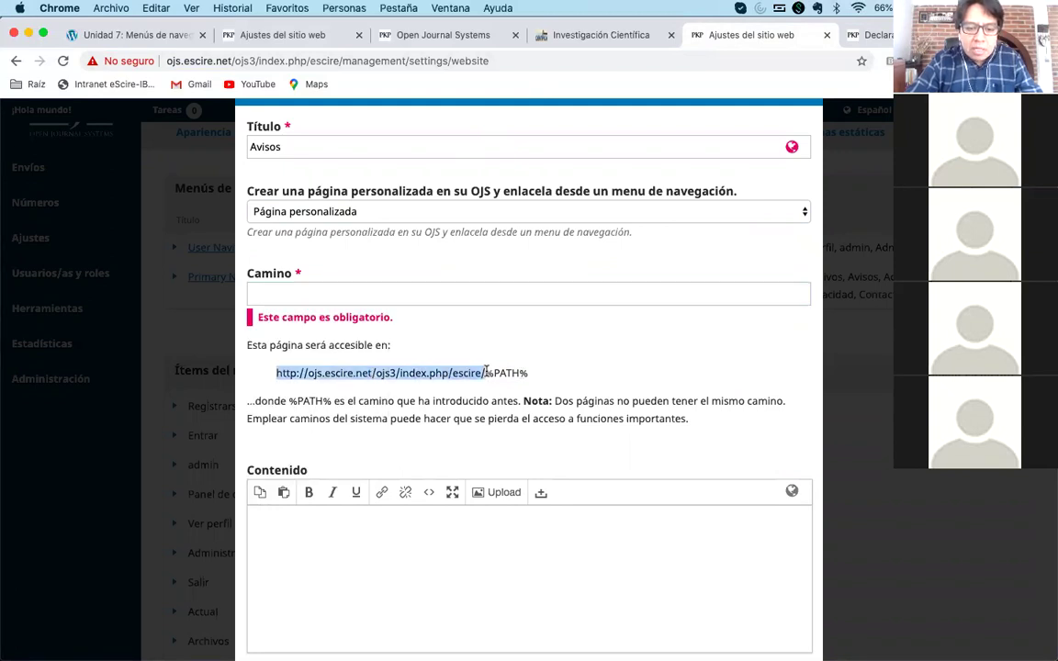
pyautogui.click(487, 372)
pyautogui.moveTo(484, 371); pyautogui.dragTo(531, 374)
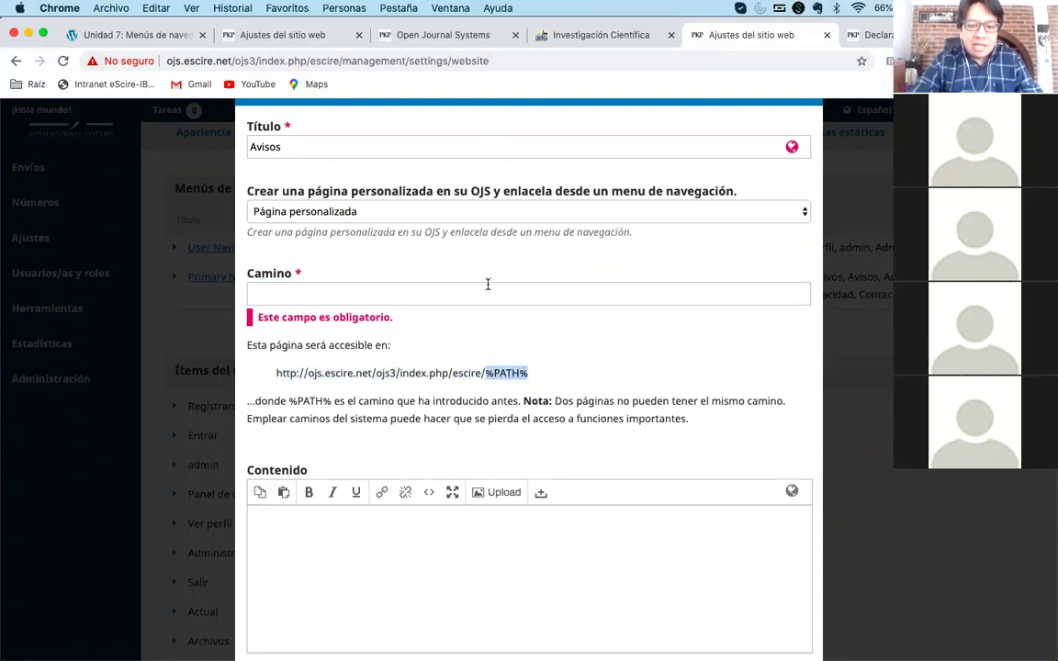
pyautogui.click(524, 294)
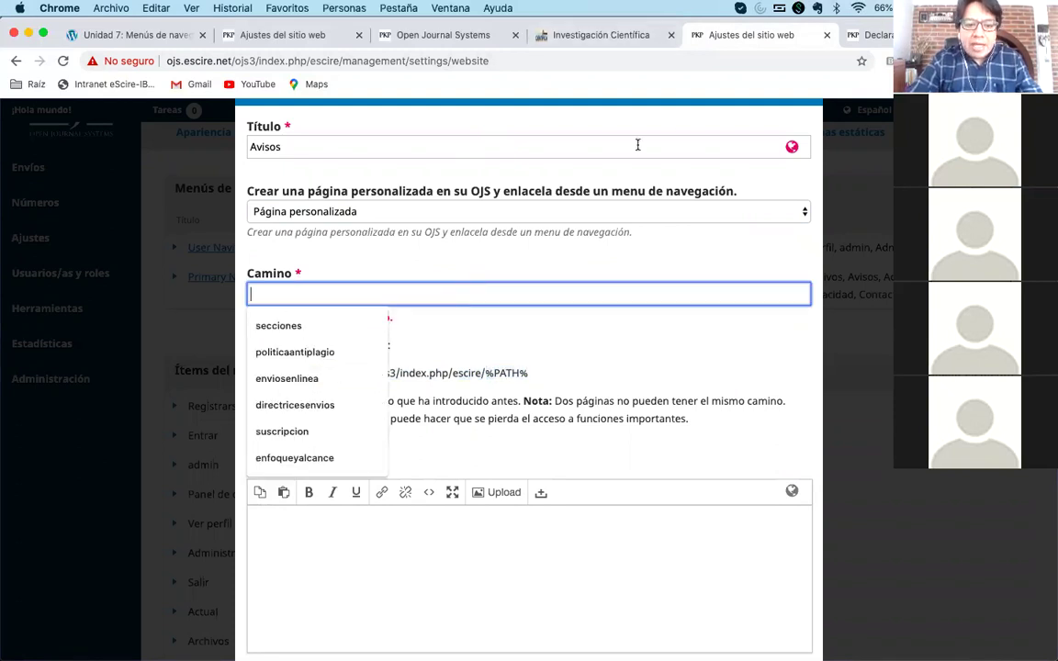
pyautogui.moveTo(484, 372); pyautogui.dragTo(524, 378)
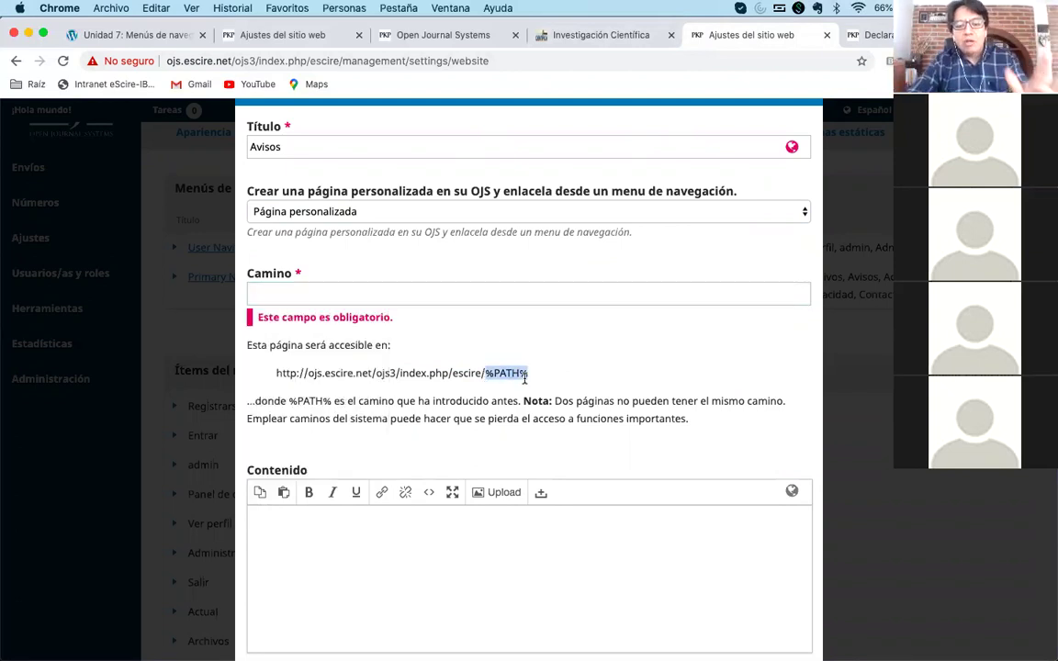
# - Compare how the addresses of the privacy page, Open Journal Systems, Investigación Científica and website settings end, and return to the new item's form
pyautogui.click(868, 35)
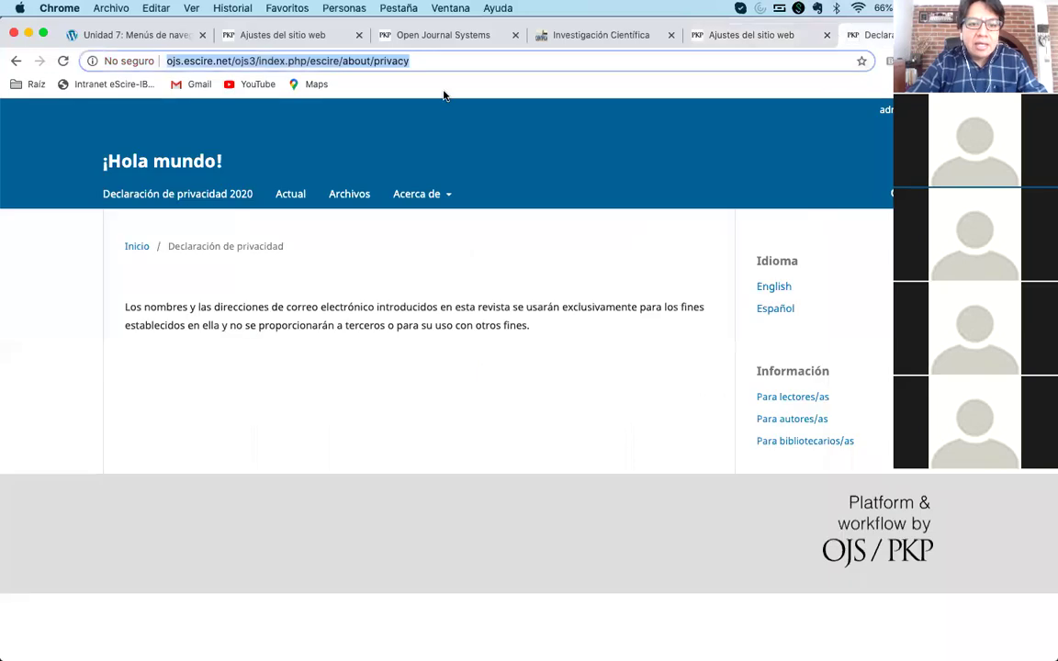
pyautogui.doubleClick(392, 61)
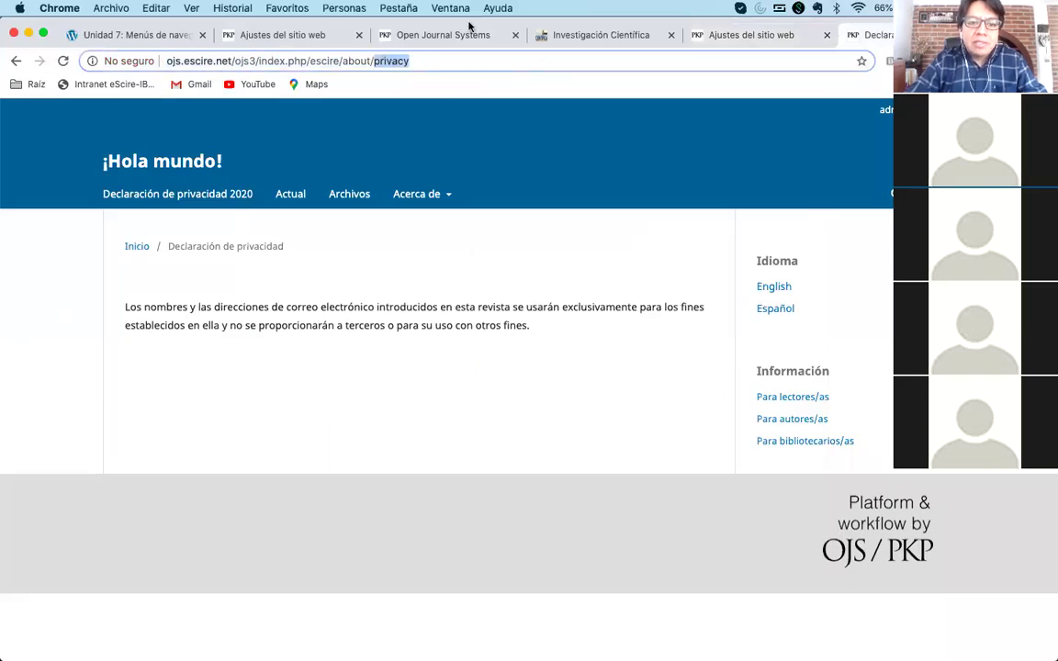
pyautogui.click(432, 35)
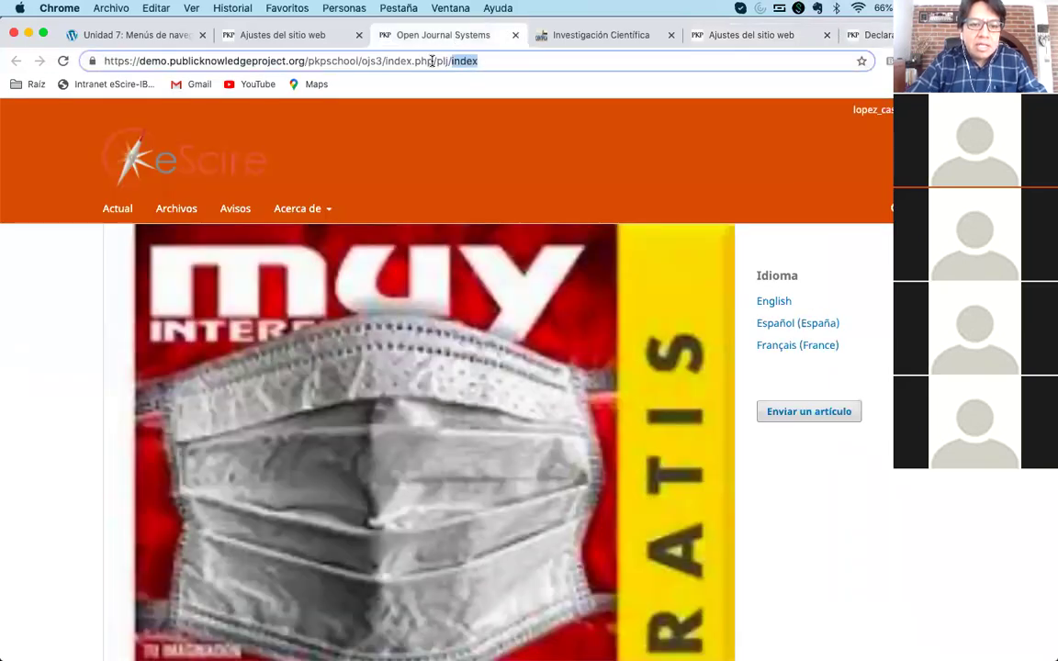
pyautogui.click(564, 35)
pyautogui.doubleClick(411, 60)
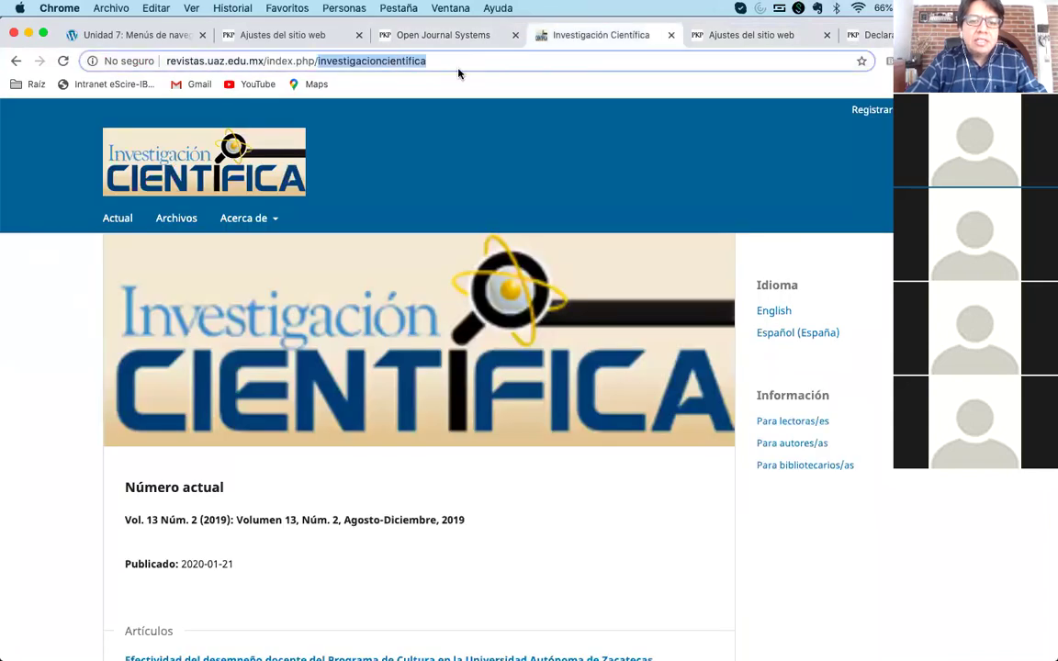
pyautogui.click(720, 36)
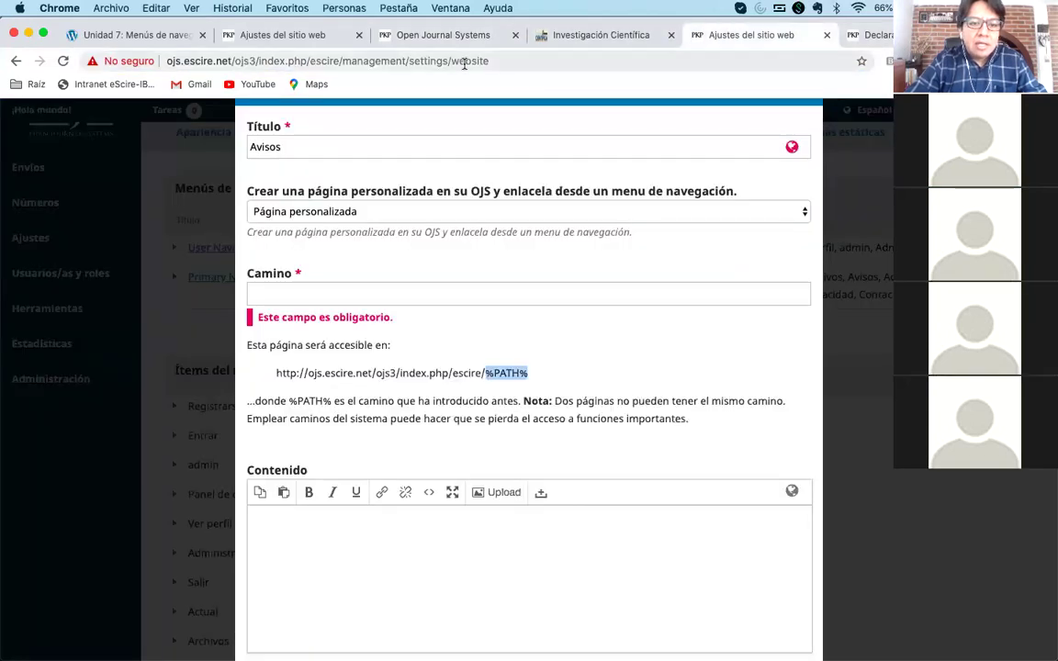
pyautogui.doubleClick(464, 61)
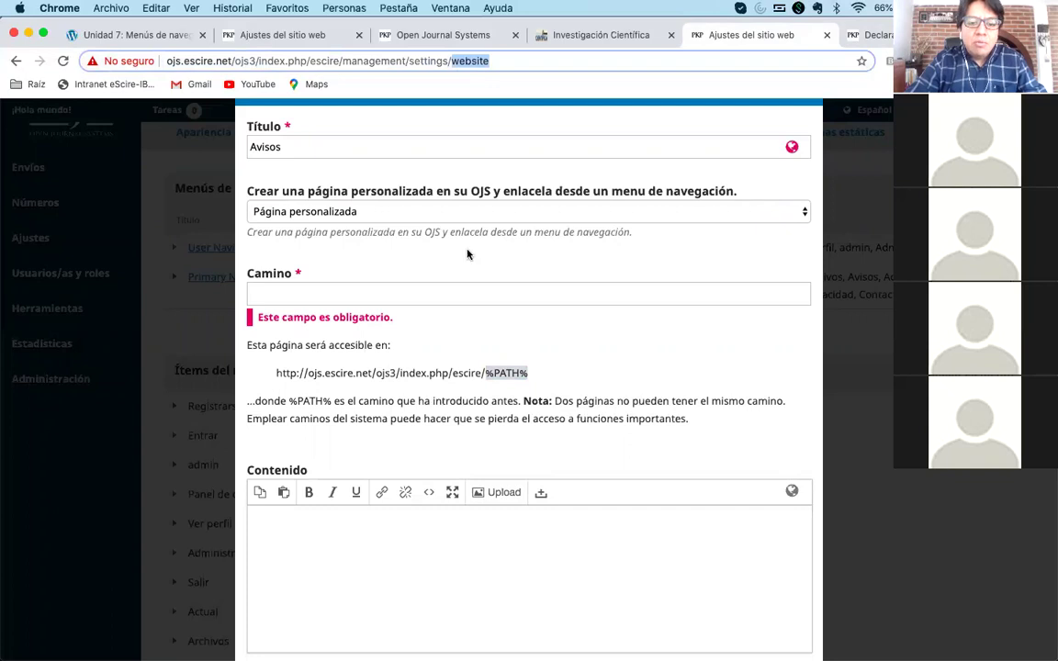
# - Fill in the Camino field of the new custom page with aviso
pyautogui.click(437, 287)
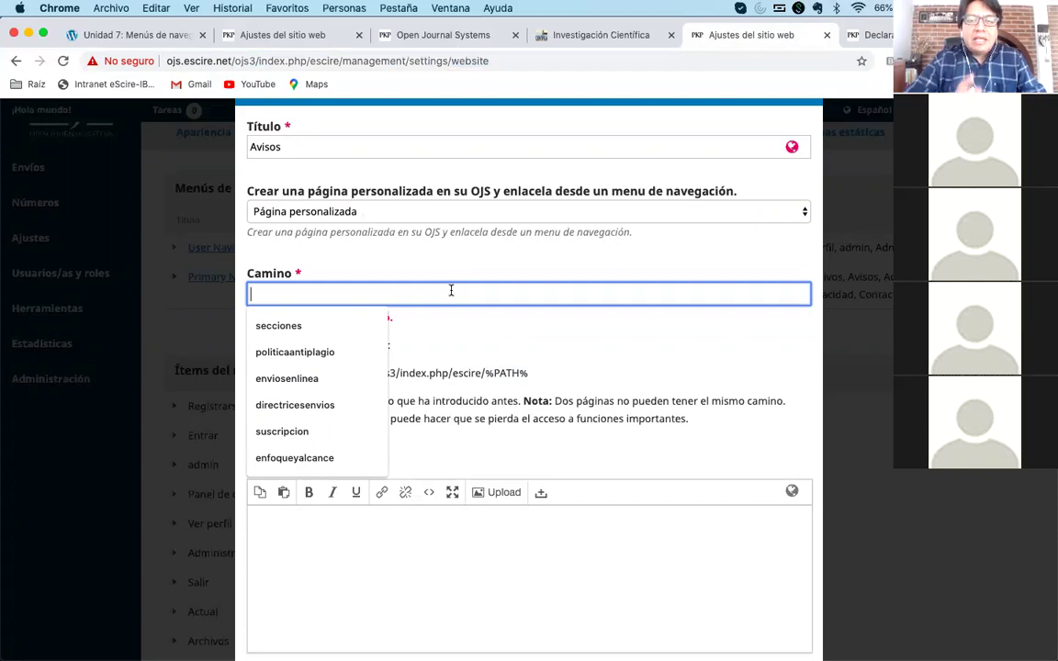
pyautogui.write('aviso')
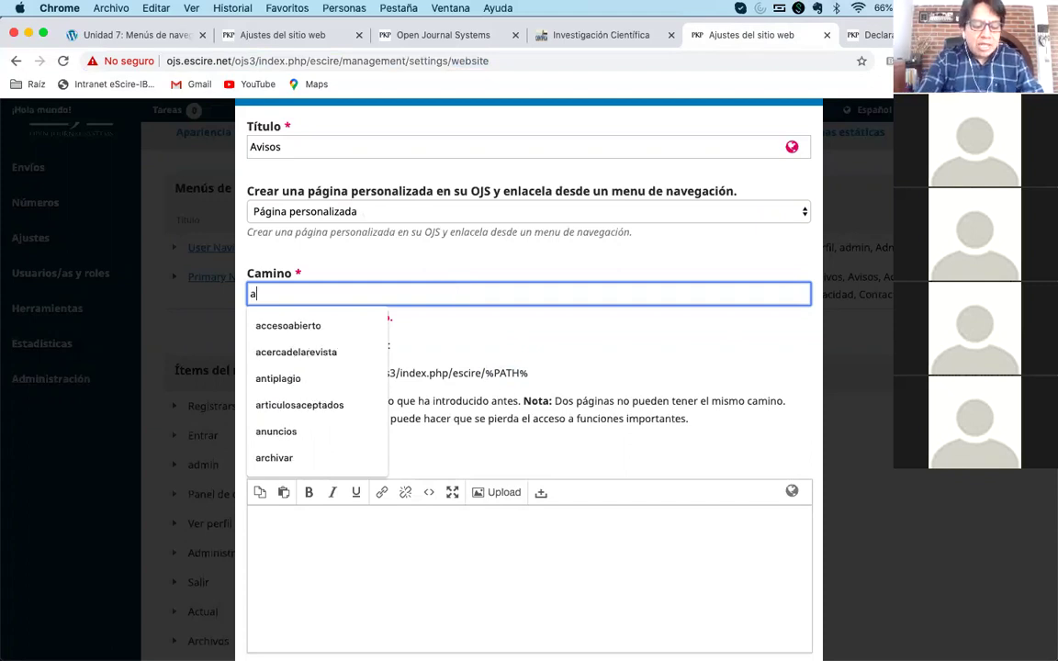
pyautogui.doubleClick(411, 294)
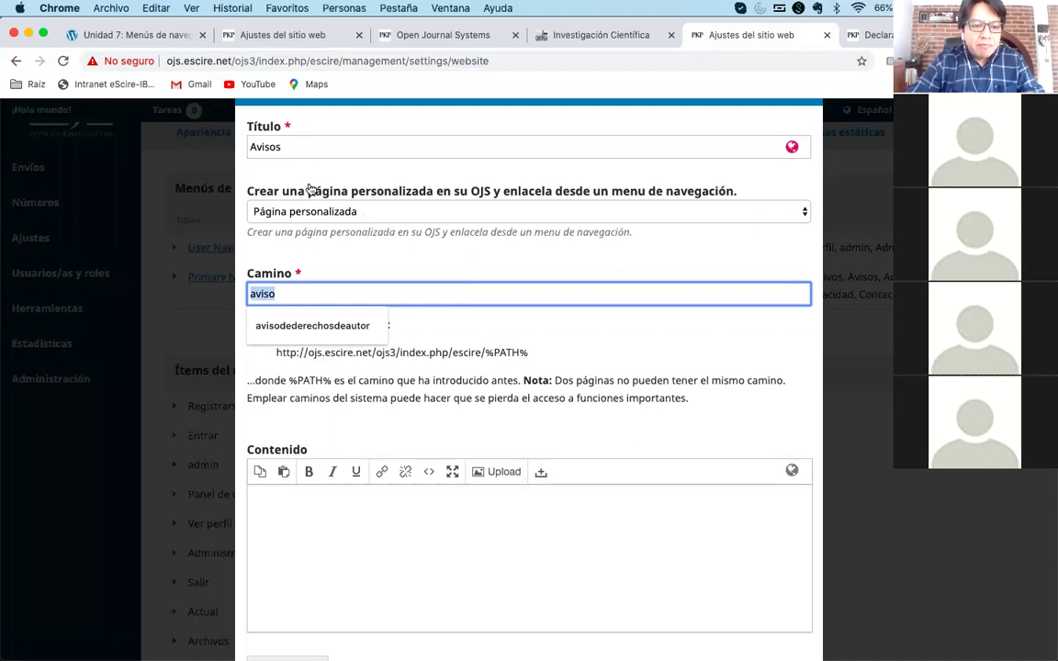
# - Retitle the menu item Declaración de privacidad and replace its Camino with declaraciondeprivacidad
pyautogui.doubleClick(307, 147)
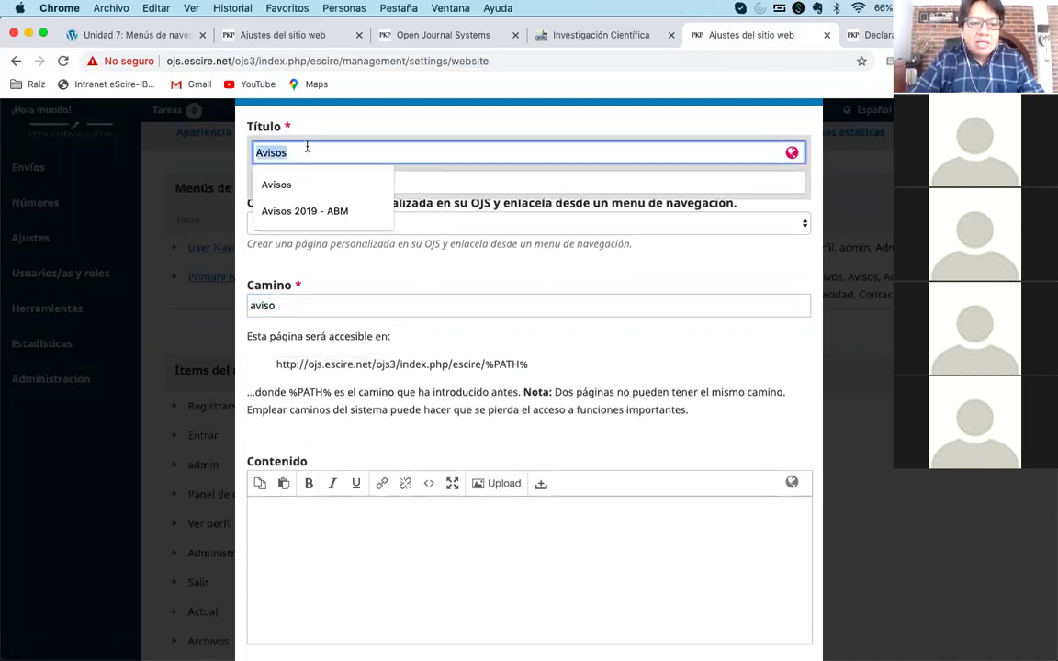
pyautogui.write('Declaración de privacidad')
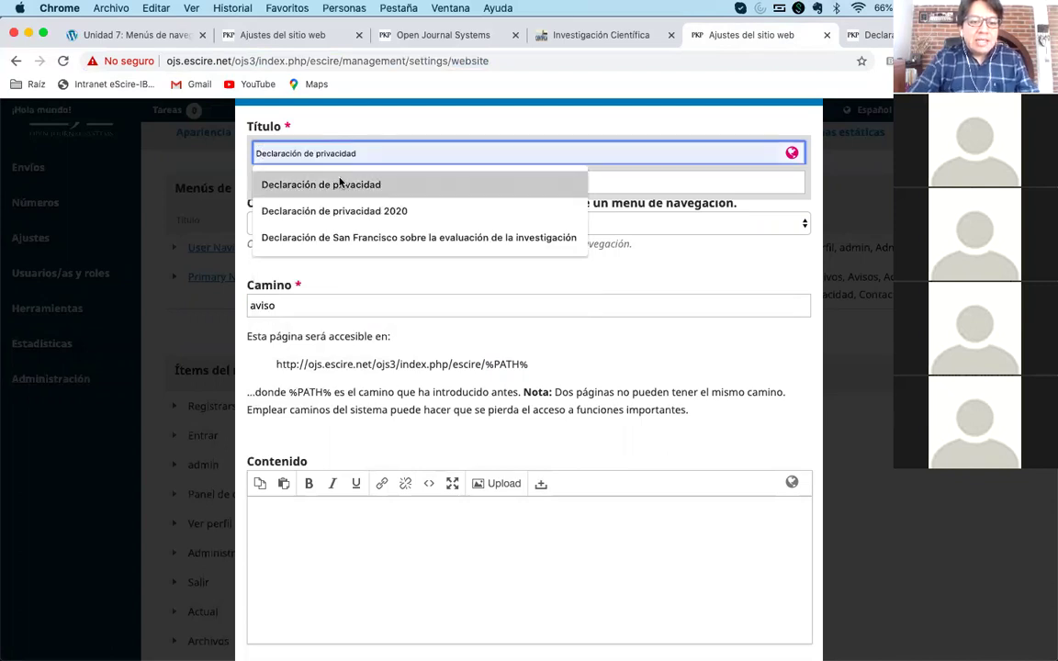
pyautogui.click(346, 179)
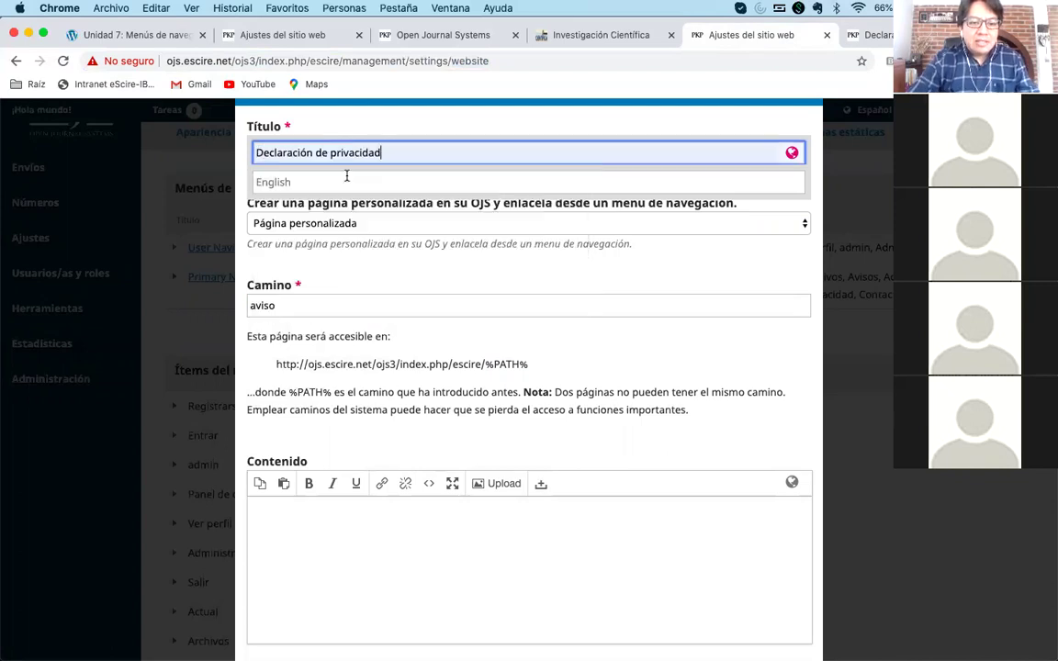
pyautogui.click(328, 316)
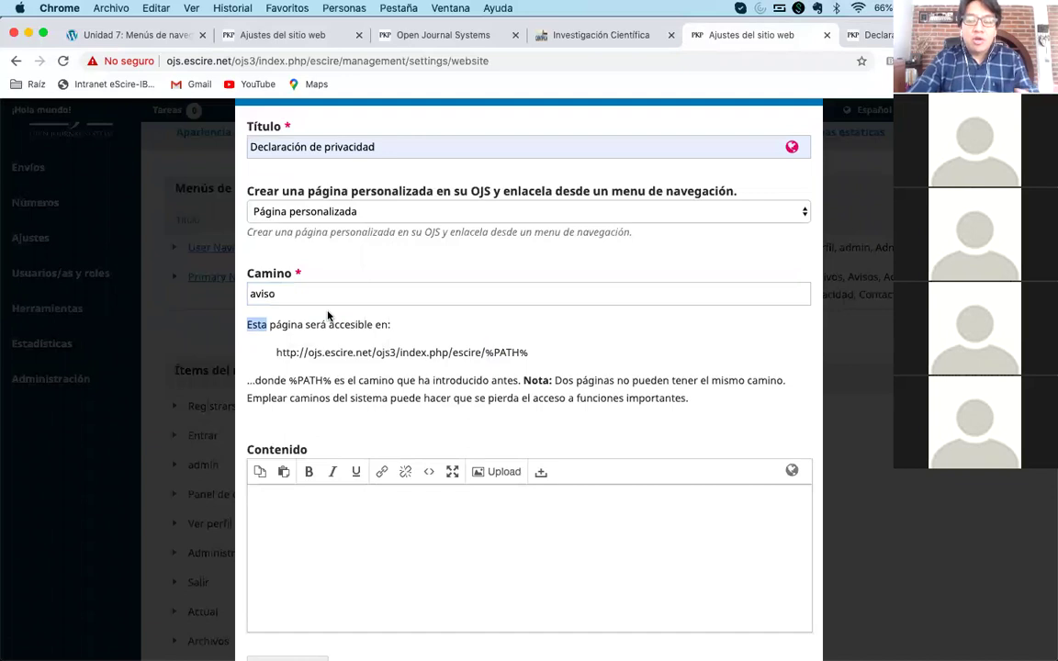
pyautogui.doubleClick(317, 286)
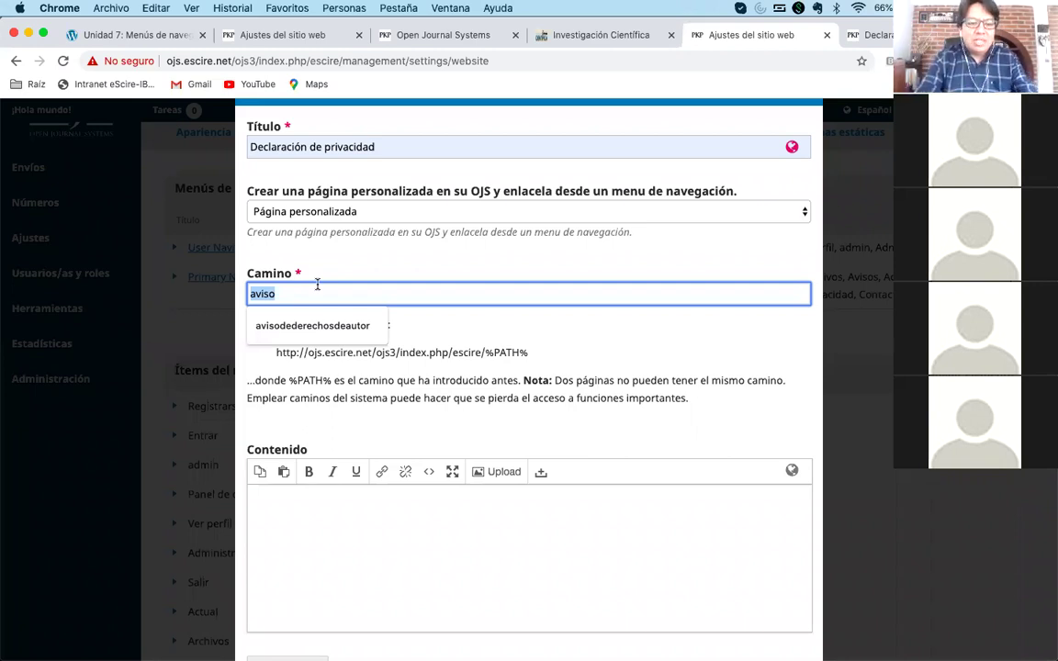
pyautogui.write('declar')
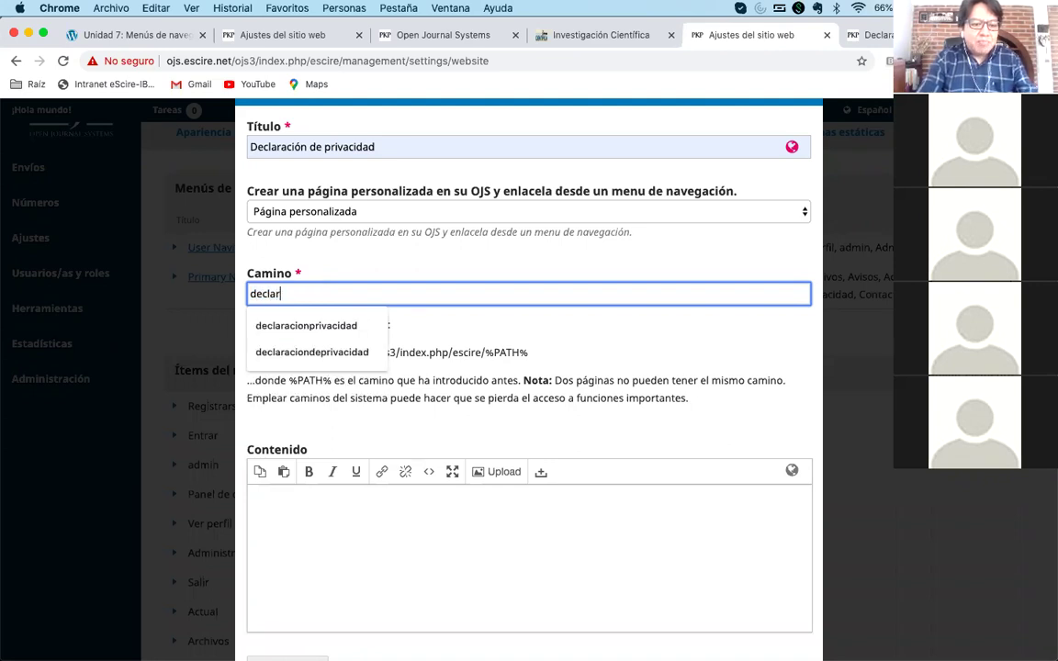
pyautogui.write('aciondepri')
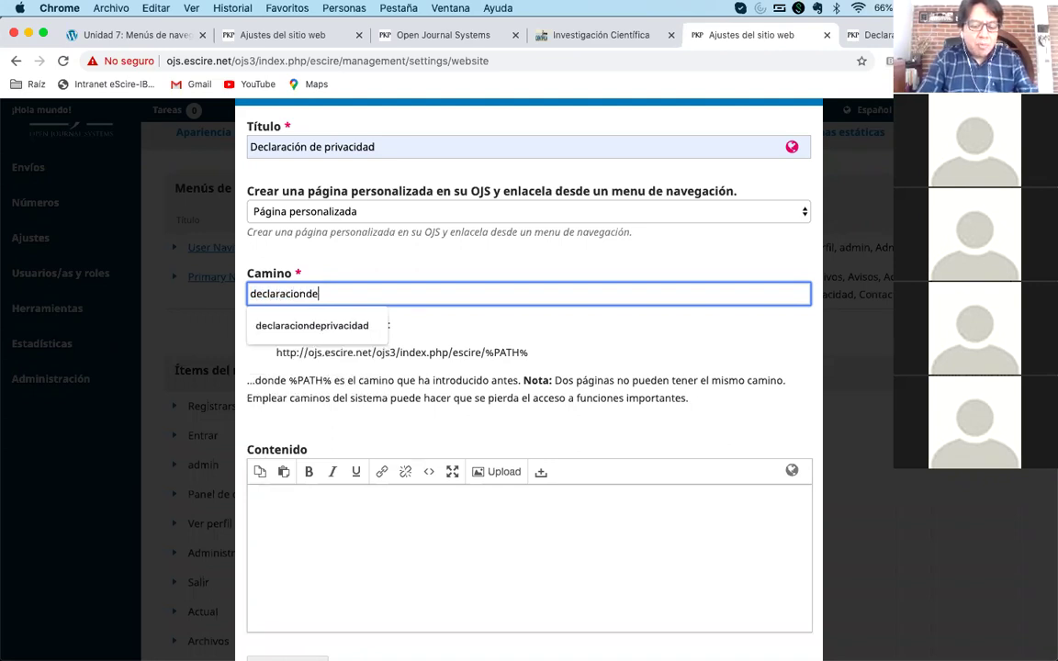
pyautogui.write('vacidad')
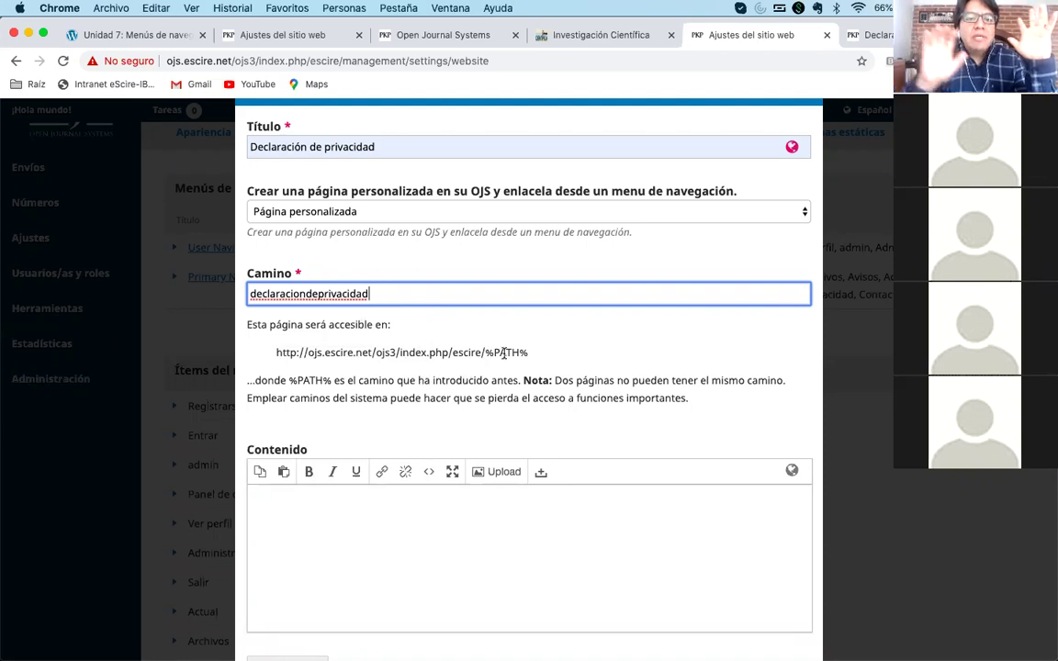
# - In the PKP School lesson's address, replace the hyphens in modulo-8-configuracion-del with spaces without loading it, and select the whole address
pyautogui.click(136, 36)
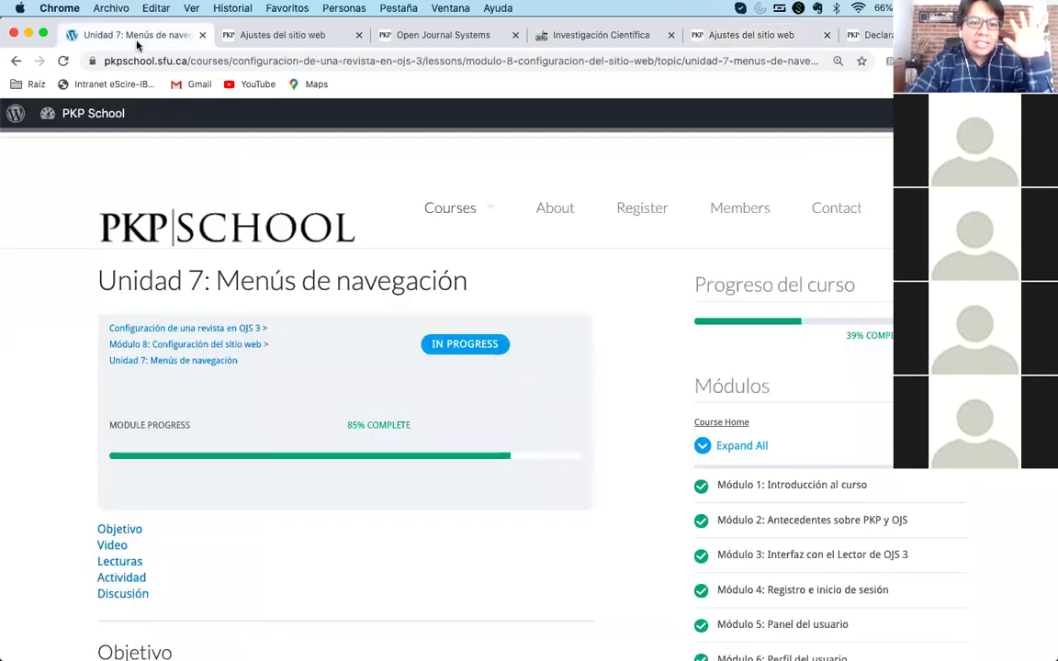
pyautogui.click(480, 59)
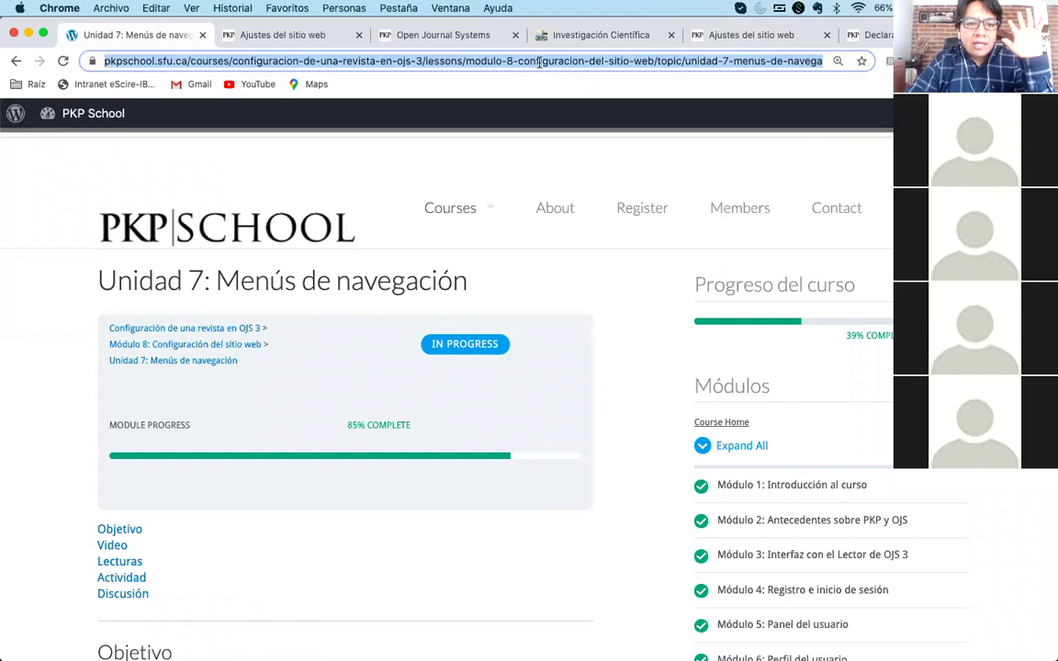
pyautogui.click(538, 60)
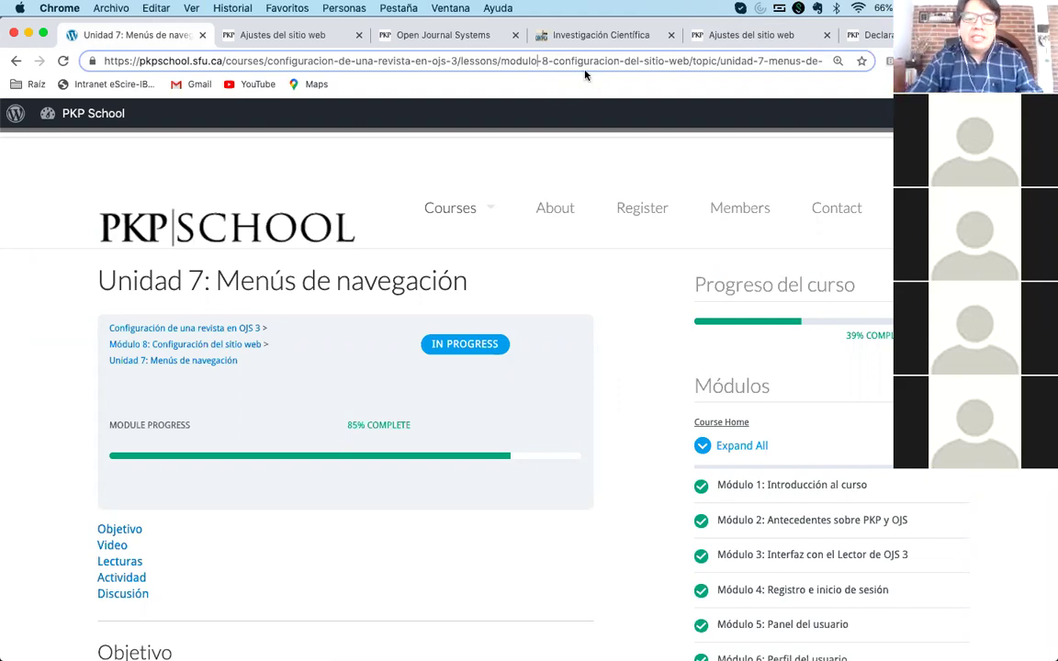
pyautogui.press('Delete')
pyautogui.press('Right')
pyautogui.press('Delete')
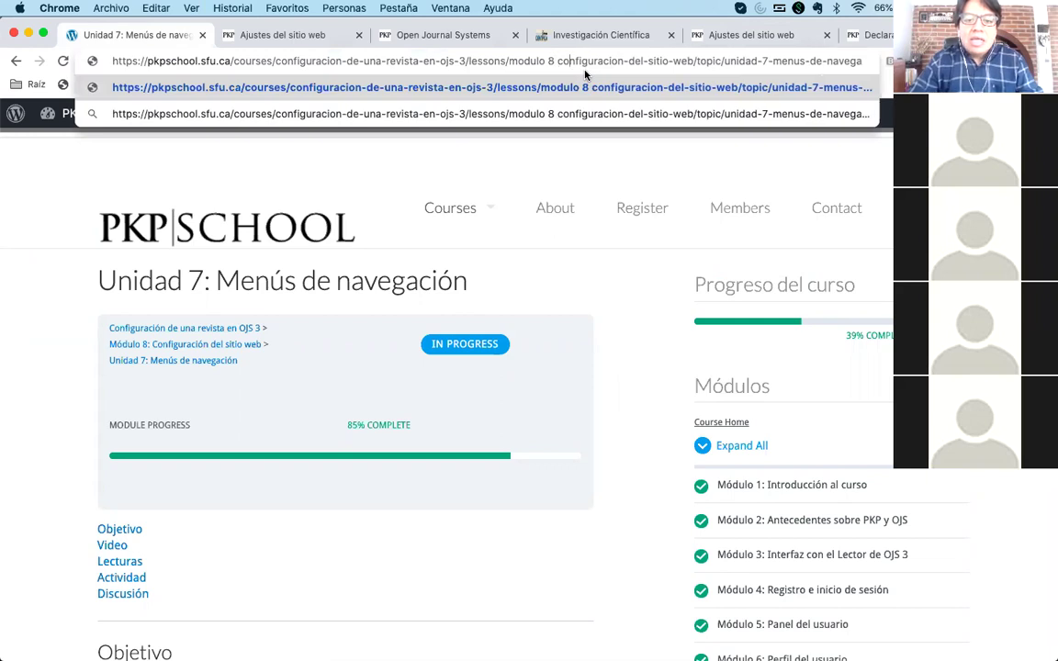
pyautogui.press('Right')
pyautogui.press('Right')
pyautogui.press('Right')
pyautogui.press('Delete')
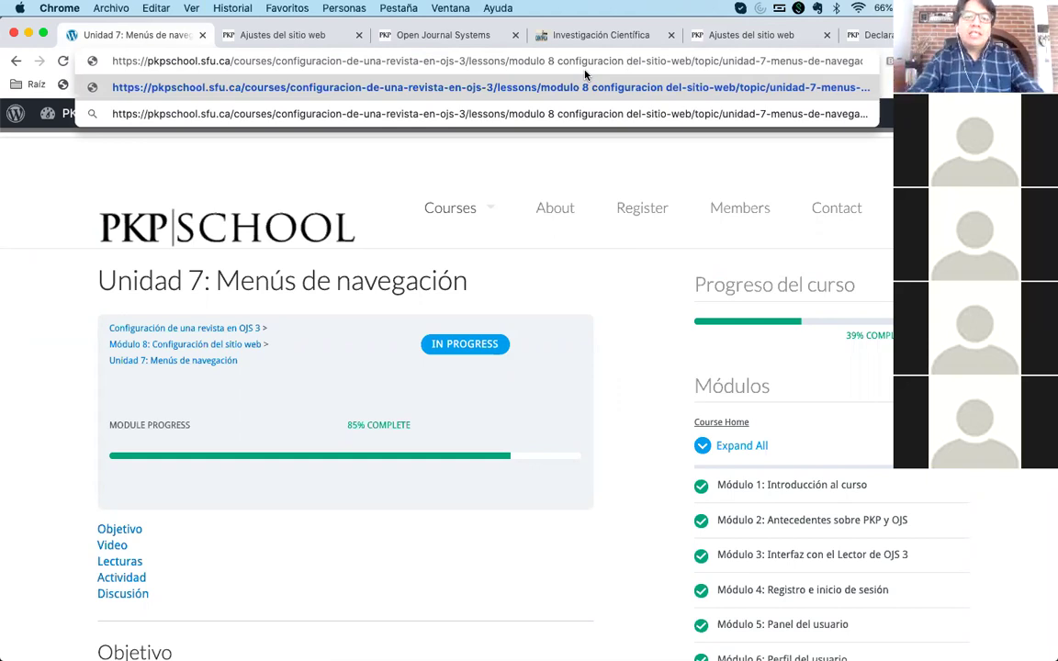
pyautogui.tripleClick(574, 60)
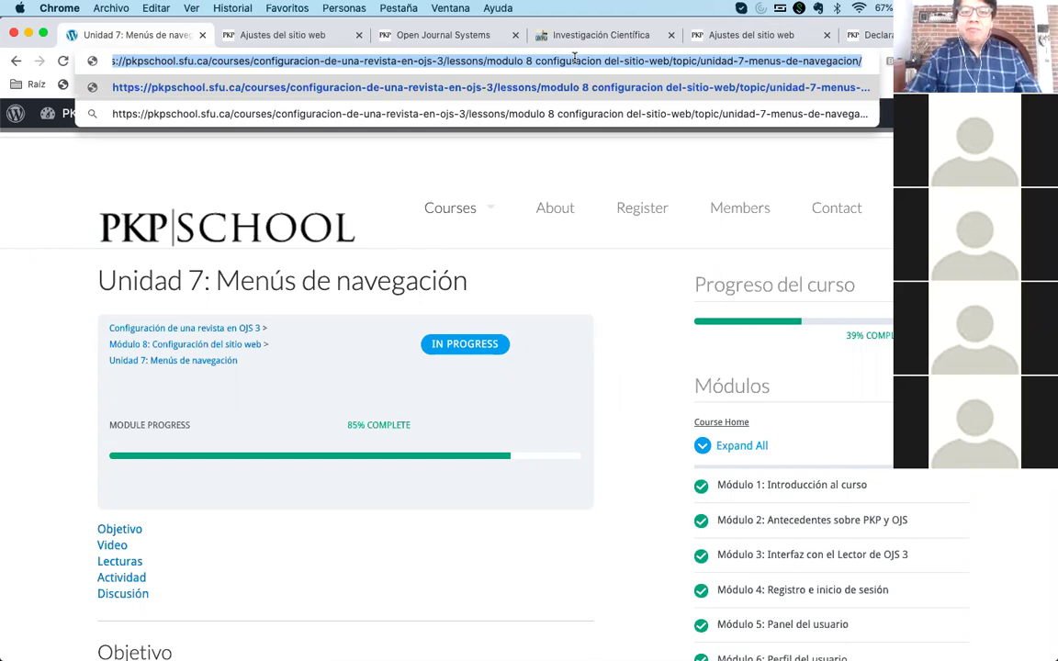
# - Return to the menu item form and separate the words in Camino with hyphens as declaracion-de-privacidad
pyautogui.click(703, 36)
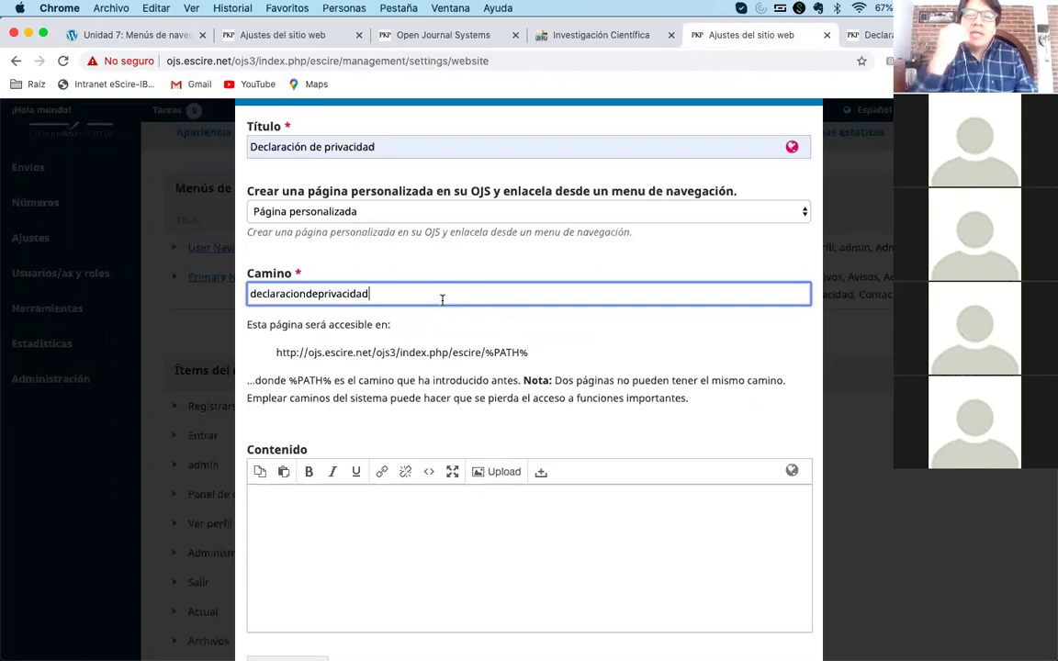
pyautogui.click(263, 293)
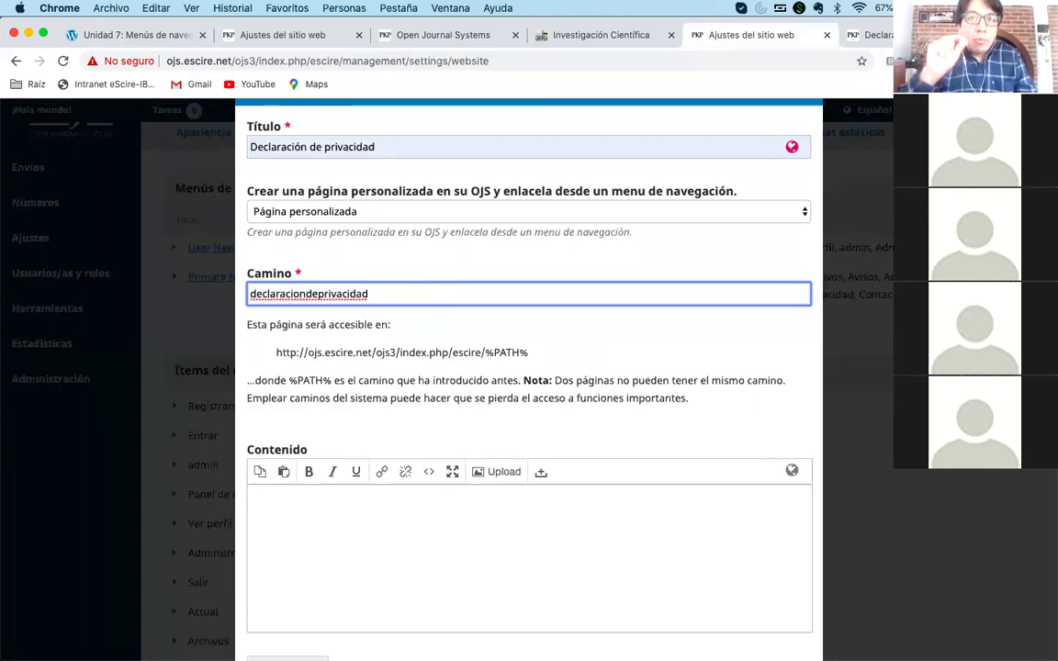
pyautogui.write('-')
pyautogui.click(321, 293)
pyautogui.write('-')
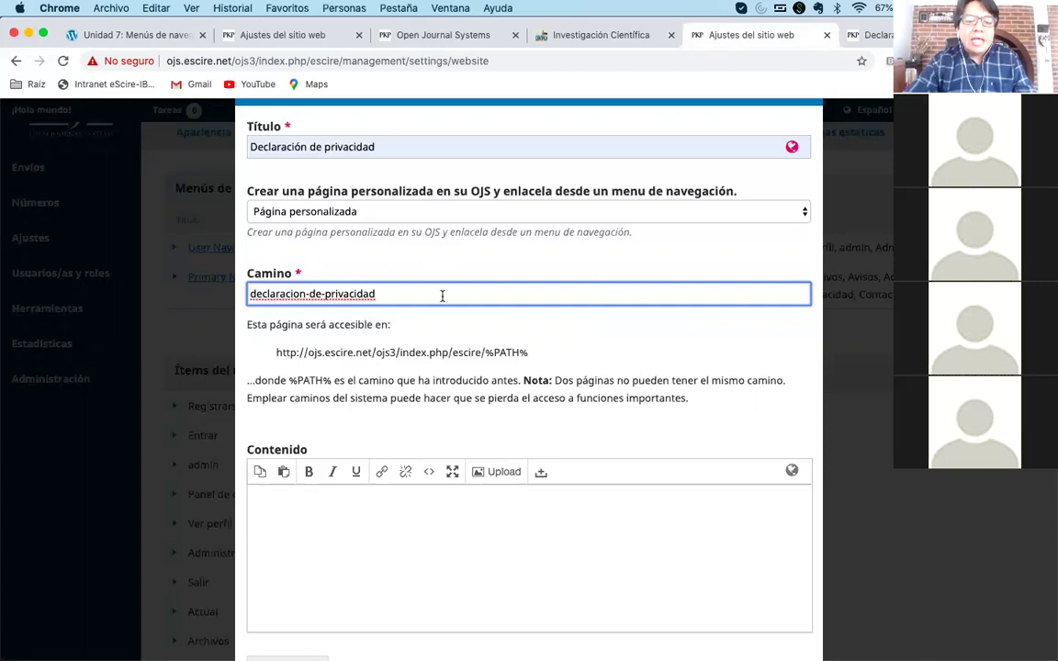
# - Compare the hyphenated Camino with the unhyphenated journal path in the Investigación Científica address, and return to the form
pyautogui.tripleClick(414, 299)
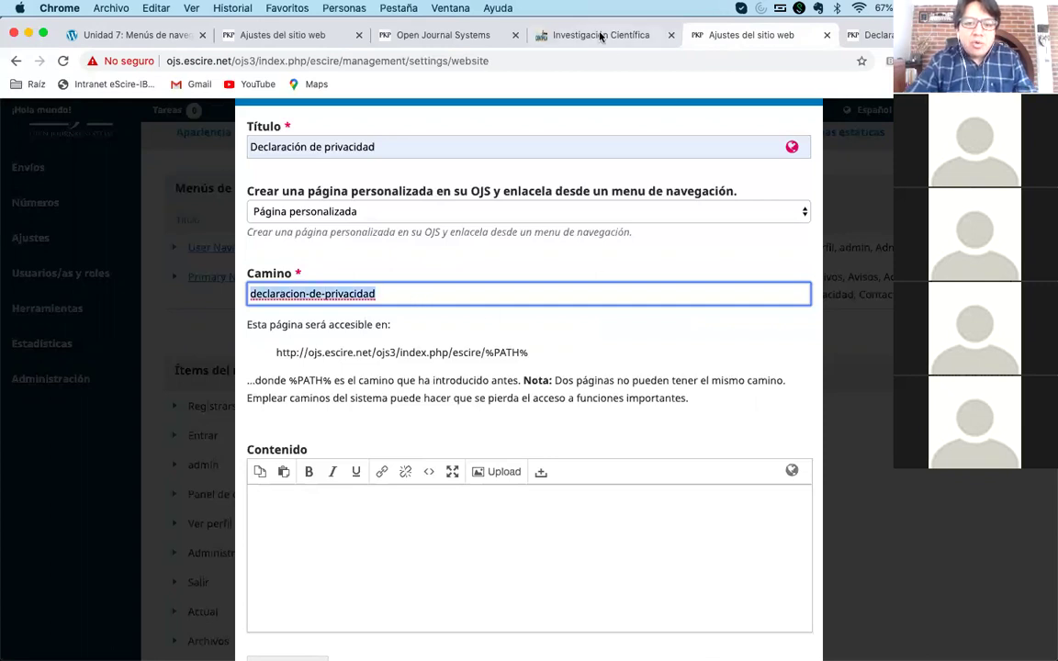
pyautogui.click(569, 35)
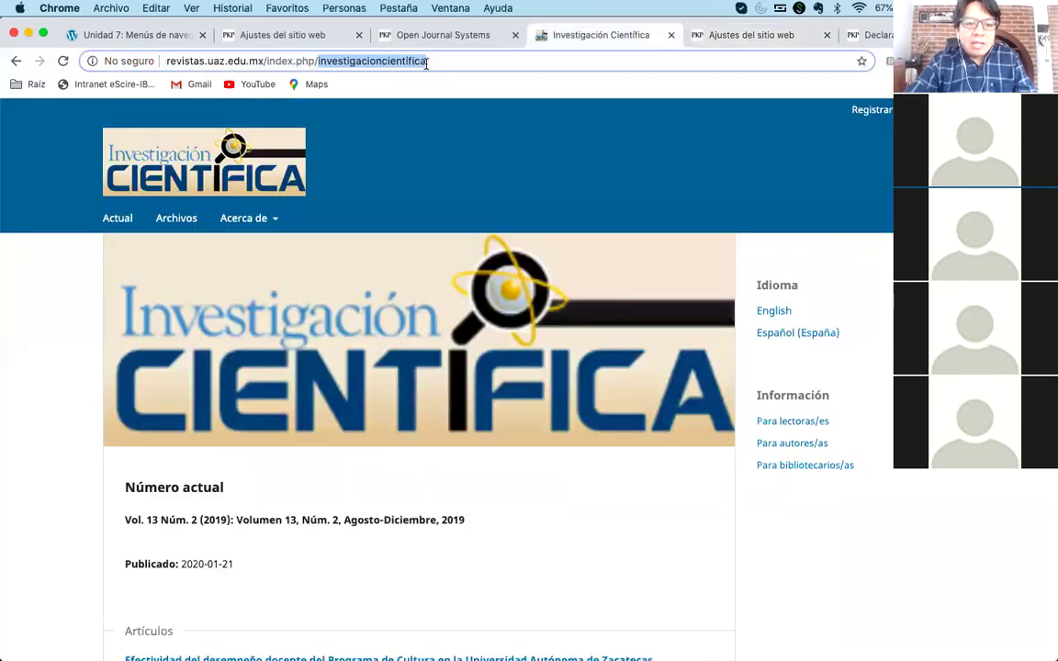
pyautogui.click(714, 34)
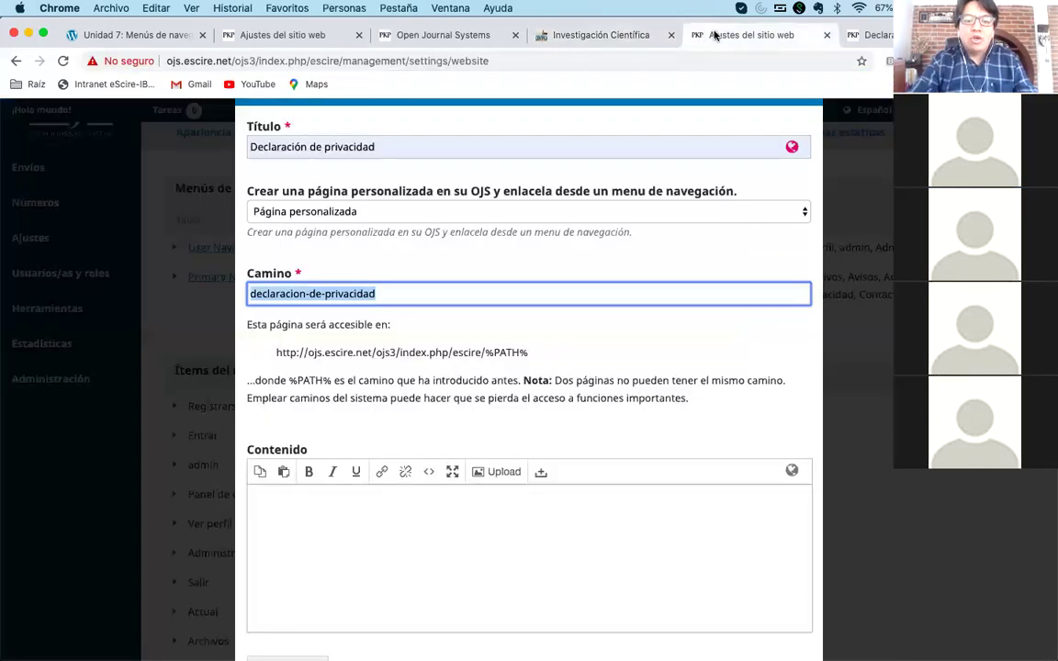
# - Set the menu item's title back to Avisos and its Camino to aviso
pyautogui.tripleClick(373, 149)
pyautogui.write('Aviso')
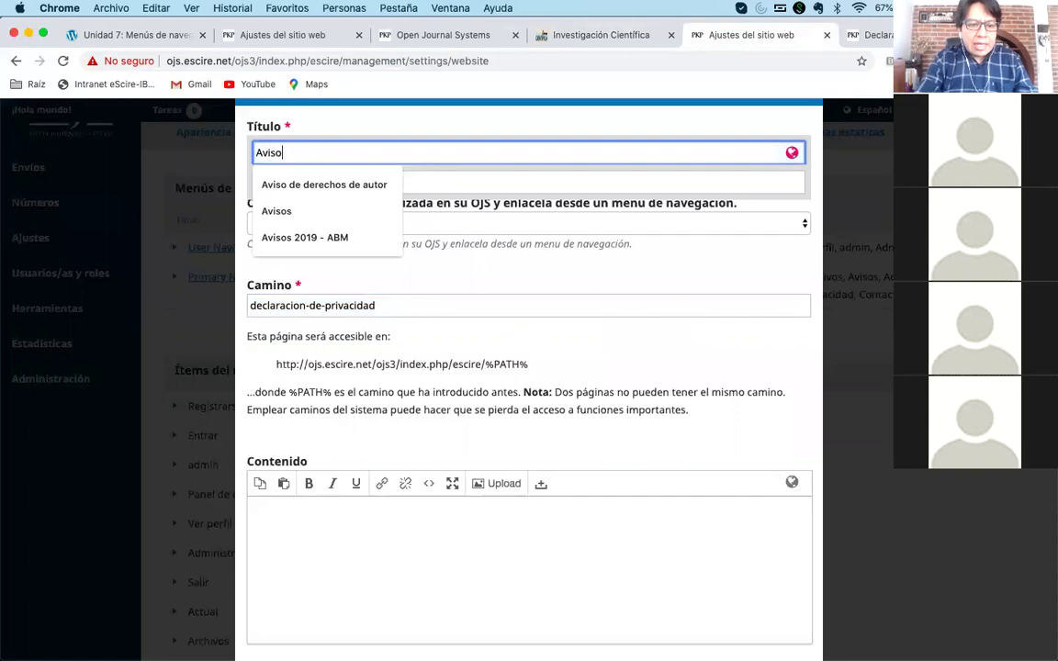
pyautogui.press('Tab')
pyautogui.click(346, 158)
pyautogui.write('s')
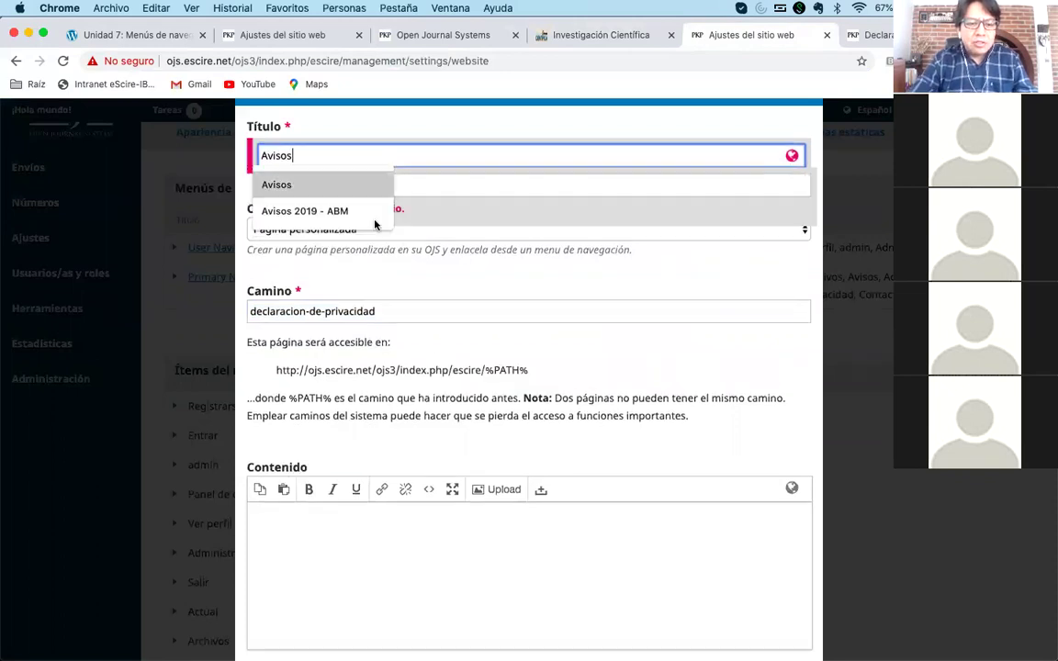
pyautogui.tripleClick(387, 309)
pyautogui.write('aviso')
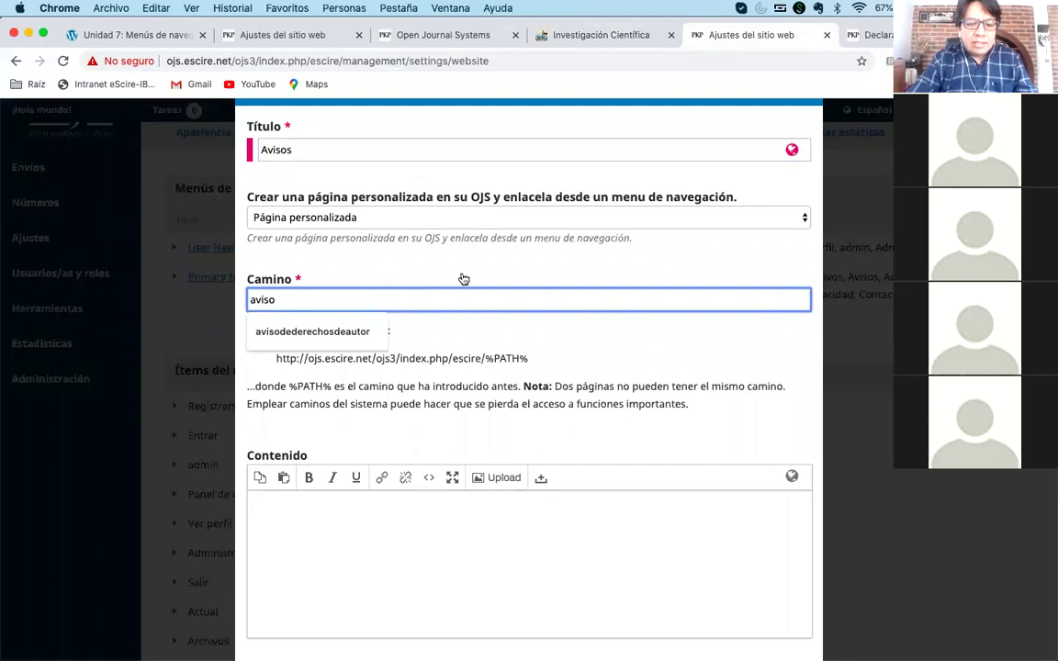
pyautogui.press('Escape')
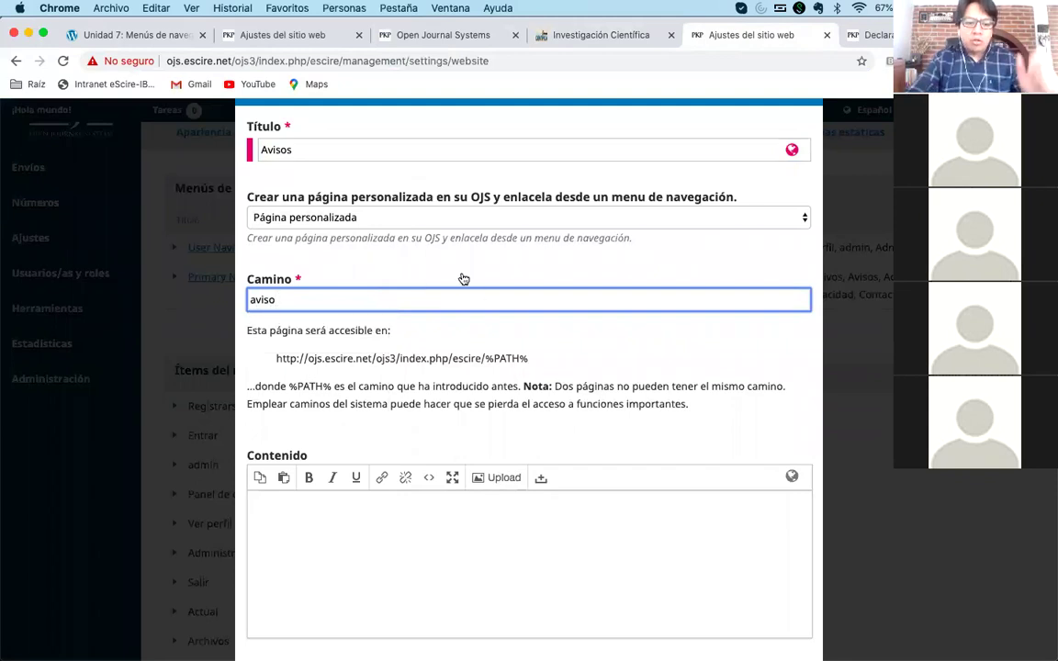
# - Enter "Mantenimiento de la plataforma" as the first line of the Avisos page's main Contenido field
pyautogui.scroll(-2, 524, 335)
pyautogui.click(411, 465)
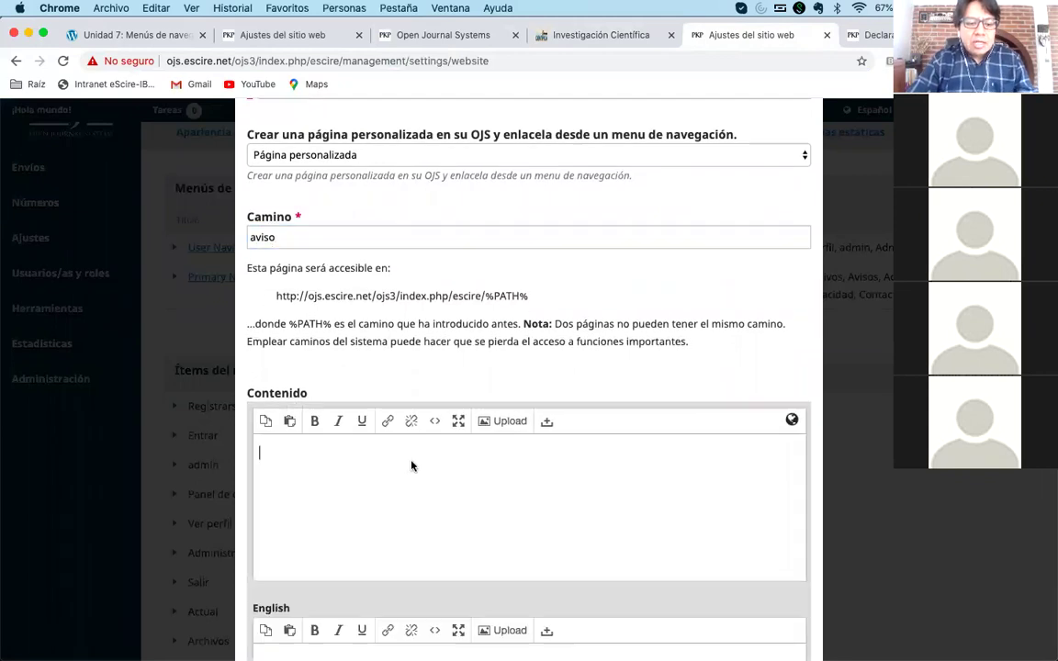
pyautogui.scroll(-2, 439, 472)
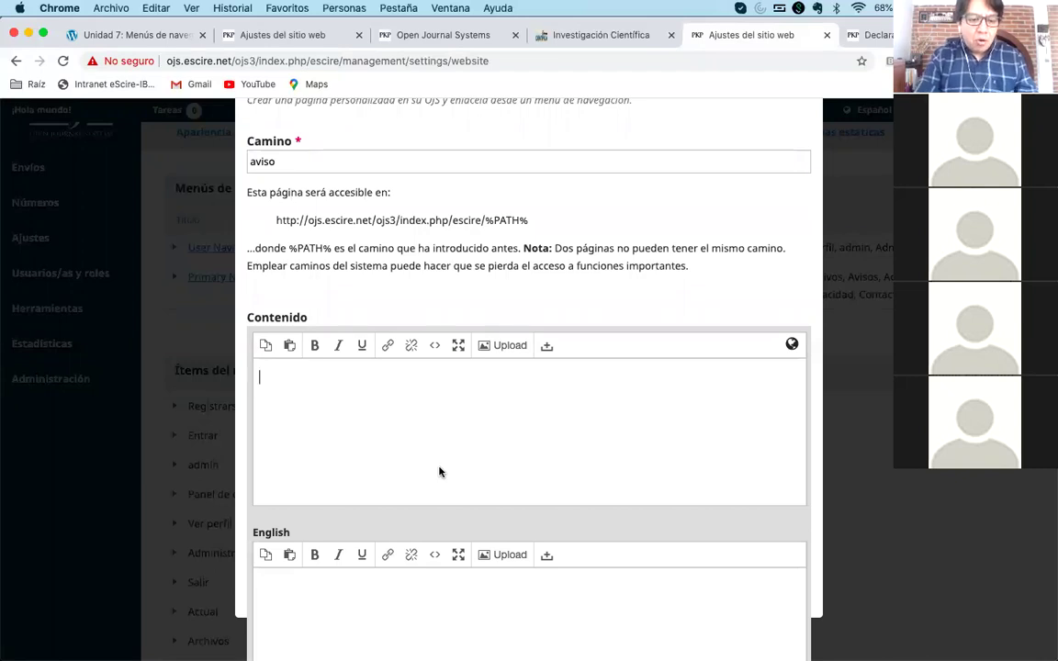
pyautogui.write('Mantenimientod')
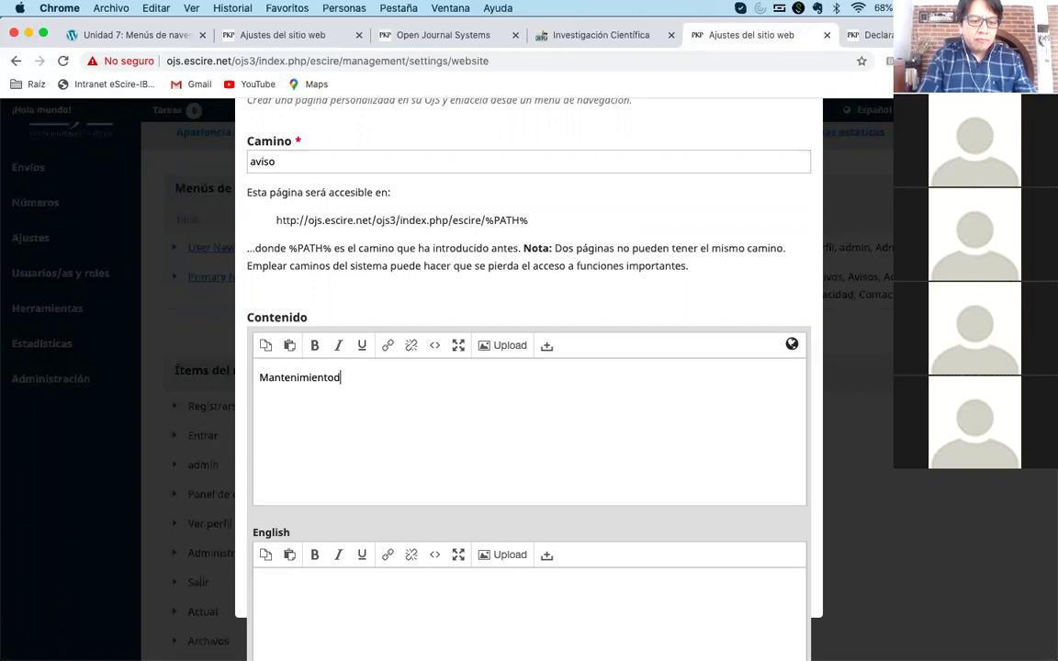
pyautogui.press('BackSpace')
pyautogui.write('de la p')
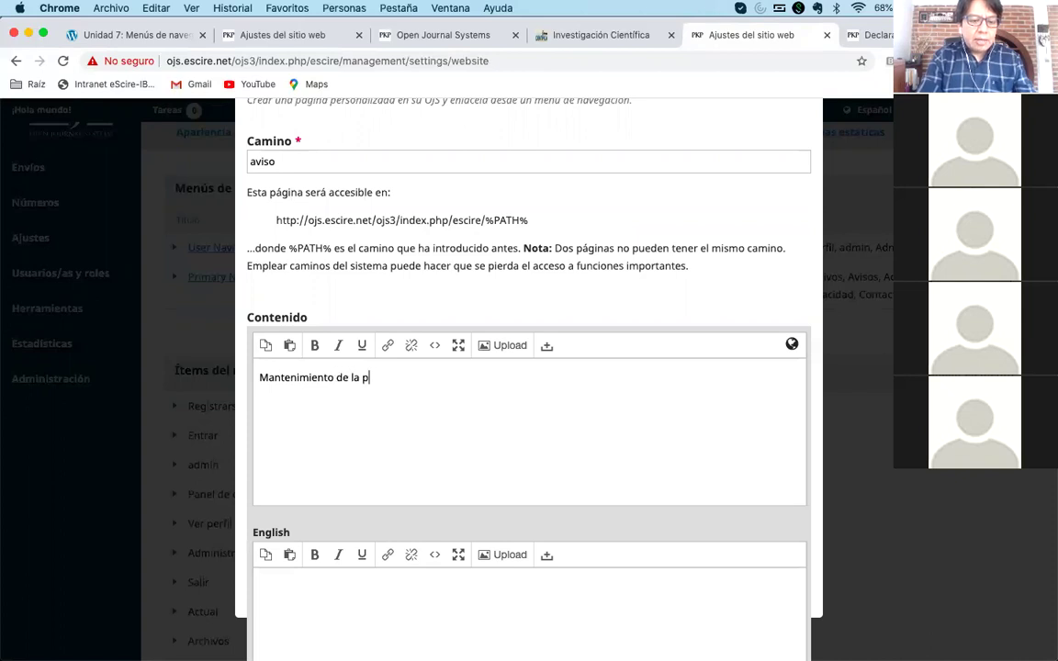
pyautogui.write('latafor,ama')
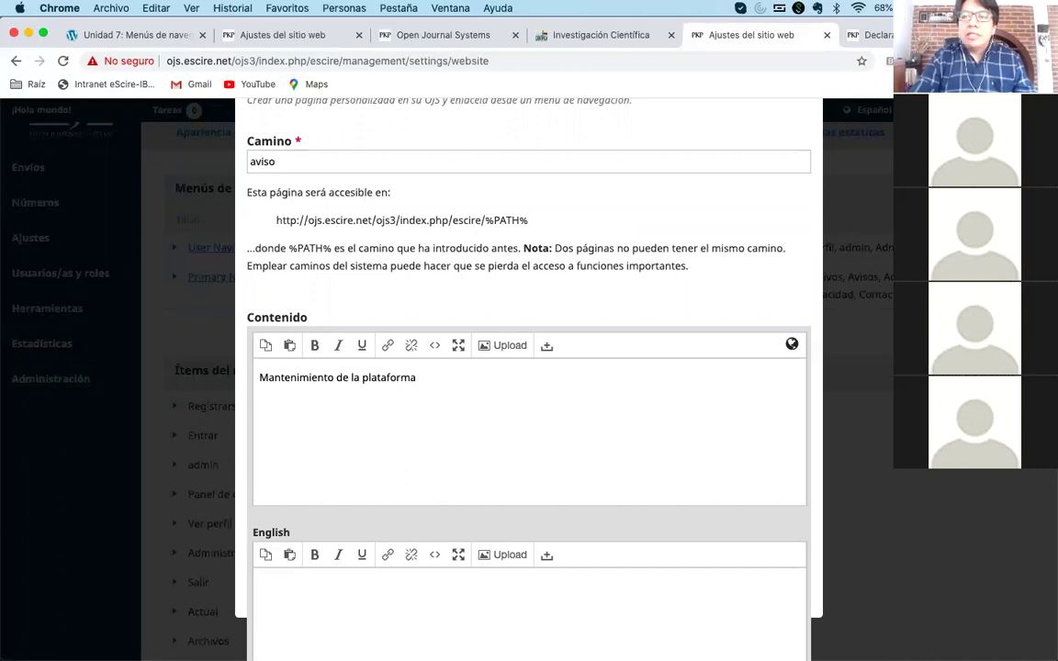
# - Add a second paragraph reading "Estimados lectores, el día 15 de mayo la revista estará en mantenimiento."
pyautogui.write('Estiamdos')
pyautogui.press('BackSpace')
pyautogui.press('BackSpace')
pyautogui.press('BackSpace')
pyautogui.press('BackSpace')
pyautogui.press('BackSpace')
pyautogui.write('mados lectores, el día 15 de mayo')
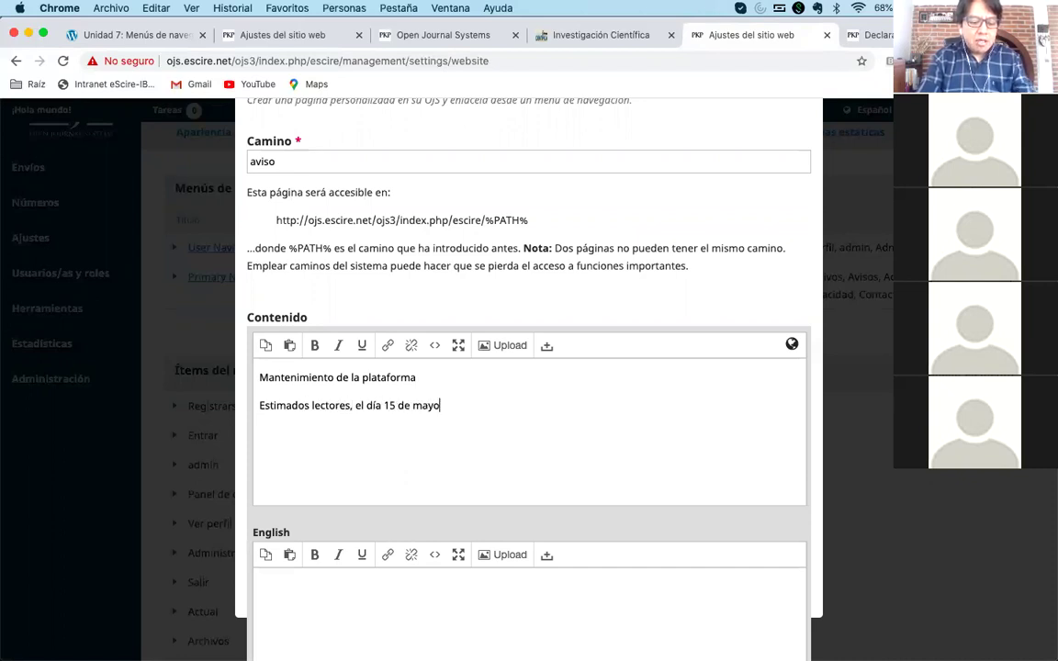
pyautogui.write(' la revista estar')
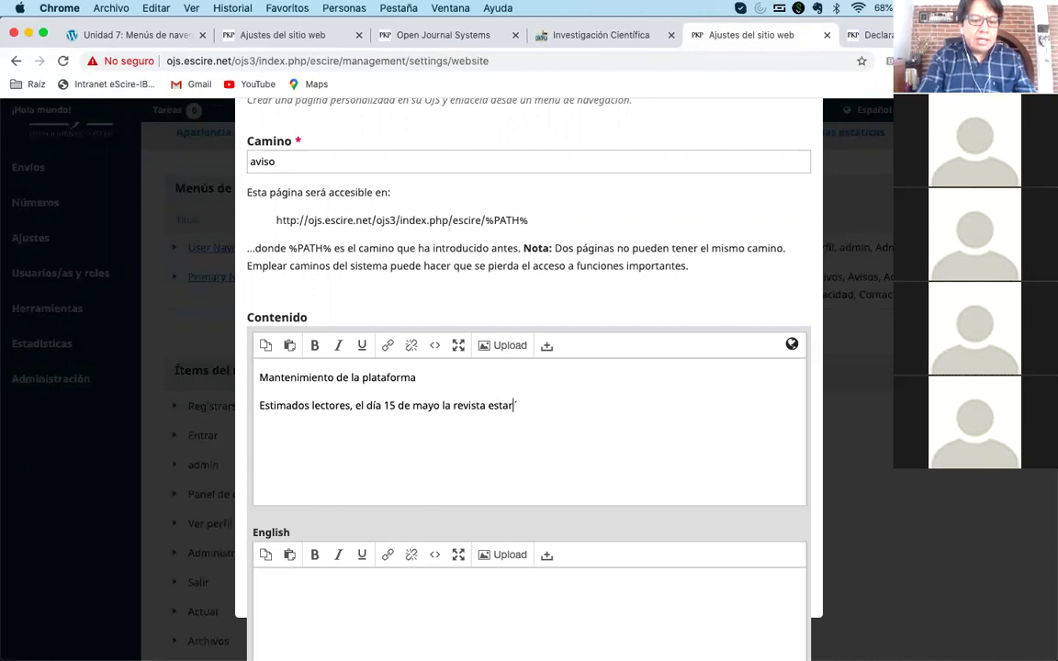
pyautogui.write('á en manet')
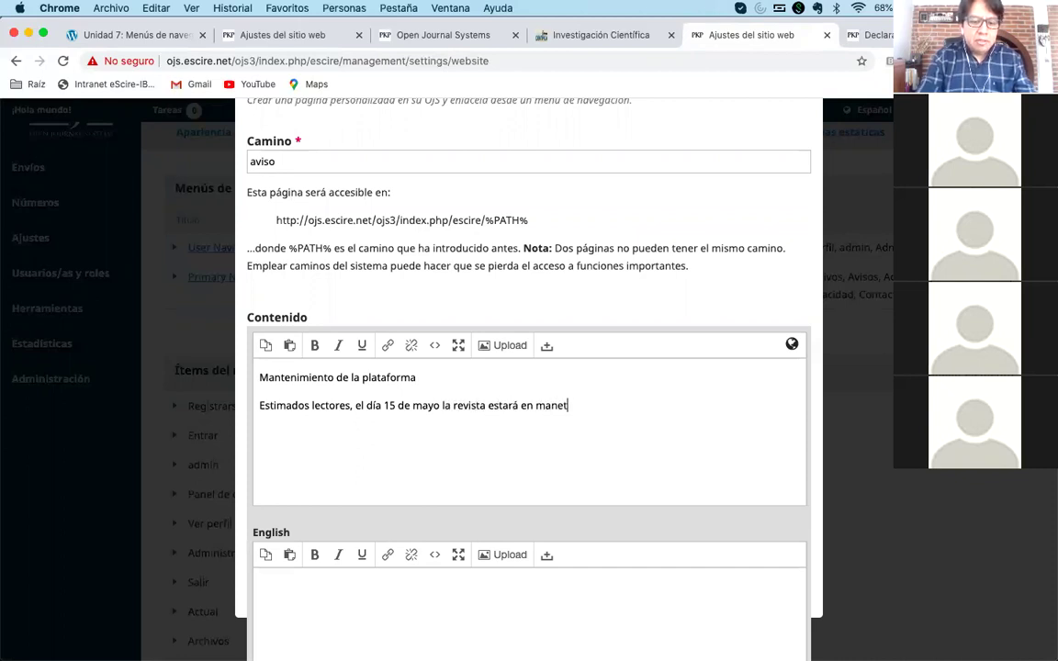
pyautogui.press('BackSpace')
pyautogui.press('BackSpace')
pyautogui.write('tenimiento.')
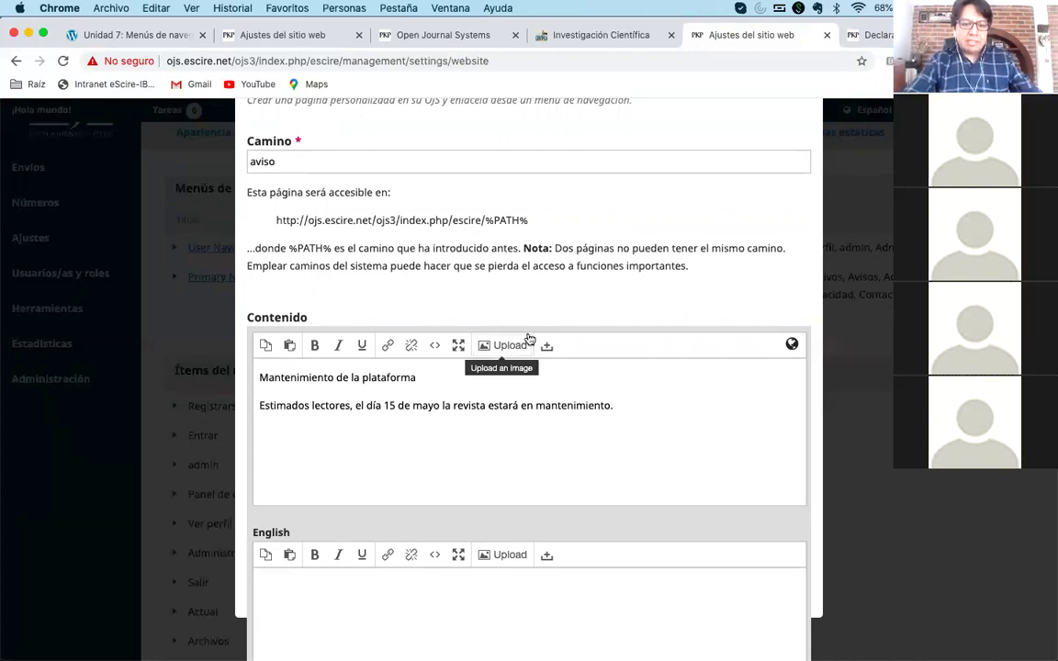
# - Make the line "Mantenimiento de la plataforma" bold and save the Avisos menu item
pyautogui.tripleClick(365, 377)
pyautogui.click(313, 350)
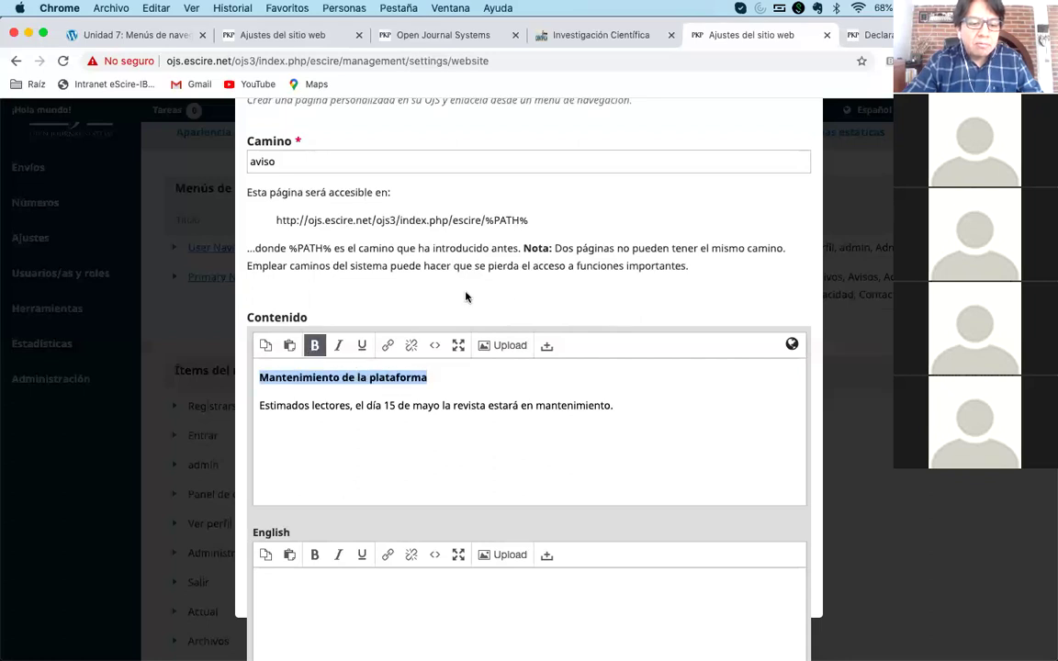
pyautogui.click(519, 404)
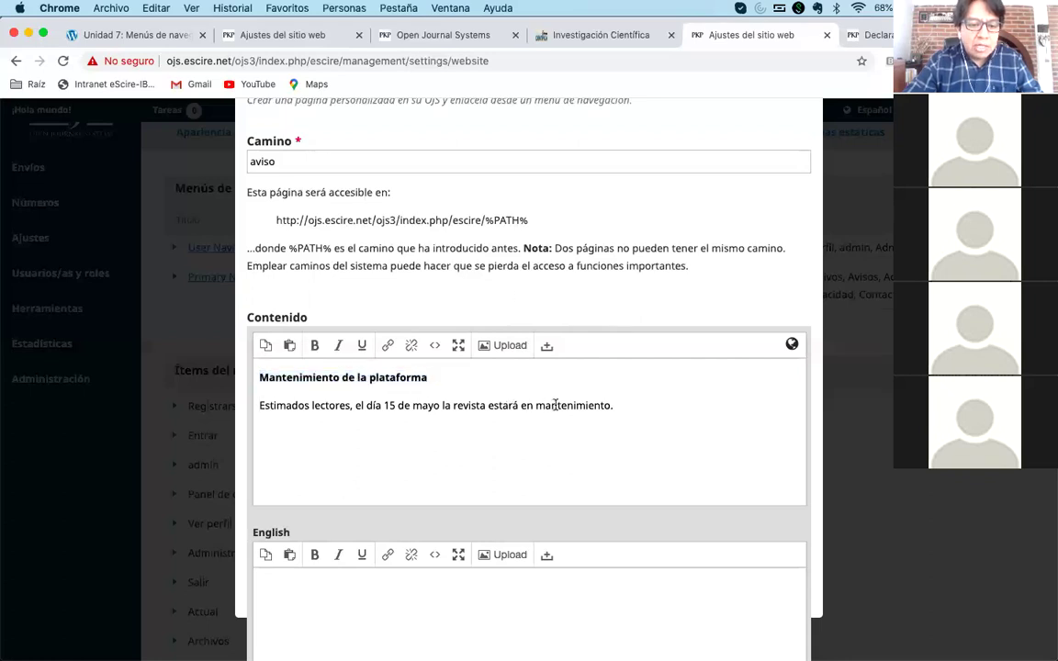
pyautogui.click(682, 291)
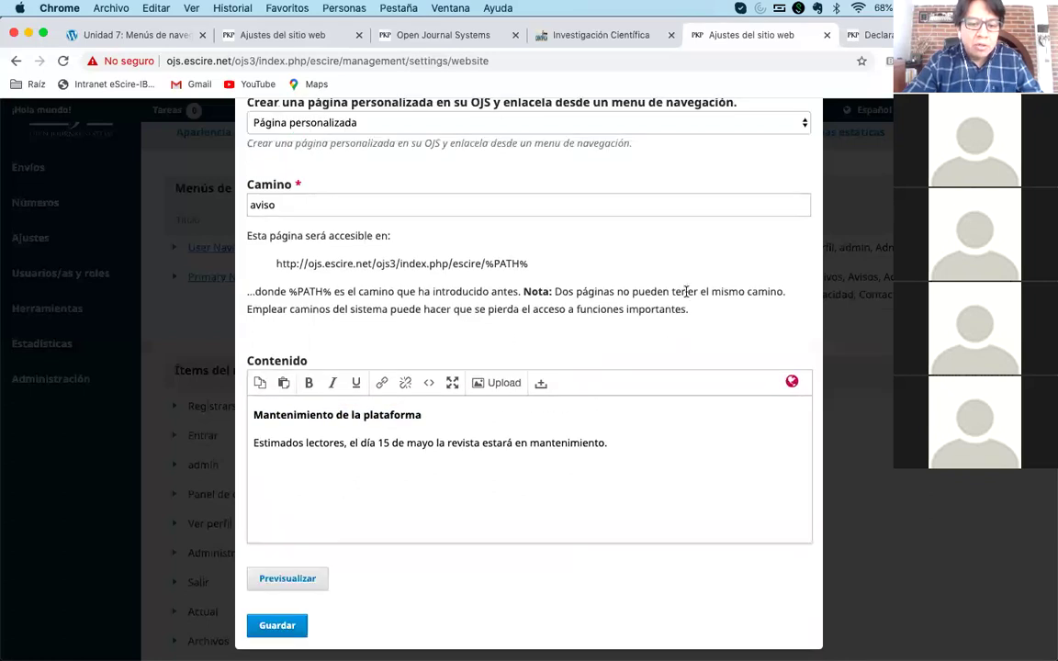
pyautogui.click(272, 626)
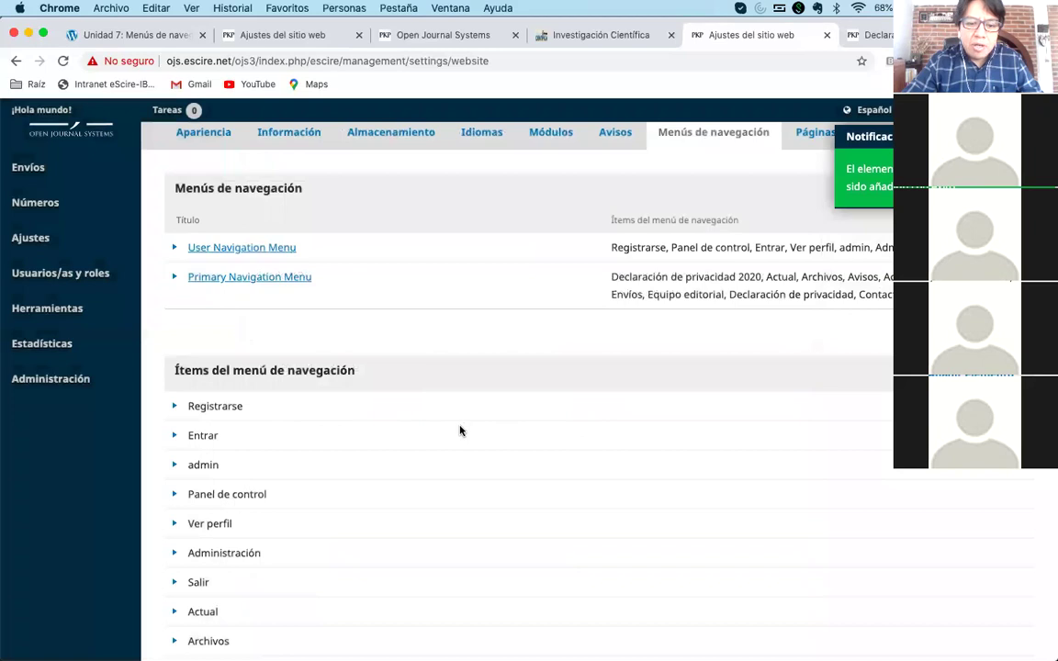
# - Compare the two Avisos entries in the navigation item list, and open the Primary Navigation Menu for editing
pyautogui.scroll(-5, 460, 430)
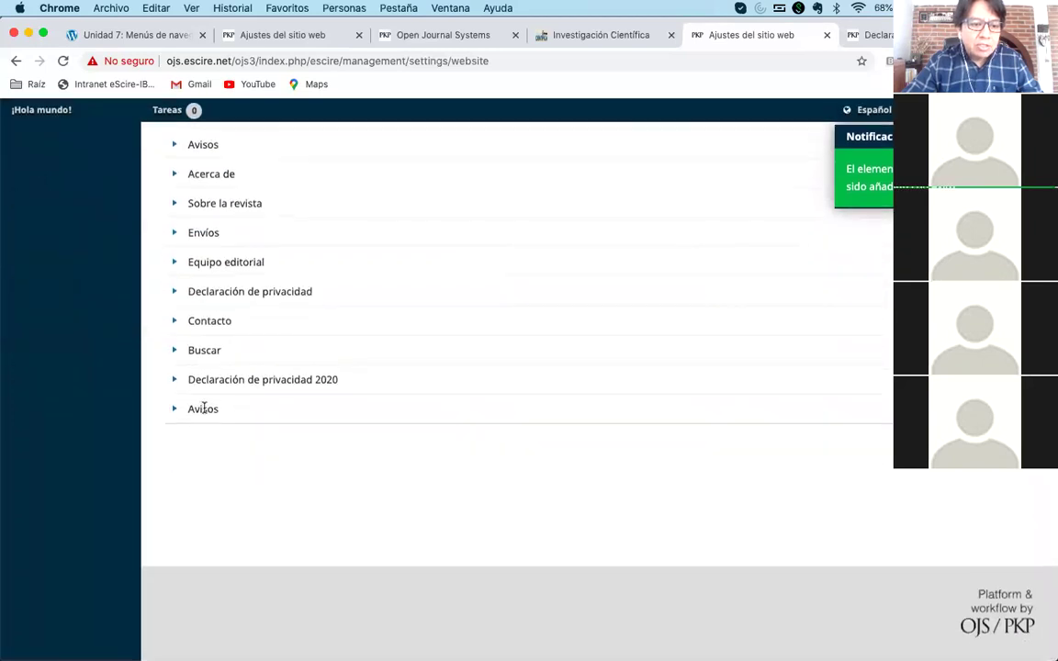
pyautogui.scroll(1, 204, 406)
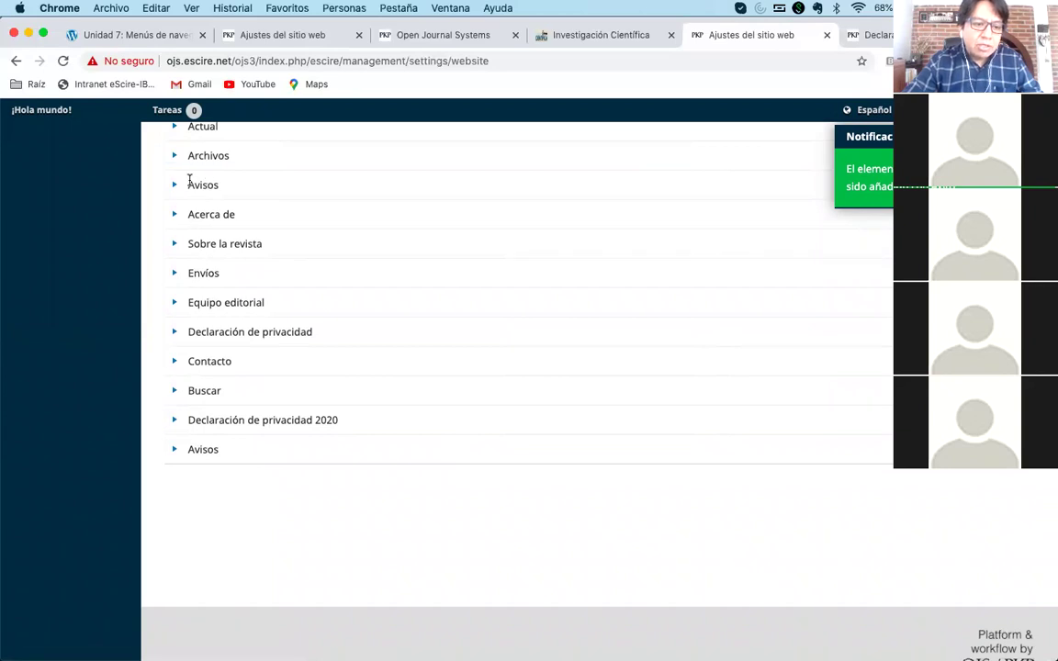
pyautogui.scroll(5, 212, 409)
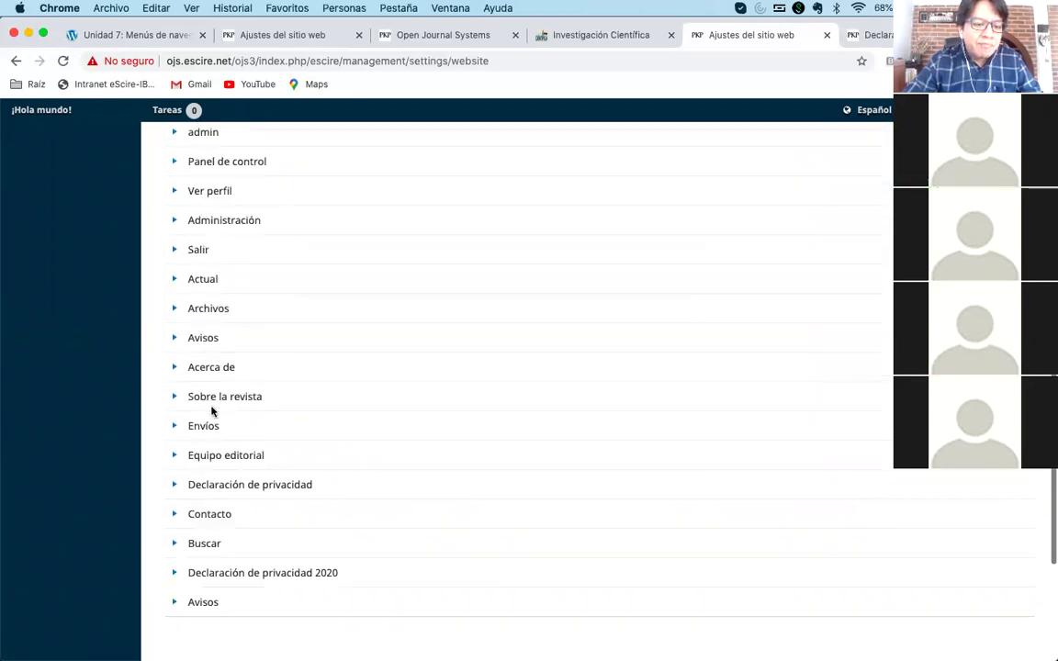
pyautogui.scroll(-5, 210, 414)
pyautogui.scroll(6, 203, 411)
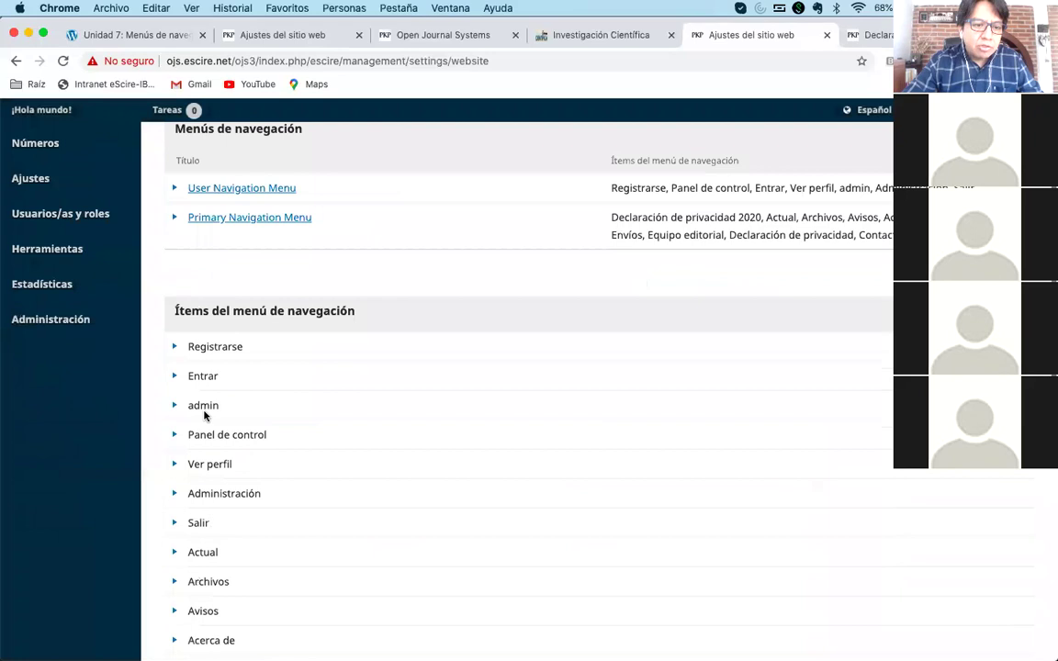
pyautogui.click(176, 220)
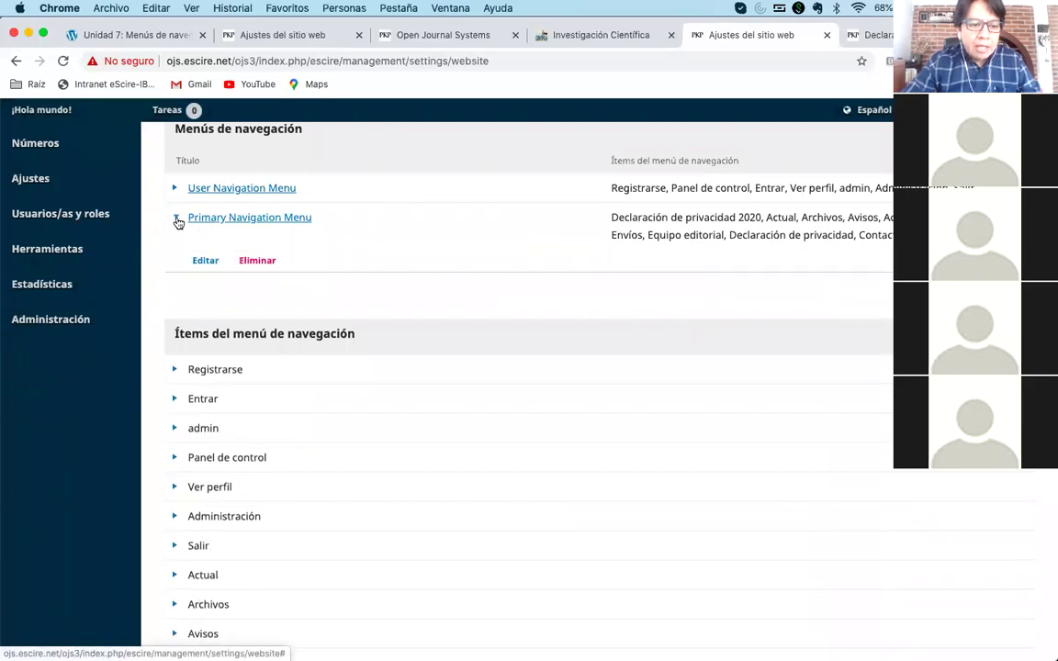
pyautogui.click(203, 263)
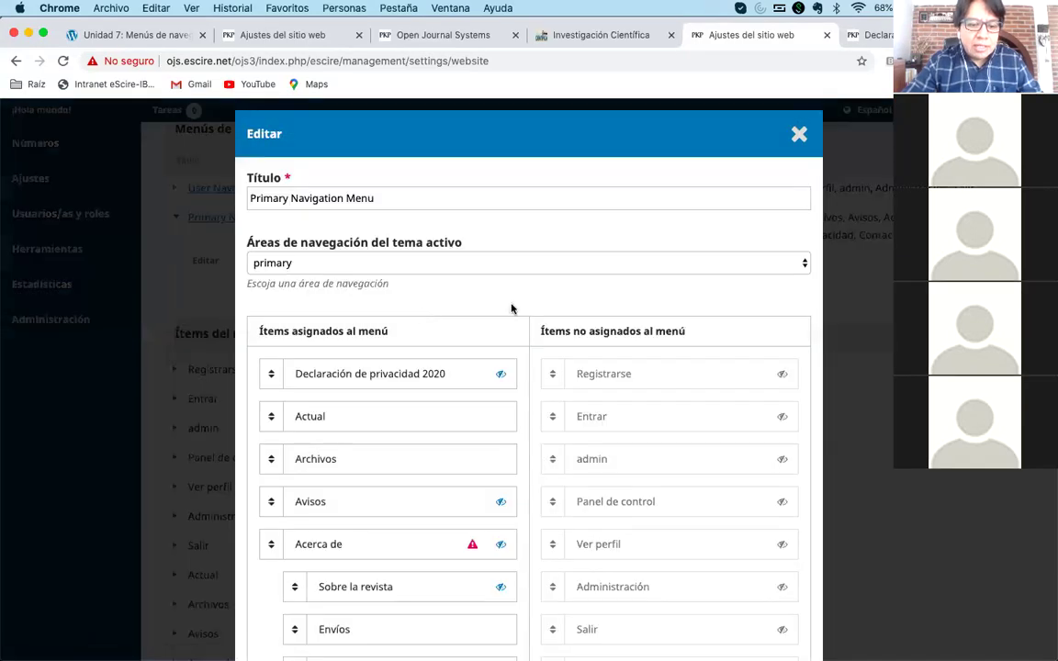
# - Assign the unassigned Avisos item to the end of the menu as a top-level entry below Contacto, and save the menu
pyautogui.scroll(-3, 511, 309)
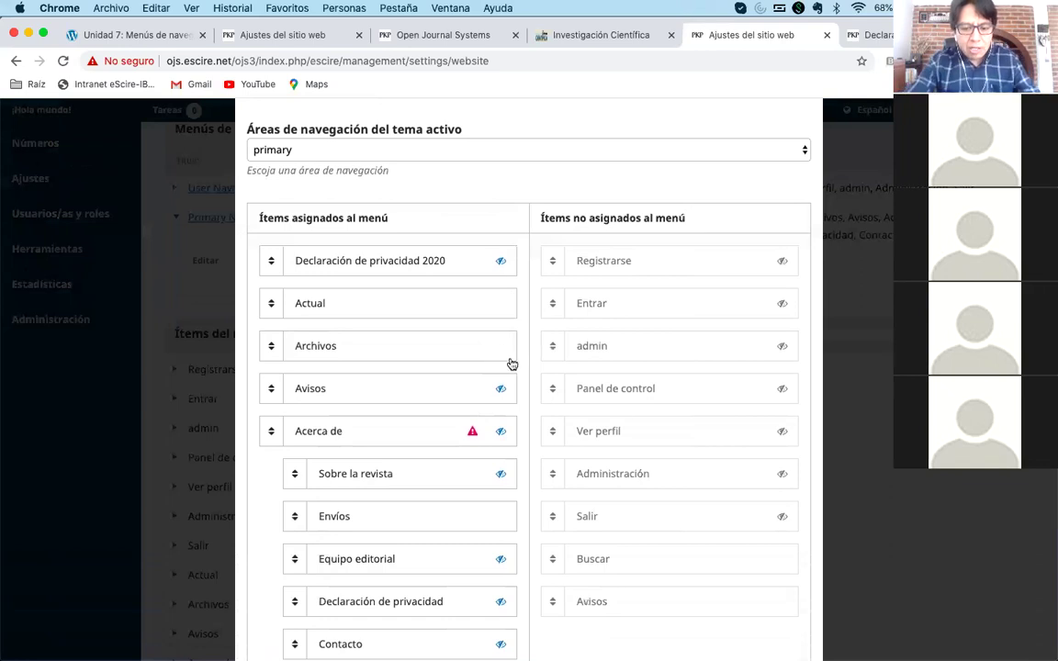
pyautogui.scroll(-1, 617, 420)
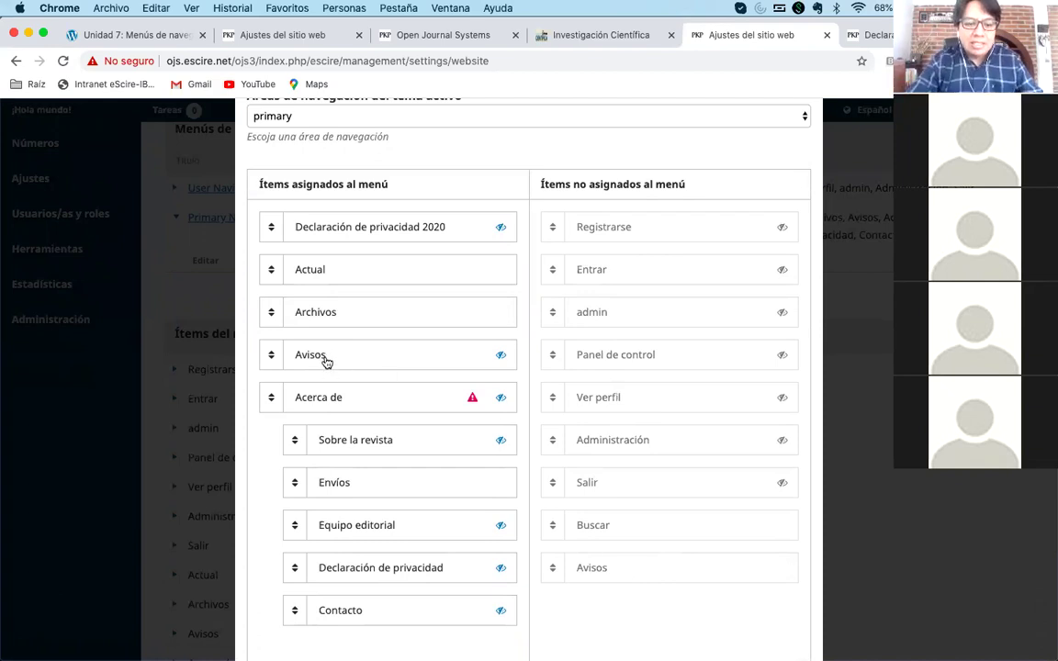
pyautogui.scroll(-3, 587, 548)
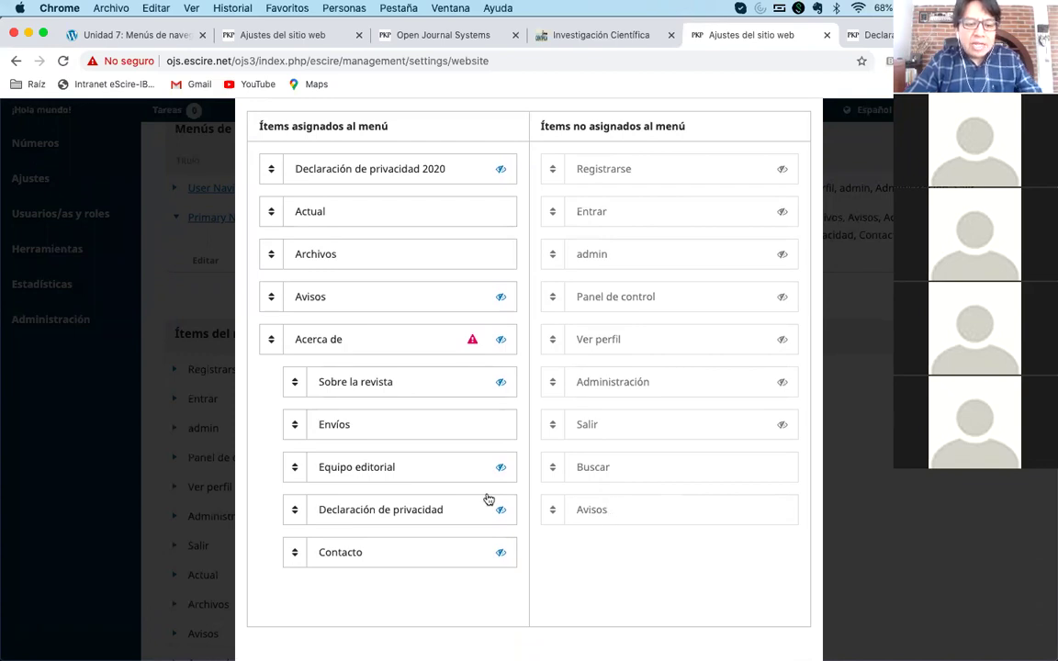
pyautogui.scroll(-5, 413, 491)
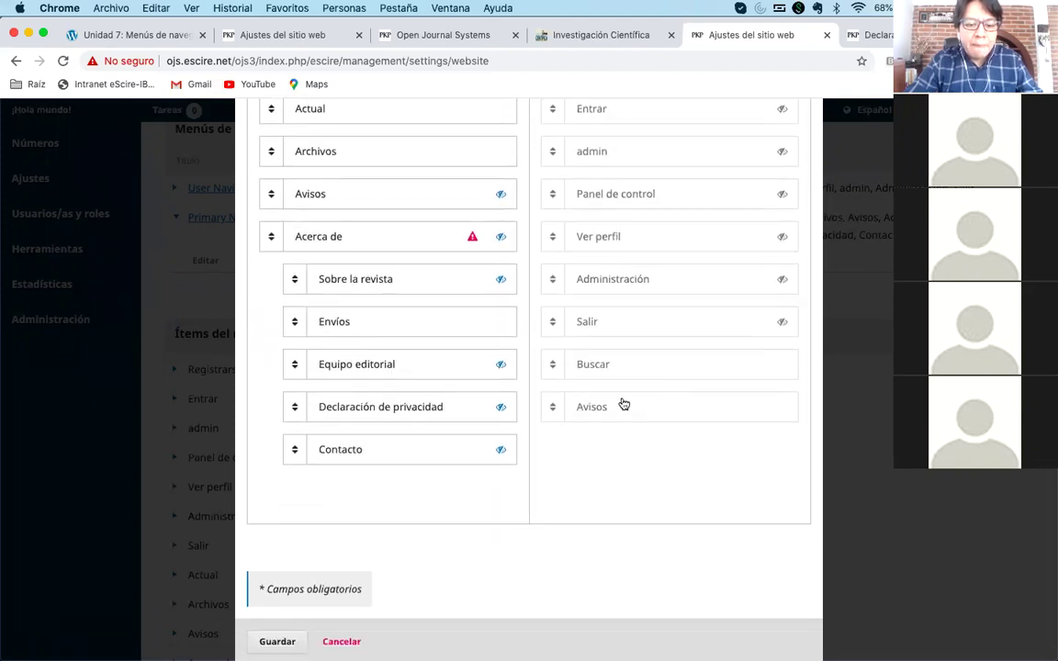
pyautogui.moveTo(616, 405); pyautogui.dragTo(281, 522)
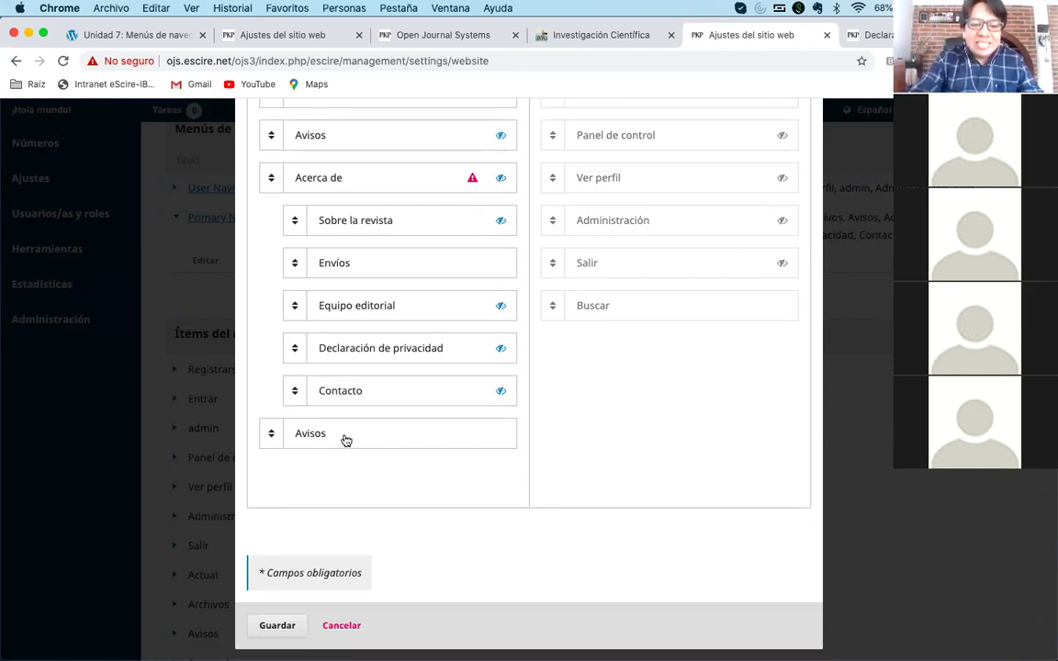
pyautogui.moveTo(349, 441); pyautogui.dragTo(300, 559)
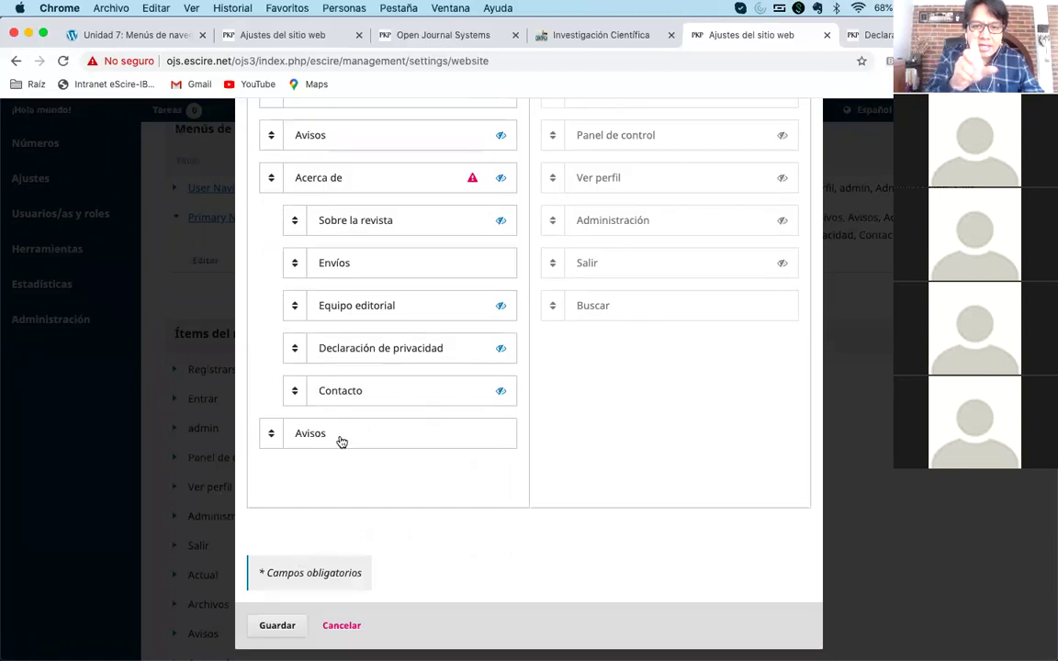
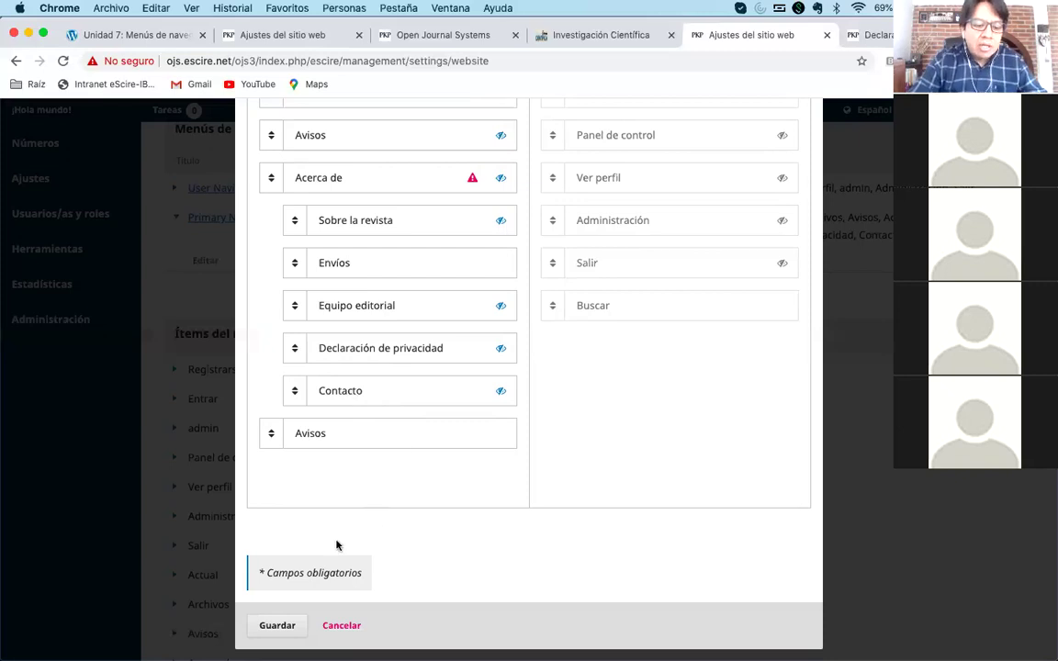
pyautogui.click(272, 630)
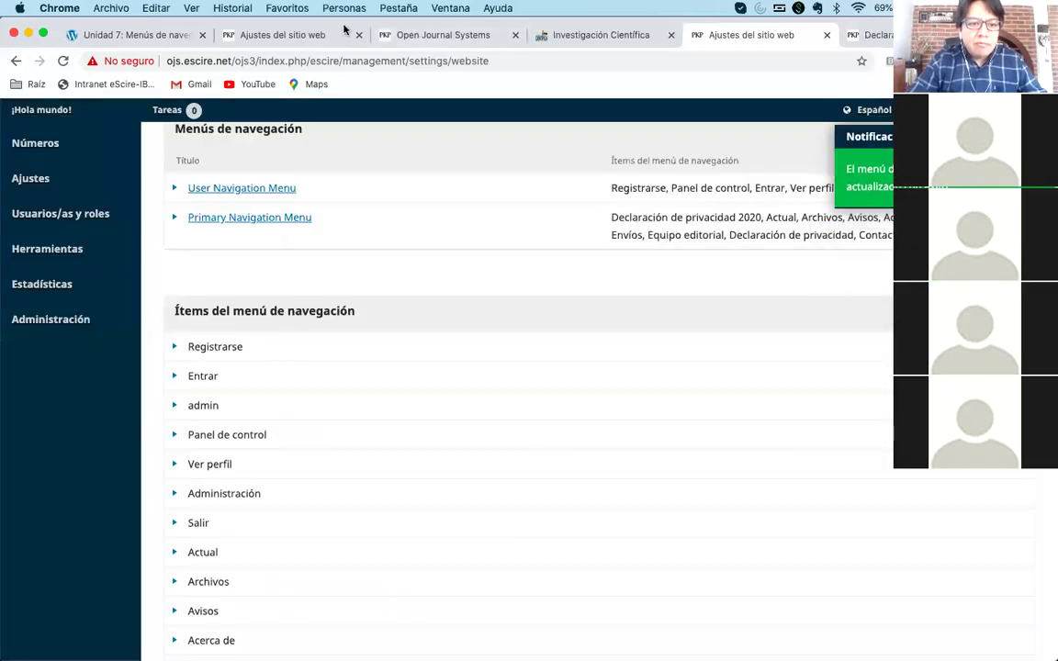
# - Switch to the journal's public page, reload it, and open Avisos from its navigation menu
pyautogui.click(867, 34)
pyautogui.click(63, 61)
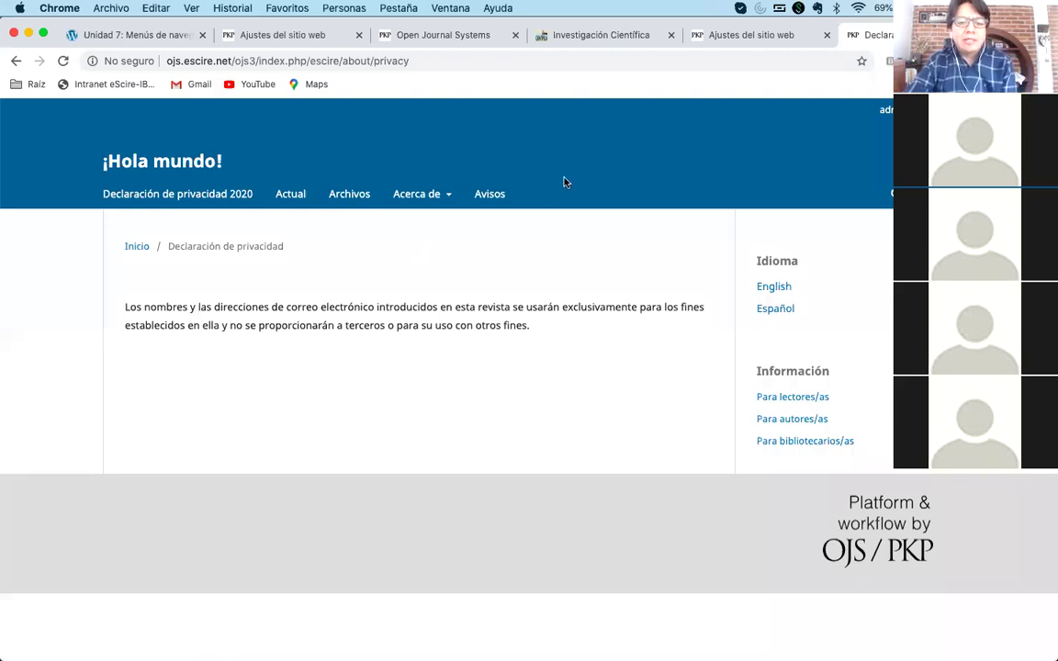
pyautogui.click(489, 196)
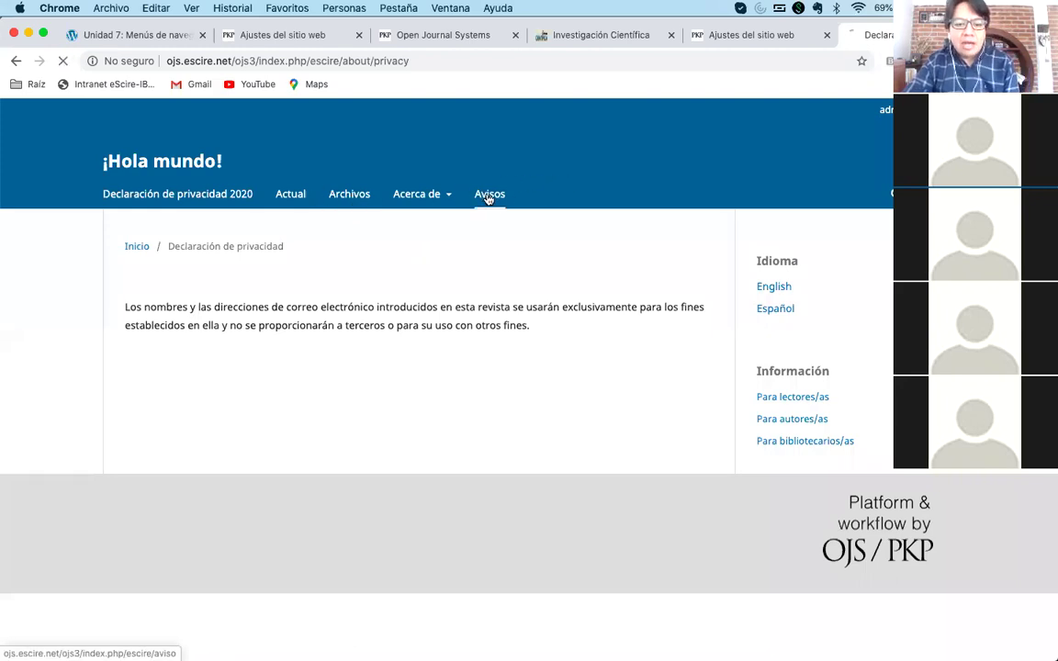
# - Check the public Avisos page's title, the path in its address, its bold heading and its maintenance paragraph
pyautogui.doubleClick(149, 273)
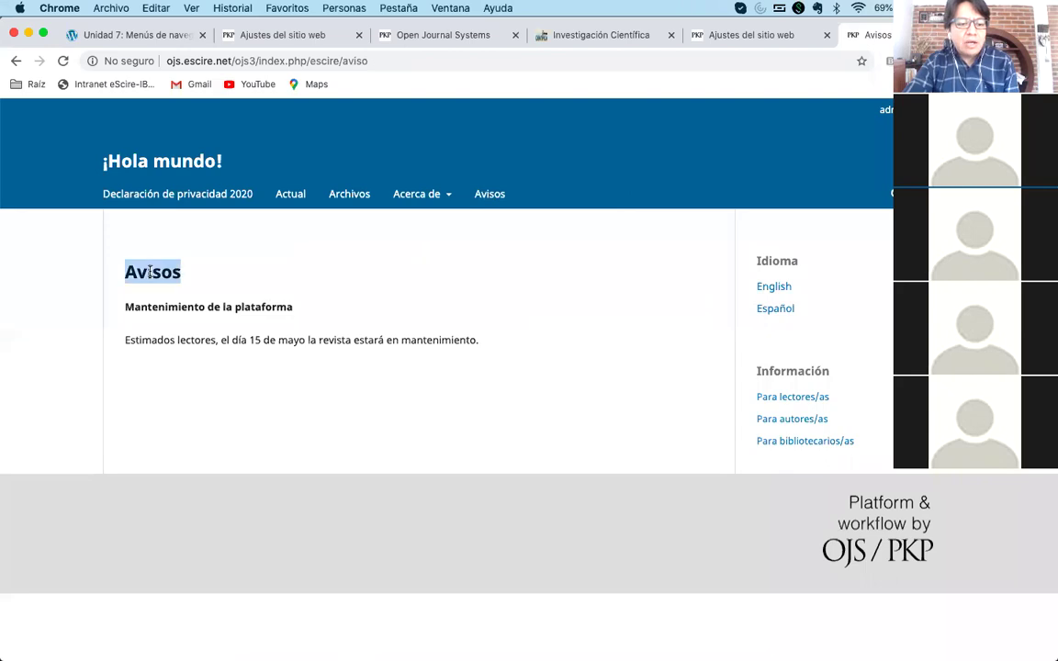
pyautogui.click(367, 60)
pyautogui.click(355, 60)
pyautogui.doubleClick(355, 61)
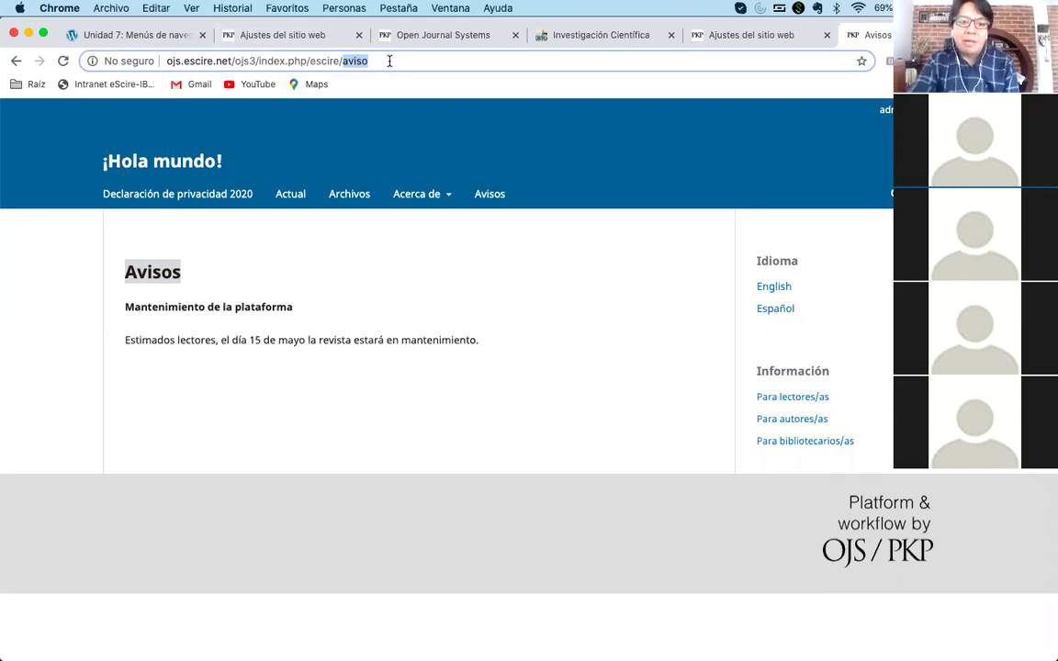
pyautogui.click(264, 275)
pyautogui.tripleClick(165, 307)
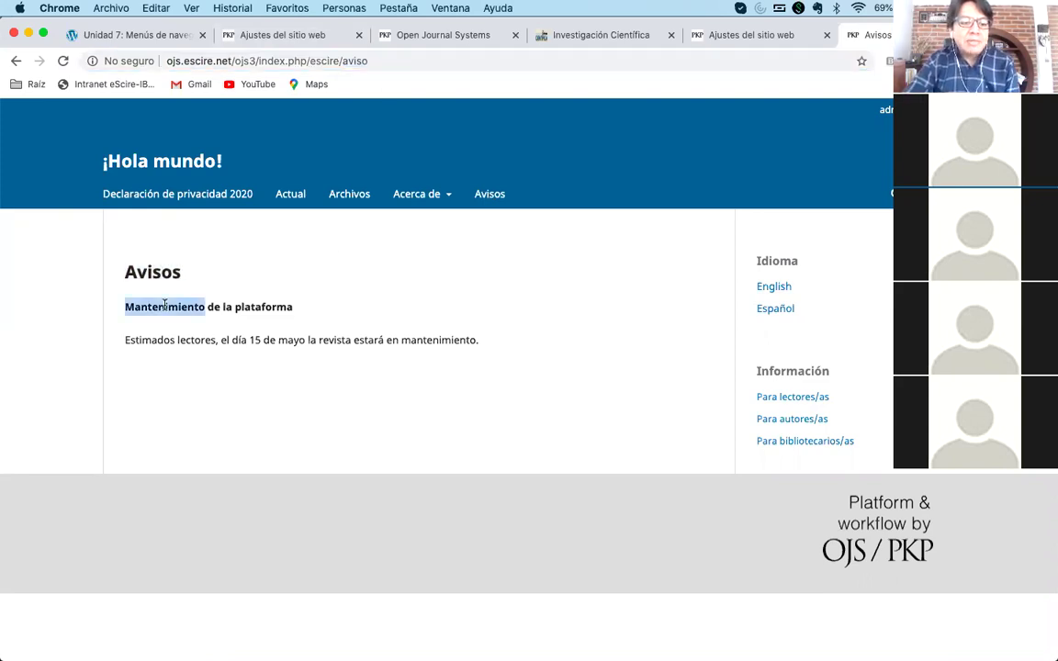
pyautogui.tripleClick(191, 341)
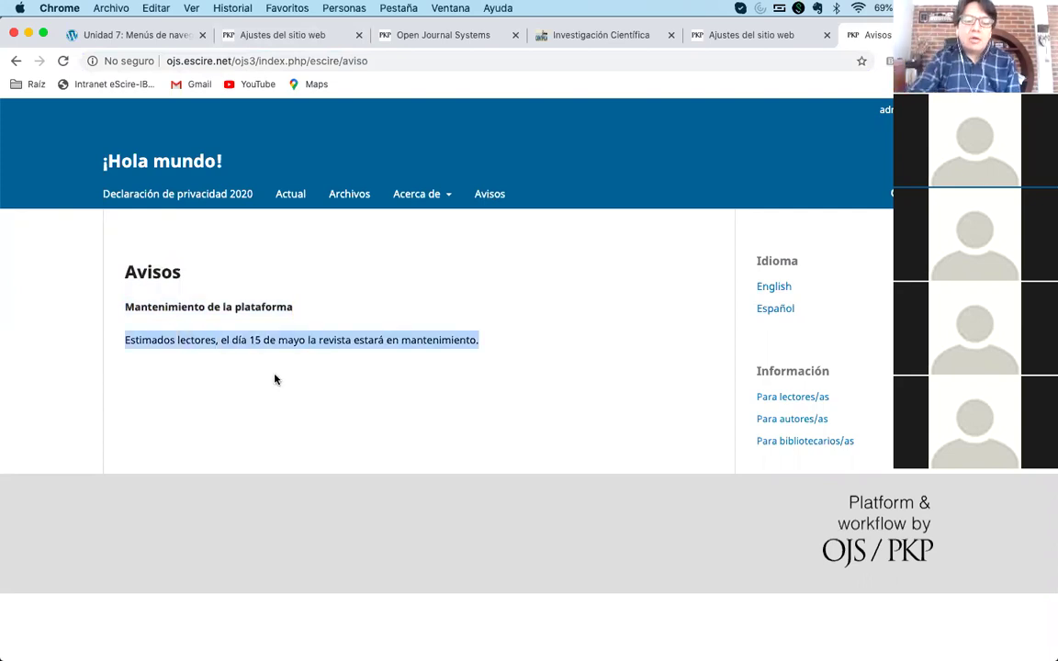
pyautogui.click(551, 262)
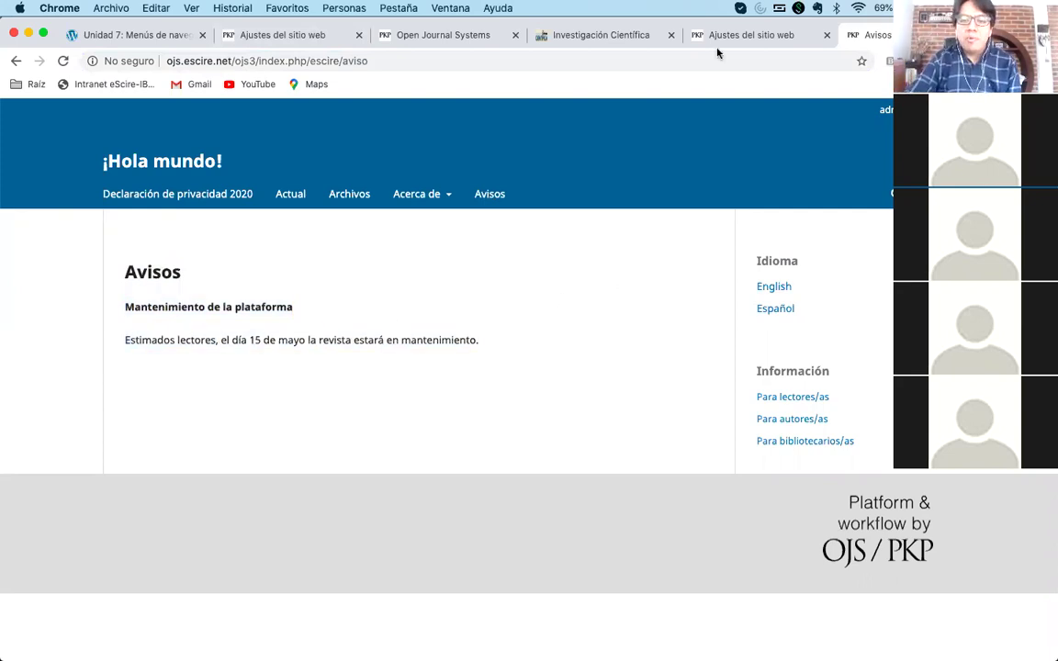
# - Return to the website settings, open the last Avisos navigation item for editing, and set its path to avisos
pyautogui.click(751, 35)
pyautogui.scroll(-5, 314, 382)
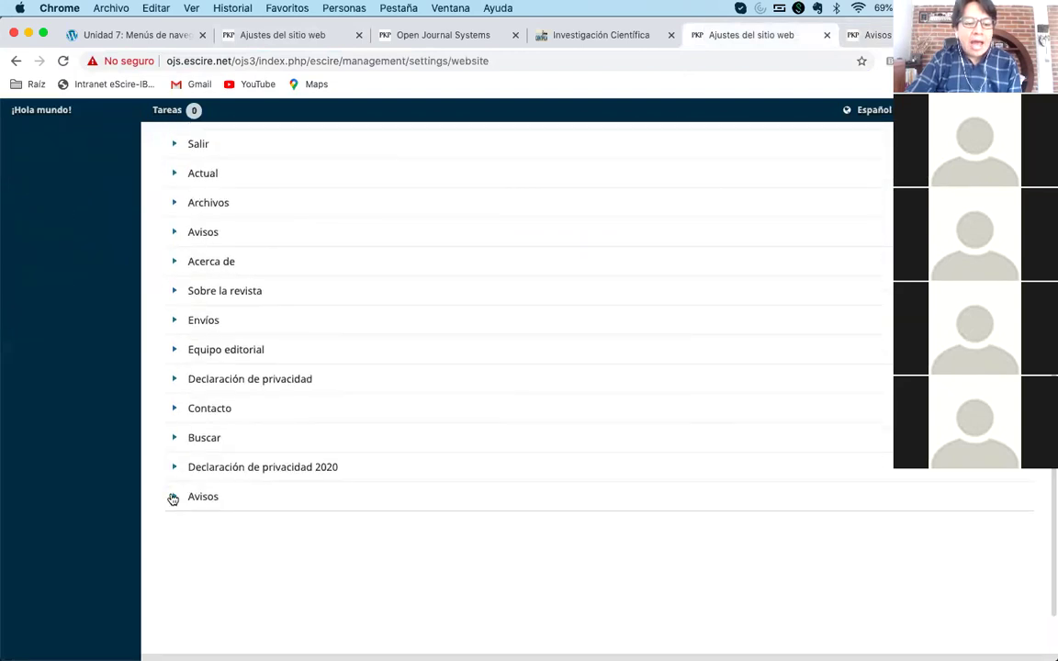
pyautogui.click(174, 496)
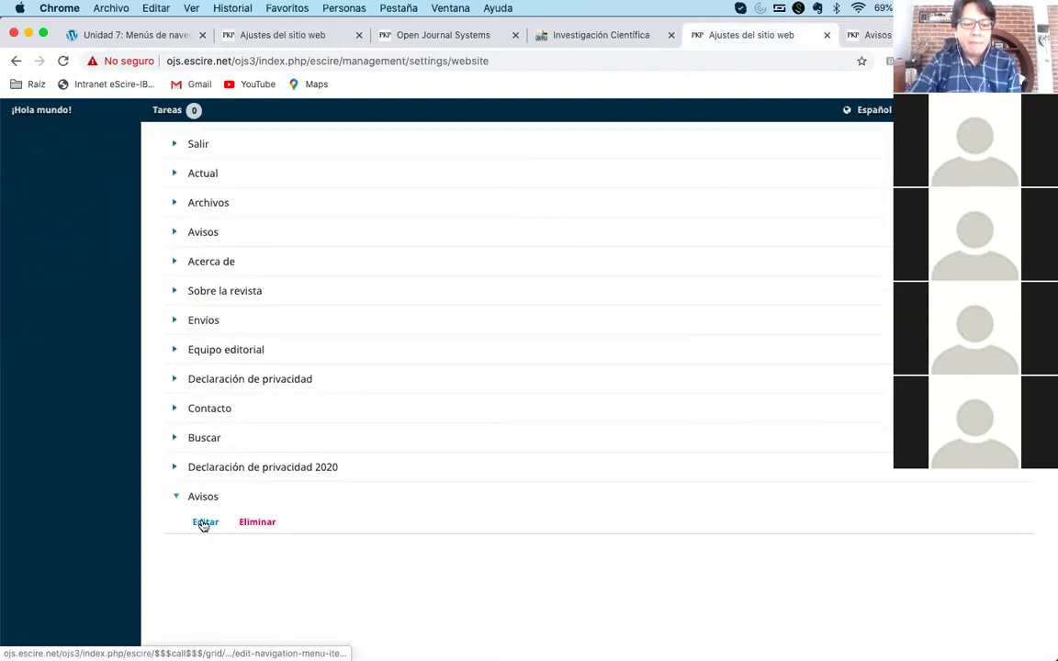
pyautogui.click(204, 523)
pyautogui.click(372, 343)
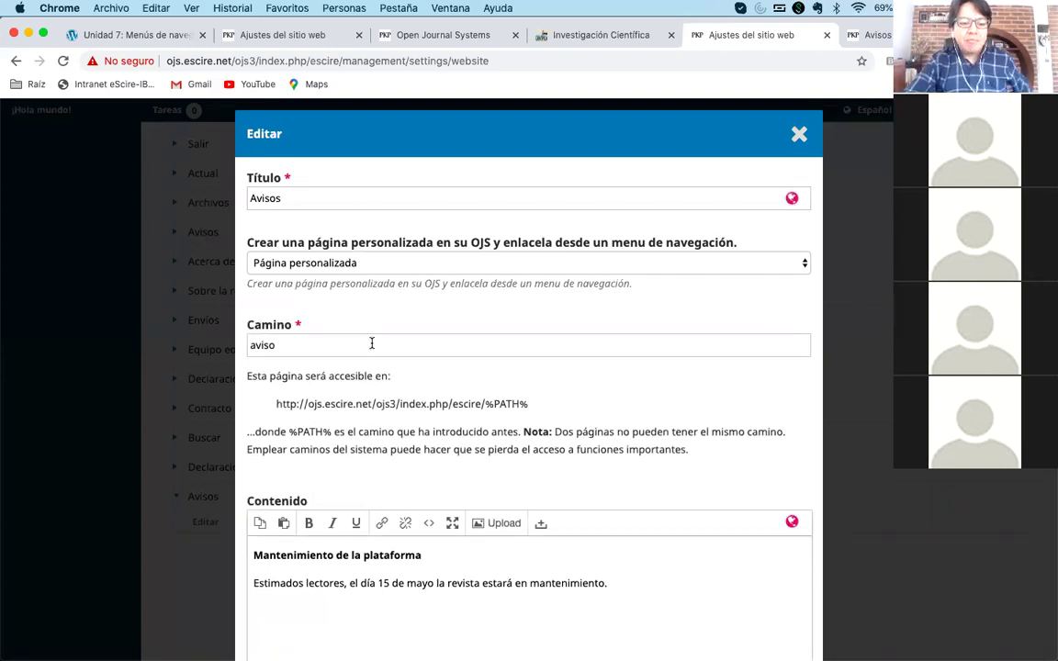
pyautogui.write('s')
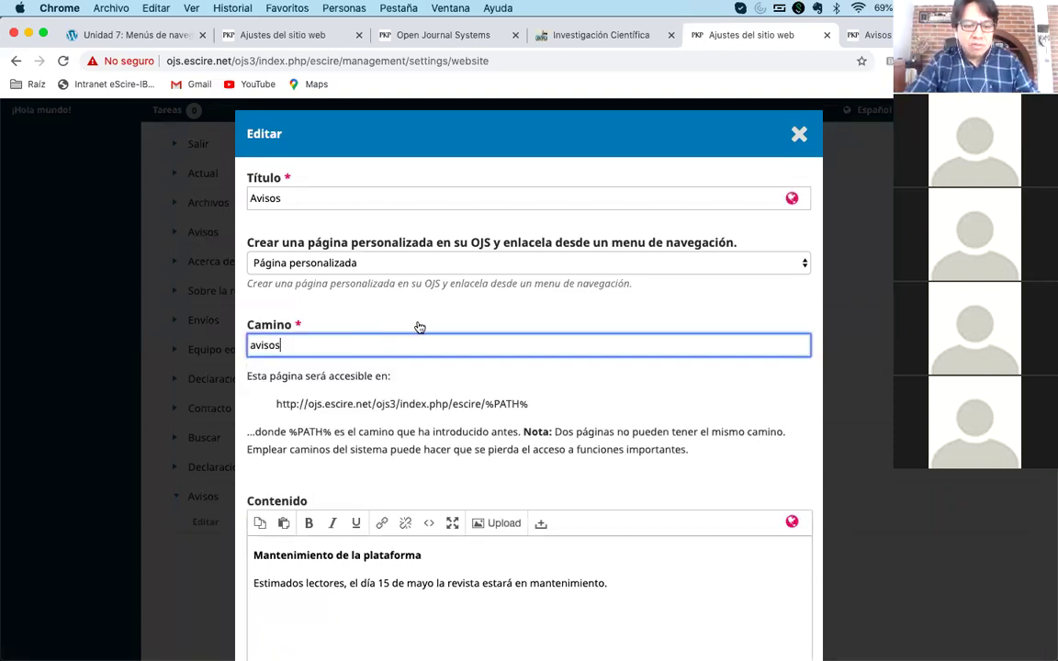
# - Add the bold heading "Publicacón contínua" below the maintenance paragraph in the page content
pyautogui.scroll(-3, 488, 413)
pyautogui.click(628, 444)
pyautogui.press('Return')
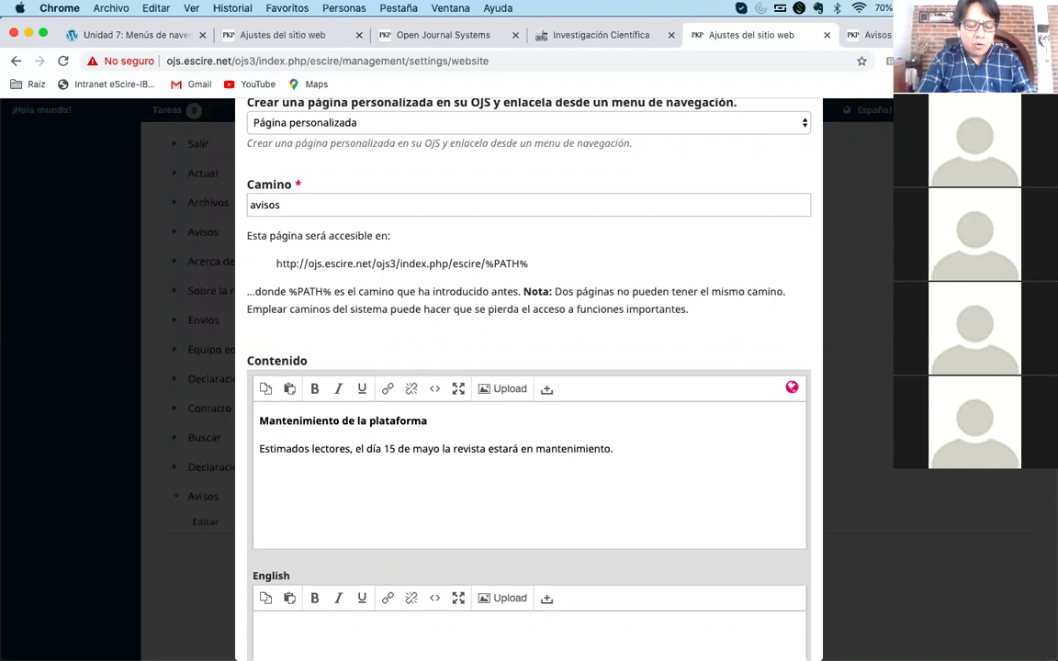
pyautogui.write('Publica')
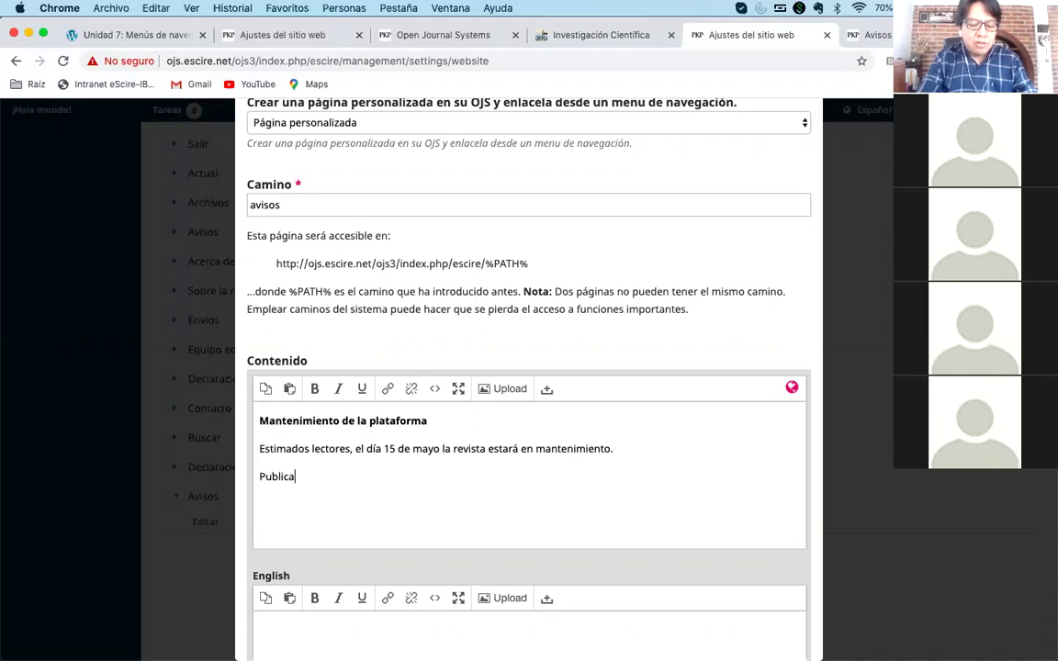
pyautogui.write('cón contínua')
pyautogui.click(259, 477)
pyautogui.moveTo(259, 477); pyautogui.dragTo(364, 477)
pyautogui.click(314, 388)
# - Start a new paragraph below the heading with "A partir de" and remove its bold formatting
pyautogui.click(412, 493)
pyautogui.press('Return')
pyautogui.write('A pa')
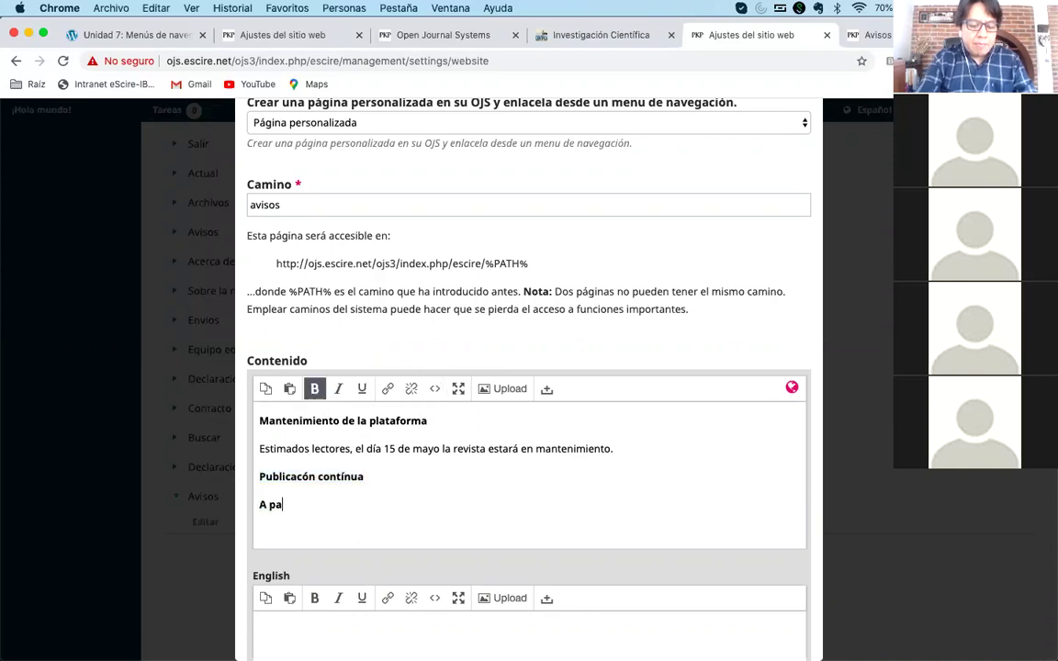
pyautogui.write('rtir de')
pyautogui.moveTo(259, 504); pyautogui.dragTo(315, 504)
pyautogui.click(314, 389)
pyautogui.click(378, 504)
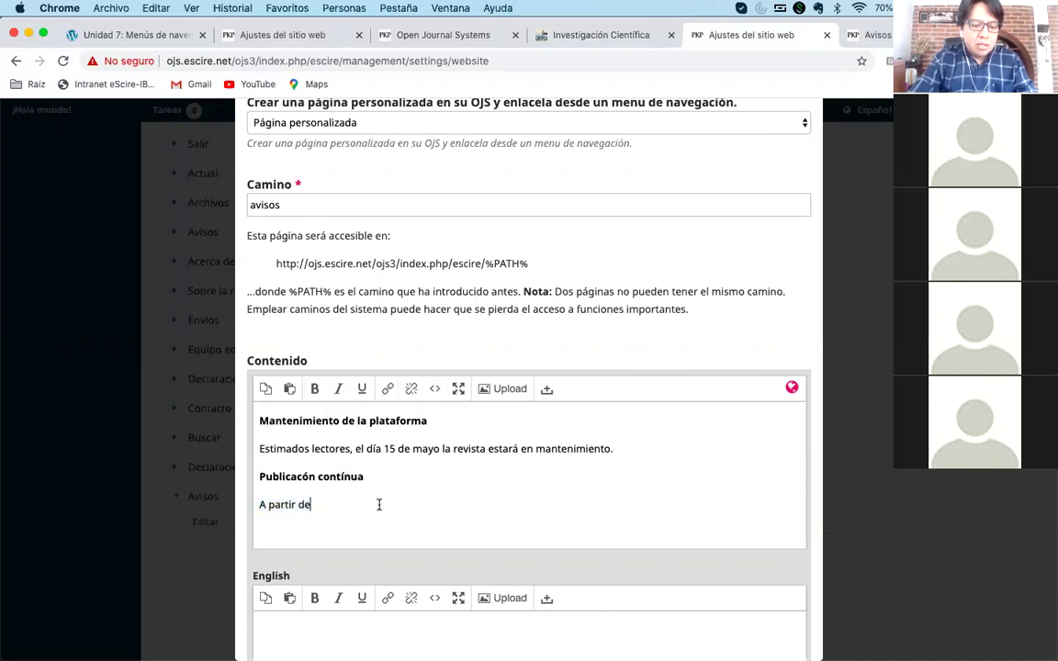
# - Complete the paragraph as "A partir del año 2021, esta revista pasará a publicación contínua" and save the Avisos item
pyautogui.write('l año 2')
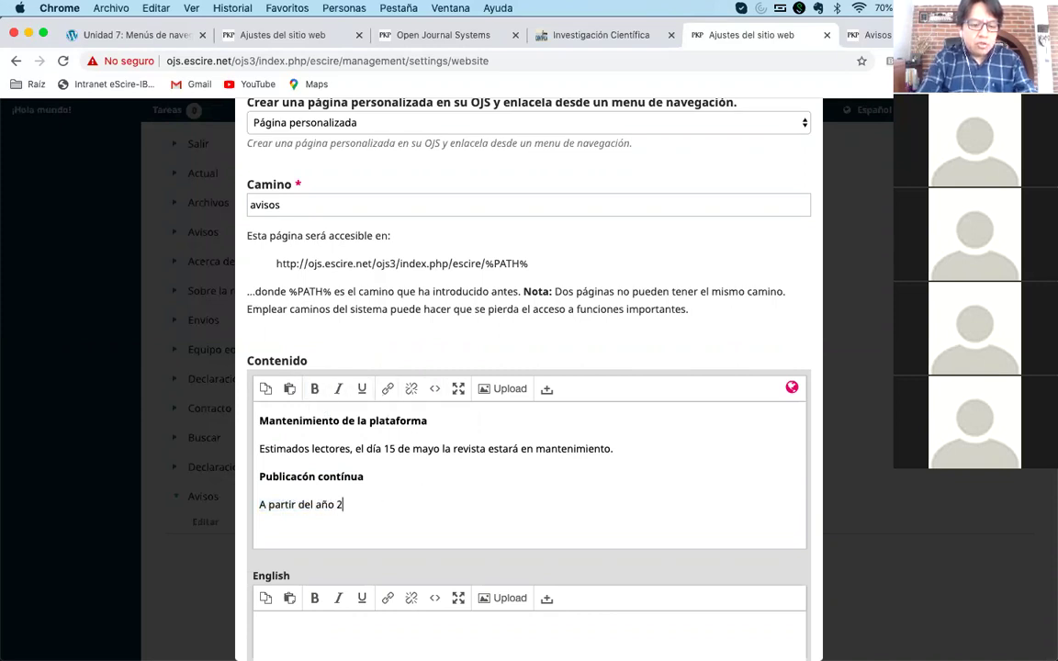
pyautogui.write('021, esta revi')
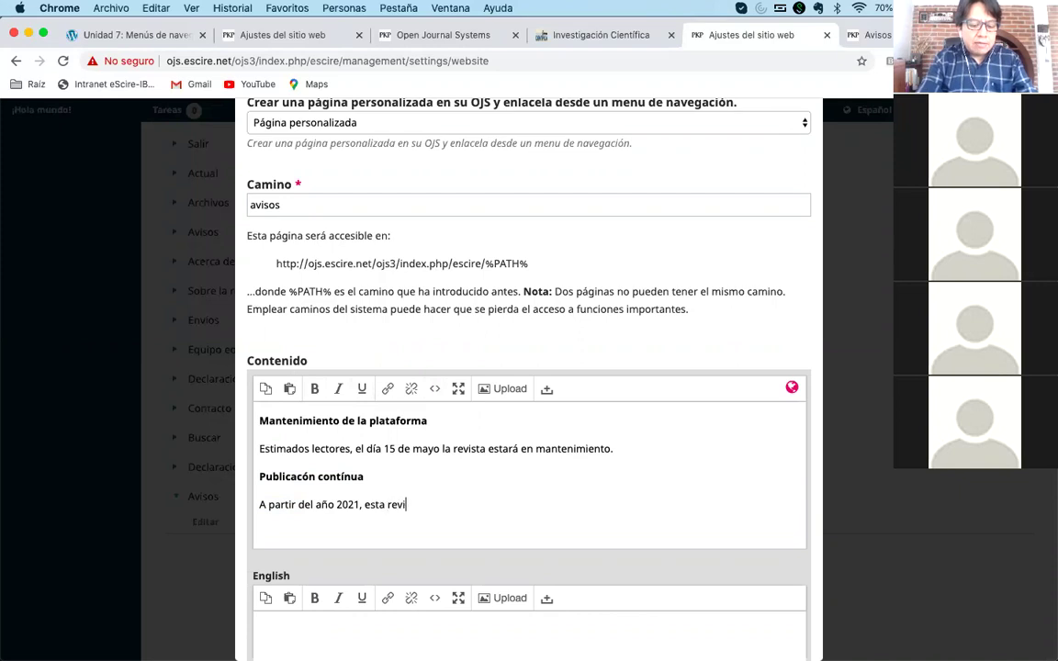
pyautogui.write('sta pasará a p')
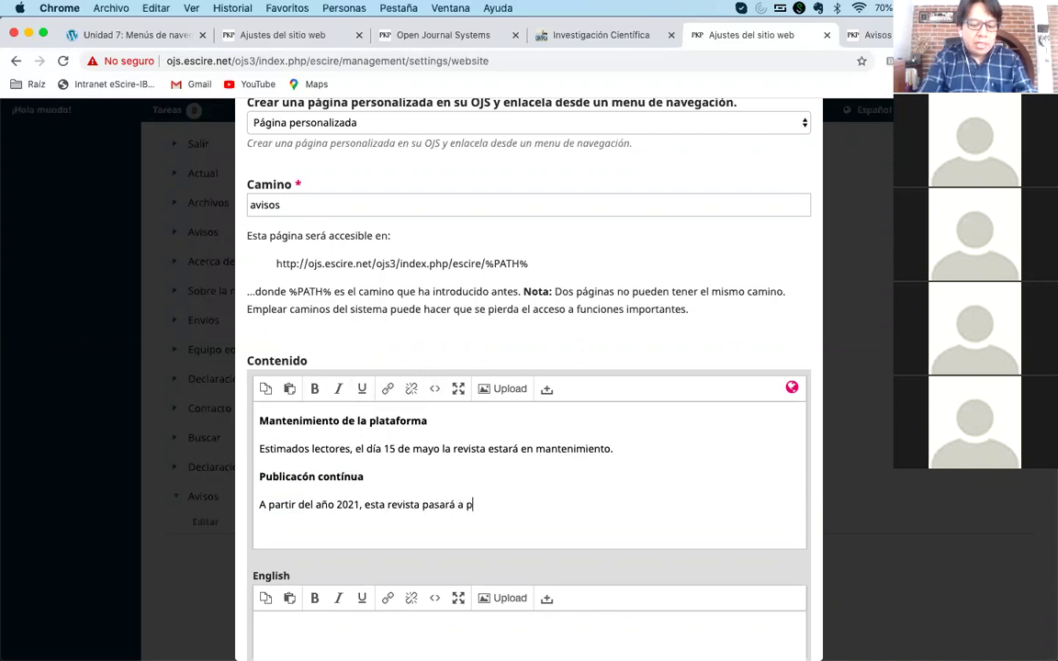
pyautogui.write('ublicación co')
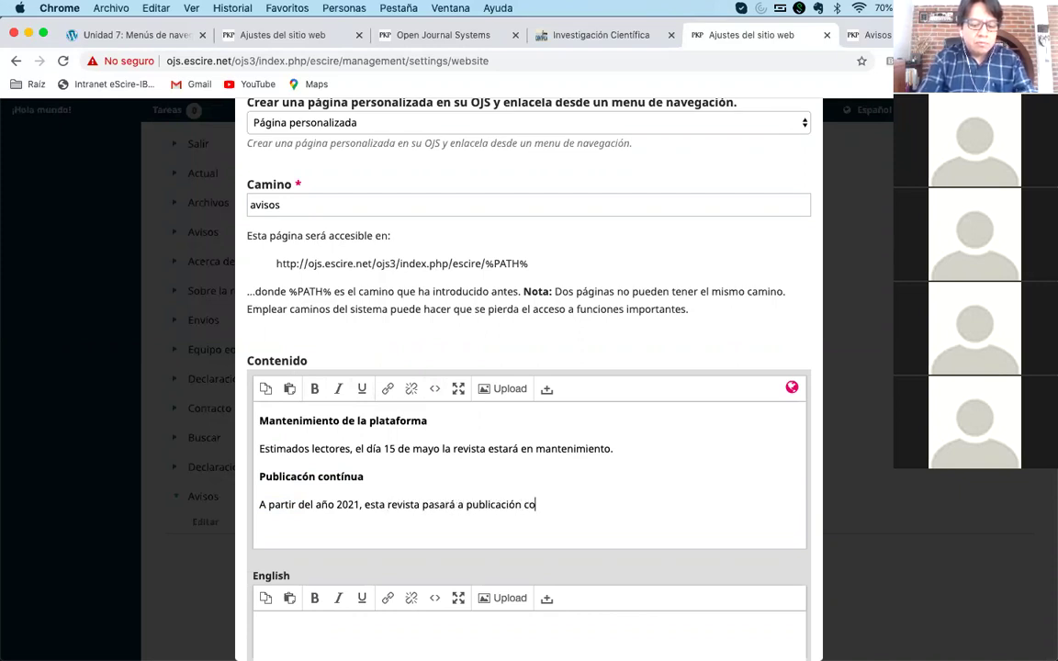
pyautogui.write('ntínua')
pyautogui.click(476, 298)
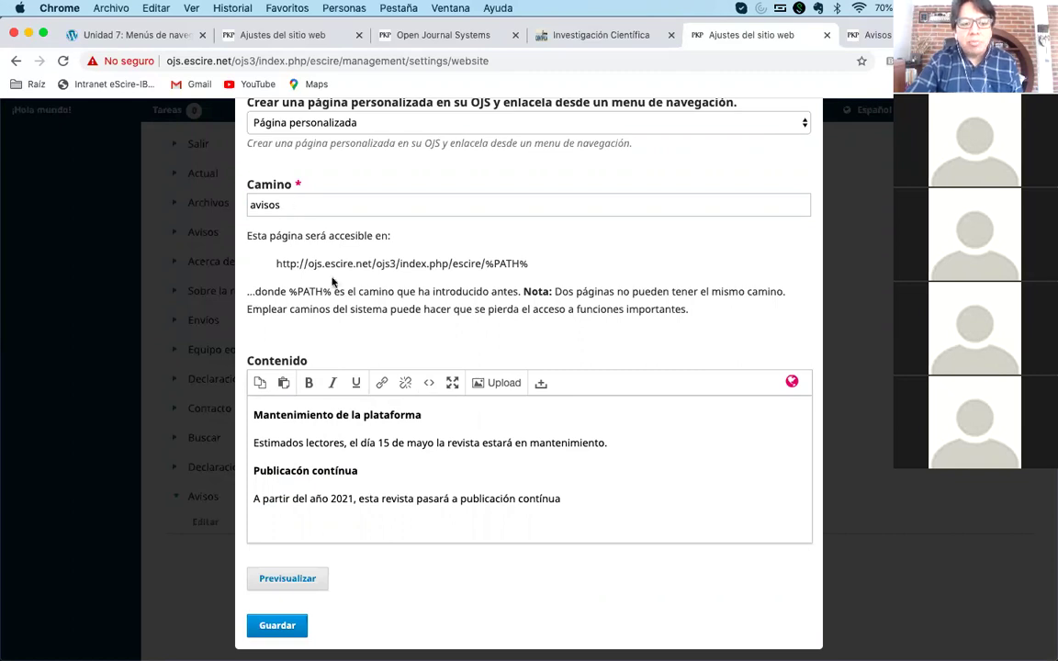
pyautogui.click(276, 625)
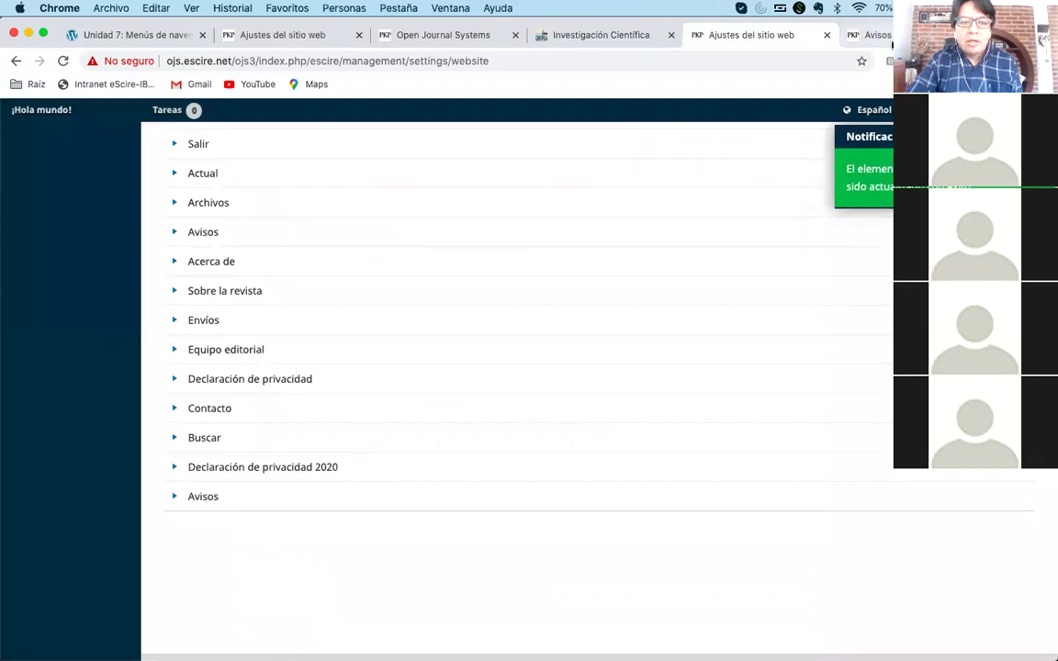
# - Switch to the public Avisos page and load its former address ending in aviso again
pyautogui.click(877, 35)
pyautogui.click(481, 63)
pyautogui.click(481, 63)
pyautogui.press('BackSpace')
pyautogui.press('Return')
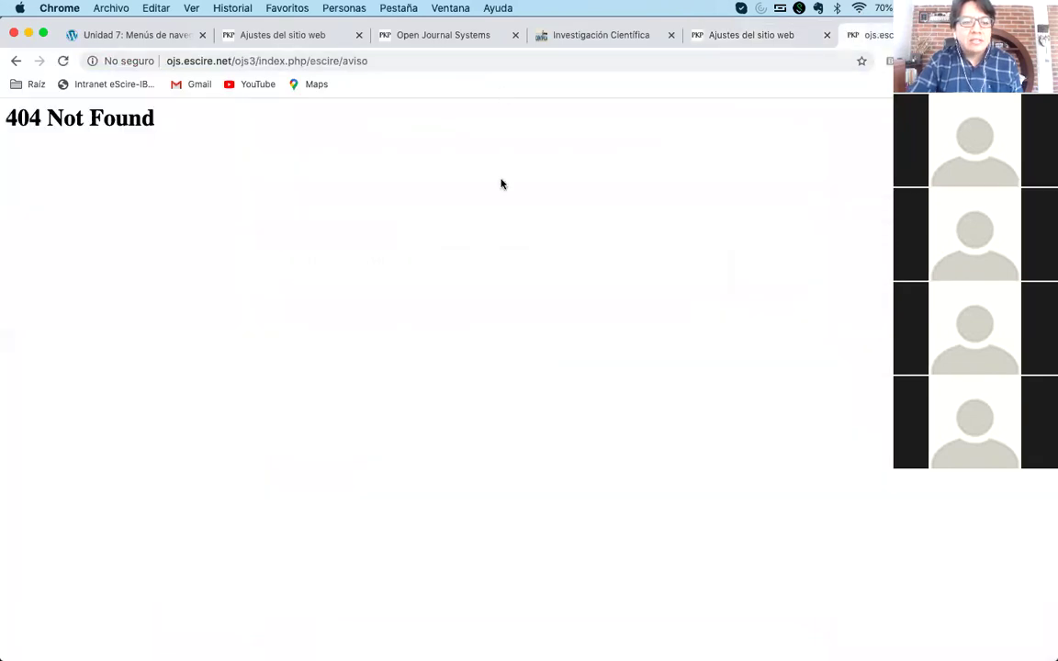
# - Correct the end of the public page's address to avisos and load it
pyautogui.click(390, 62)
pyautogui.click(431, 62)
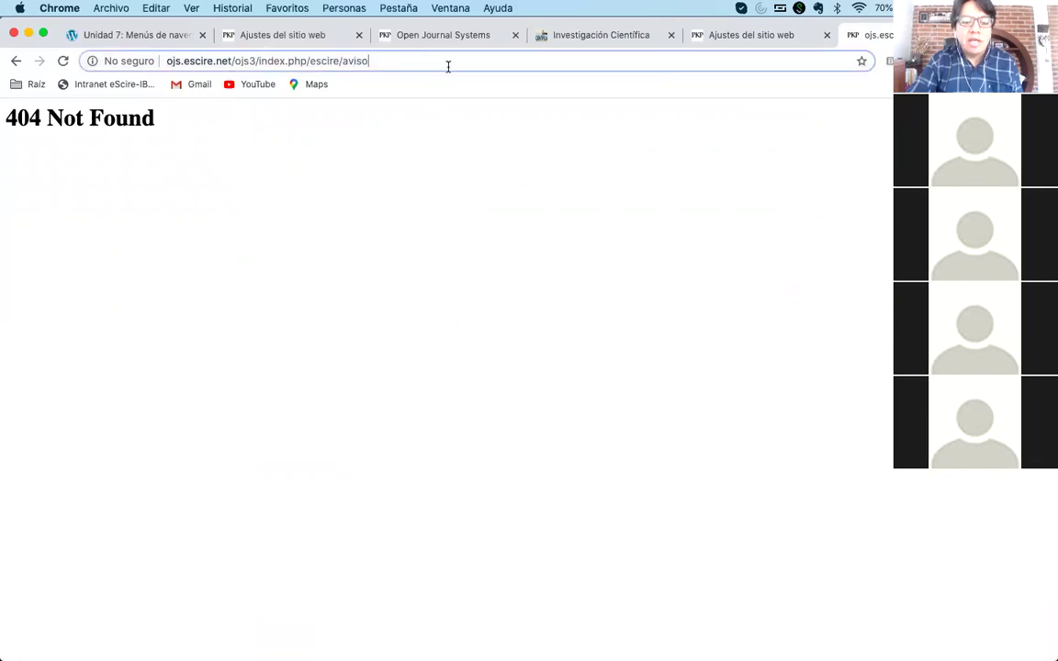
pyautogui.write('s')
pyautogui.press('Return')
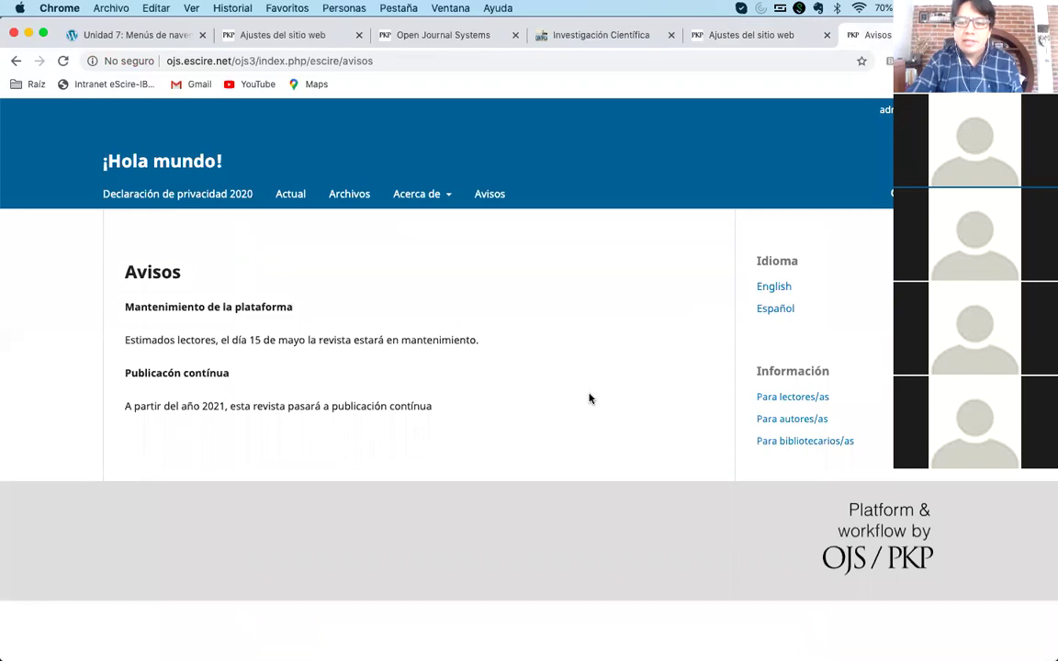
# - Check both headings on the public Avisos page, go to the journal's home page, and reopen Avisos from its navigation menu
pyautogui.tripleClick(191, 310)
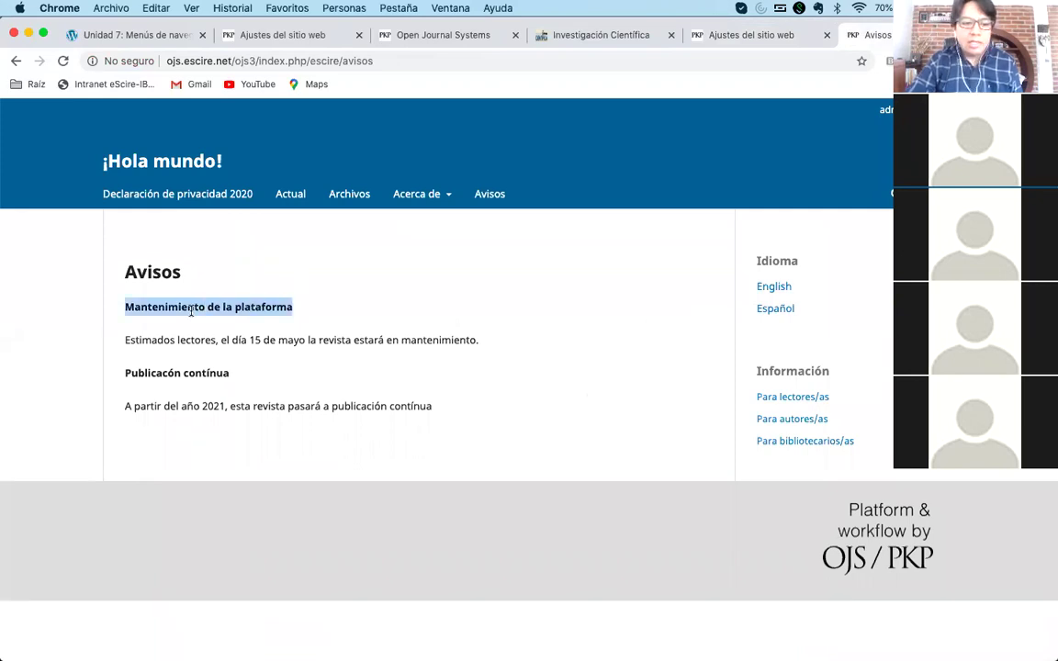
pyautogui.click(191, 311)
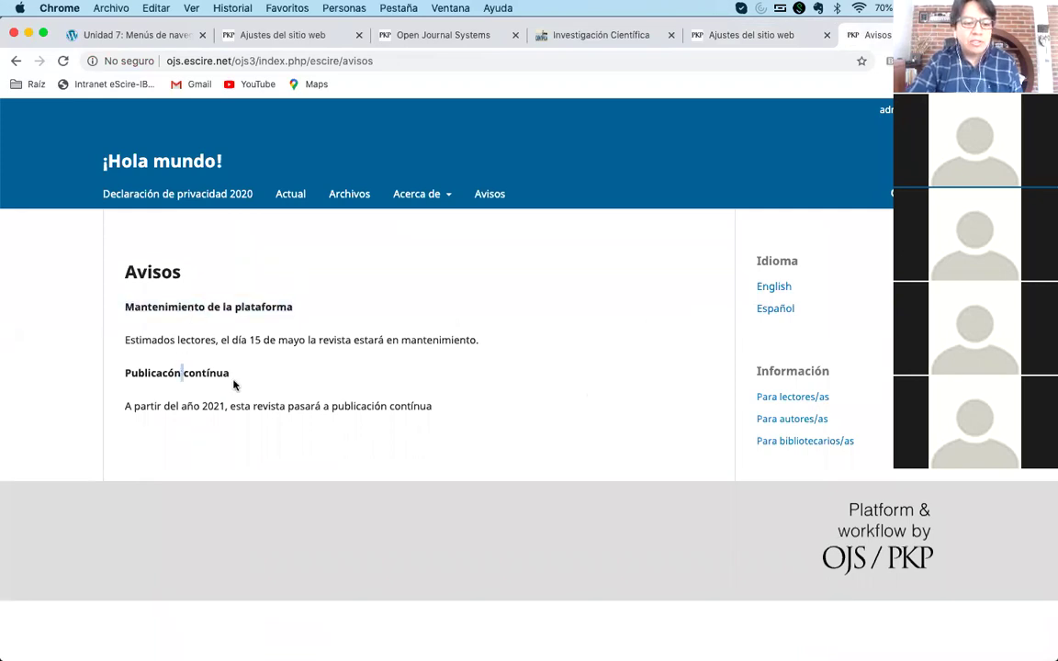
pyautogui.click(150, 158)
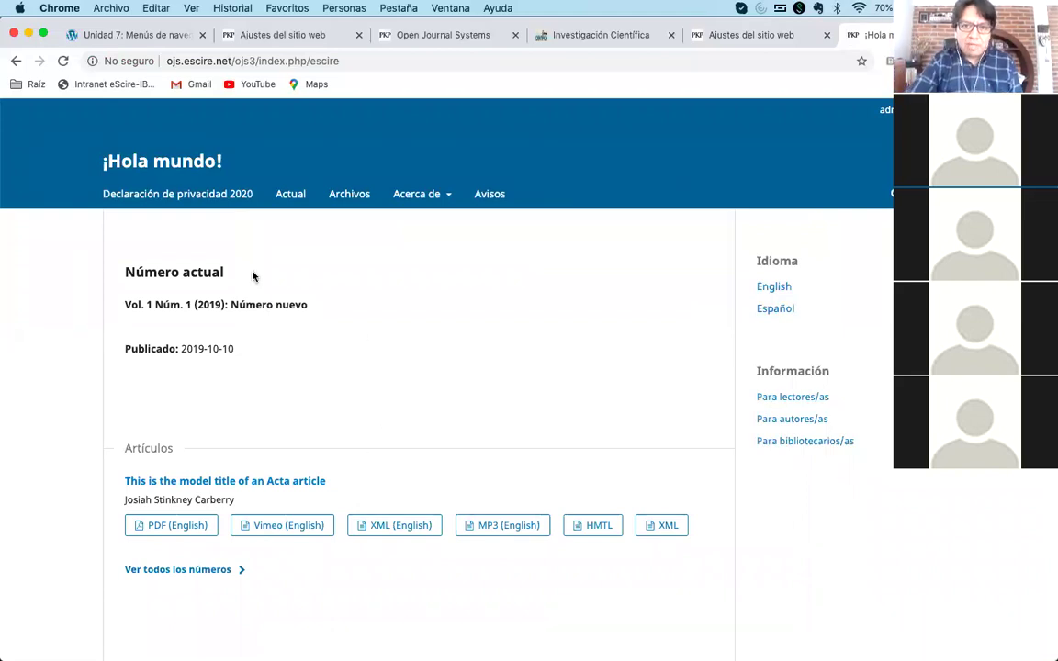
pyautogui.click(496, 197)
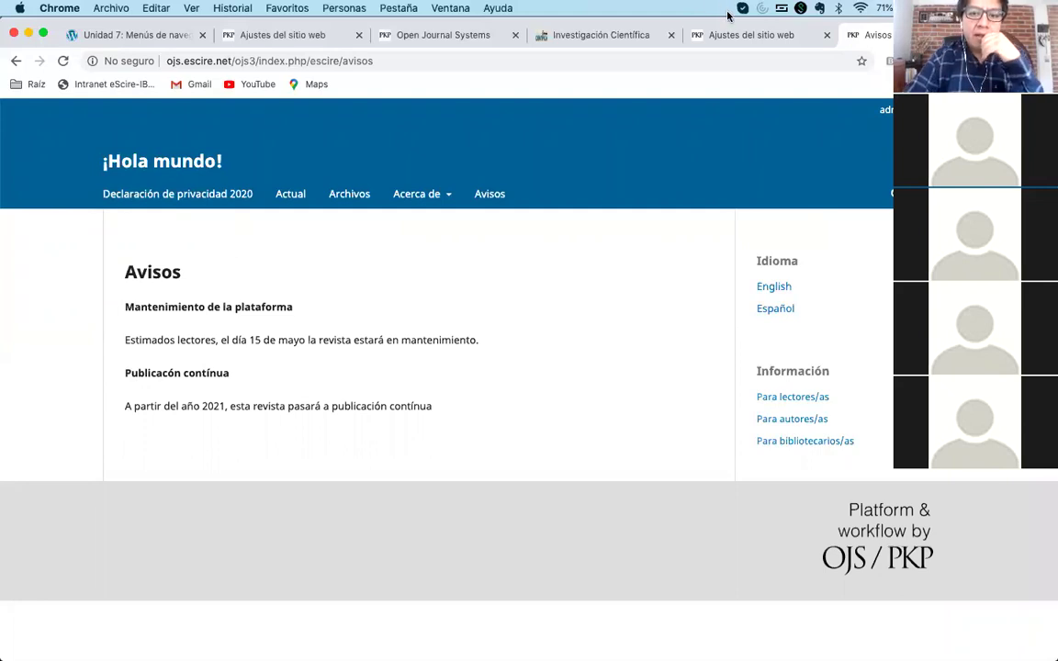
# - Review the assigned and unassigned items of the Primary Navigation Menu in the settings, close it without saving, and return to the public page
pyautogui.click(735, 38)
pyautogui.scroll(5, 368, 297)
pyautogui.click(173, 333)
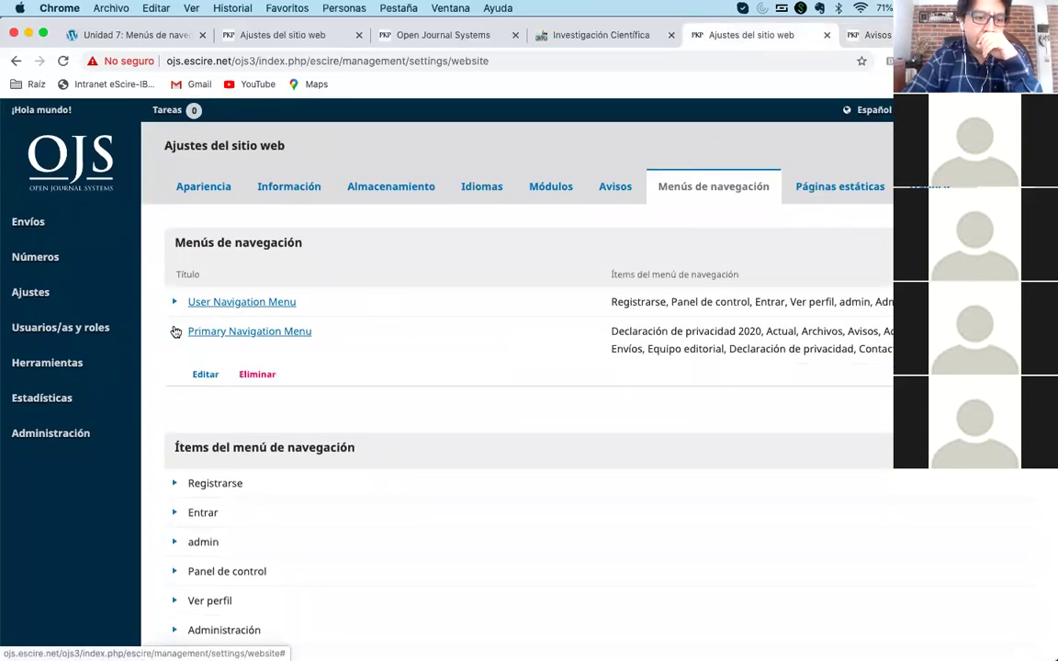
pyautogui.click(204, 376)
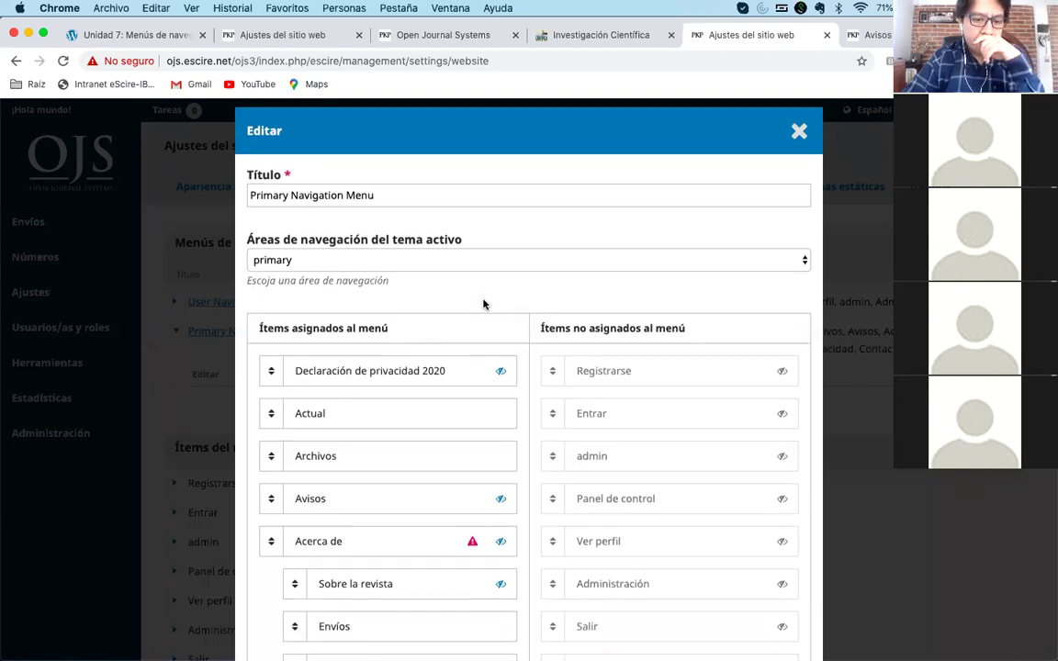
pyautogui.scroll(-5, 484, 303)
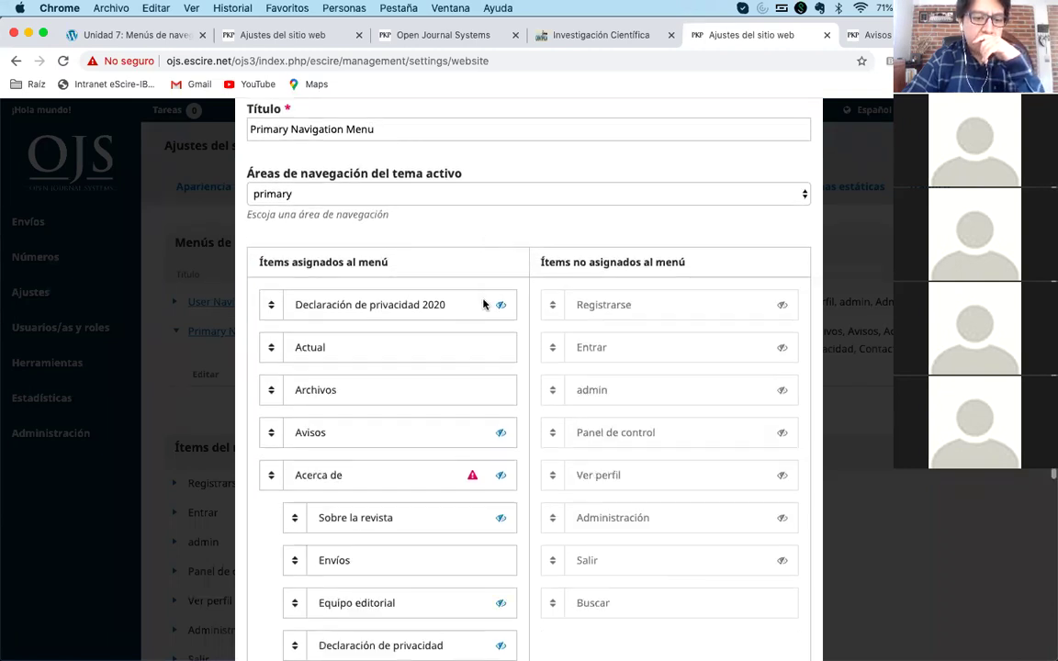
pyautogui.scroll(5, 503, 332)
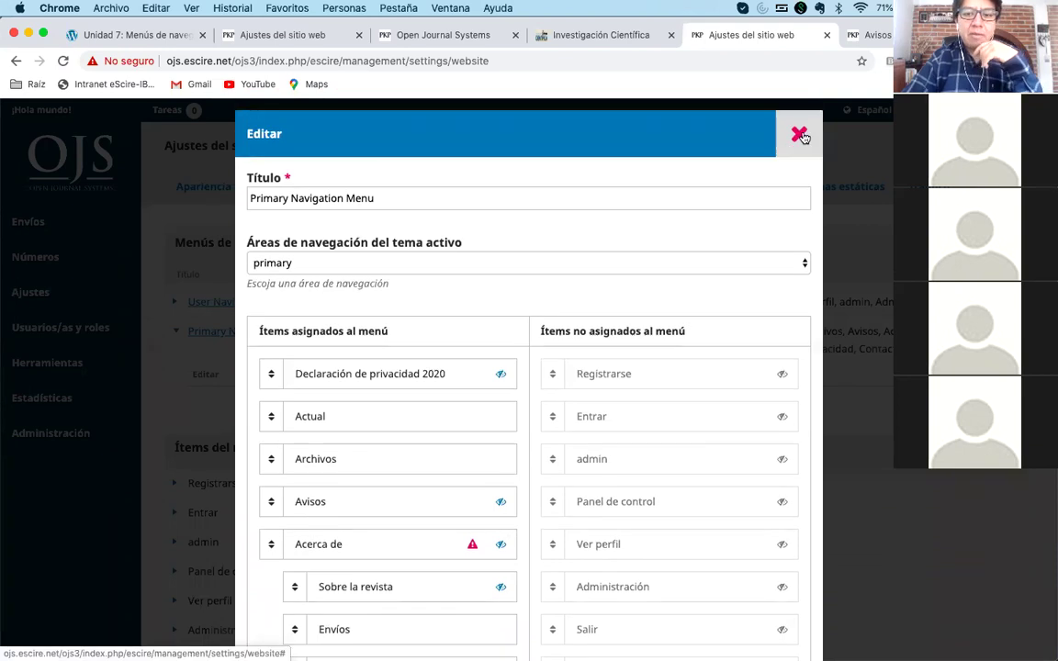
pyautogui.click(797, 135)
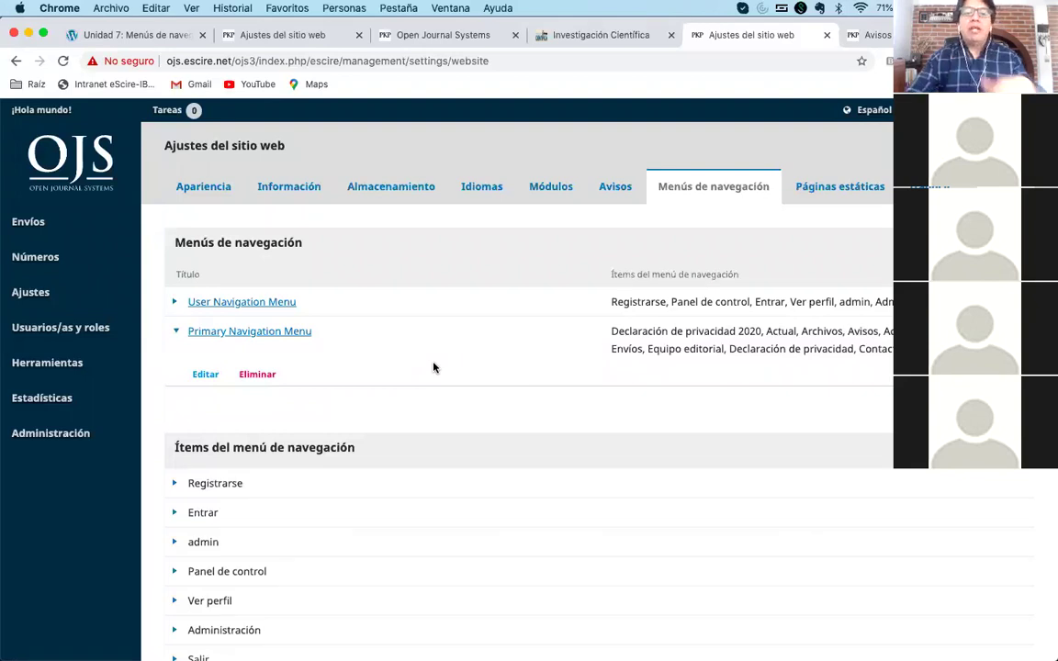
pyautogui.hotkey('ctrl', 'Tab')
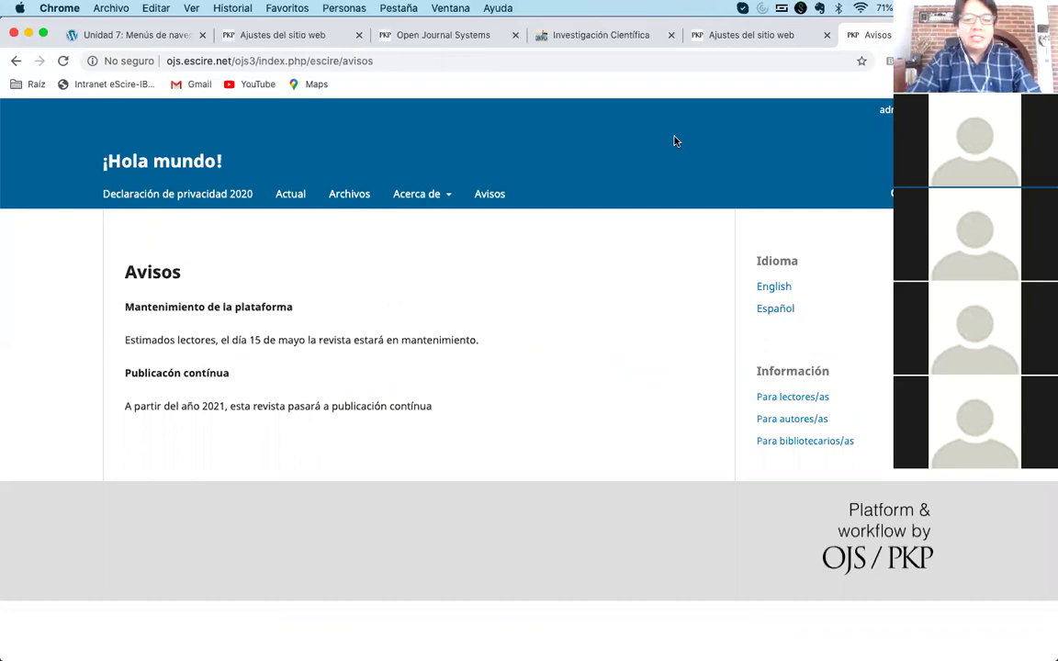
# - Rename the Archivos navigation item in the website settings to "Números anteriores" and save it
pyautogui.click(739, 39)
pyautogui.scroll(-5, 388, 328)
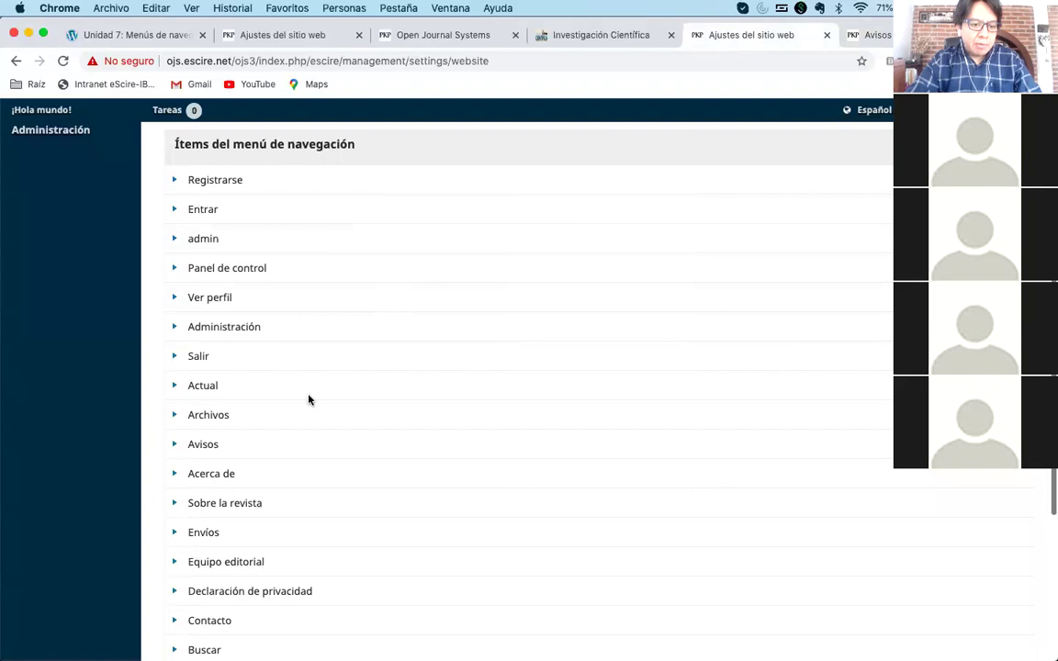
pyautogui.click(174, 378)
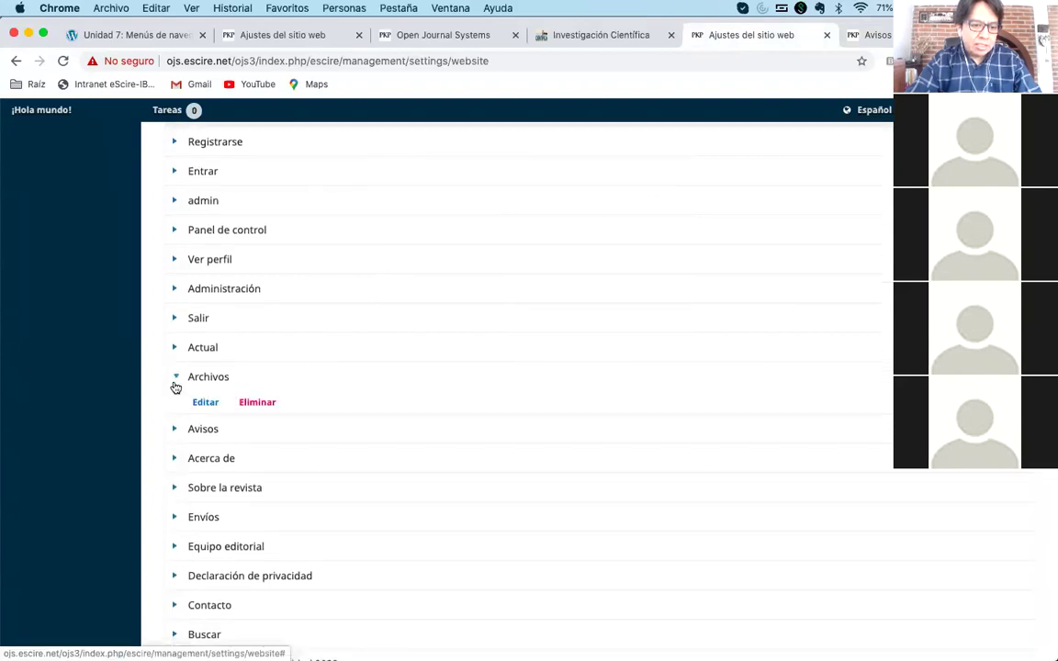
pyautogui.click(200, 403)
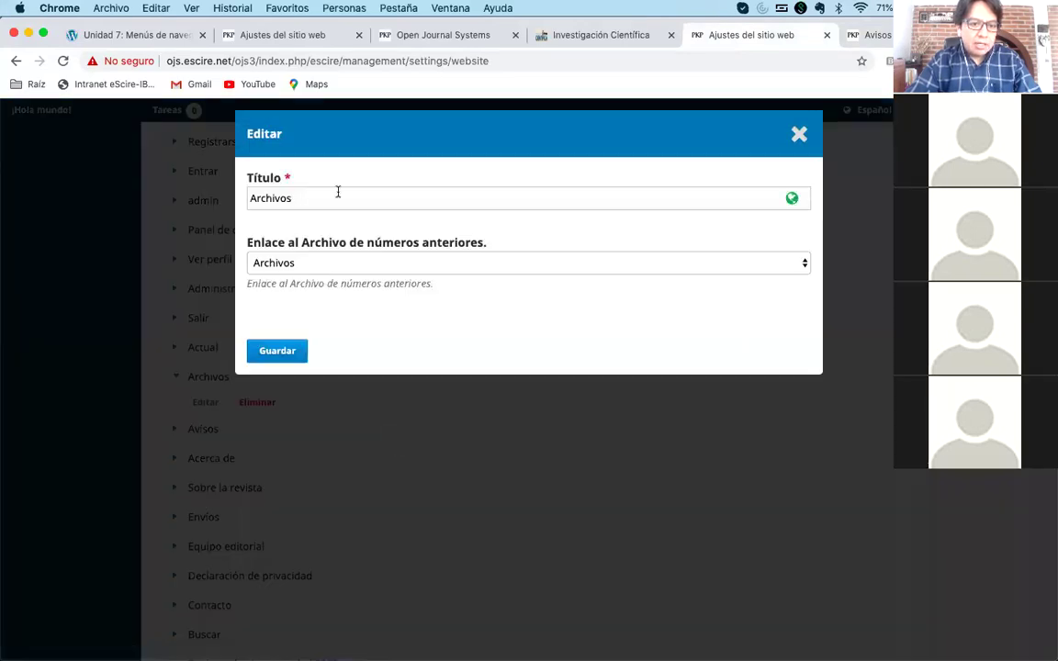
pyautogui.click(365, 194)
pyautogui.press('super+a')
pyautogui.write('Número')
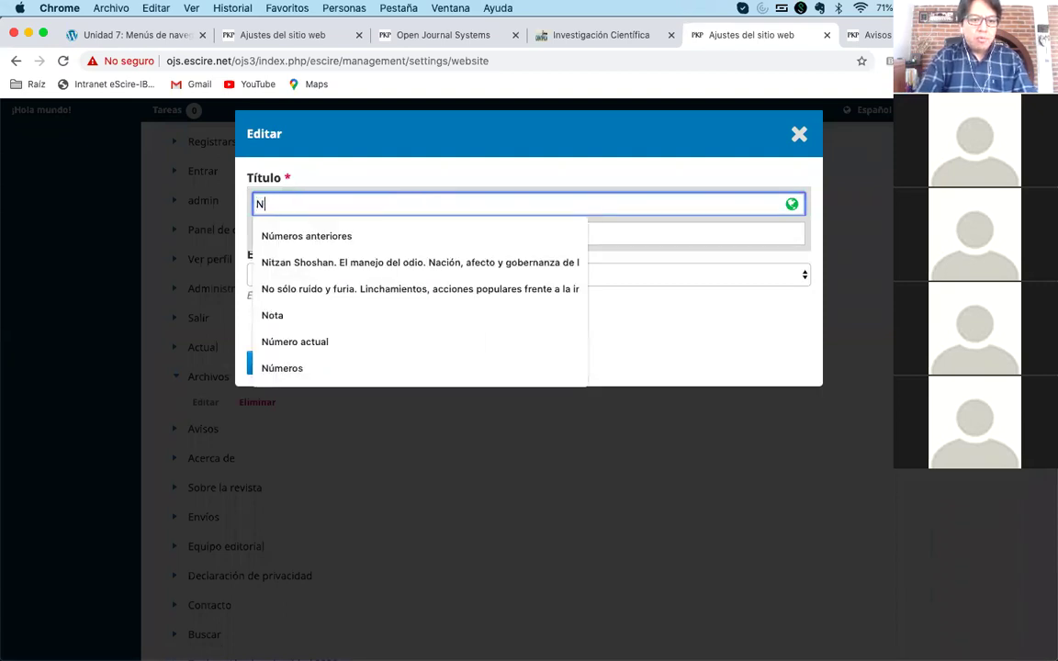
pyautogui.click(368, 236)
pyautogui.click(276, 365)
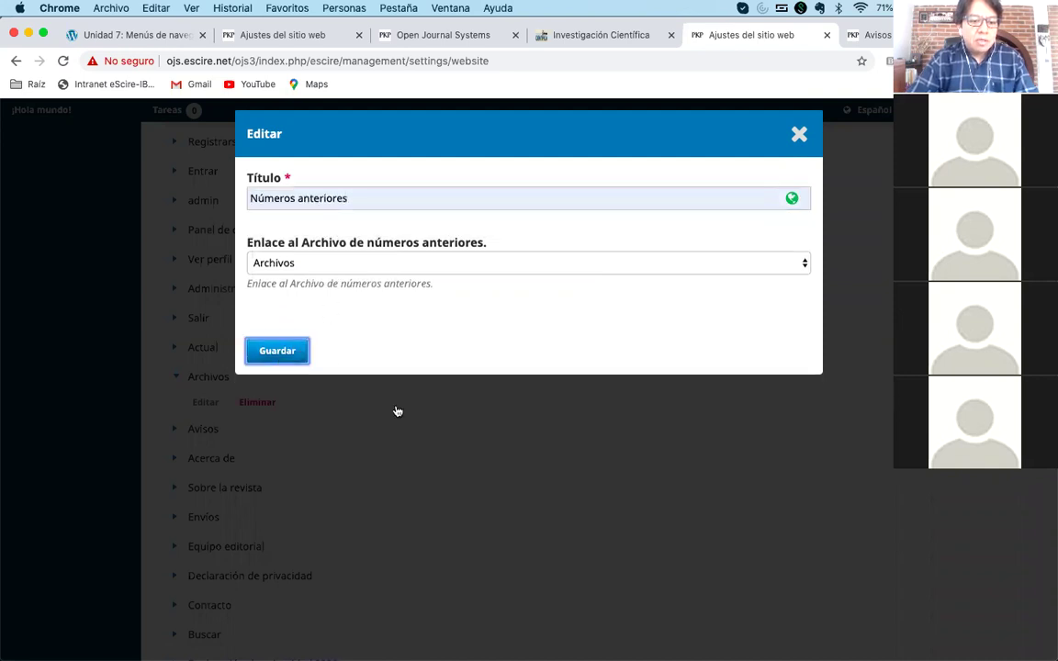
pyautogui.click(276, 354)
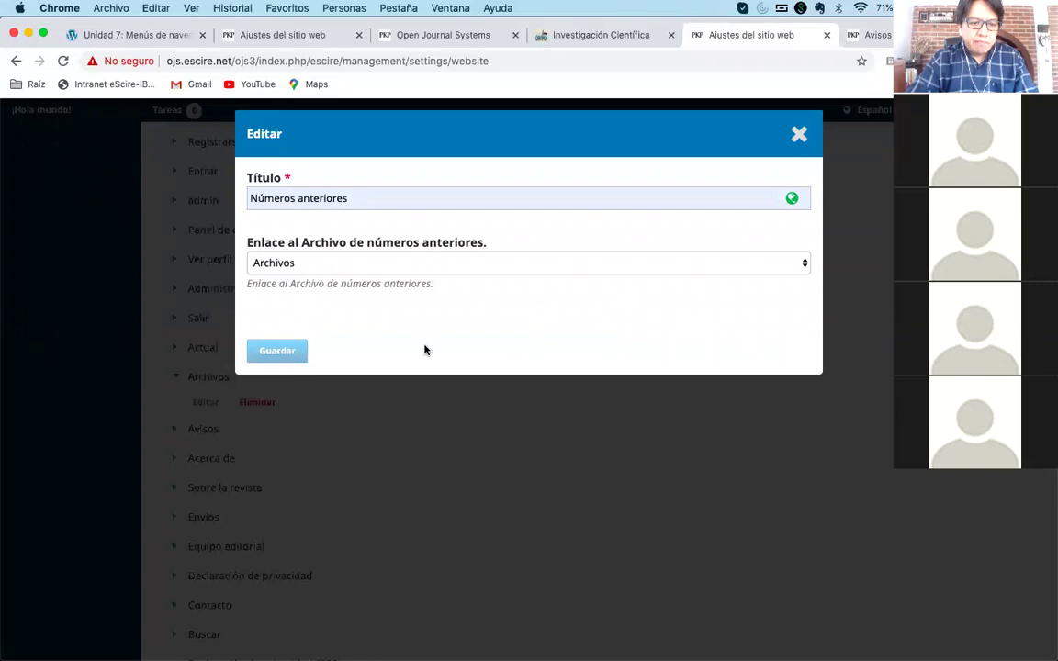
# - Reload the public Avisos page to check the renamed item in the navigation menu
pyautogui.click(873, 34)
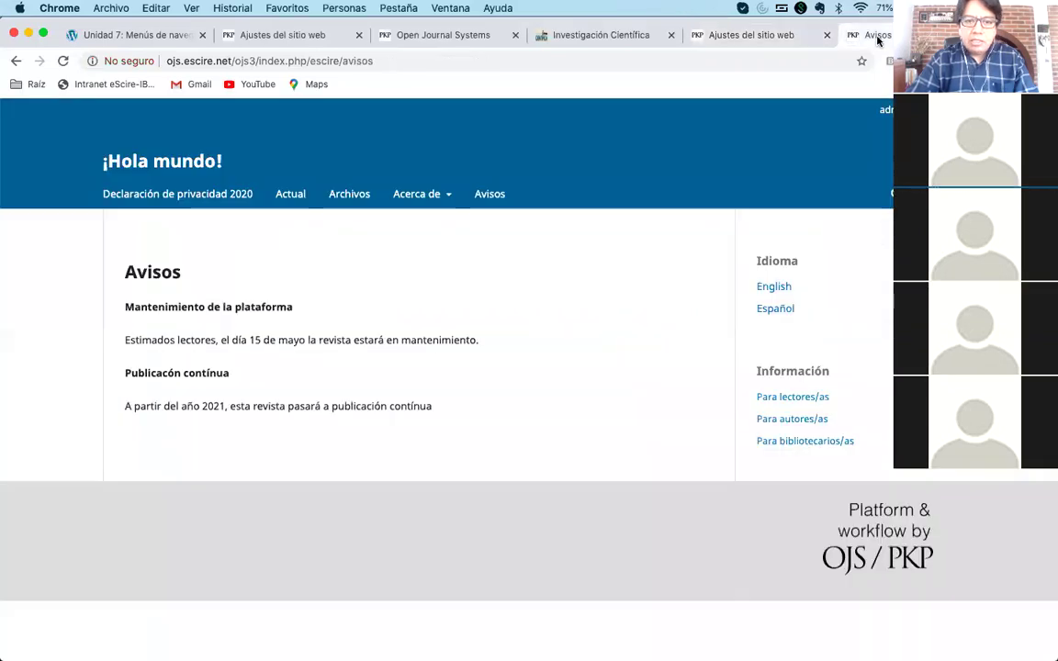
pyautogui.click(63, 60)
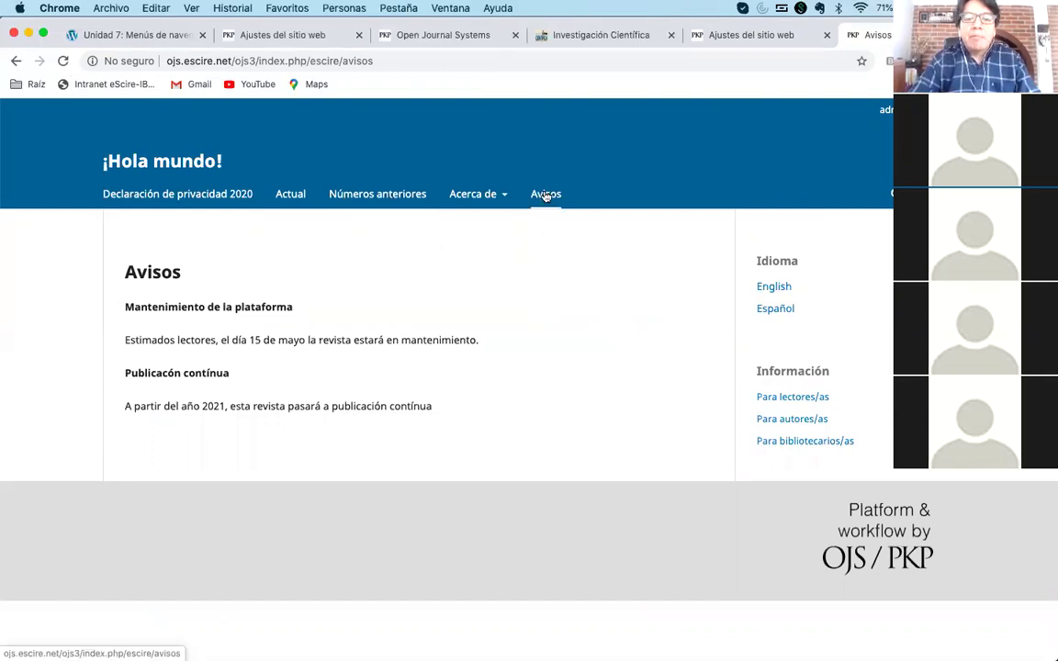
# - Add a navigation menu item in the website settings with the title "Abril" and the type Página personalizada
pyautogui.moveTo(498, 204)
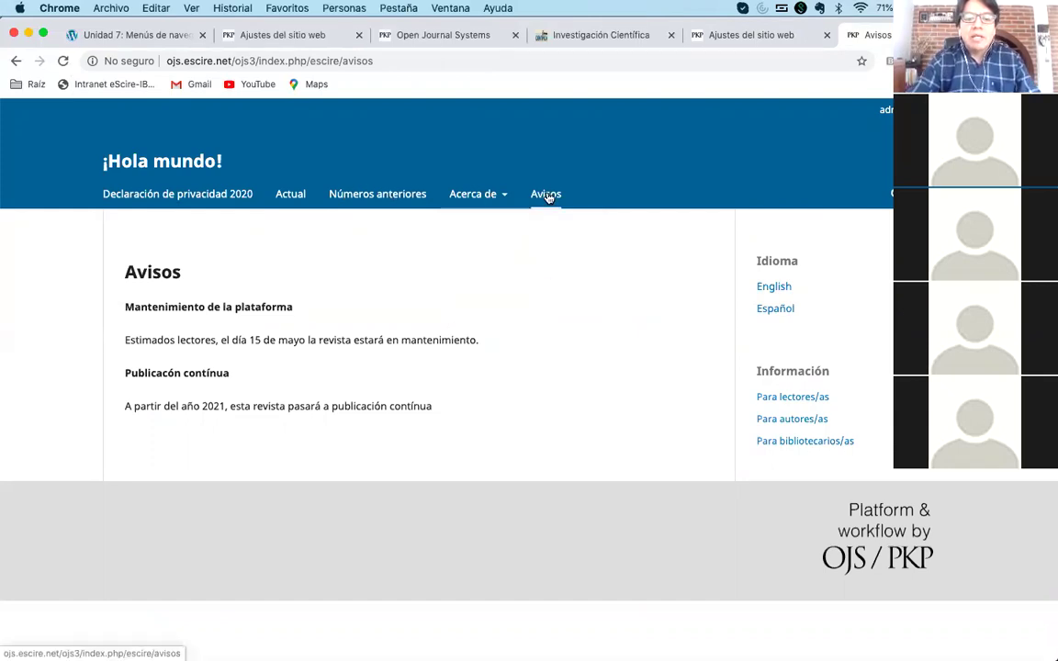
pyautogui.click(742, 44)
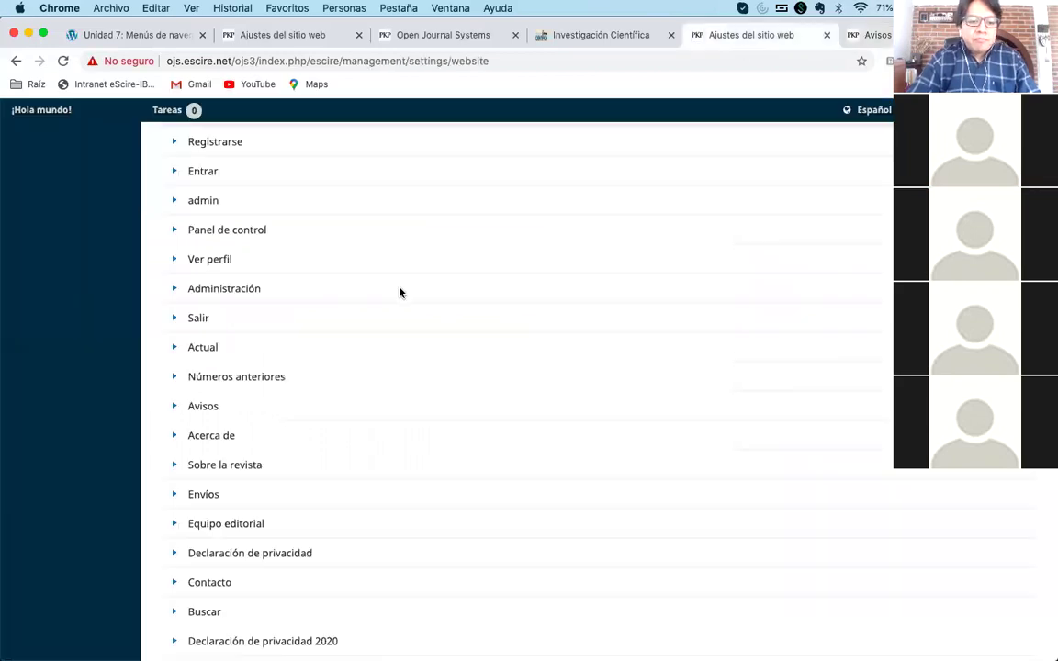
pyautogui.scroll(-3, 282, 432)
pyautogui.scroll(7, 533, 432)
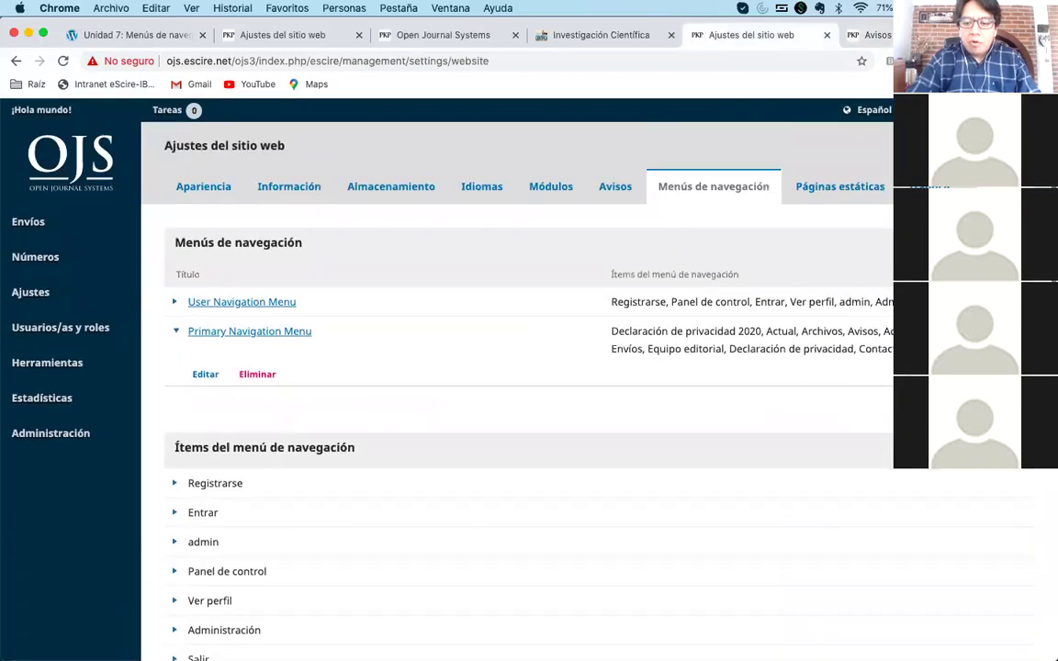
pyautogui.click(996, 447)
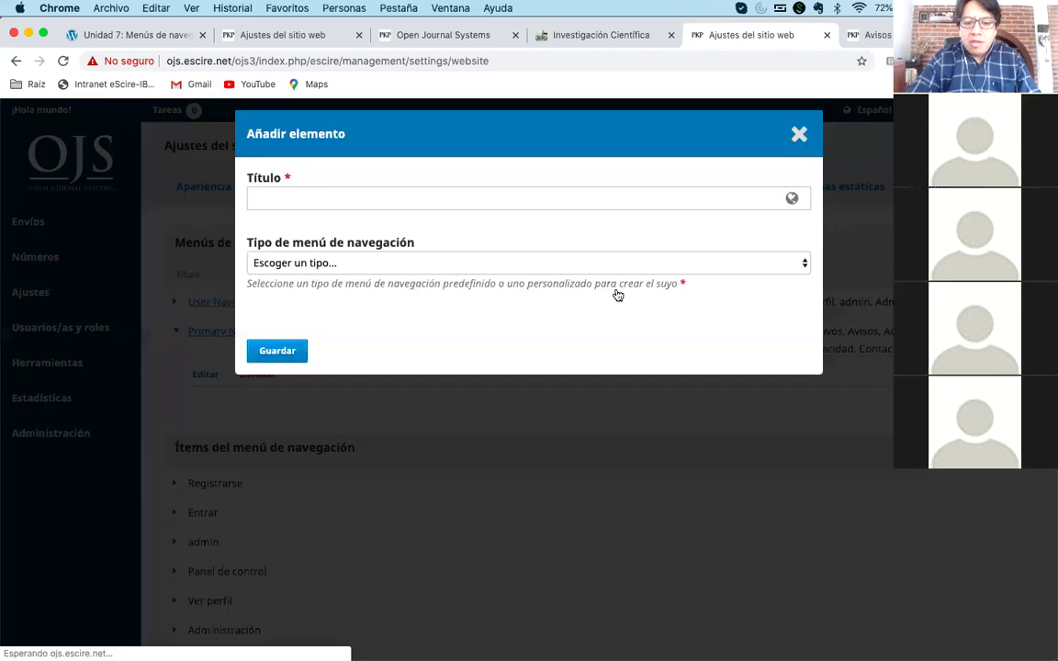
pyautogui.click(427, 198)
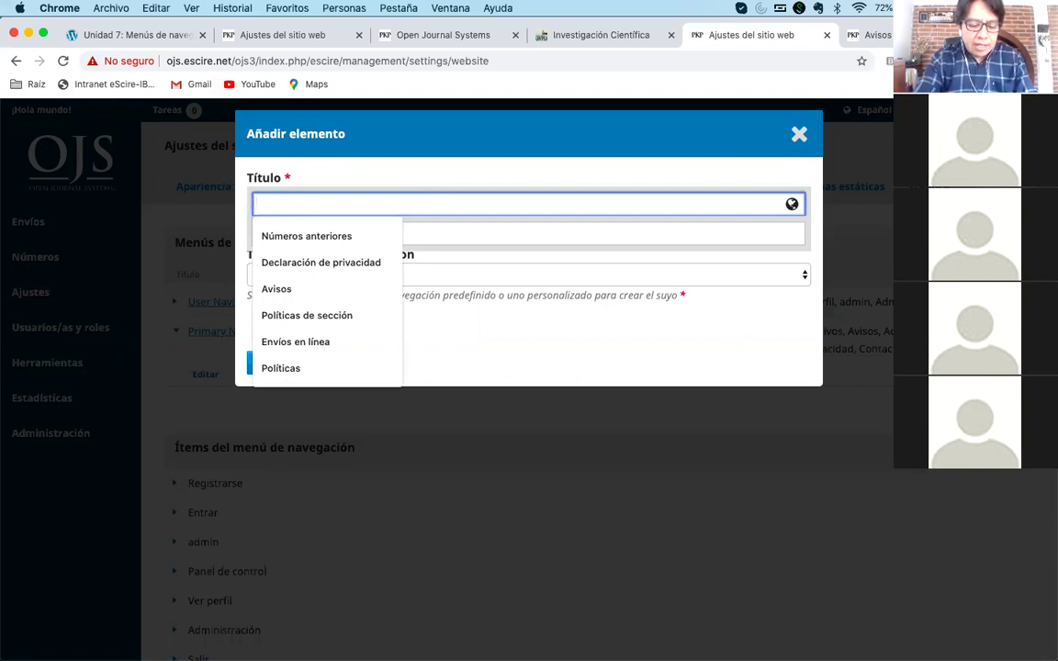
pyautogui.write('Abri')
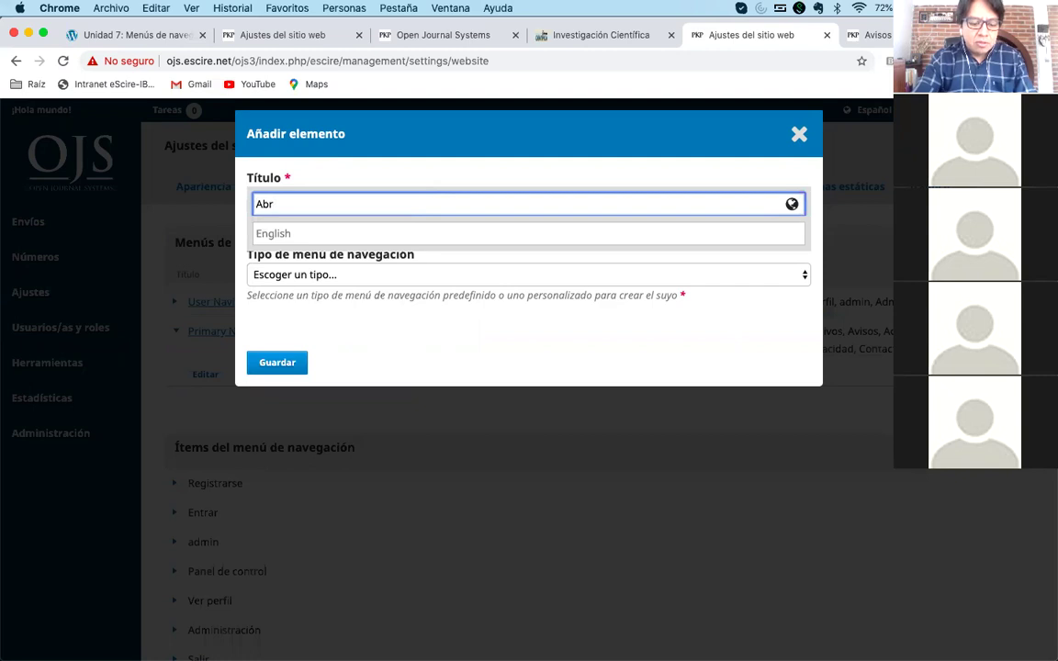
pyautogui.click(471, 173)
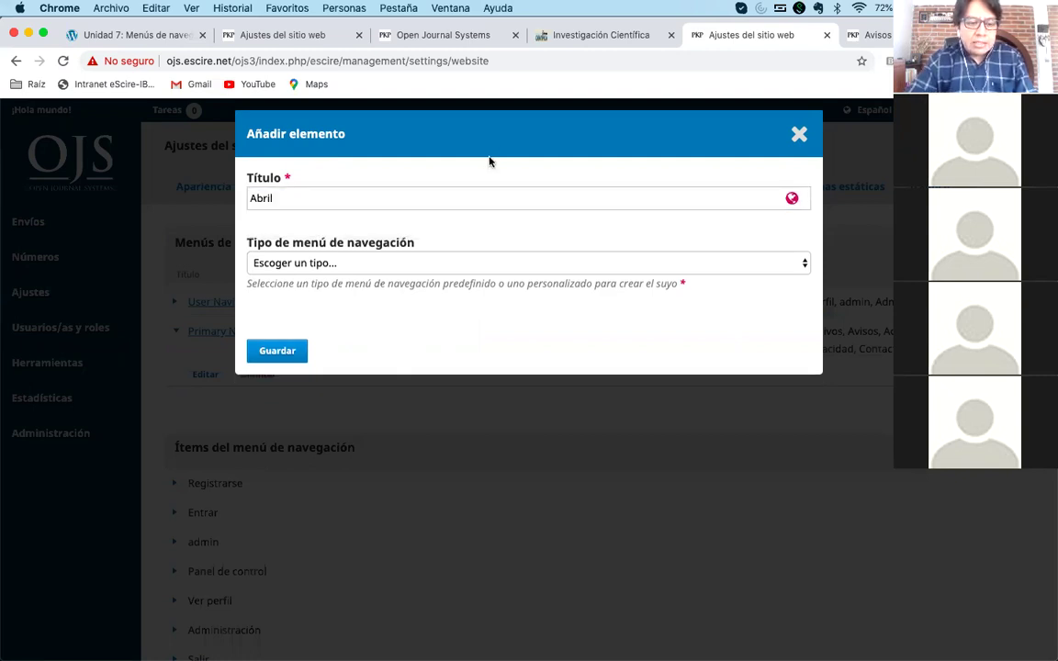
pyautogui.click(390, 263)
pyautogui.click(377, 276)
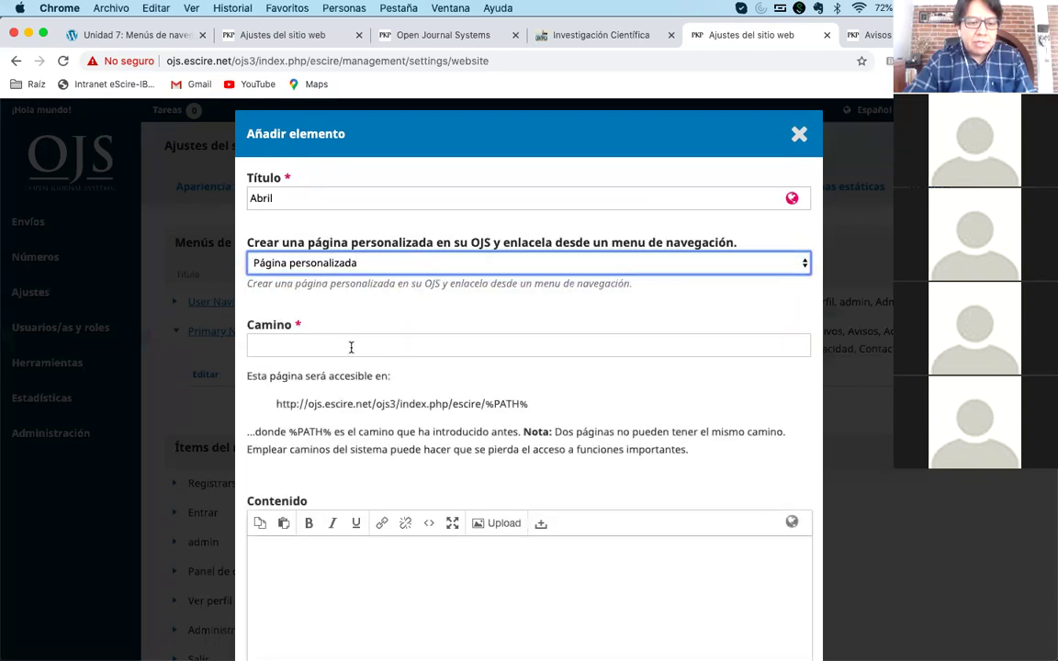
# - Set the item's path to "avisos-abril" and enter "Avisos del mes de abril" as its Spanish page content
pyautogui.click(367, 345)
pyautogui.write('avisos-abril')
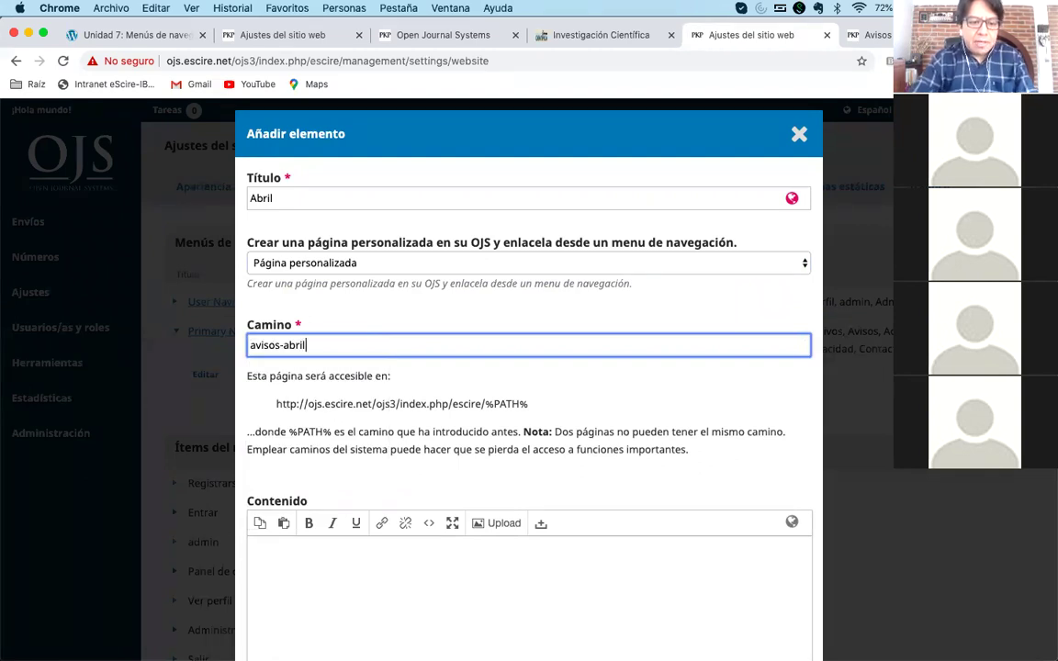
pyautogui.scroll(-2, 409, 351)
pyautogui.click(362, 464)
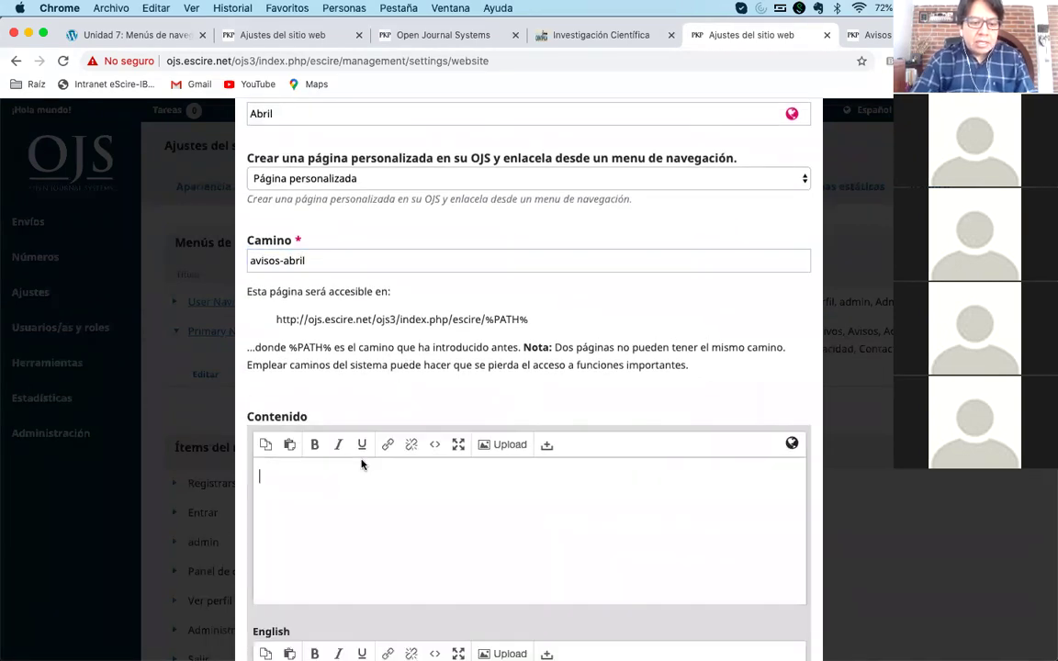
pyautogui.write('Avisos del mmes de abril')
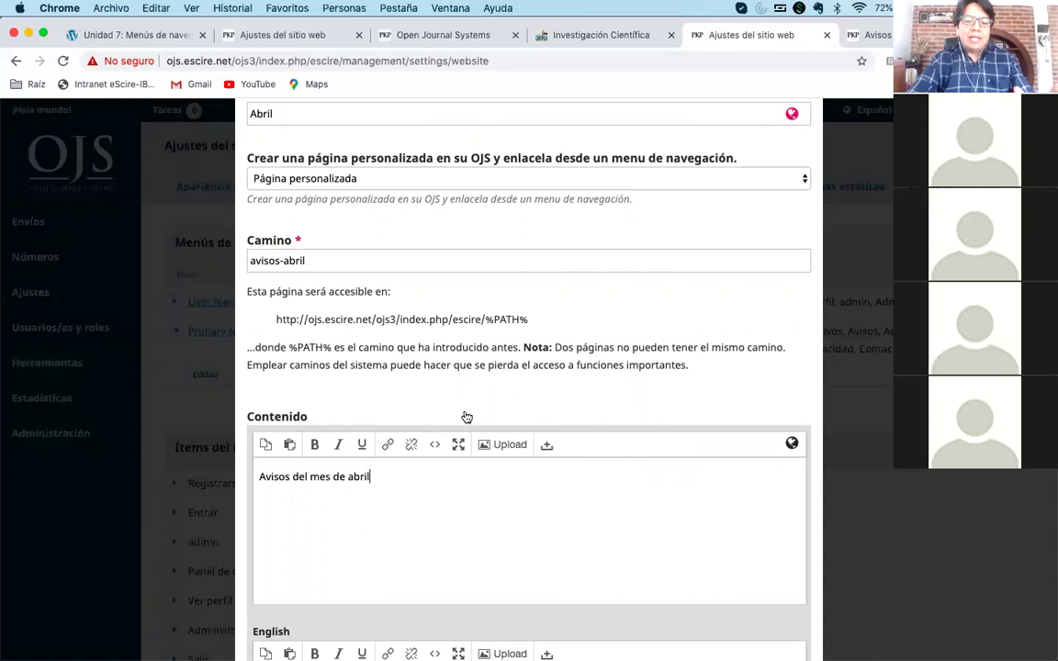
pyautogui.click(501, 394)
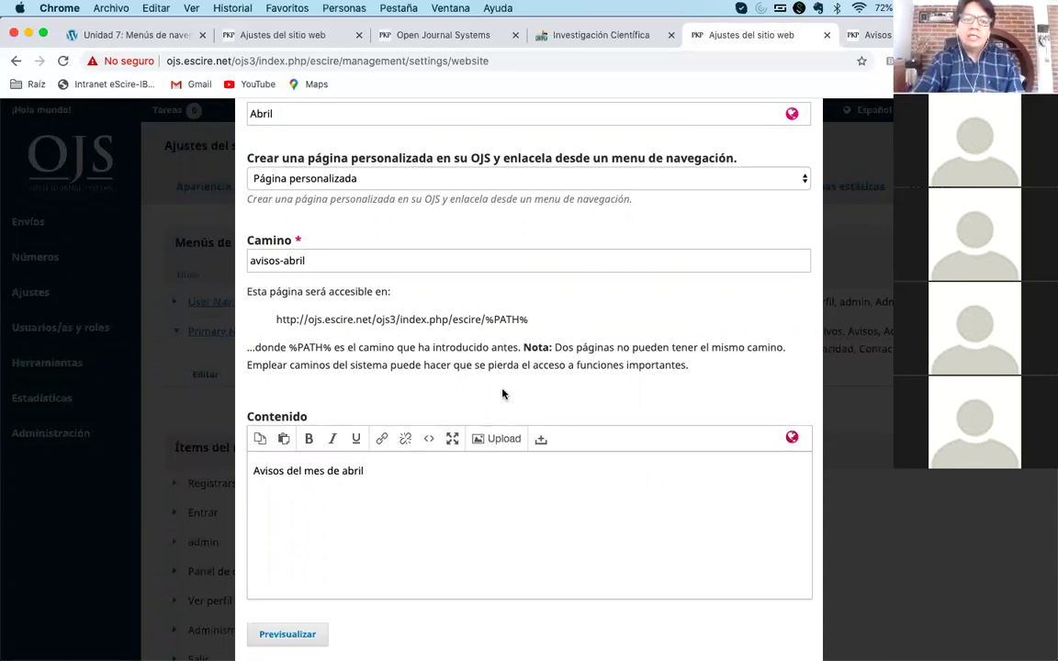
# - Check the Abril item's path against the page address pattern and save the item
pyautogui.tripleClick(342, 258)
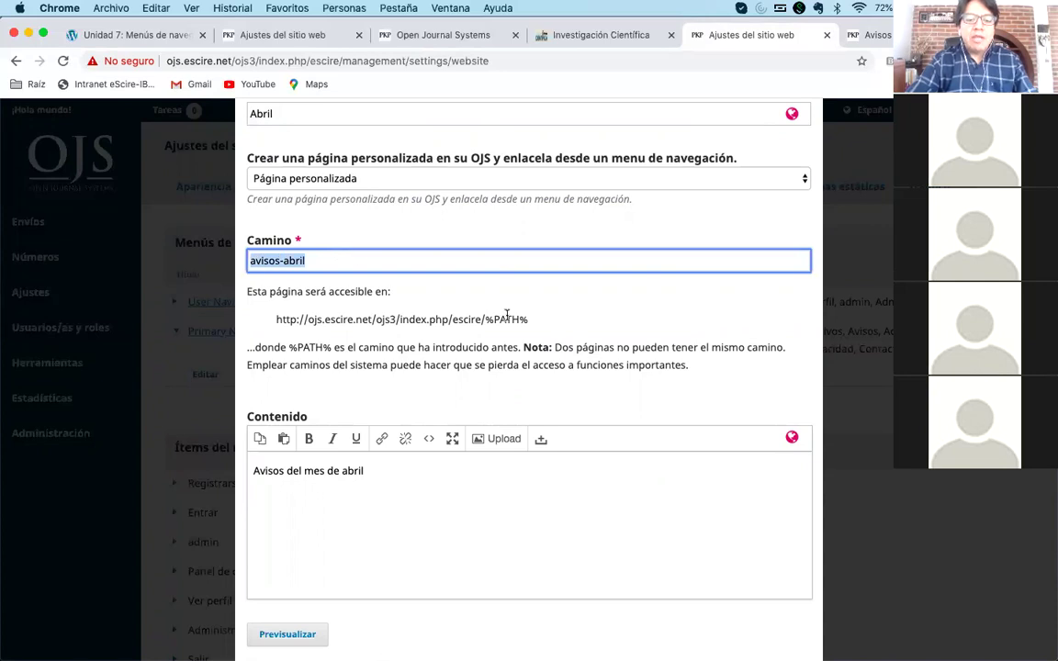
pyautogui.click(412, 260)
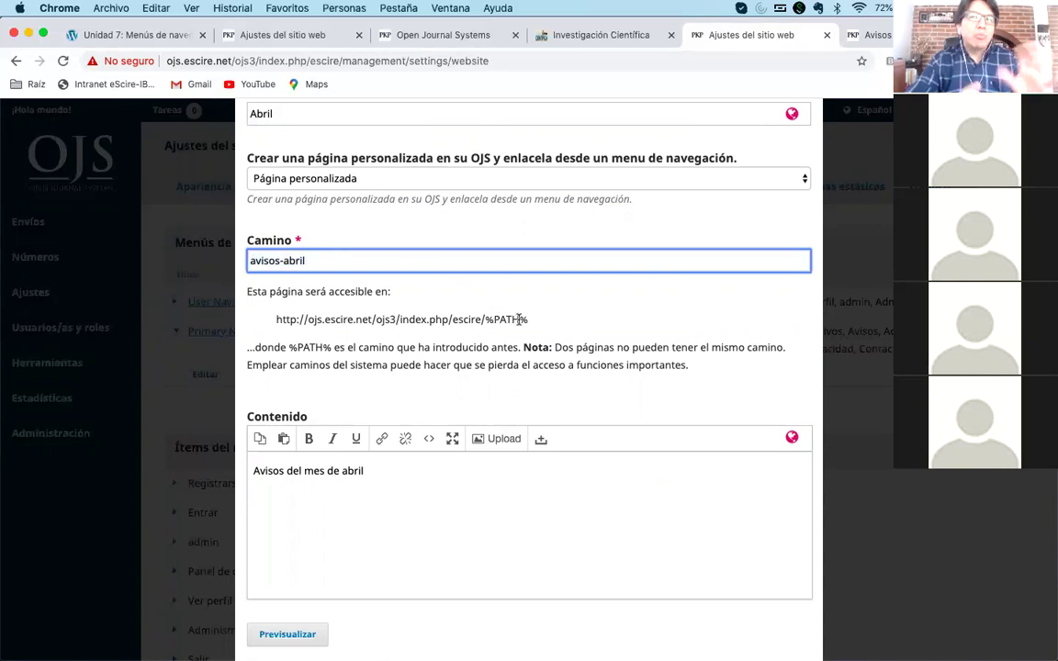
pyautogui.scroll(2, 497, 257)
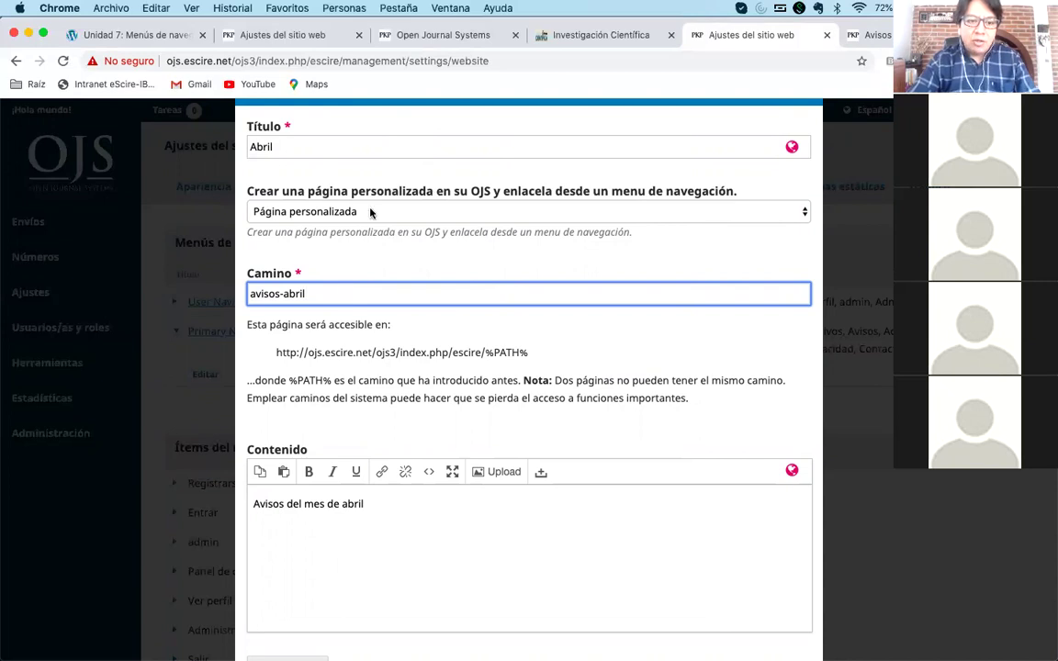
pyautogui.scroll(-2, 431, 326)
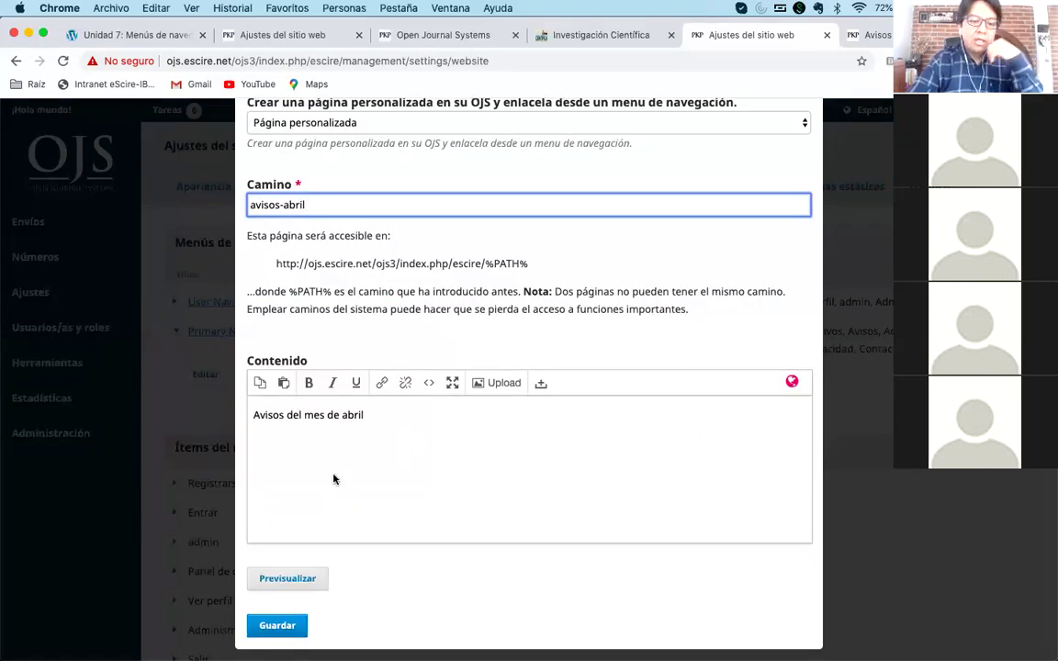
pyautogui.click(279, 627)
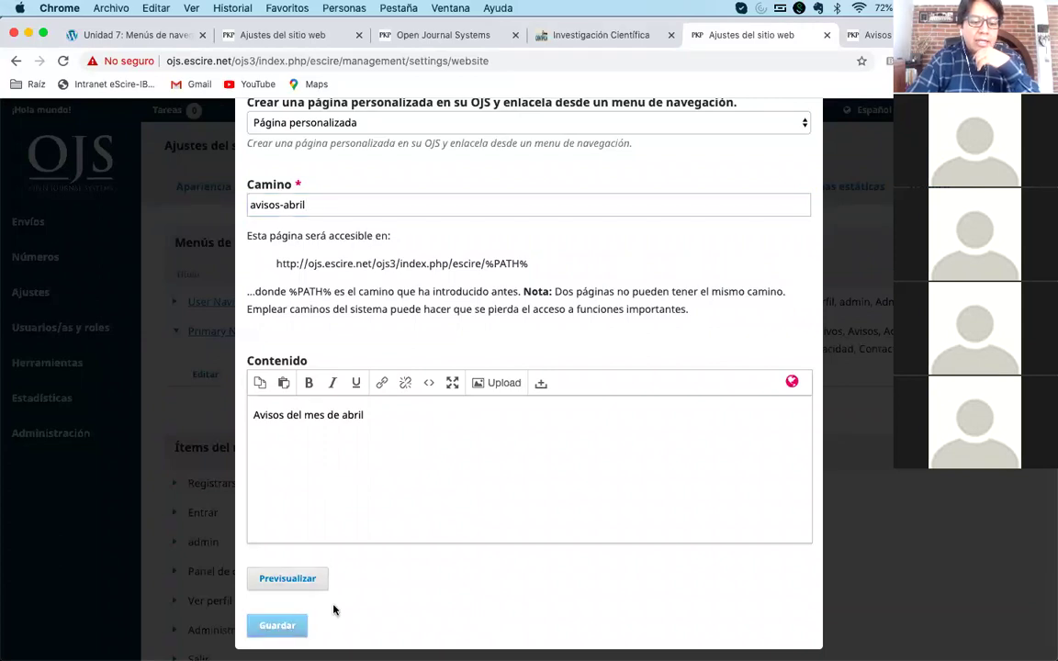
# - Nest the Abril item under the last Avisos entry of the Primary Navigation Menu and save the menu
pyautogui.scroll(-10, 467, 553)
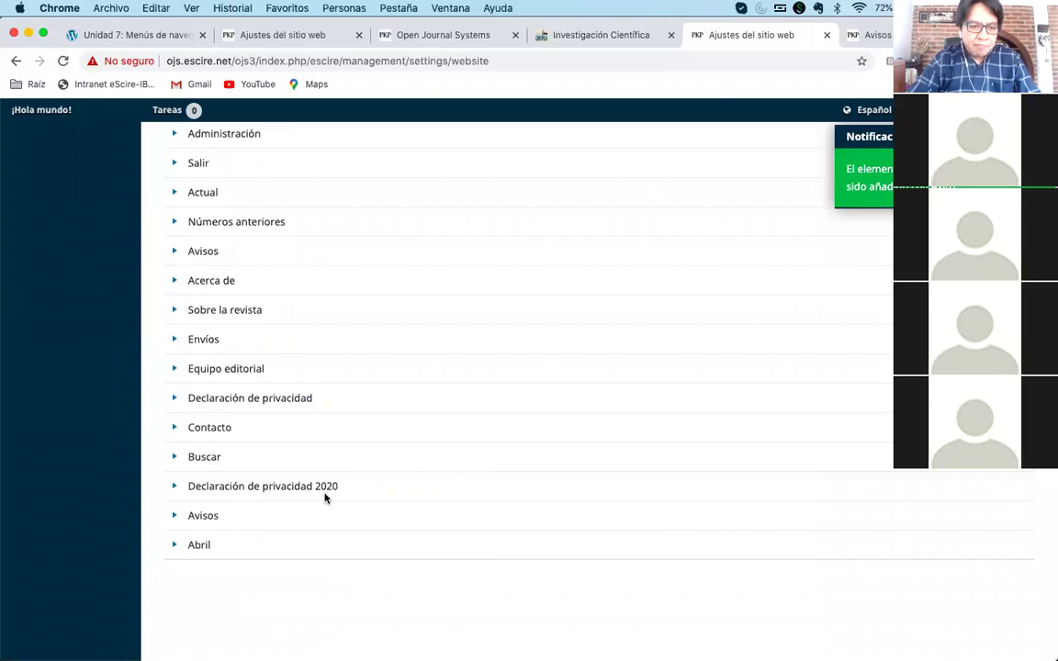
pyautogui.scroll(8, 324, 497)
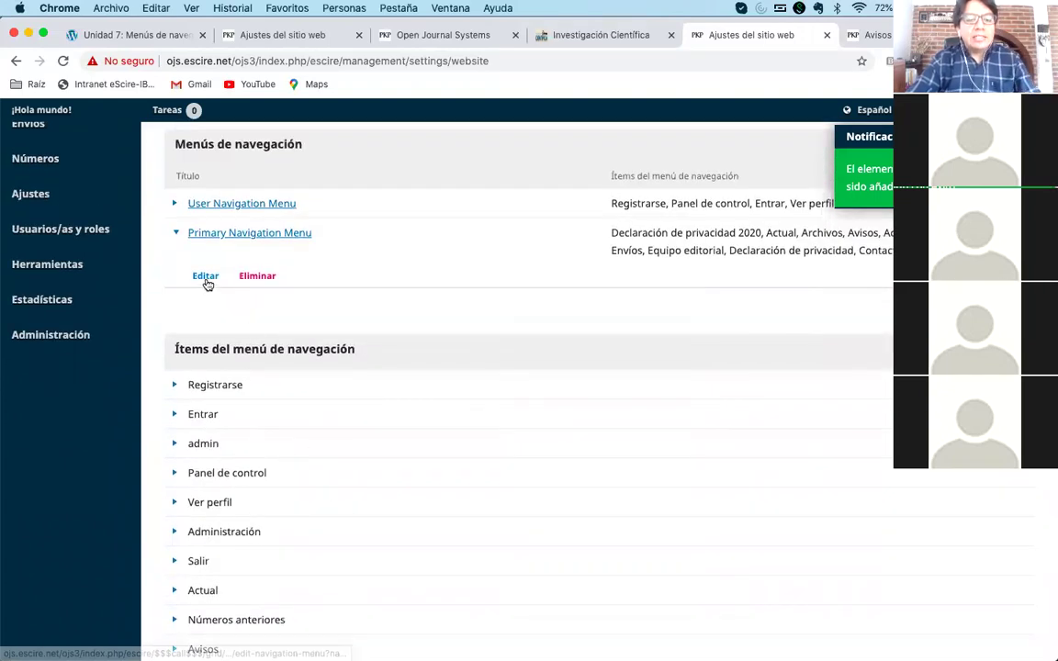
pyautogui.click(206, 277)
pyautogui.scroll(-5, 615, 402)
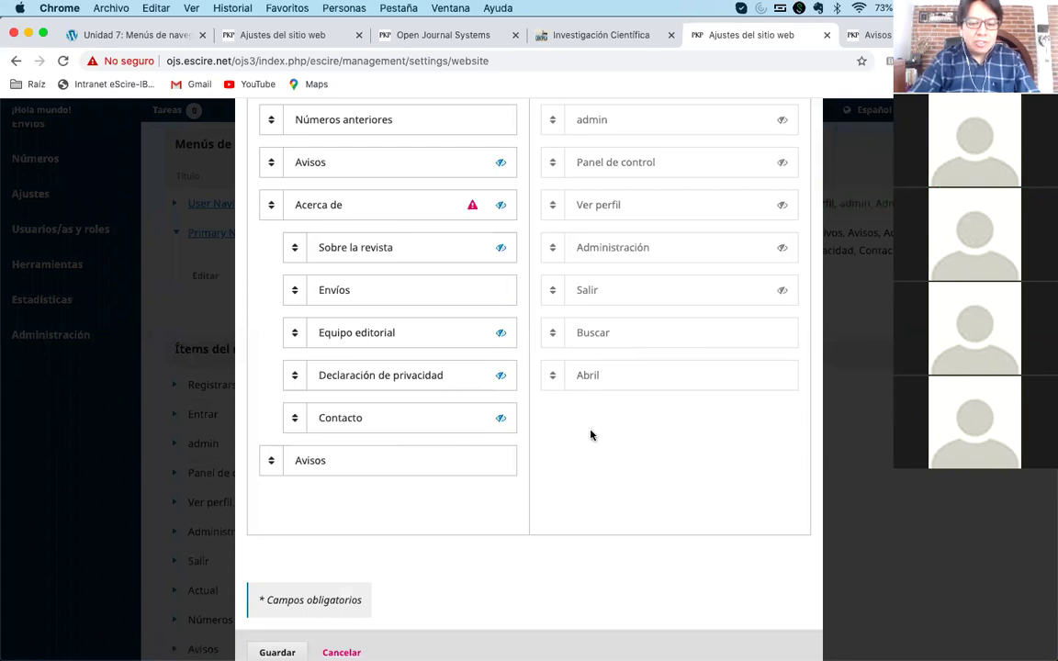
pyautogui.moveTo(642, 384); pyautogui.dragTo(425, 550)
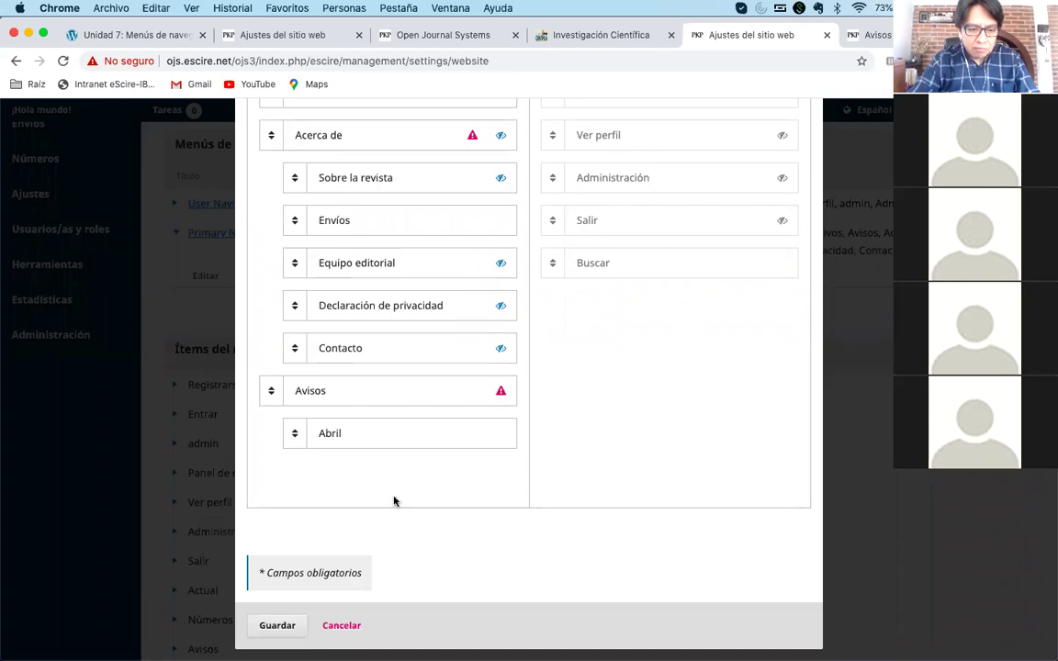
pyautogui.click(276, 626)
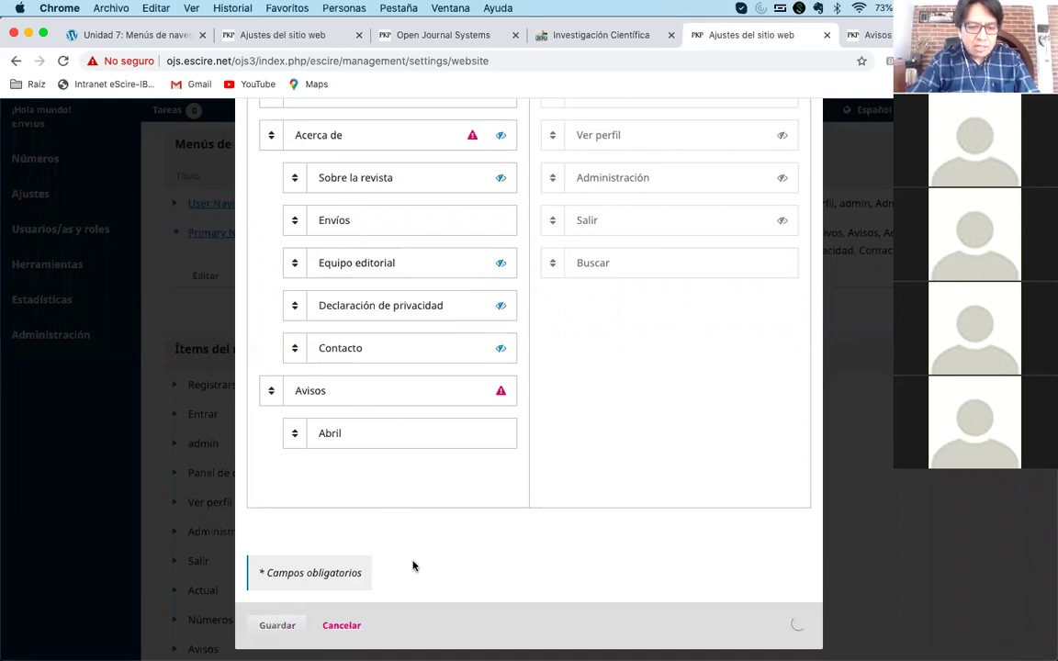
# - Reload the public Avisos page and open Abril from the Avisos submenu
pyautogui.click(856, 37)
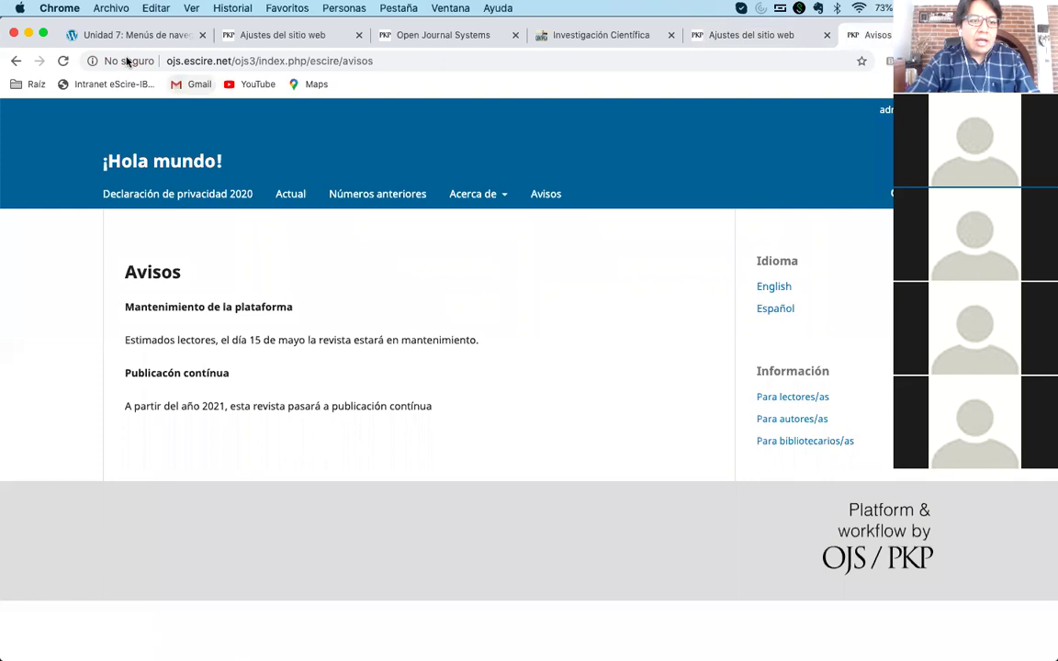
pyautogui.click(62, 61)
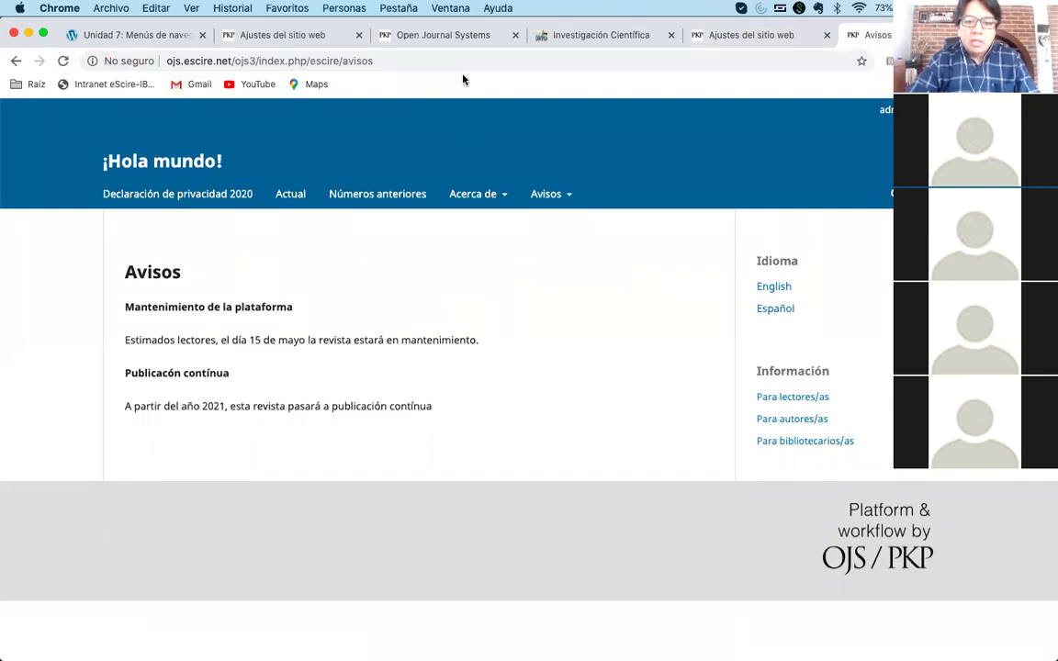
pyautogui.moveTo(547, 193)
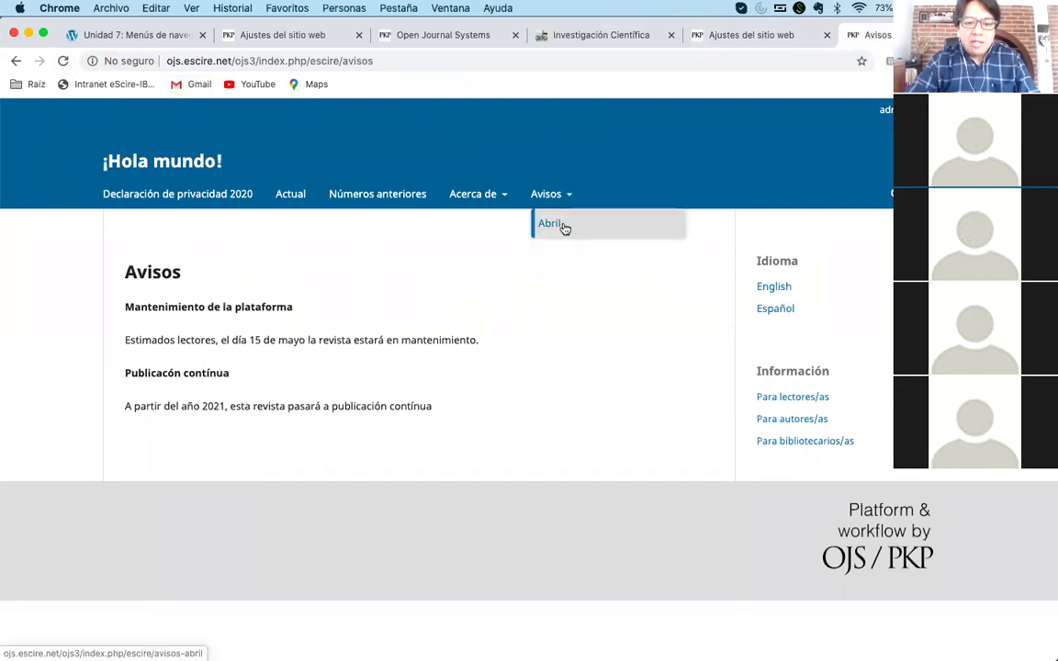
pyautogui.click(569, 227)
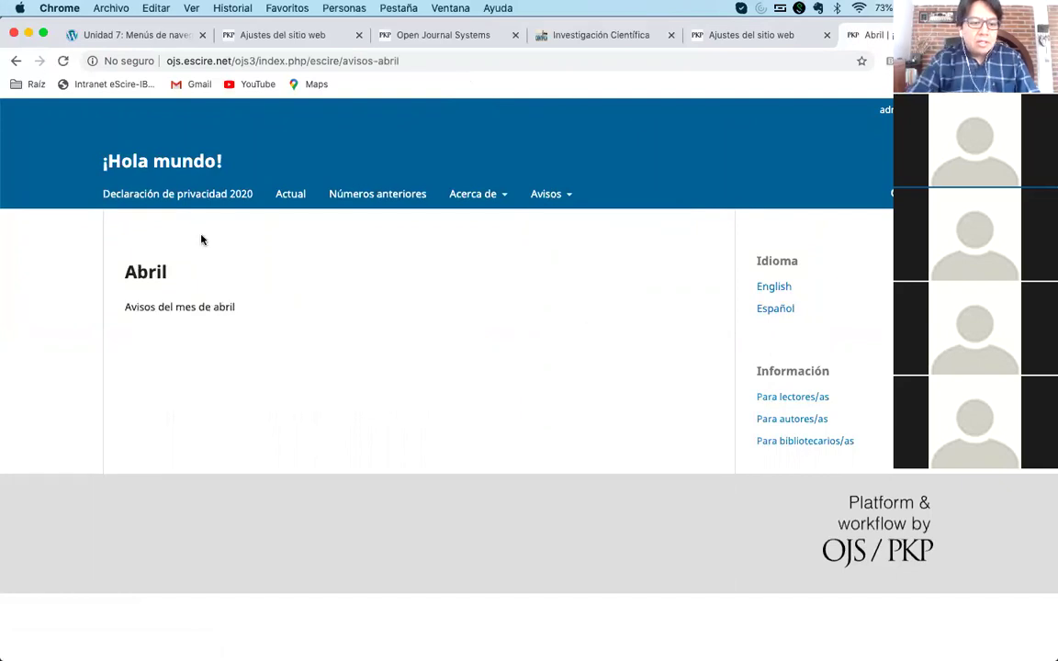
# - Check the Abril page's content and the "avisos-abril" path in its web address
pyautogui.doubleClick(165, 308)
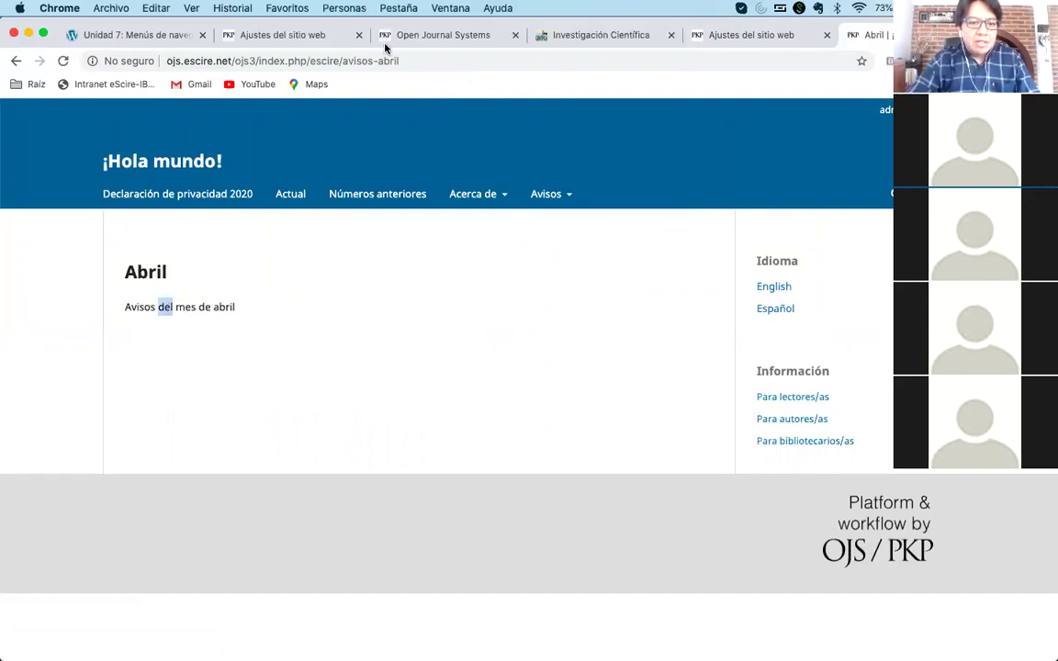
pyautogui.click(413, 59)
pyautogui.click(409, 58)
pyautogui.moveTo(341, 60); pyautogui.dragTo(372, 60)
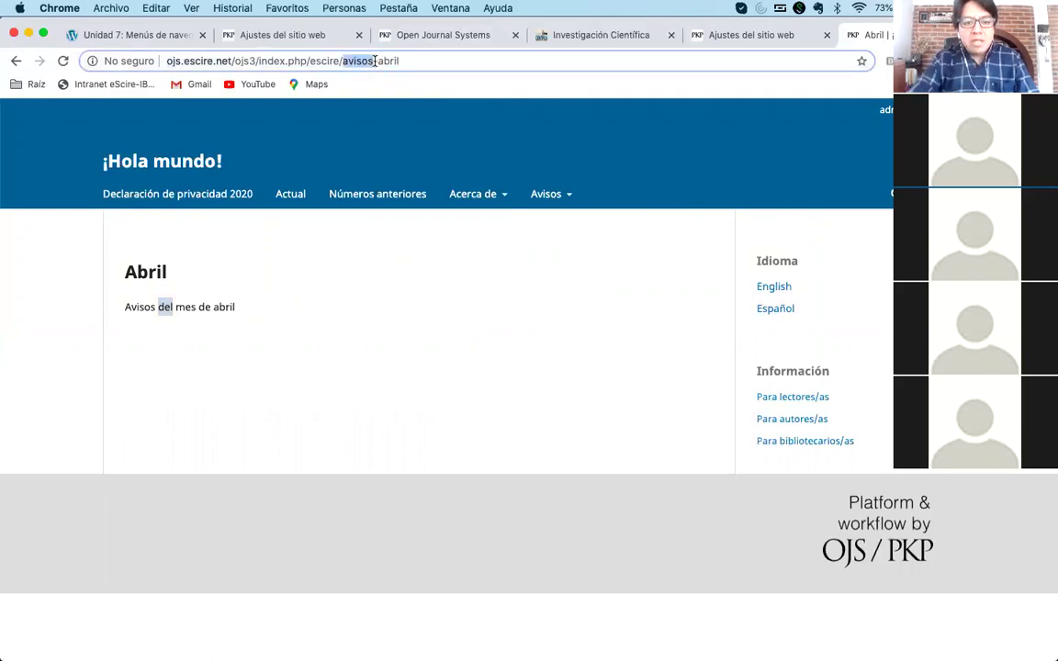
pyautogui.click(363, 60)
pyautogui.moveTo(476, 301)
pyautogui.moveTo(484, 186)
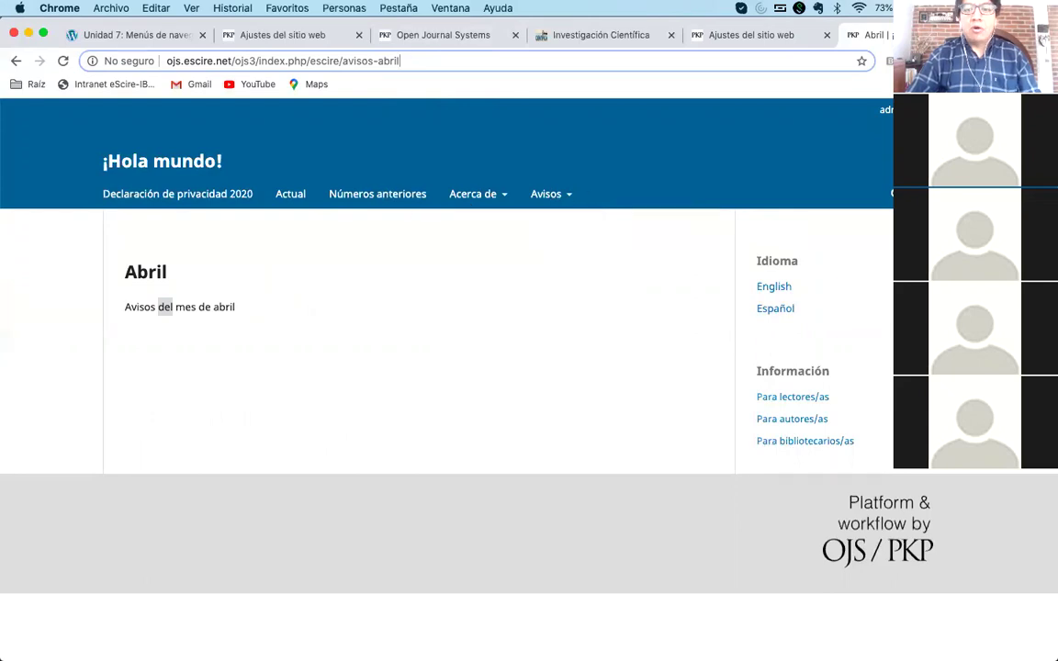
# - Open the LiminaR journal site separately and examine its Políticas editoriales, Sobre la revista and Envíos submenus
pyautogui.press('super+t')
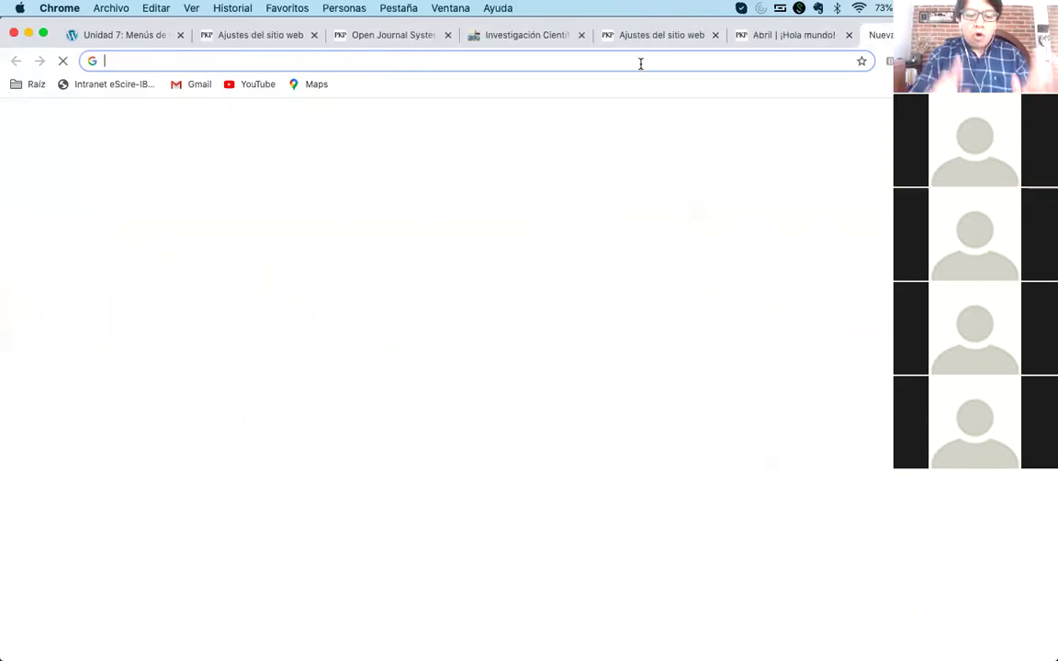
pyautogui.write('lim')
pyautogui.press('Return')
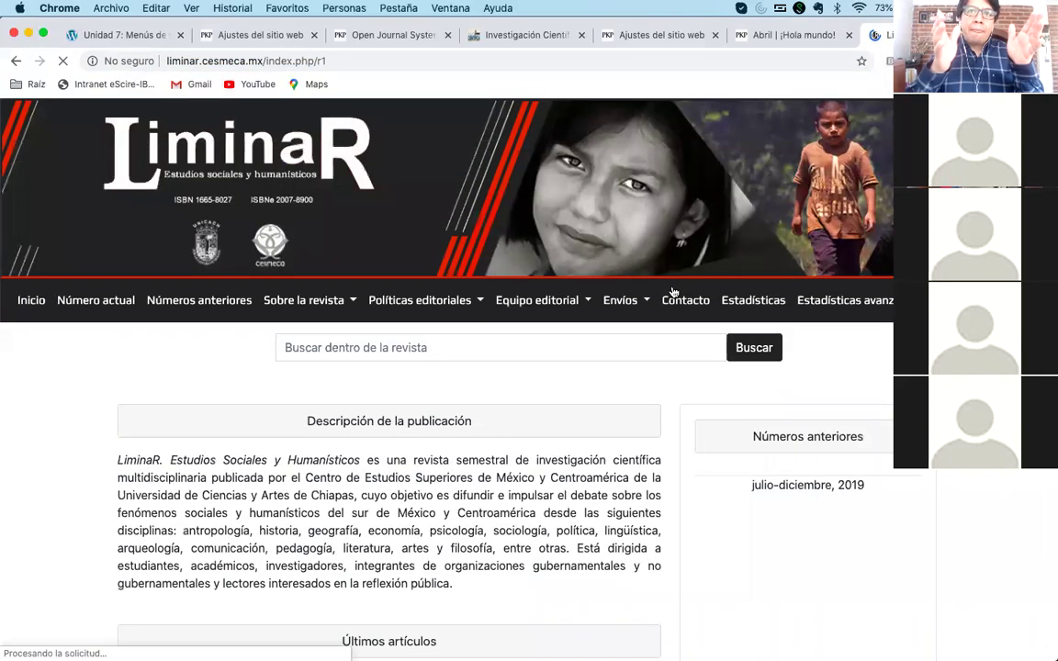
pyautogui.click(468, 306)
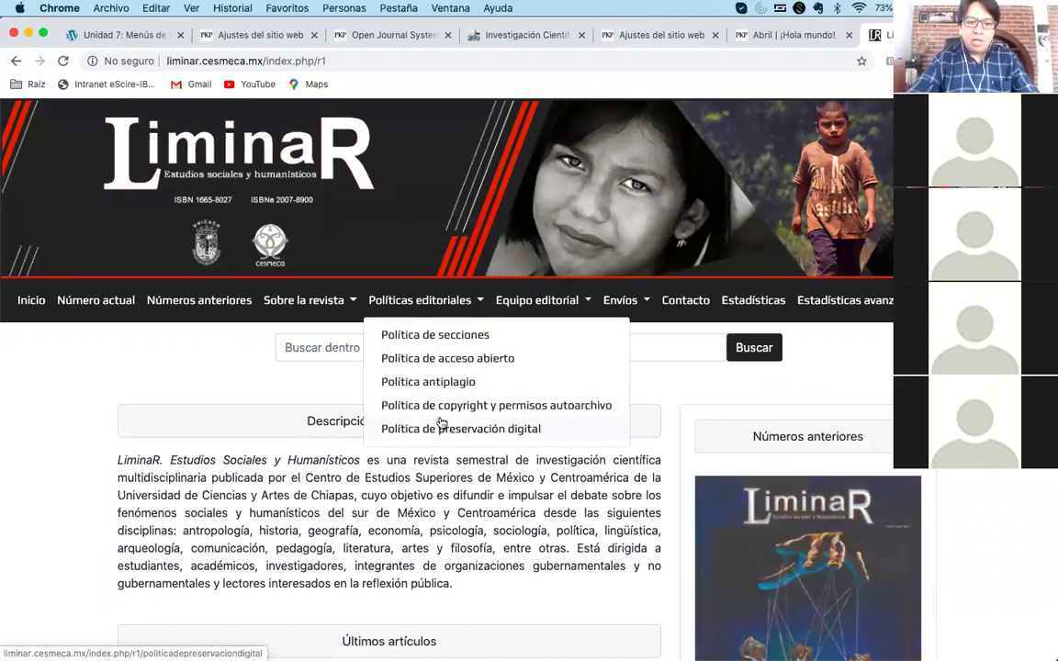
pyautogui.click(330, 303)
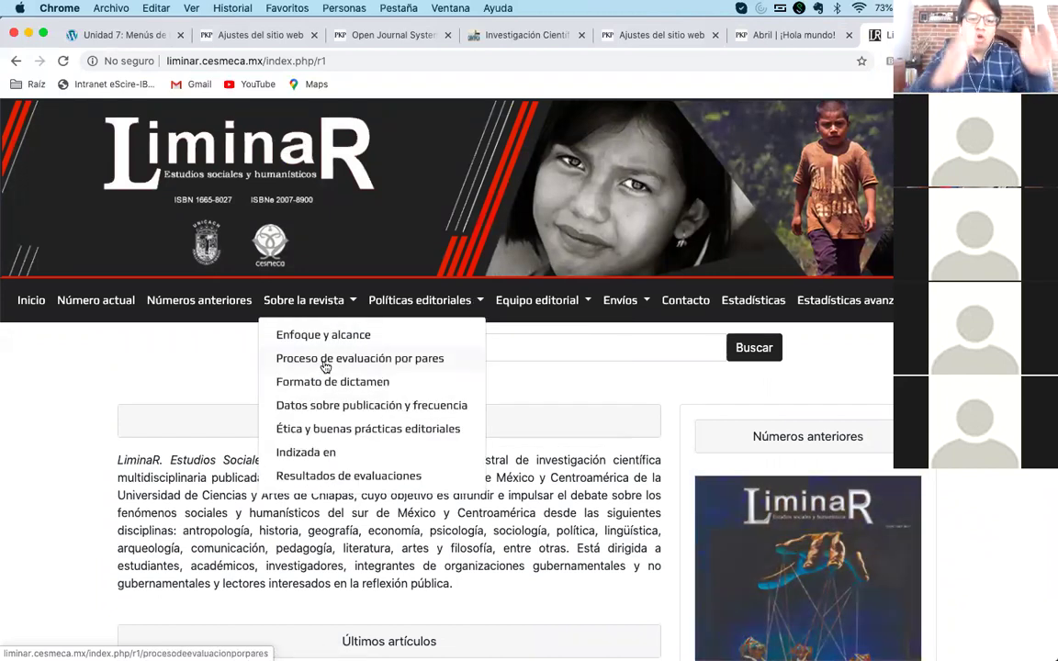
pyautogui.click(641, 303)
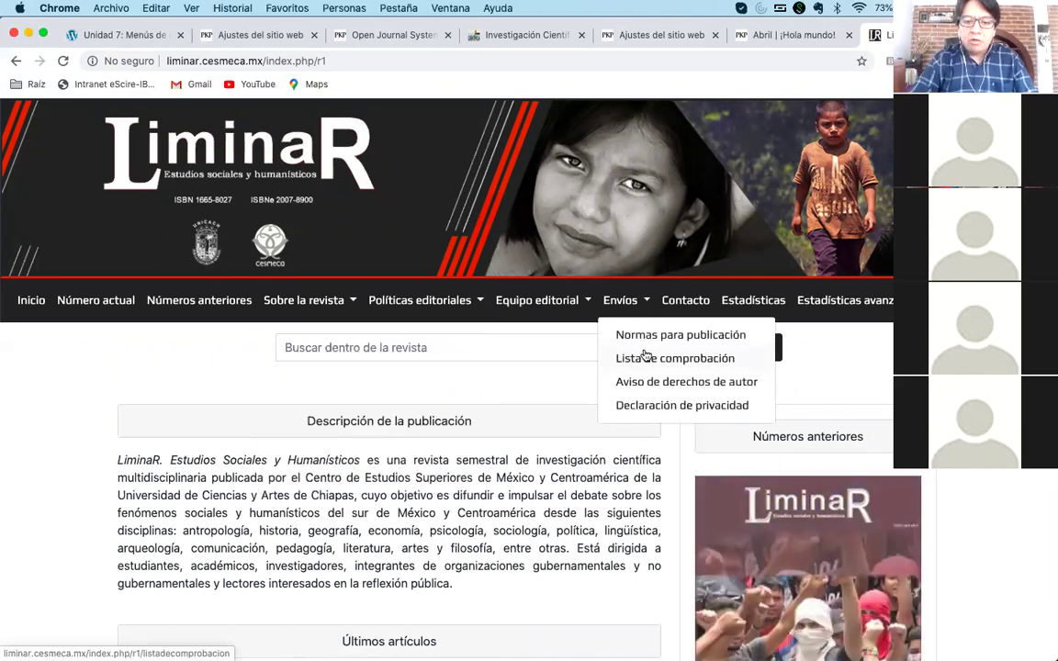
pyautogui.click(123, 361)
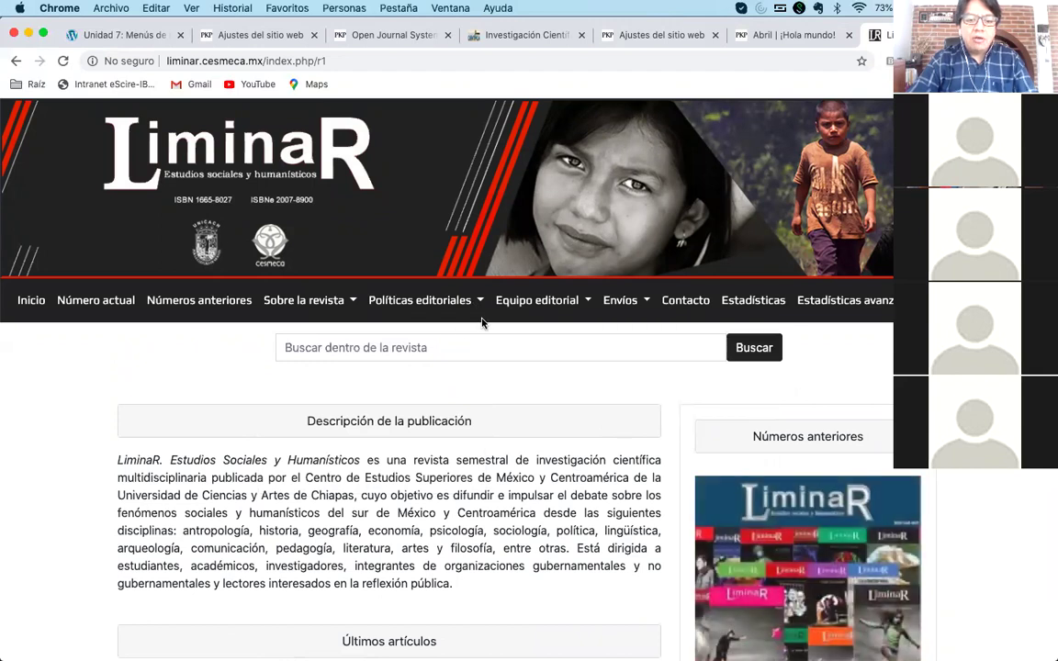